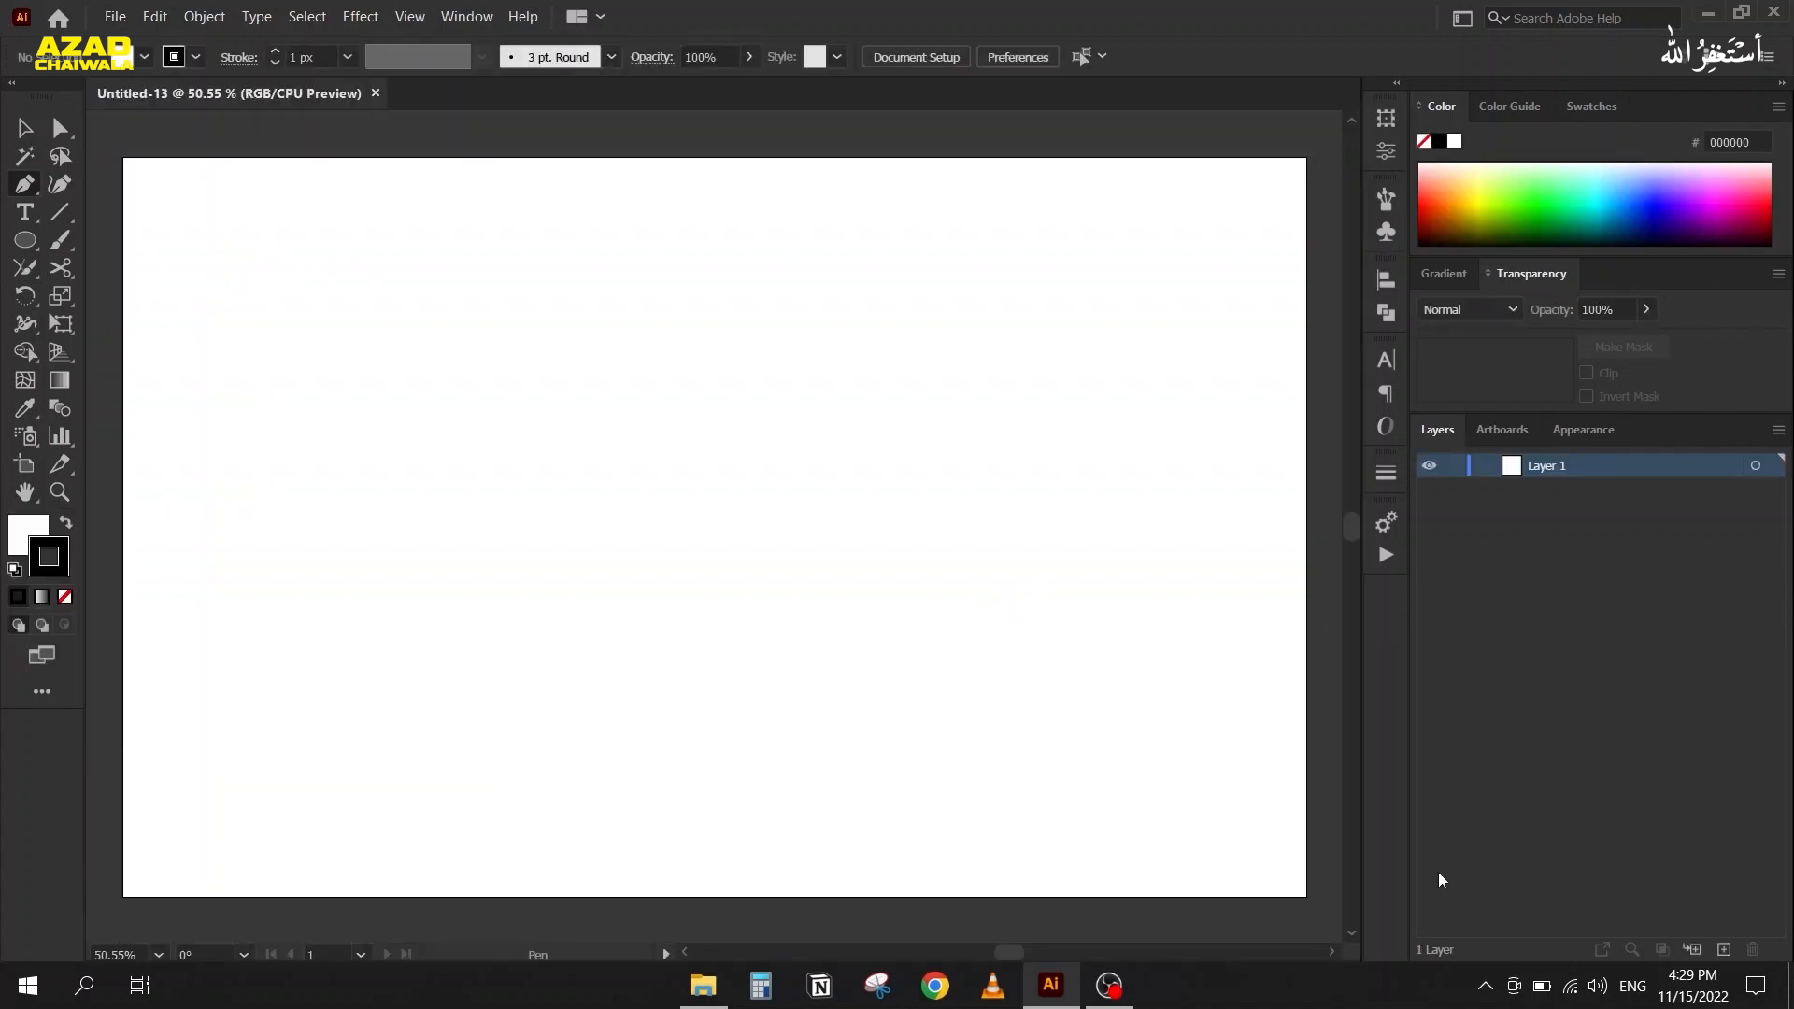
Place the animal logo sheet image in the document and enlarge it to the artboard's height directly beside its right edge
click(21, 135)
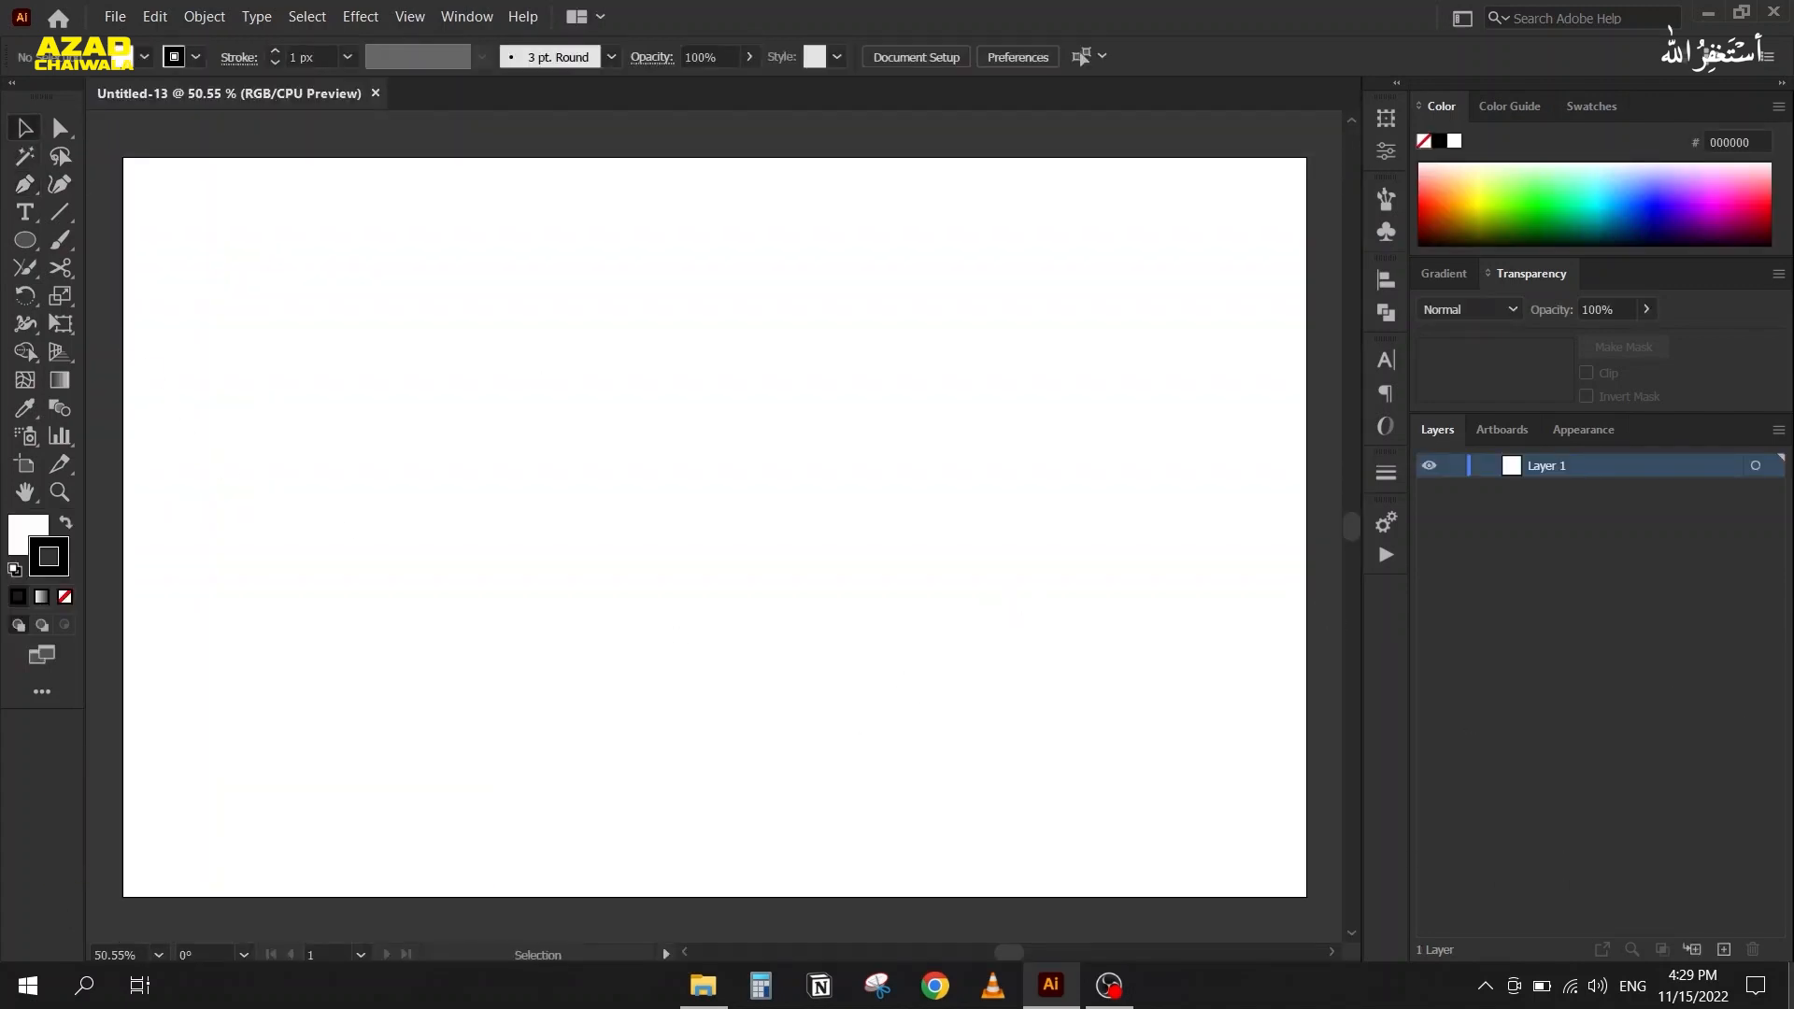
click(1791, 986)
drag(54, 58, 919, 482)
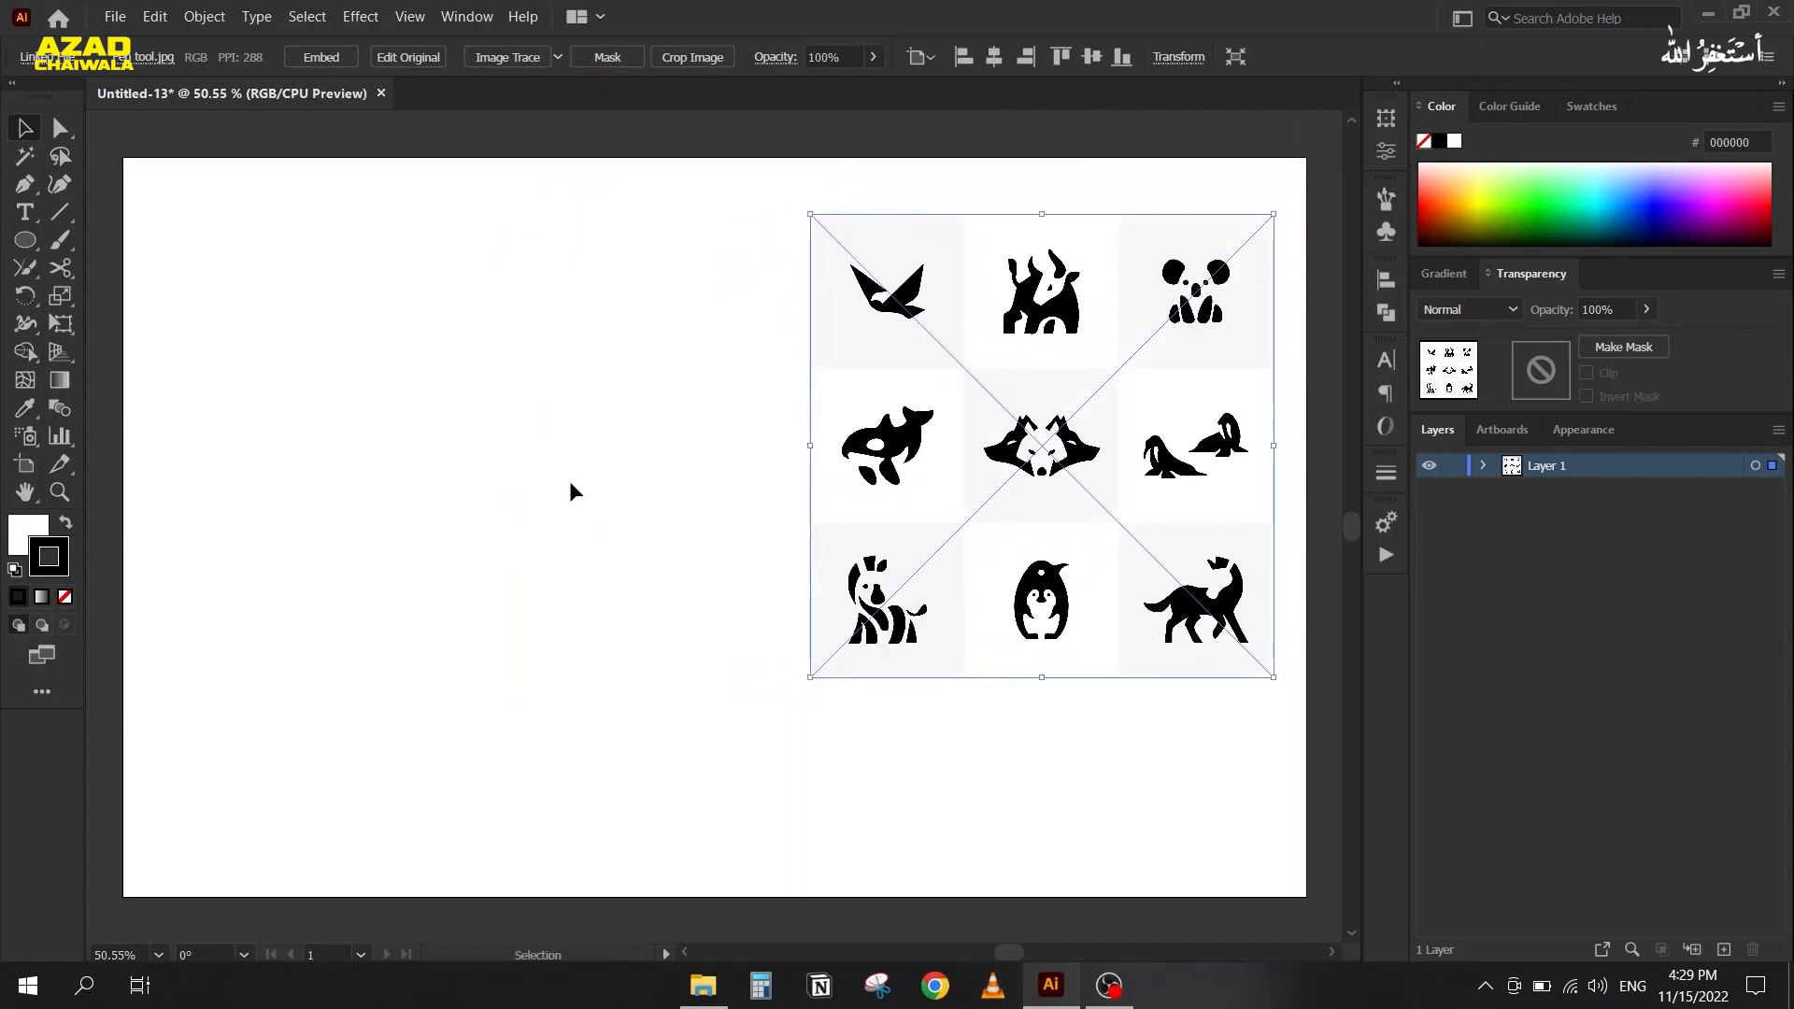
key(ctrl+minus)
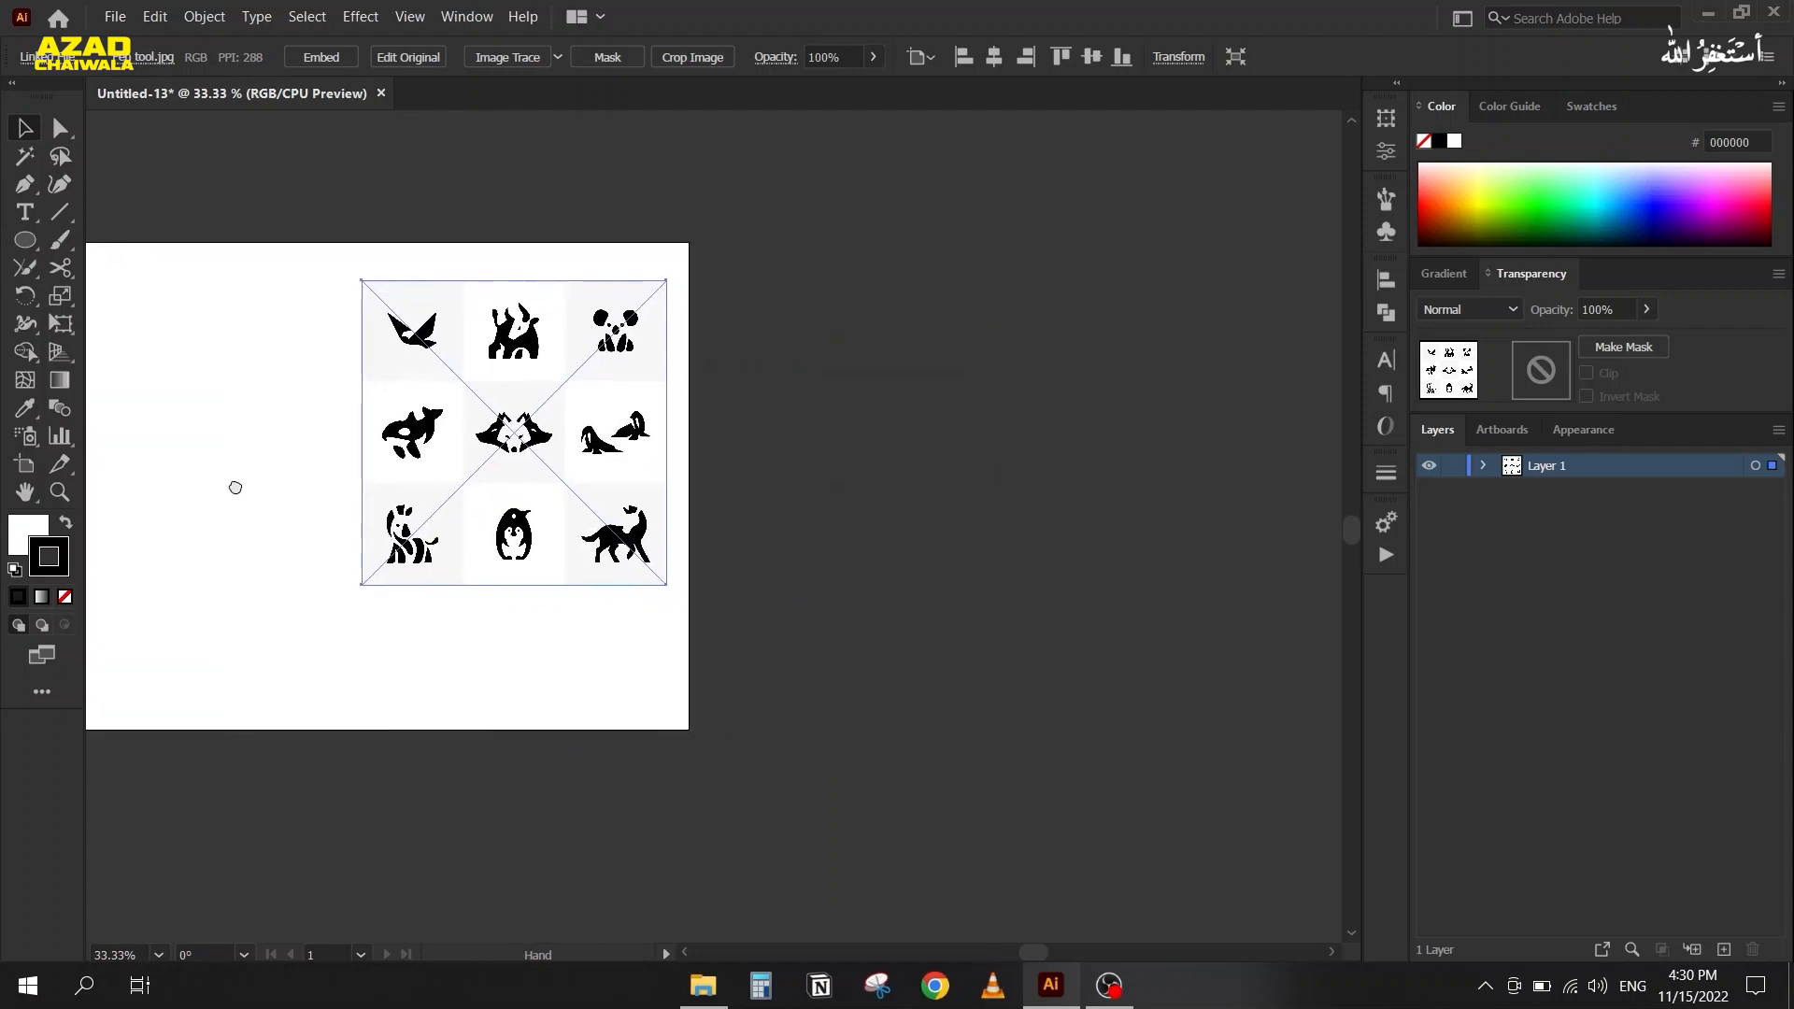
drag(434, 475, 761, 436)
drag(996, 547, 1181, 825)
Expand Layer 1 and lock the linked image file
click(1481, 465)
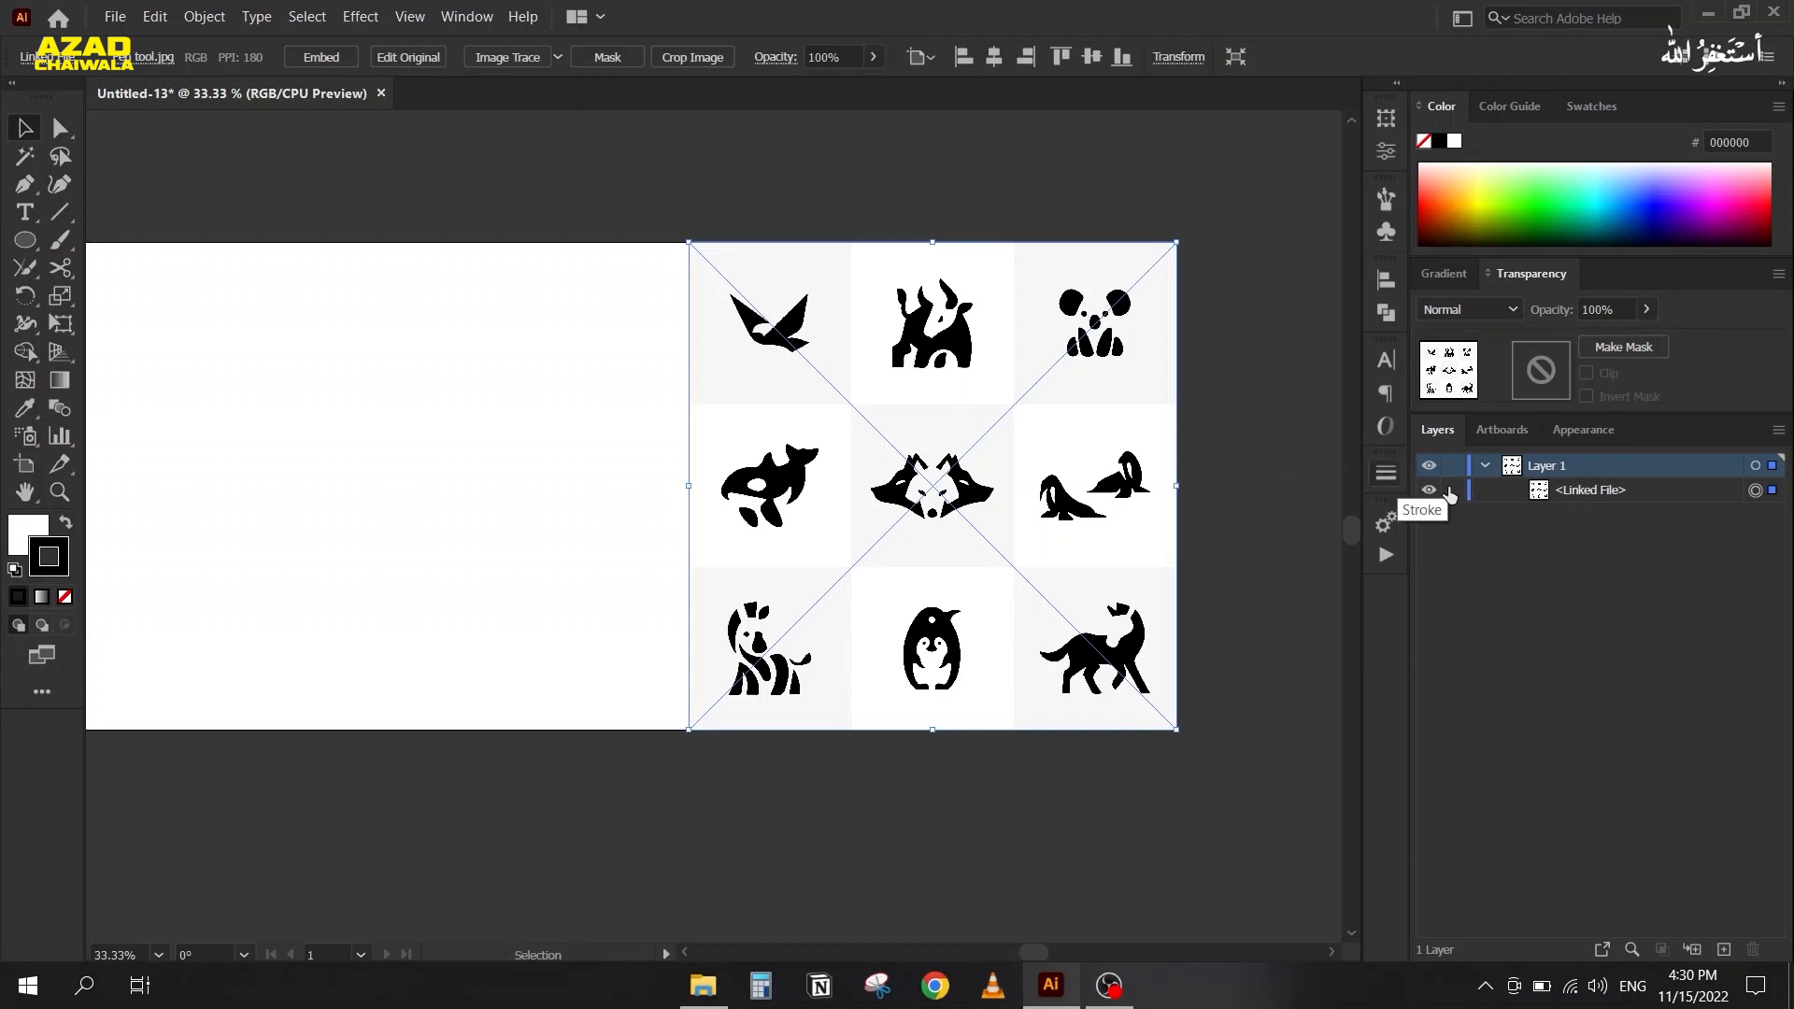
click(1453, 489)
Examine the animal logos in the locked reference image up close
key(space)
mouse_move(400, 525)
mouse_down()
mouse_move(502, 531)
mouse_move(423, 517)
mouse_up()
scroll(1035, 351, up, 2)
key(space)
drag(718, 489, 601, 465)
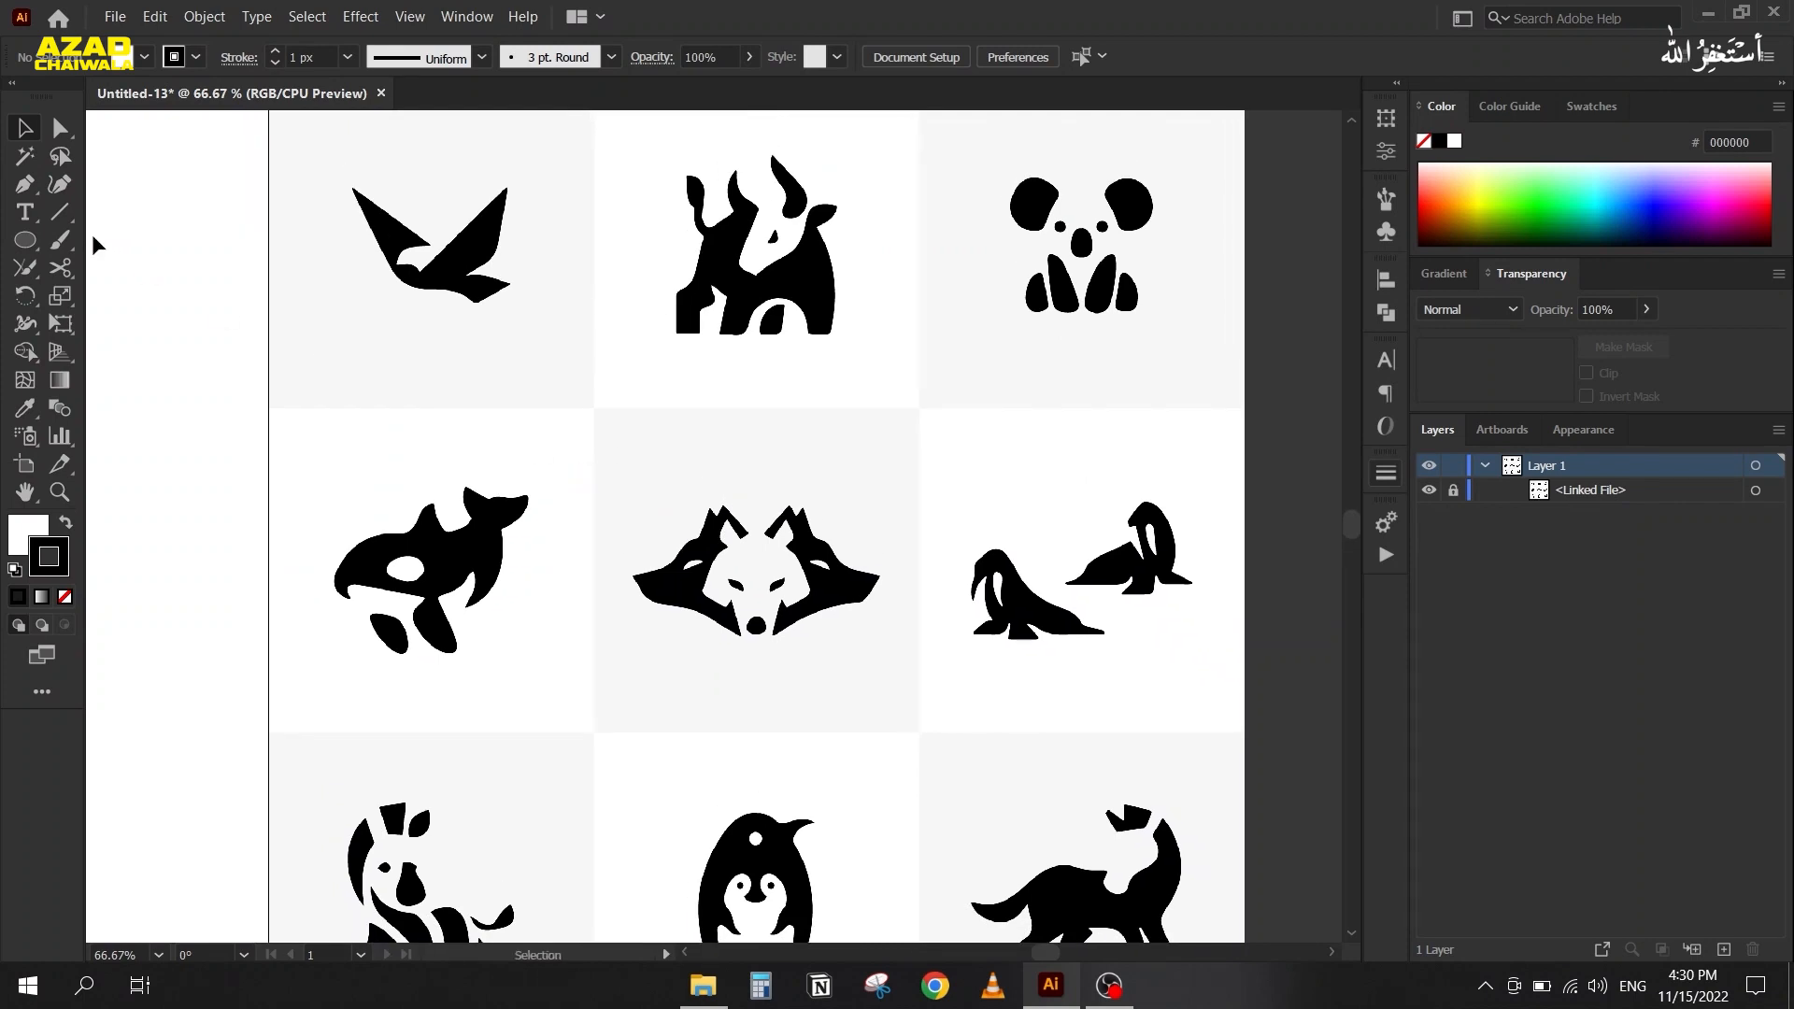
click(25, 240)
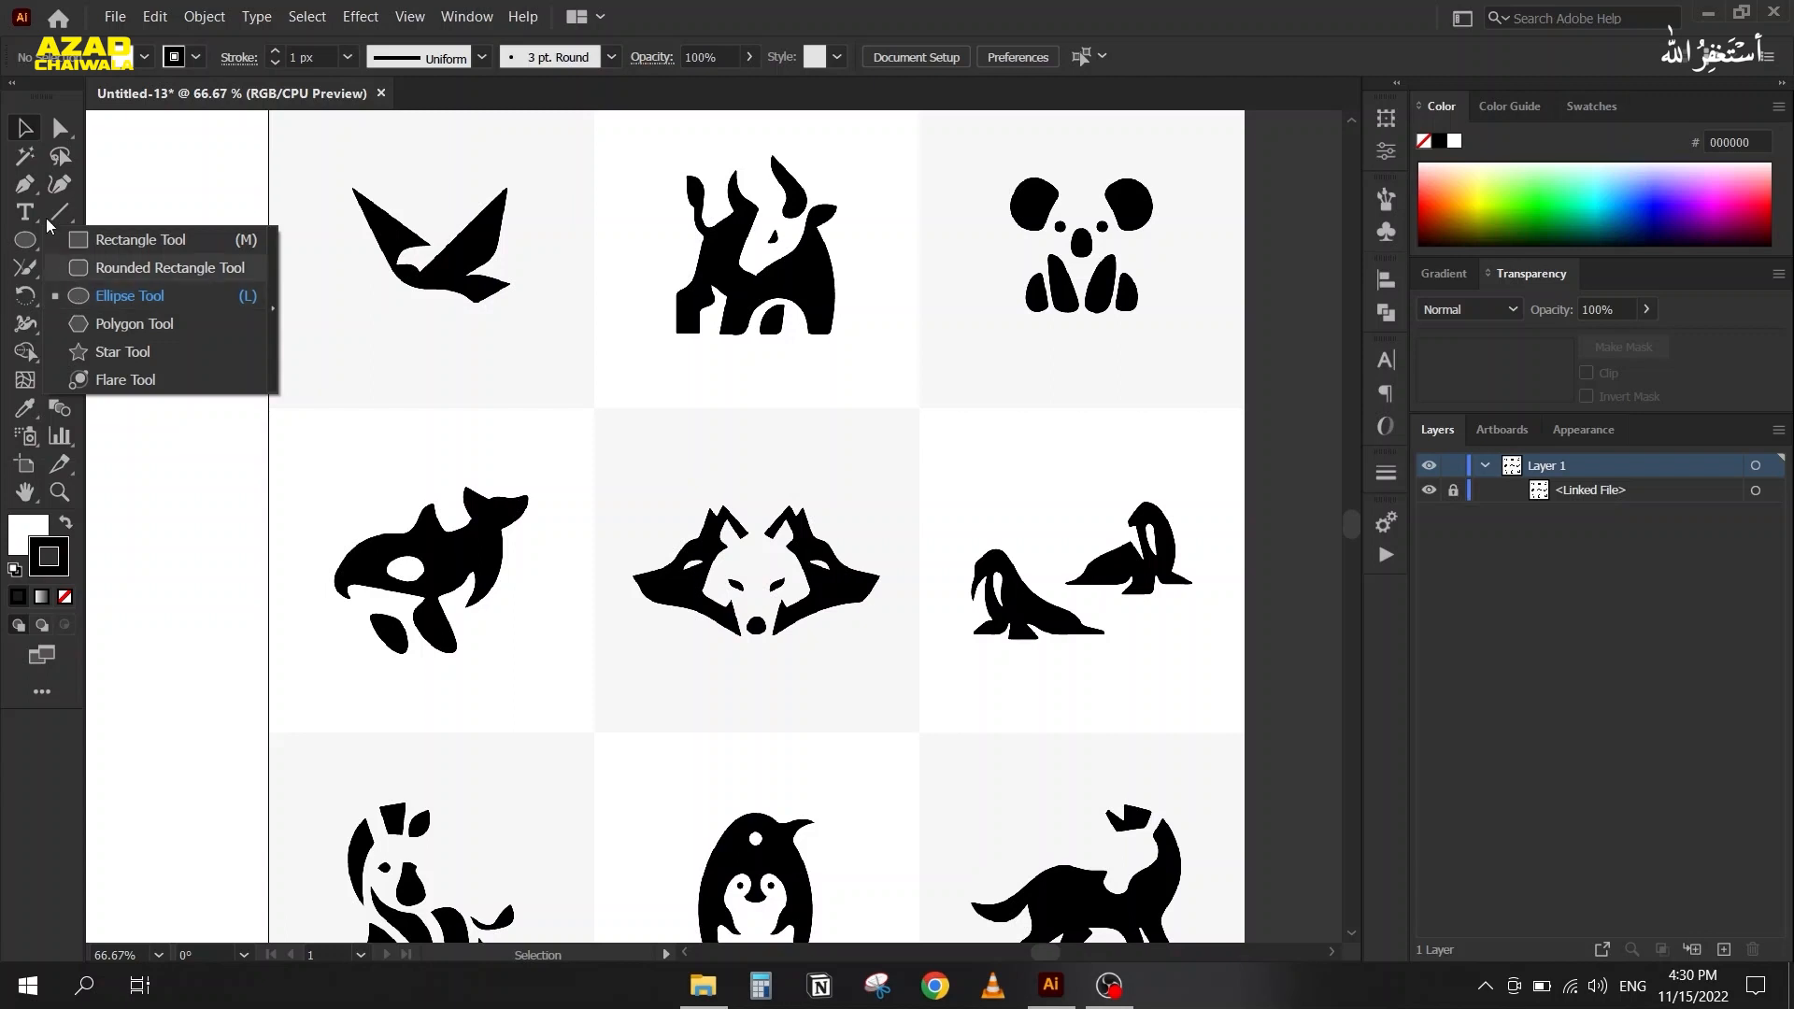
click(13, 138)
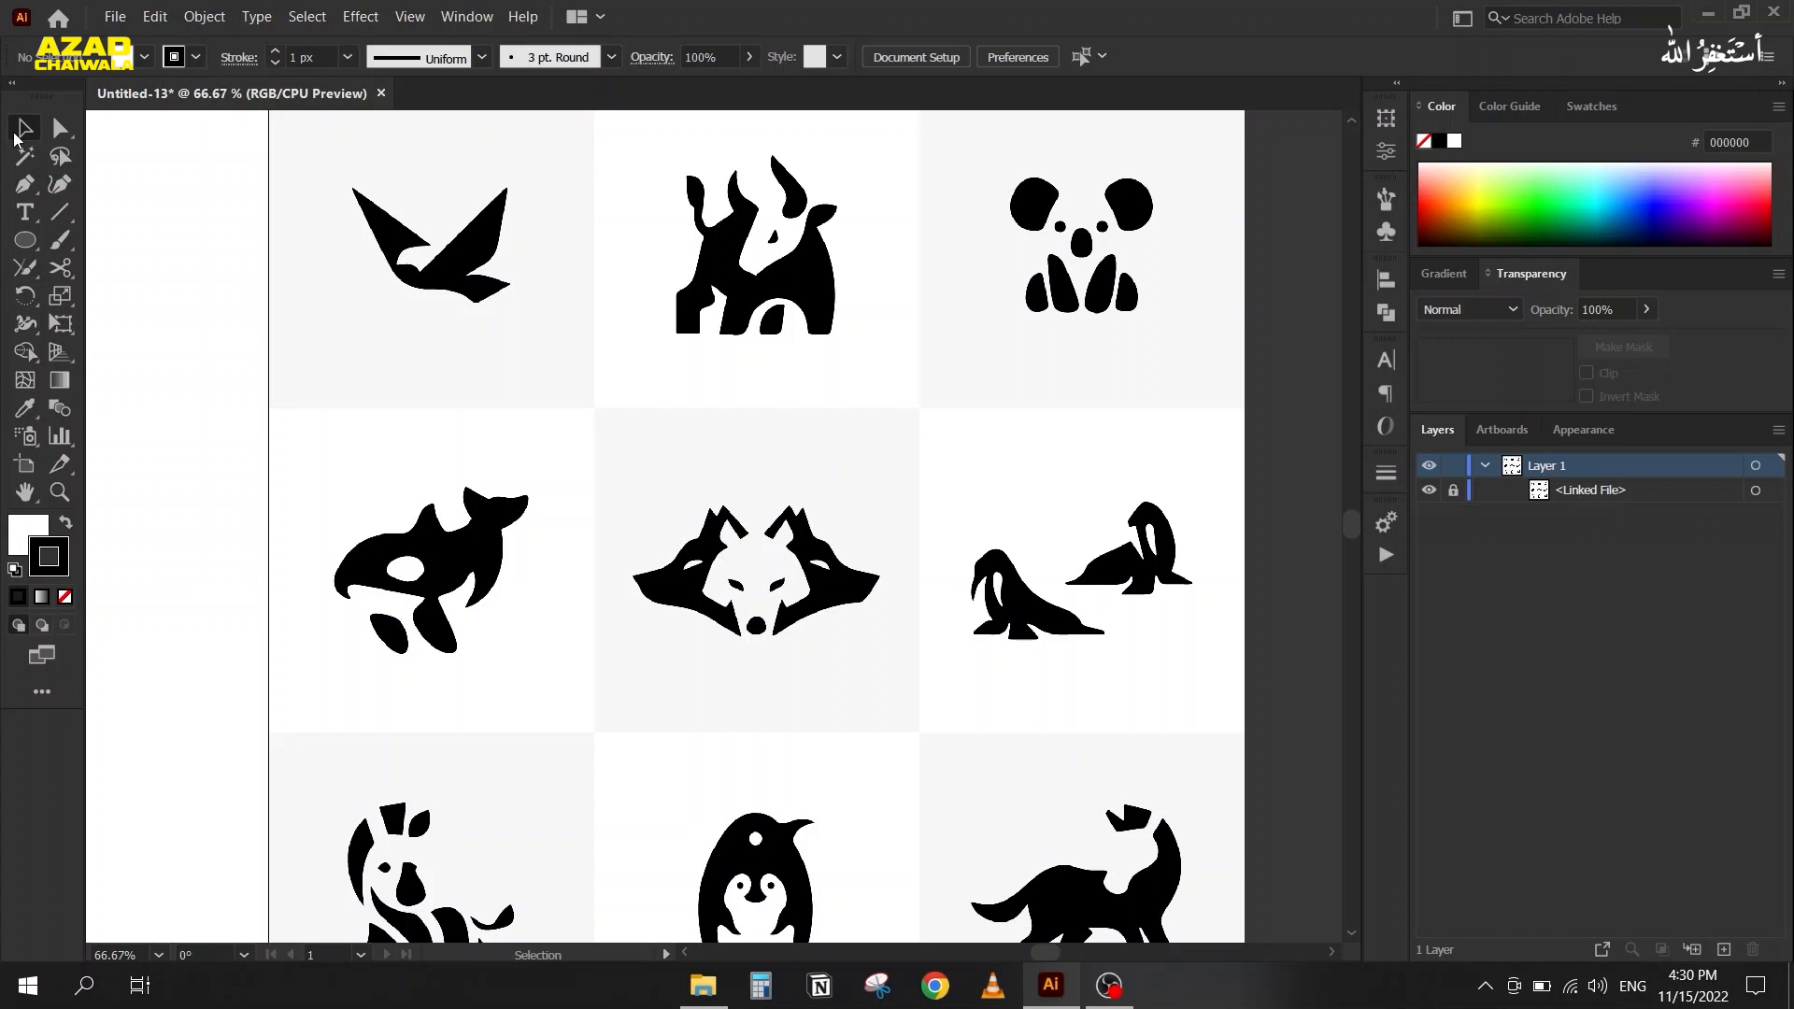
Activate the Pen tool over the blank artboard and set the fill to none, with the black stroke as the active color
click(24, 185)
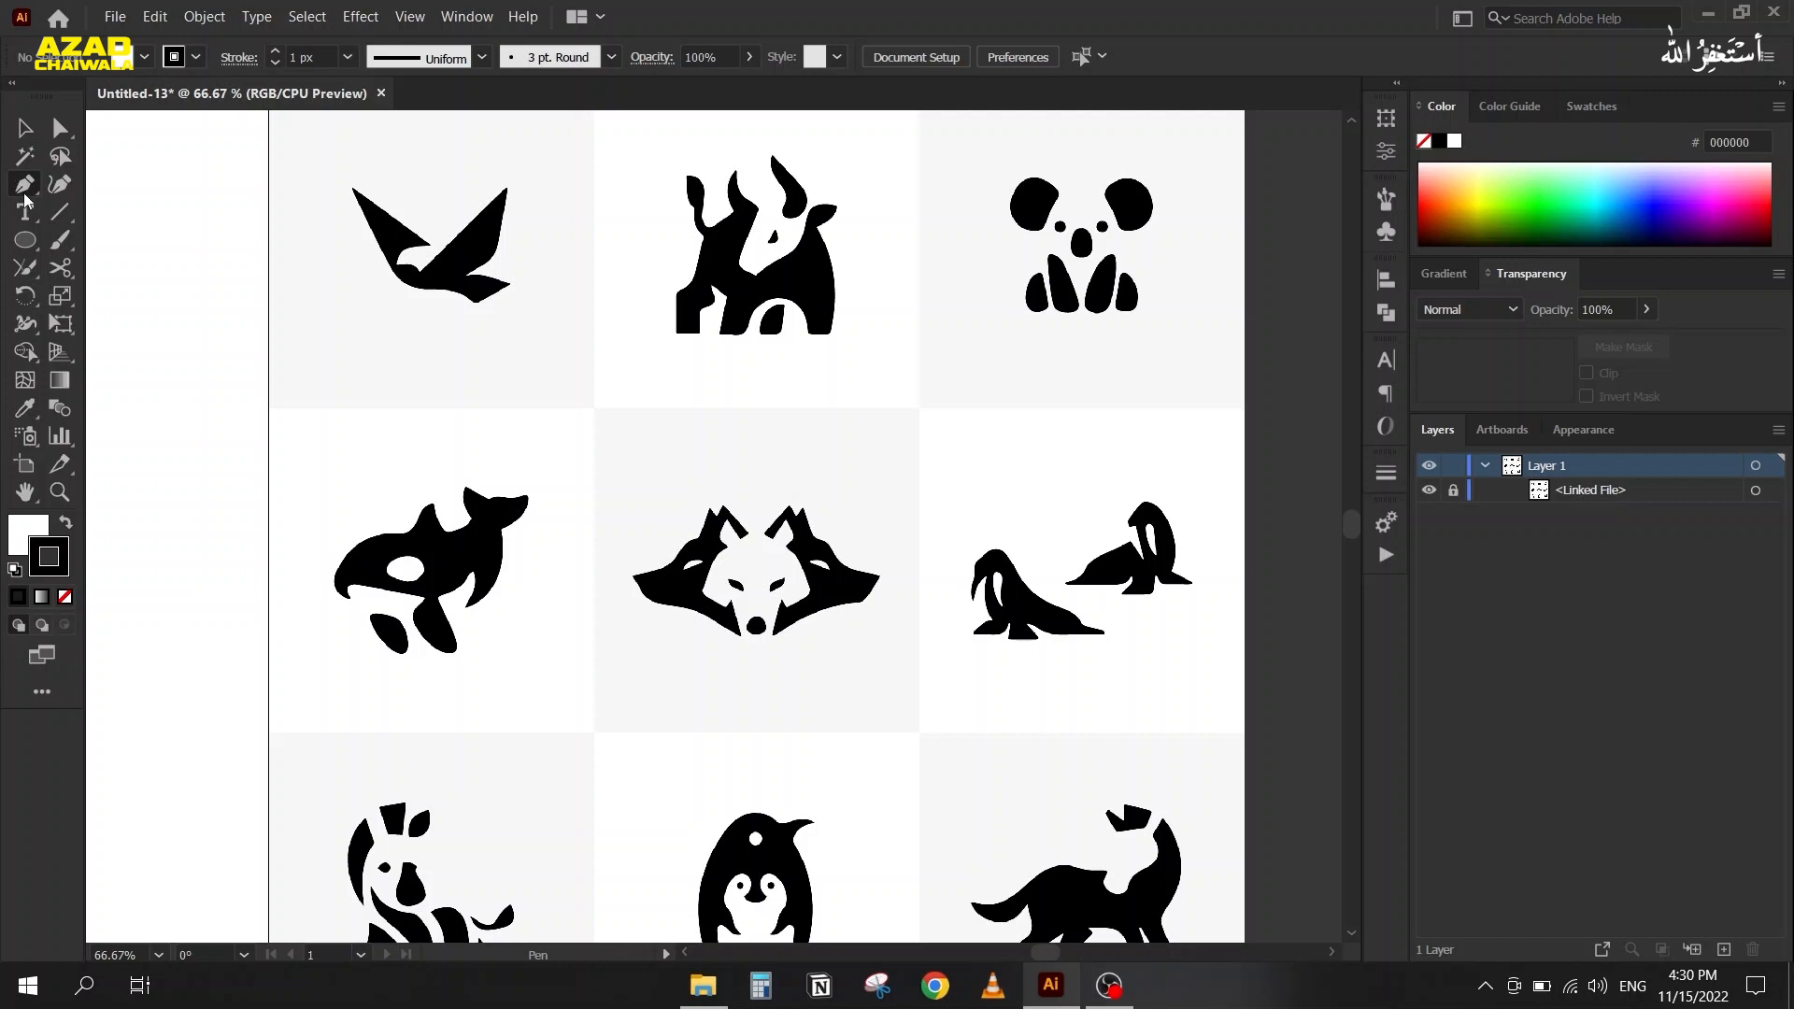
drag(294, 374, 1267, 310)
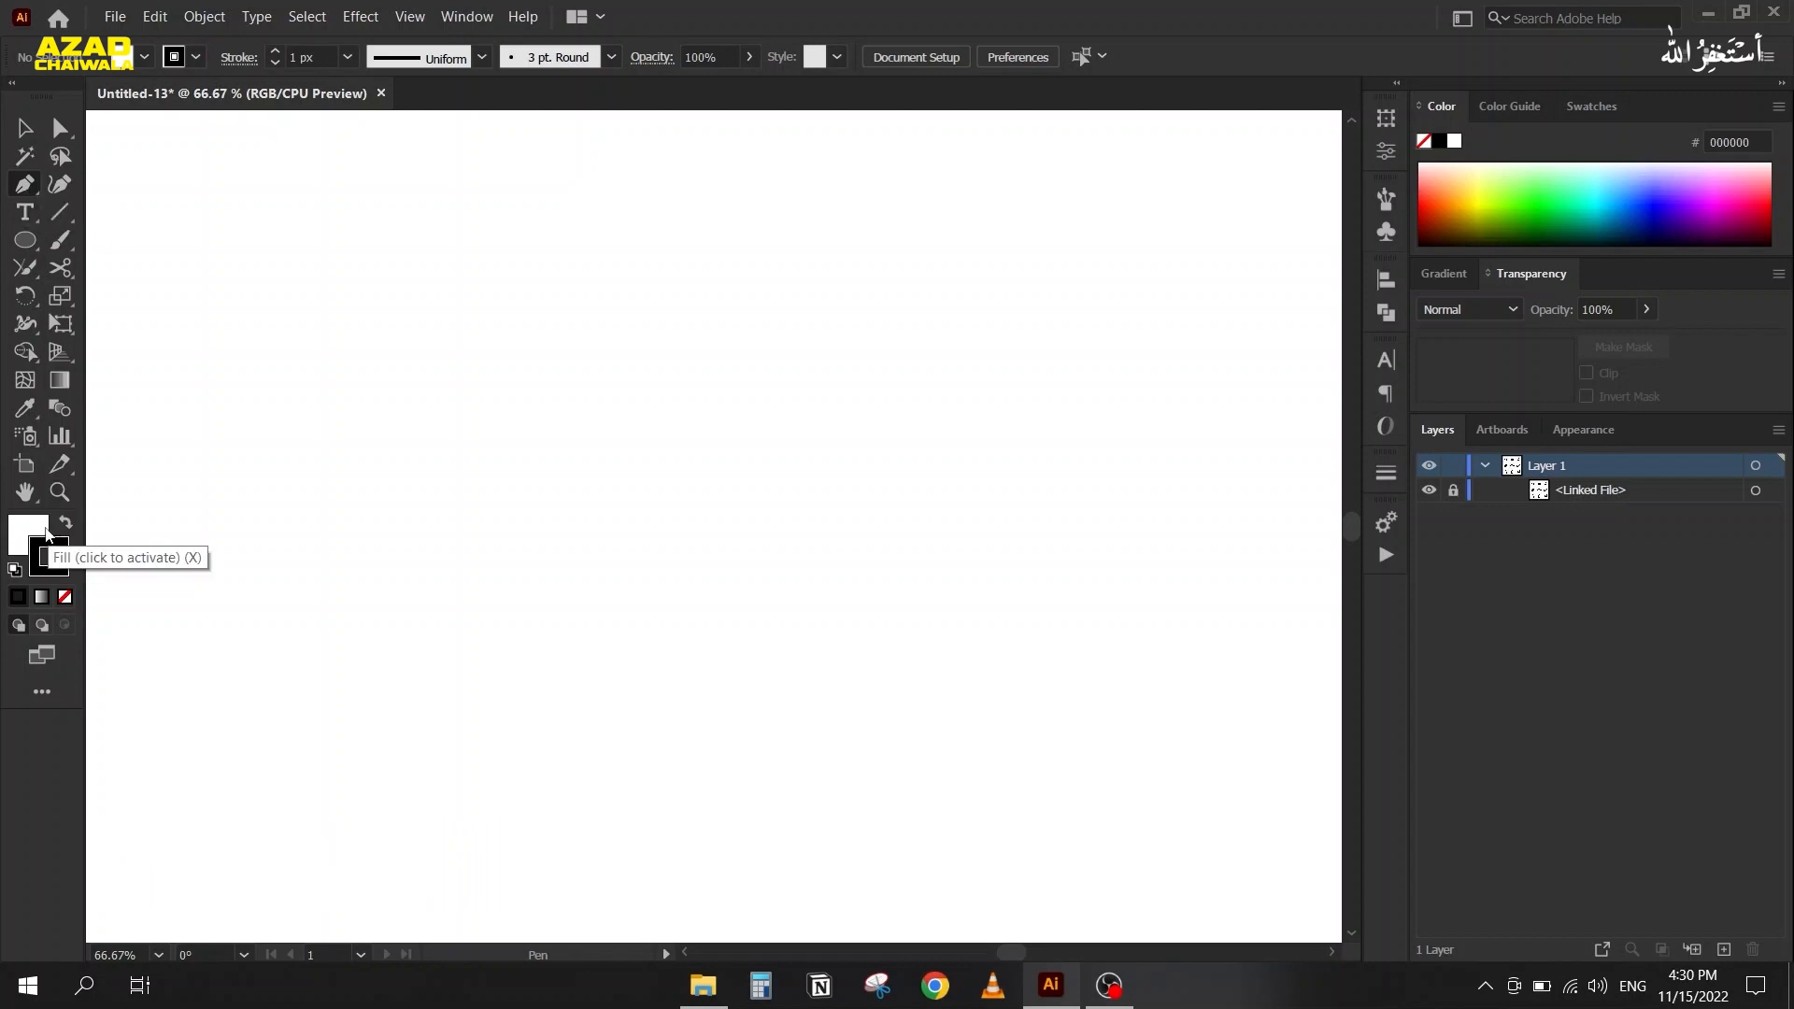
click(57, 561)
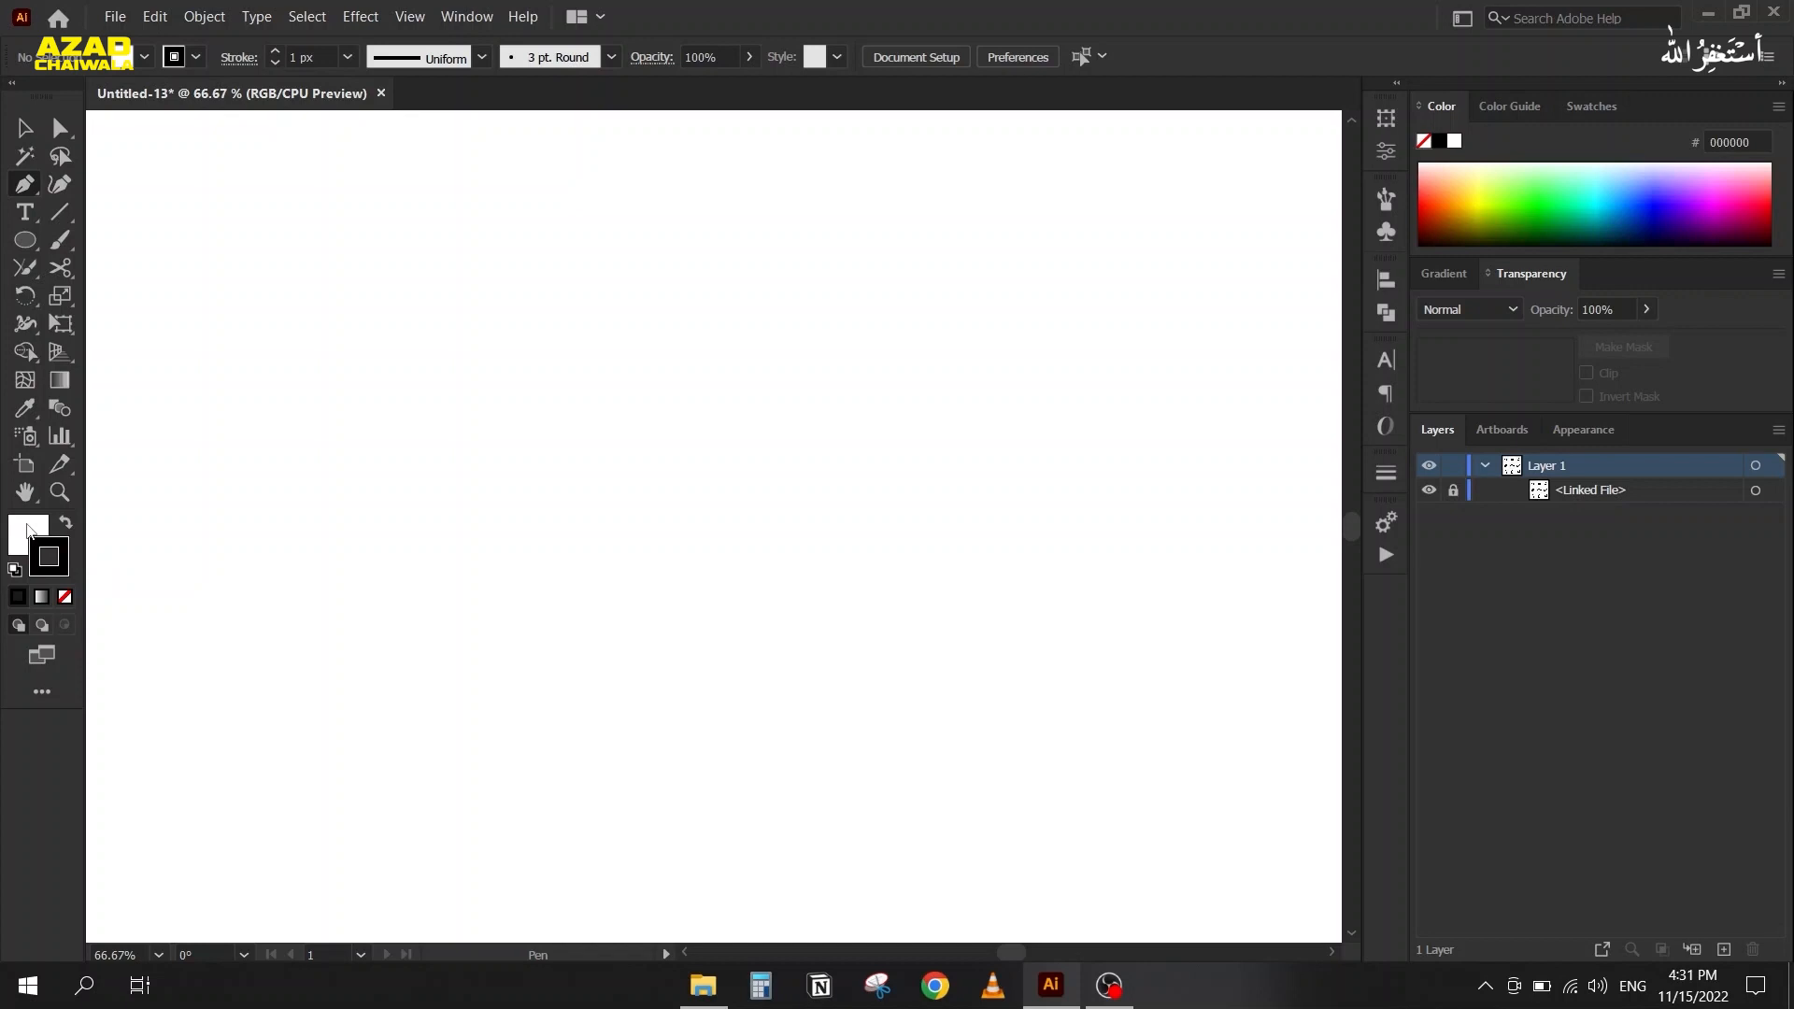
click(28, 530)
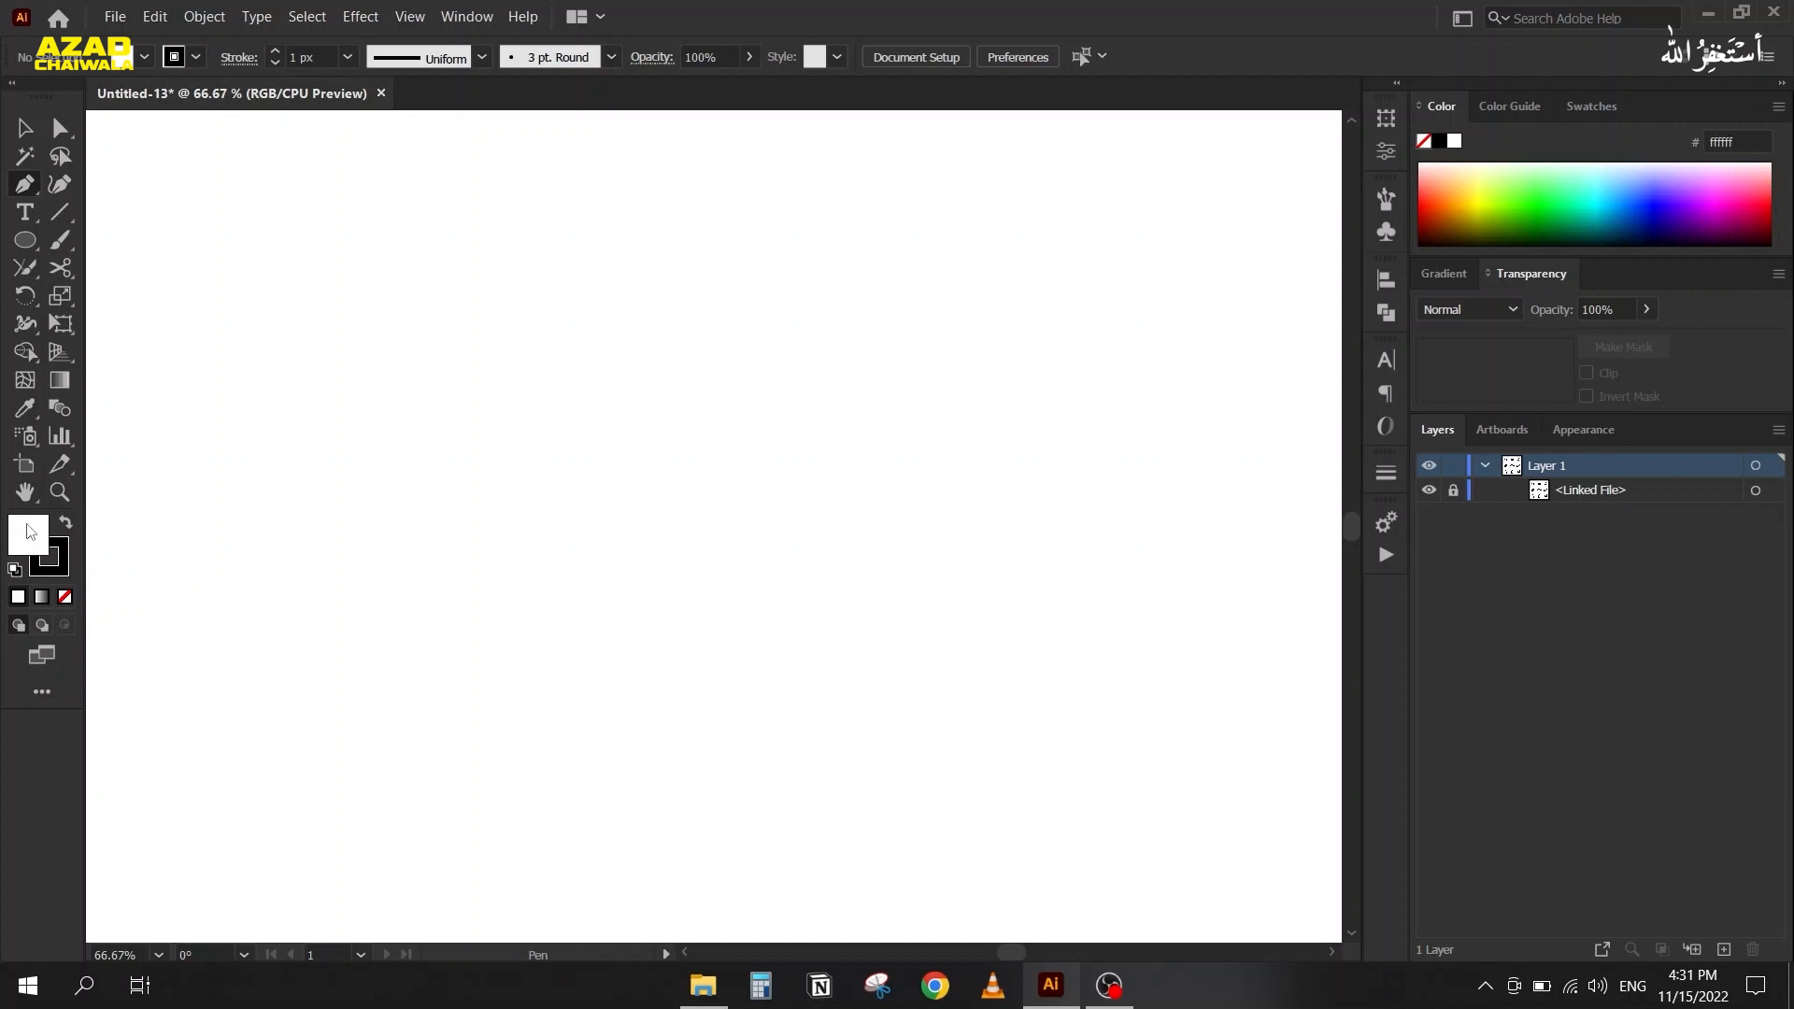
click(67, 595)
click(65, 559)
Draw a closed, irregular eight-point shape with straight Pen segments in the upper-left area of the blank artboard
click(323, 221)
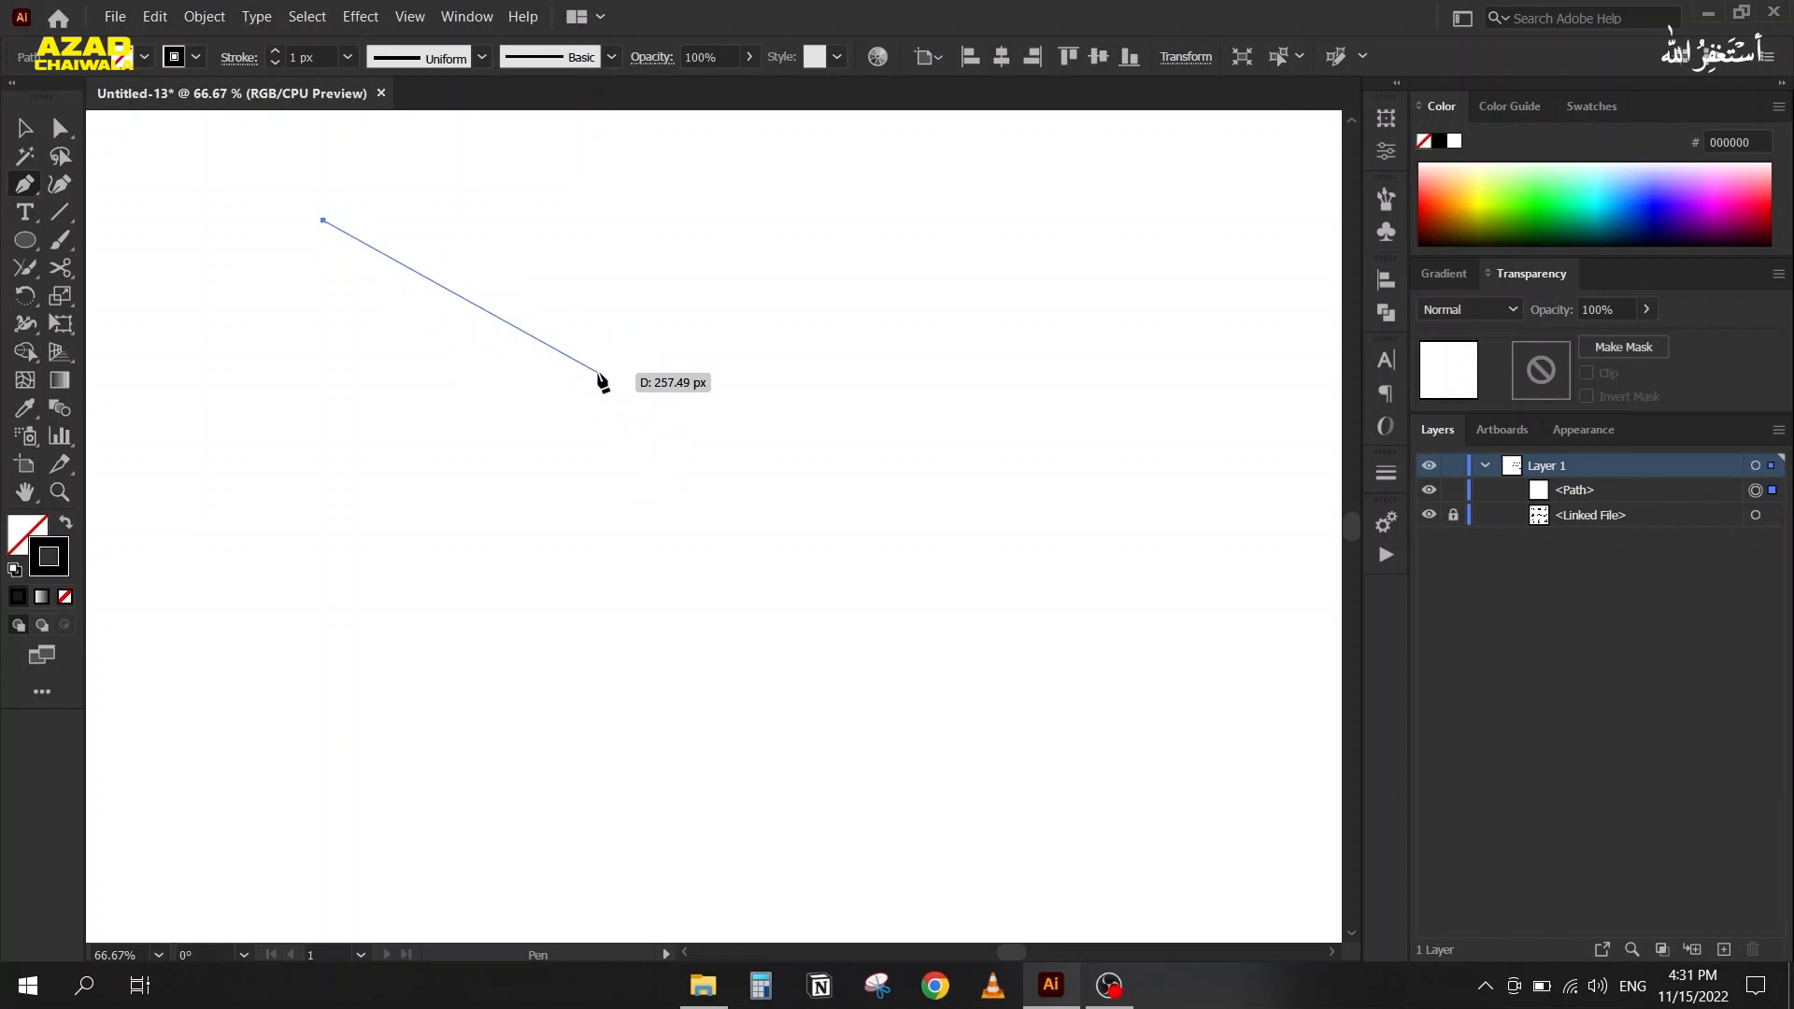
click(651, 372)
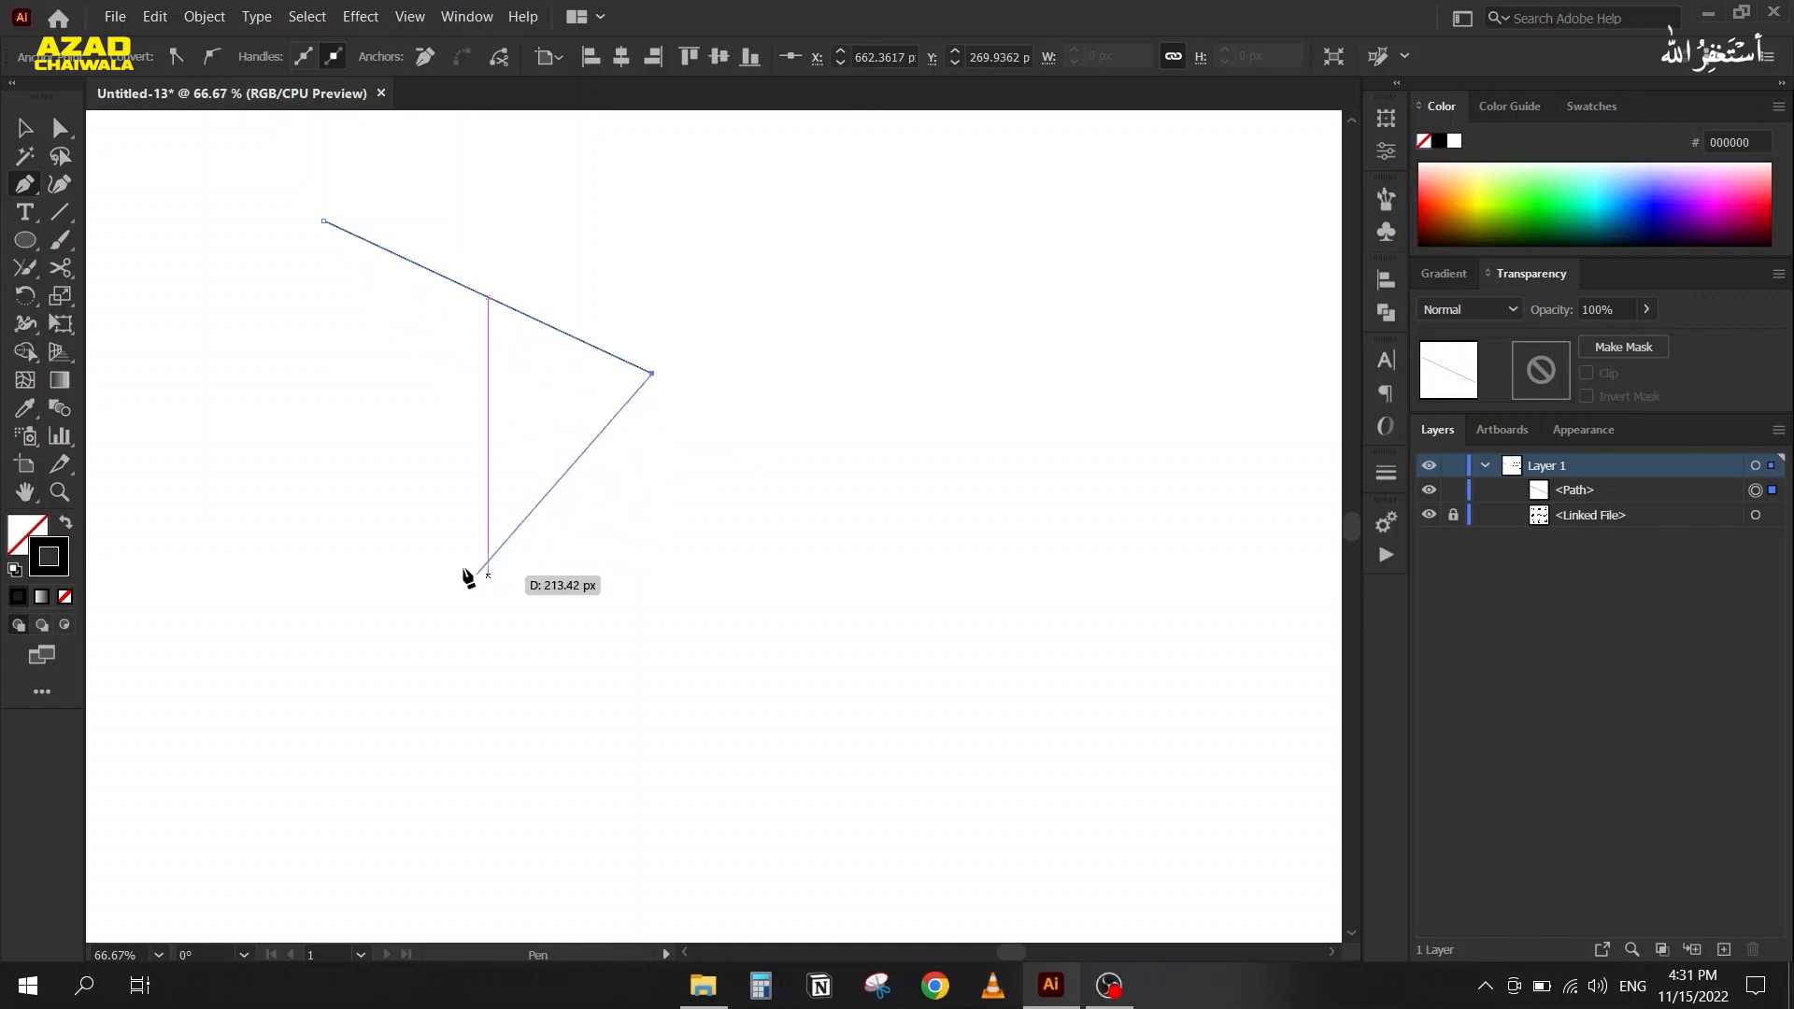
click(405, 537)
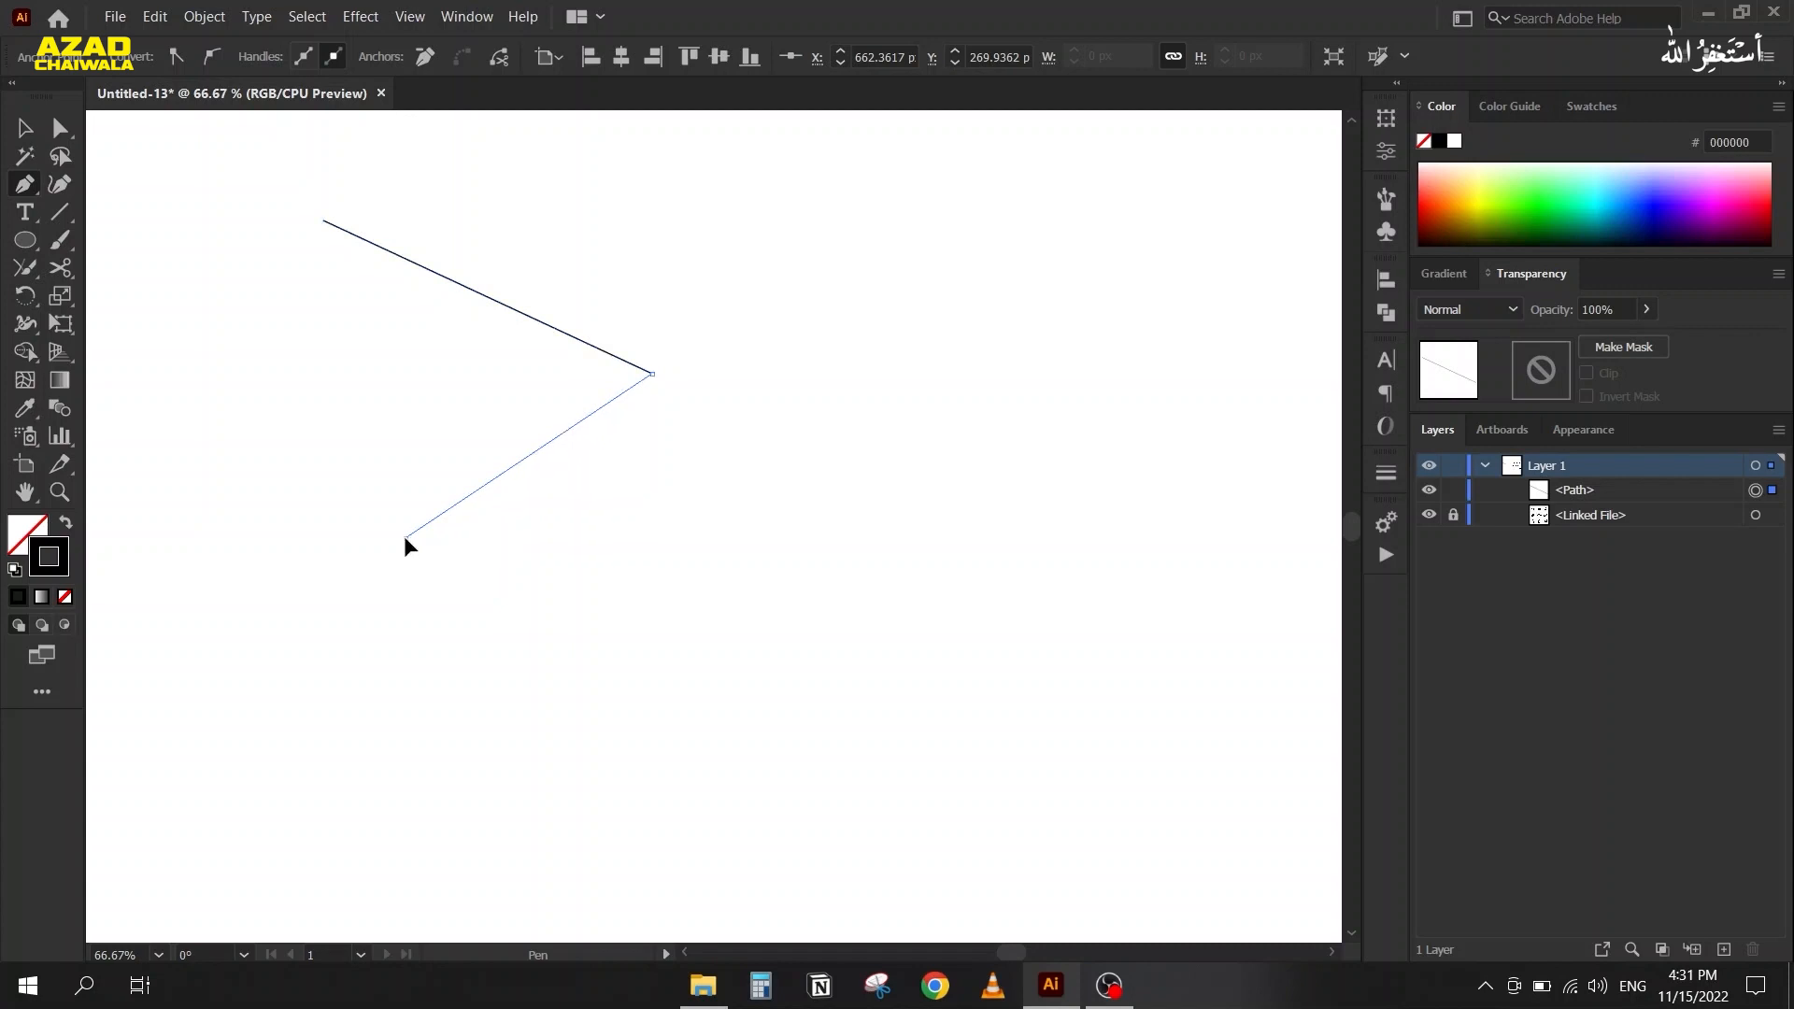
click(335, 470)
click(362, 399)
click(229, 340)
click(229, 225)
click(315, 298)
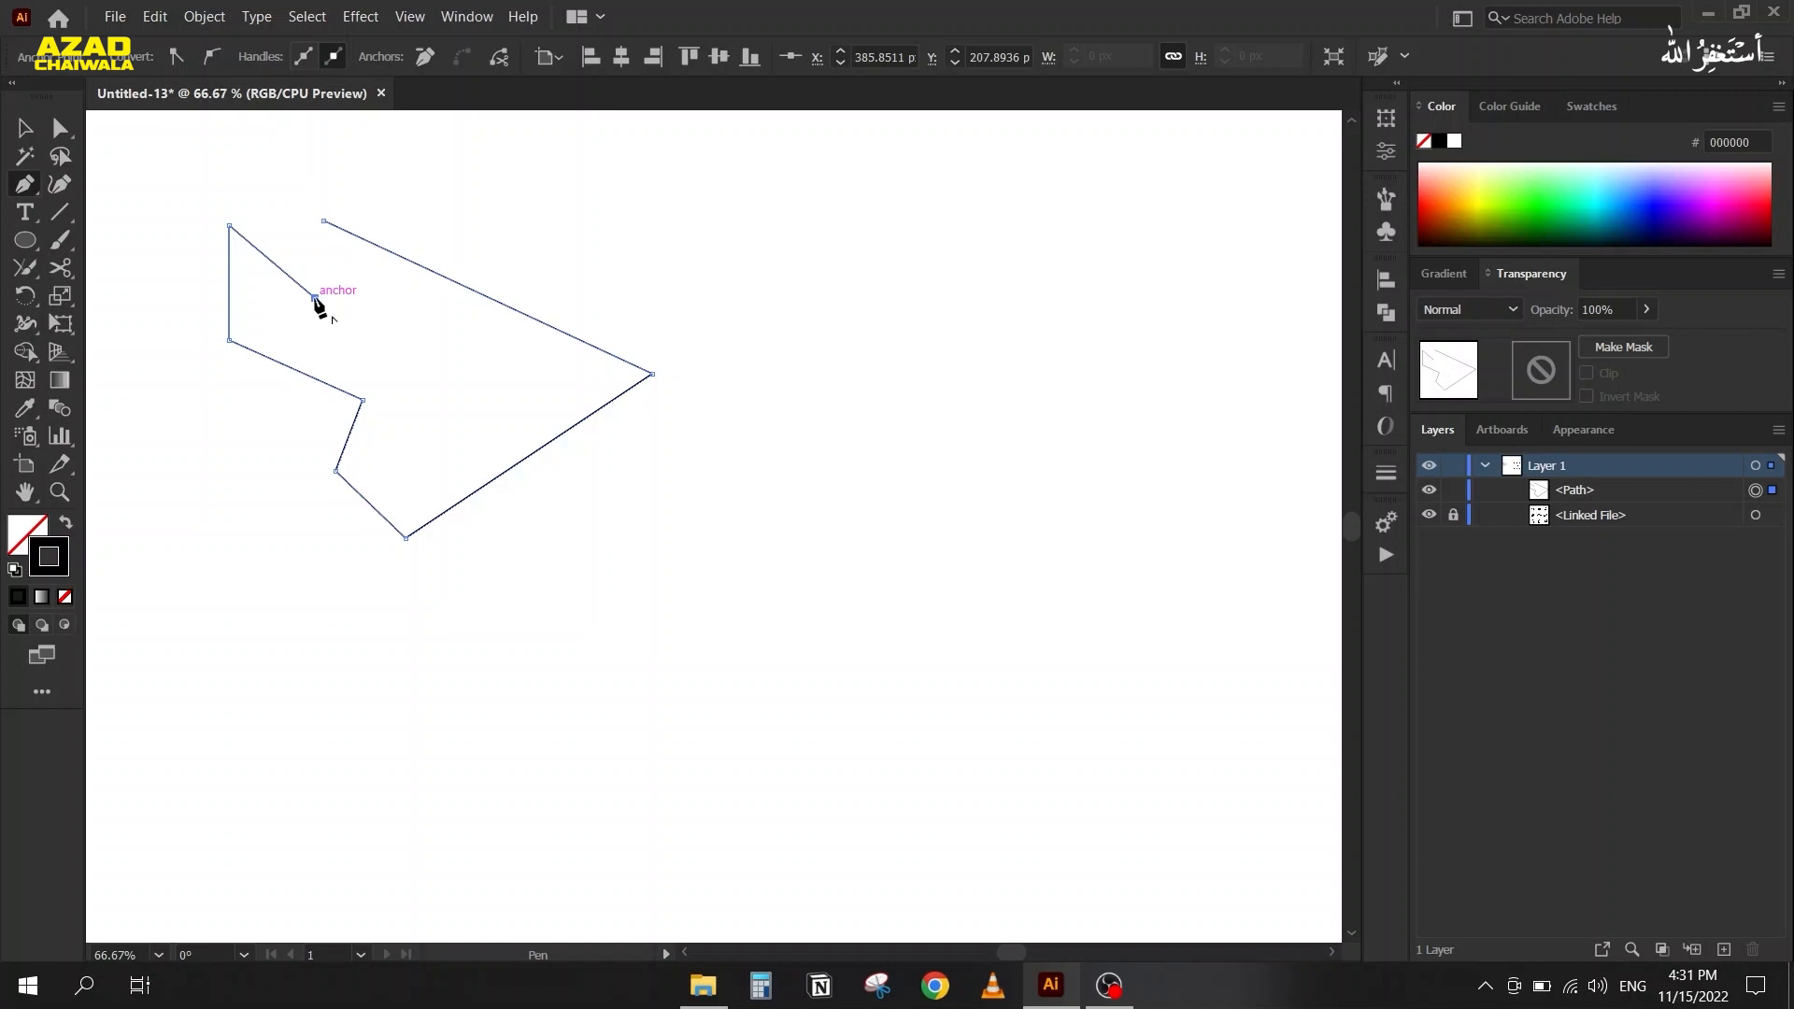
click(323, 222)
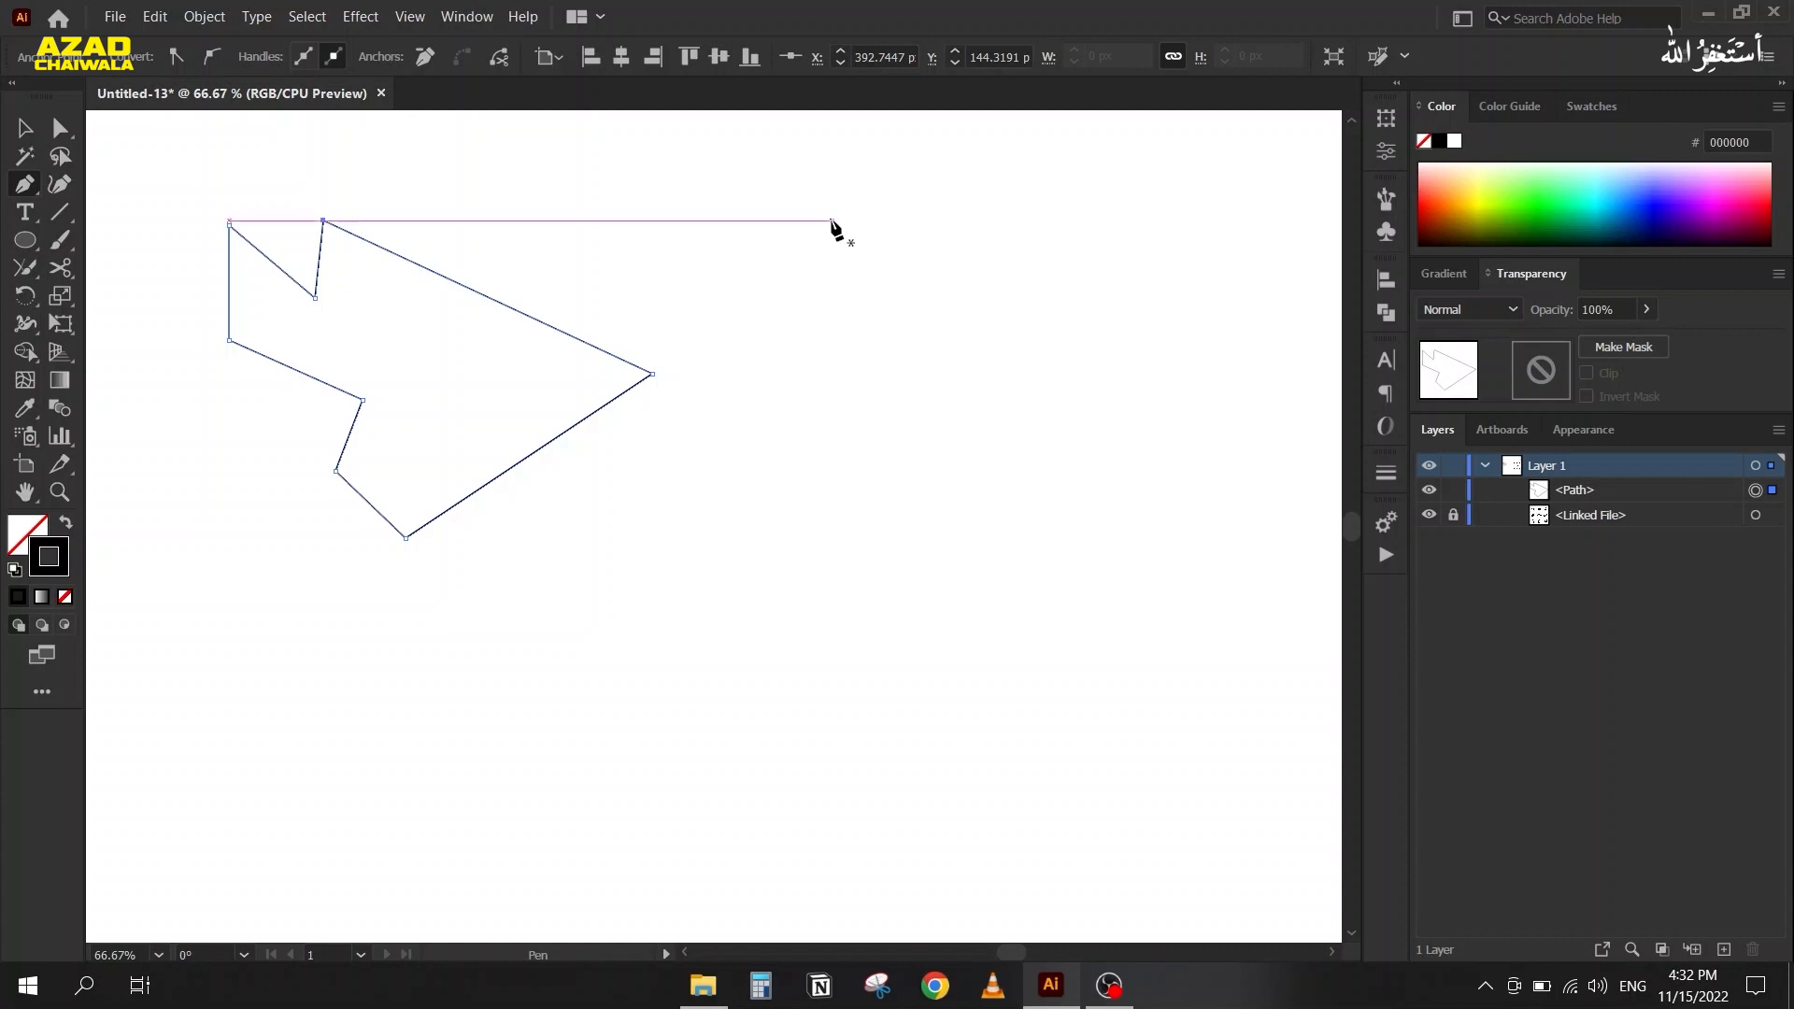
Draw an open four-point zigzag path with straight Pen segments to the right of the closed shape and end it unclosed
click(783, 164)
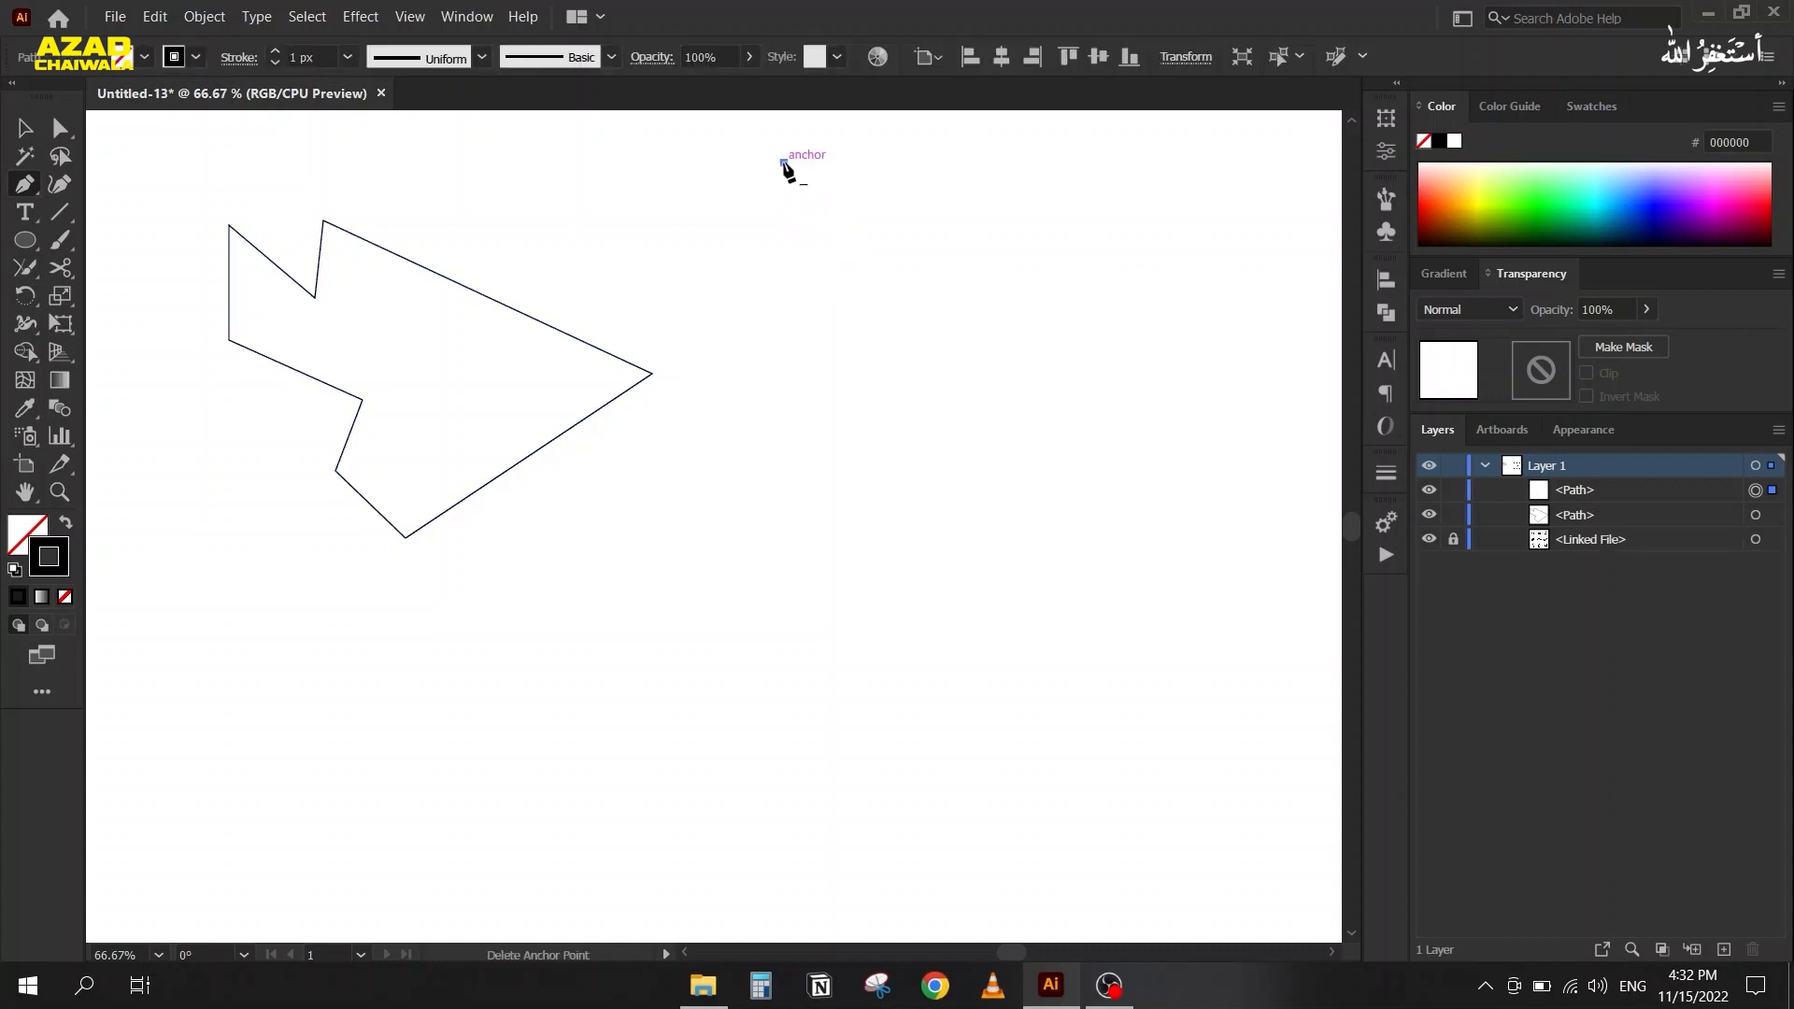
click(998, 251)
click(731, 327)
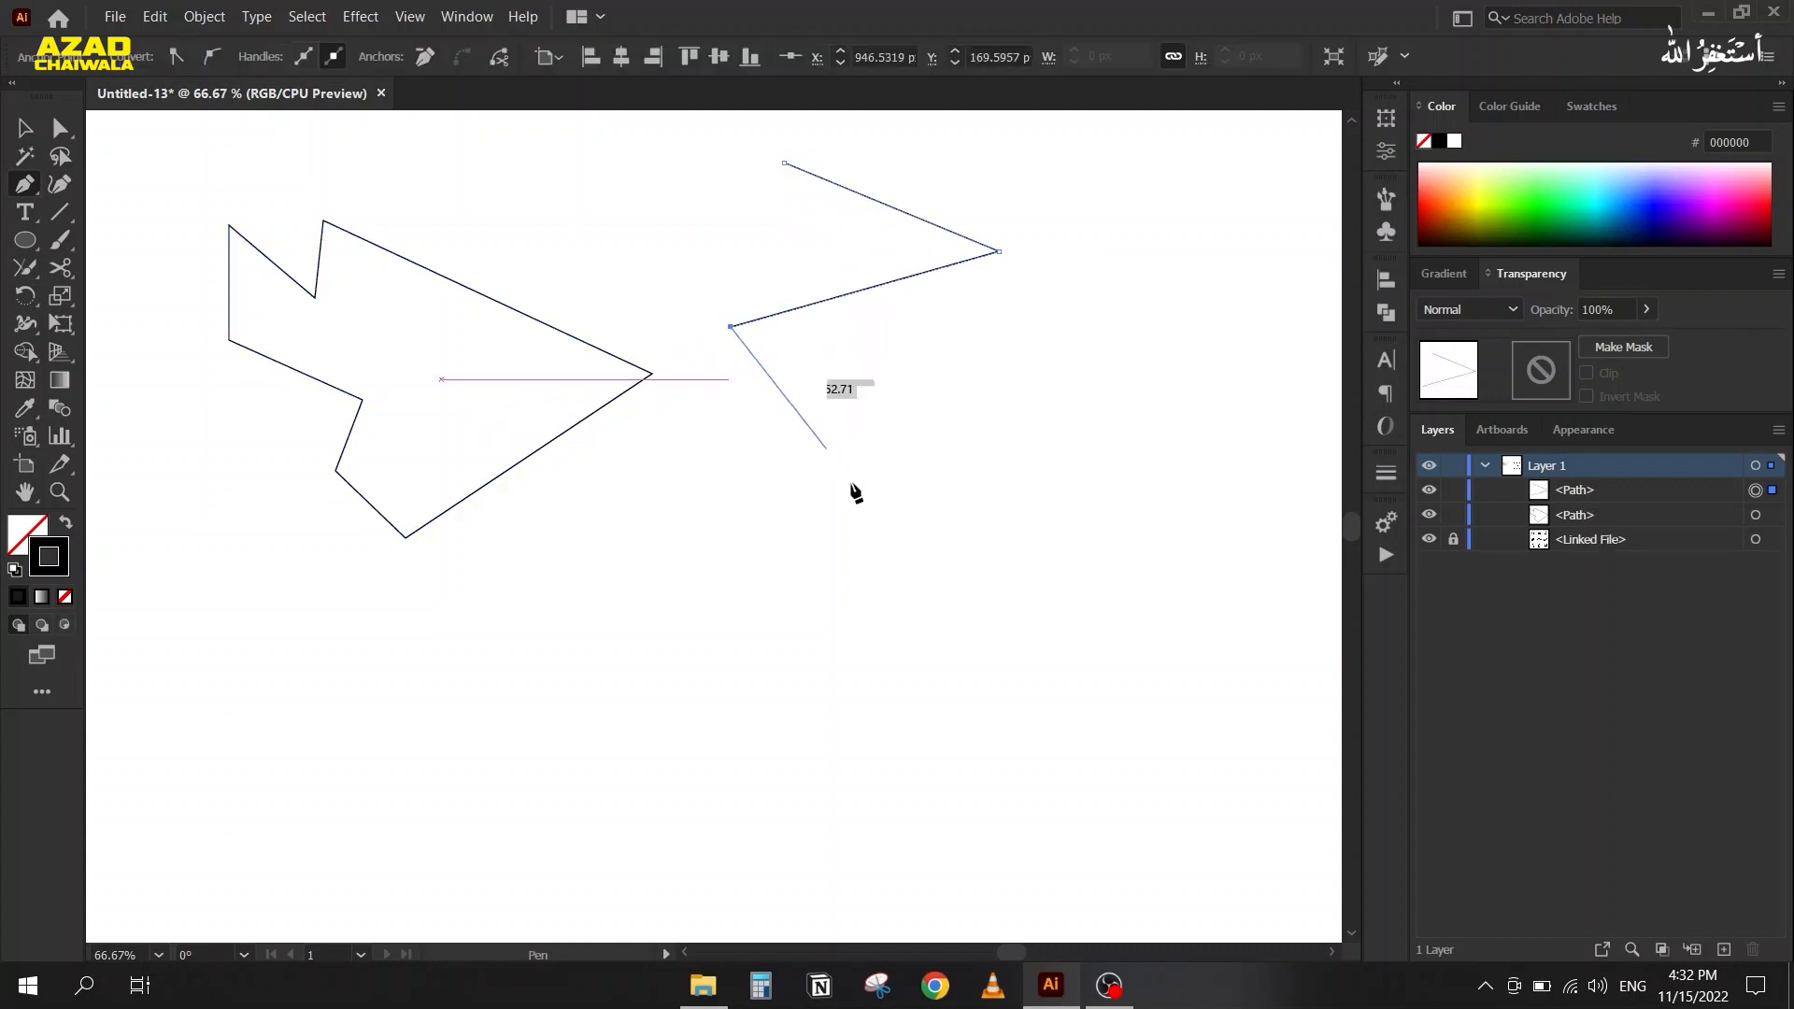
click(895, 464)
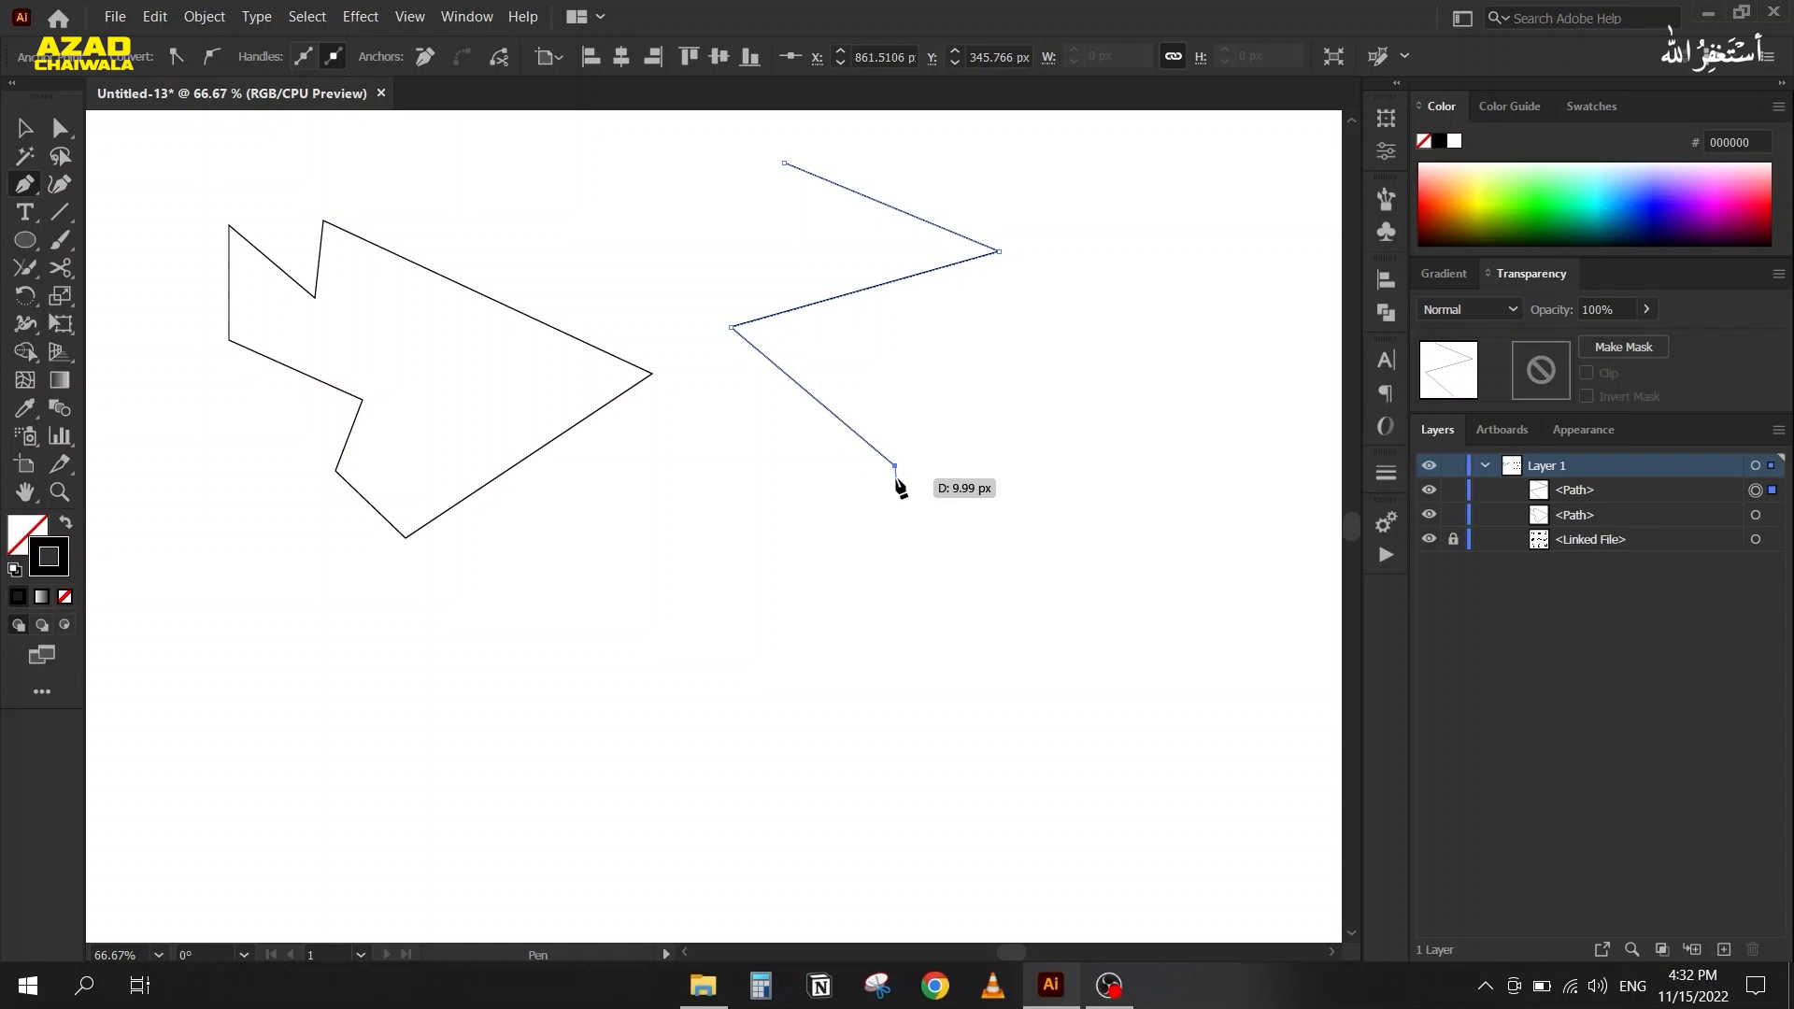
click(35, 134)
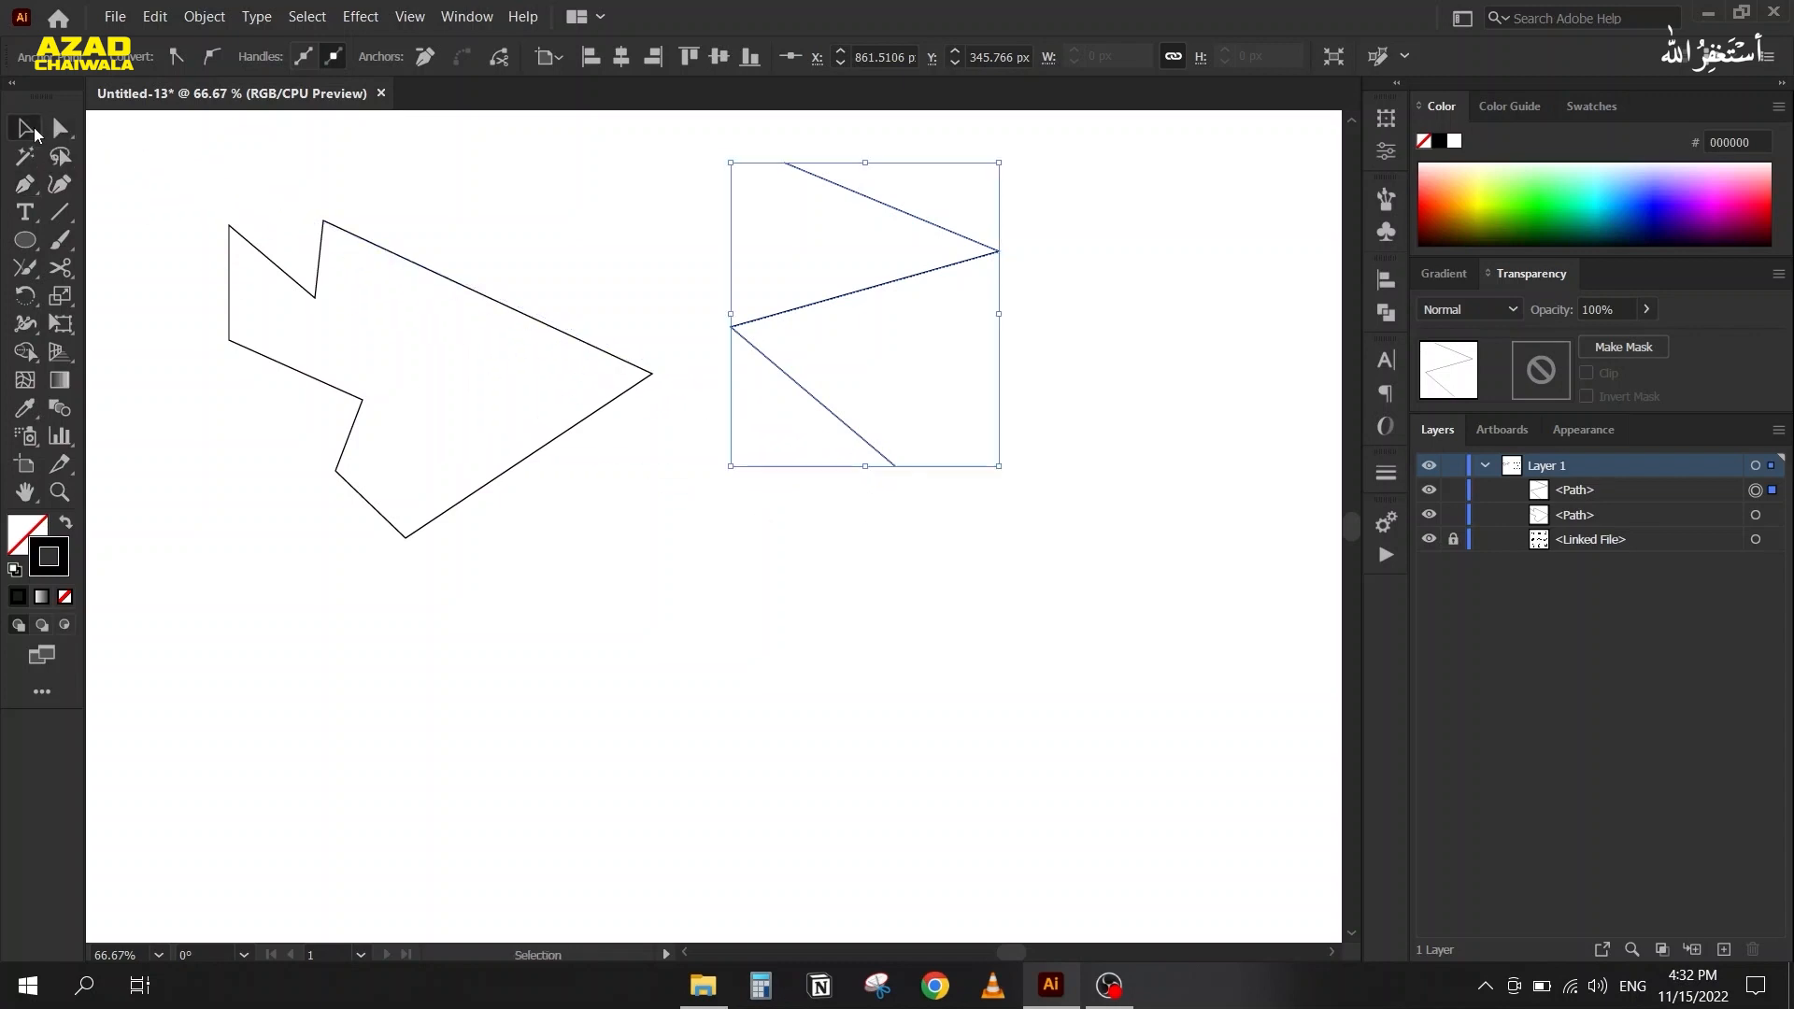
Draw a closed eleven-point shape with straight Pen segments below the zigzag, with a jagged upper edge and a rounded-looking lower right side
click(28, 186)
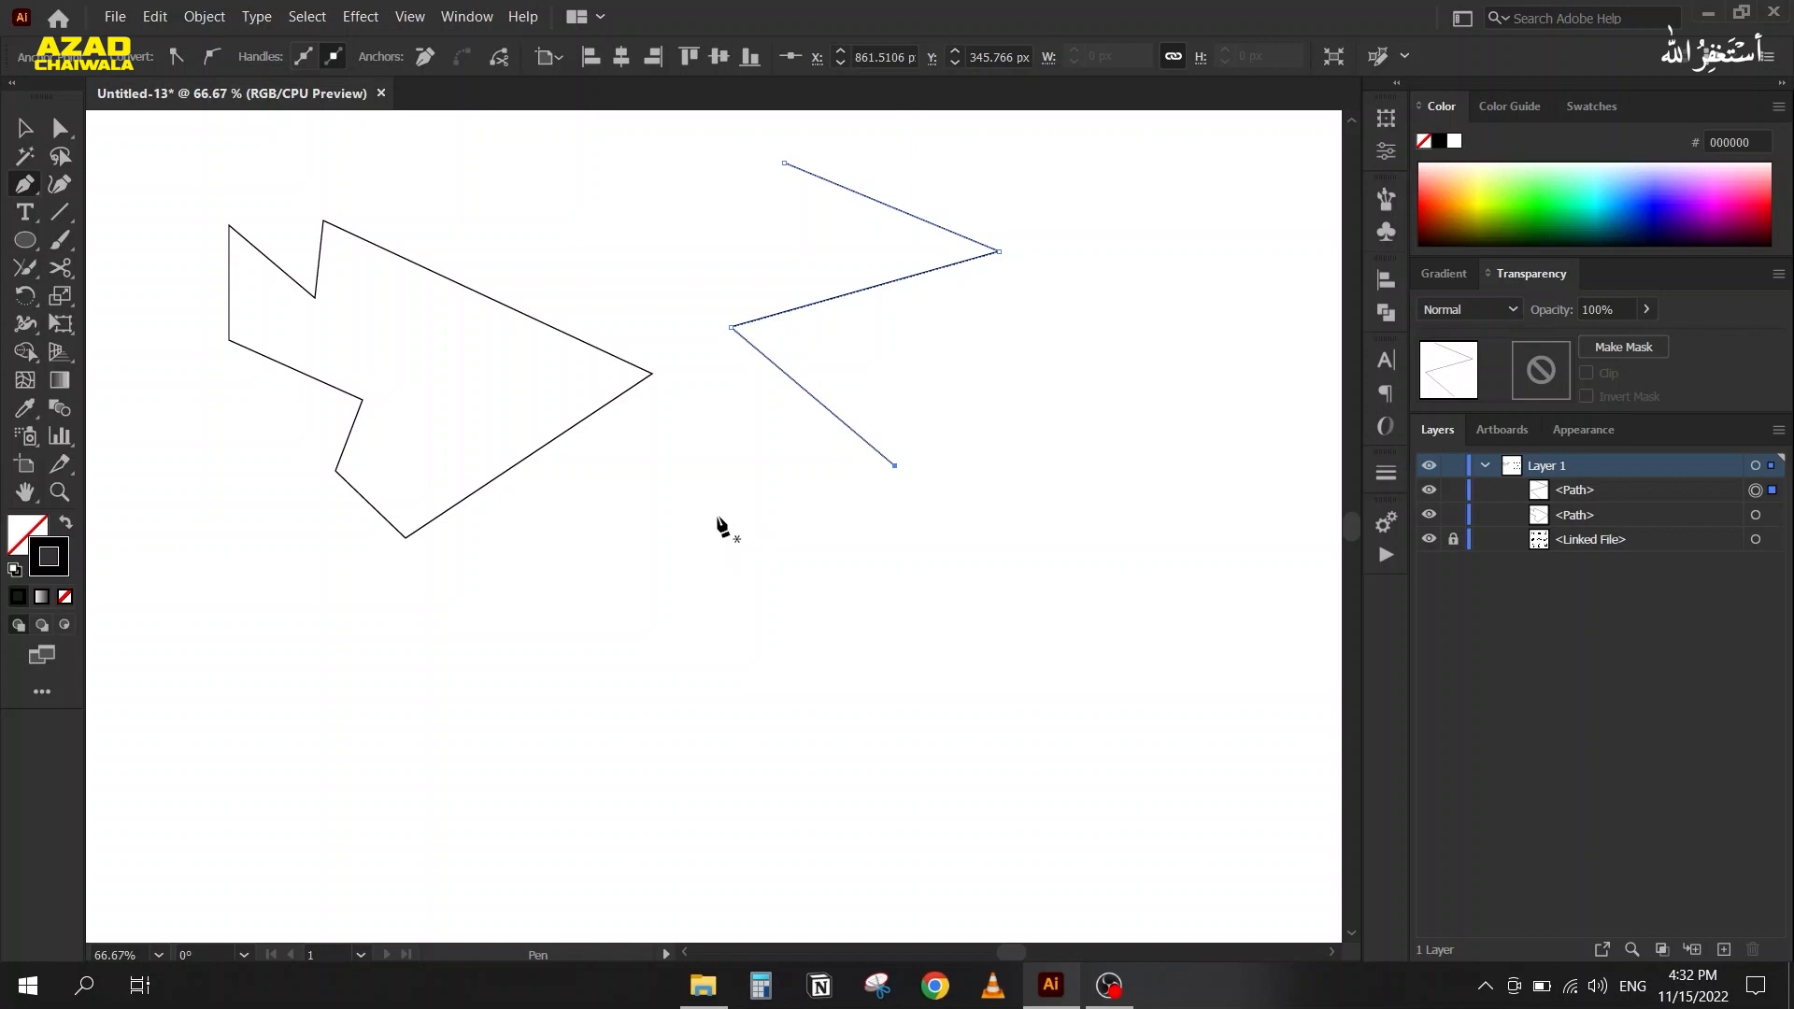
click(709, 460)
click(827, 556)
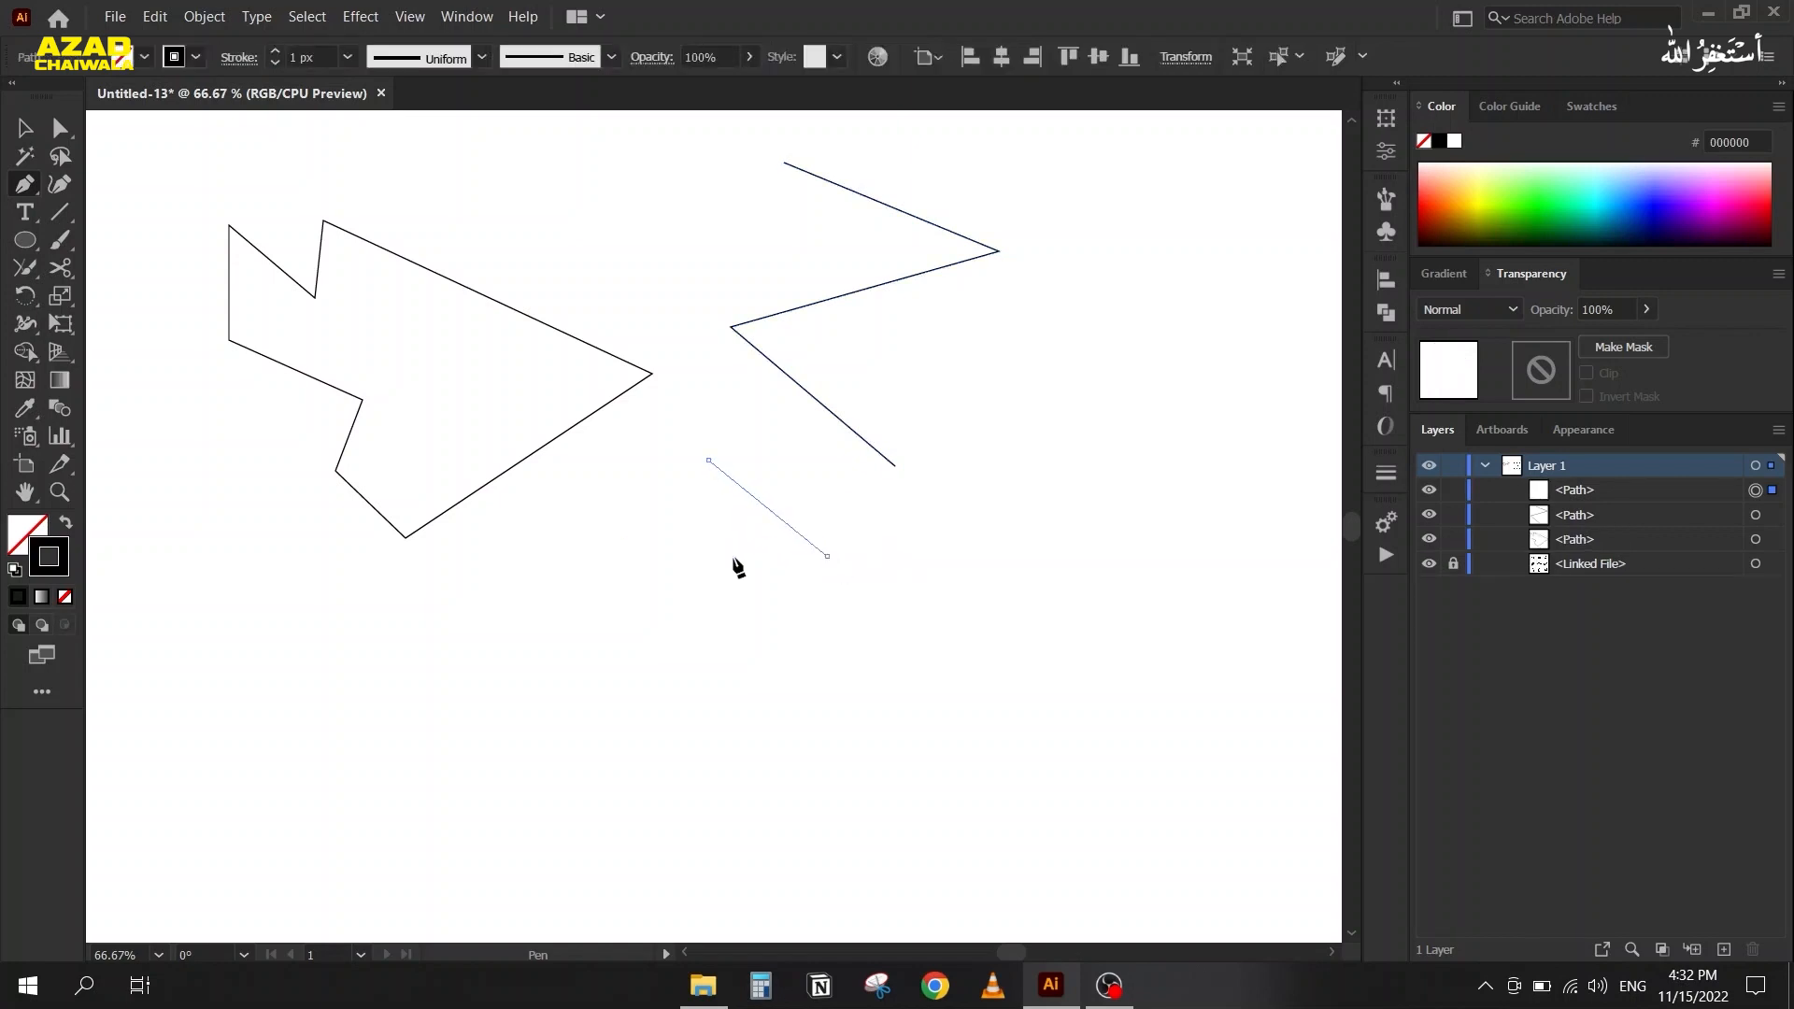
click(551, 585)
click(640, 668)
click(241, 689)
click(372, 768)
click(697, 768)
click(836, 696)
click(921, 583)
click(881, 515)
click(795, 441)
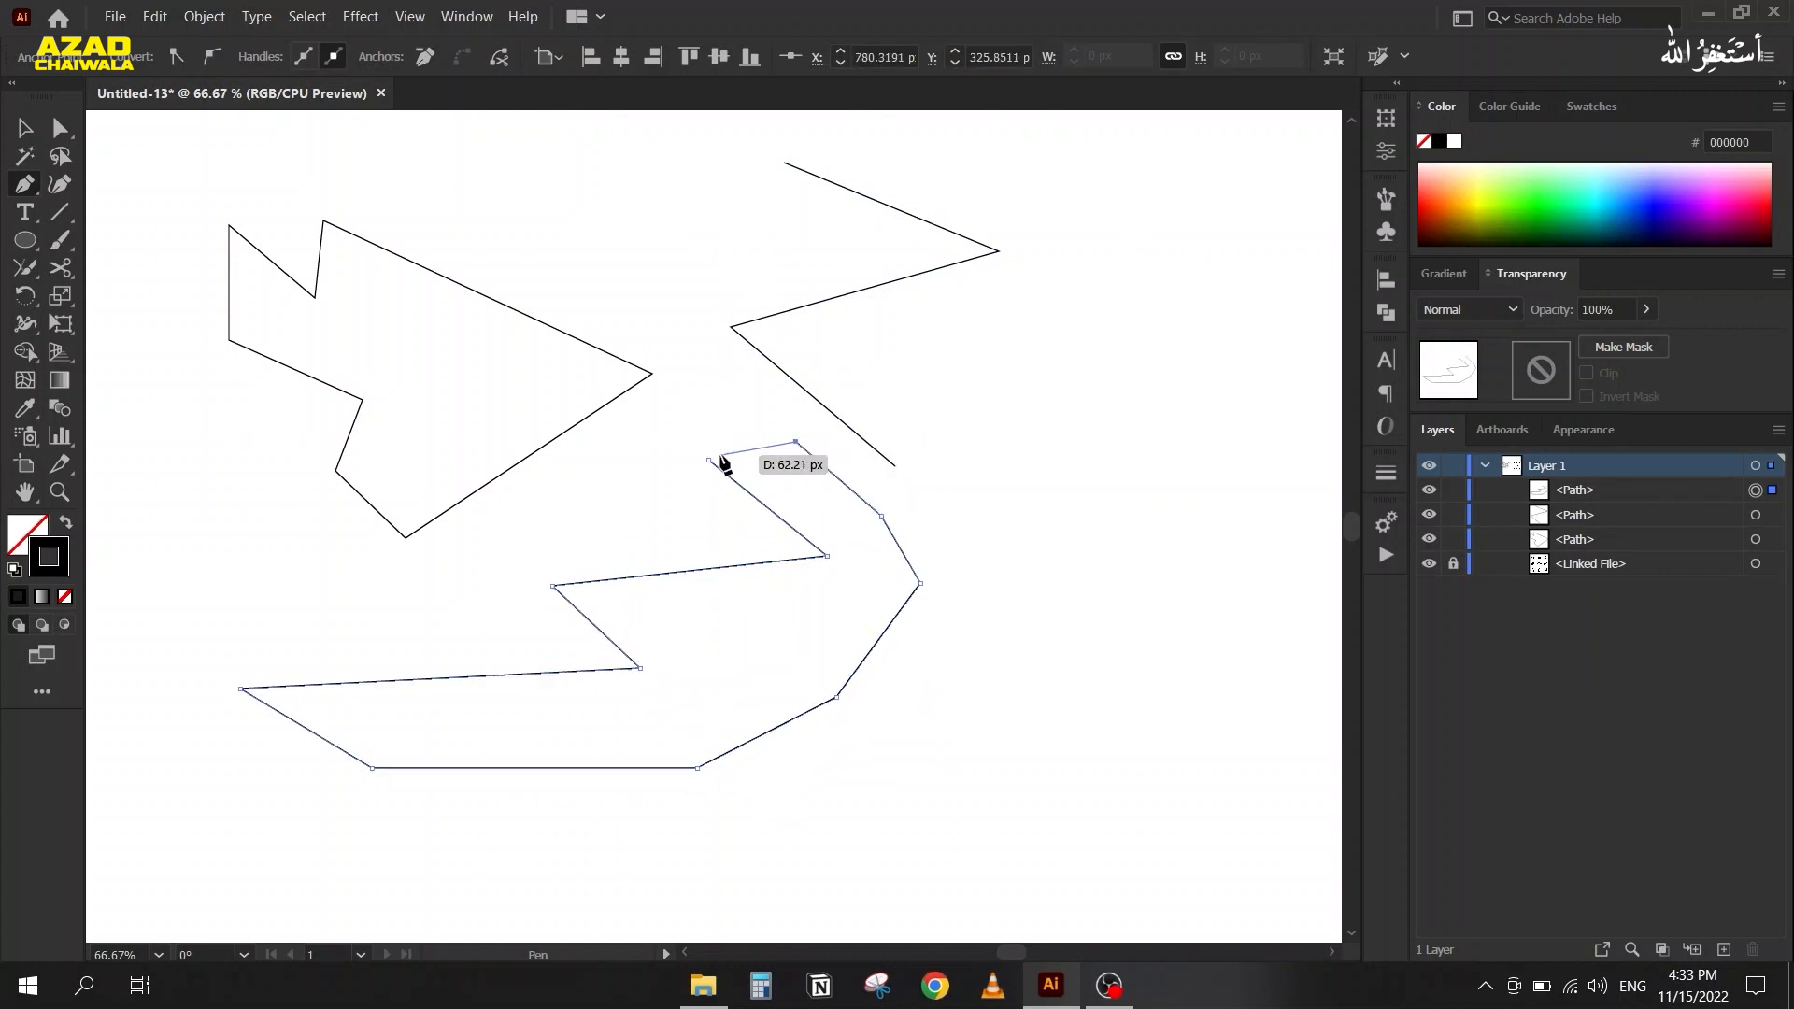
click(710, 460)
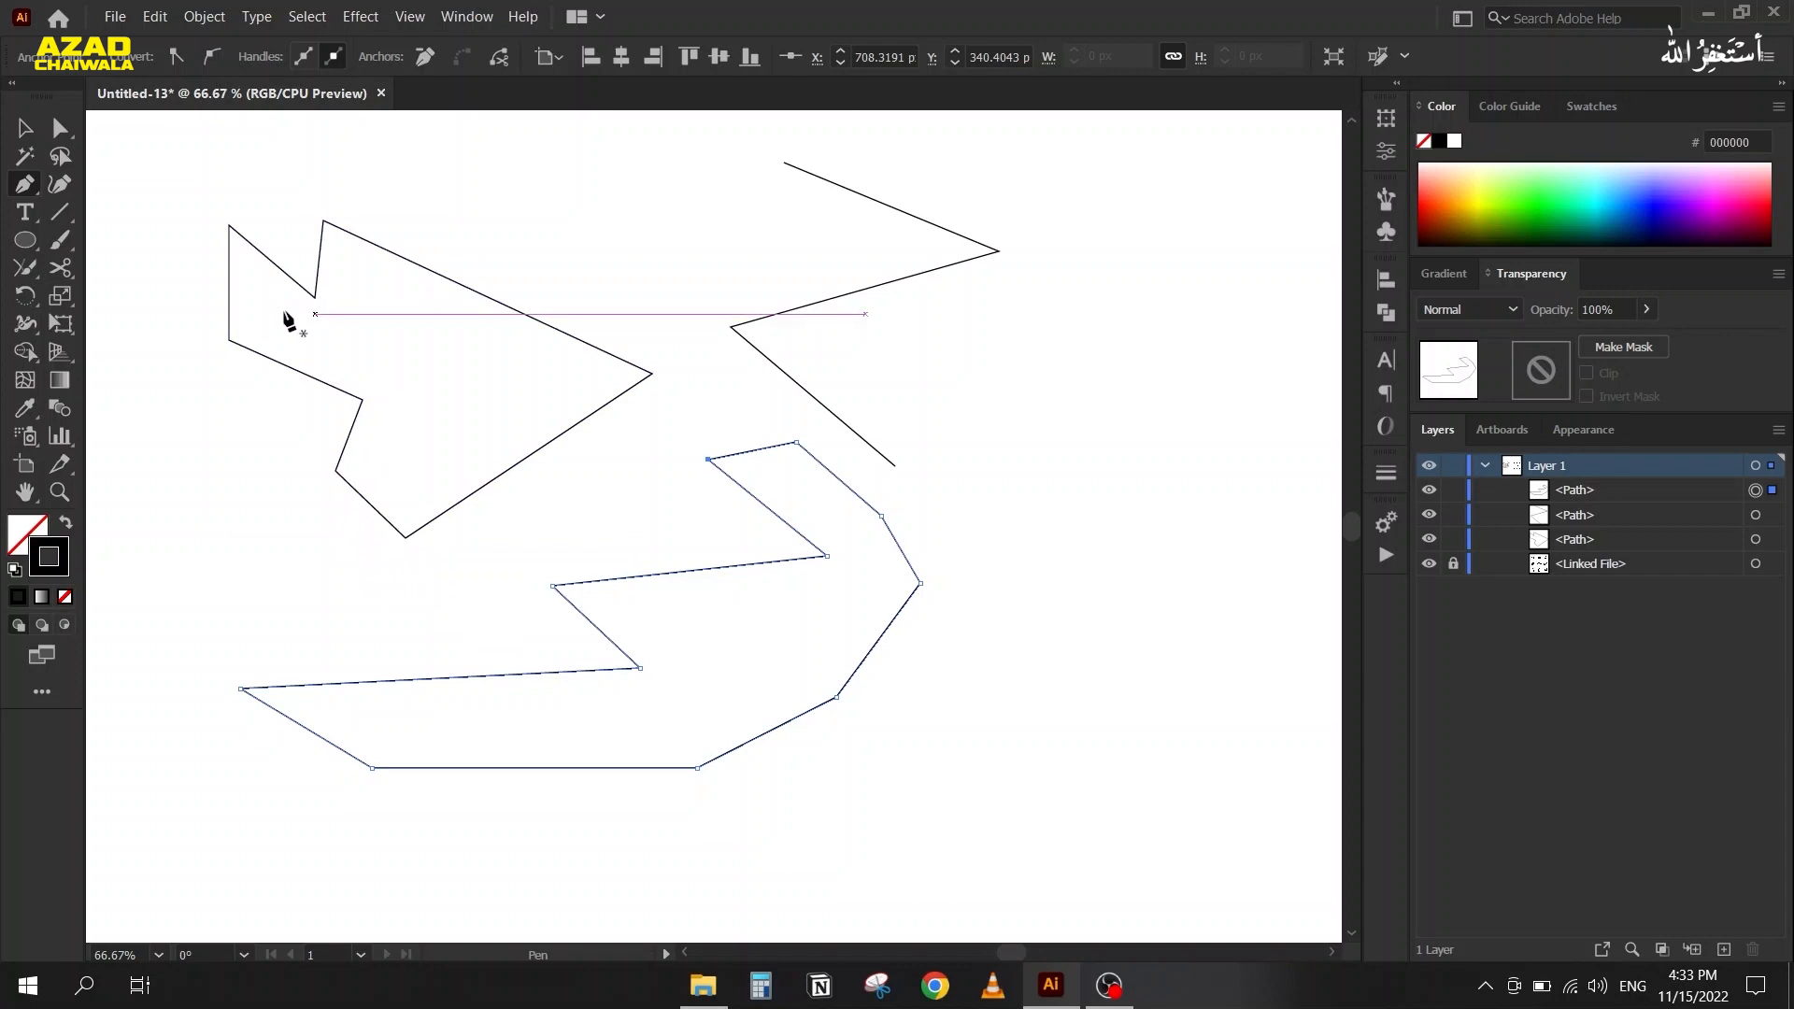
Draw a closed ten-point shape with a notch in its right side, using straight Pen segments to the right of the zigzag path
click(1127, 308)
click(1176, 386)
click(1076, 408)
click(1116, 470)
click(1039, 537)
click(988, 498)
click(909, 403)
click(937, 345)
click(999, 315)
click(1063, 307)
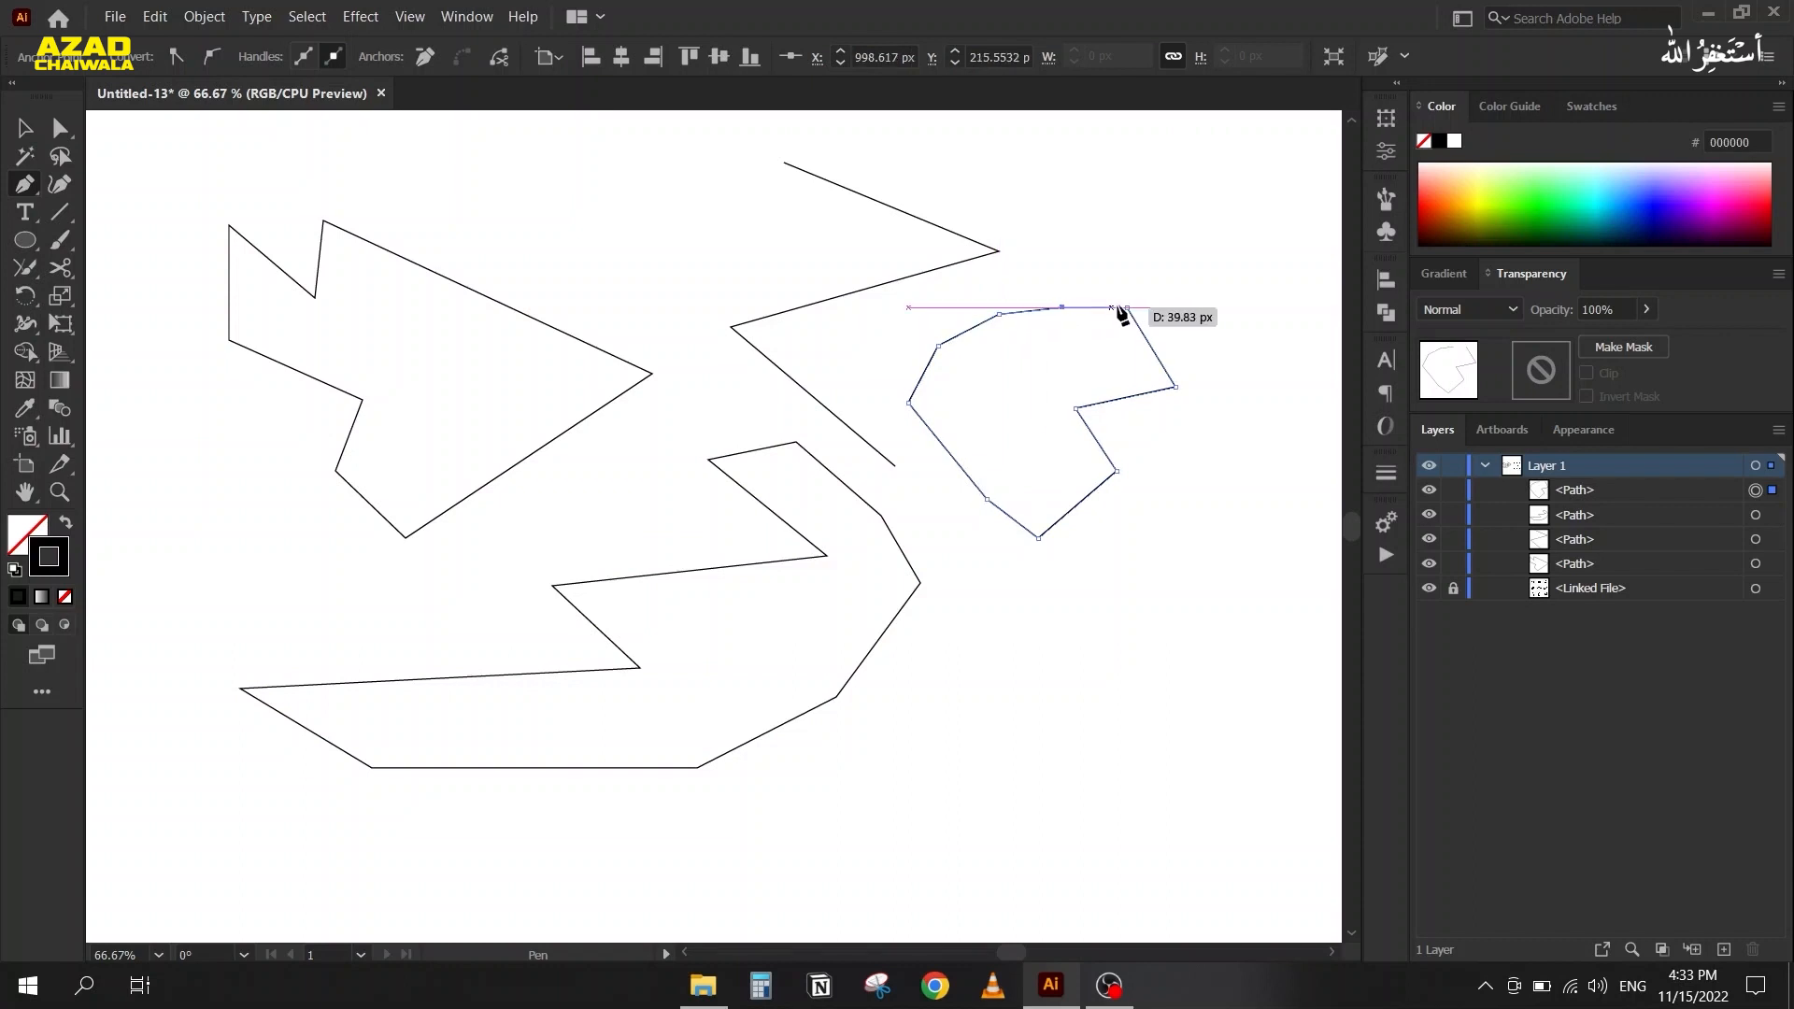
click(1126, 308)
Select all four practice paths on the artboard and delete them
click(26, 128)
drag(239, 161, 995, 726)
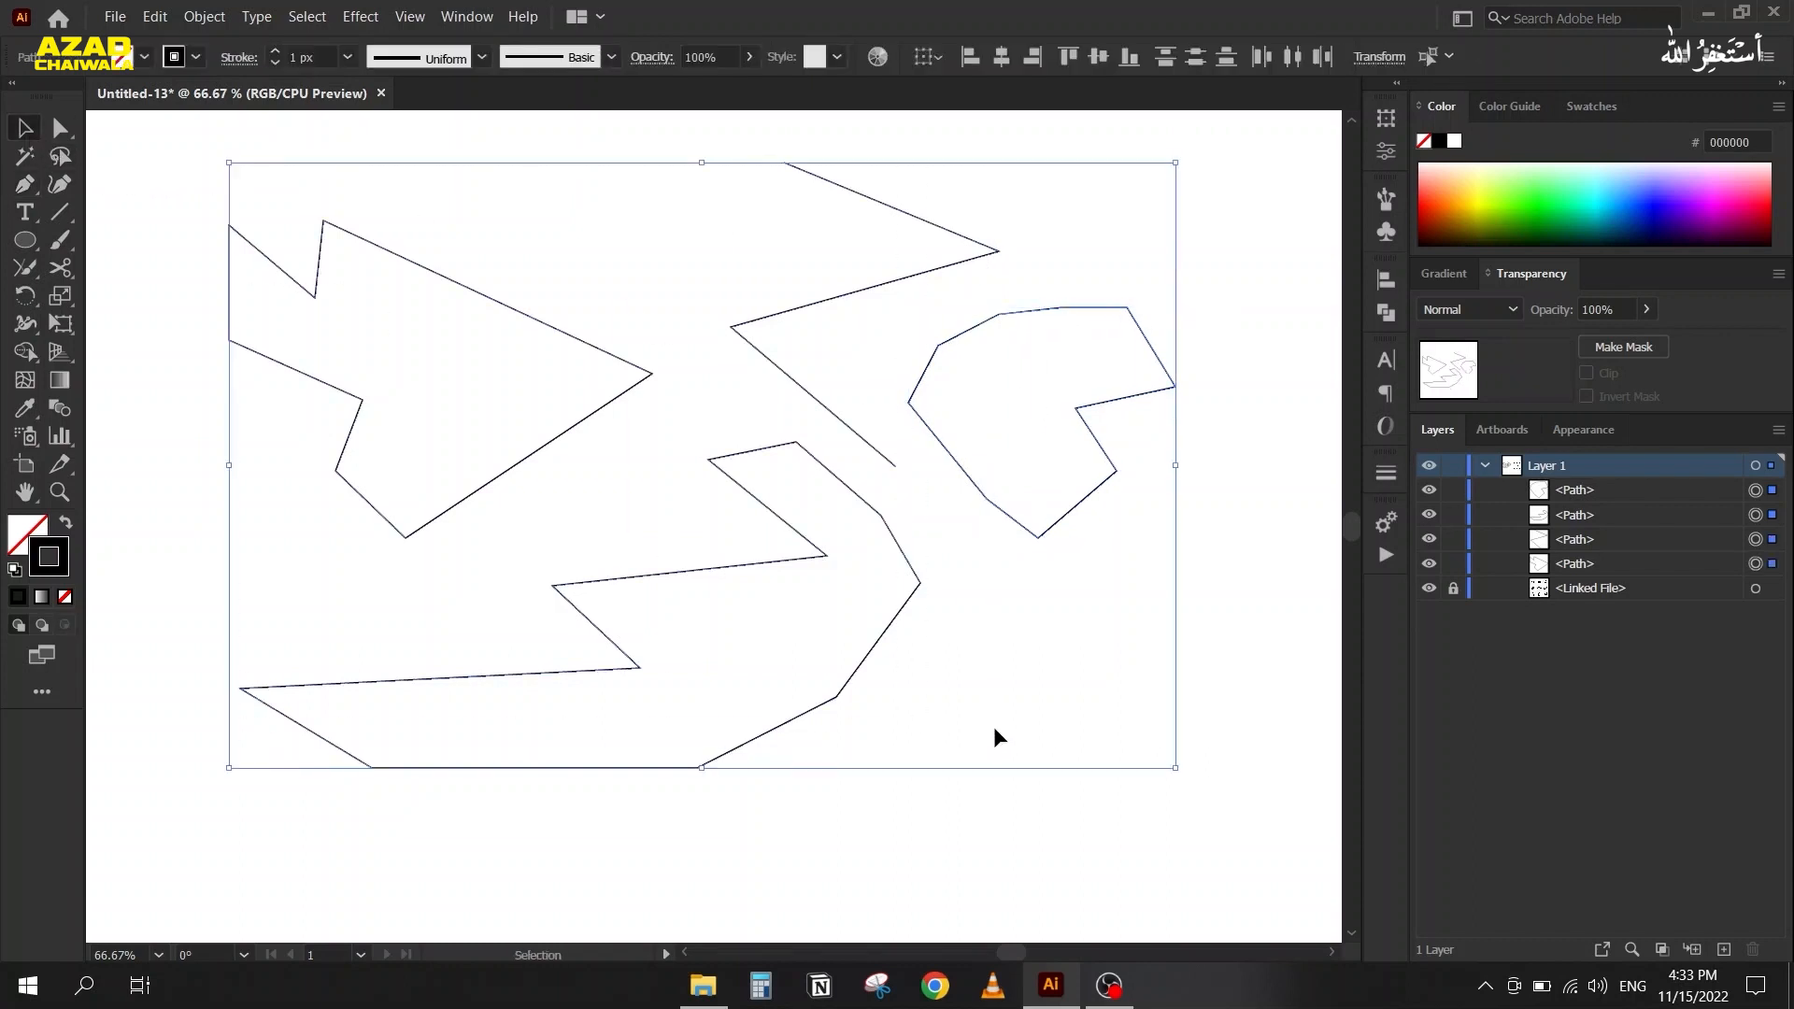
key(Delete)
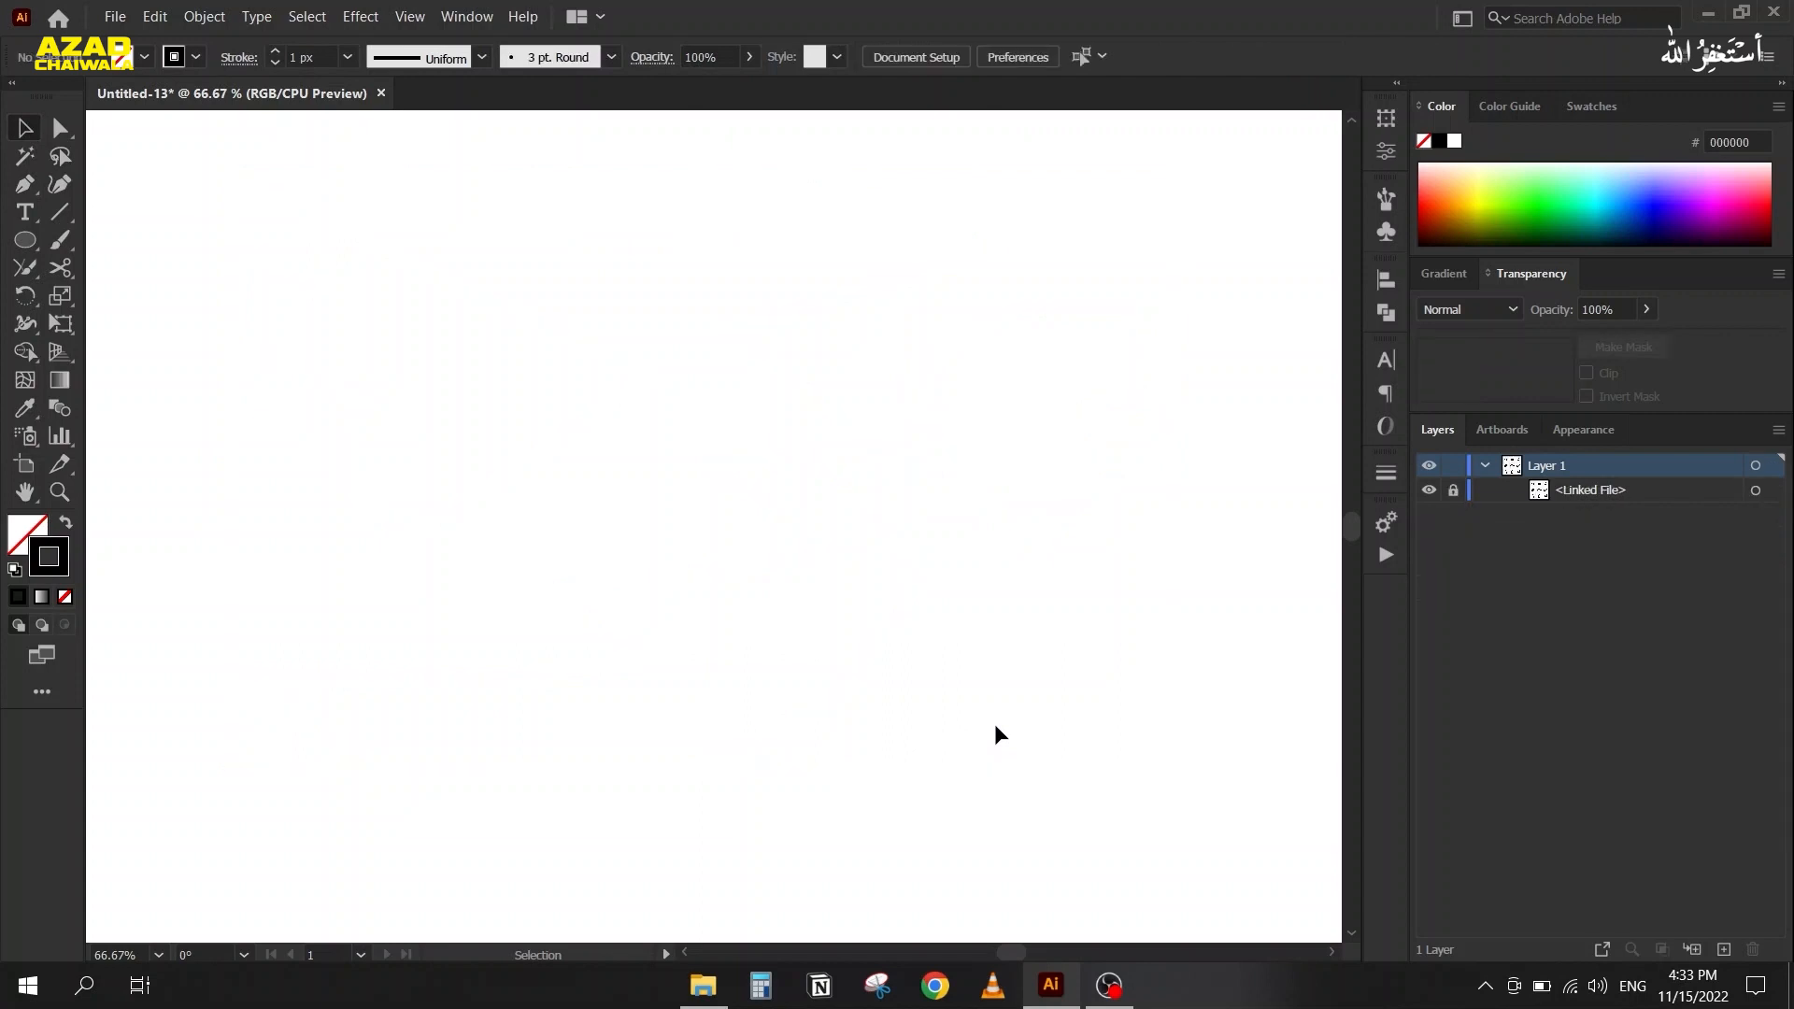
Draw a closed triangle with the Pen tool on the cleared artboard, with a left side about 242 px long
key(p)
click(300, 184)
click(494, 415)
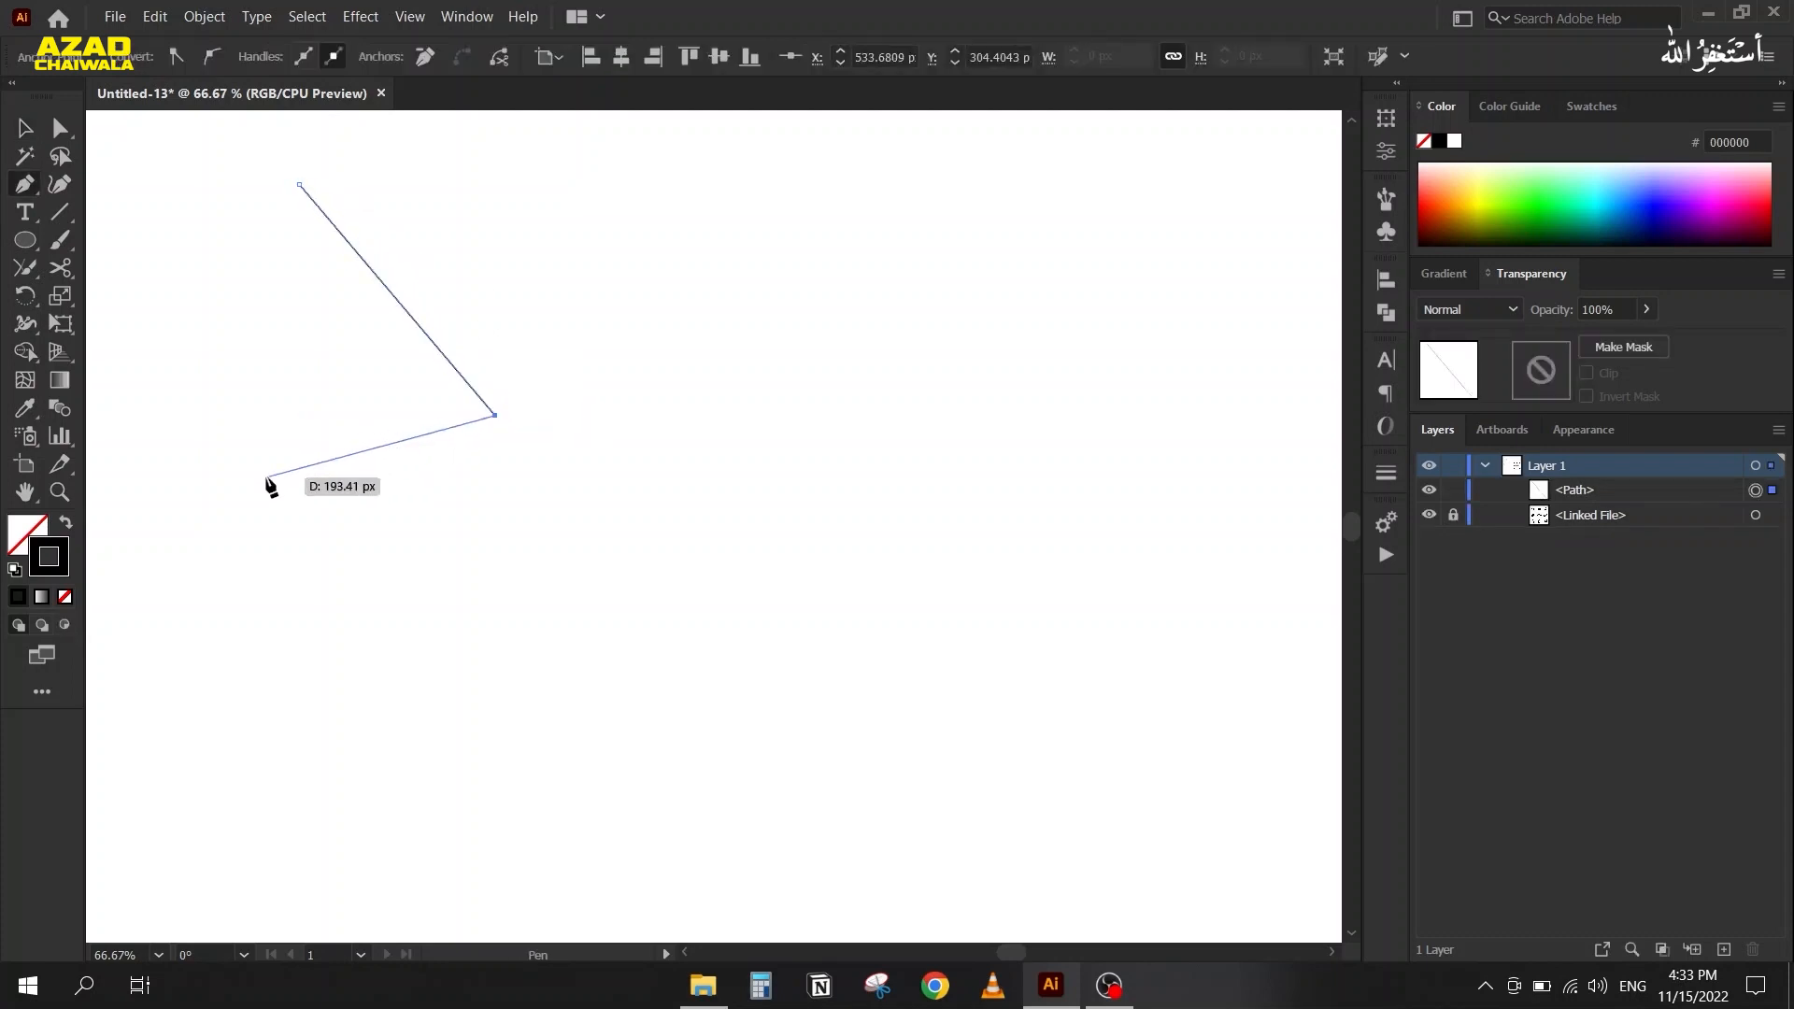
click(271, 477)
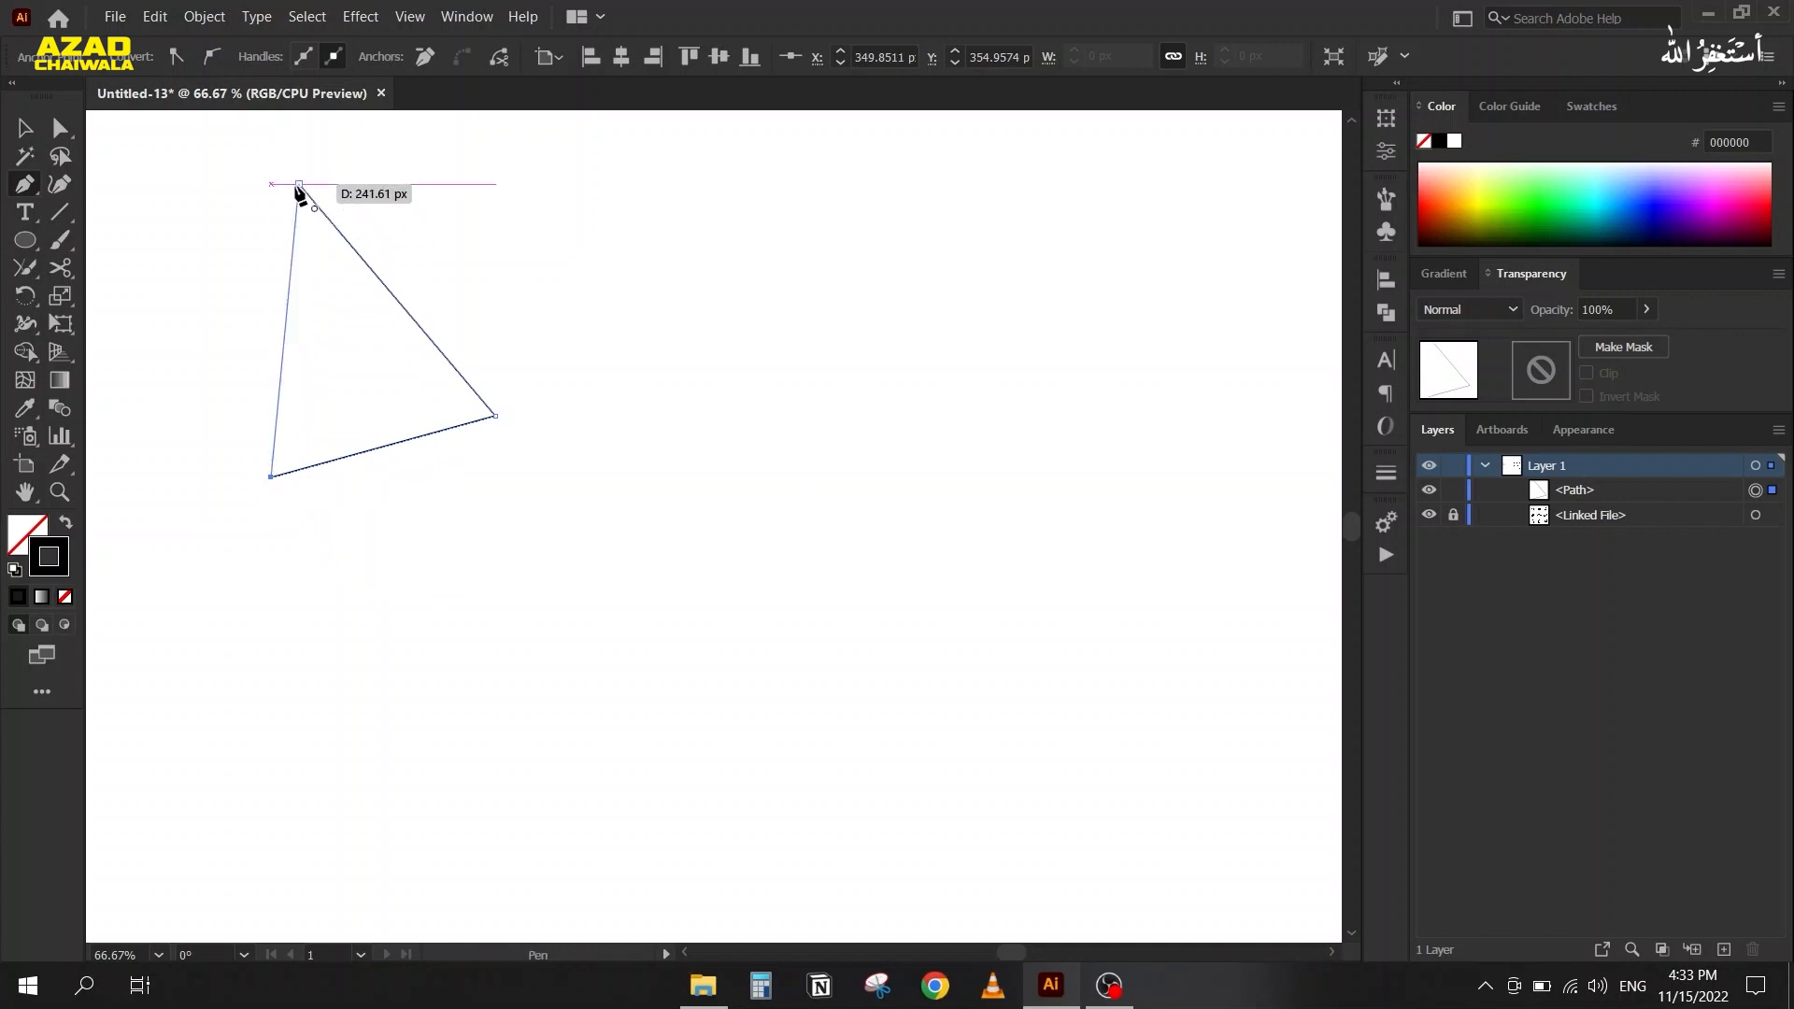
click(299, 185)
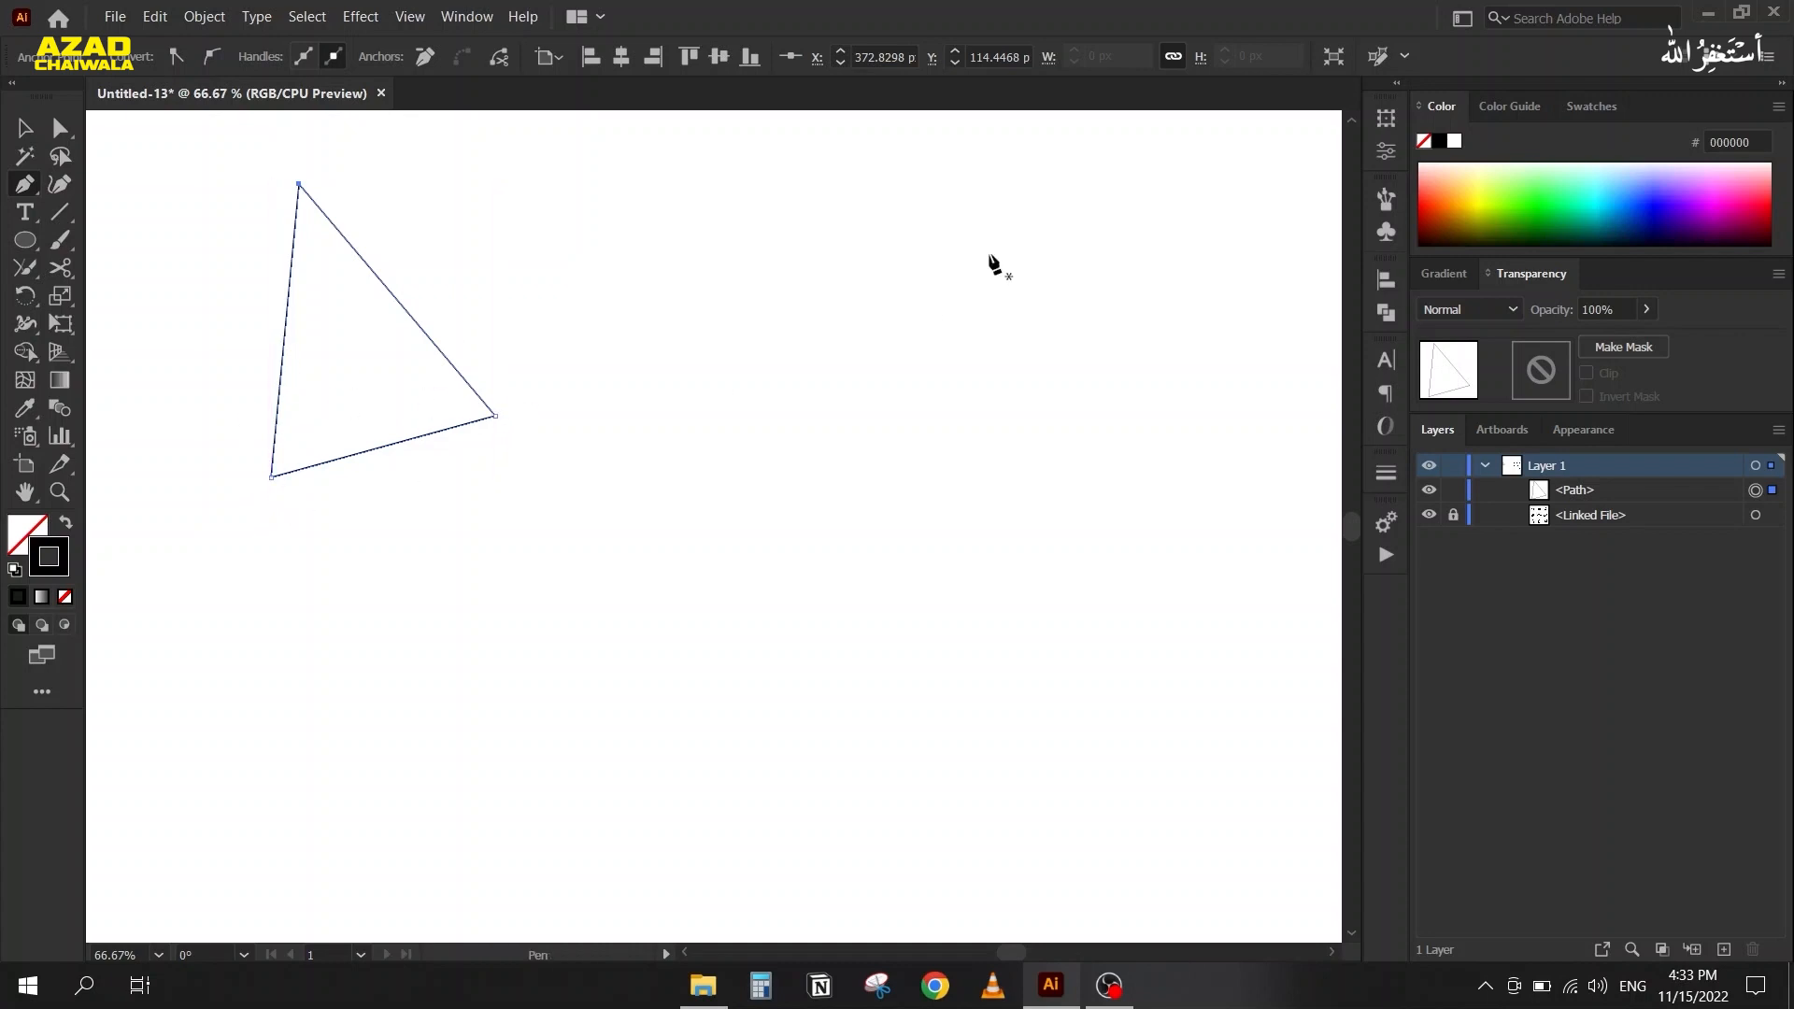
Draw a second closed three-point shape beside the triangle, pulling curve handles from its lower-left point at about X 643, Y 333 px
click(667, 174)
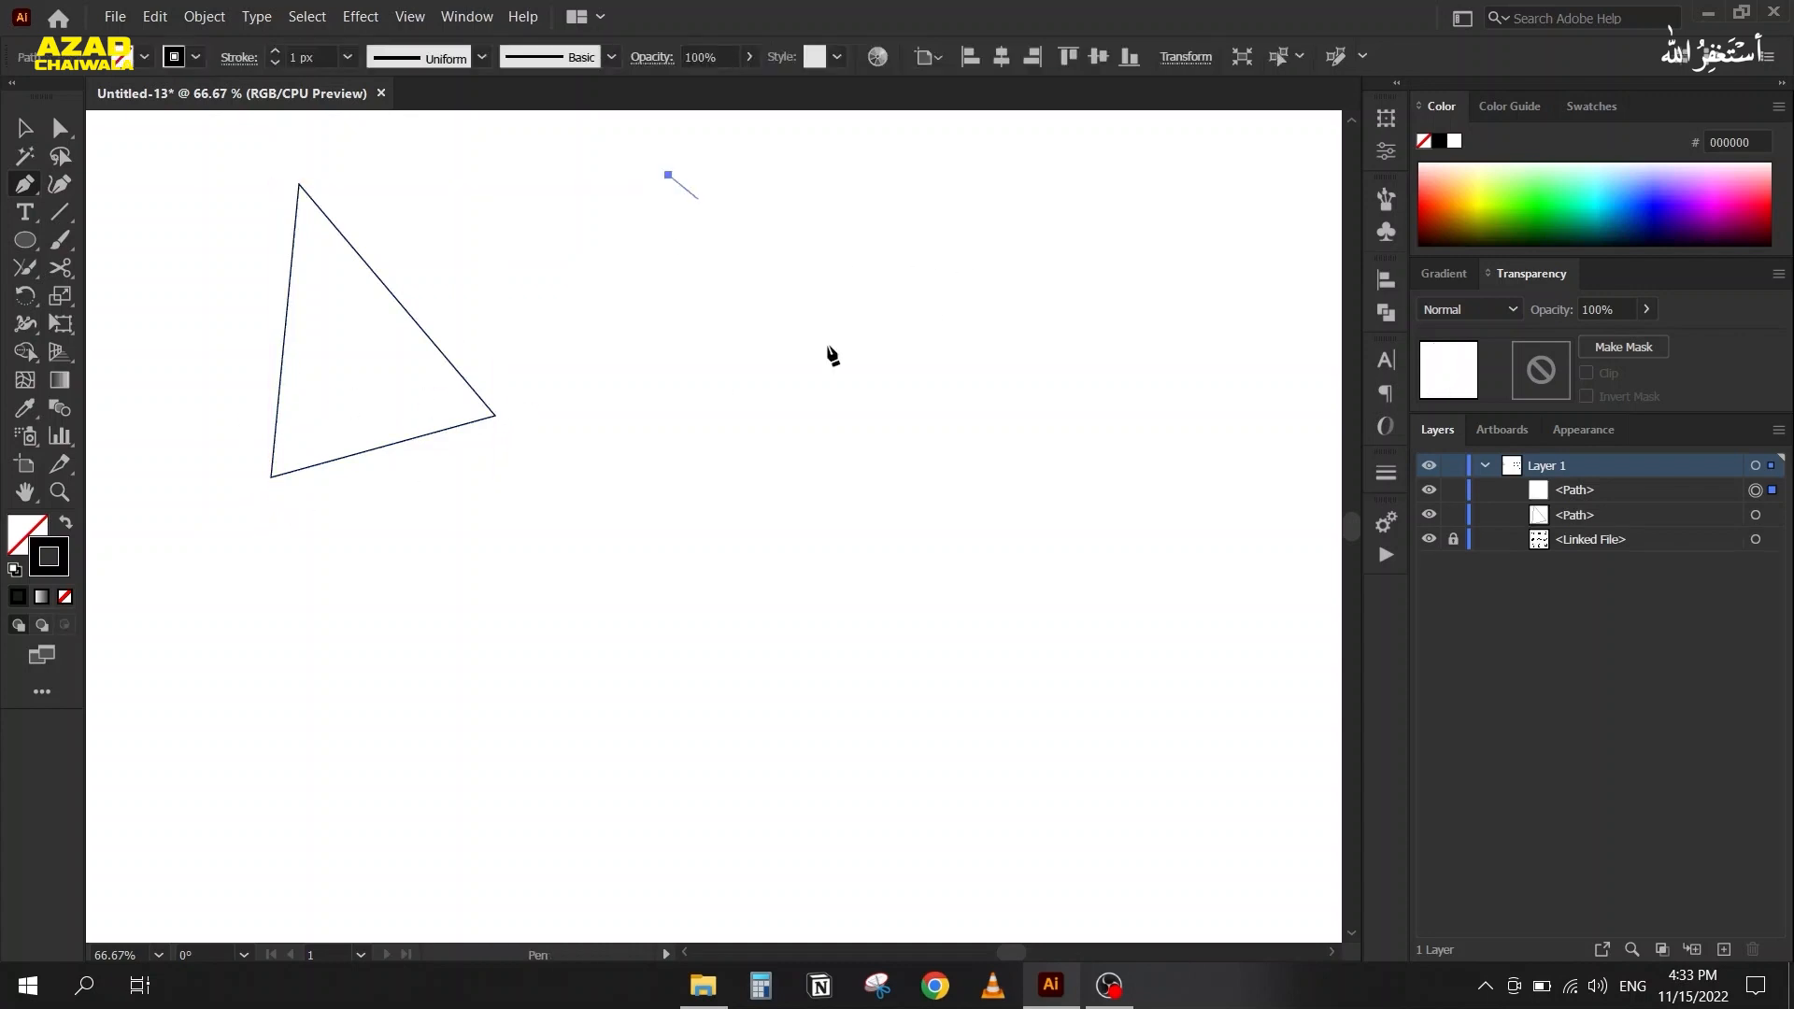
click(862, 403)
click(625, 451)
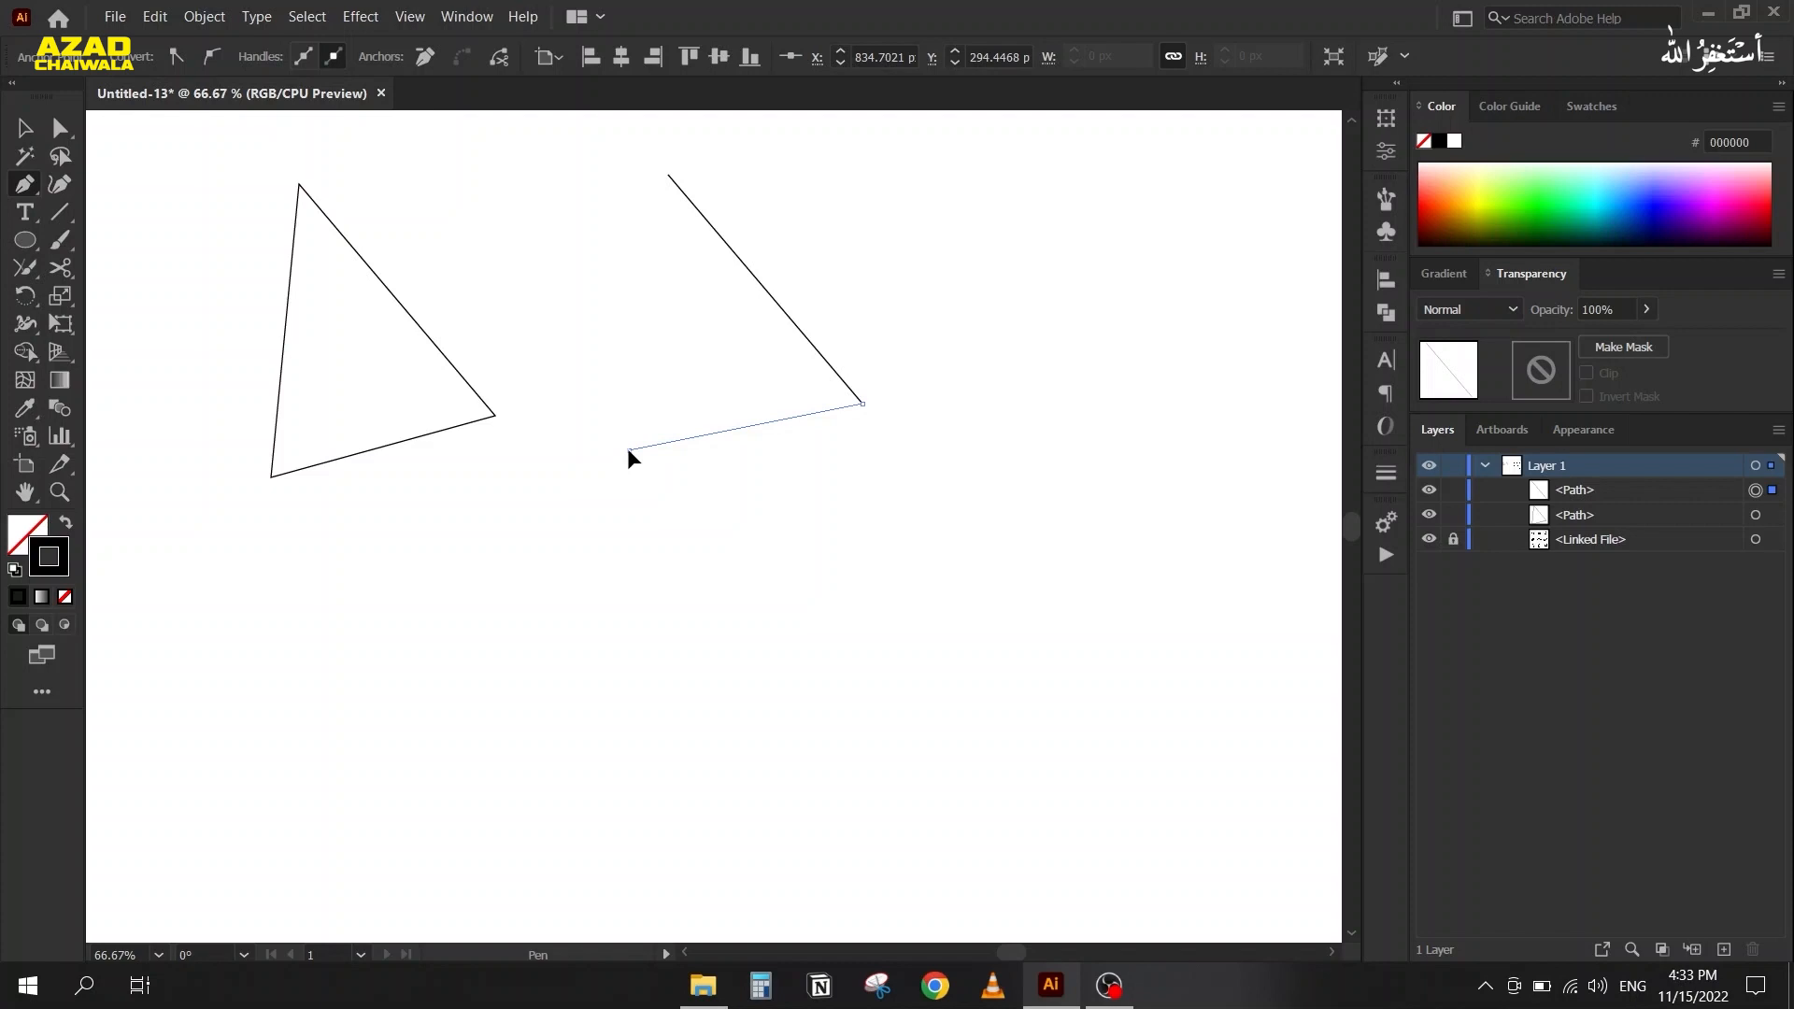
drag(628, 451, 561, 560)
mouse_move(559, 561)
mouse_down()
mouse_move(544, 587)
mouse_move(510, 502)
mouse_move(524, 380)
mouse_move(573, 345)
mouse_move(671, 325)
mouse_move(591, 322)
mouse_move(524, 380)
mouse_move(499, 451)
mouse_move(495, 535)
mouse_move(591, 636)
mouse_move(491, 572)
mouse_move(451, 387)
mouse_move(538, 288)
mouse_move(509, 632)
mouse_move(558, 581)
mouse_up()
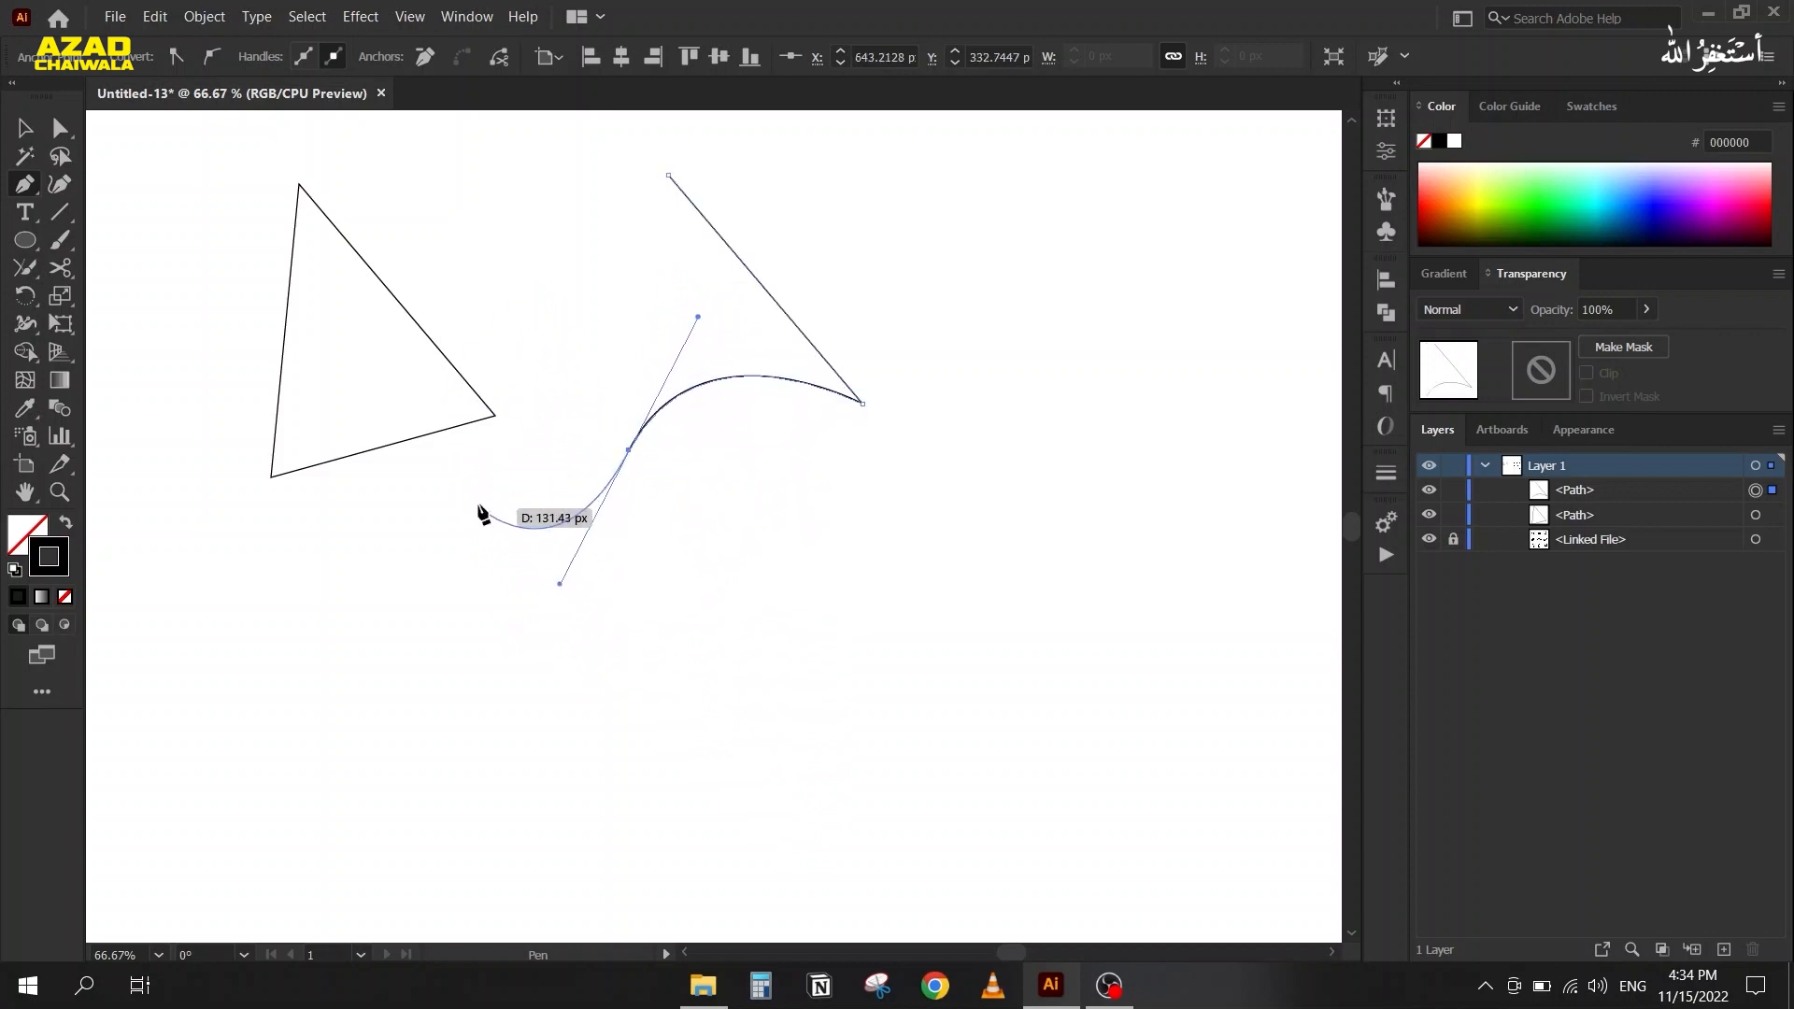
click(668, 176)
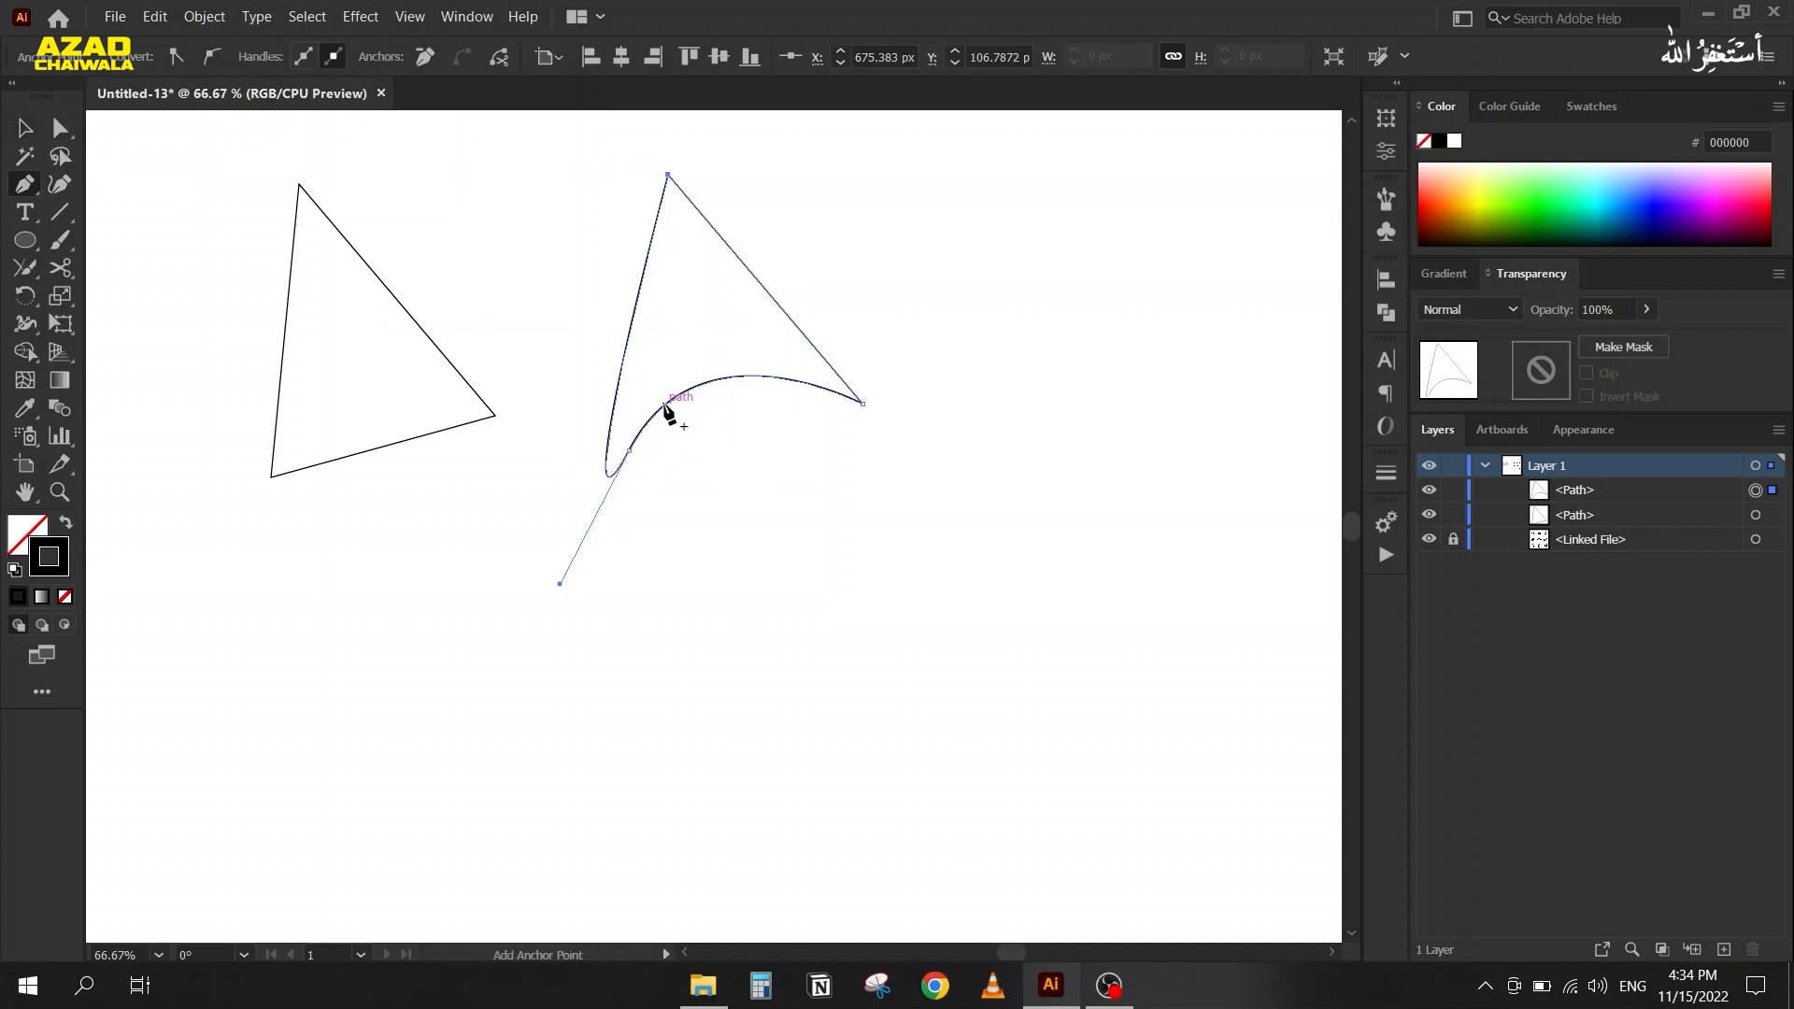
Select the curved shape's lower-left anchor point and adjust both of its linked handles with Direct Selection, shortening the upper and lengthening the lower
click(64, 133)
click(628, 450)
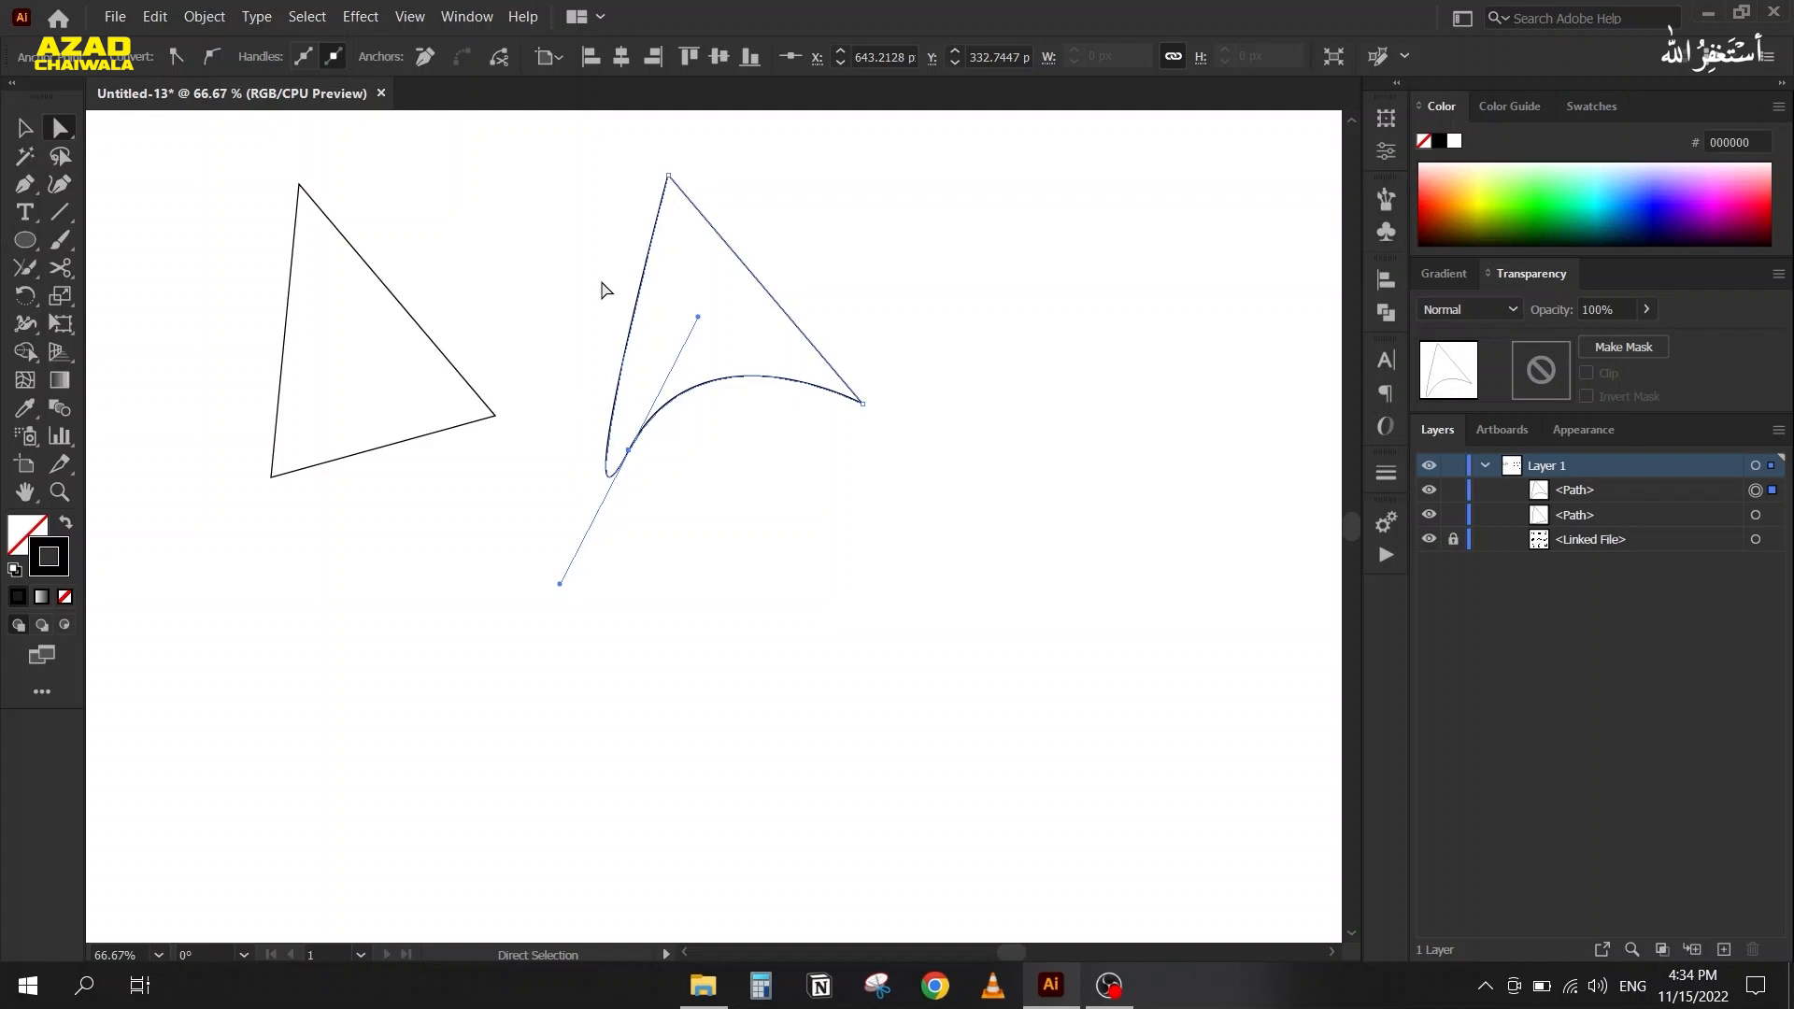
mouse_move(699, 320)
mouse_down()
mouse_move(761, 429)
mouse_move(744, 592)
mouse_move(651, 631)
mouse_move(524, 587)
mouse_move(580, 626)
mouse_move(706, 549)
mouse_move(697, 387)
mouse_move(668, 348)
mouse_move(724, 419)
mouse_move(694, 339)
mouse_up()
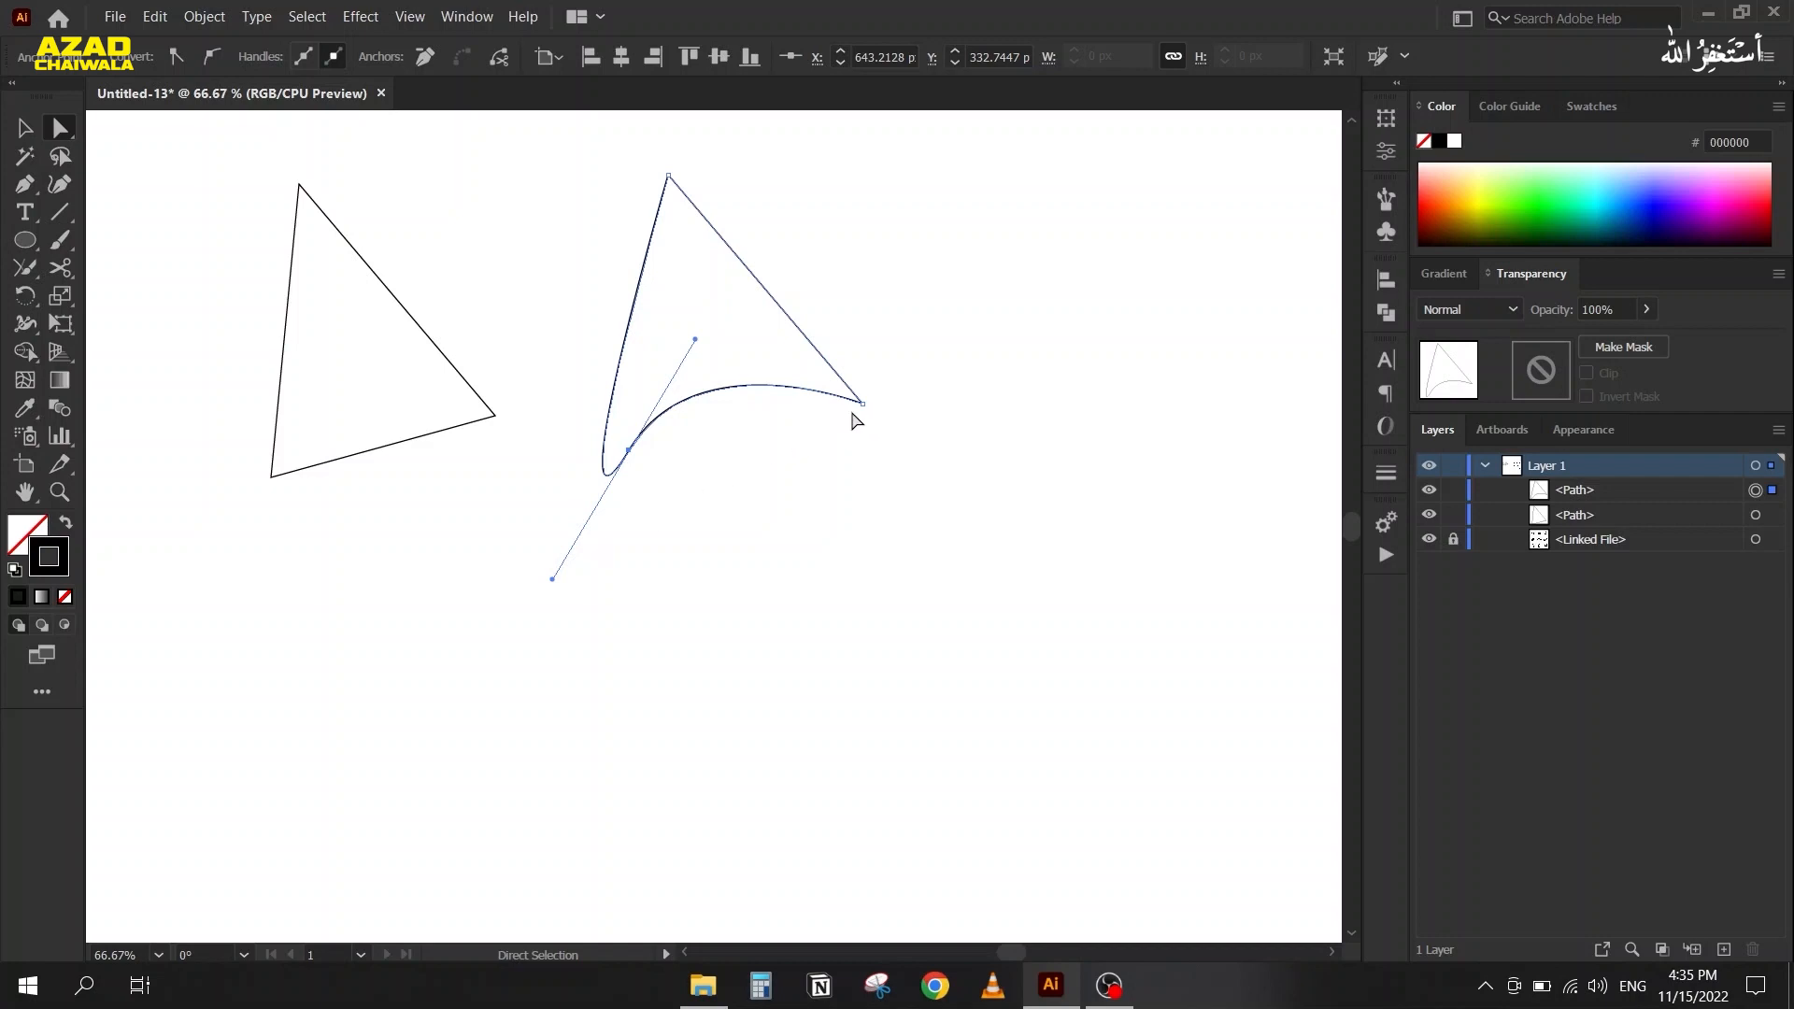
mouse_move(550, 580)
mouse_down()
mouse_move(532, 577)
mouse_move(542, 590)
mouse_up()
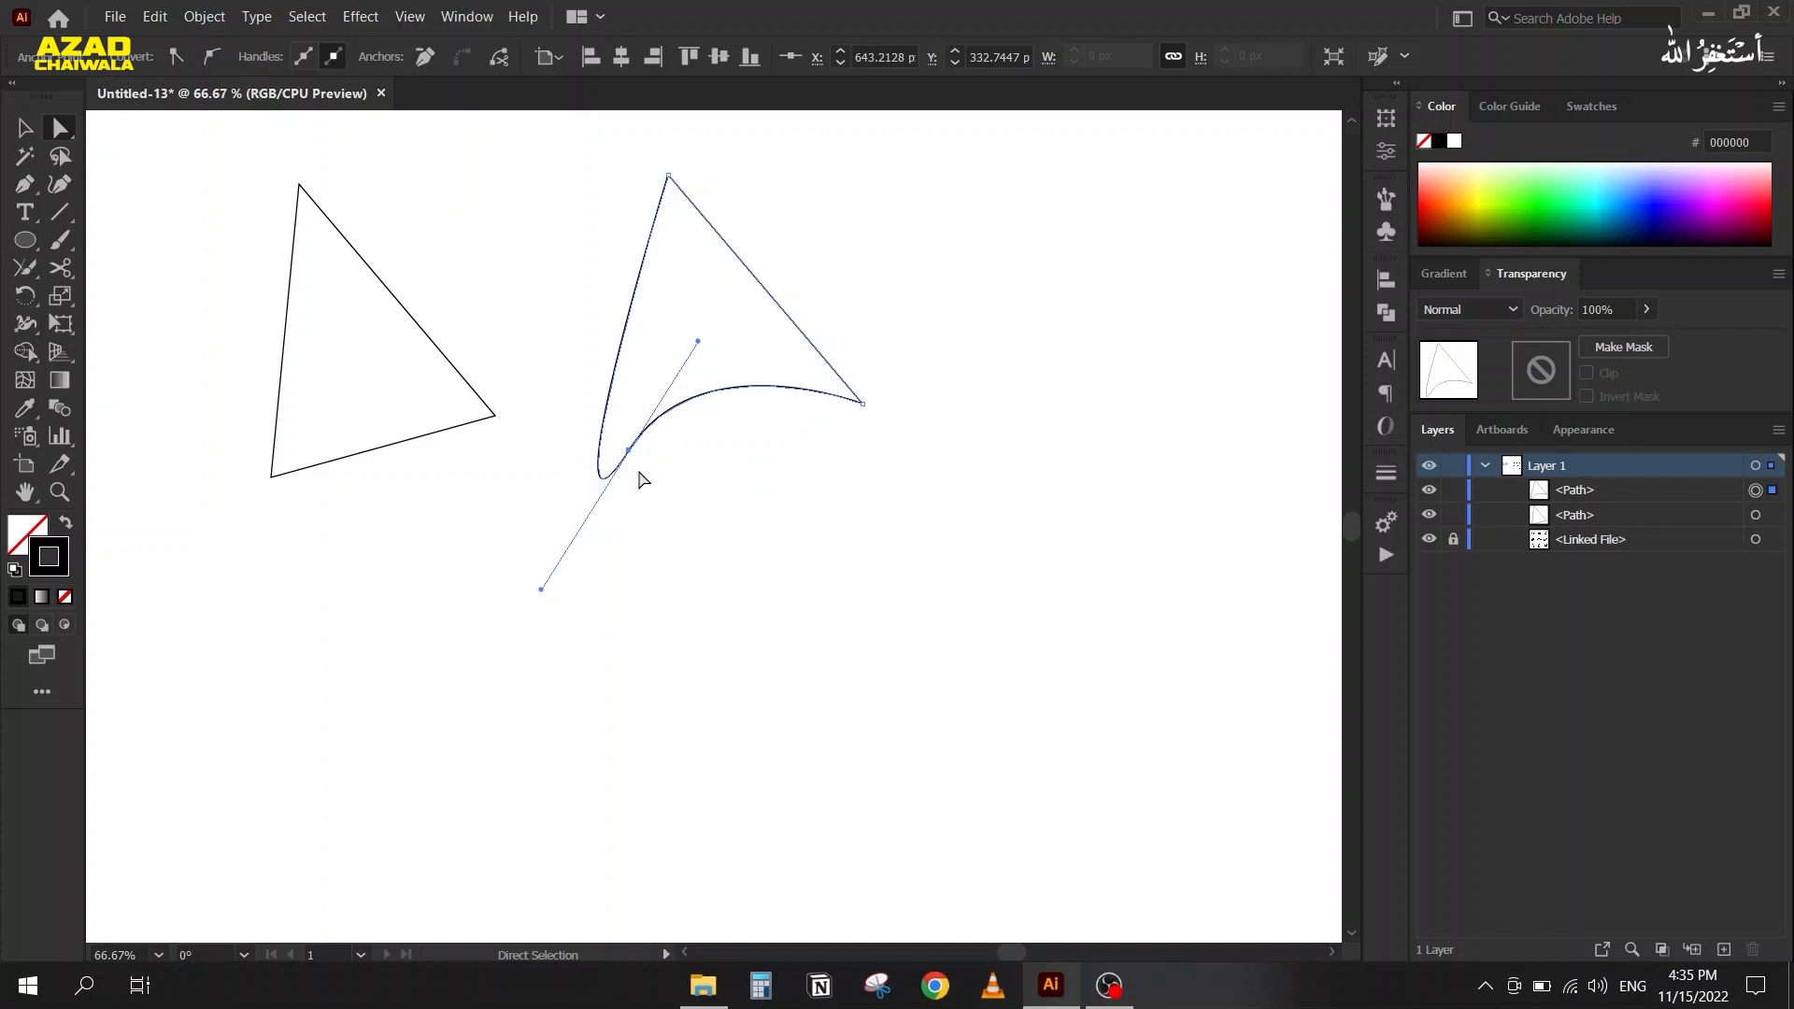
Break the lower-left point's handles apart, retract the lower one to straighten the left side, and extend the upper one to deepen the bottom curve
key(alt)
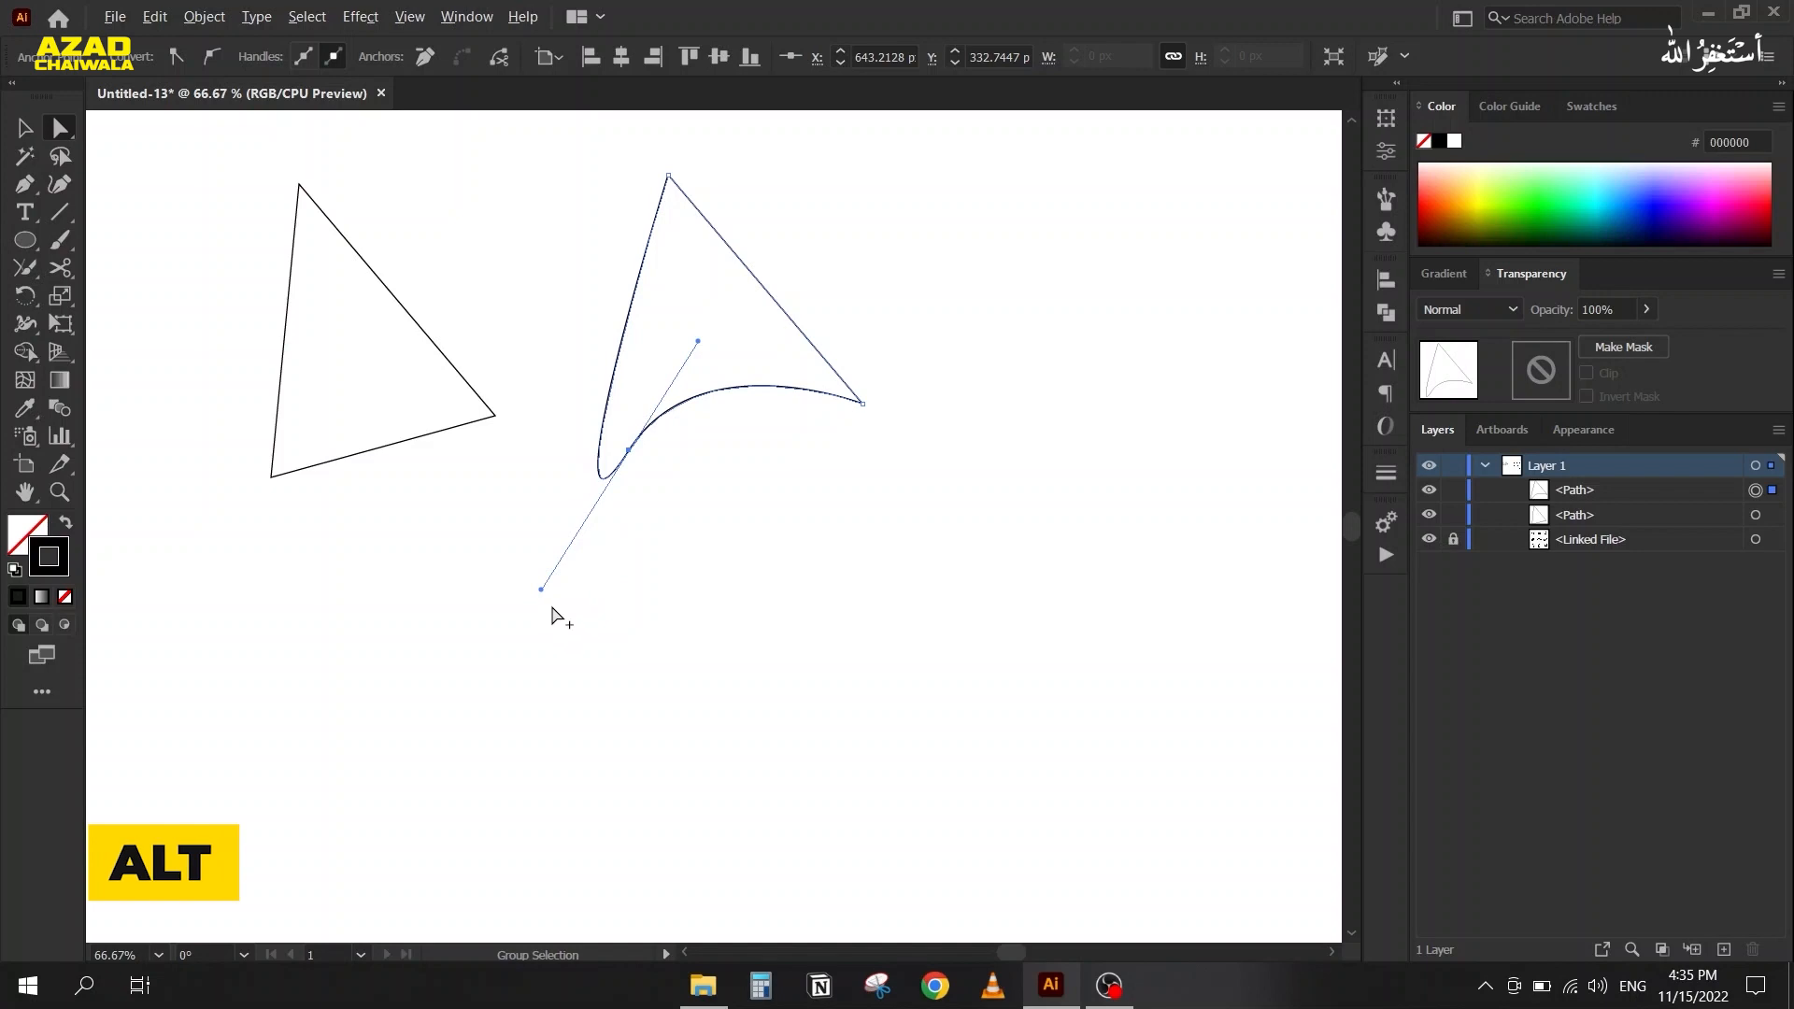
drag(542, 589, 636, 381)
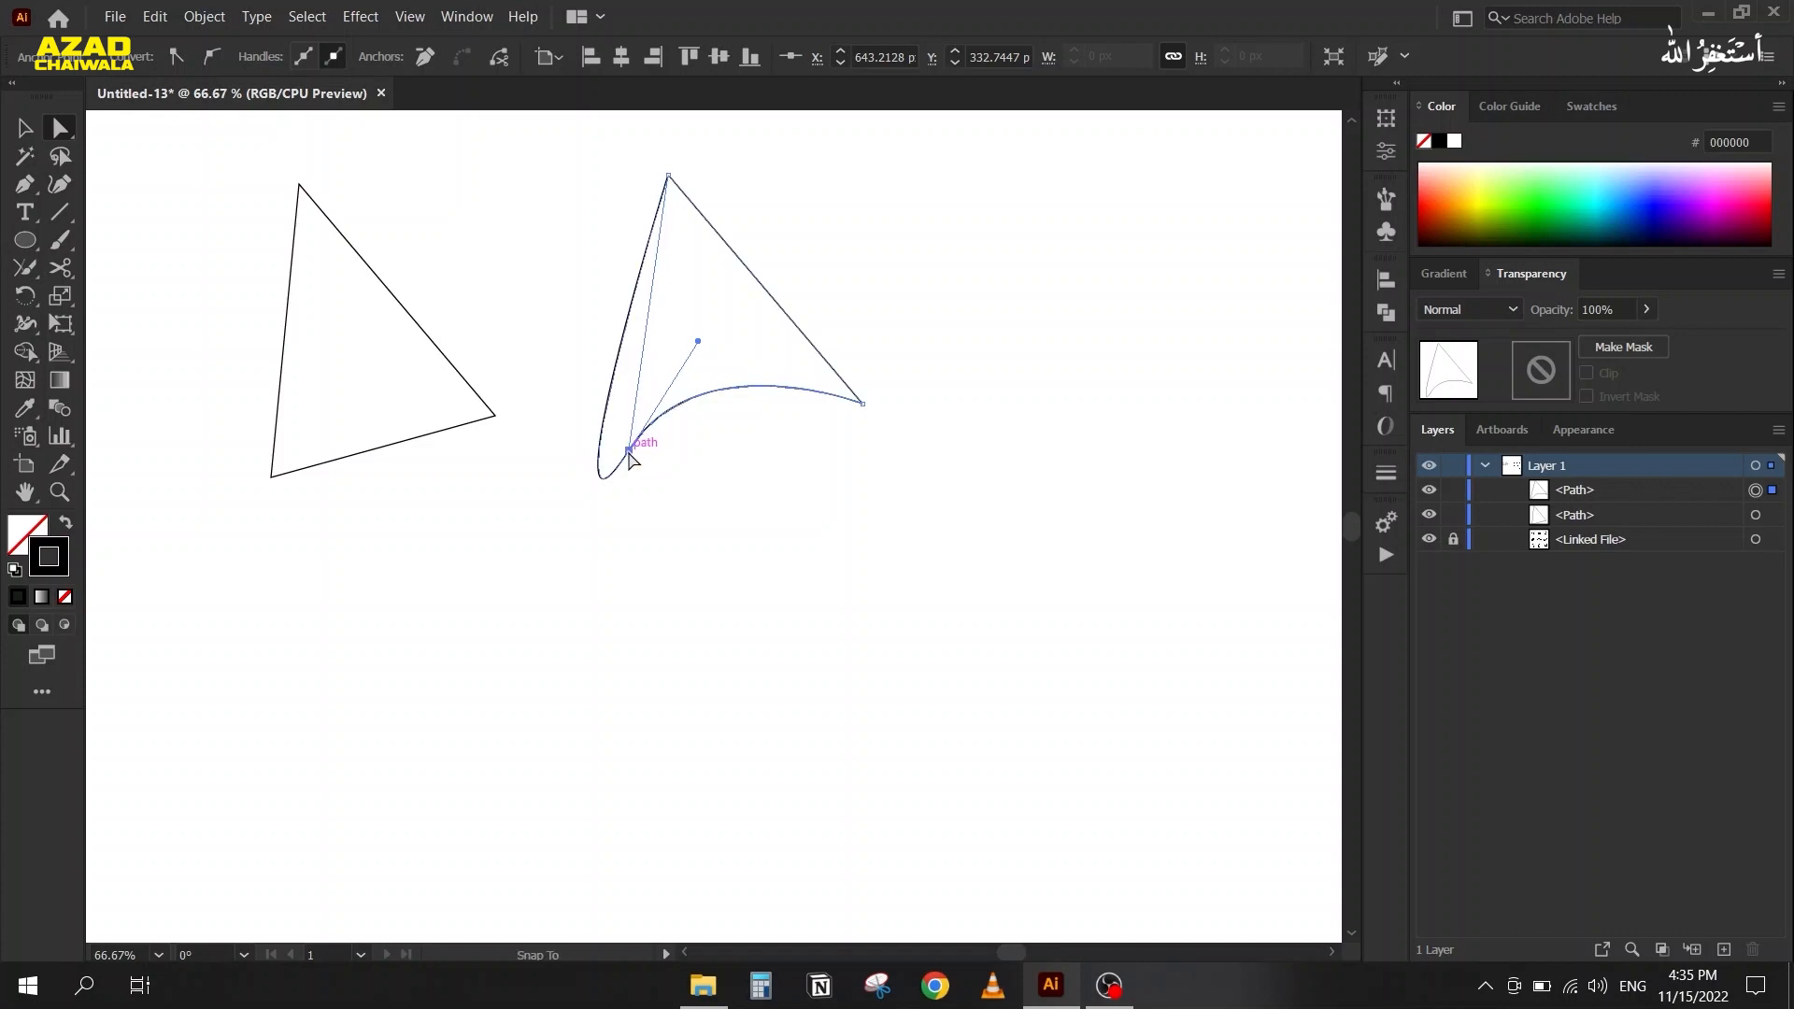
drag(629, 453, 629, 454)
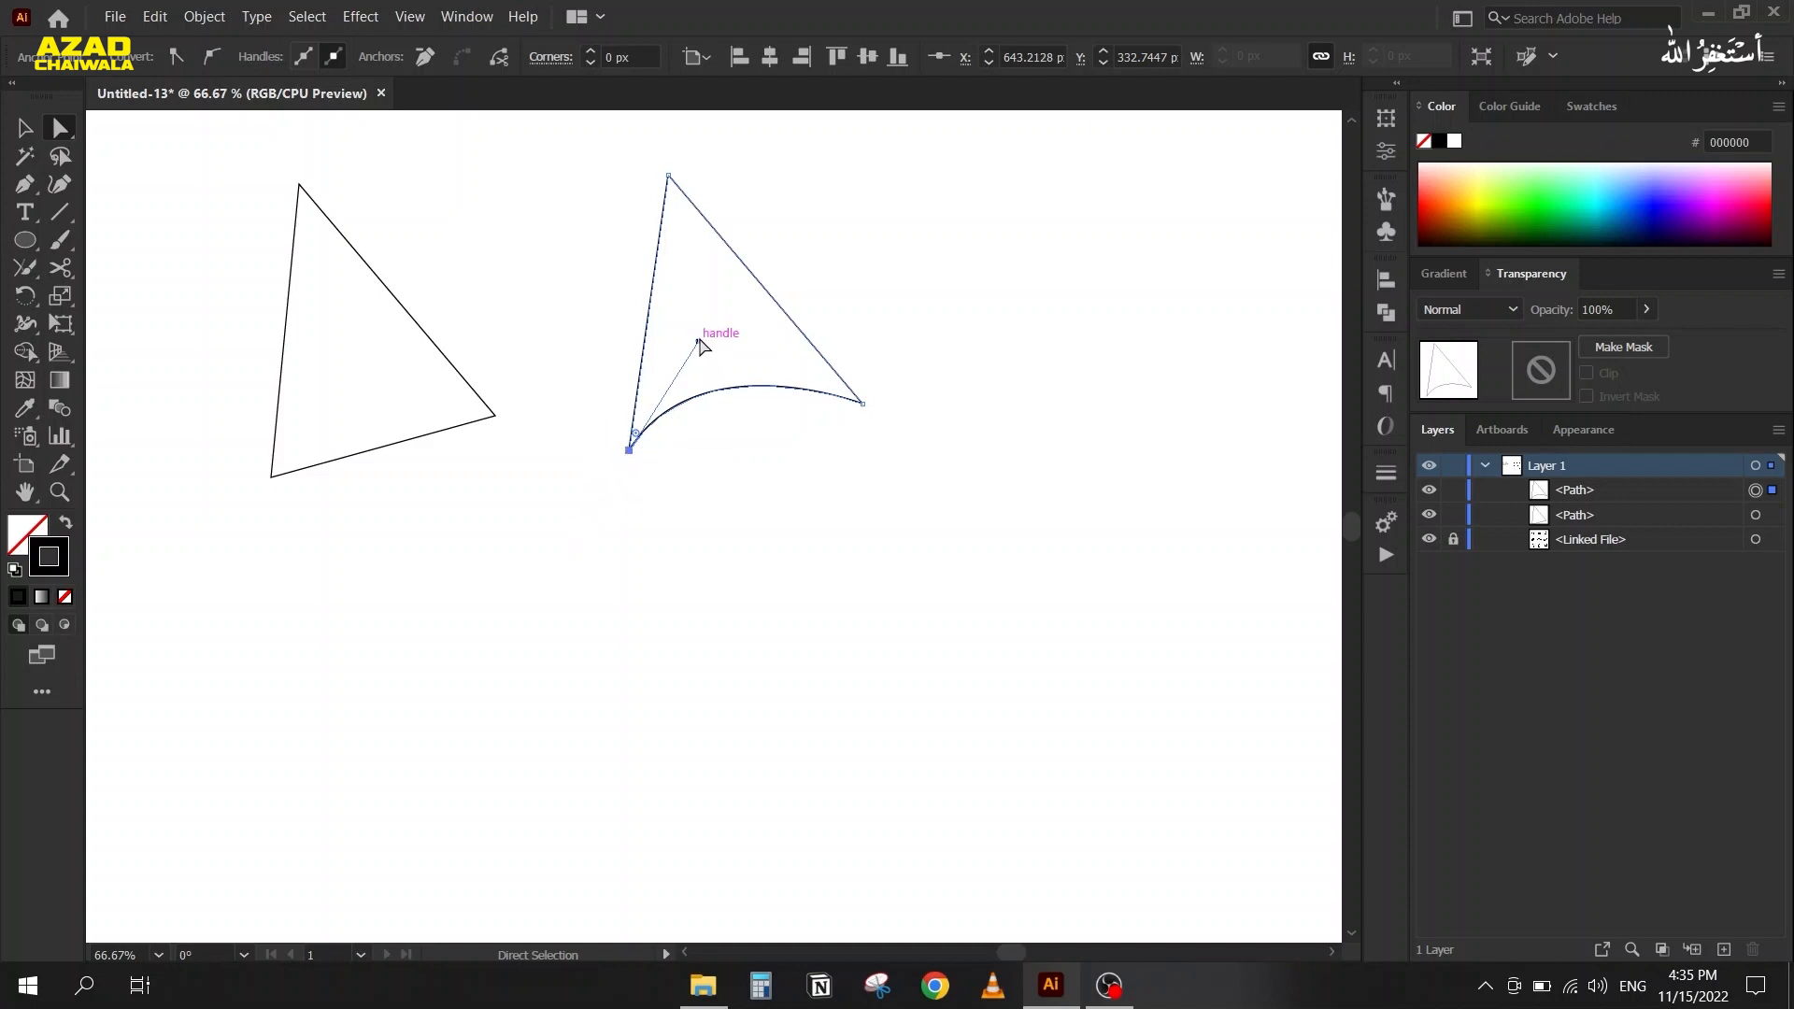
drag(698, 341, 714, 293)
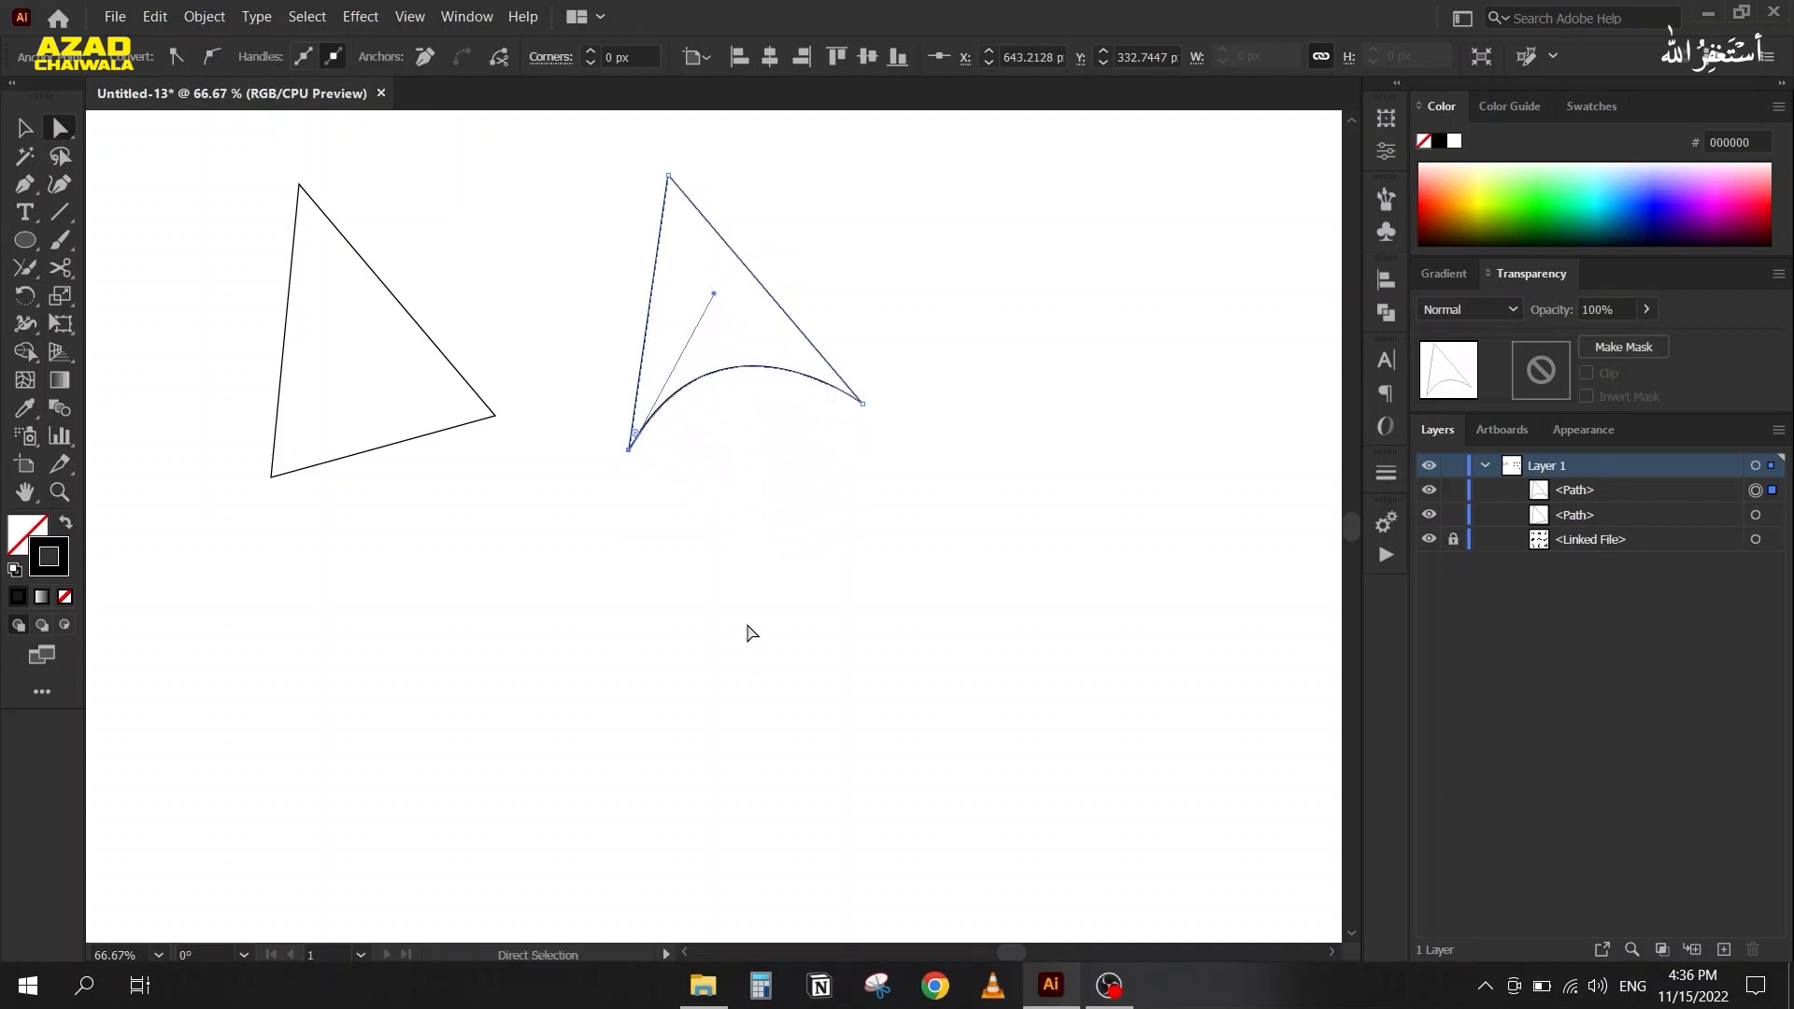
Move the curved shape closer to the triangle, lining up their top points, and deselect it
click(24, 128)
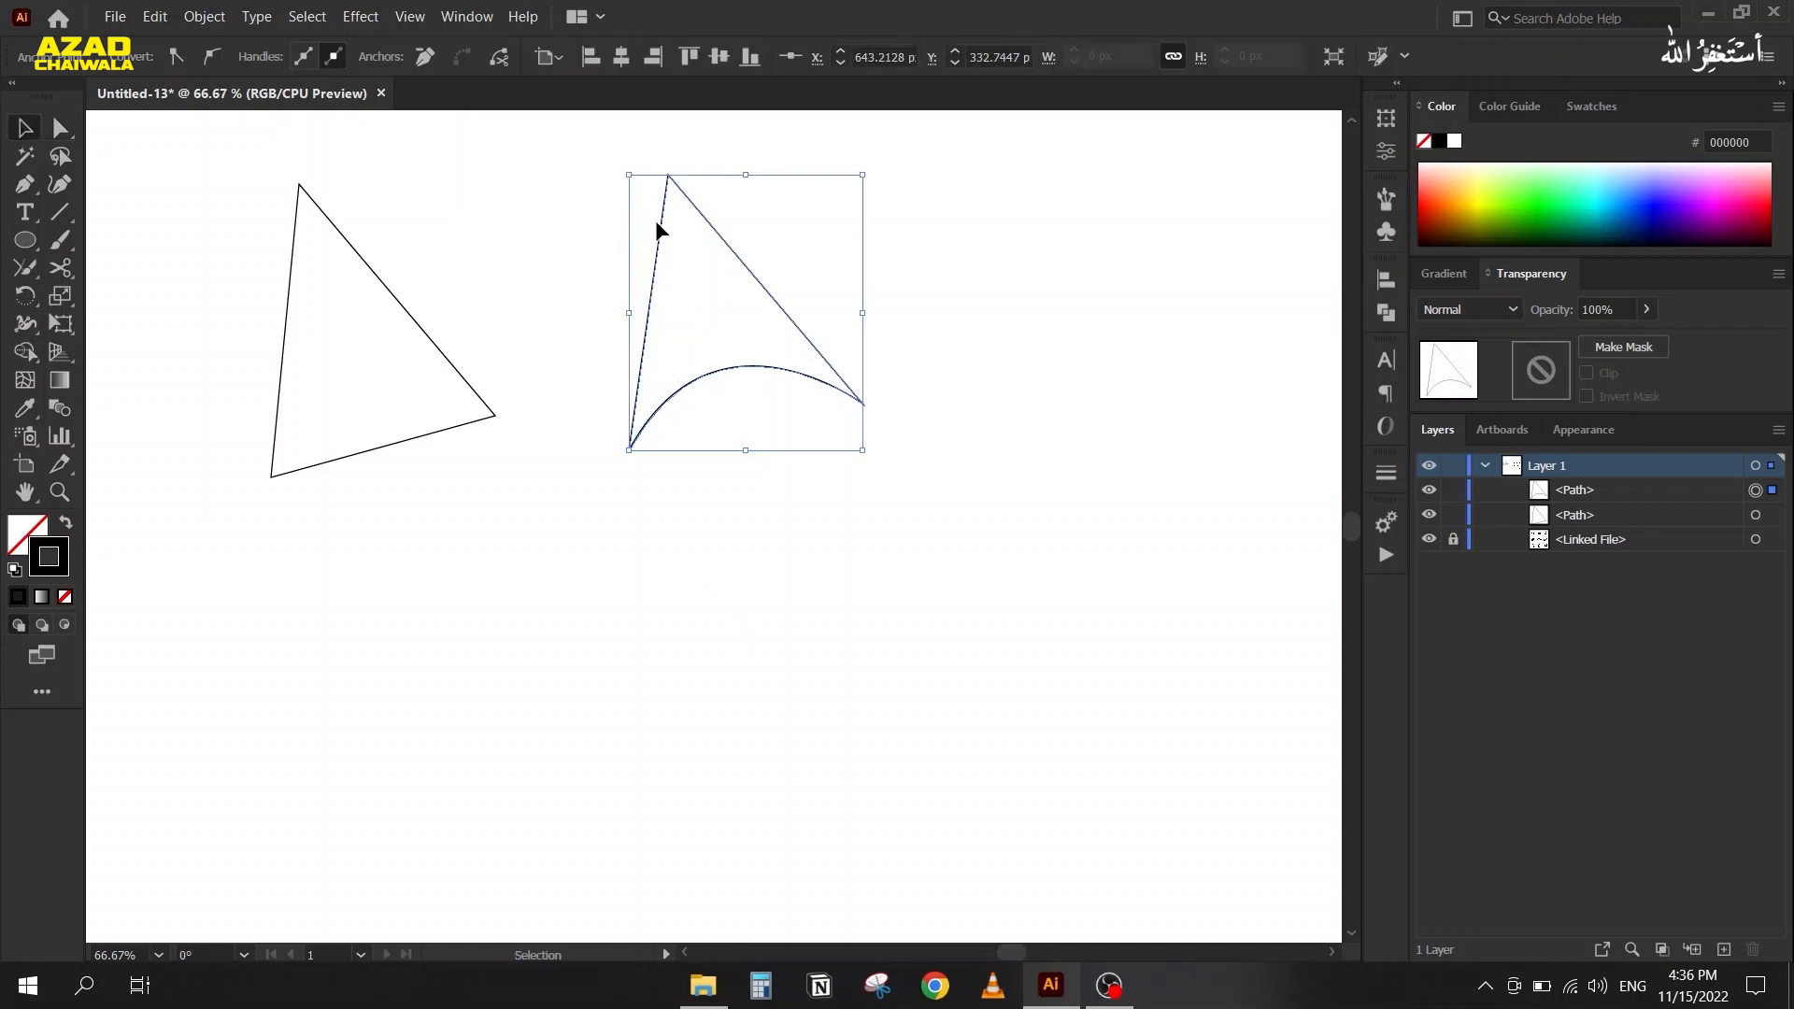
drag(659, 227, 555, 241)
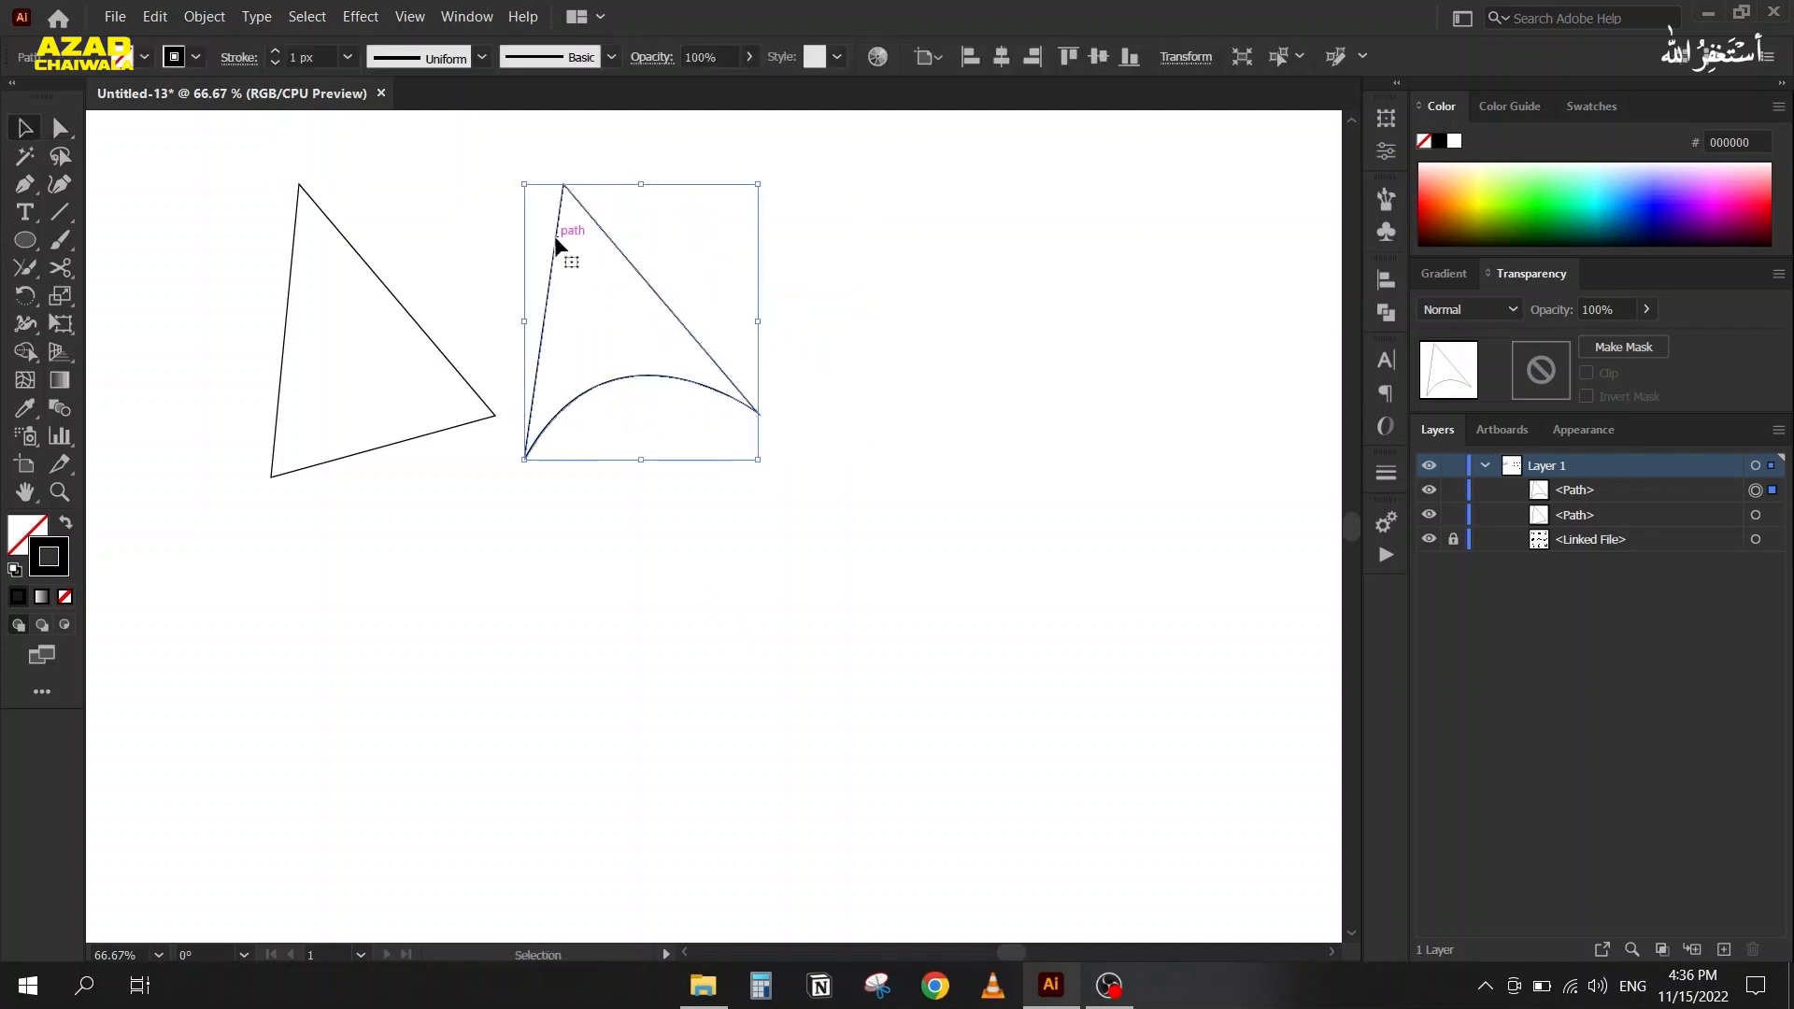
click(879, 166)
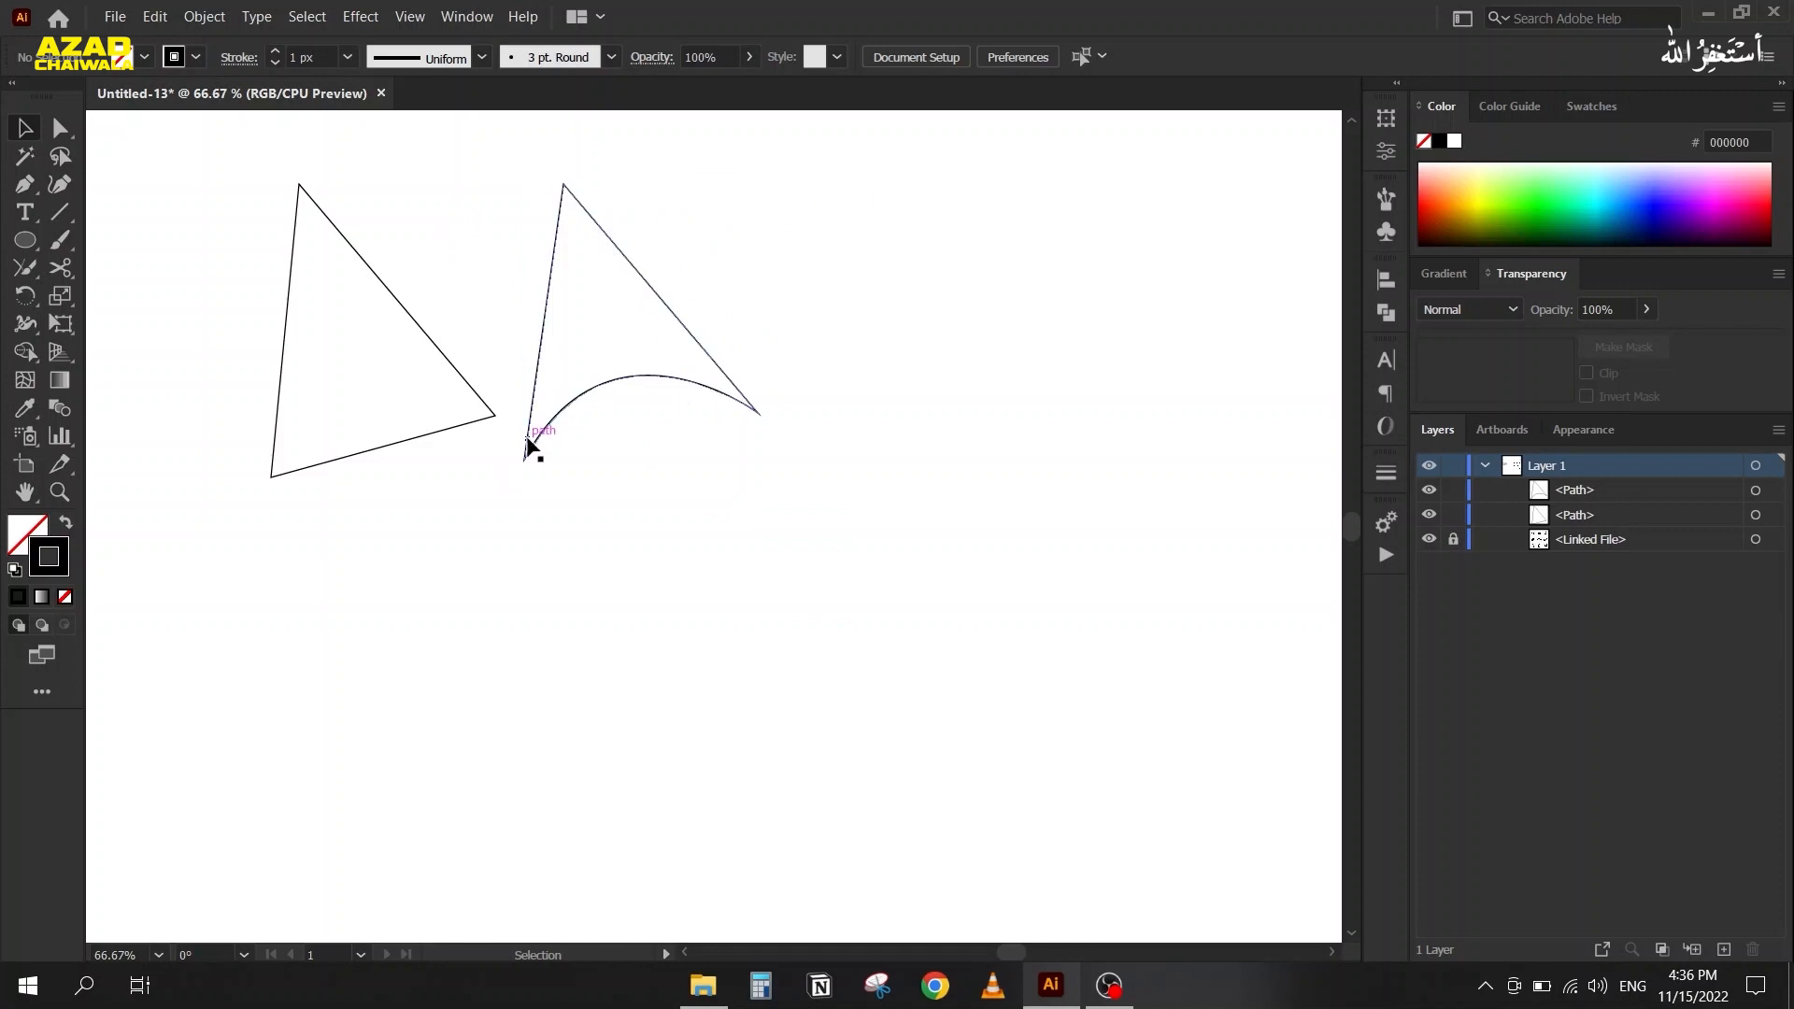
Draw a third closed three-point Pen shape with a right side about 211 px long, a curved bottom and a straight left side
key(p)
click(911, 184)
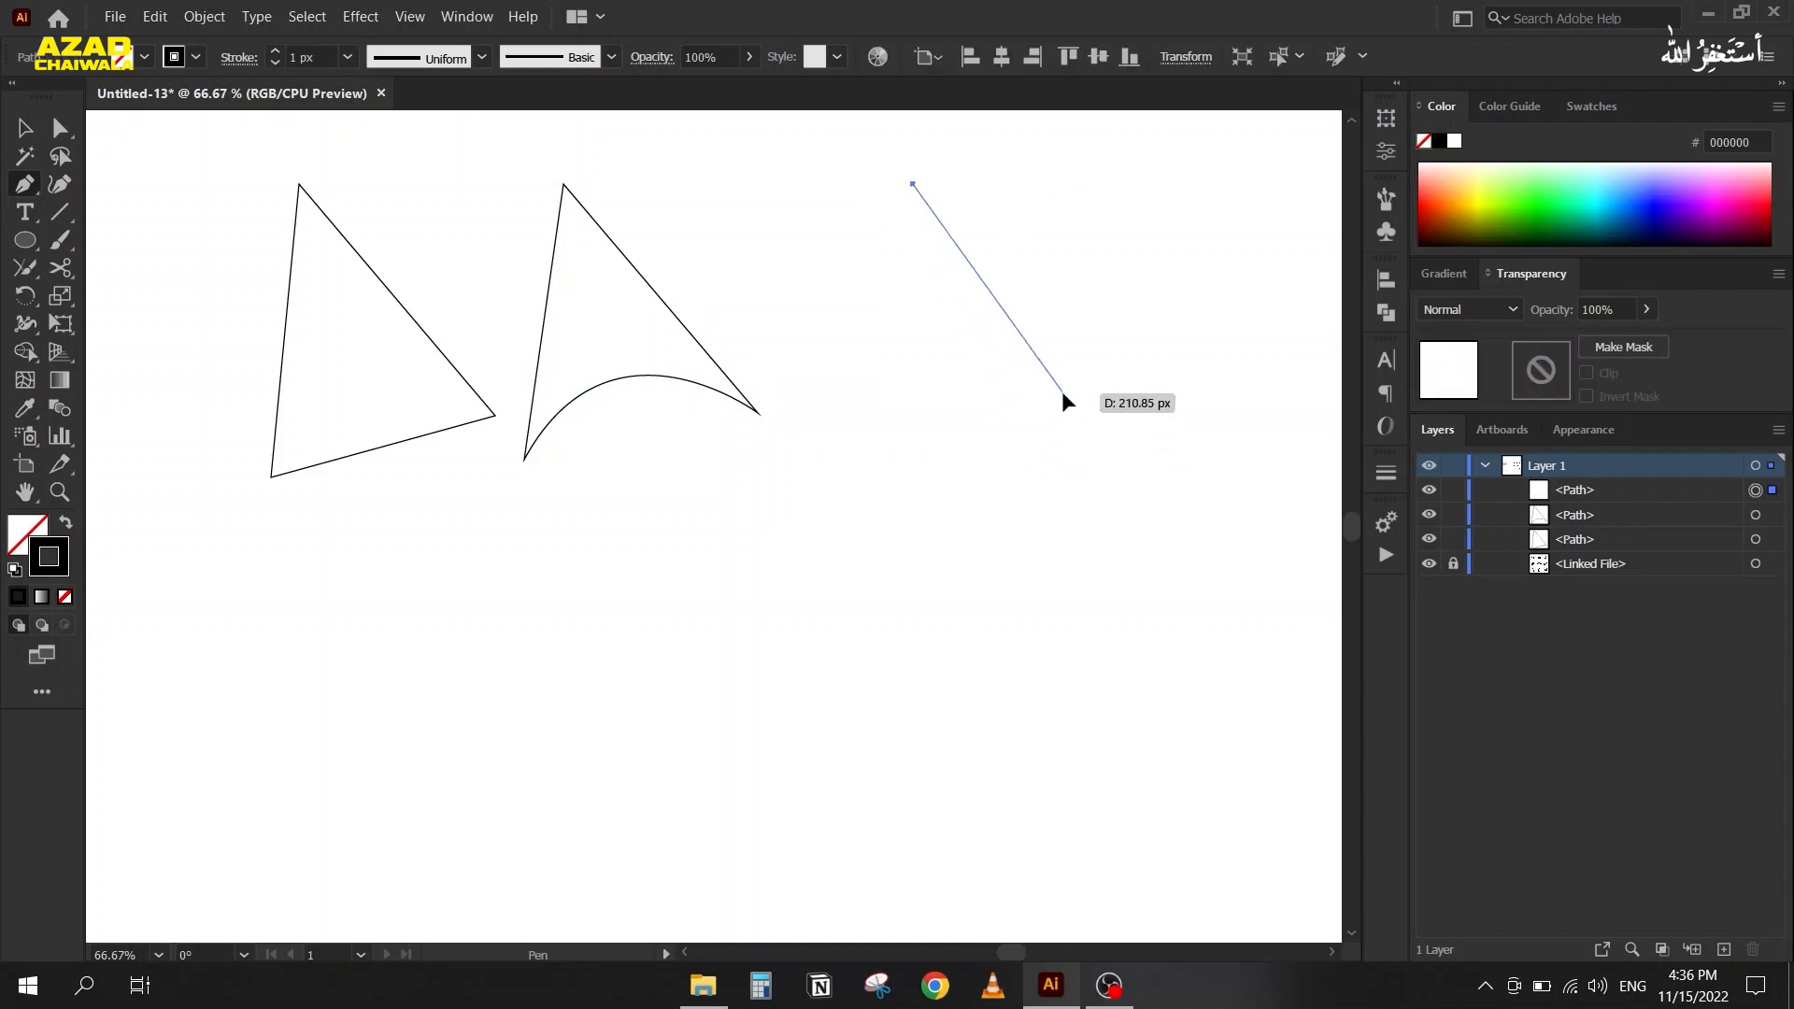
click(1063, 393)
drag(848, 432, 769, 560)
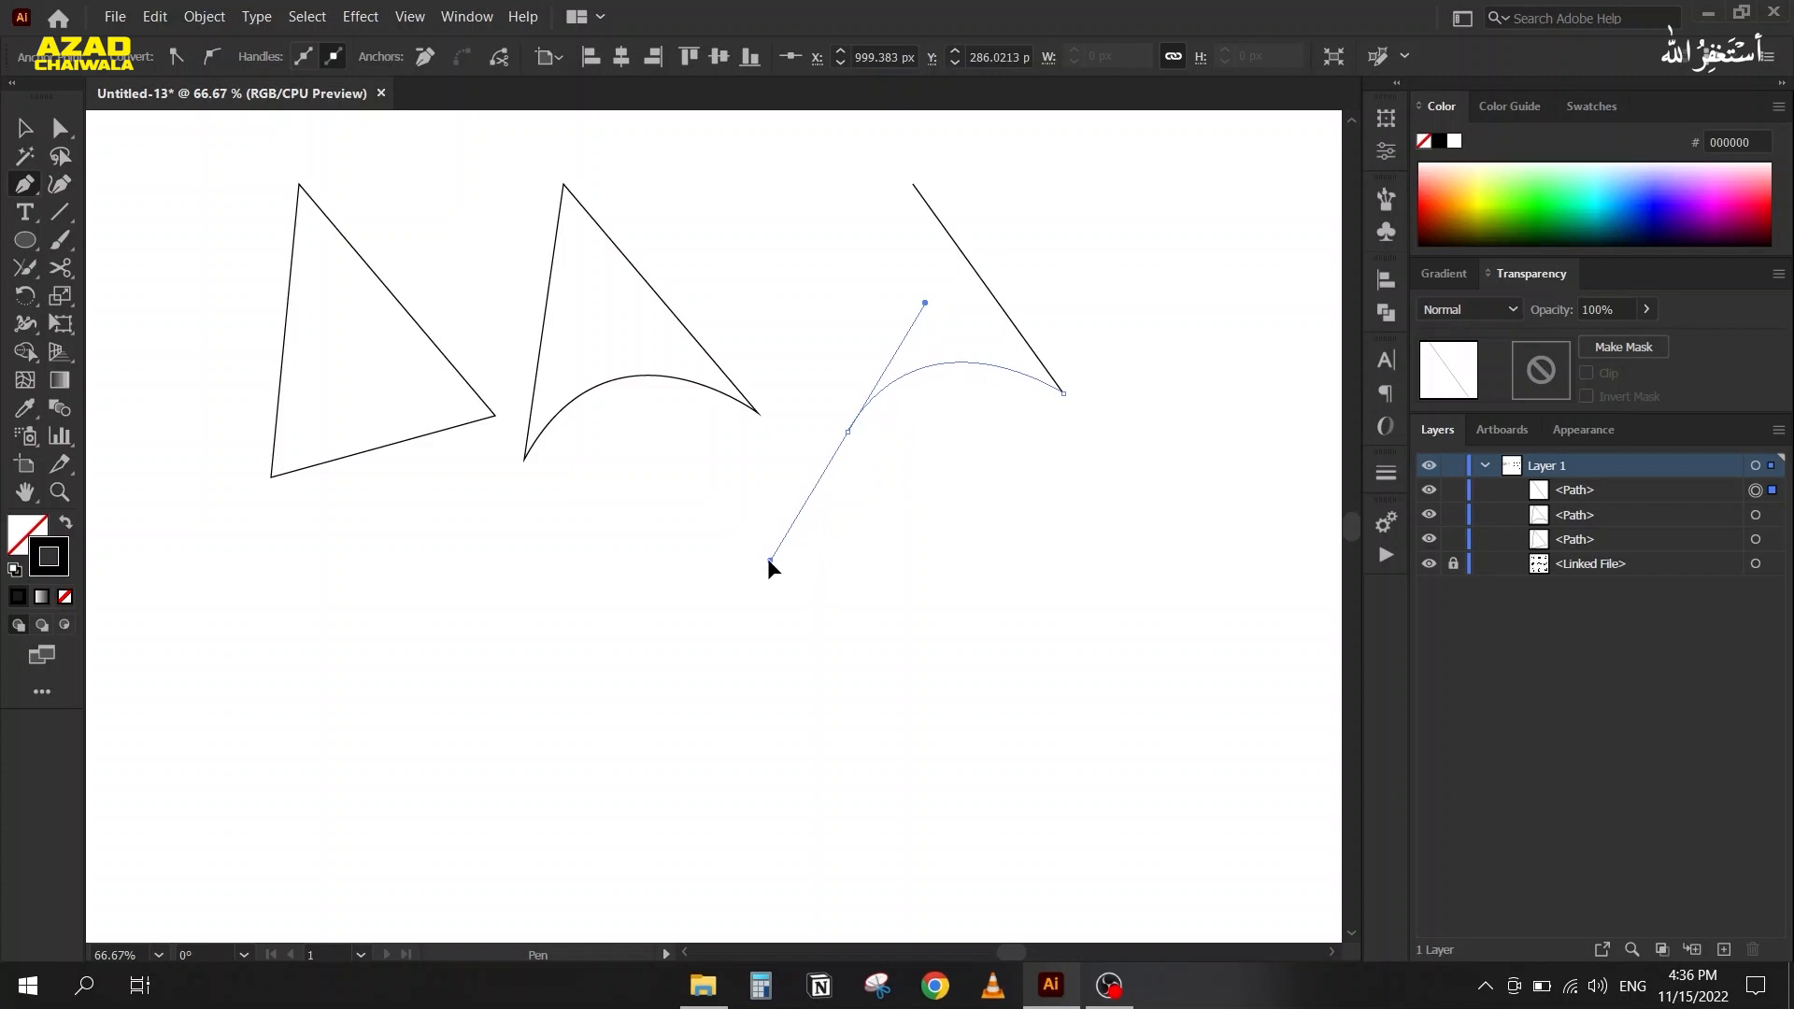
drag(742, 479, 749, 583)
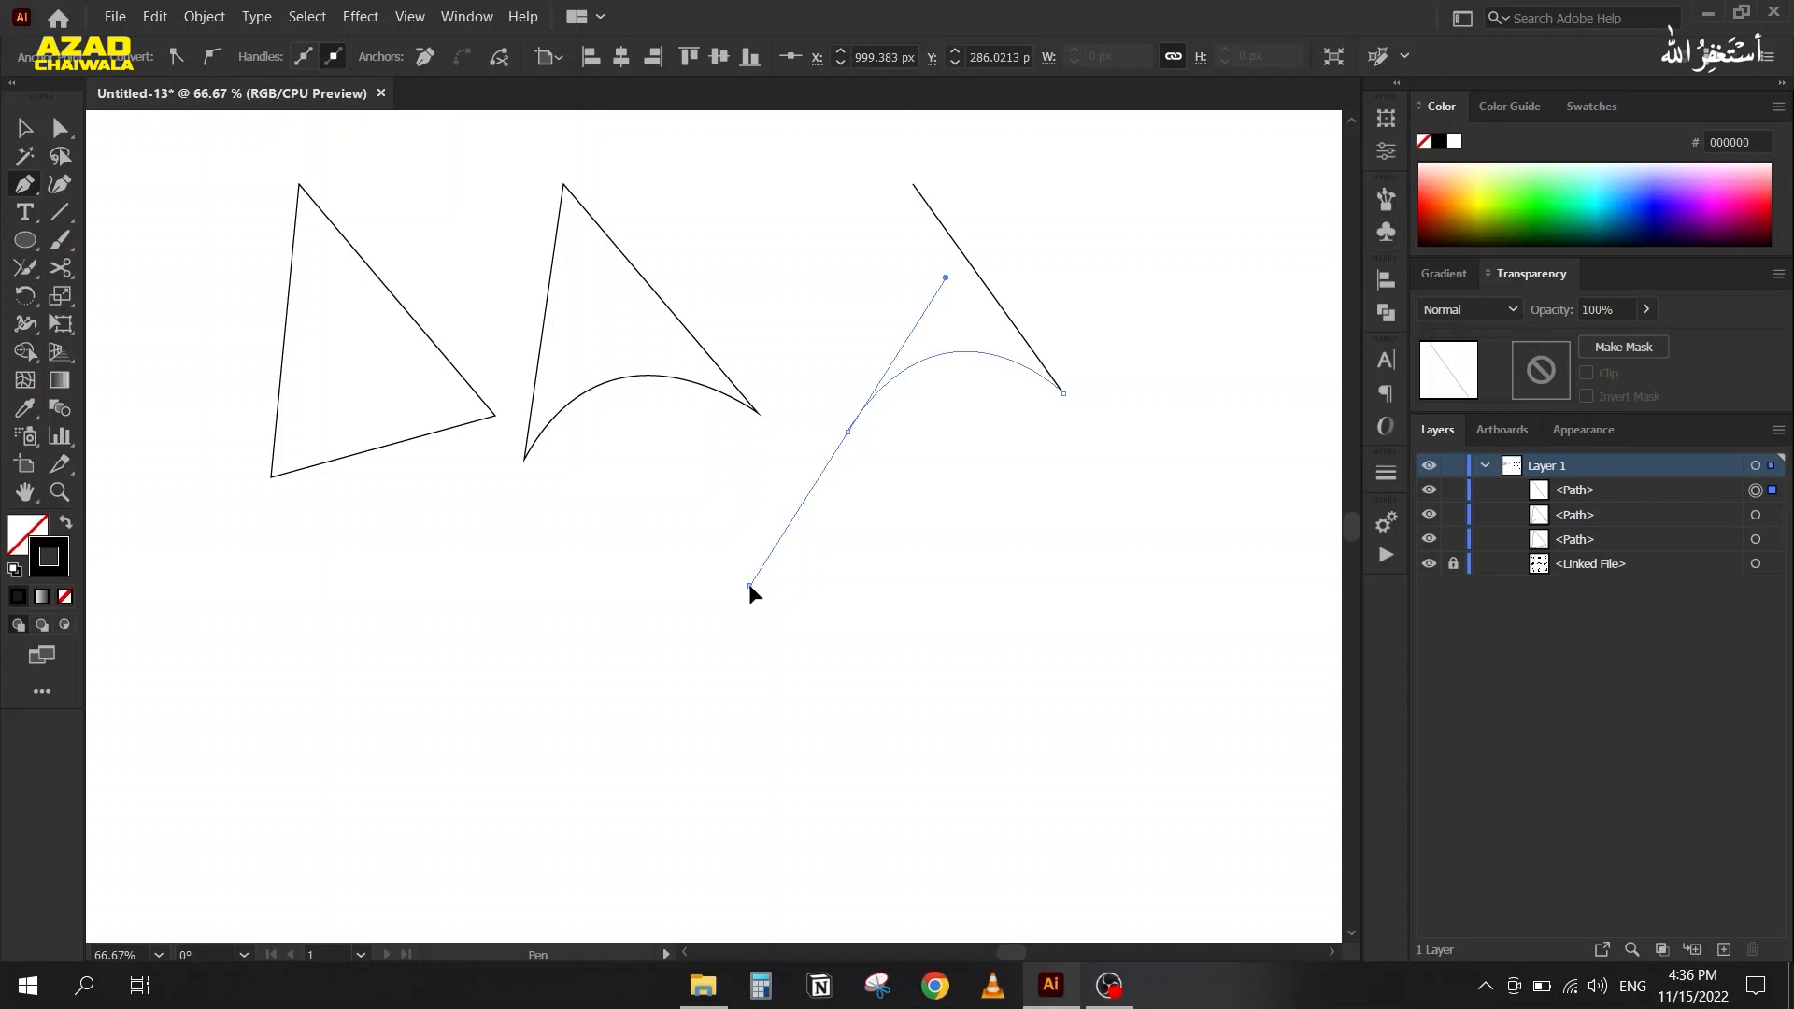
drag(748, 583, 748, 583)
drag(848, 432, 906, 190)
click(912, 184)
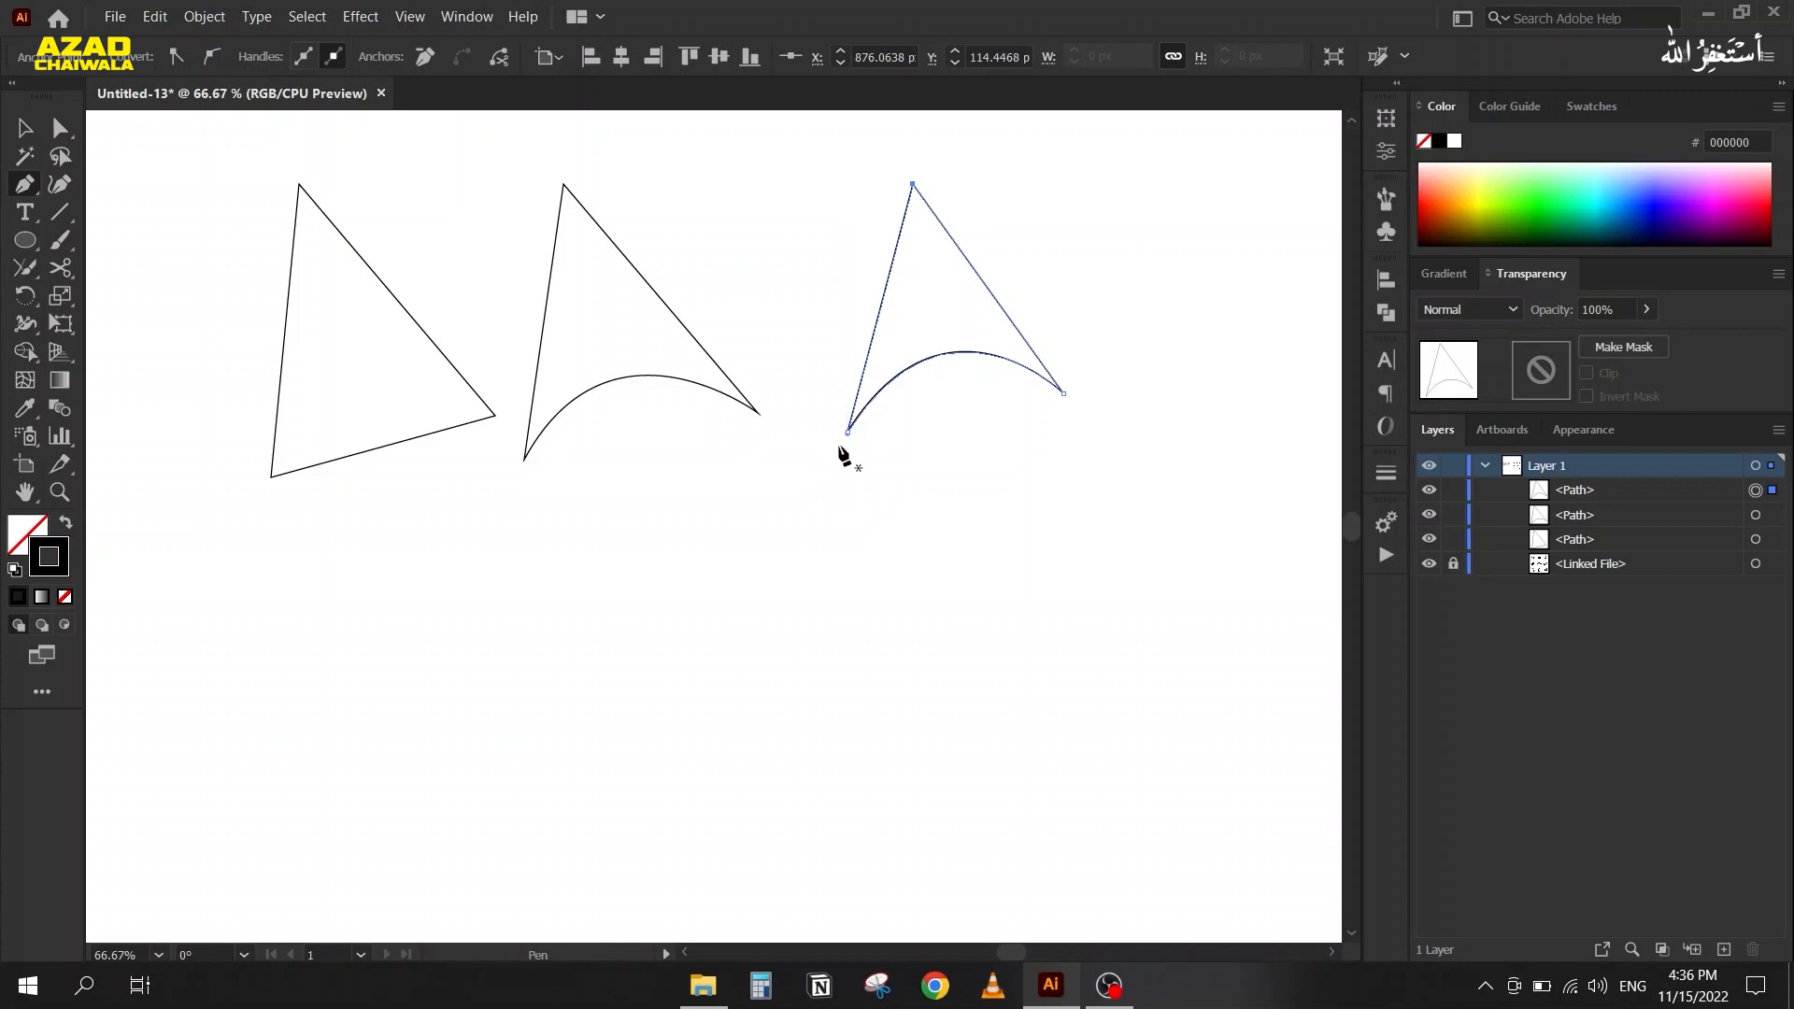
Retract the leftover handle below the third shape's lower-left point into its anchor to sharpen the corner, and deselect the shape
alt+scroll(938, 366, up, 9)
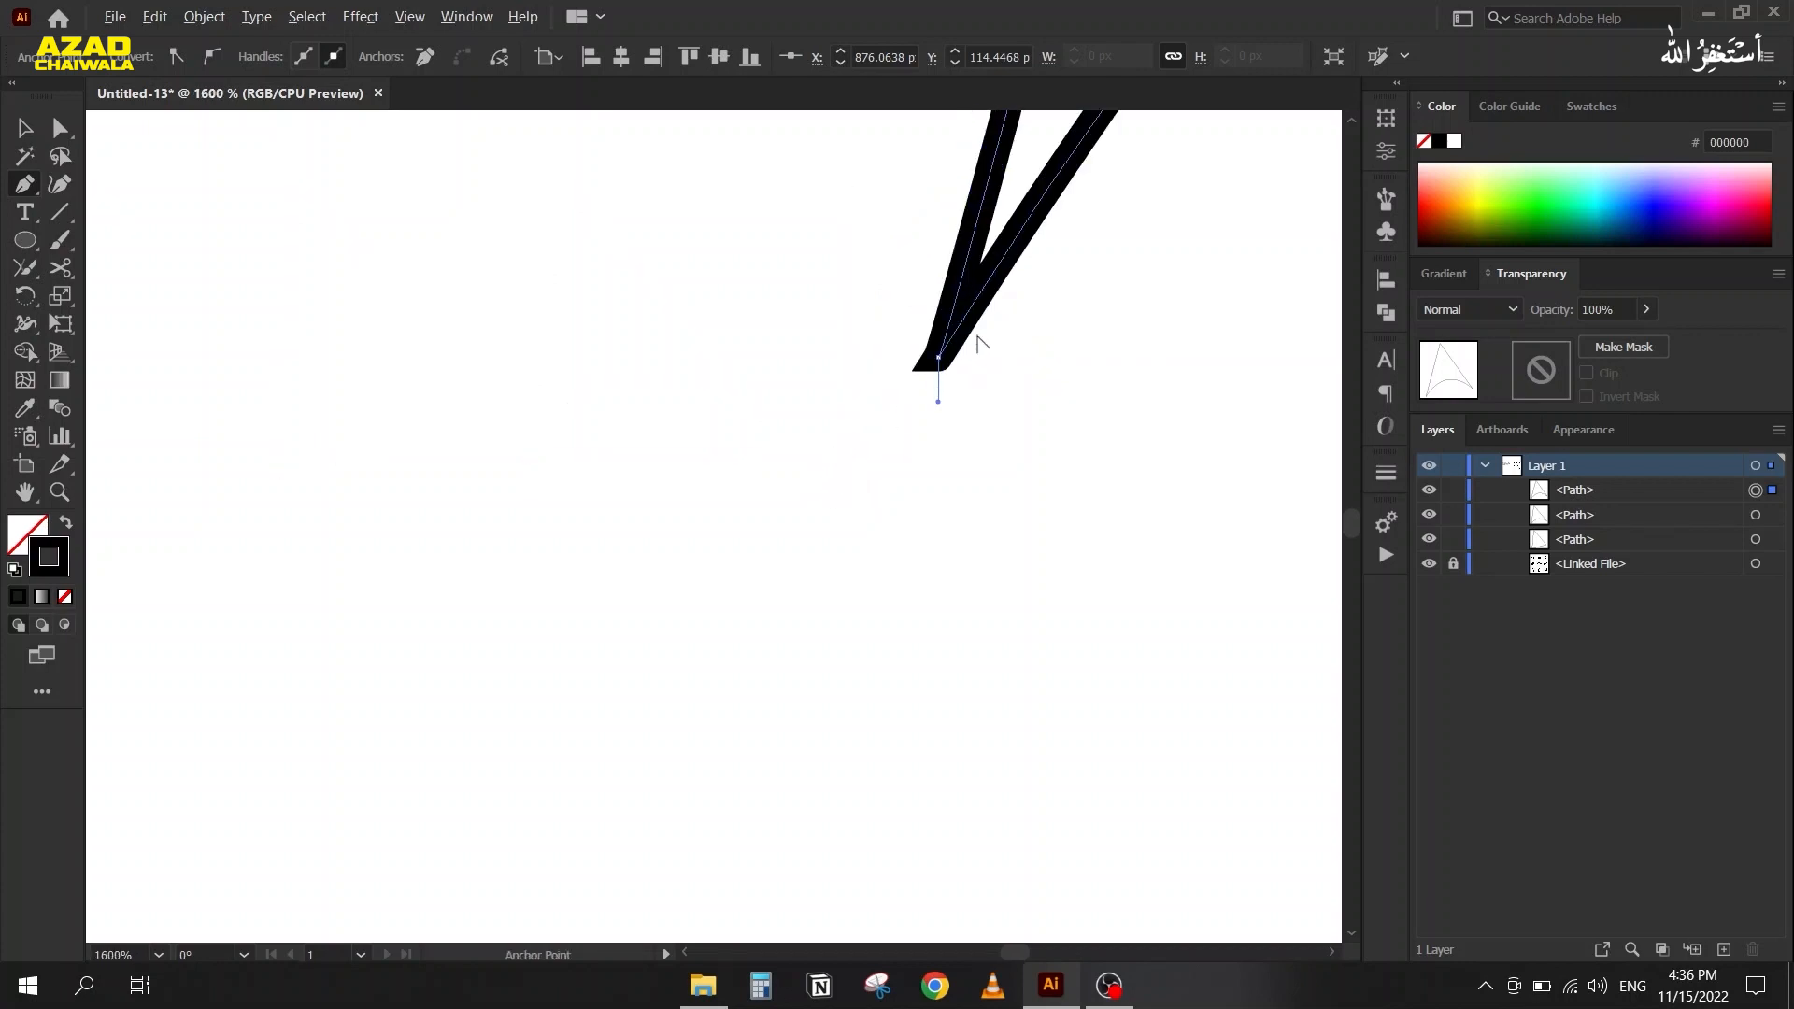
alt+scroll(977, 343, up, 1)
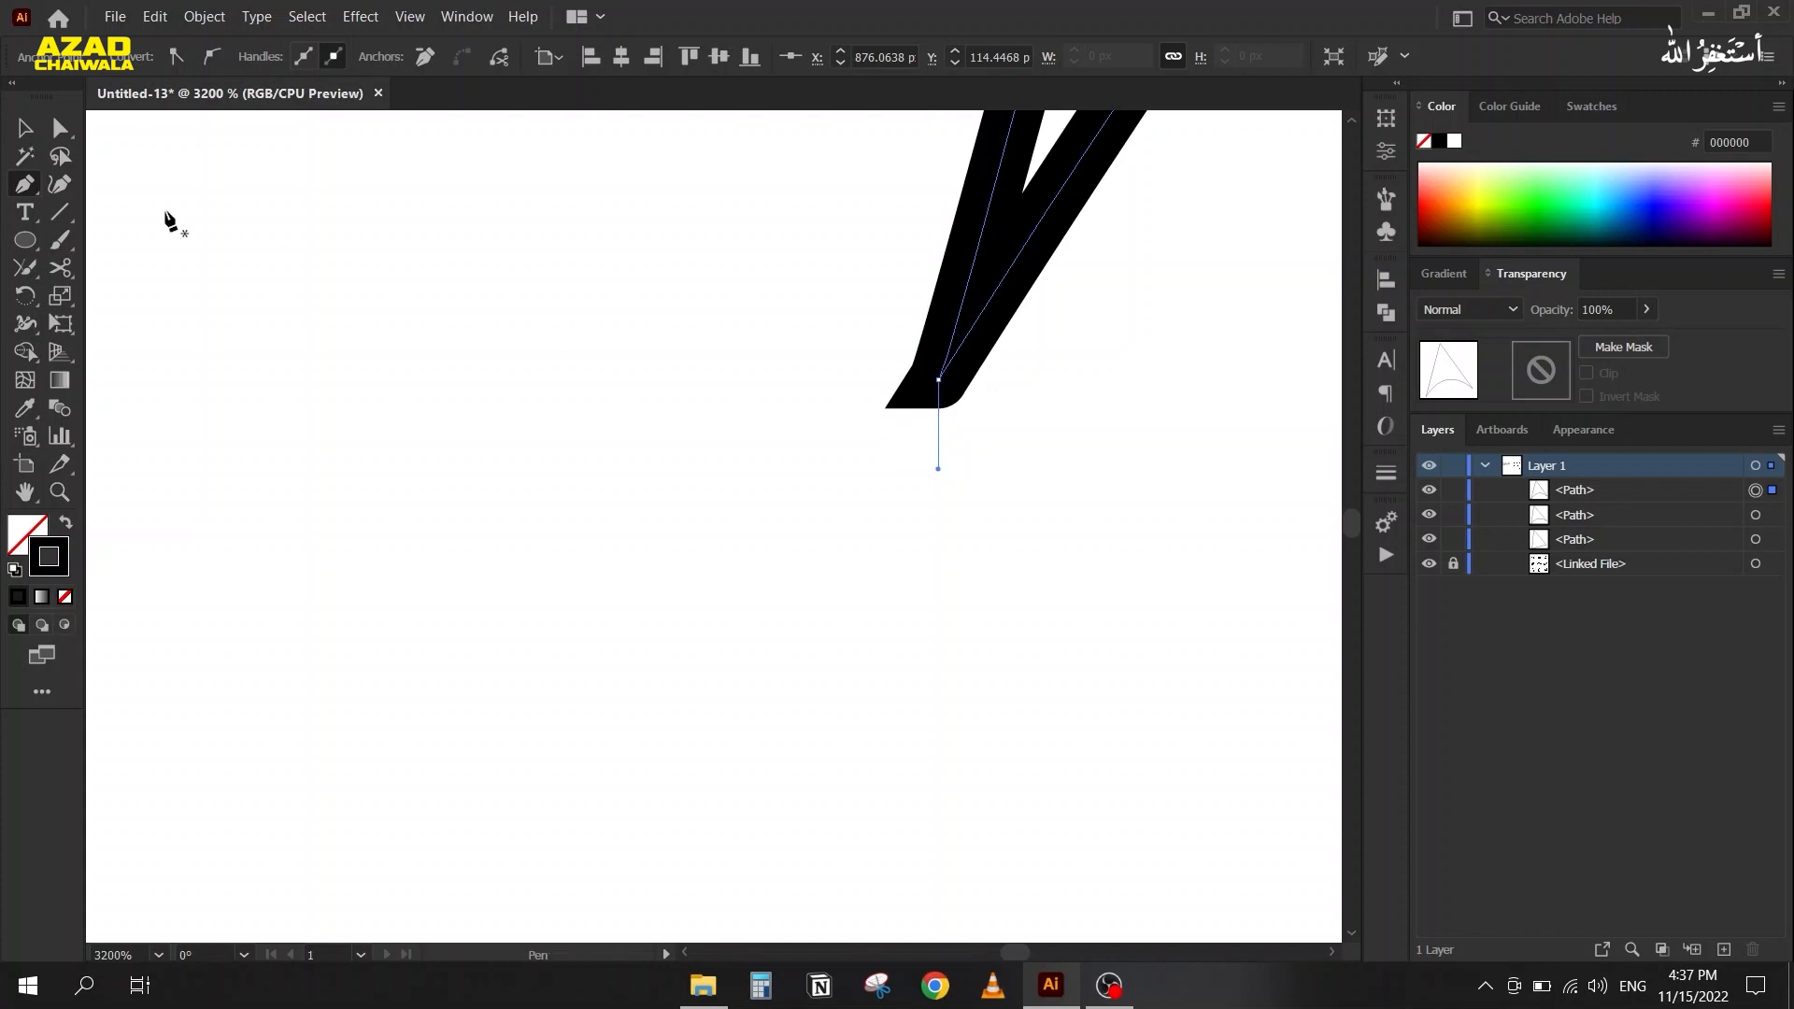
click(61, 128)
drag(939, 380, 945, 364)
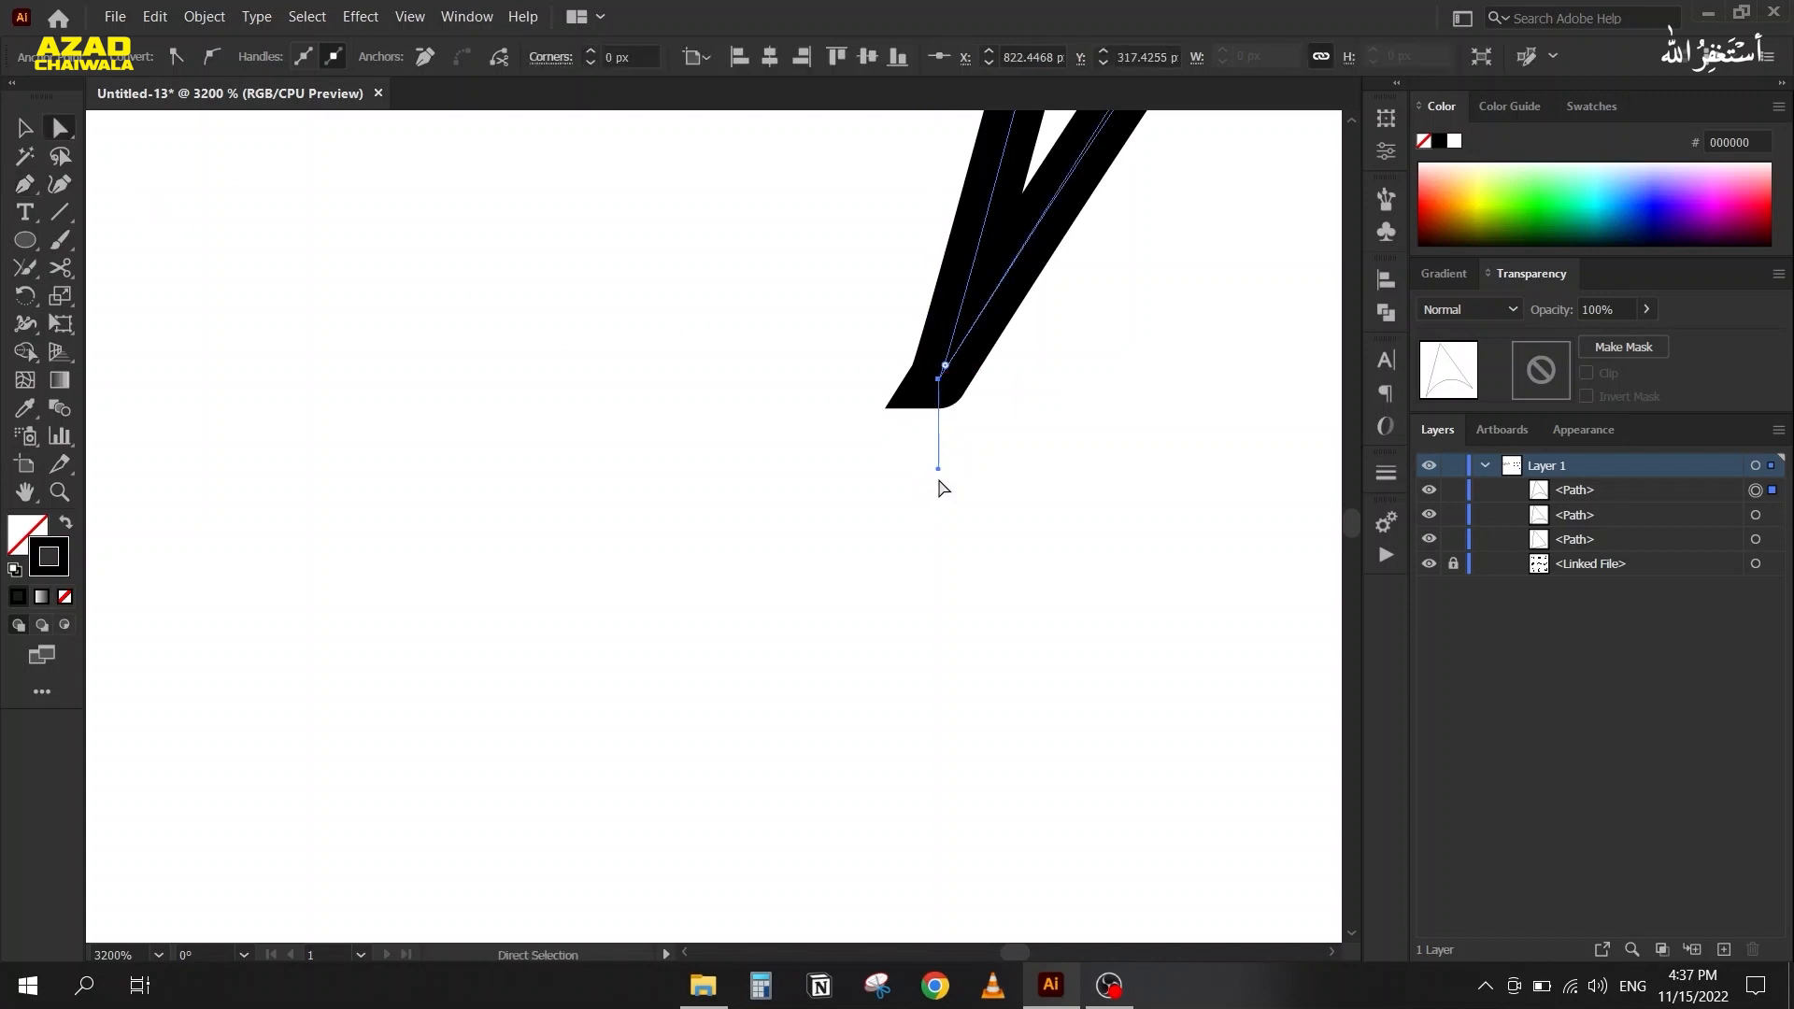
drag(938, 470, 939, 379)
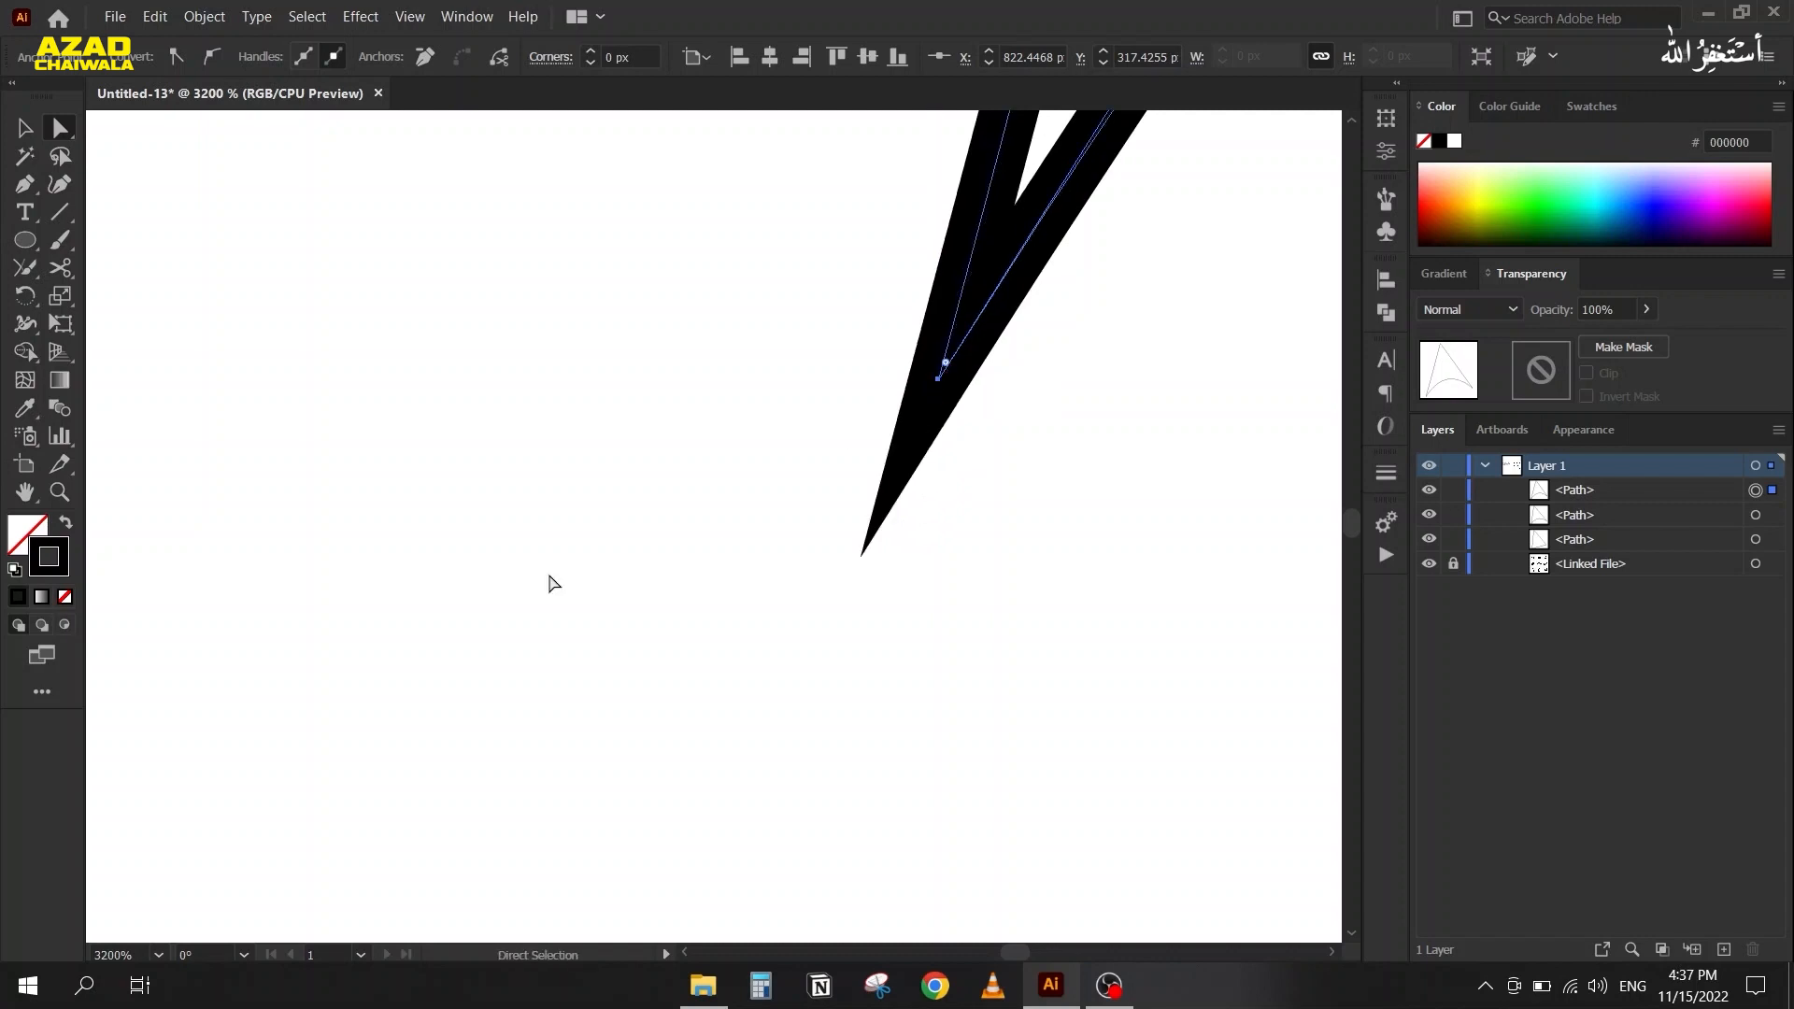
click(556, 498)
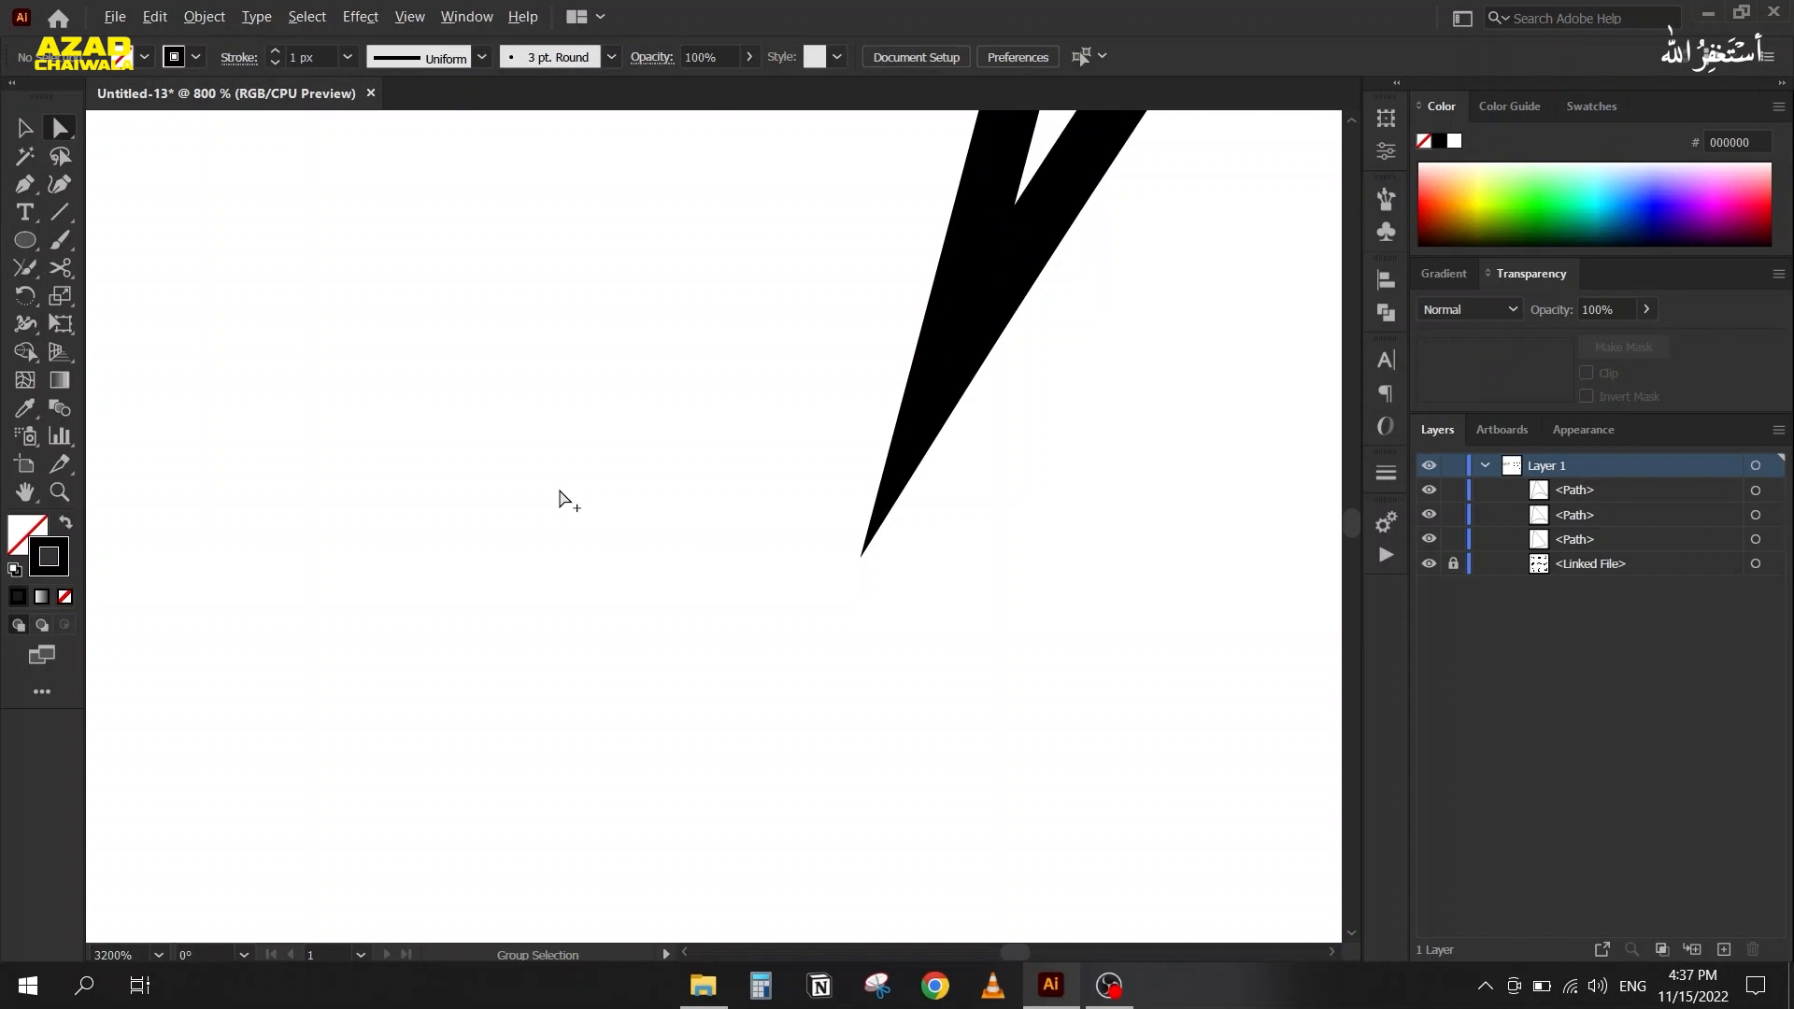
Draw a closed curved-bottom shape below the others from about X 665, Y 355 px, redirecting the lower-left point's outgoing handle up along the left side
scroll(559, 498, down, 10)
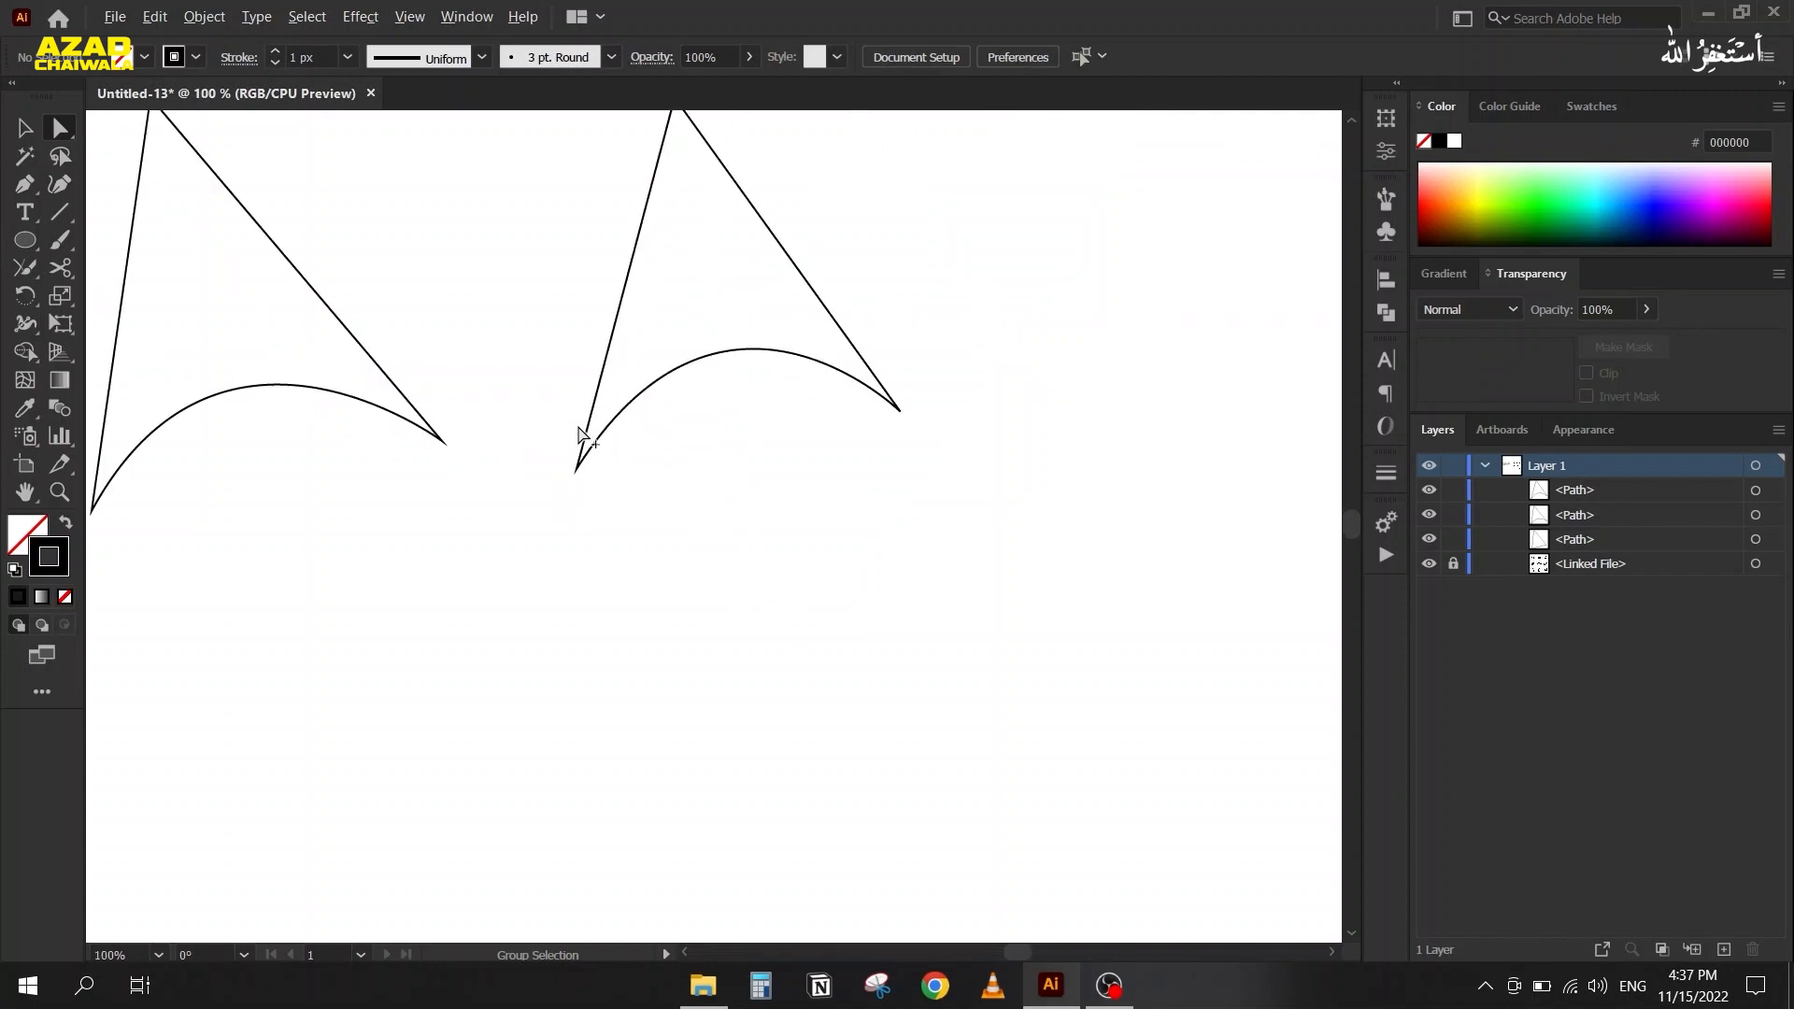
scroll(582, 434, down, 1)
scroll(666, 417, left, 3)
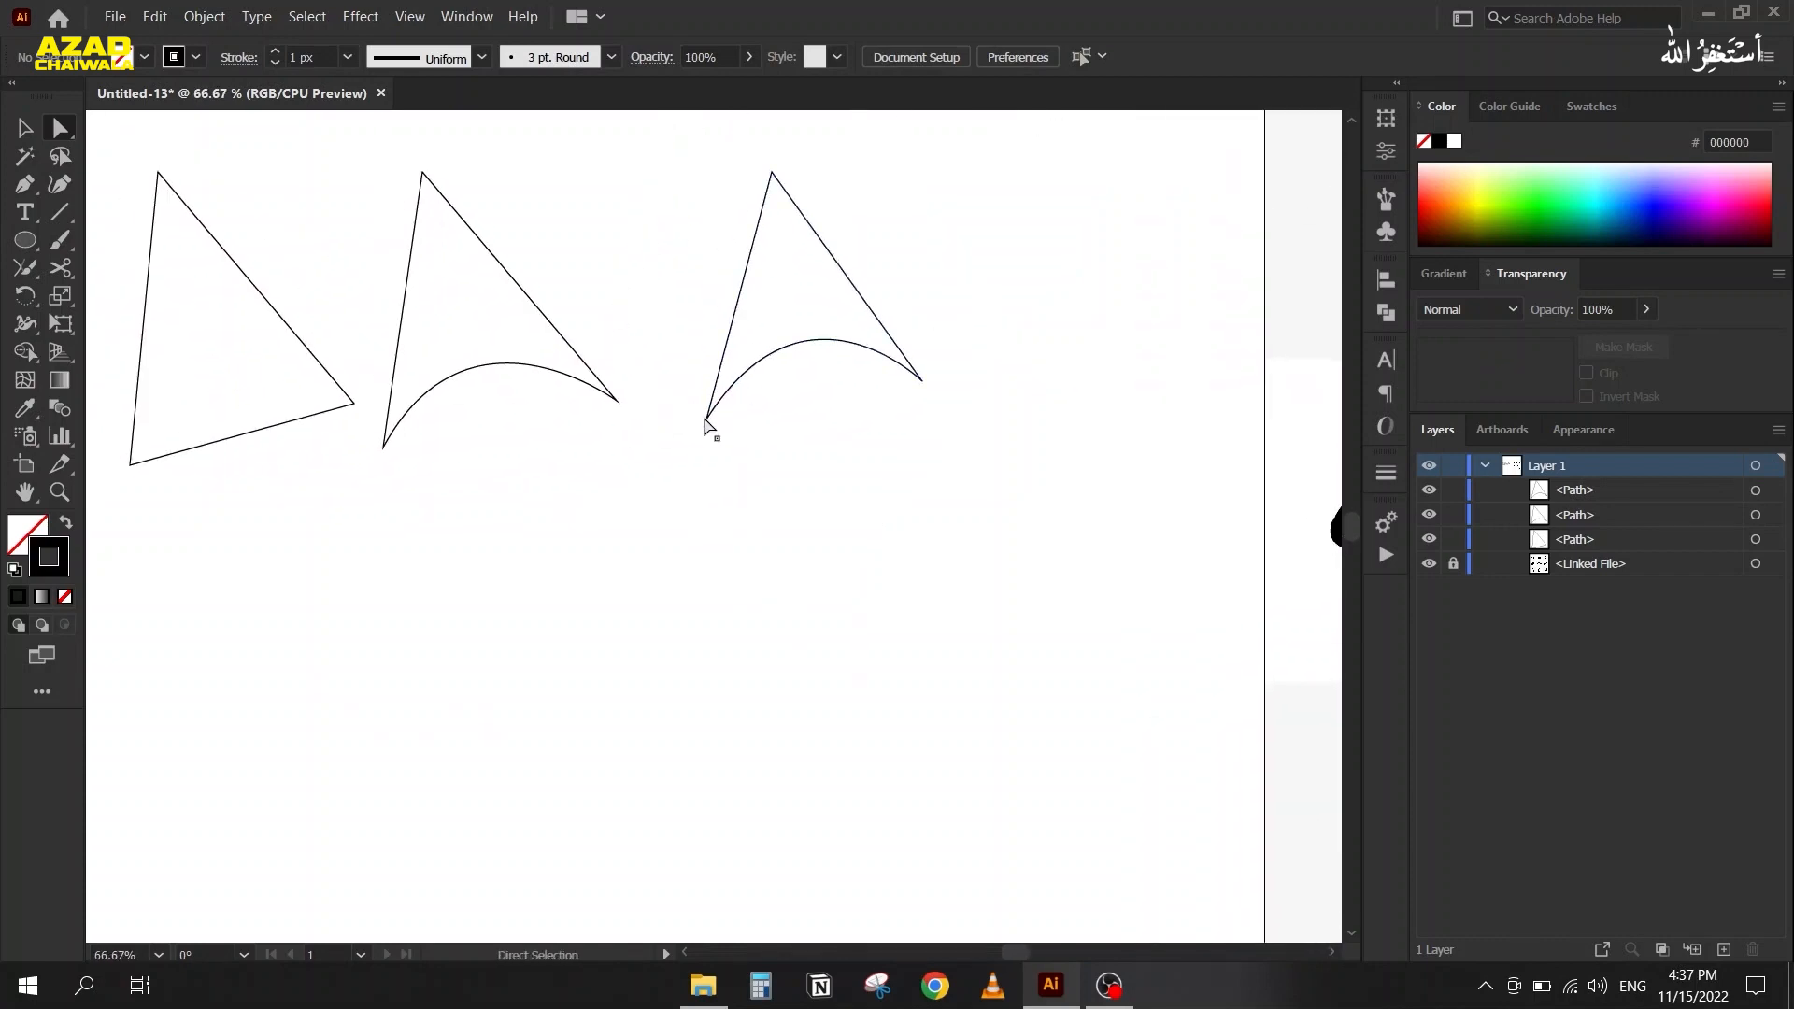
key(p)
click(514, 465)
click(646, 699)
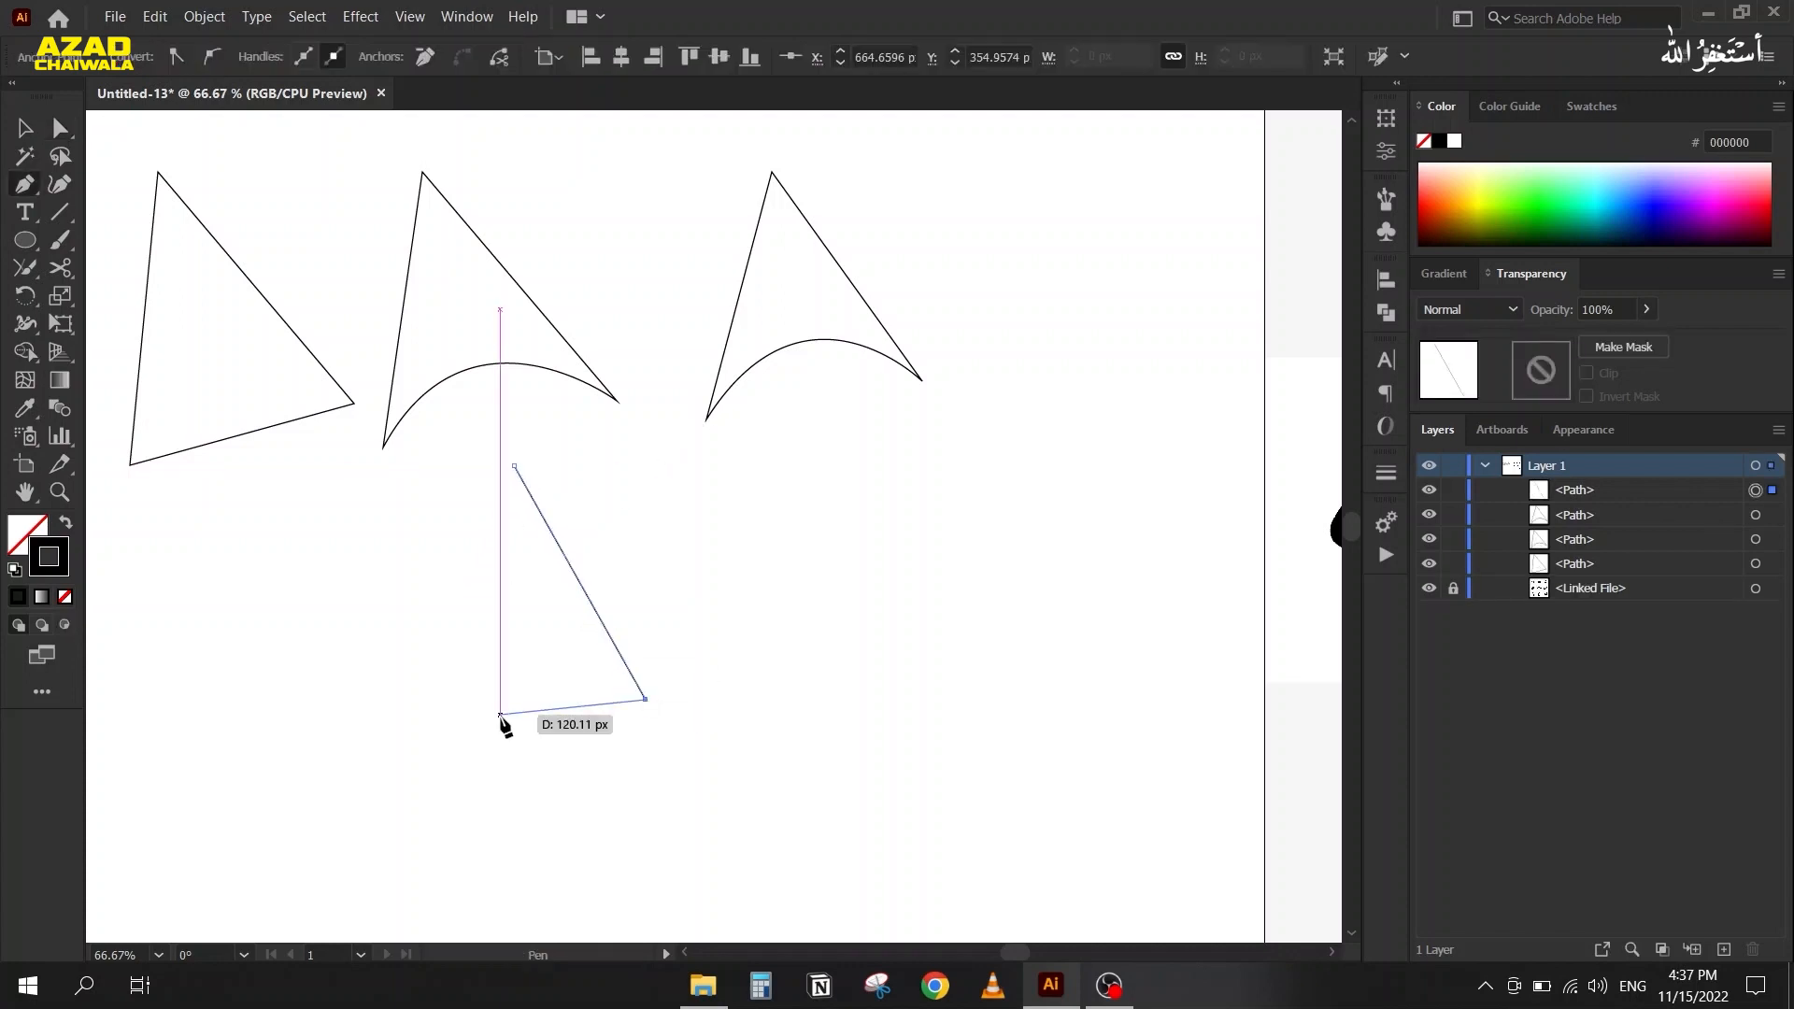
drag(395, 751, 418, 681)
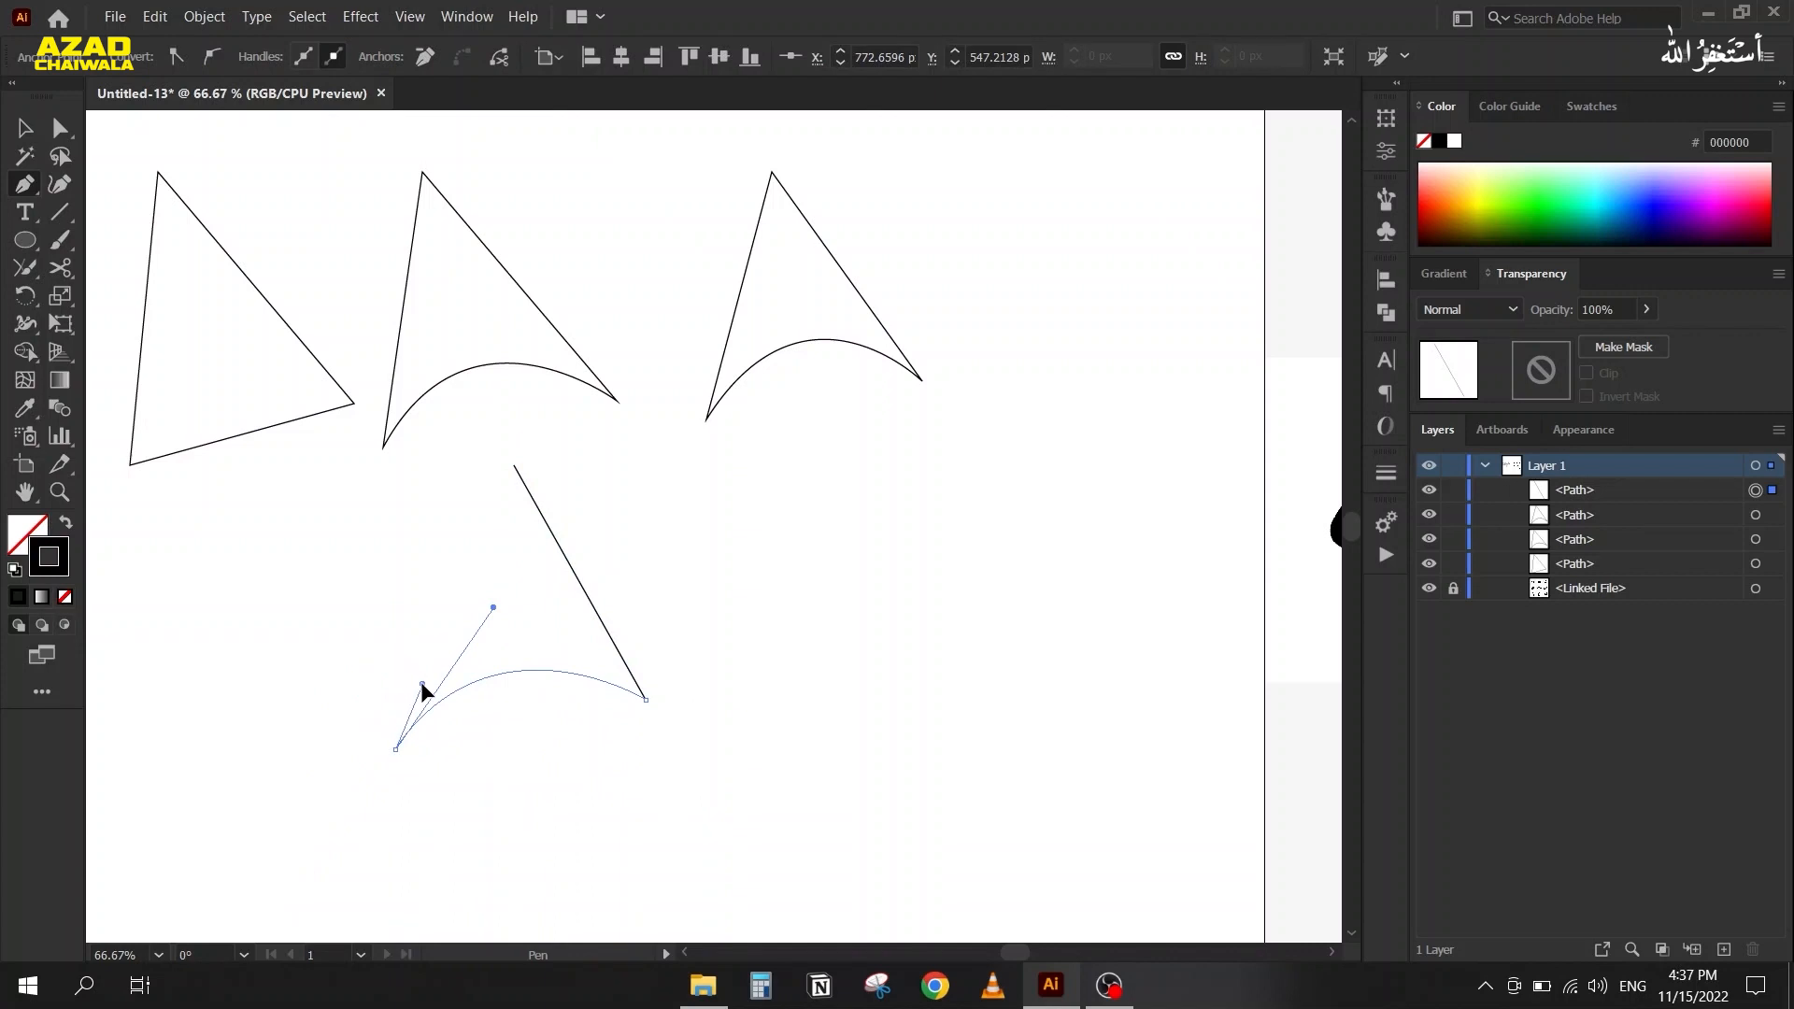
drag(423, 684, 422, 684)
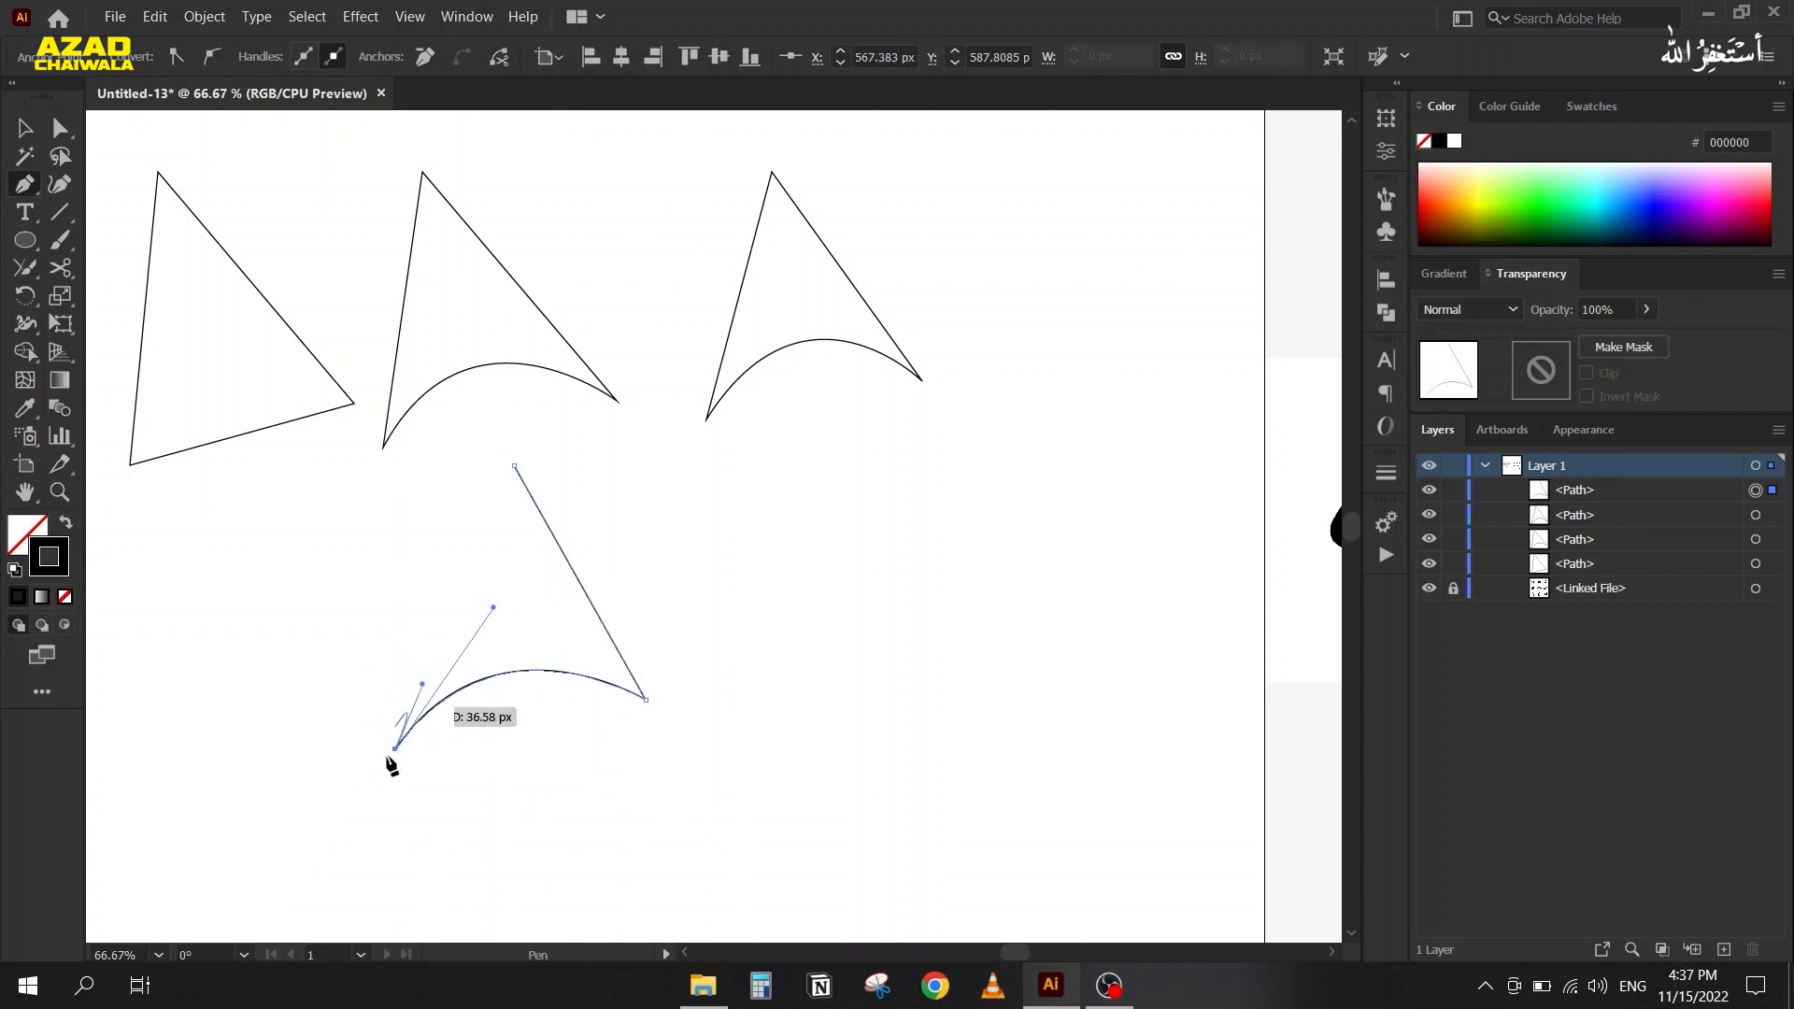
click(514, 465)
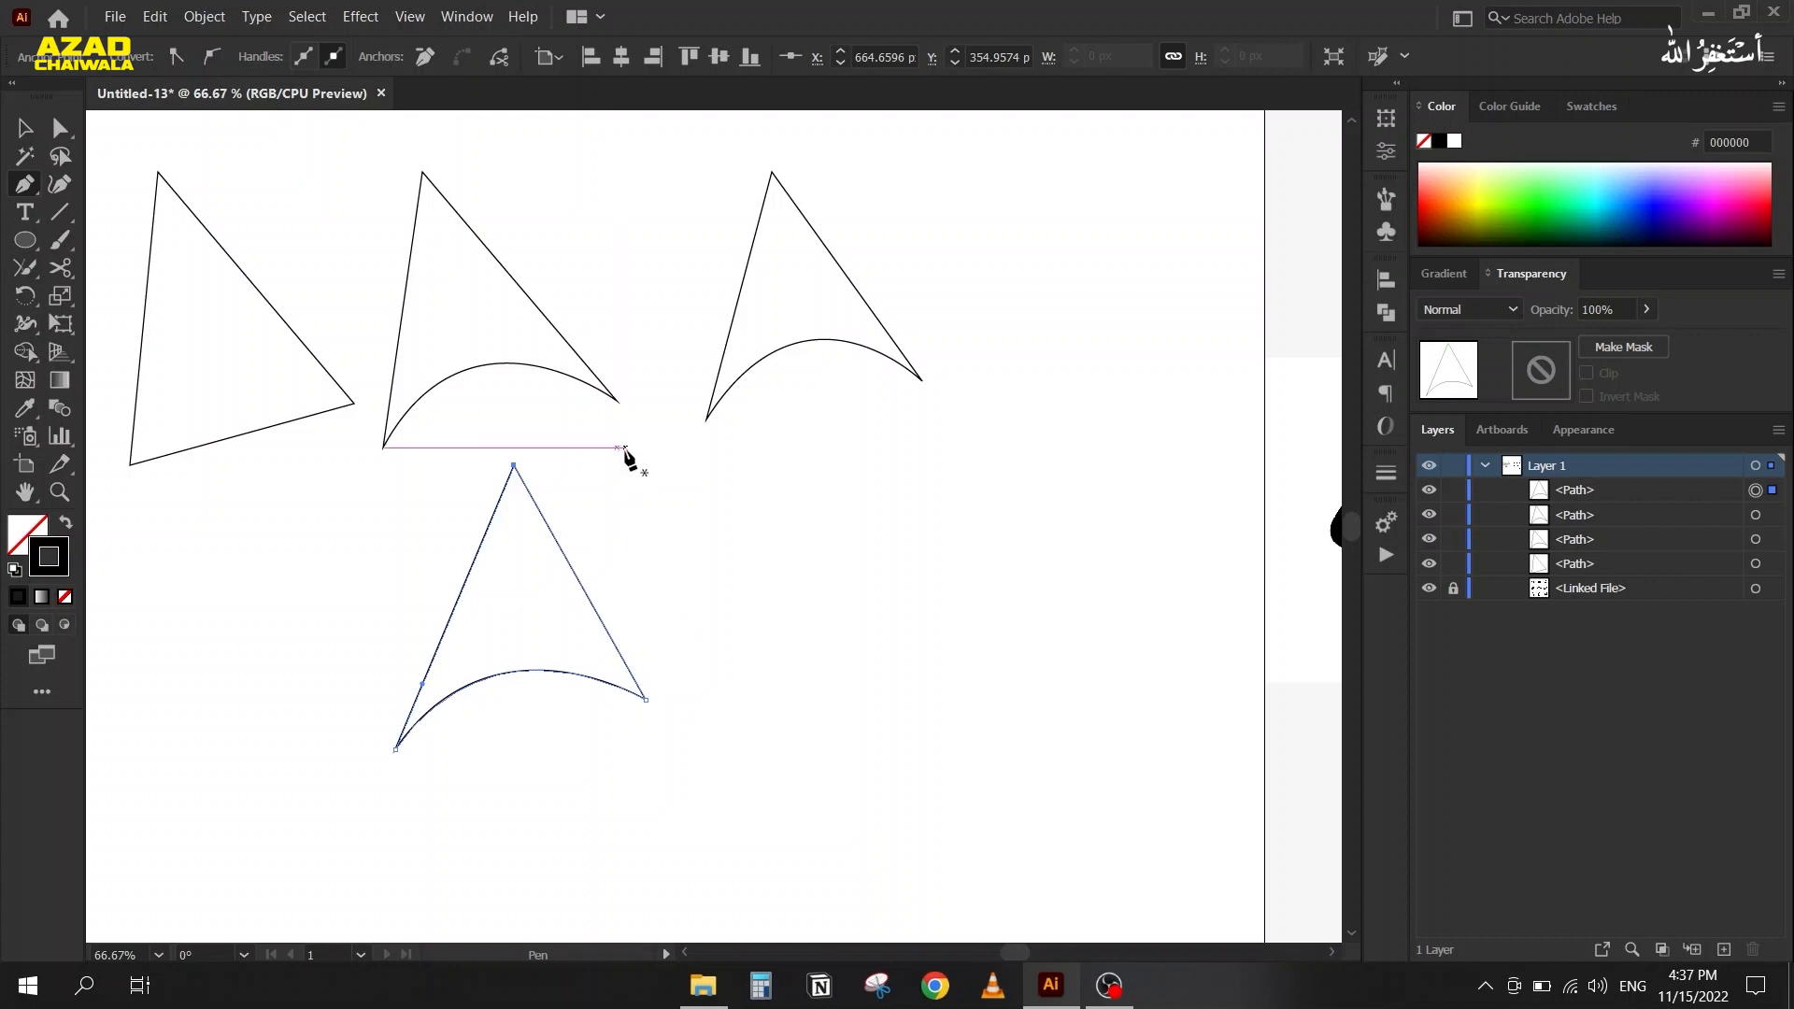
Draw a closed shape with a straight top from about X 866, Y 350 to X 1104, Y 363 px and curves through its bottom point
click(760, 459)
click(1050, 474)
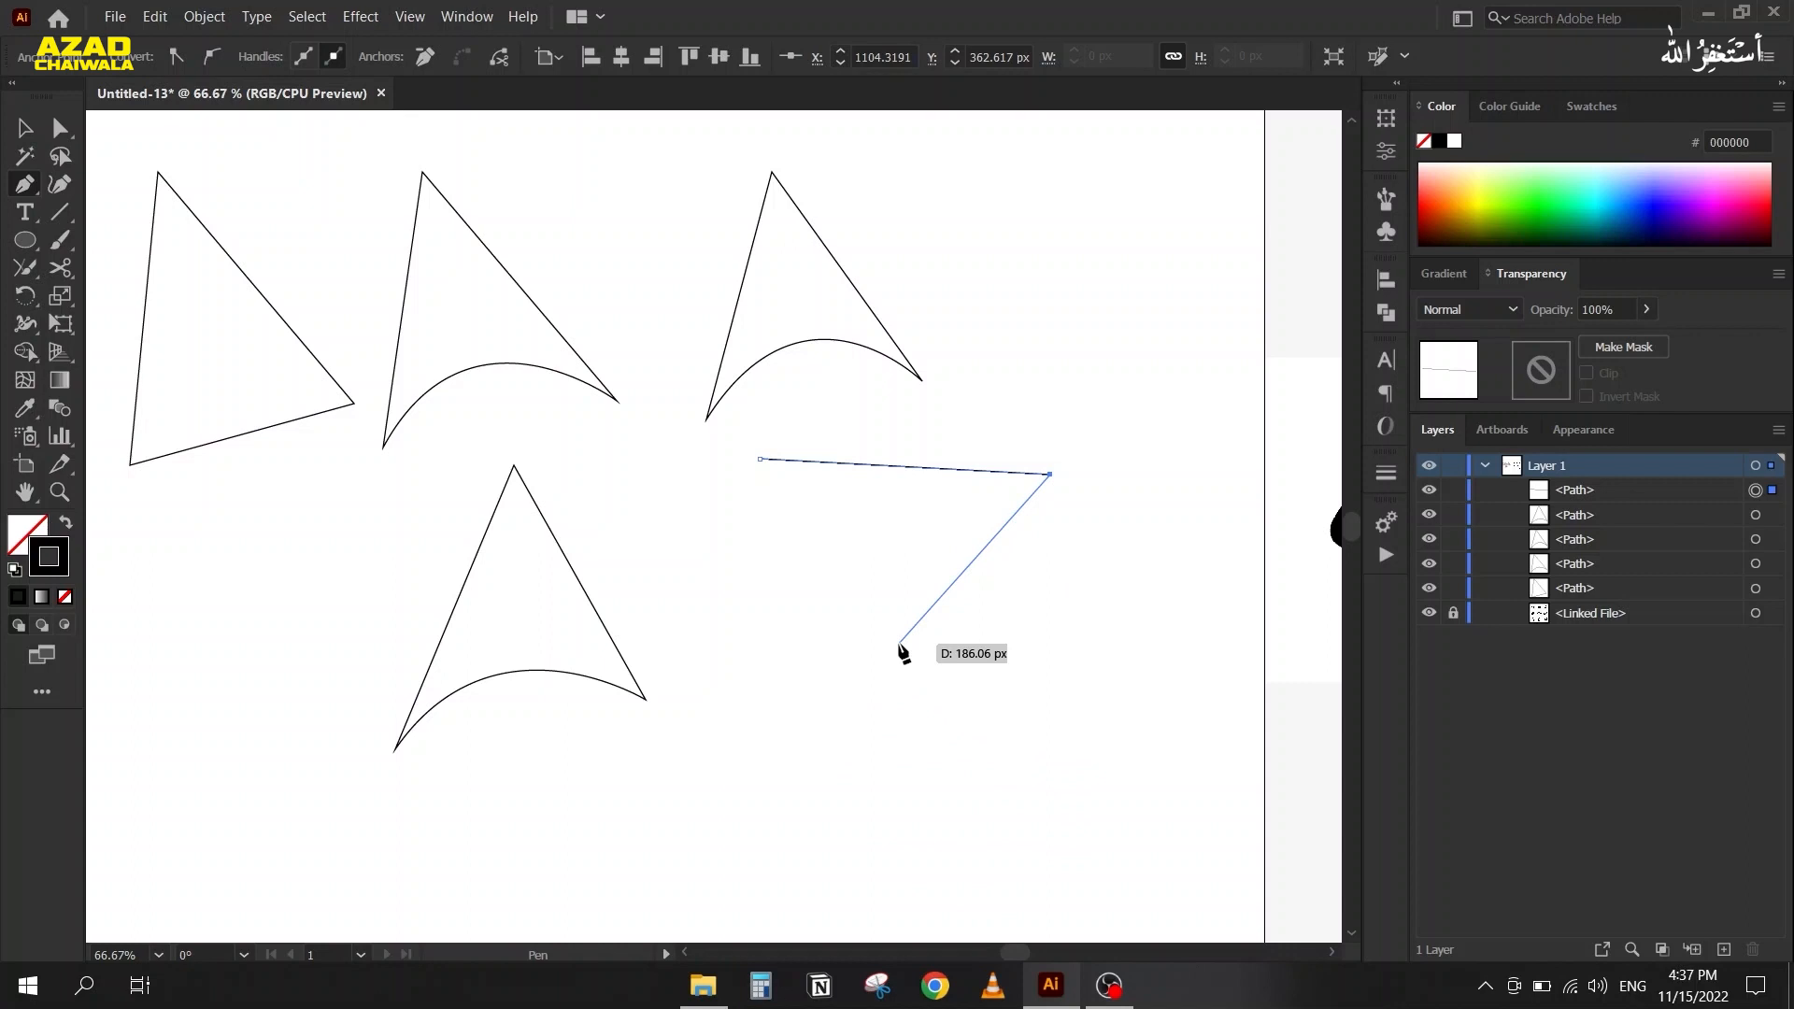
drag(857, 654, 848, 809)
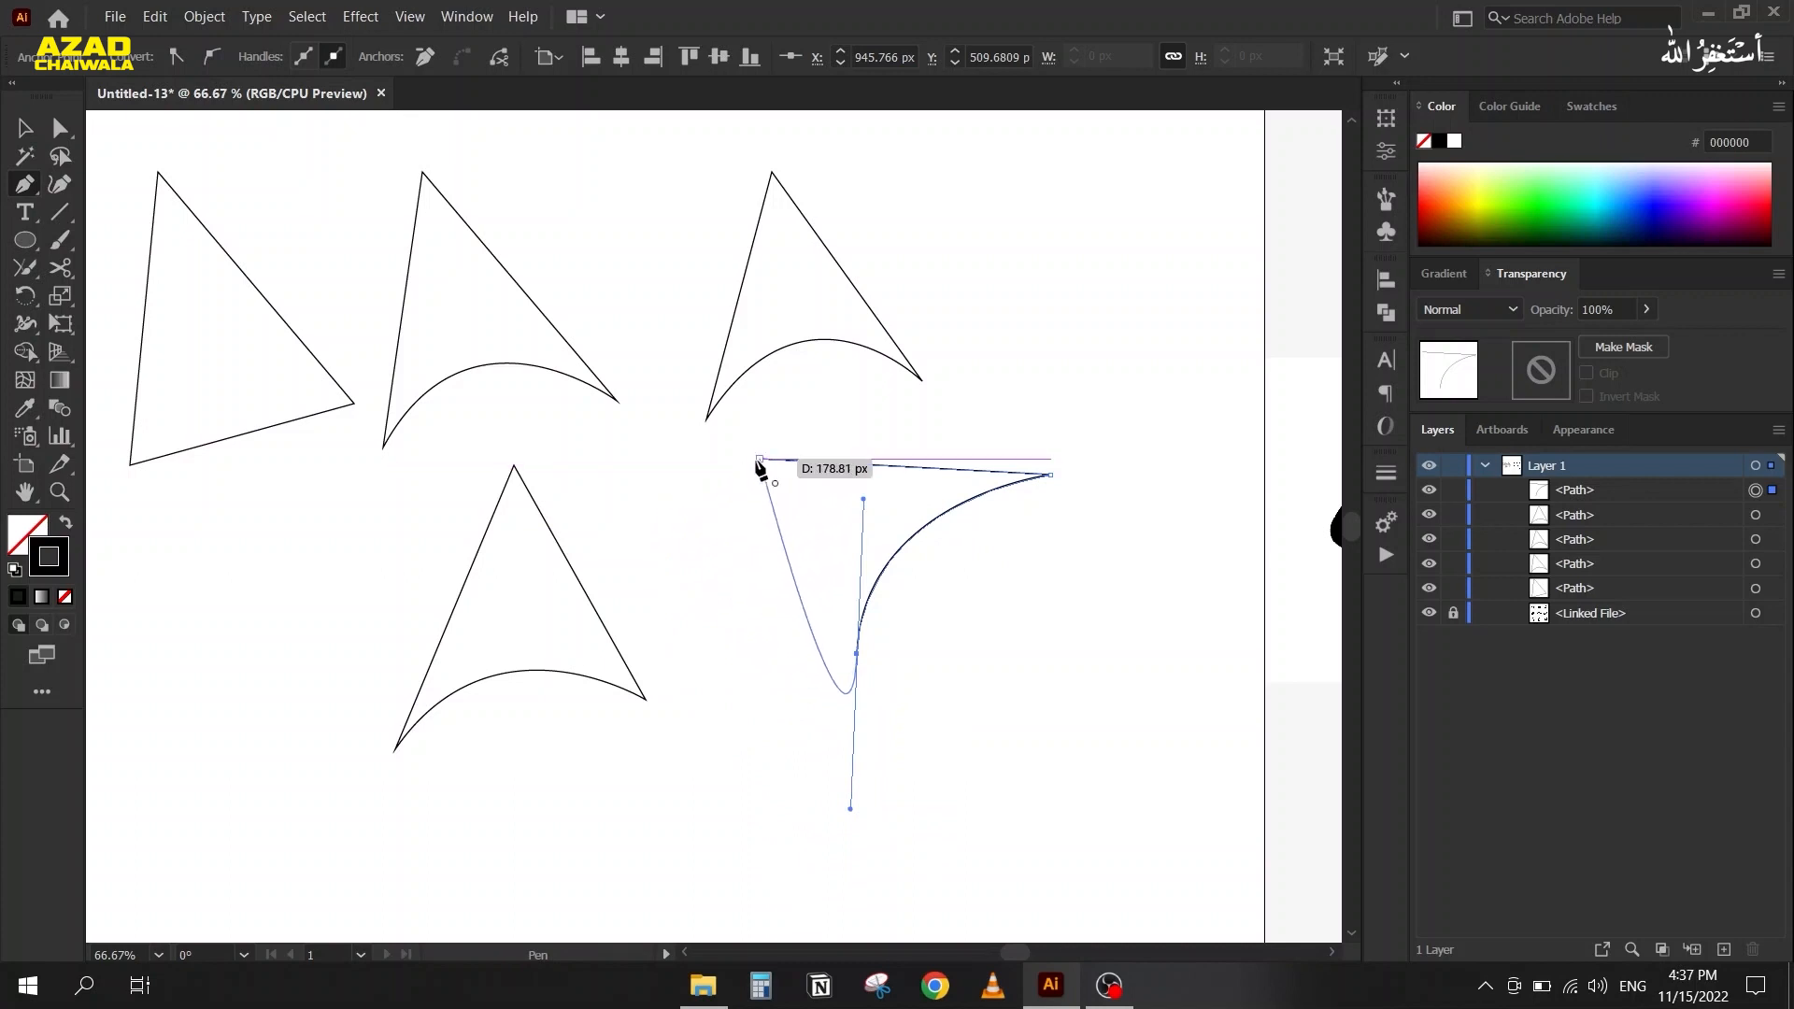
drag(760, 459, 919, 348)
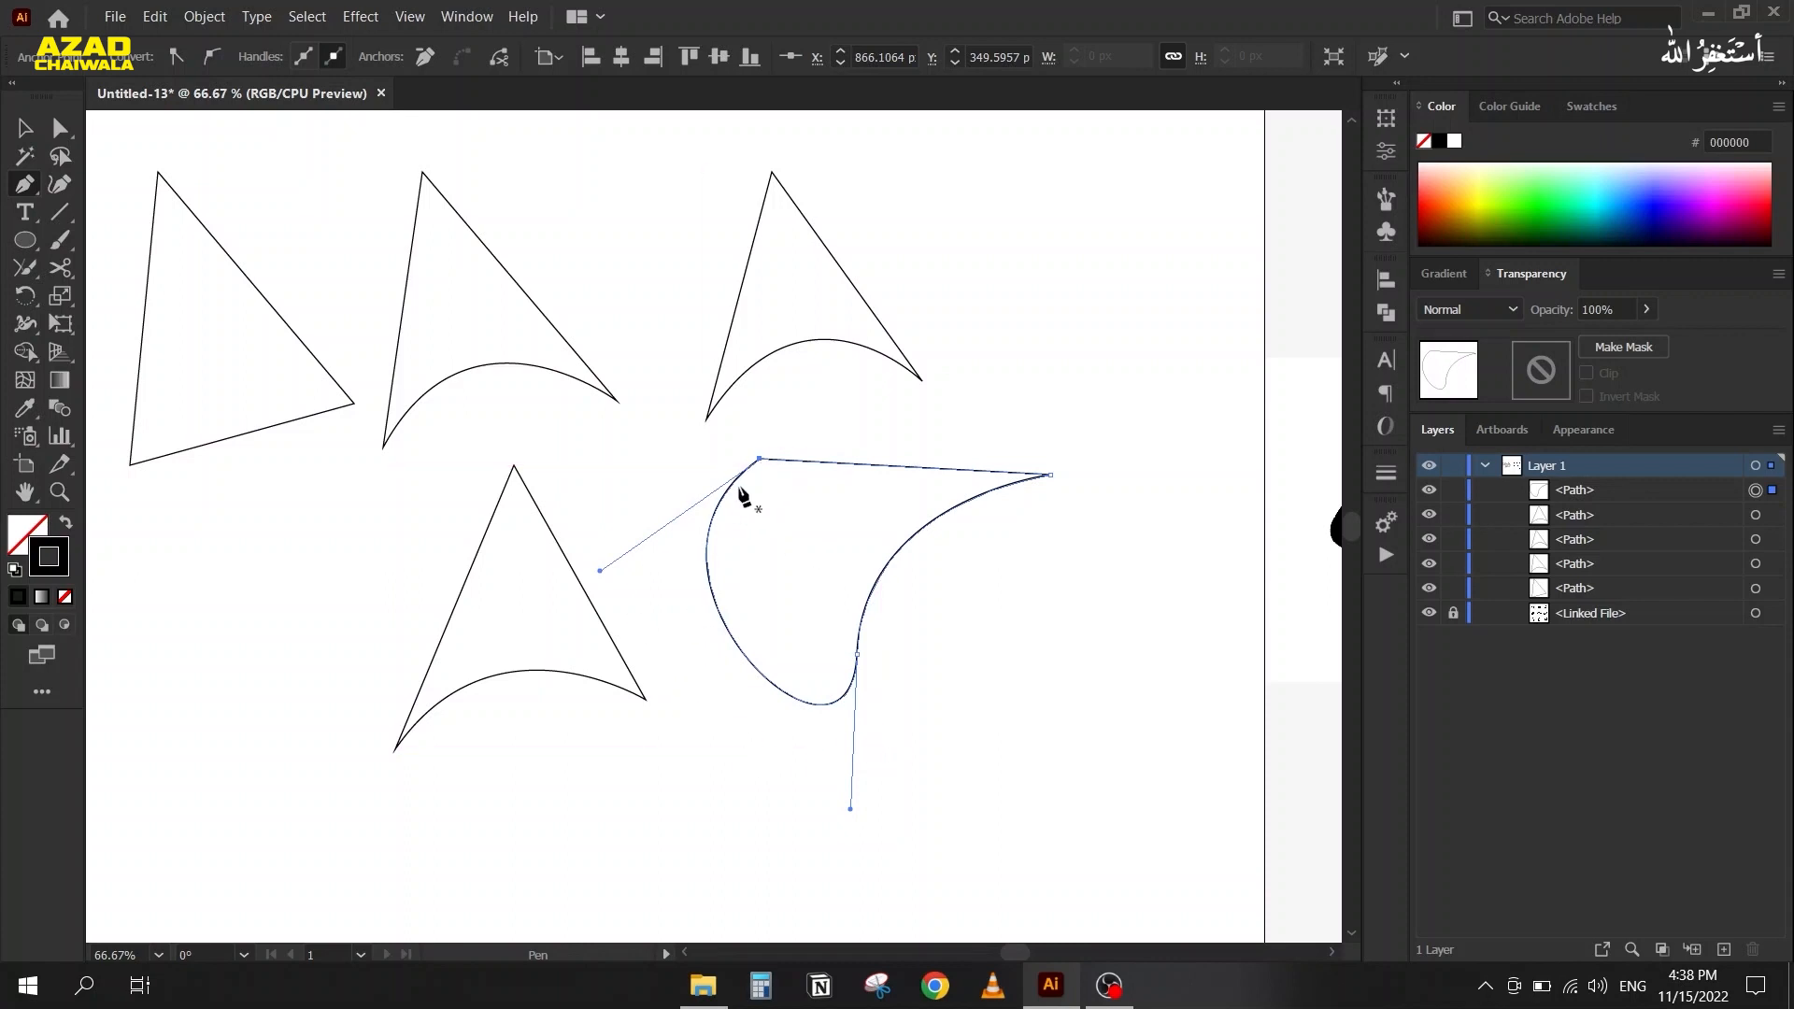
Add two anchor points on the right side and one on the left side of the curved shape beside the triangle
click(24, 185)
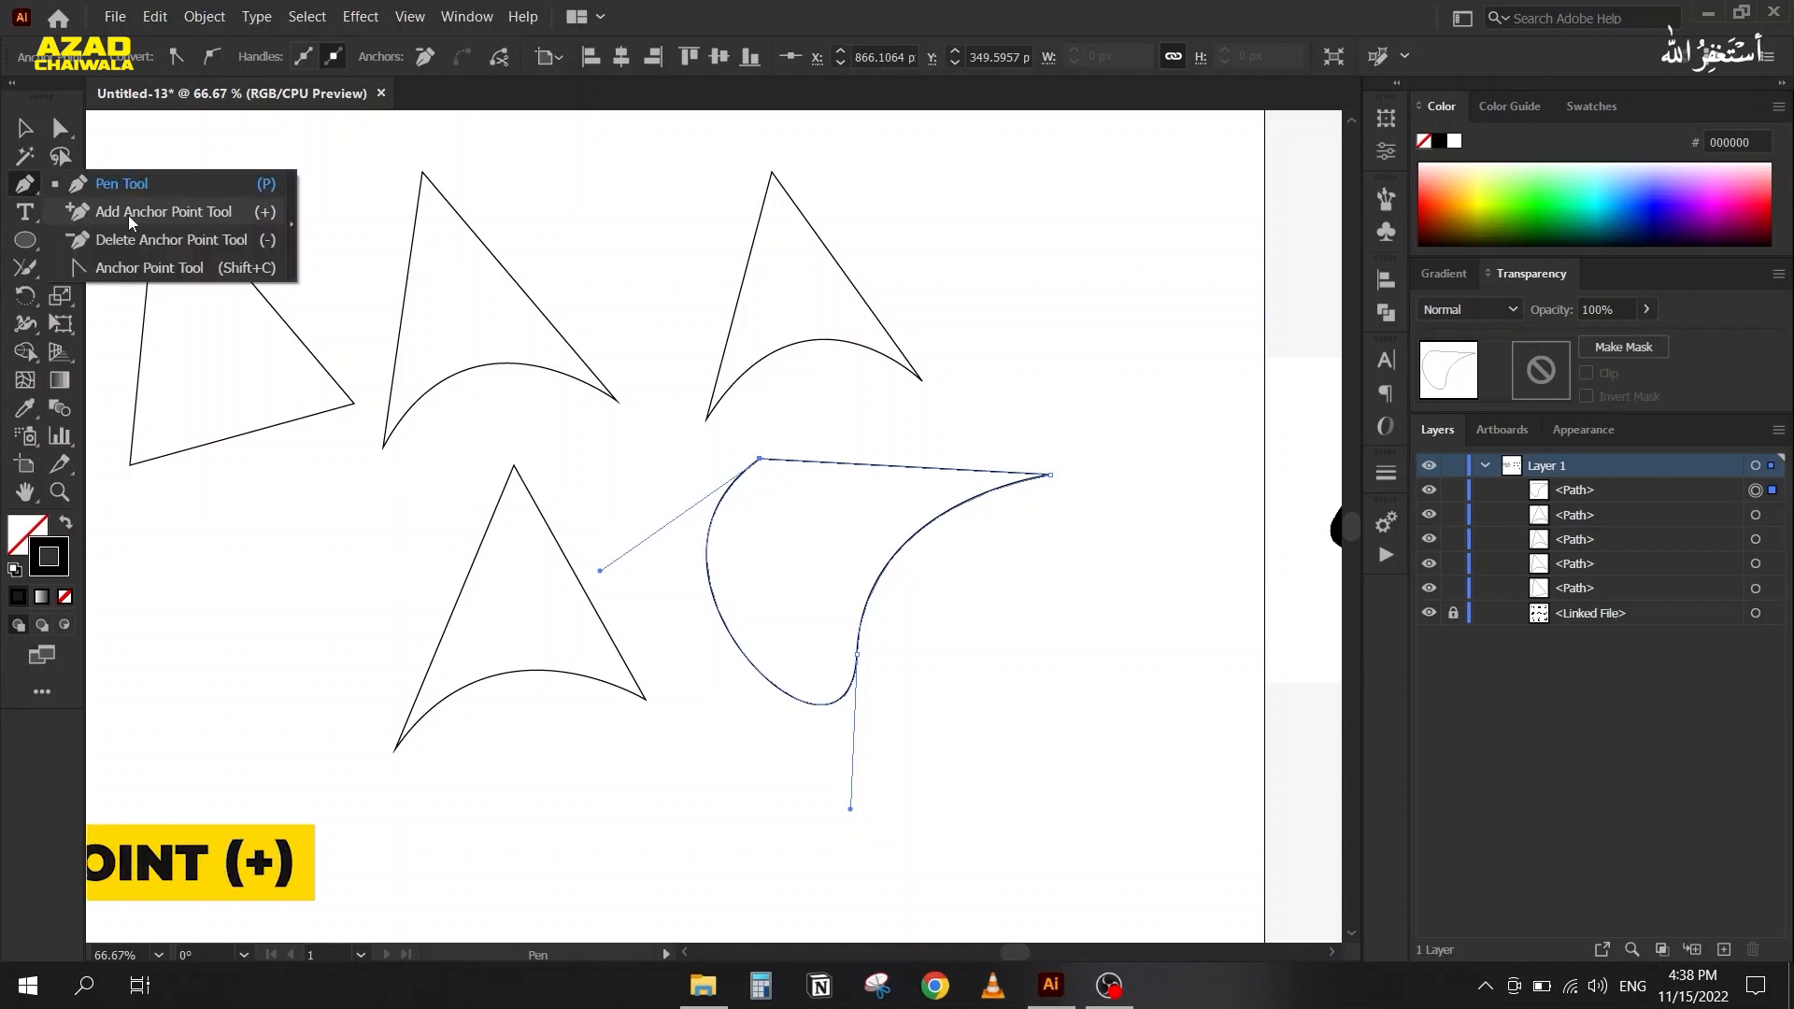
click(222, 217)
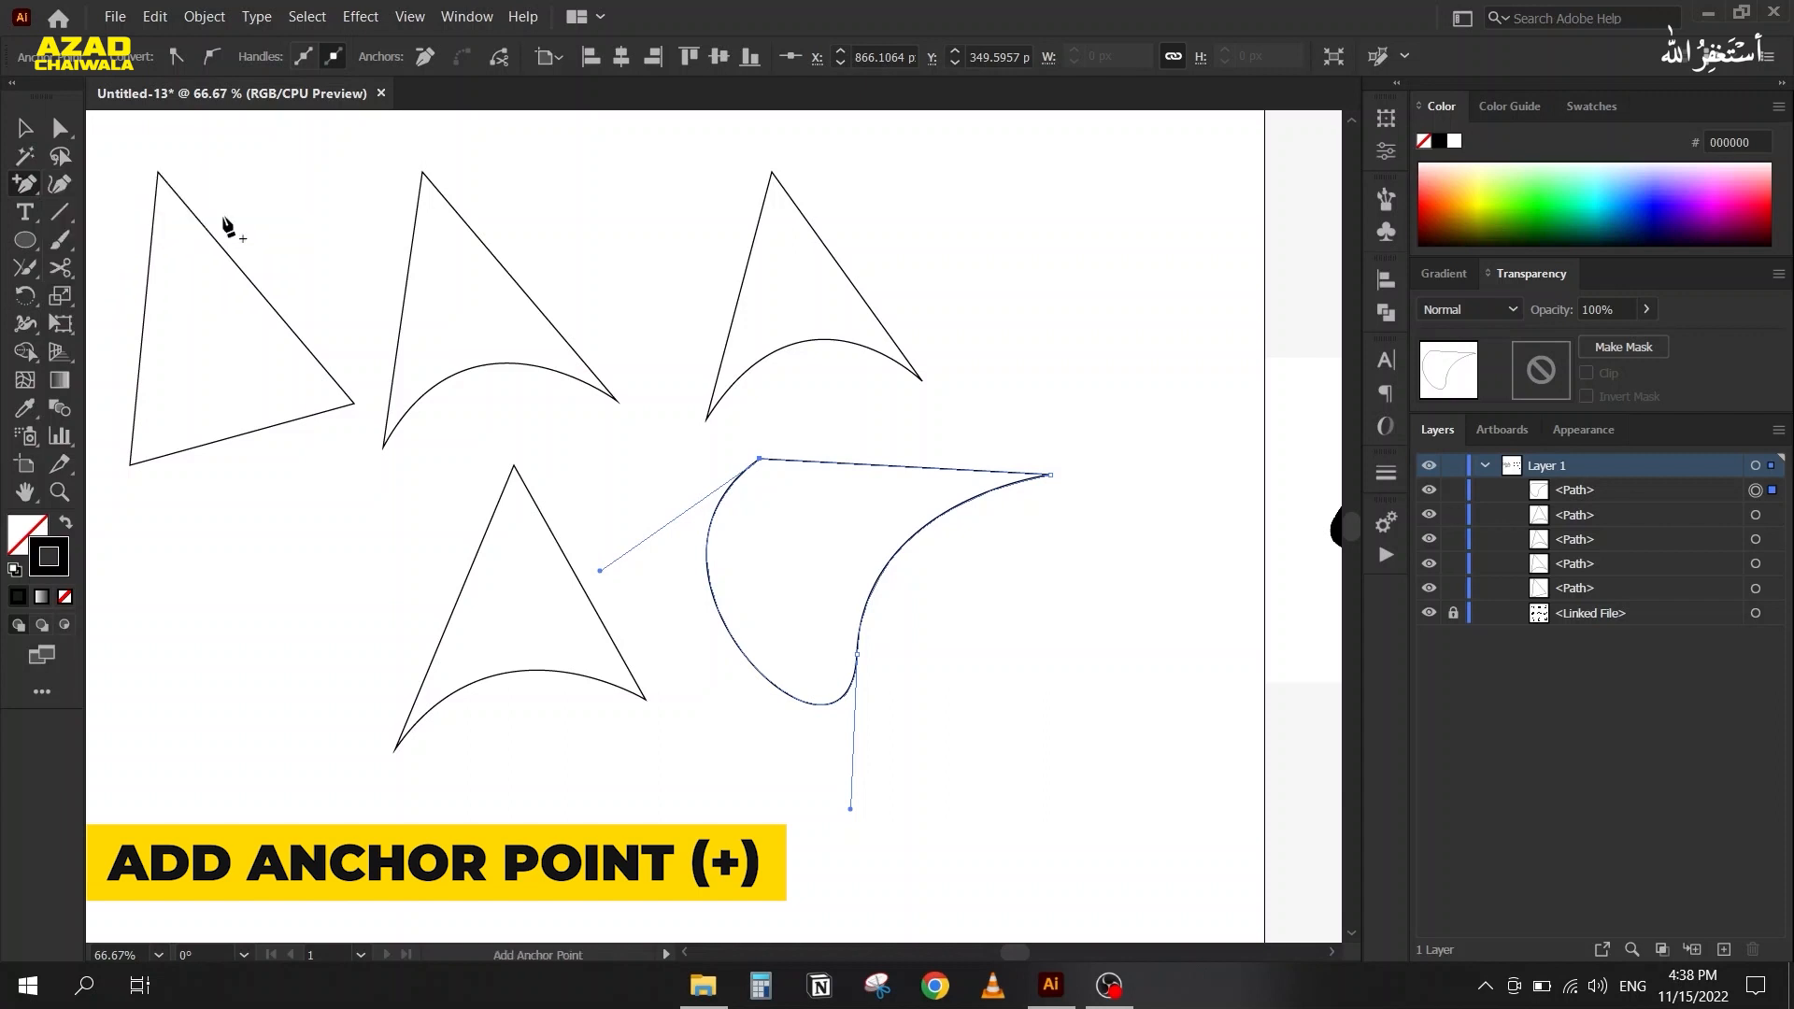
click(496, 259)
click(546, 317)
click(407, 268)
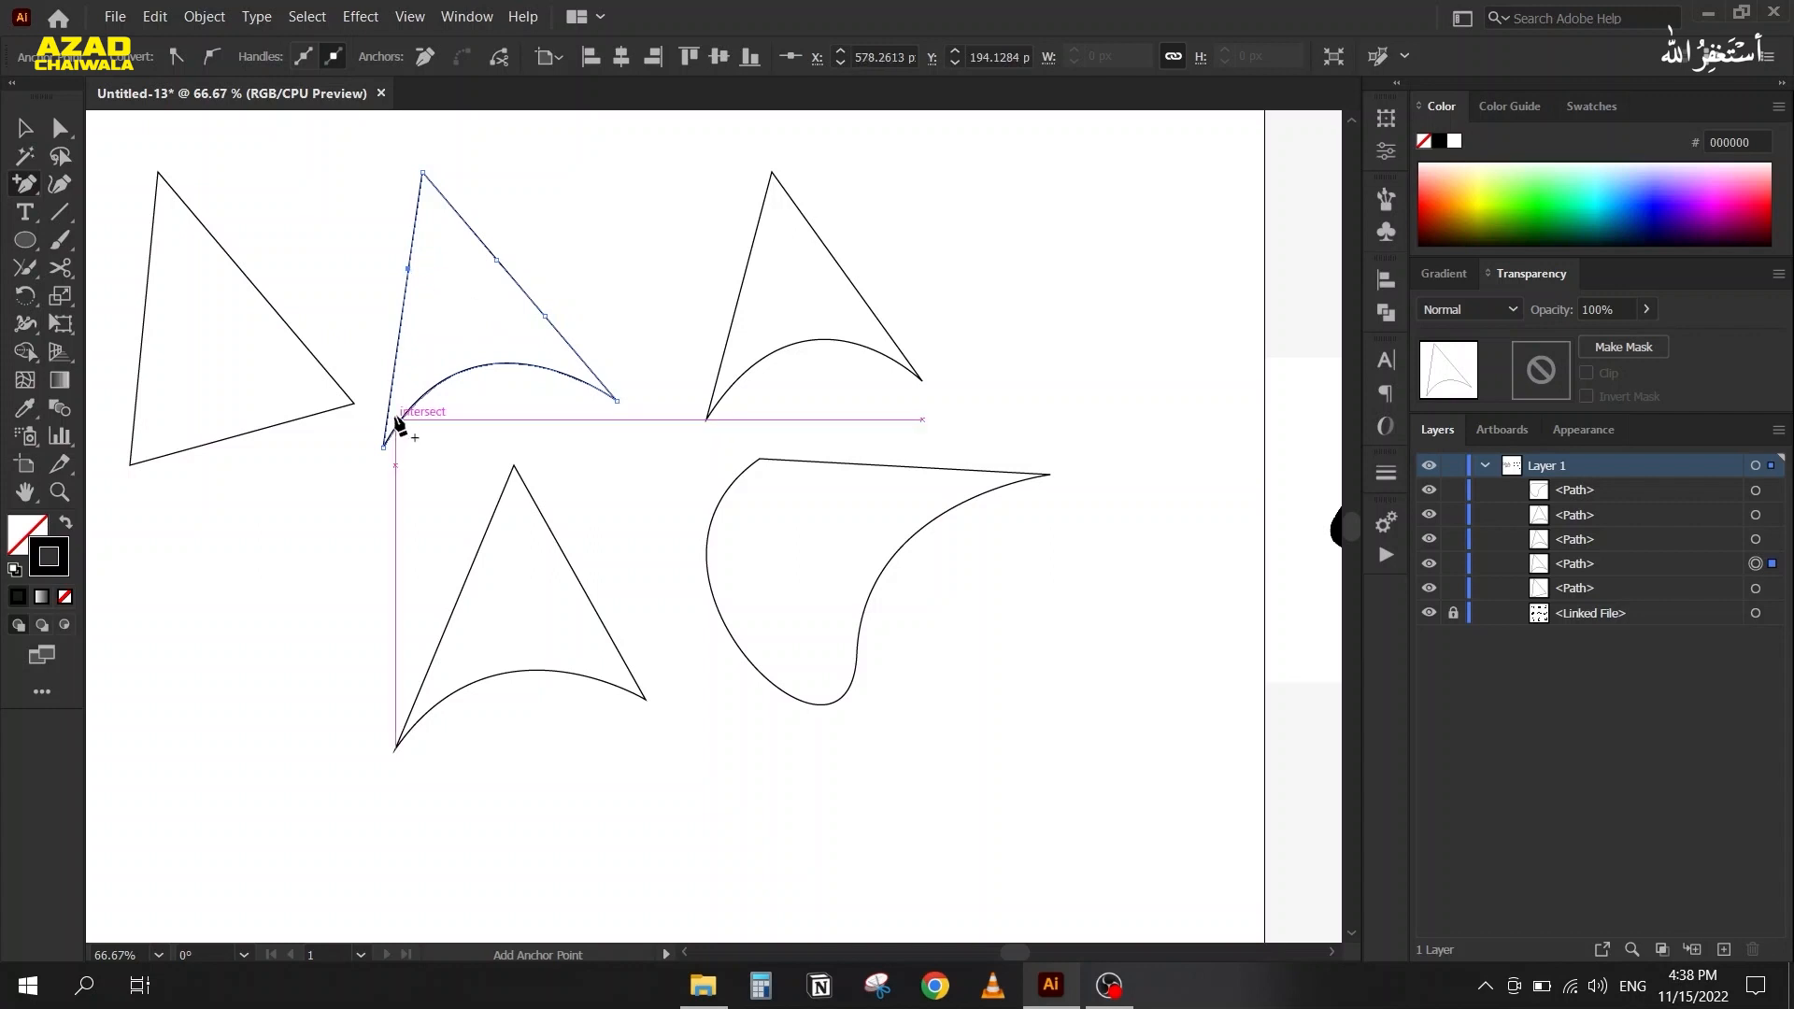
Move the upper added right-side point outward to about X 685, Y 147 px and the left-side point inward to about X 604, Y 203 px
click(61, 133)
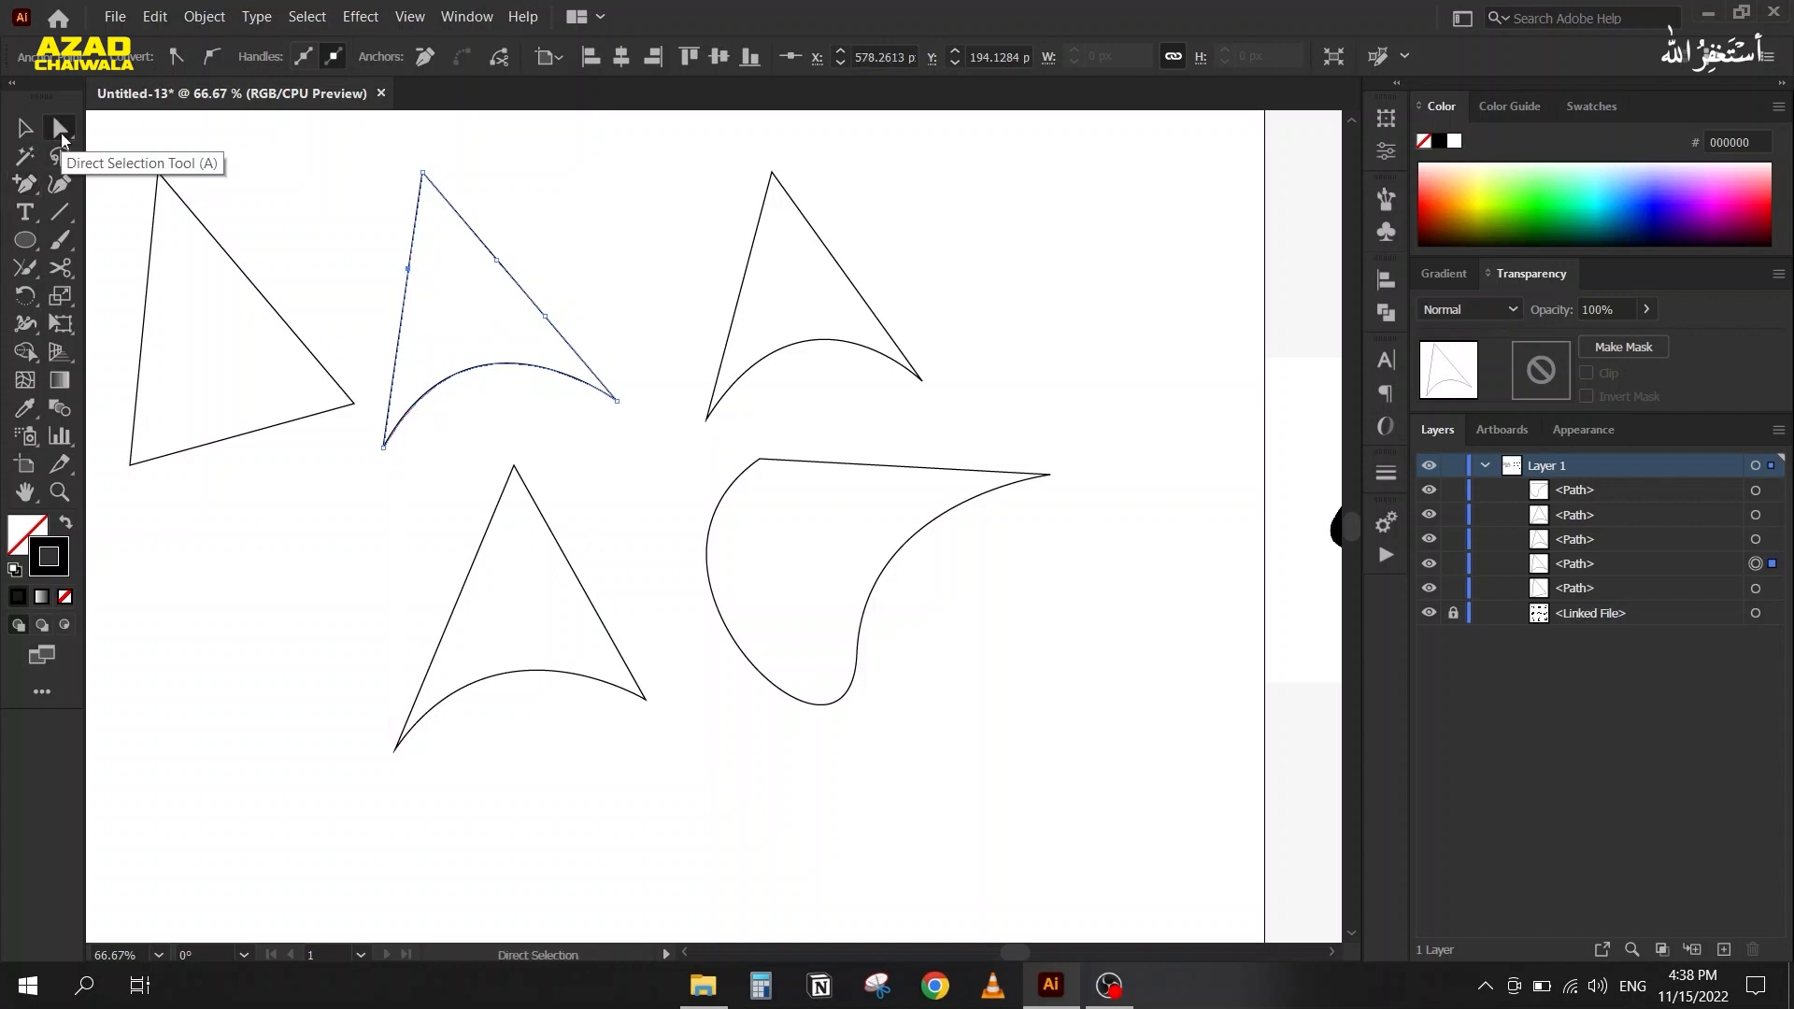
click(495, 260)
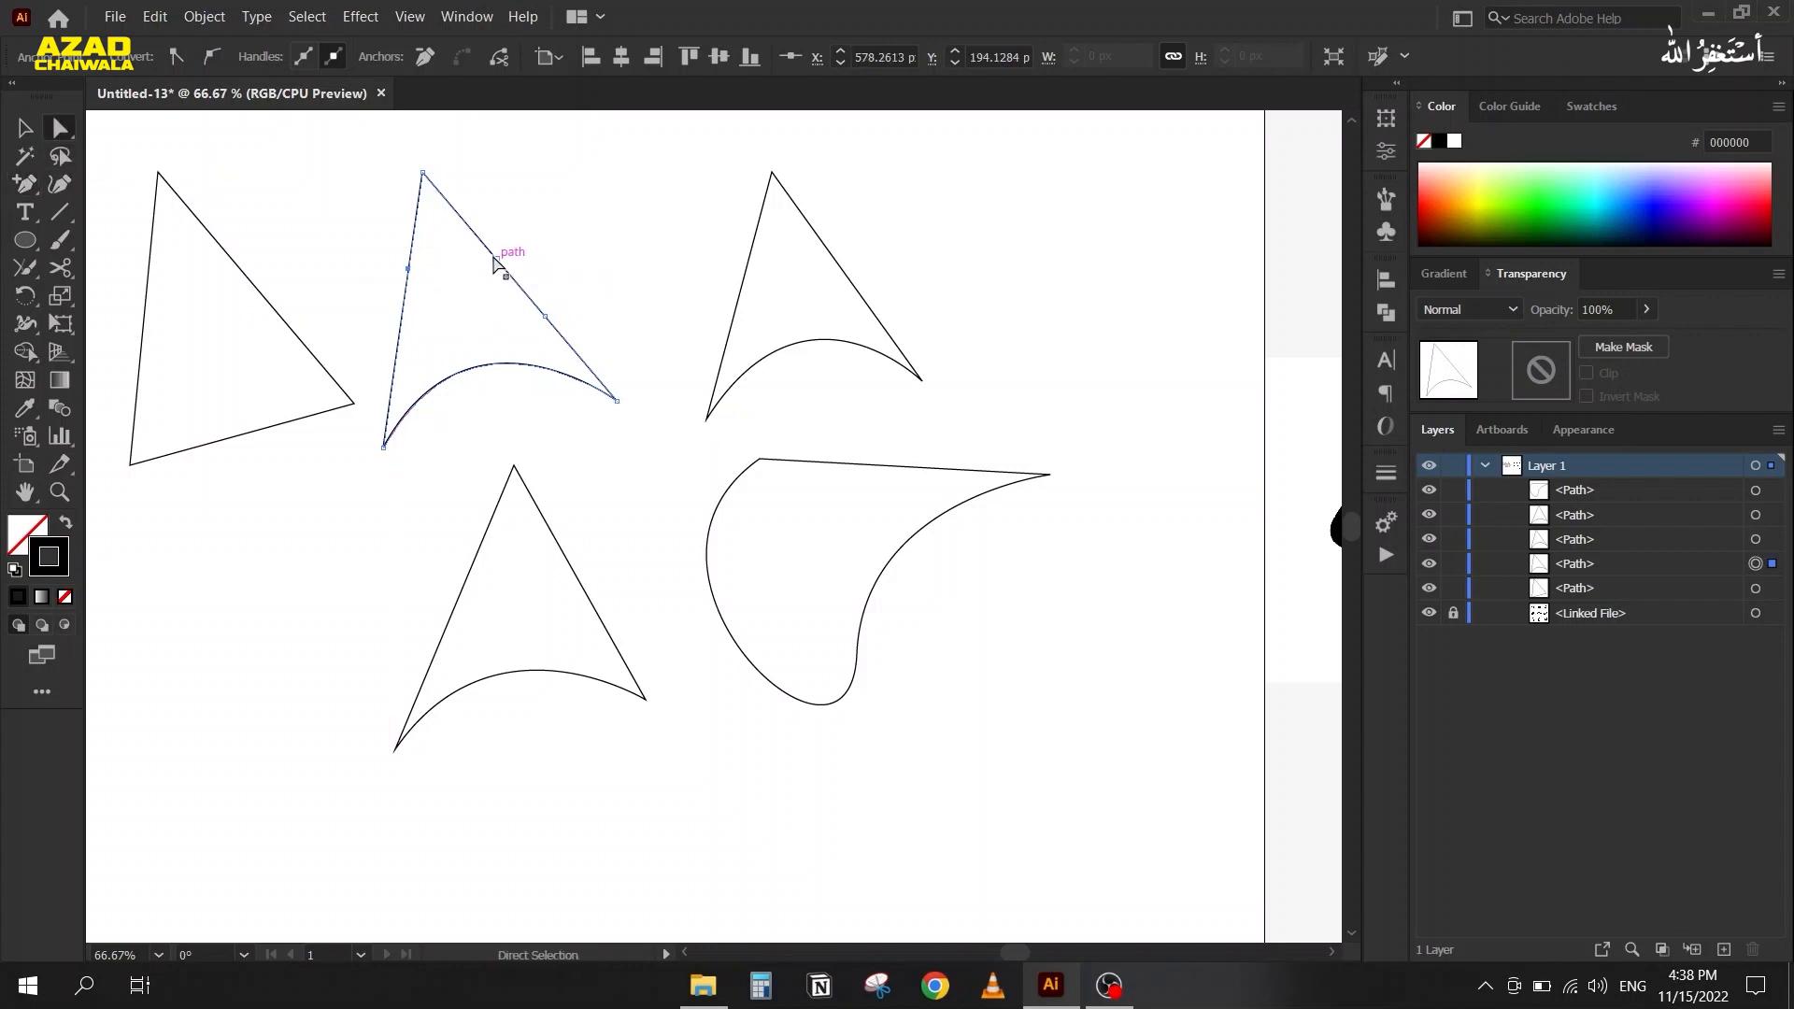
drag(495, 260, 537, 212)
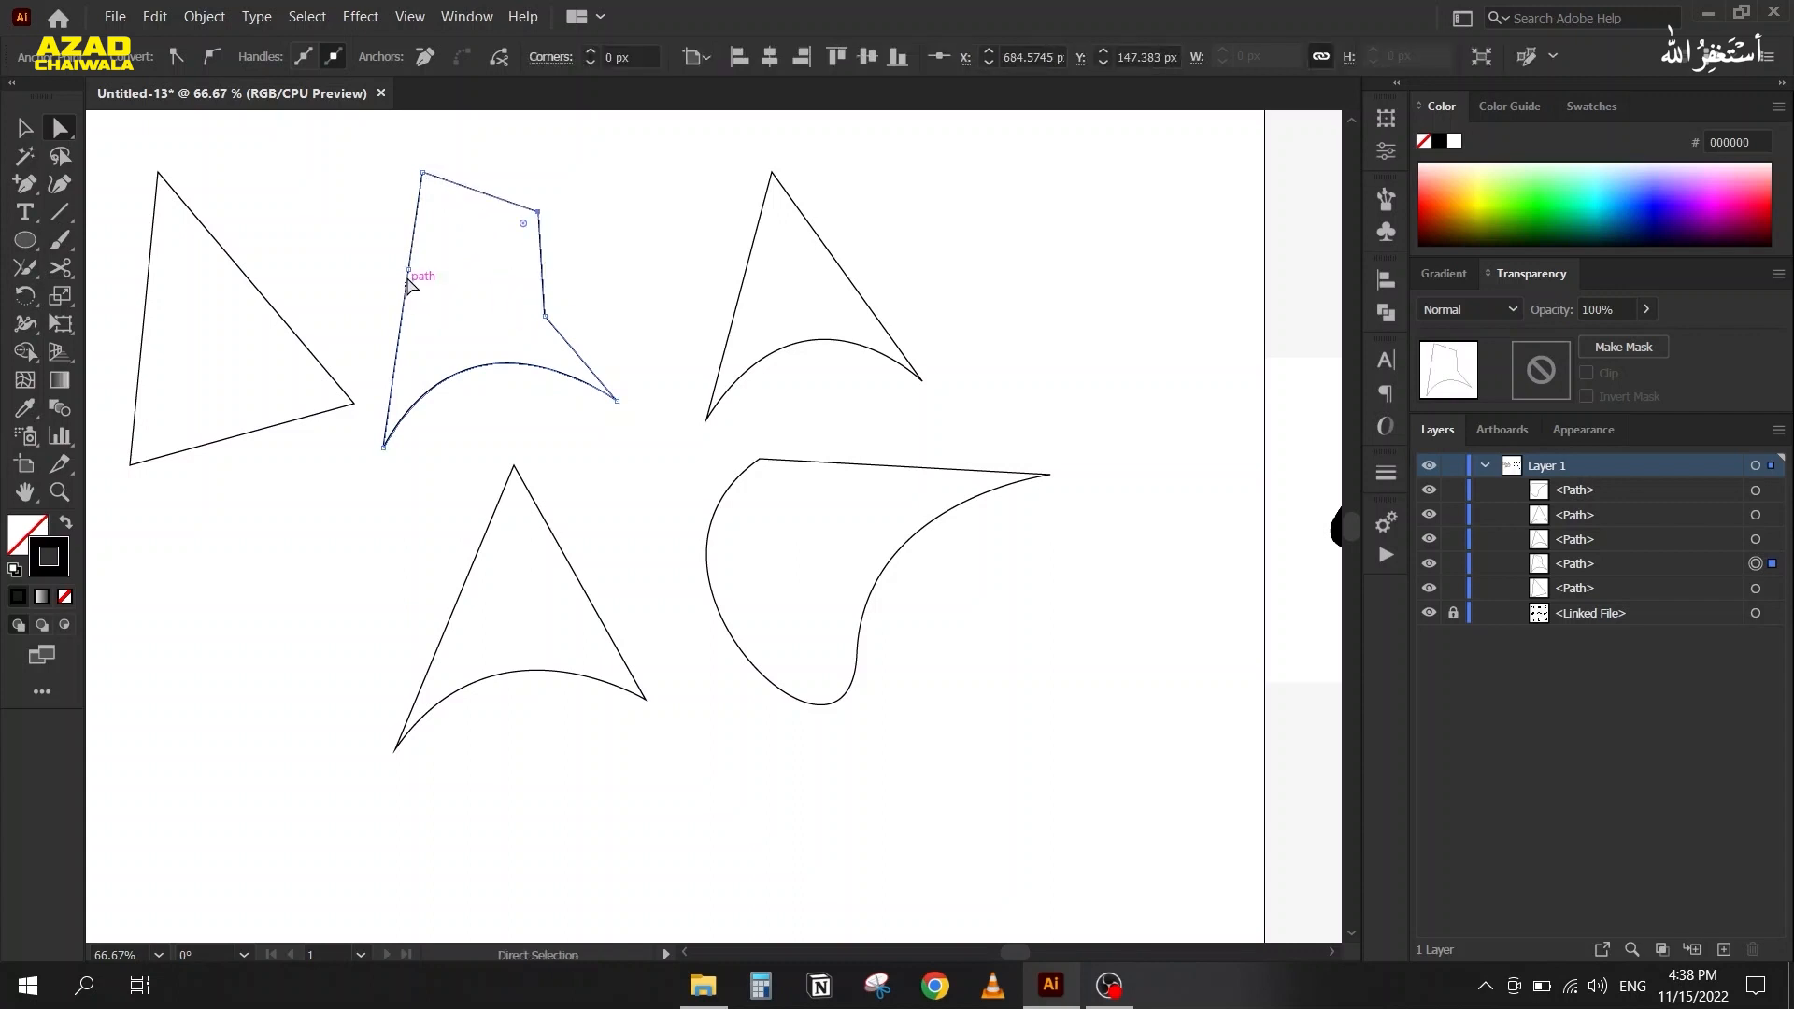
drag(408, 271, 440, 278)
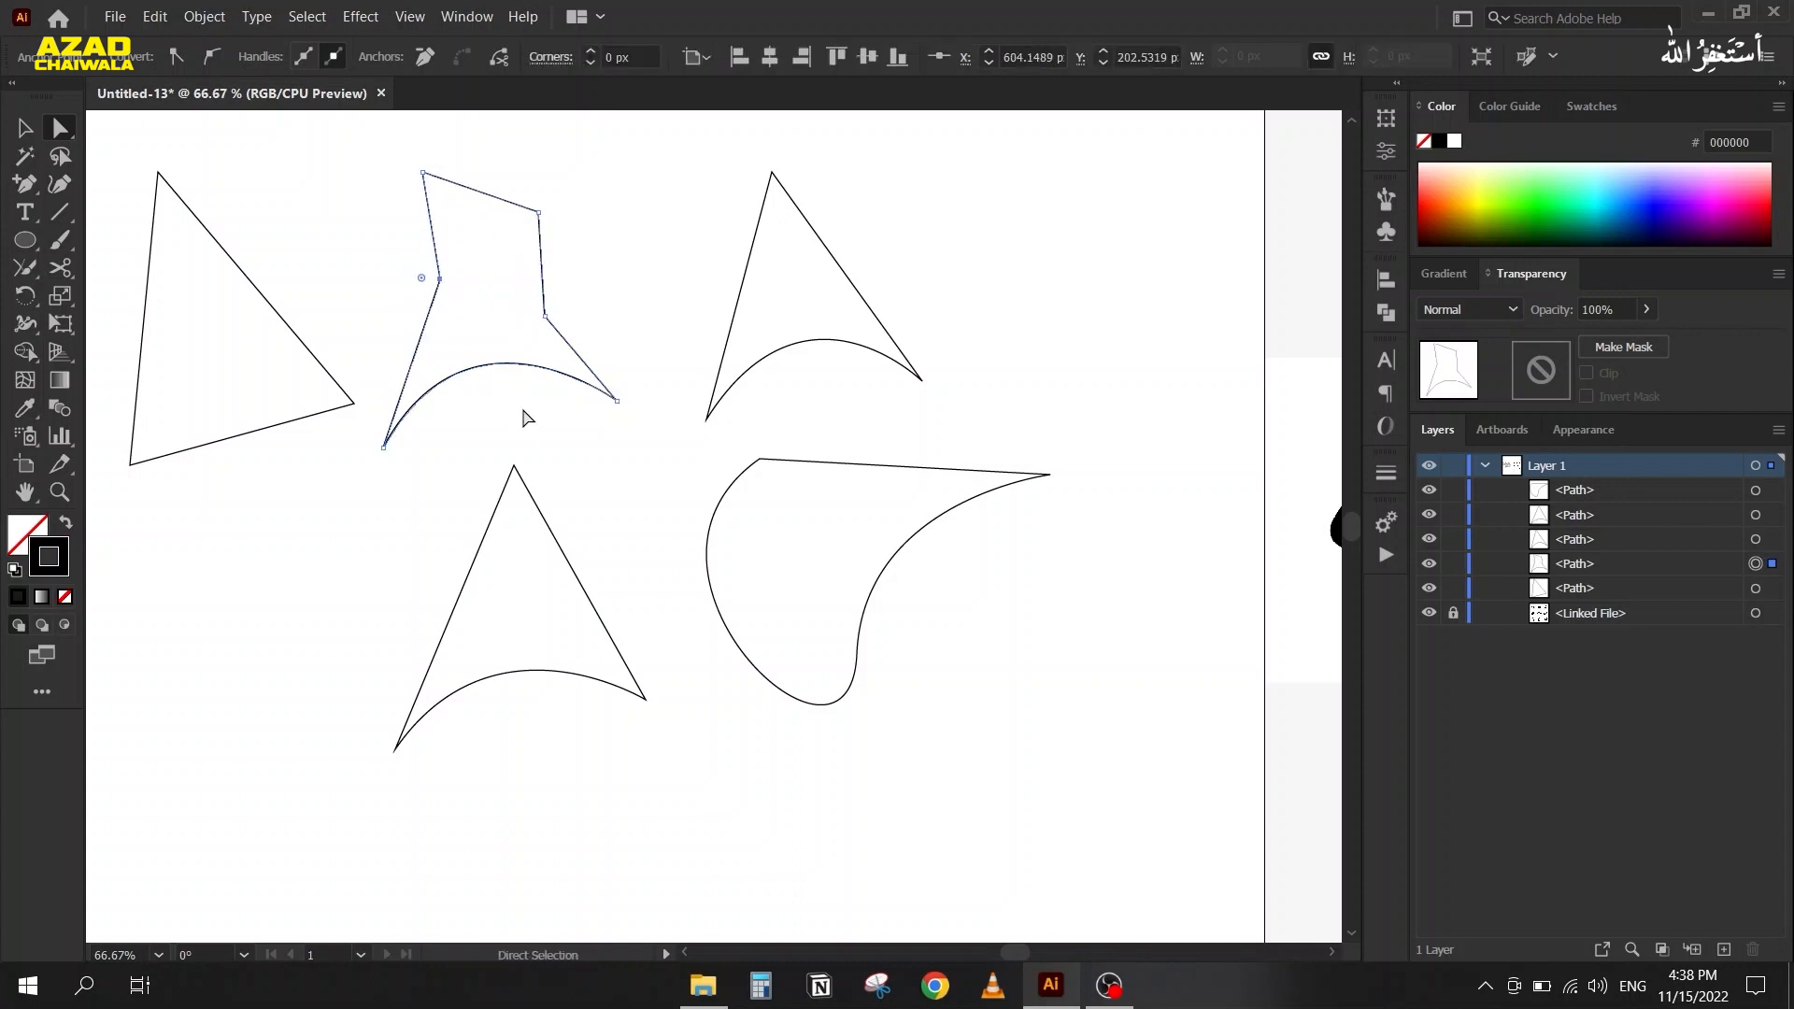
Delete the three added anchor points from the curved-bottom shape beside the triangle
drag(25, 185, 93, 245)
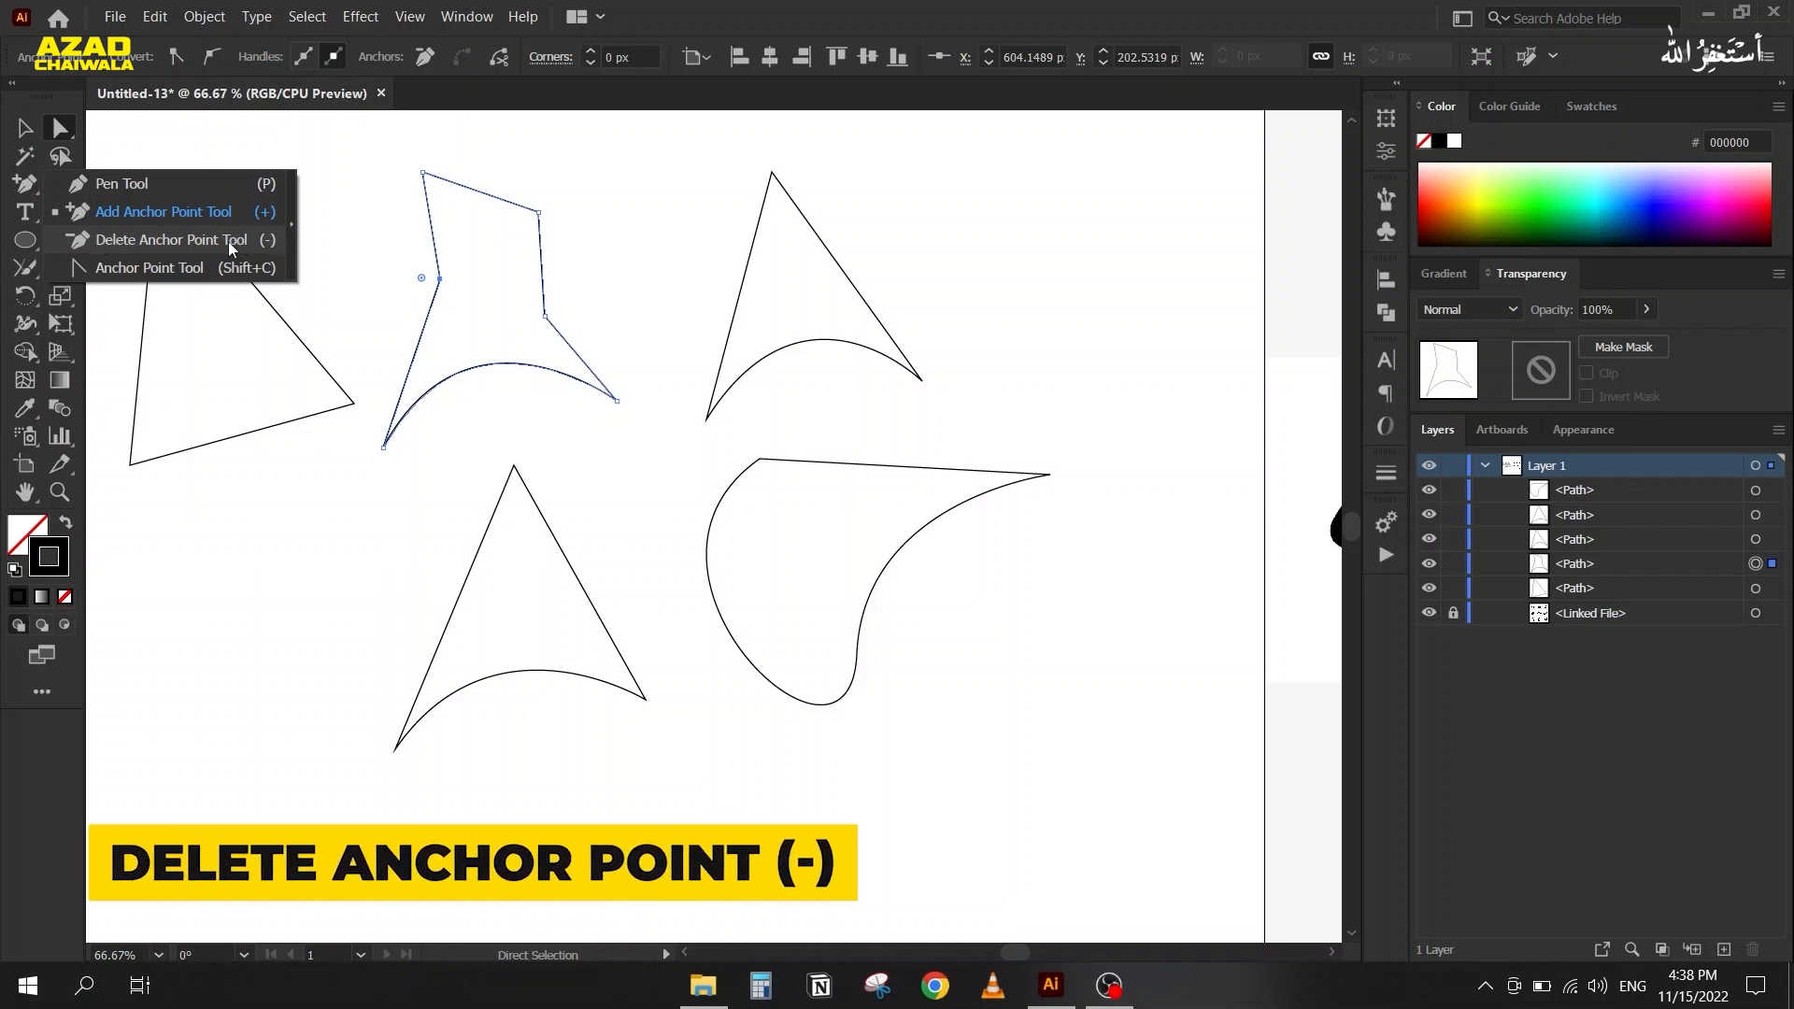
drag(230, 247, 232, 248)
click(439, 277)
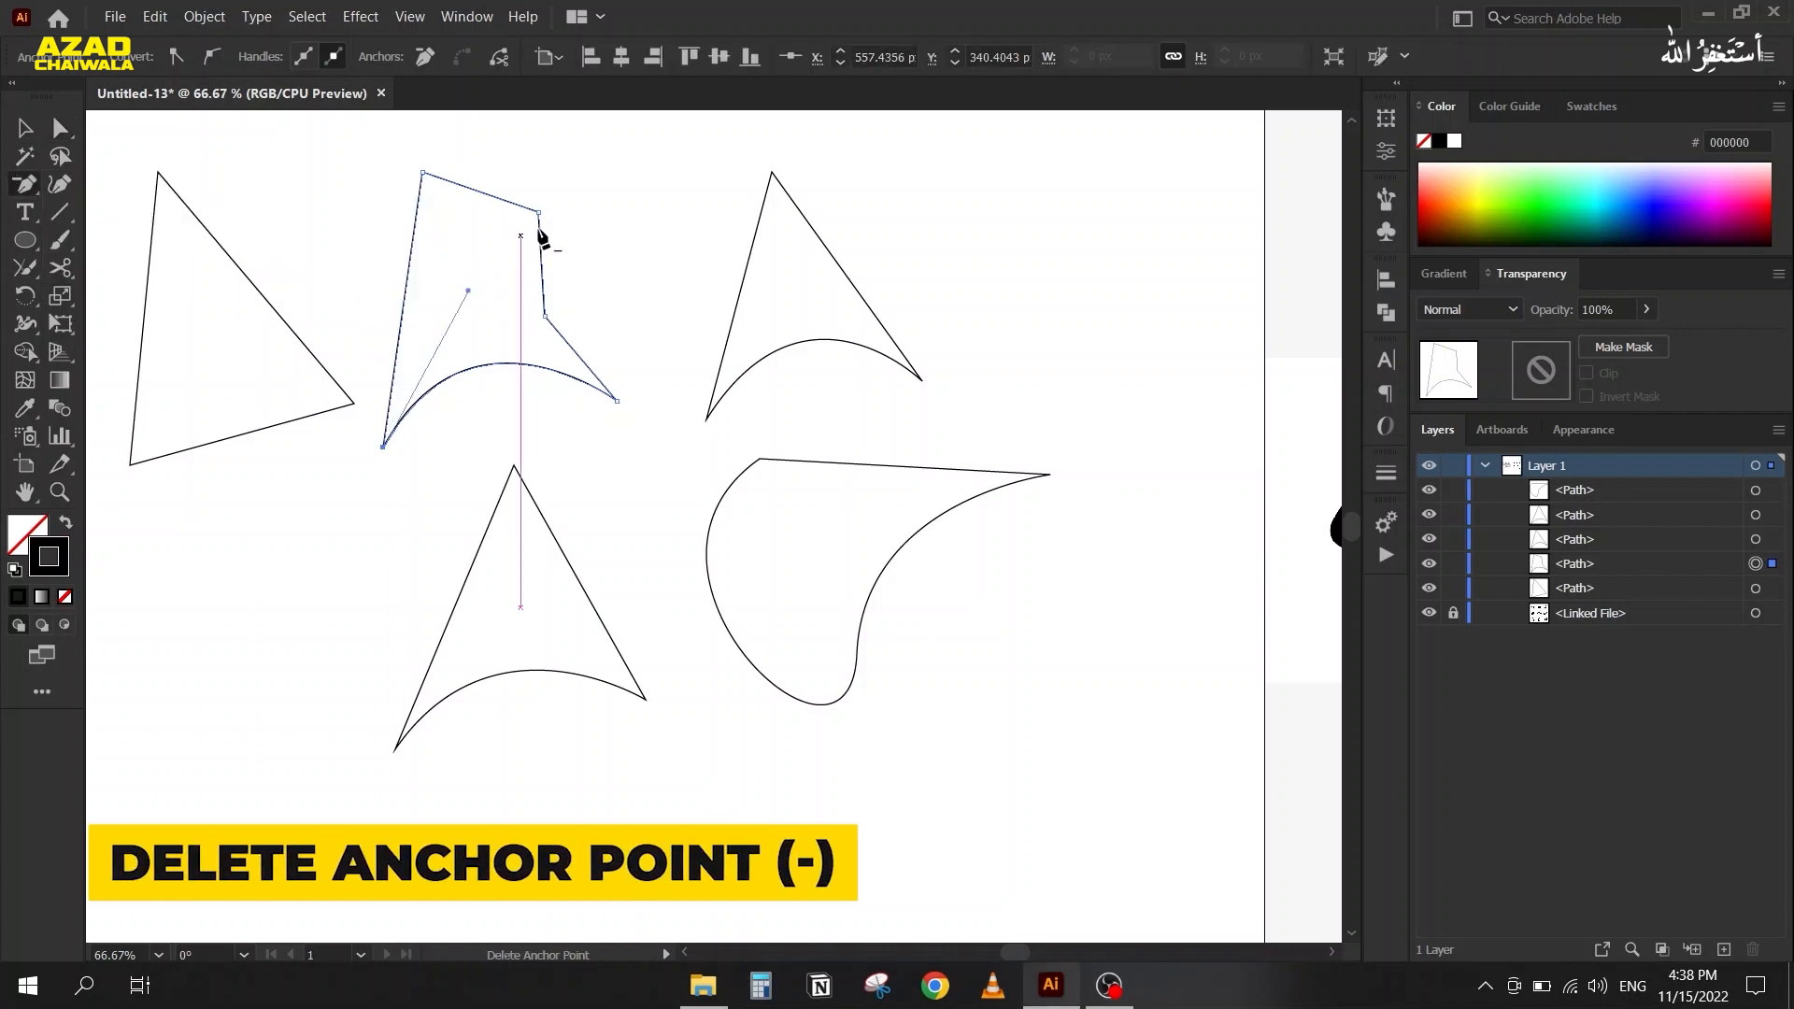
click(538, 214)
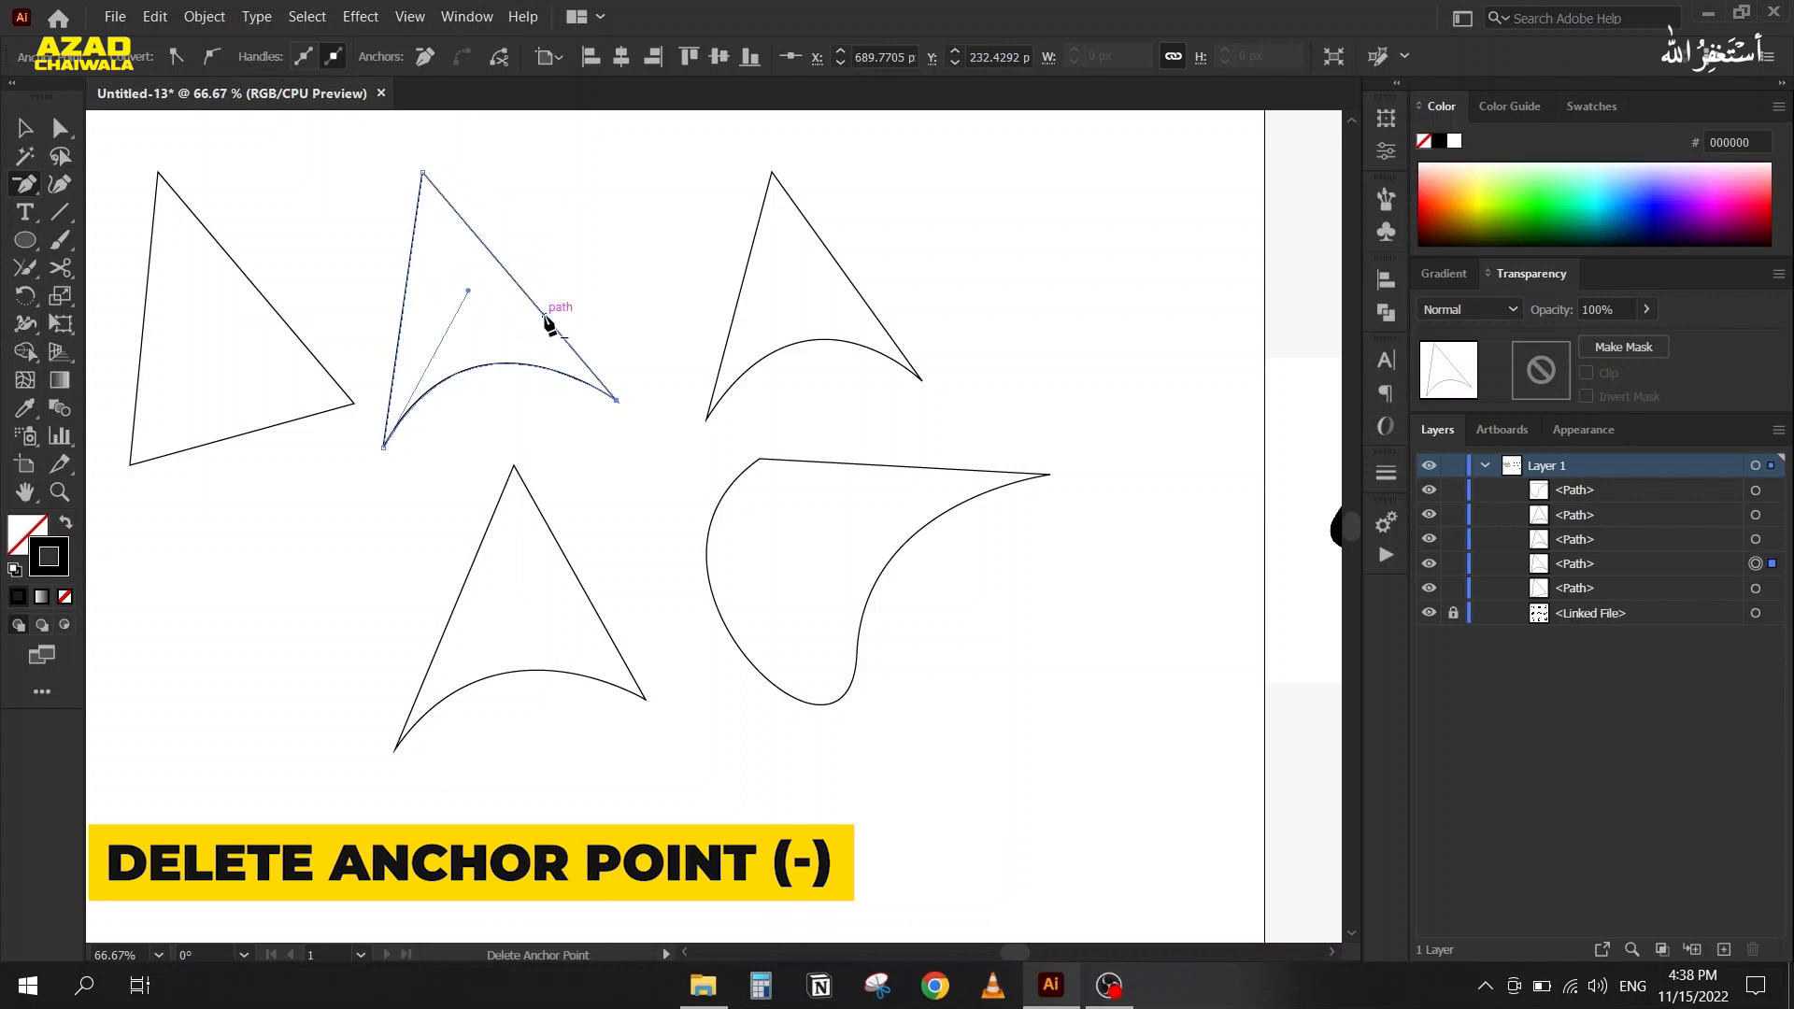
Convert that shape's top corner to a smooth point with handles, and back to a sharp corner with the Anchor Point tool
click(23, 185)
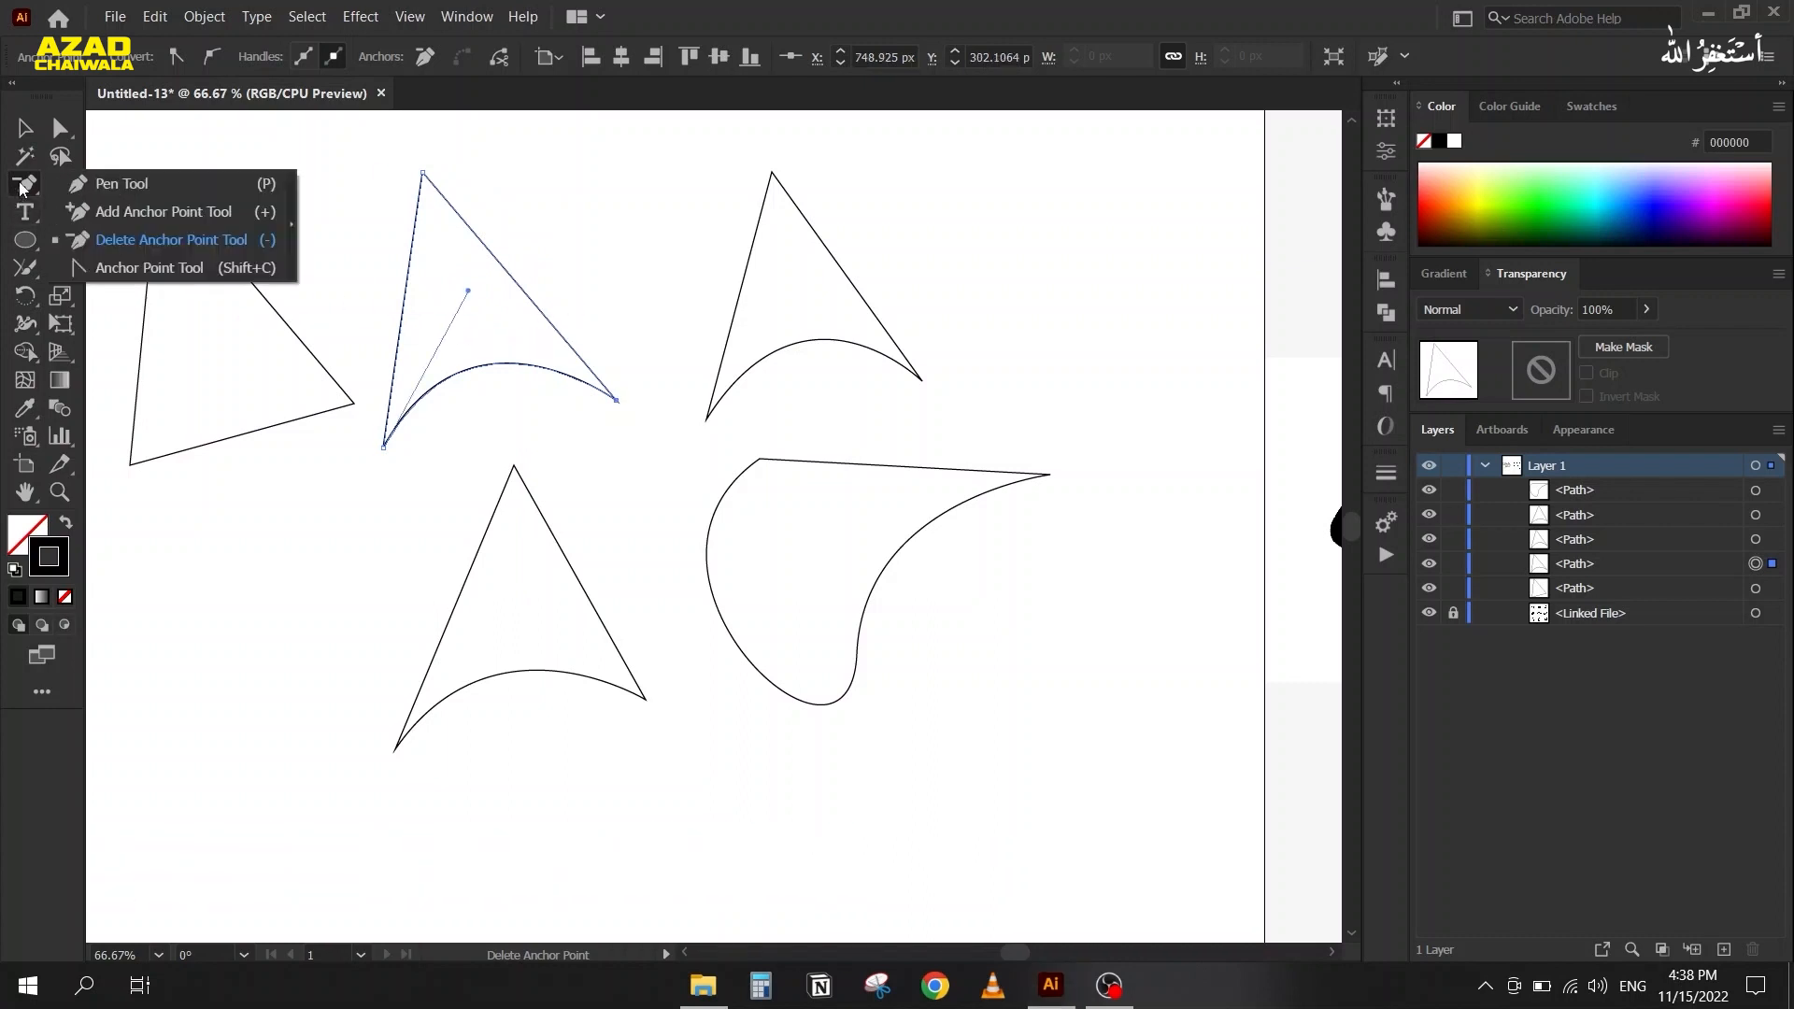
click(97, 267)
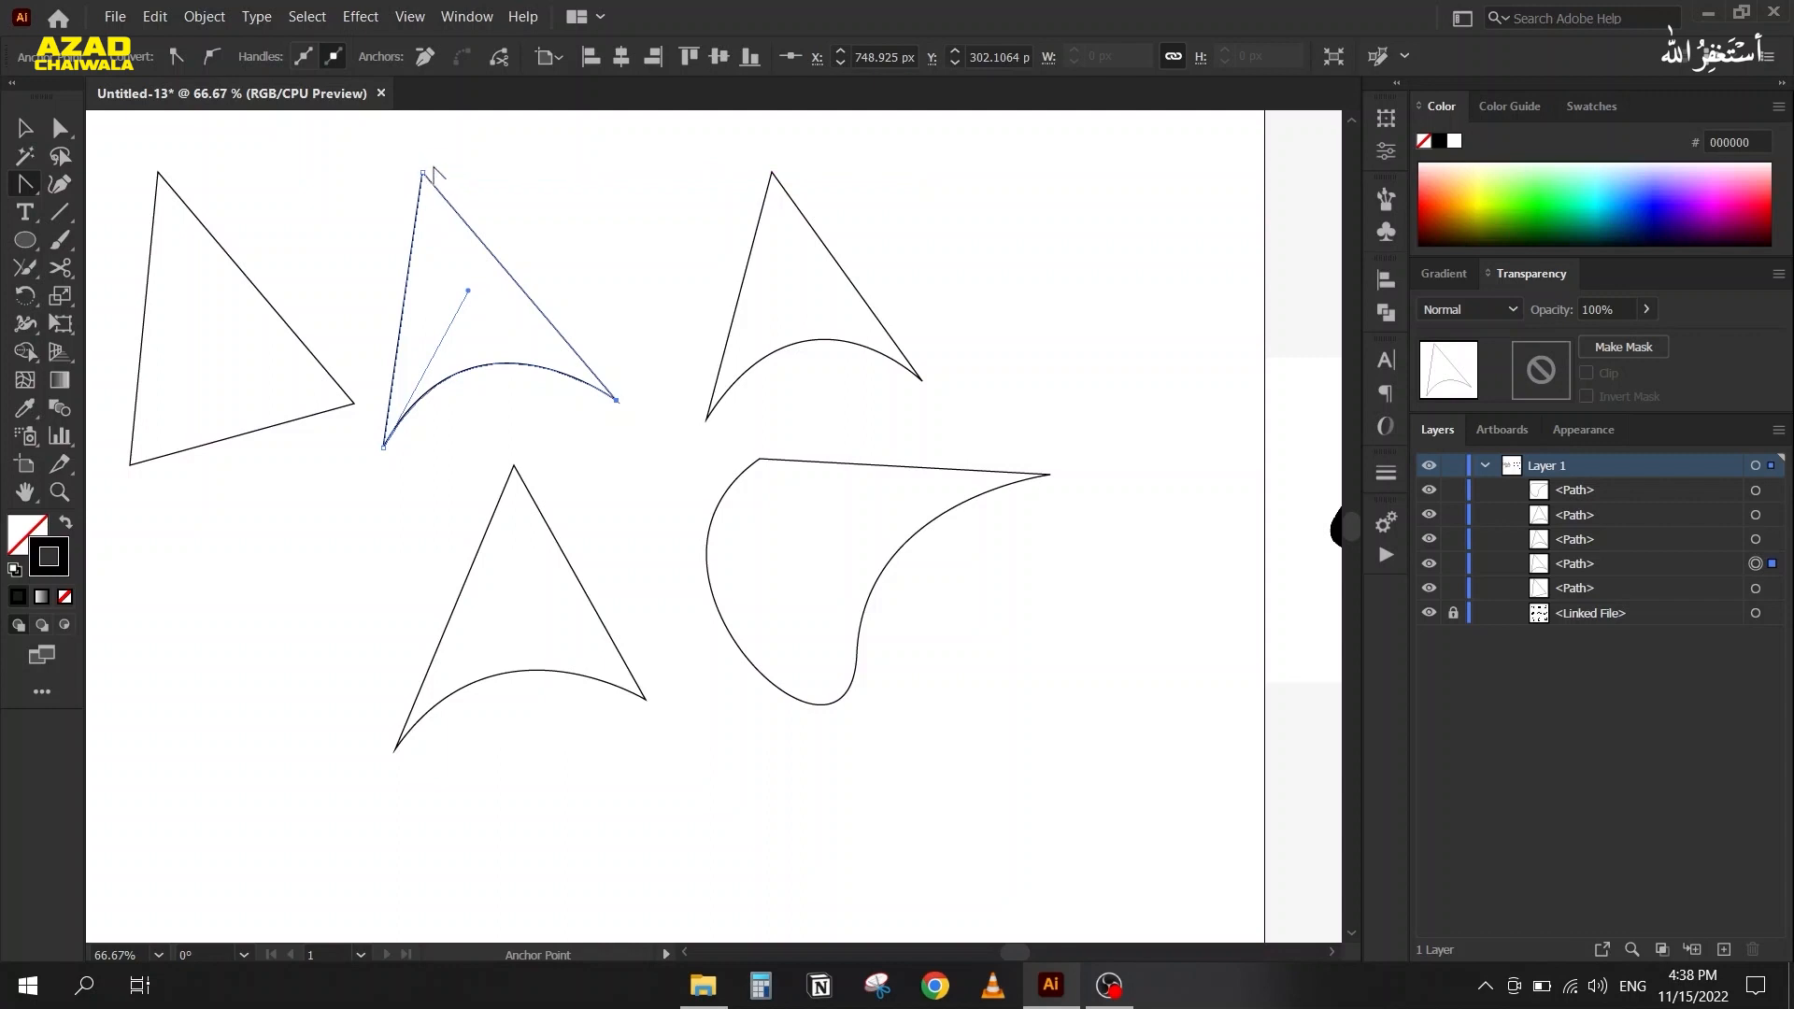
drag(423, 172, 544, 150)
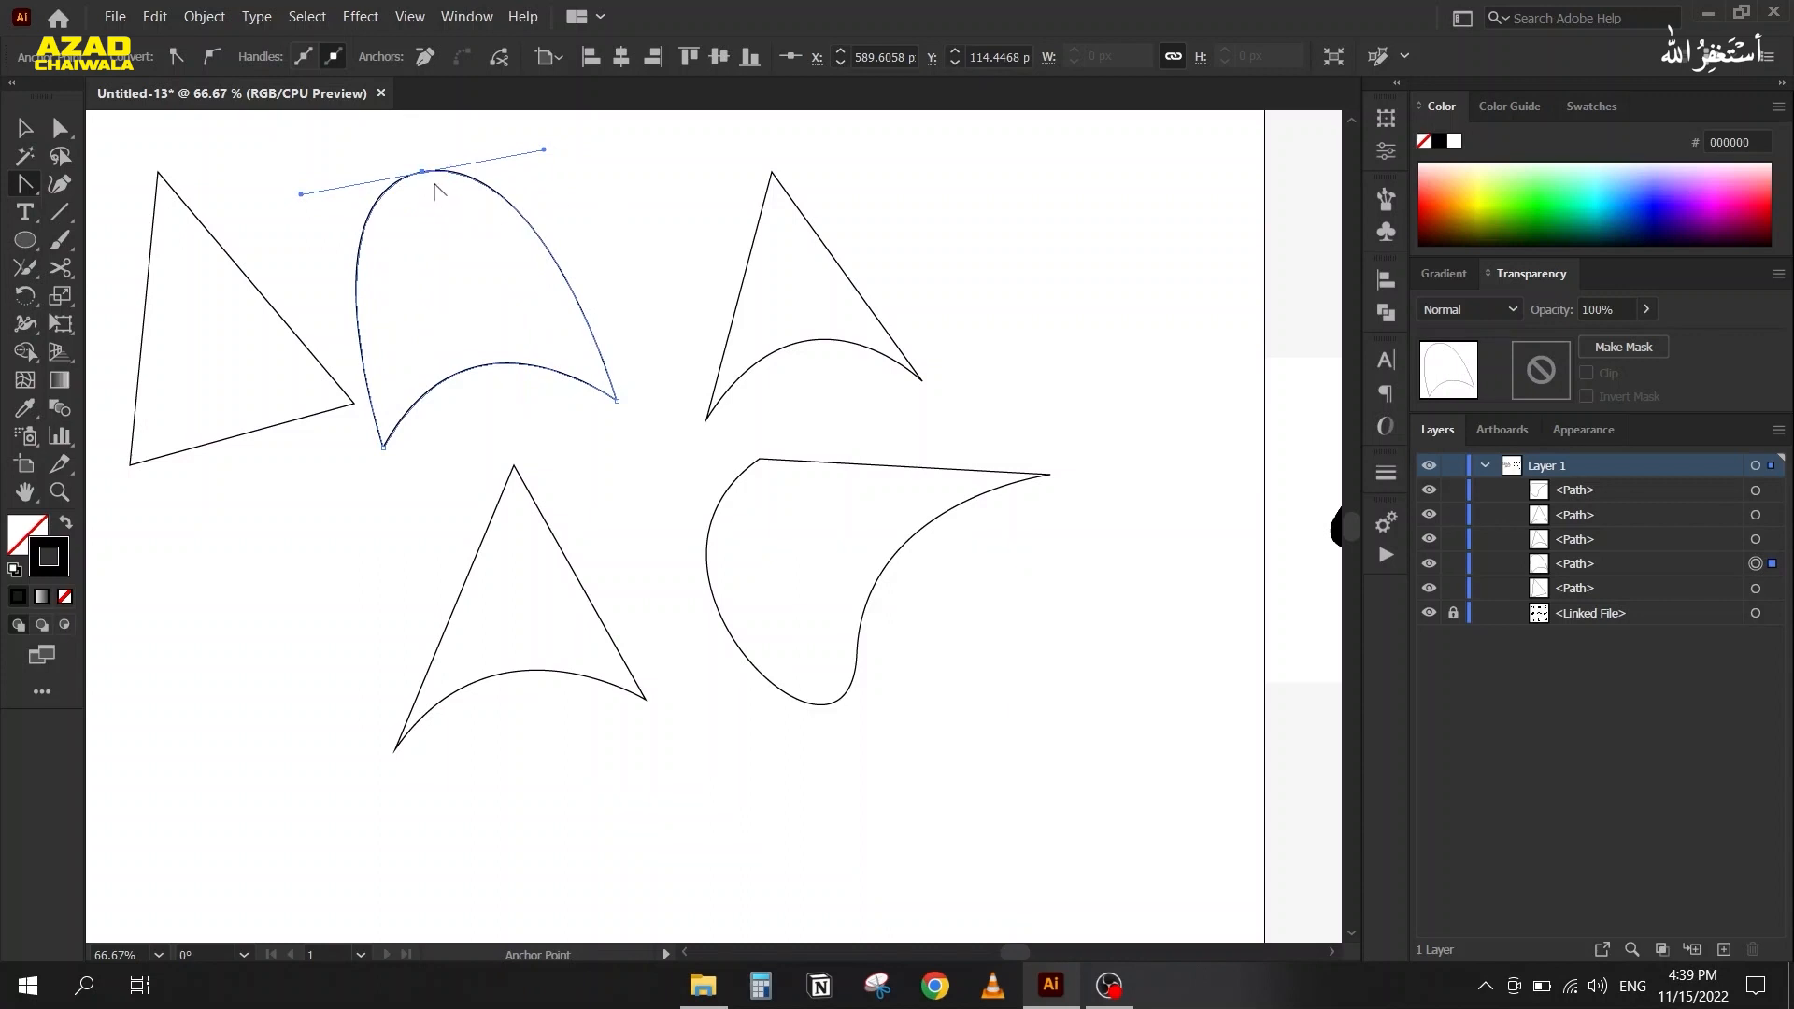
click(422, 172)
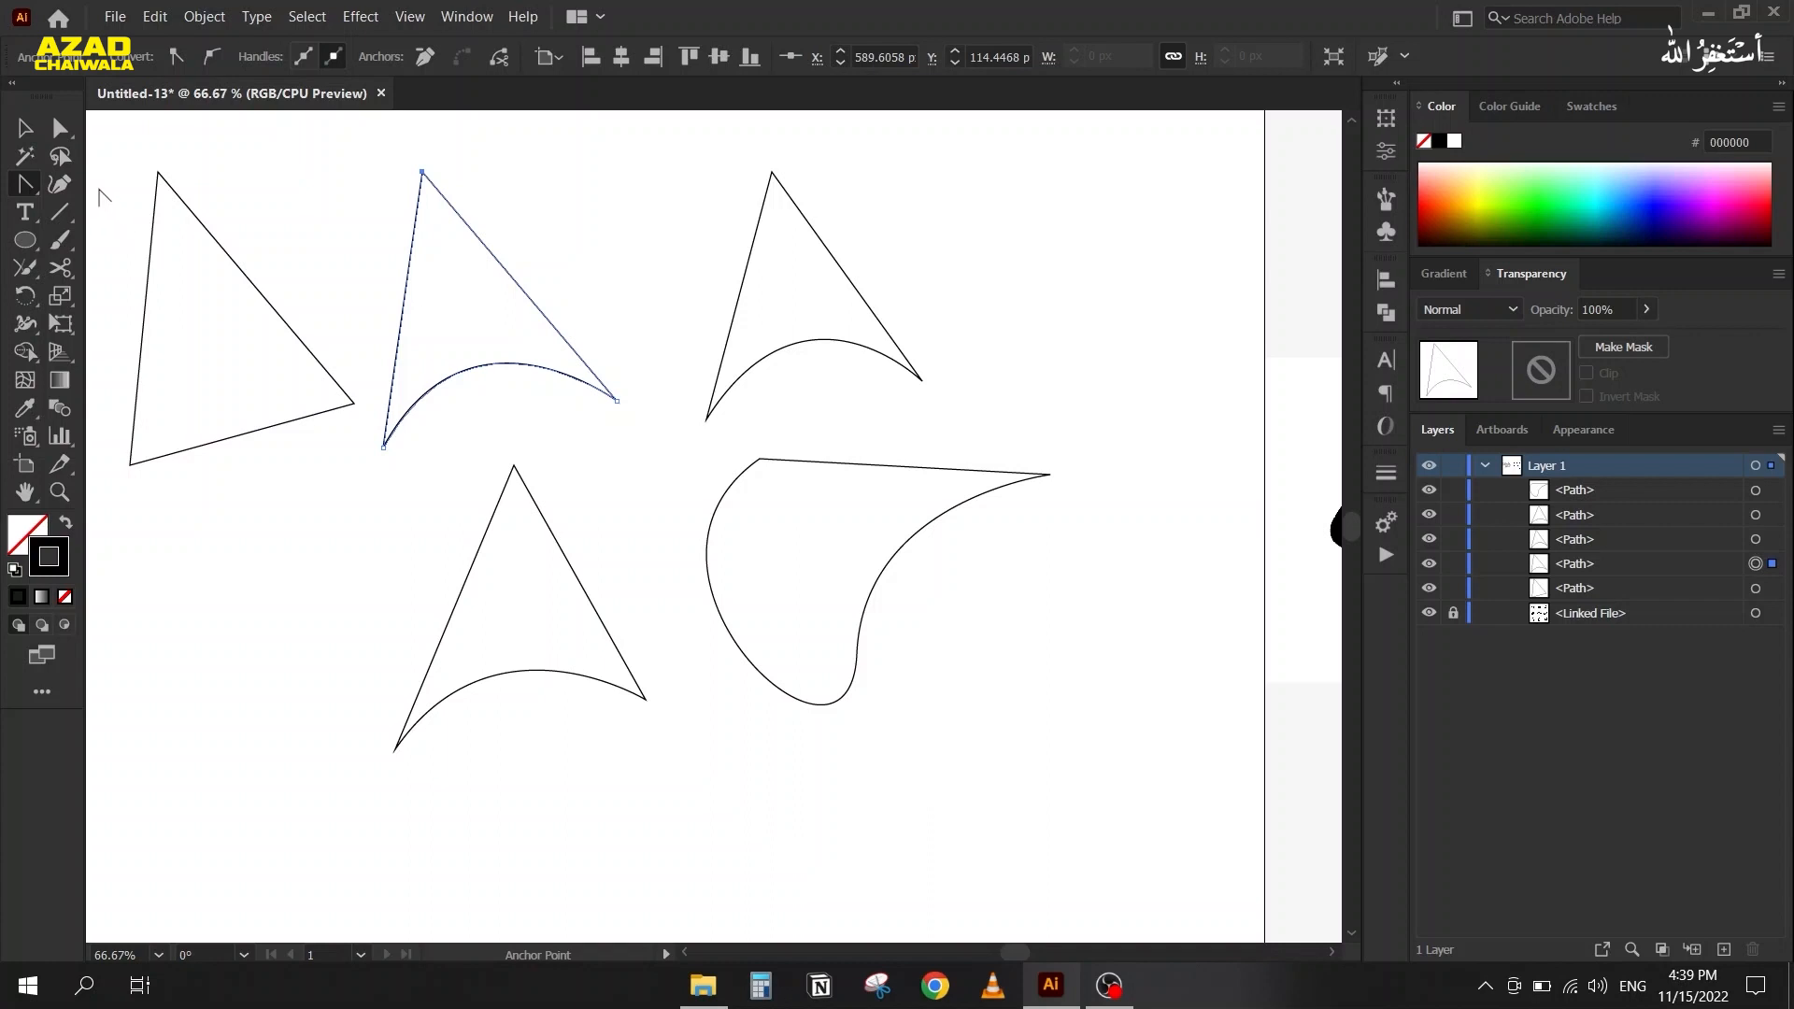
Select all the practice shapes on the artboard and delete them
key(v)
drag(185, 149, 807, 685)
key(Delete)
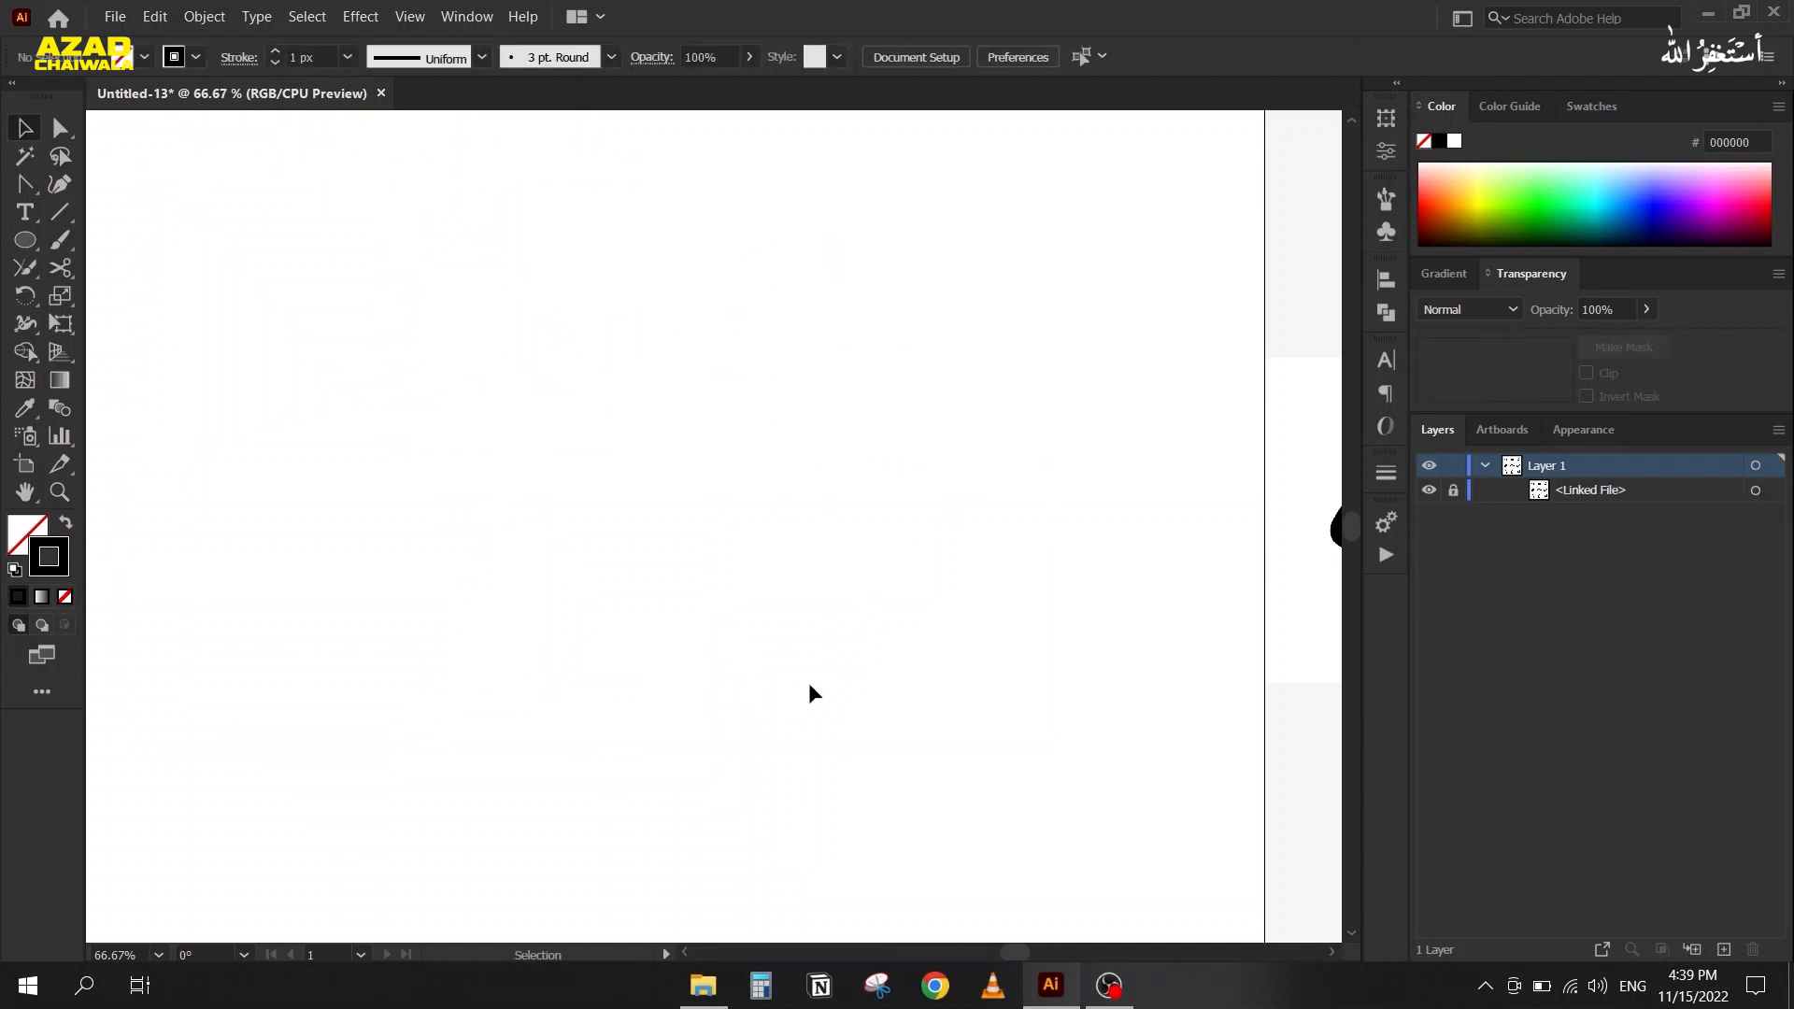
Draw a closed curved shape with the Pen tool, with smooth points at about X 865, Y 326 px and X 529, Y 299 px
key(p)
click(384, 206)
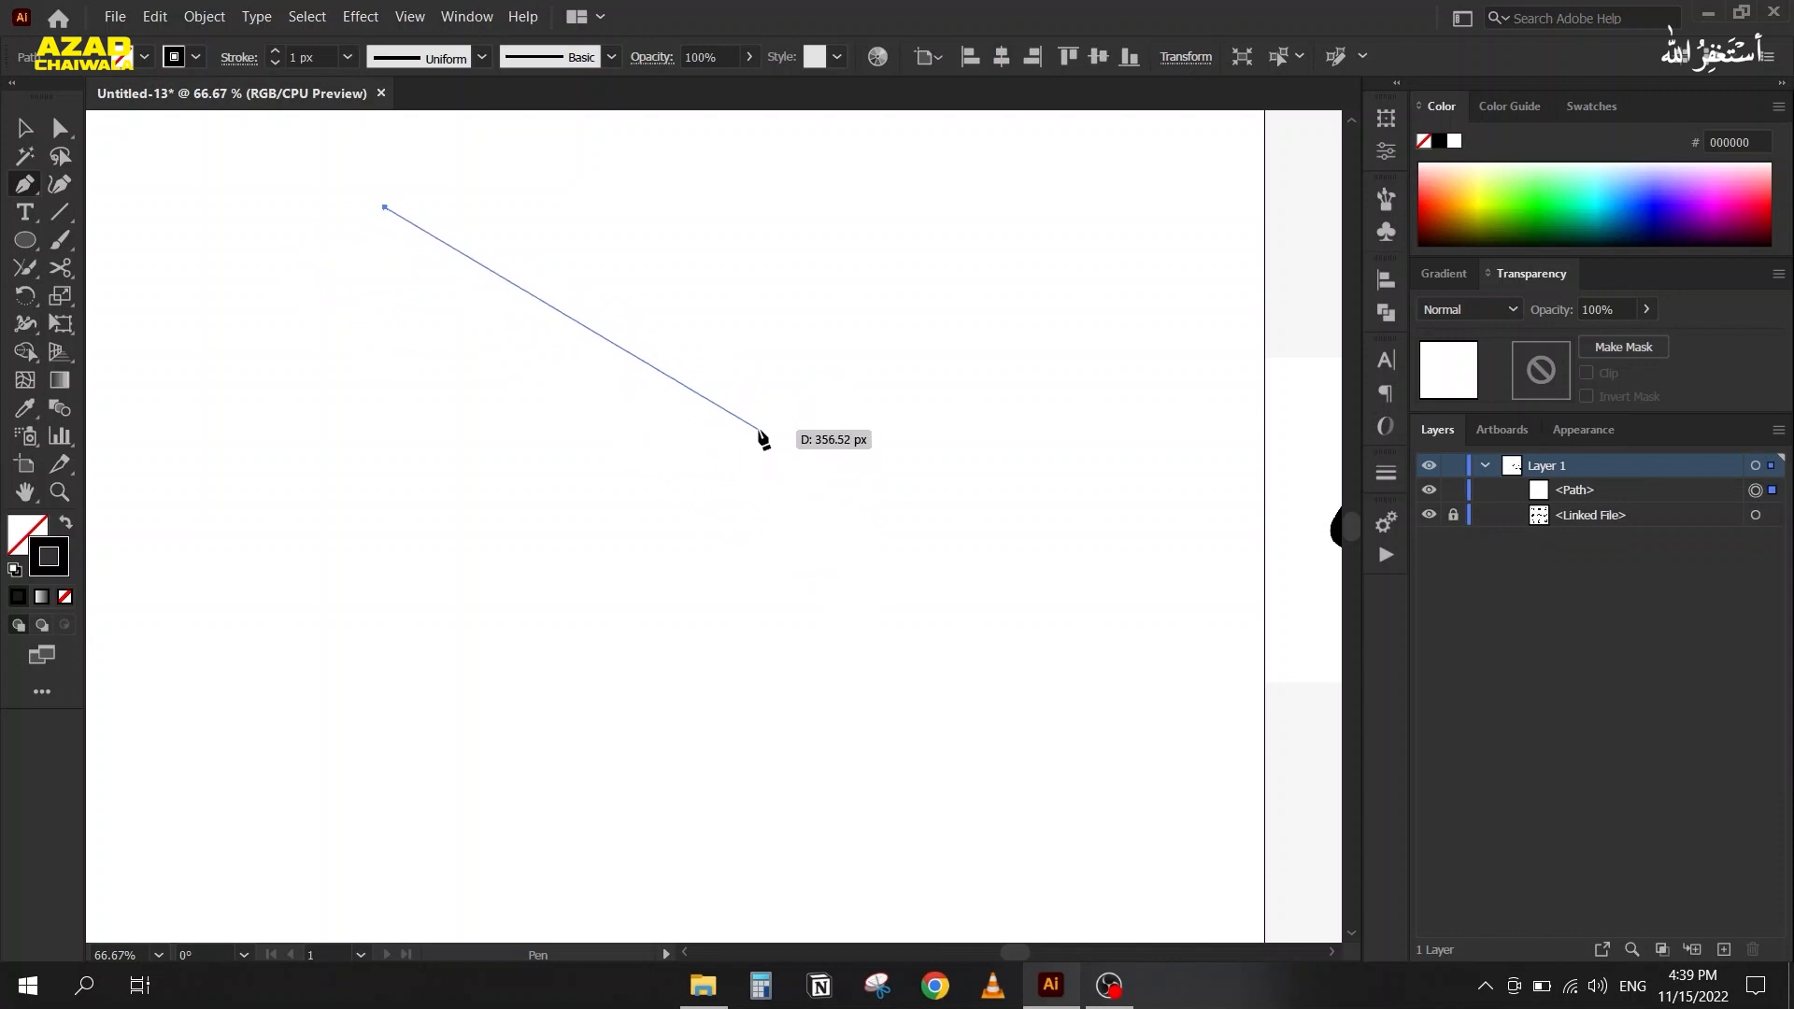
drag(758, 429, 876, 712)
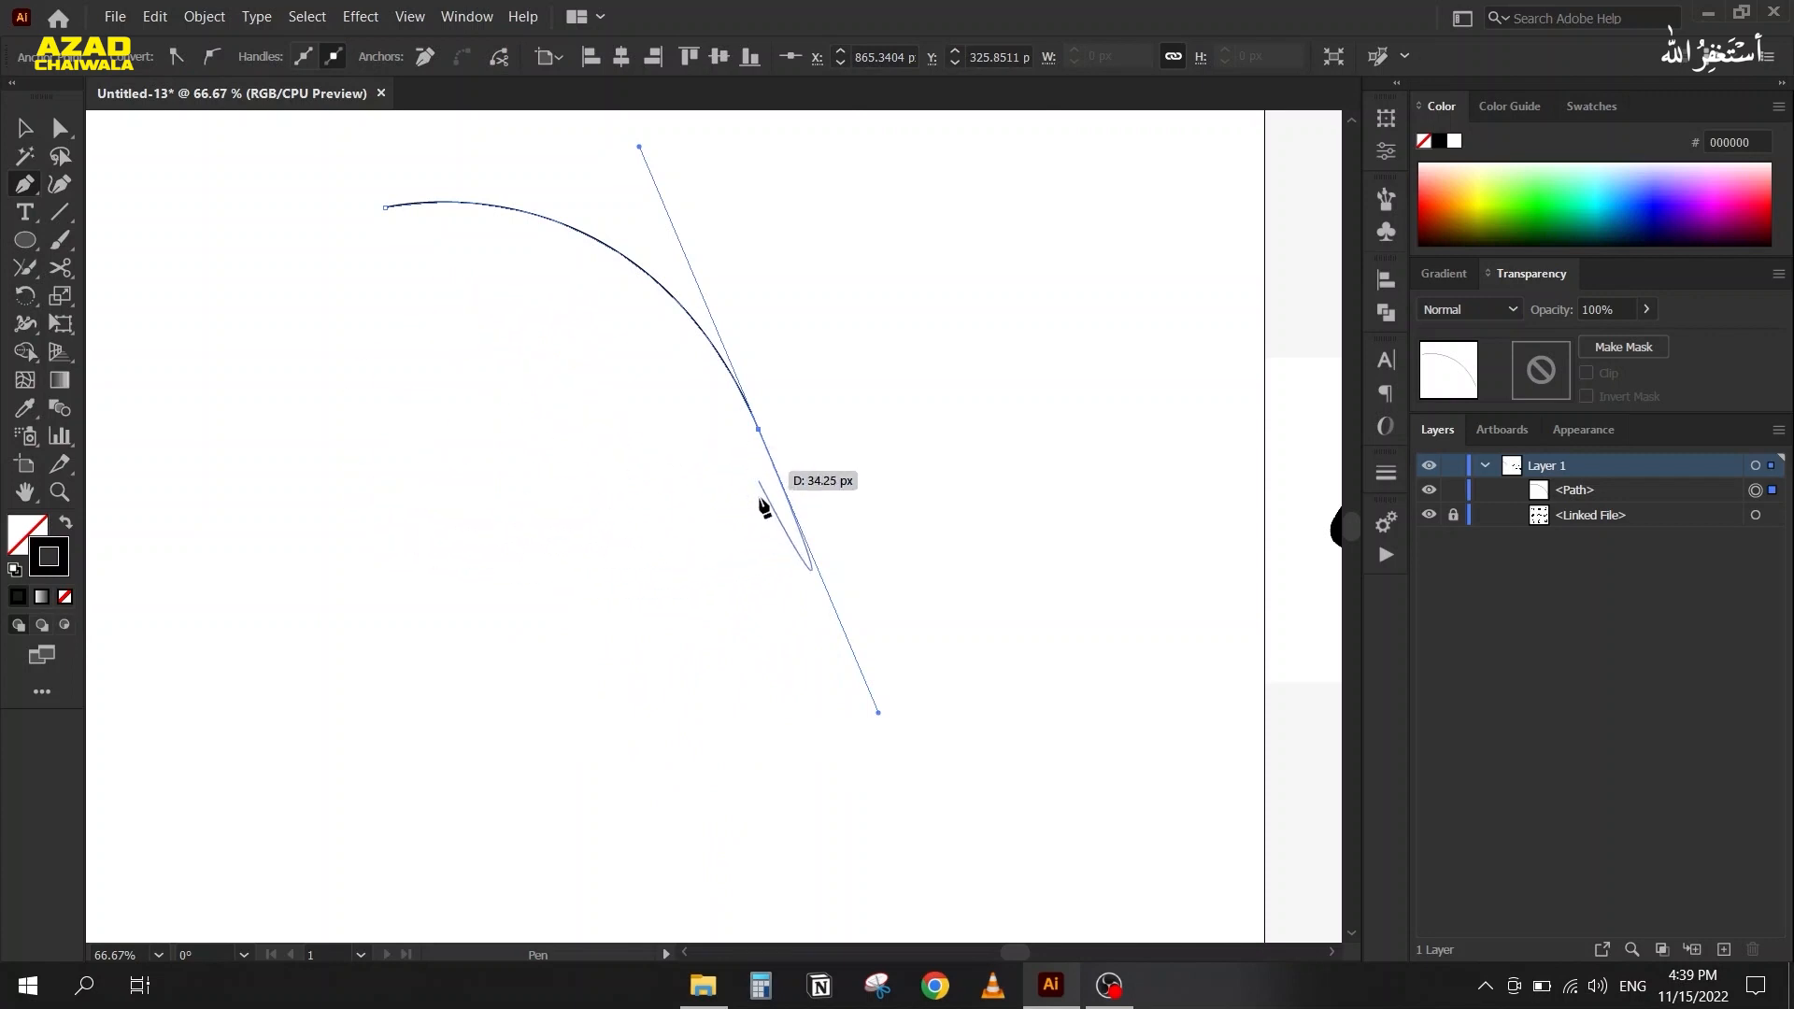
drag(348, 396, 191, 573)
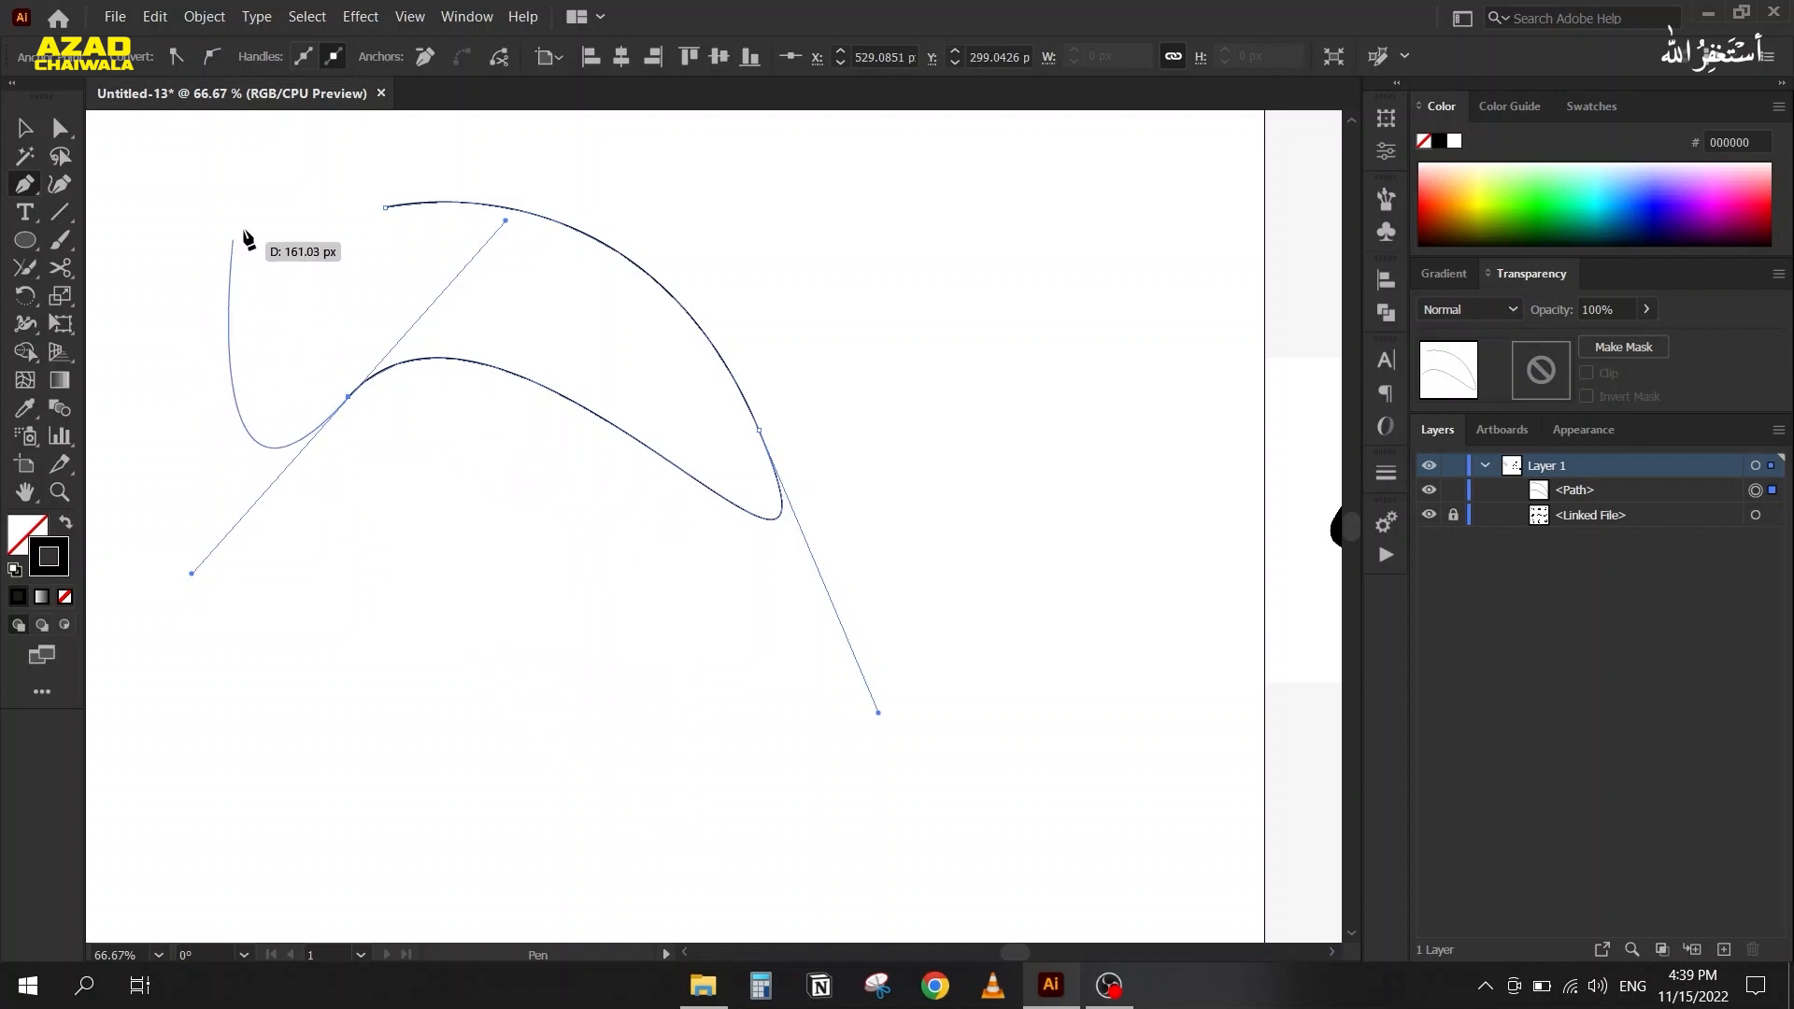
drag(539, 177, 579, 181)
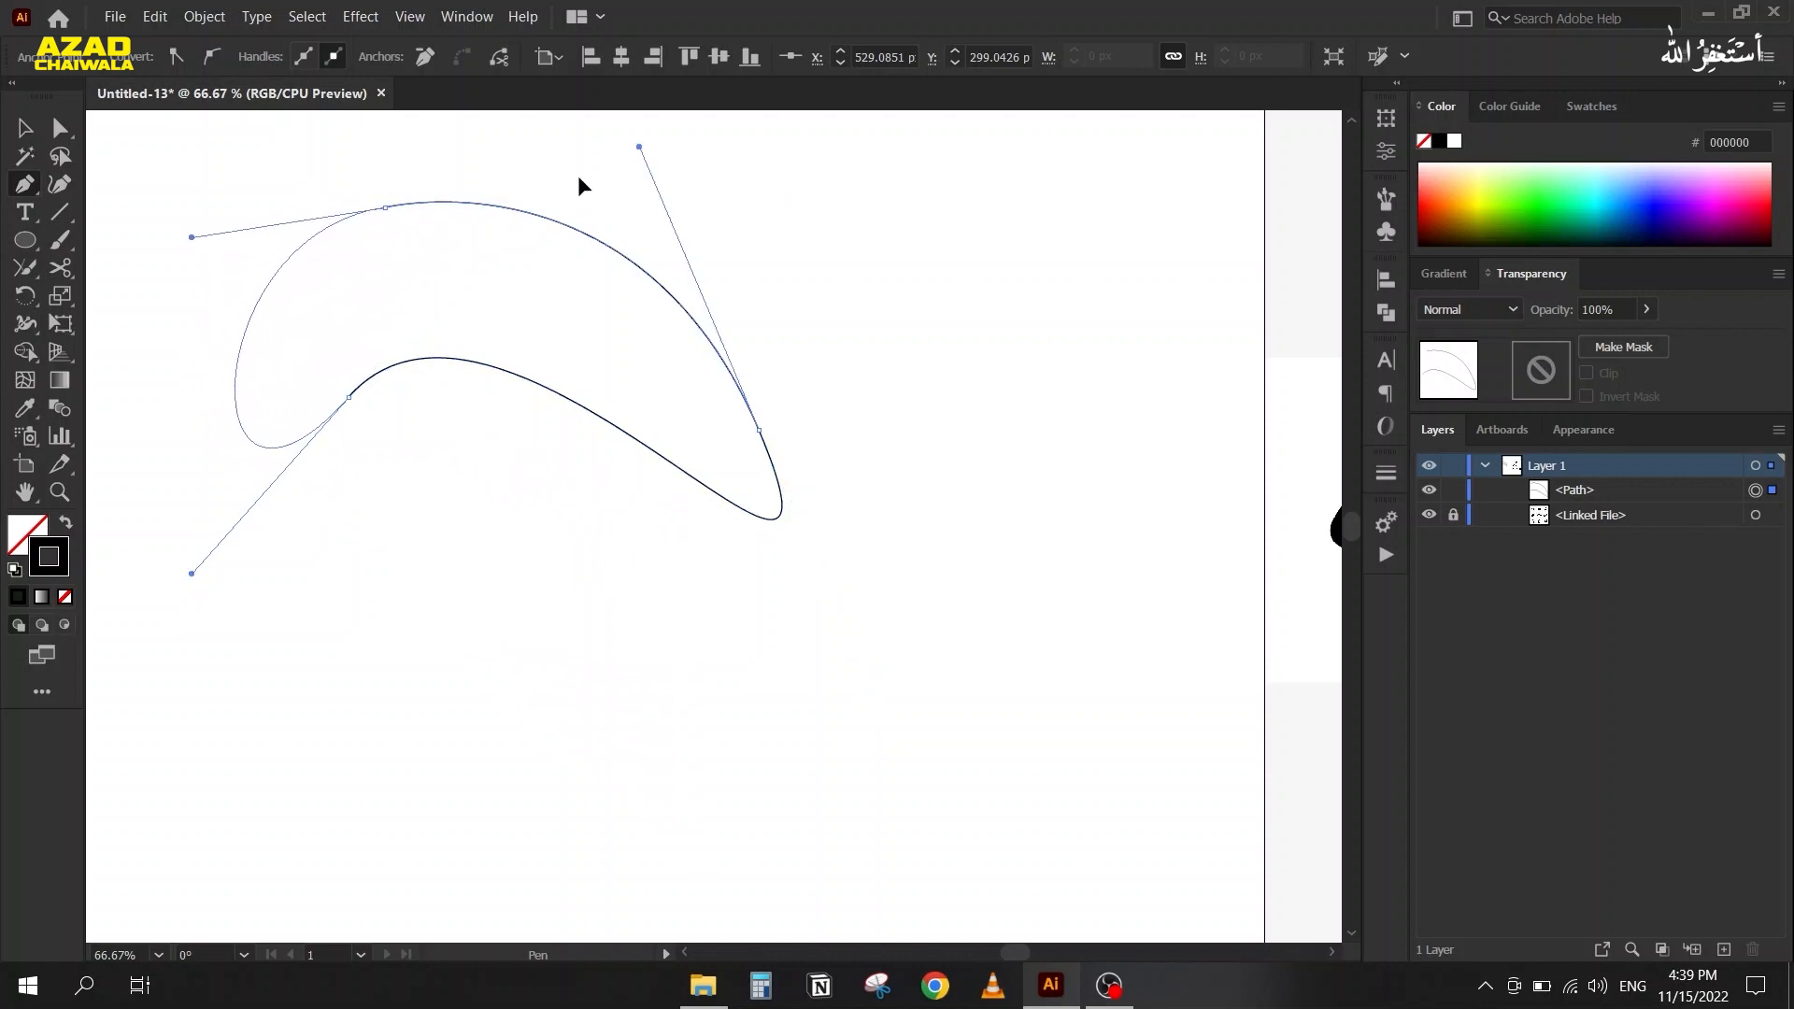
Delete the closed curved shape
click(21, 131)
drag(208, 181, 557, 432)
key(Delete)
Disable the rubber band preview for the Pen tool in the Selection & Anchor Display preferences
click(155, 17)
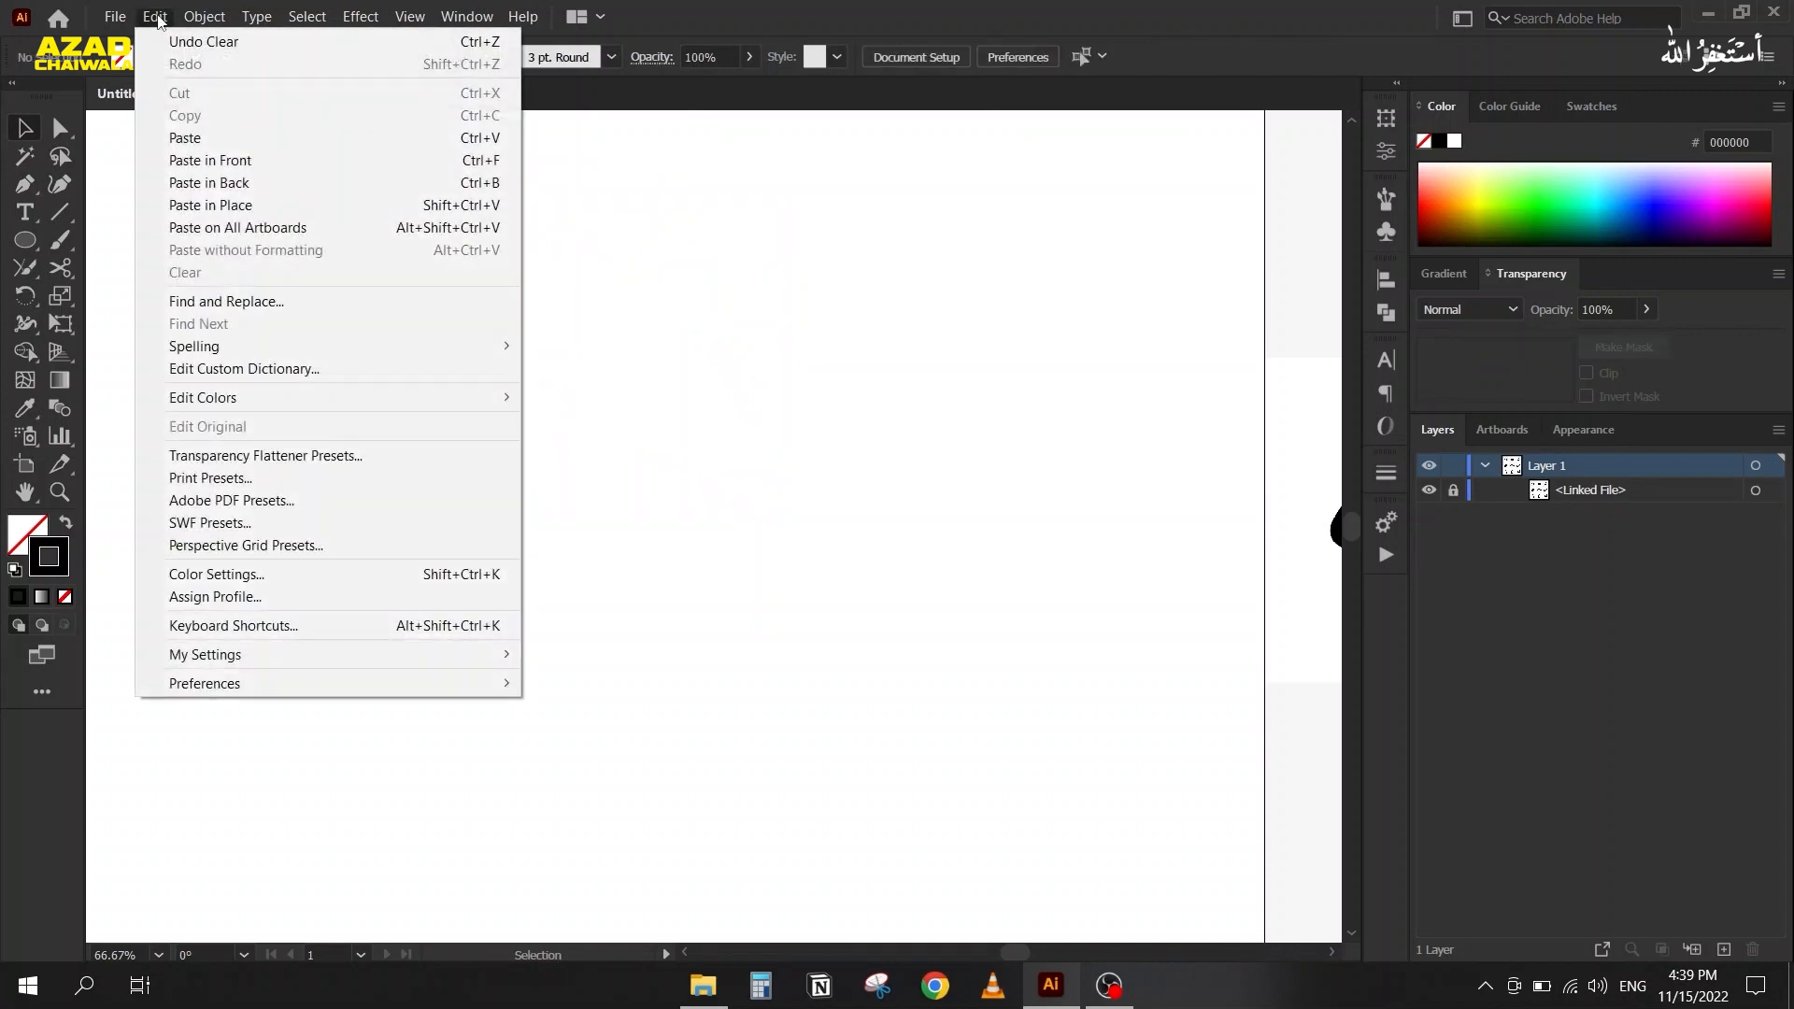
mouse_move(201, 683)
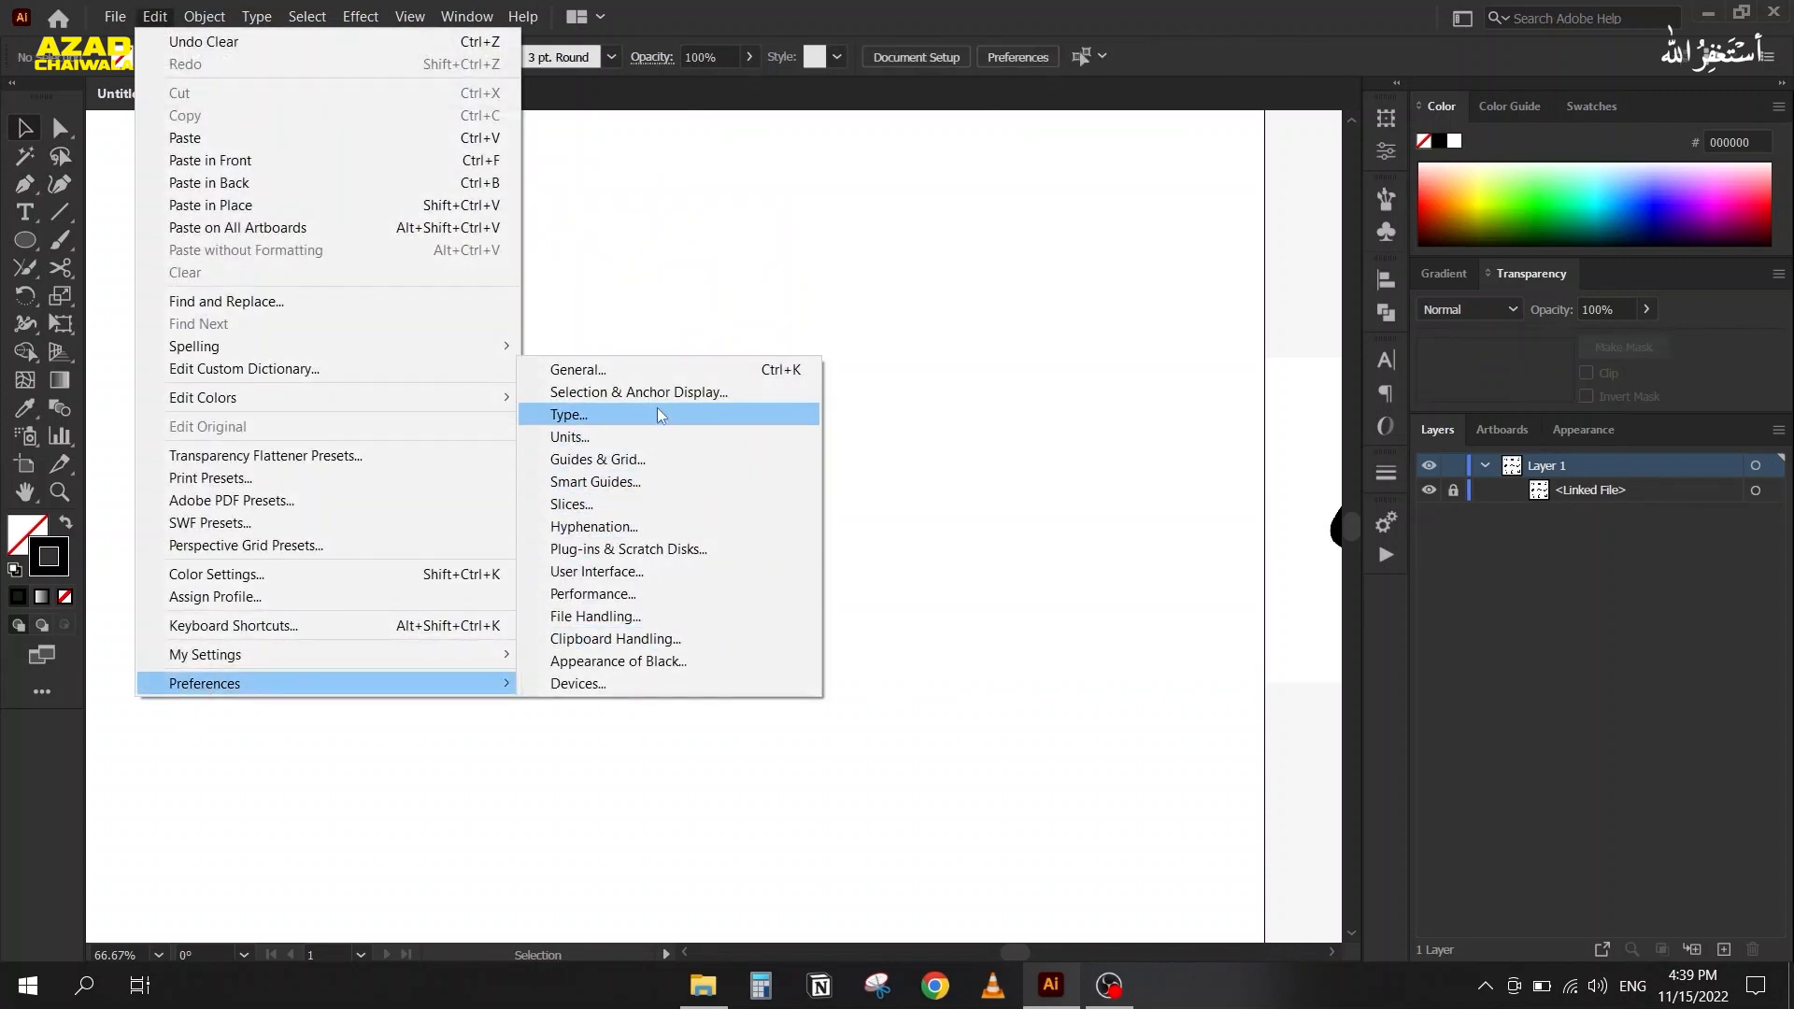
click(760, 388)
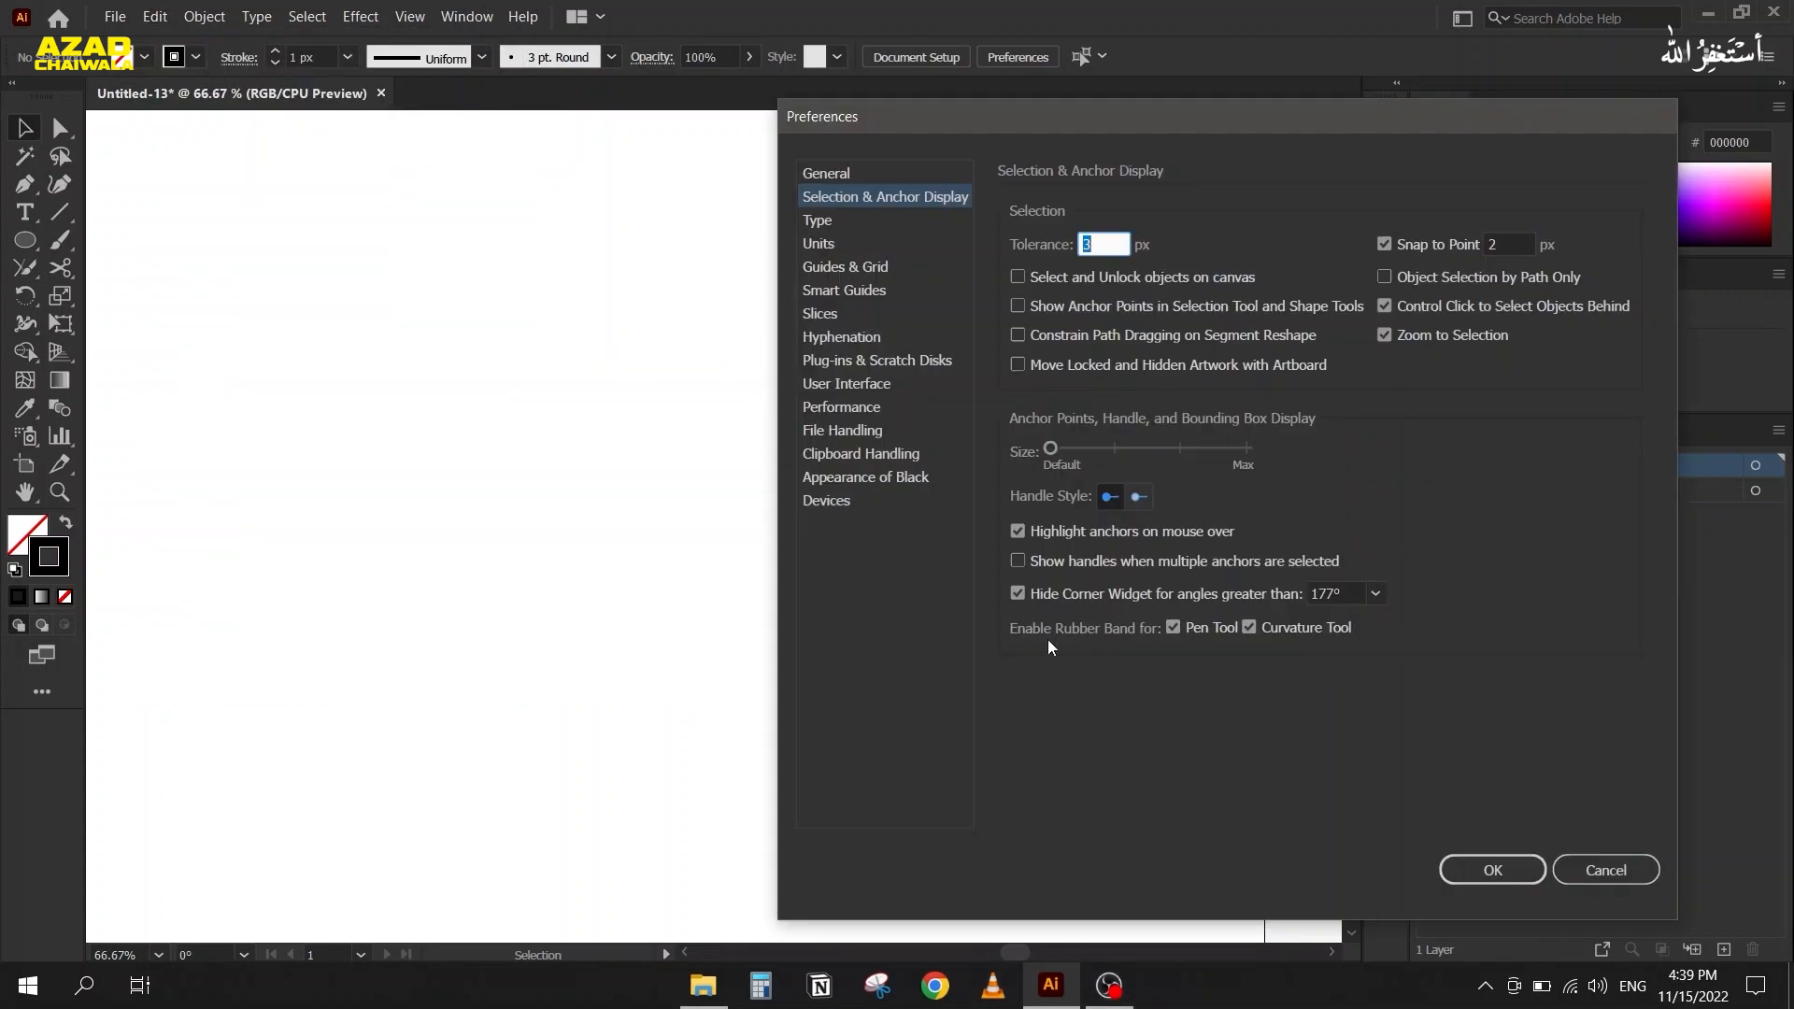
click(1179, 628)
click(1493, 870)
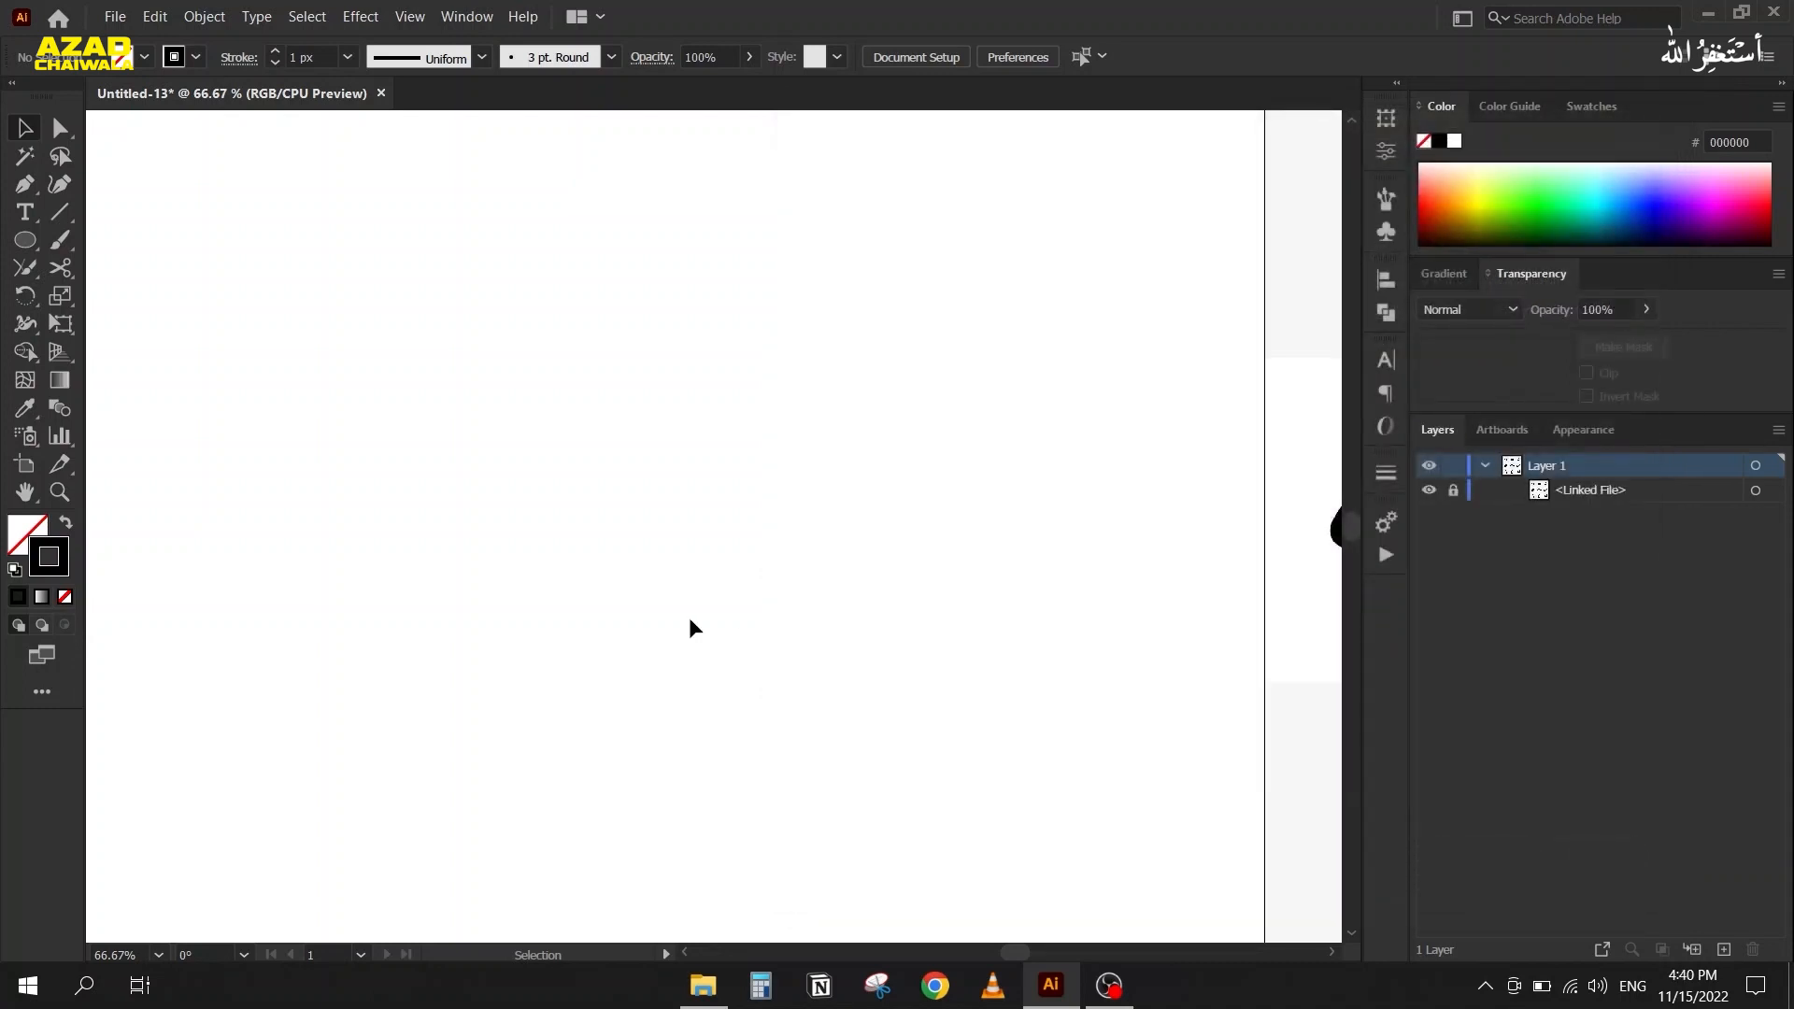
Draw a closed shape with a straight upper edge ending at about X 938, Y 320 px and a smooth lower-left point
key(p)
click(425, 205)
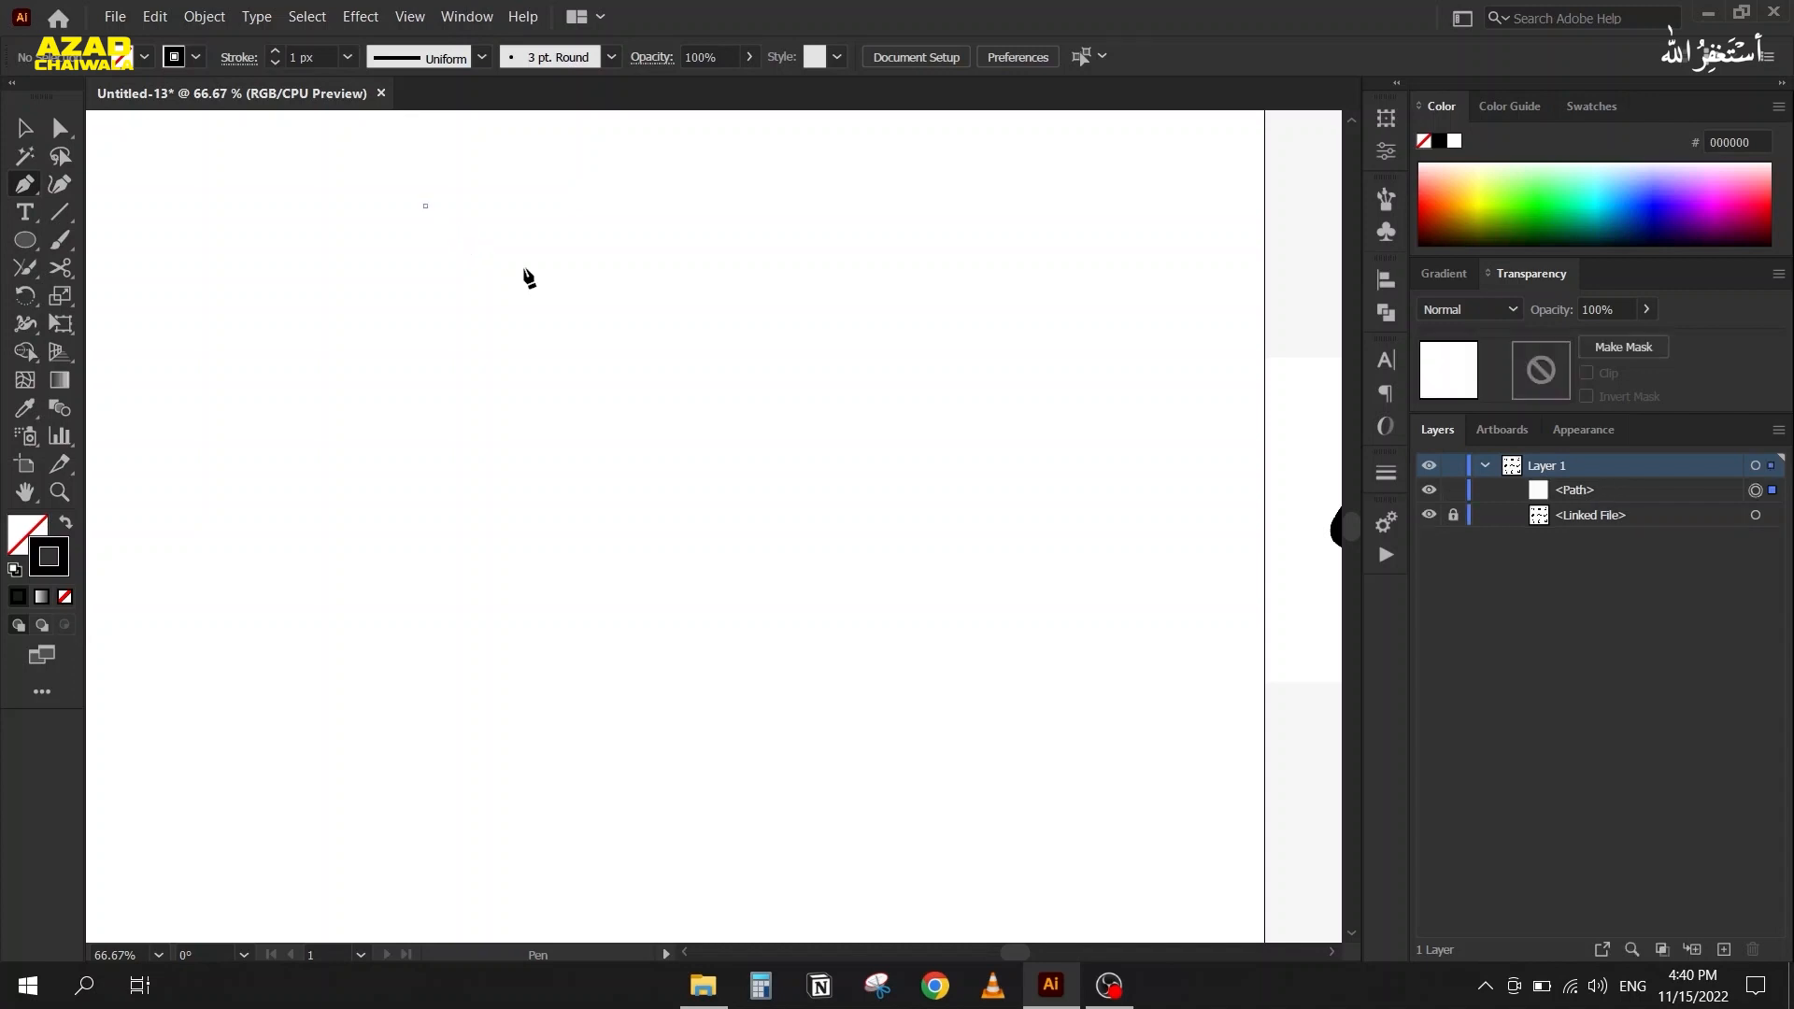
click(846, 422)
drag(425, 529, 372, 664)
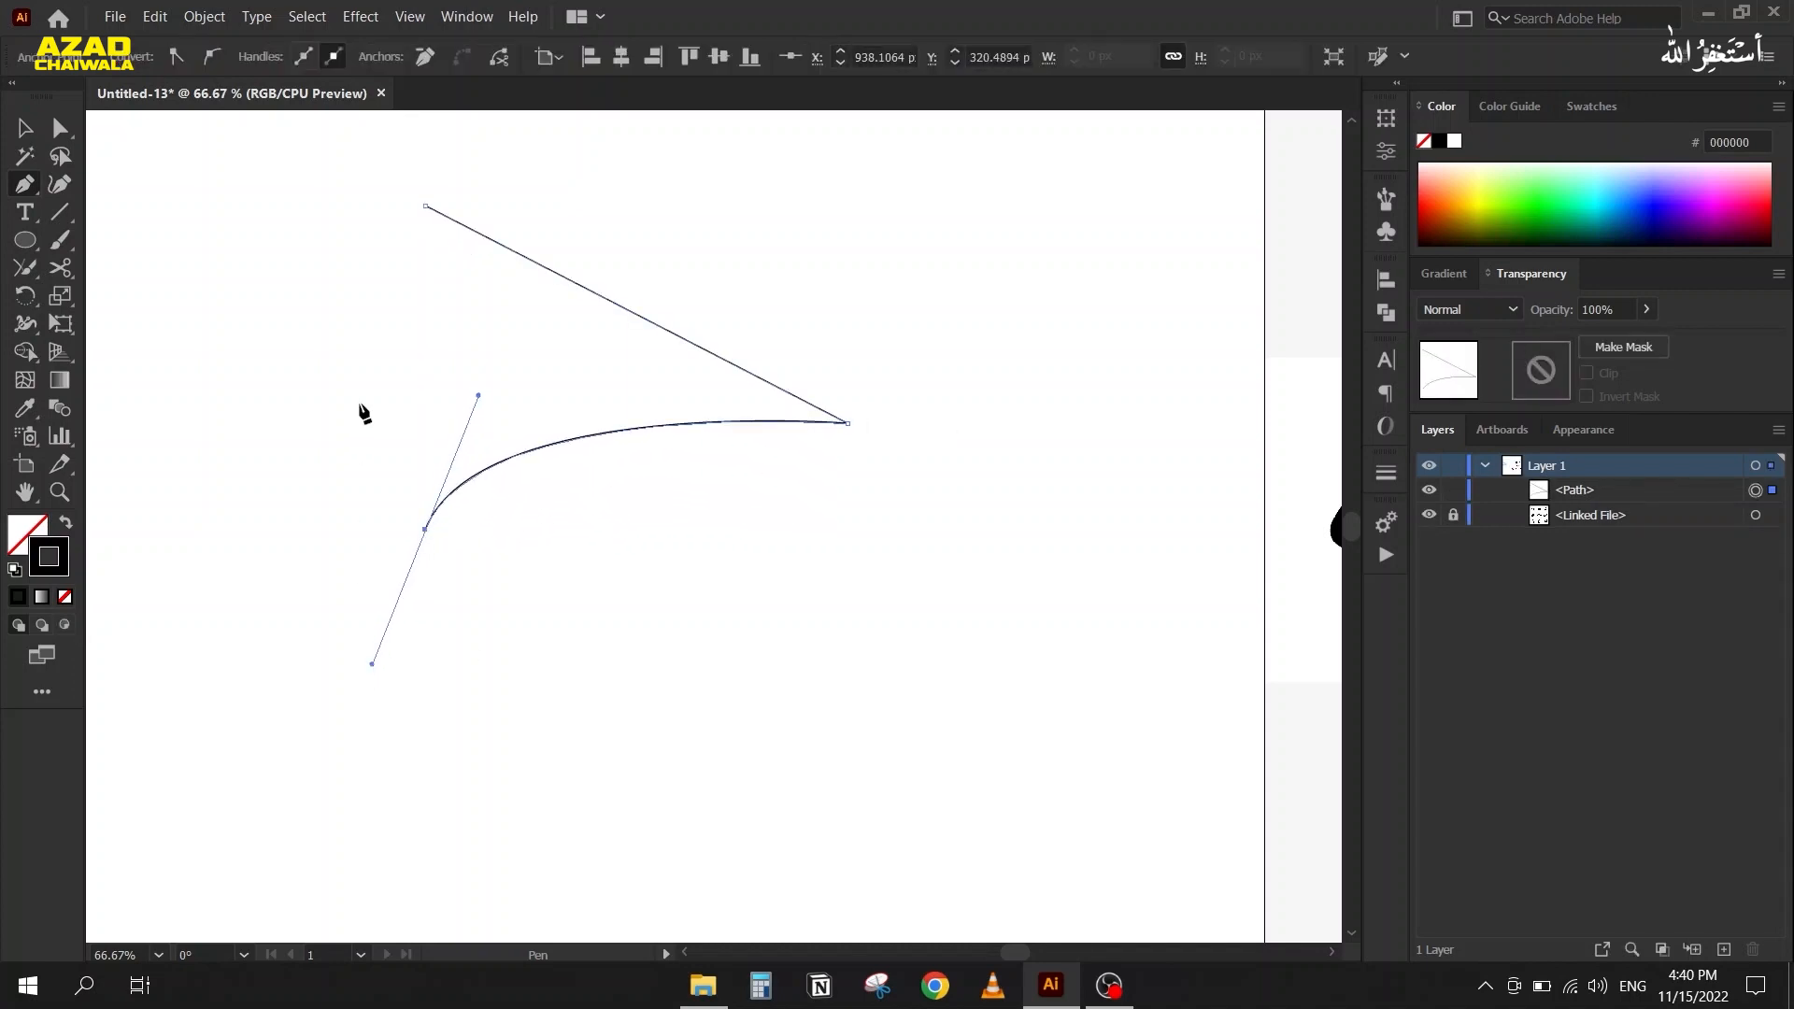
click(425, 206)
Draw a second closed shape with two straight right-hand edges and a curved left edge rising from about X 840, Y 557 px
click(866, 234)
click(1160, 480)
click(728, 711)
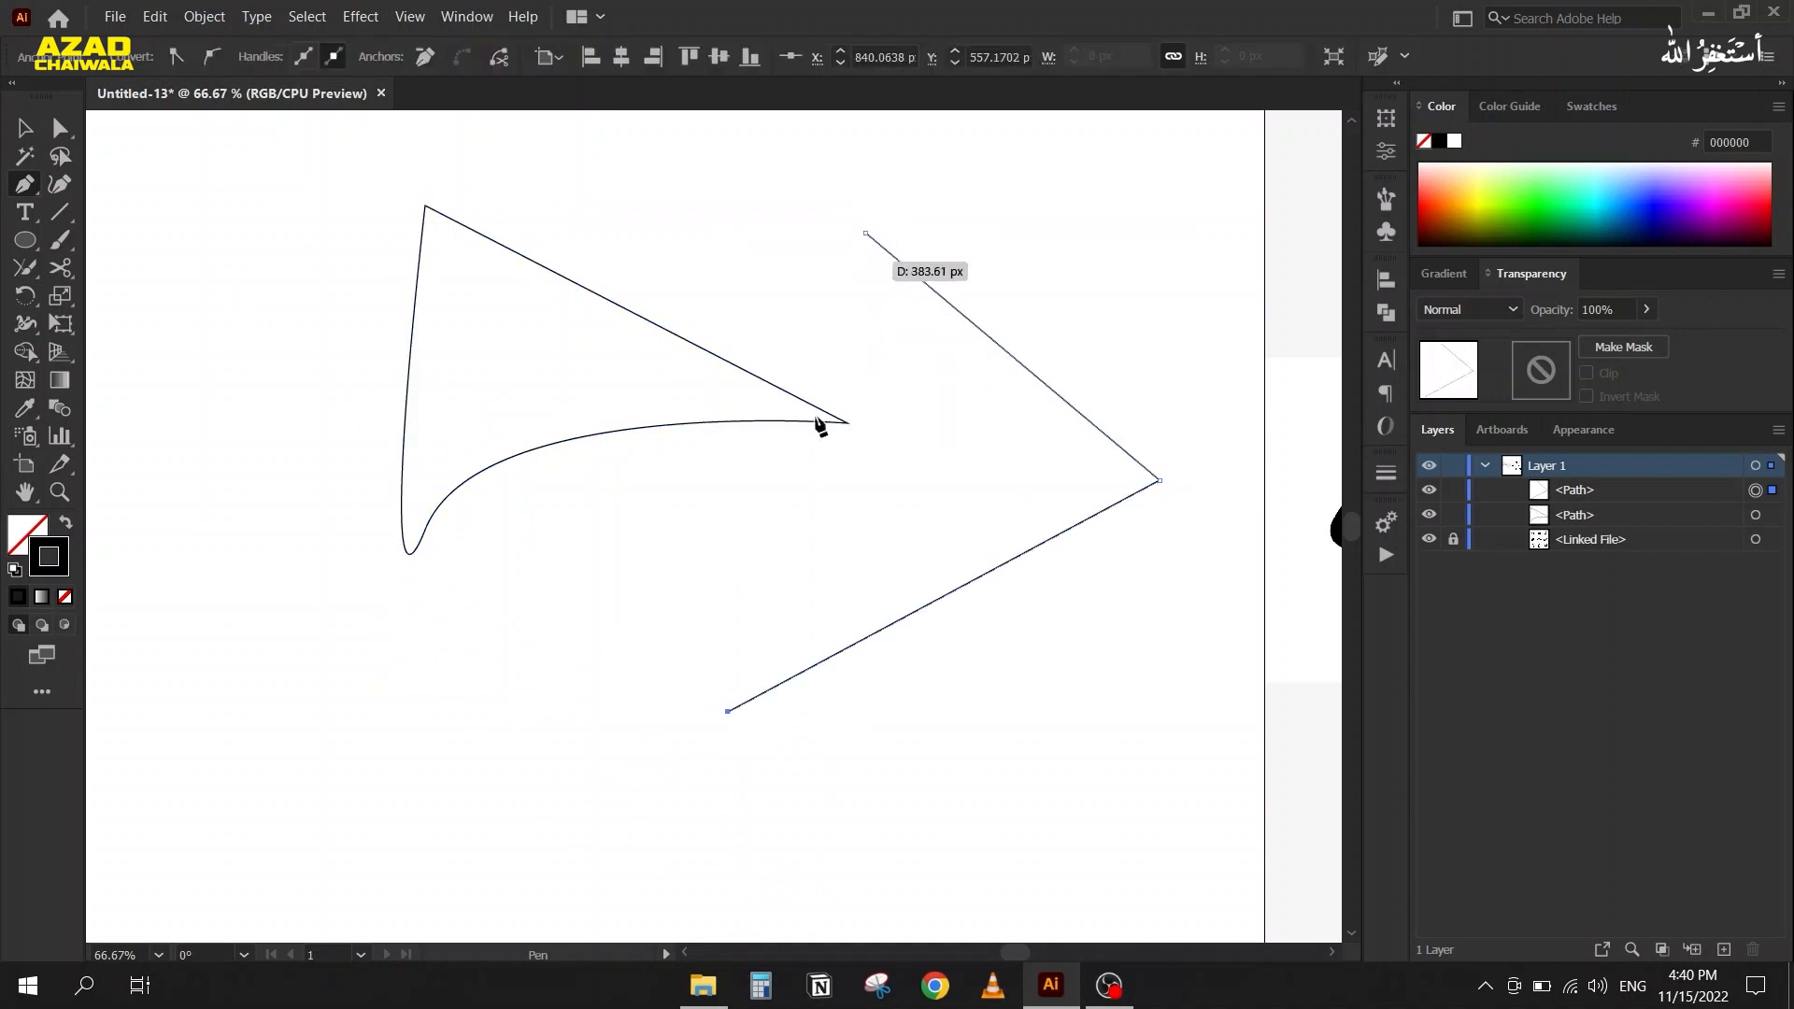
click(867, 234)
drag(870, 236, 1124, 202)
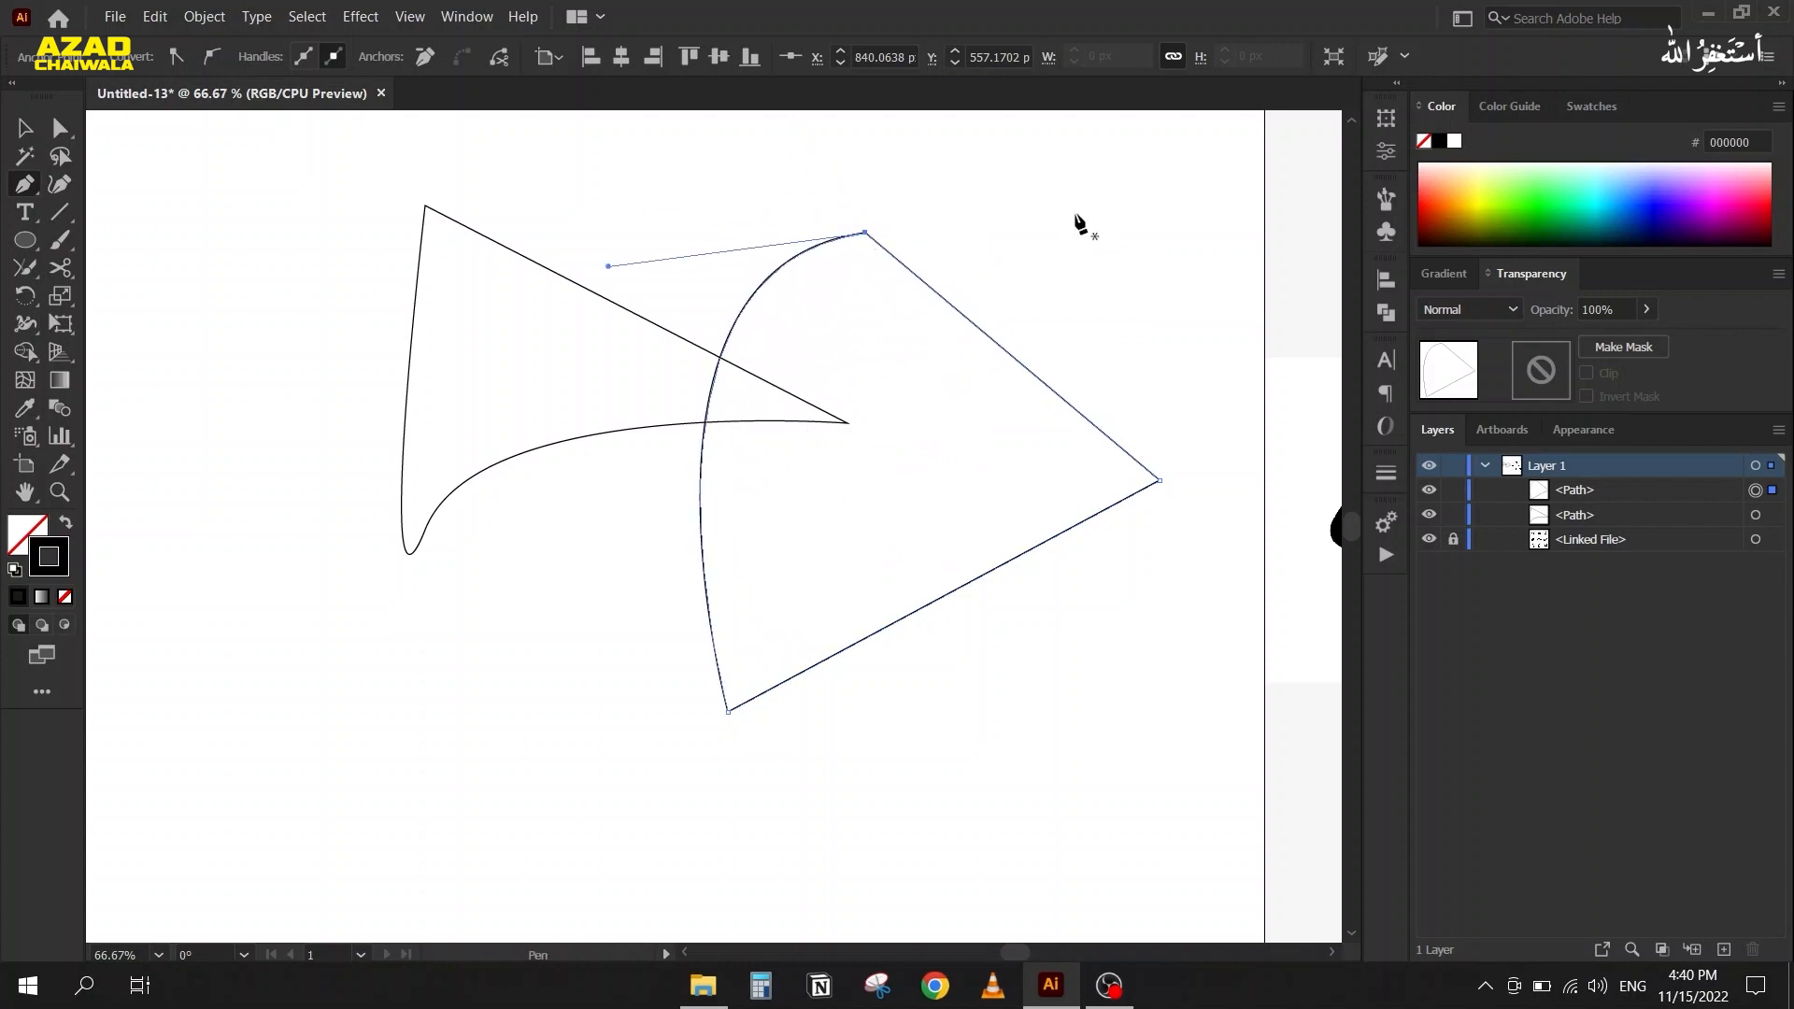
Delete both closed shapes from the artboard
key(v)
drag(248, 165, 848, 549)
key(Delete)
Enable the rubber band preview for the Pen tool in the Selection & Anchor Display preferences
click(155, 19)
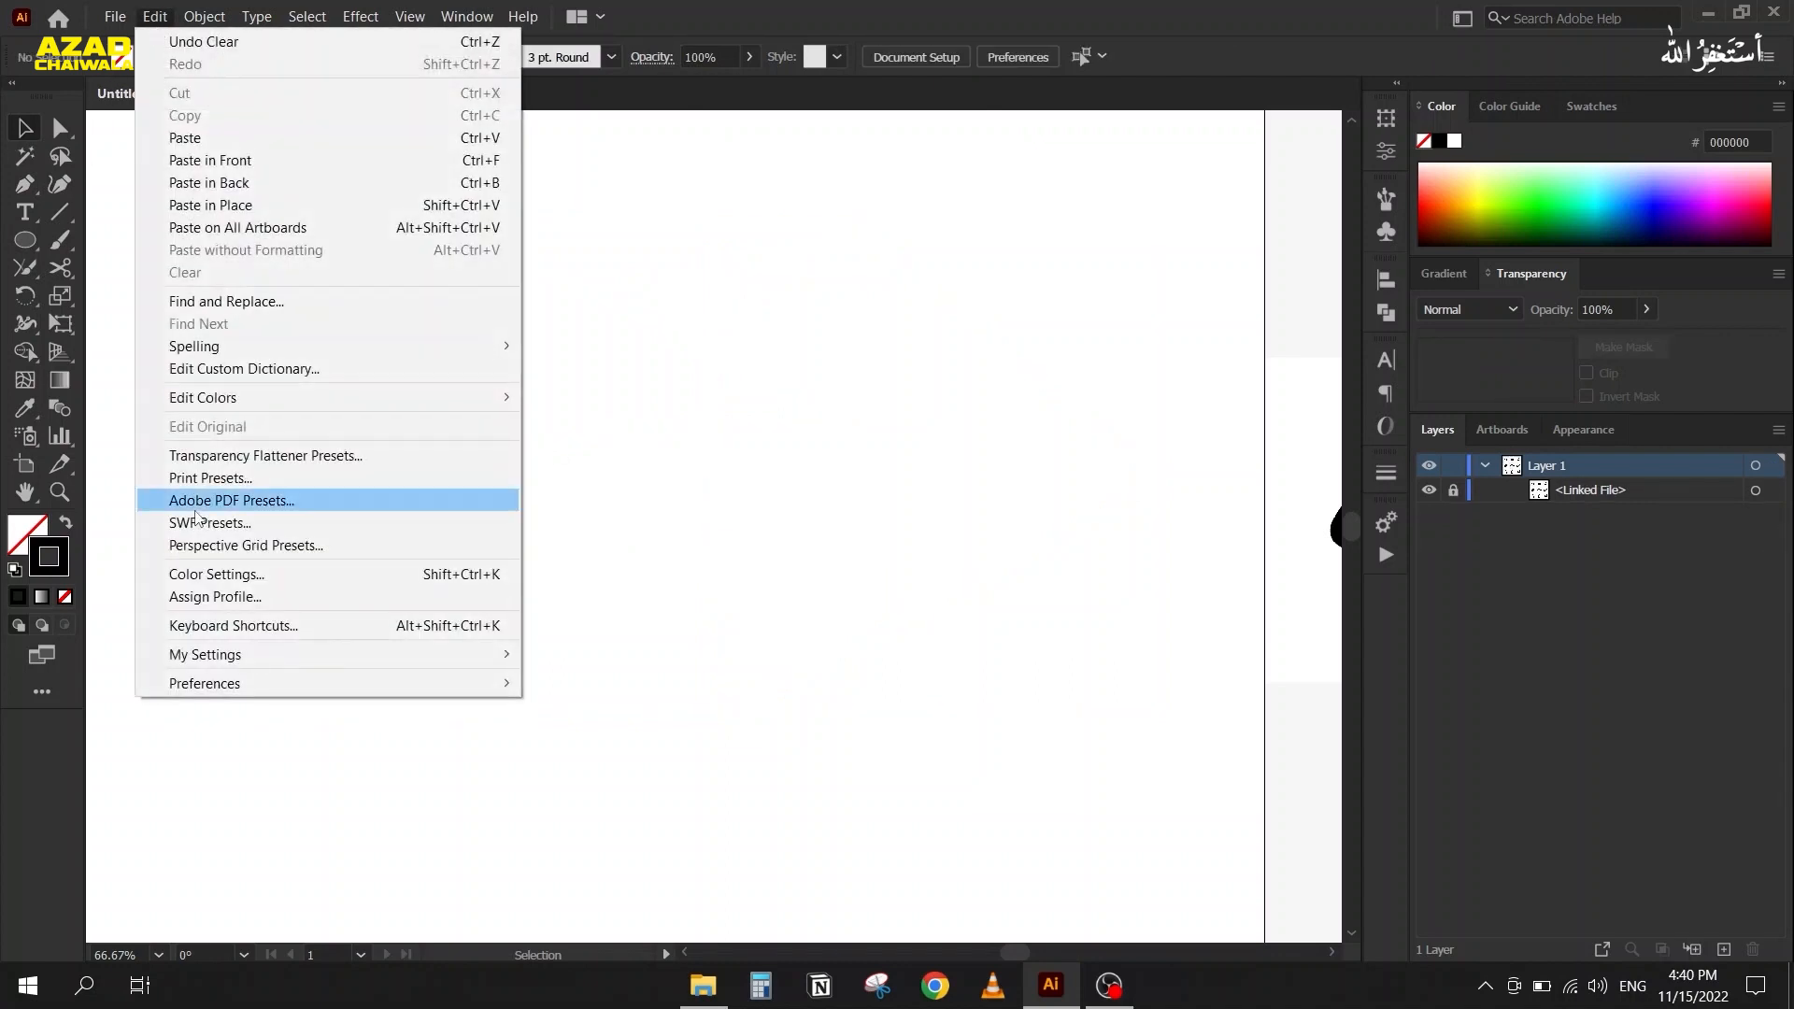
mouse_move(225, 689)
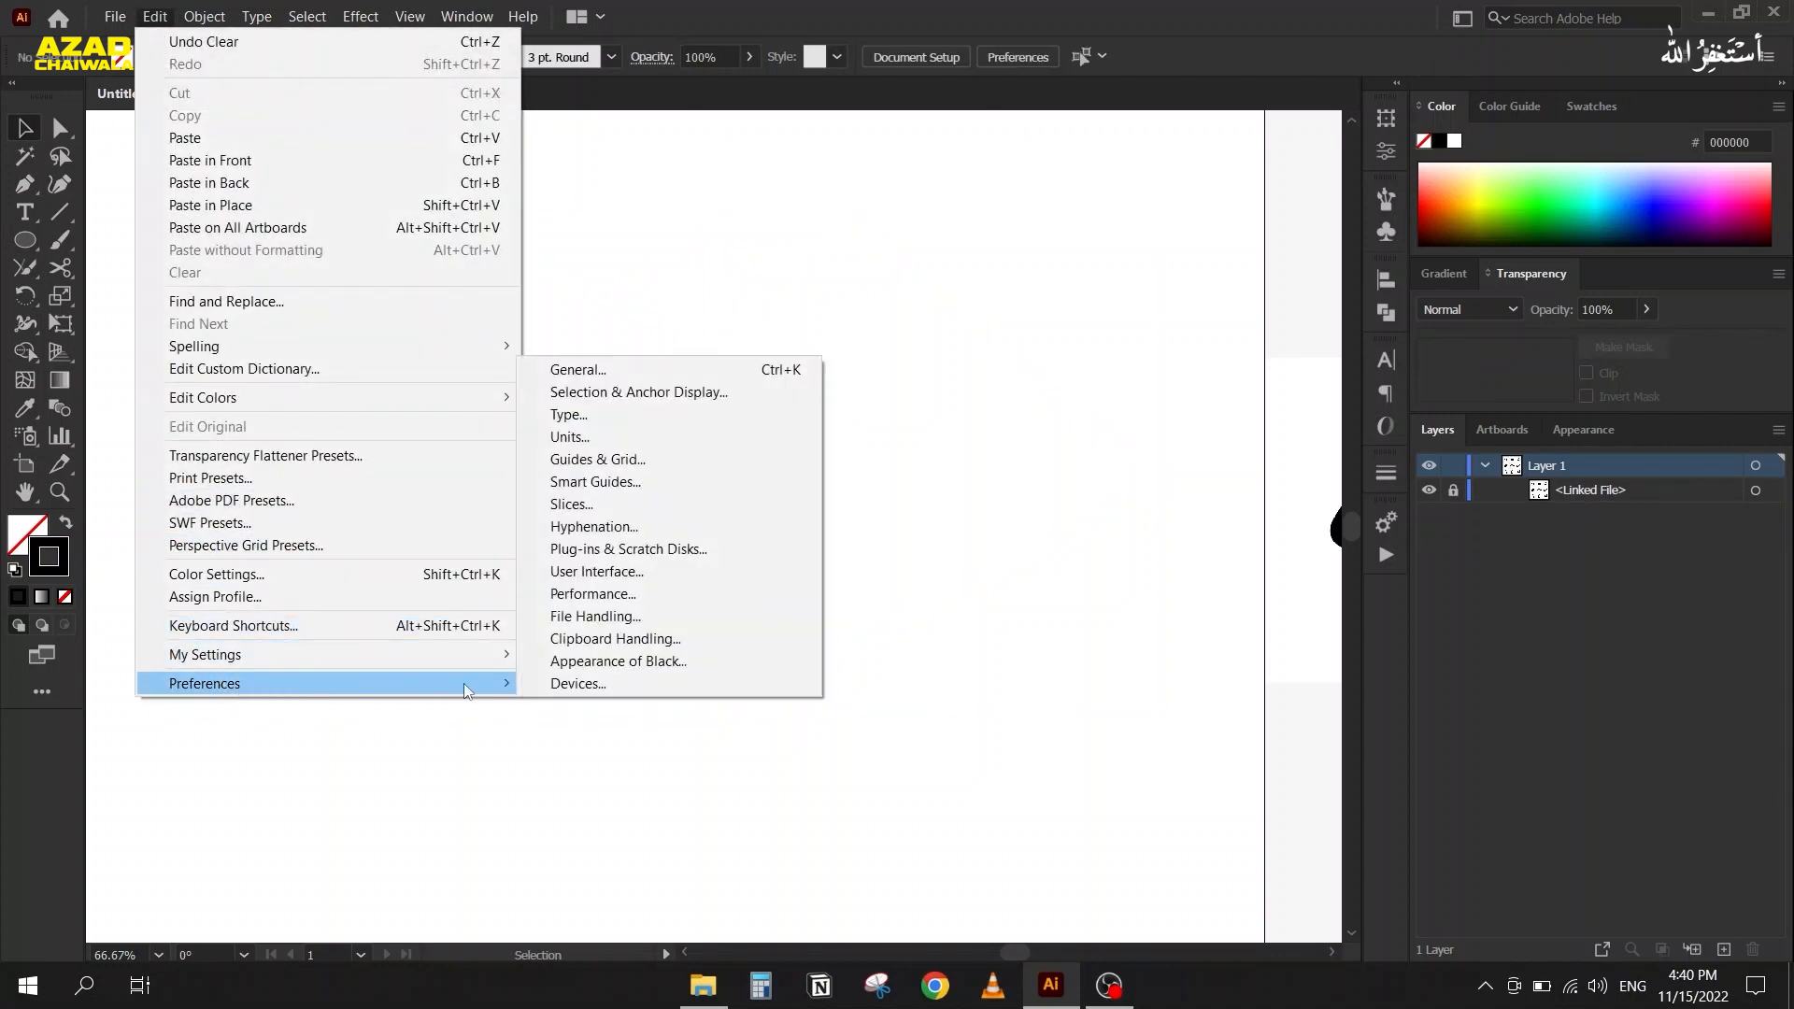
click(652, 394)
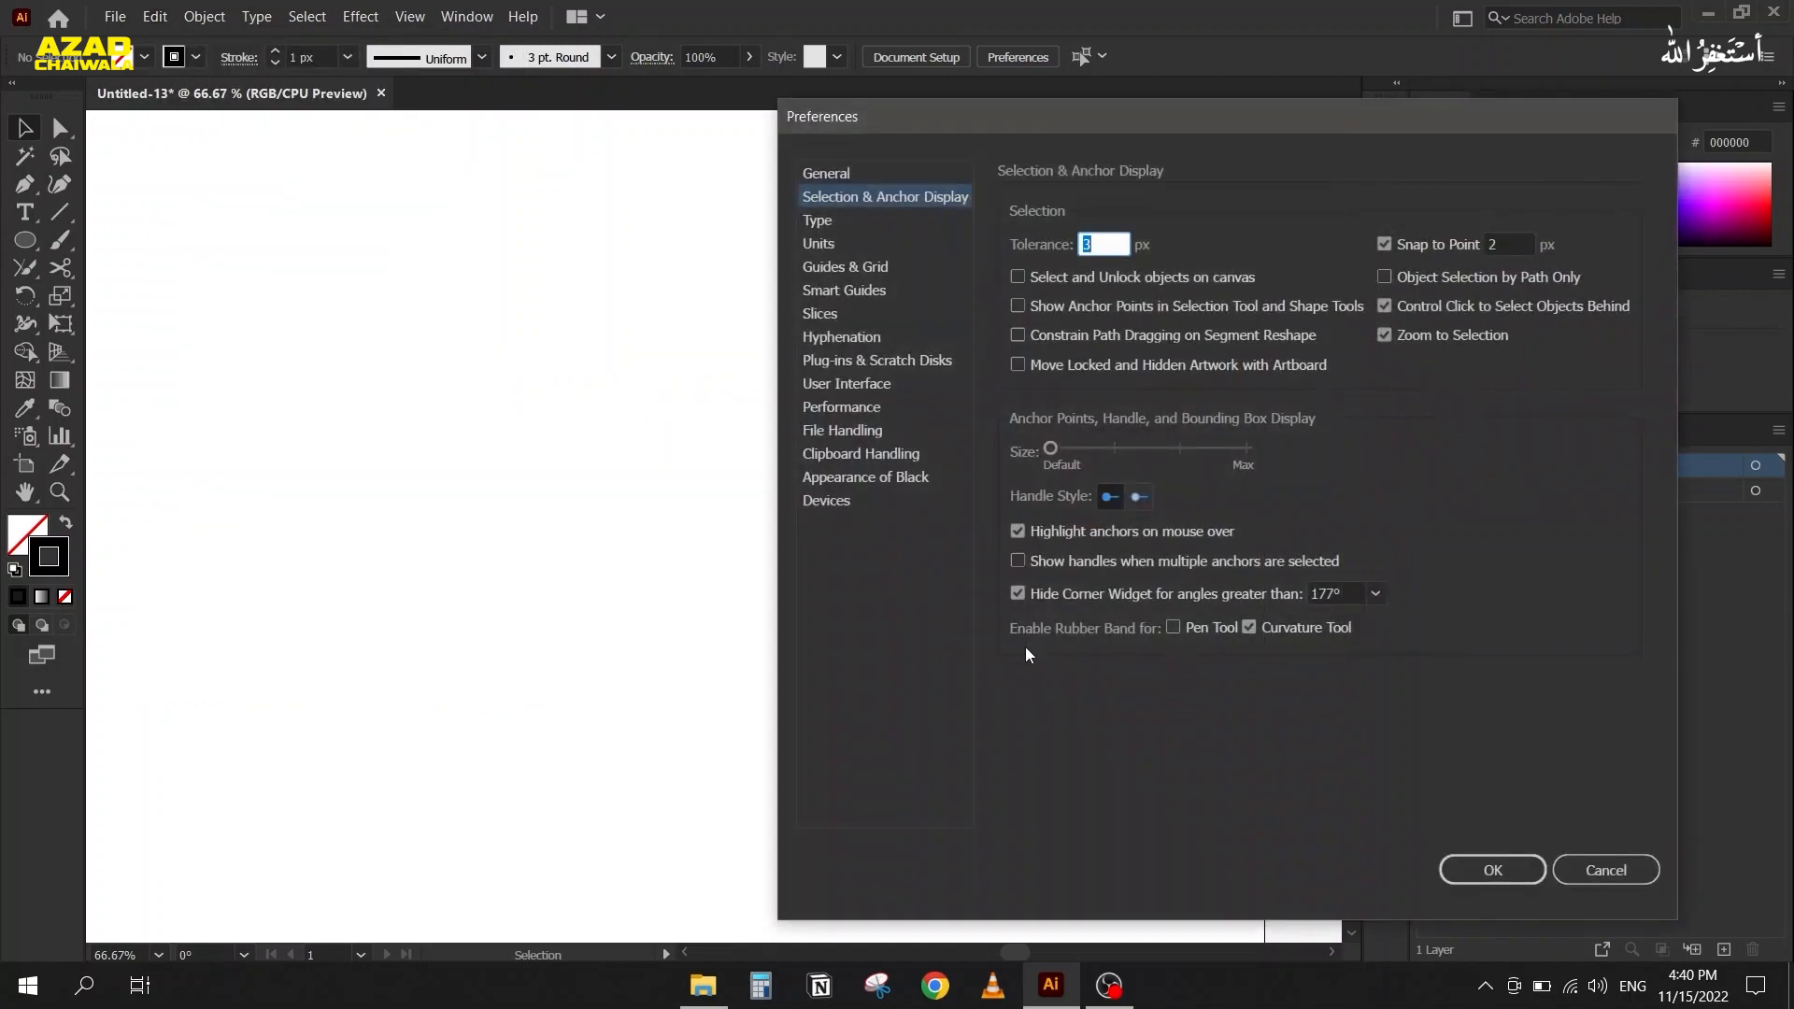
click(1173, 628)
click(1492, 870)
Draw a closed shape from about X 565, Y 127 px with a straight upper-right edge and curved lower and left edges
key(p)
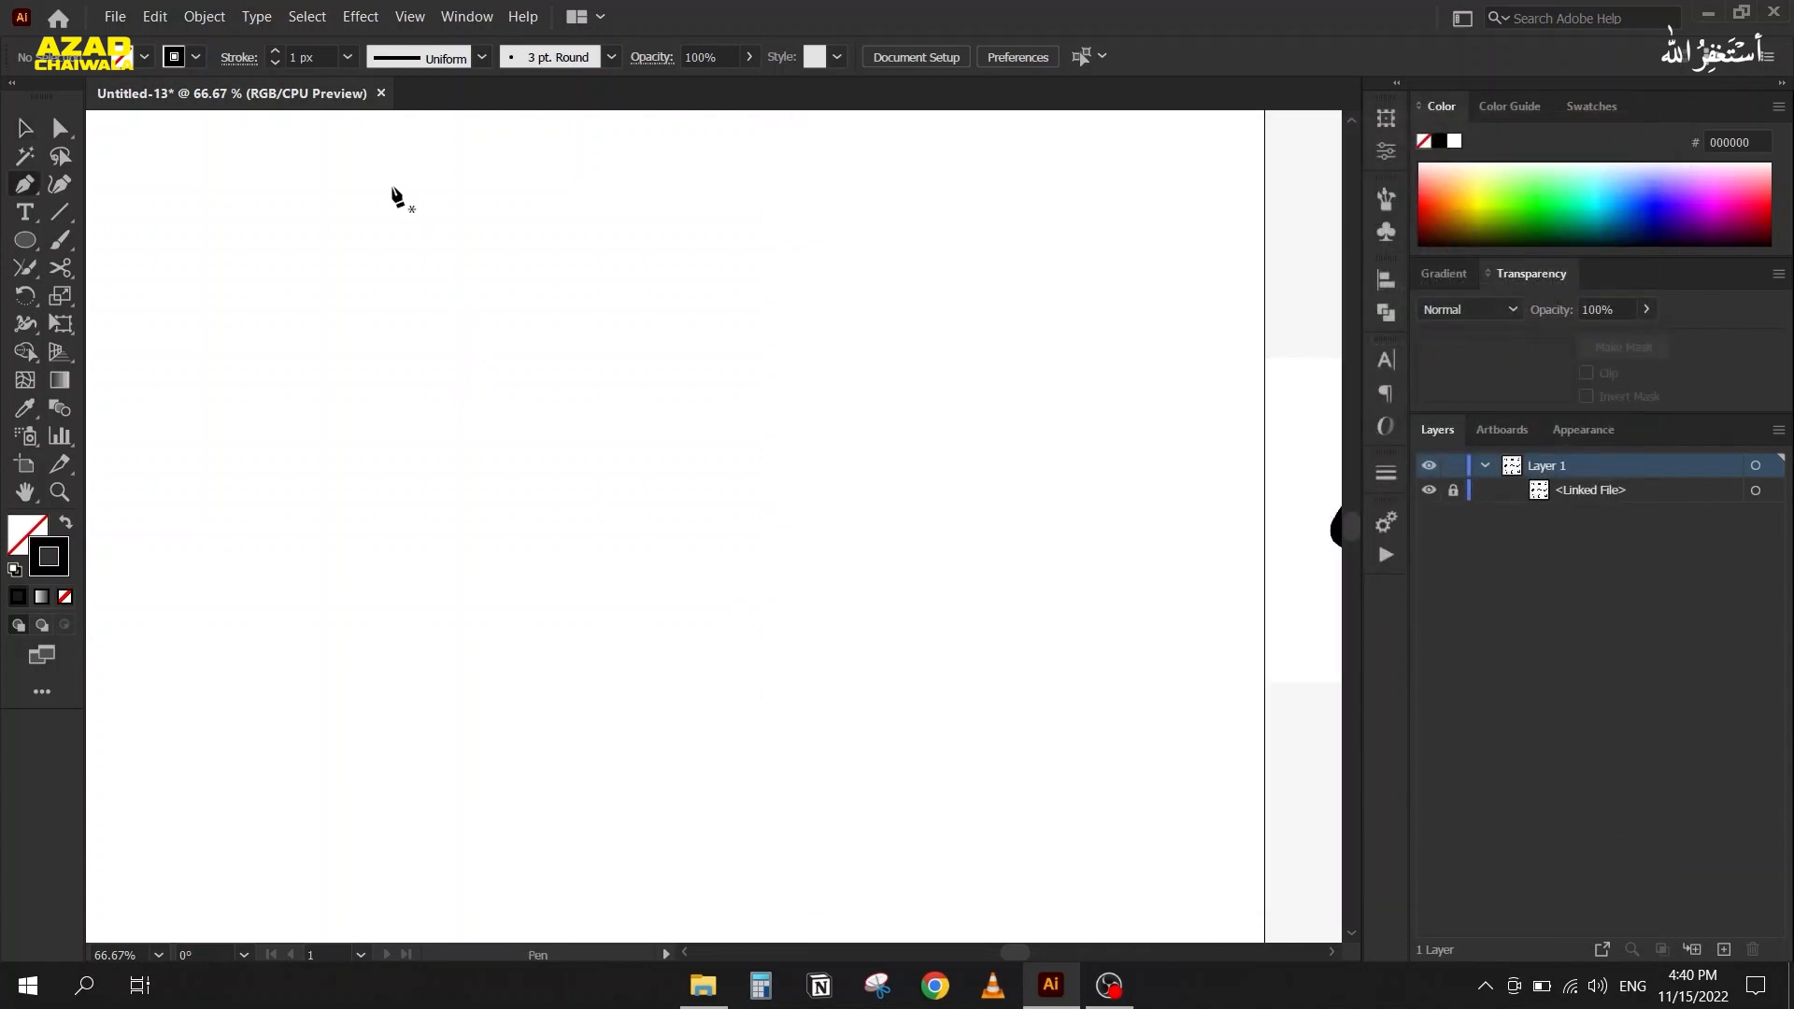
click(392, 187)
click(709, 410)
drag(296, 548, 219, 694)
drag(393, 187, 717, 275)
click(25, 128)
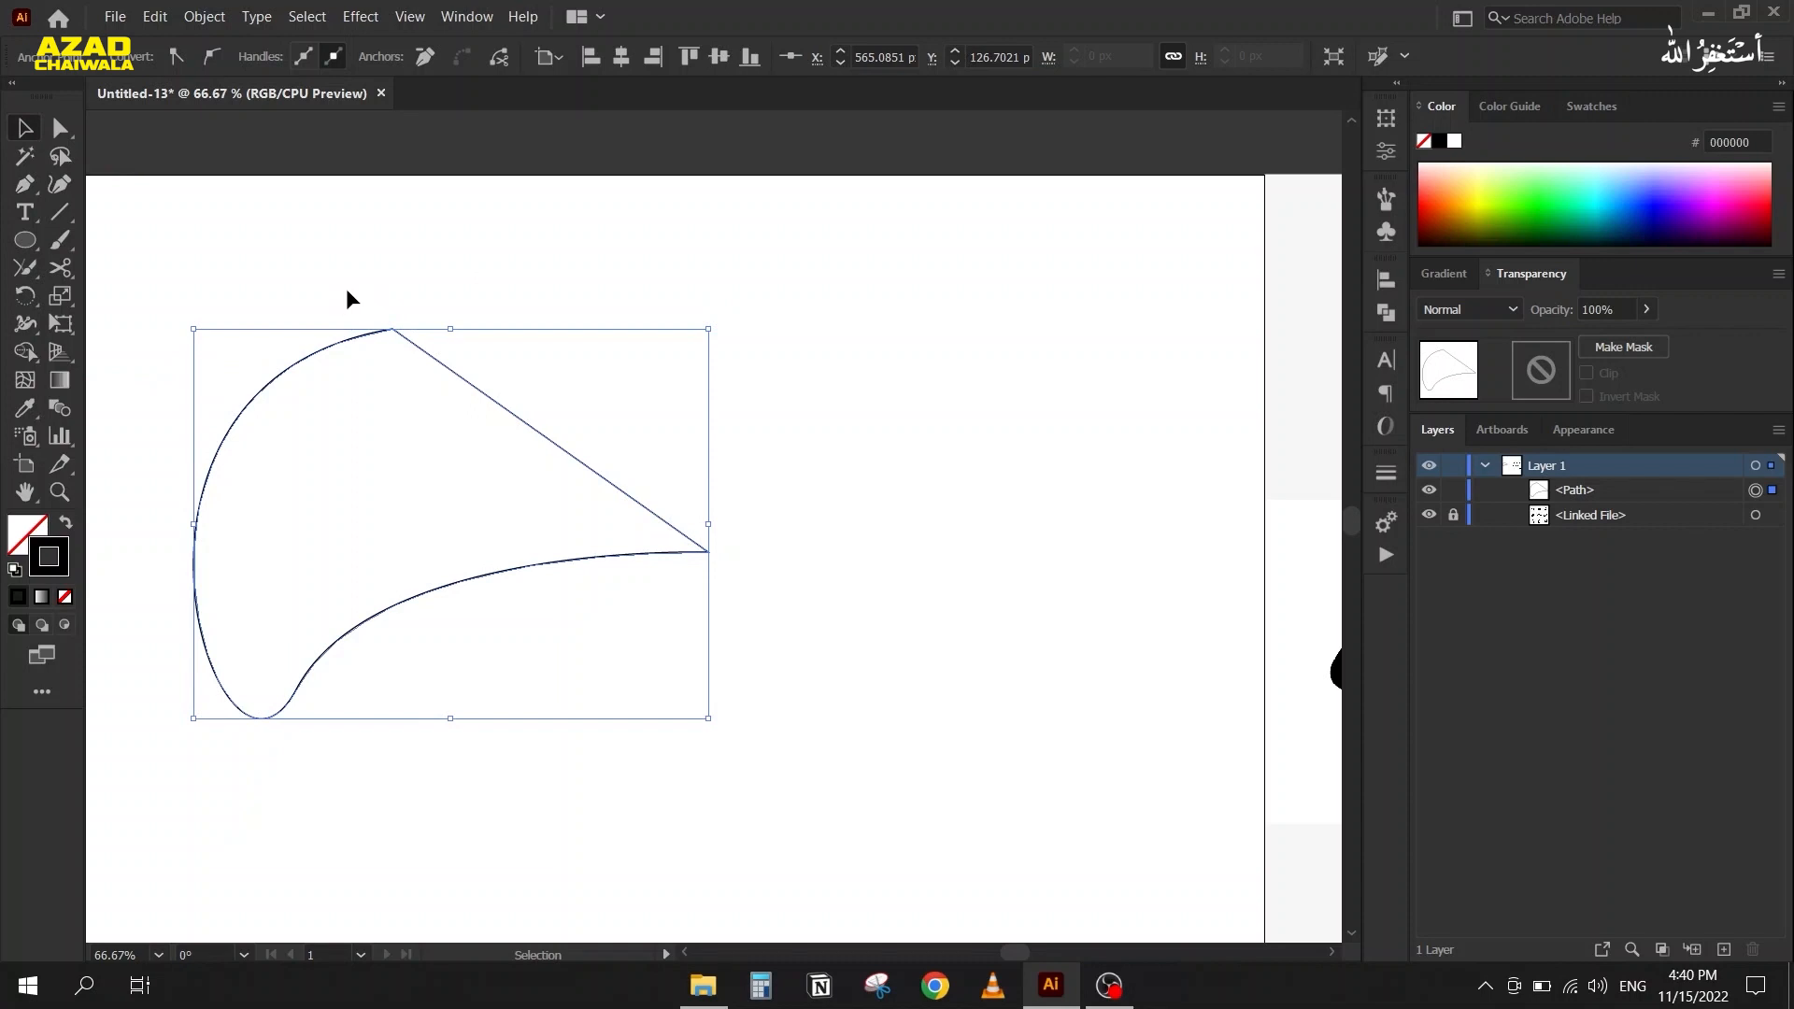
Undo the drawing of the closed curved shape
key(ctrl+z)
key(ctrl+z)
key(ctrl+z)
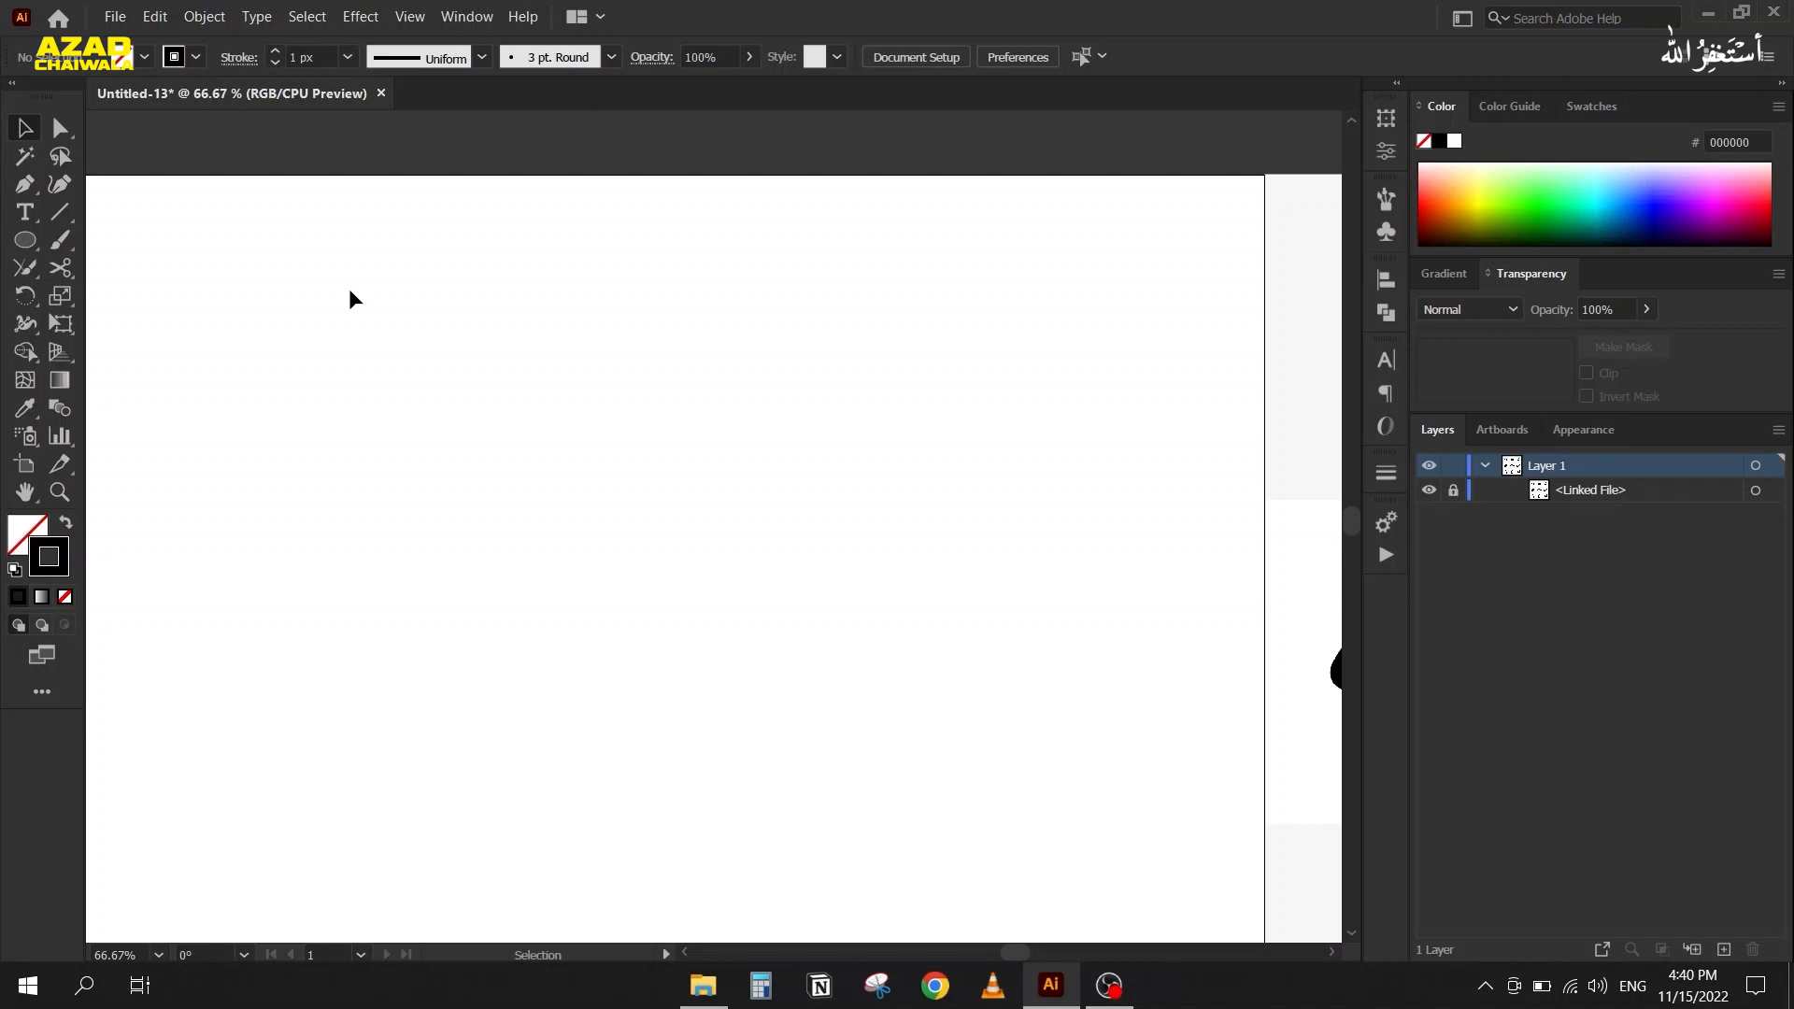
Prepare the Pen tool for tracing the bird logo with a red C00F00 stroke
key(space)
drag(937, 324, 268, 289)
drag(763, 367, 601, 408)
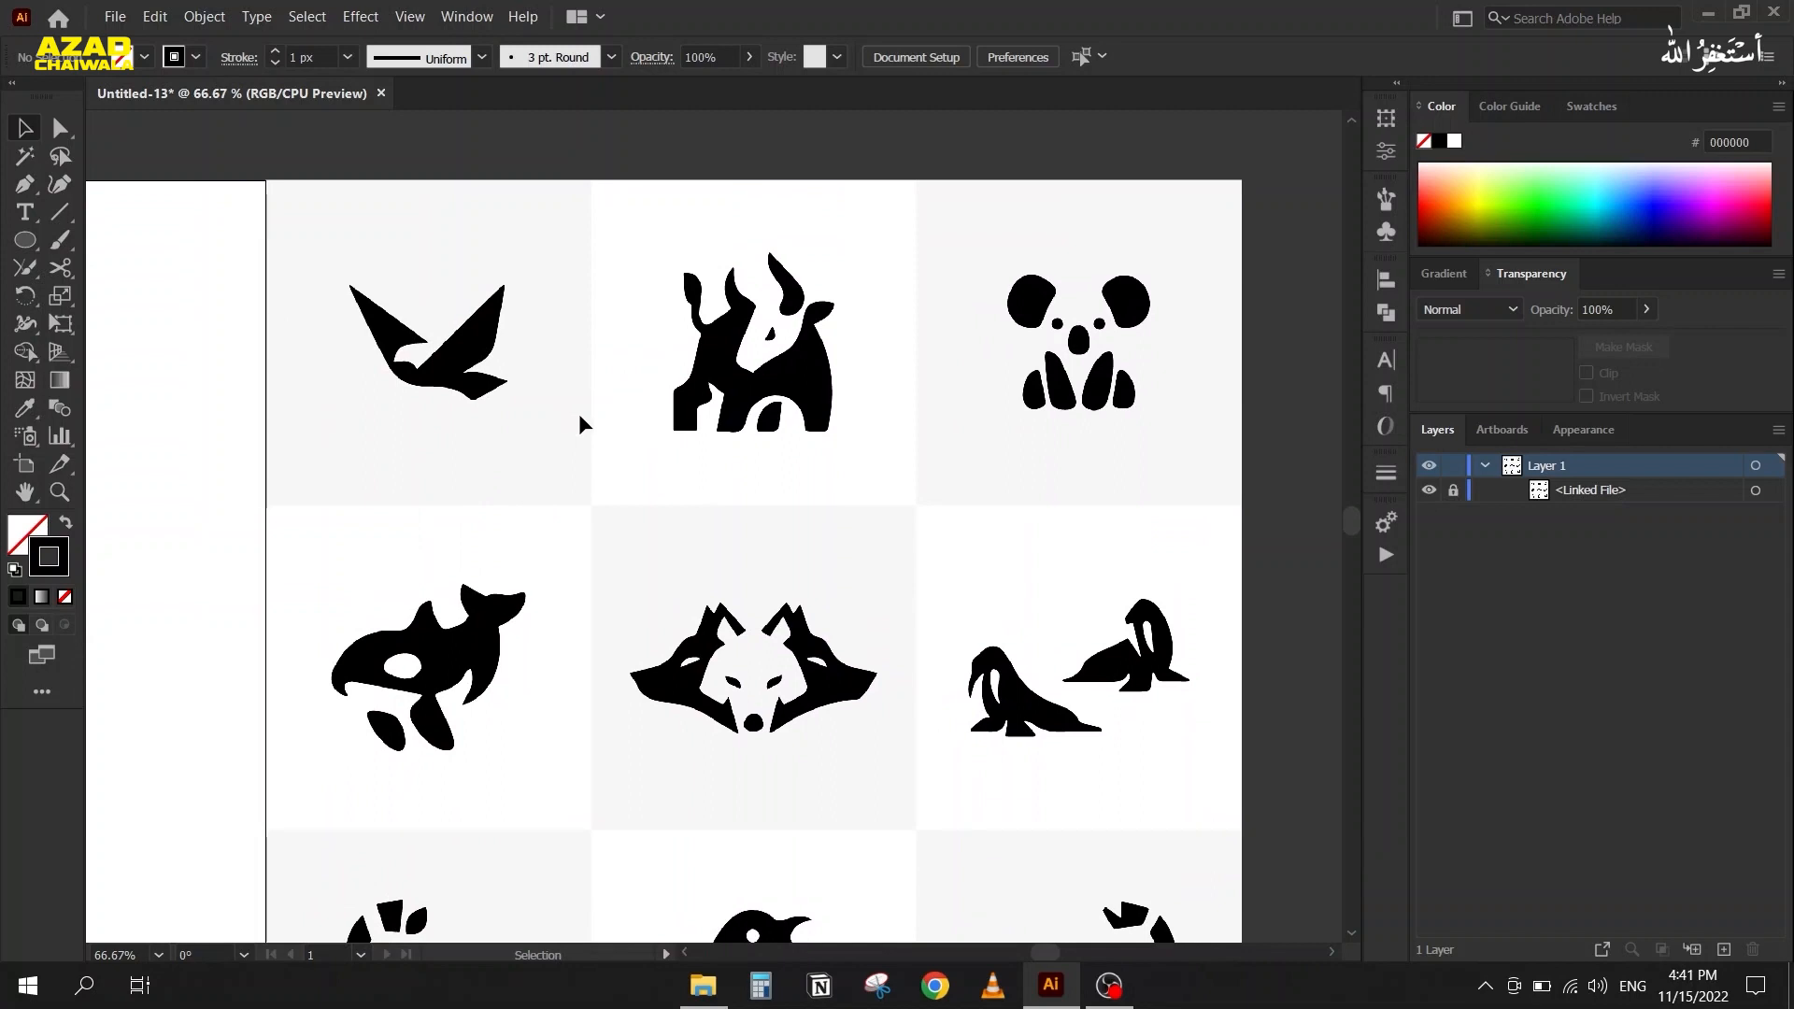
scroll(372, 324, up, 2)
scroll(373, 324, up, 1)
drag(303, 407, 554, 513)
scroll(633, 428, up, 1)
scroll(591, 476, up, 1)
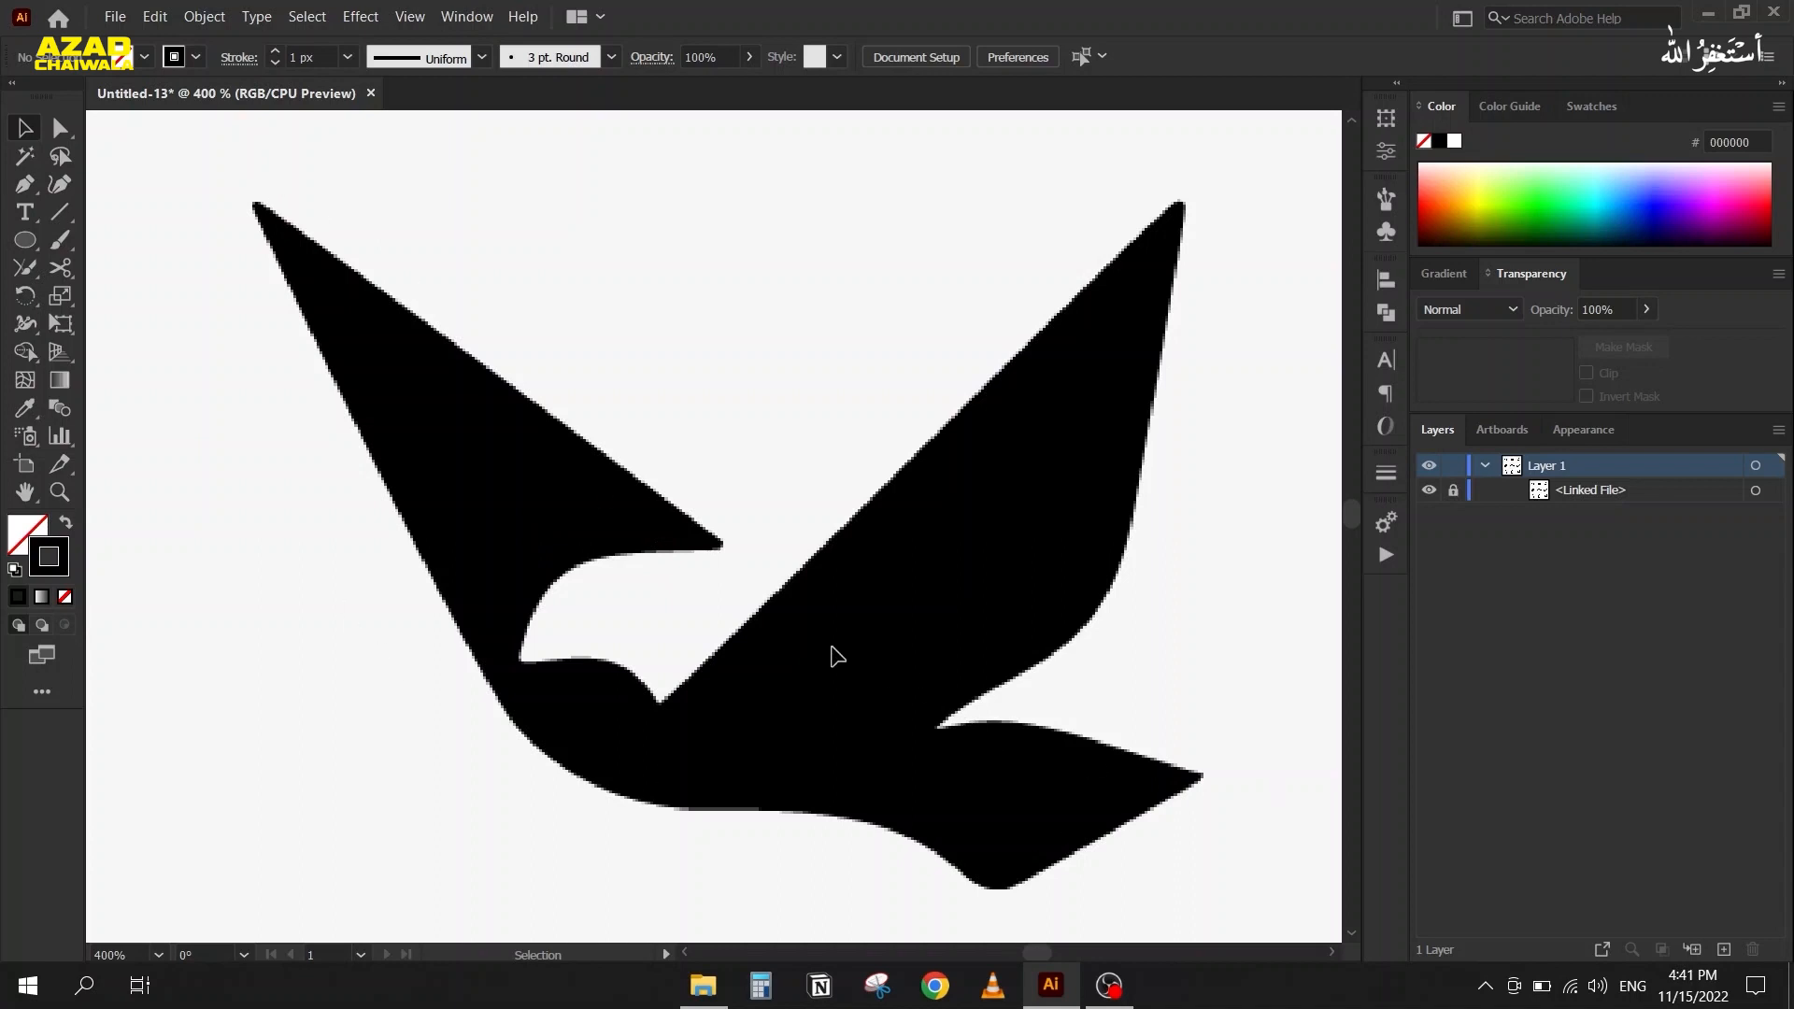
key(p)
click(1429, 203)
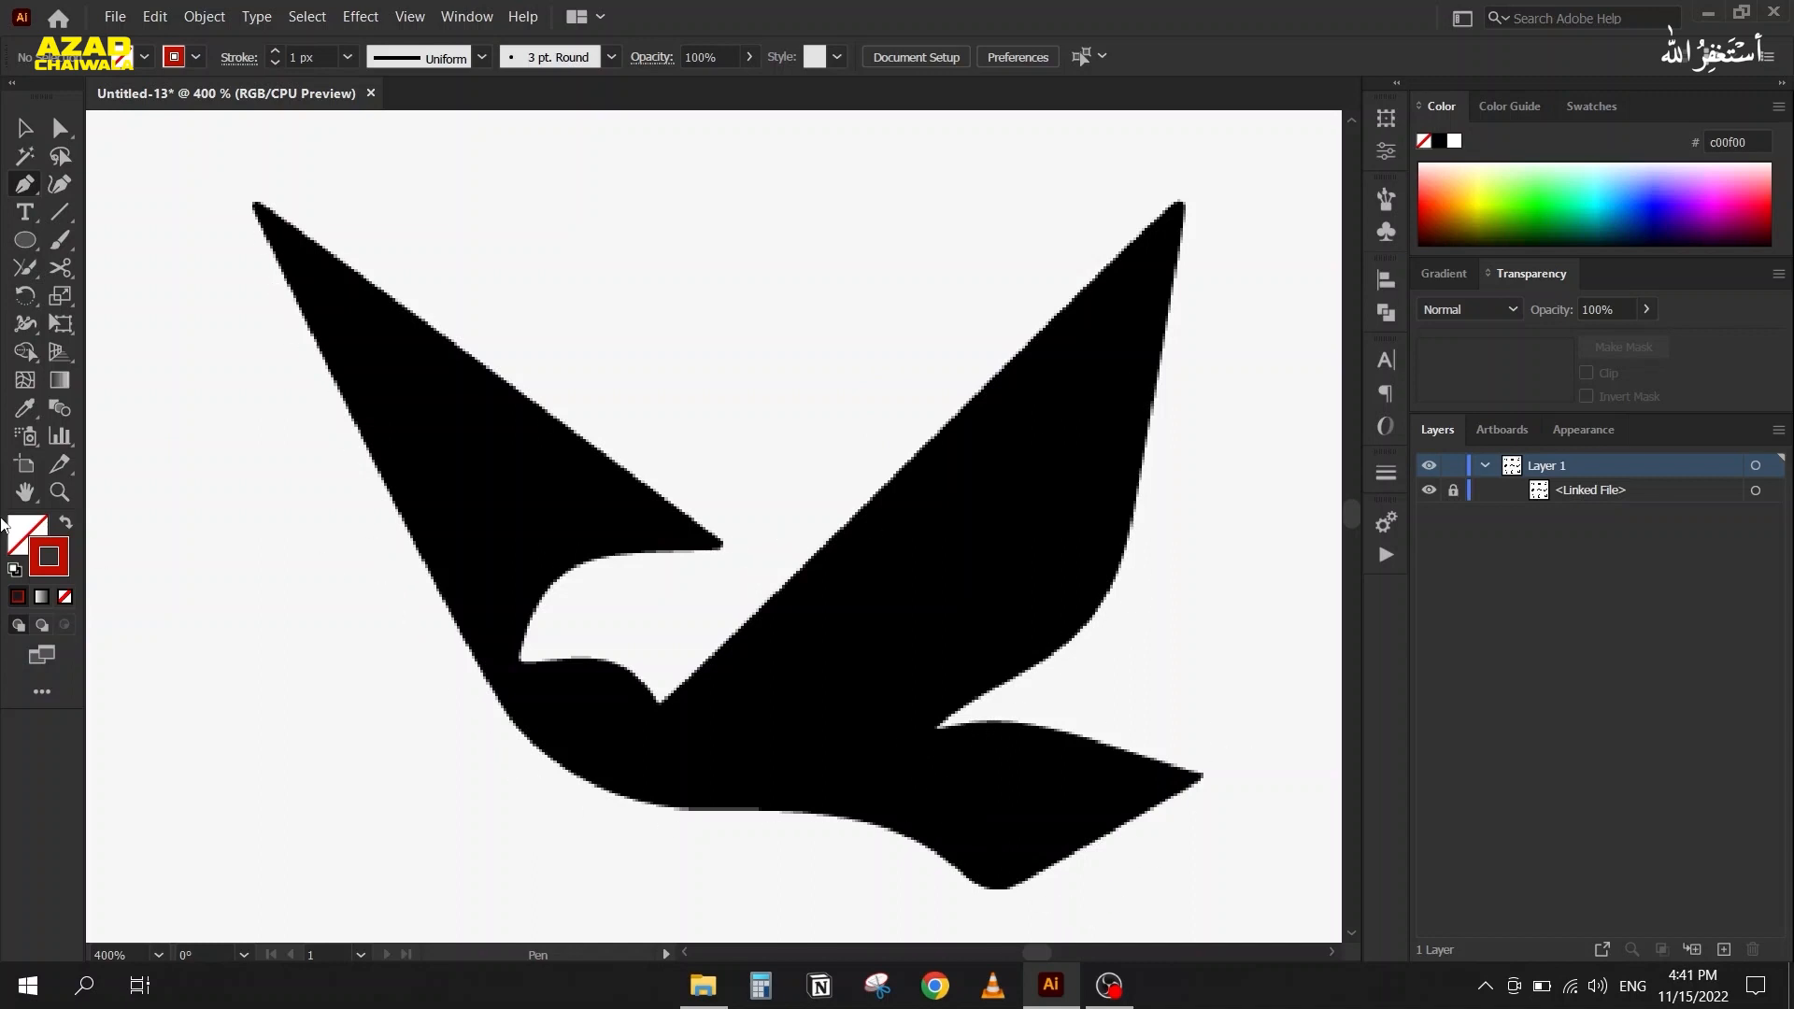
Trace the bird's left wing with red as the fill, through about X 1348, Y 86 px to a smooth point at X 1373, Y 138 px
click(63, 525)
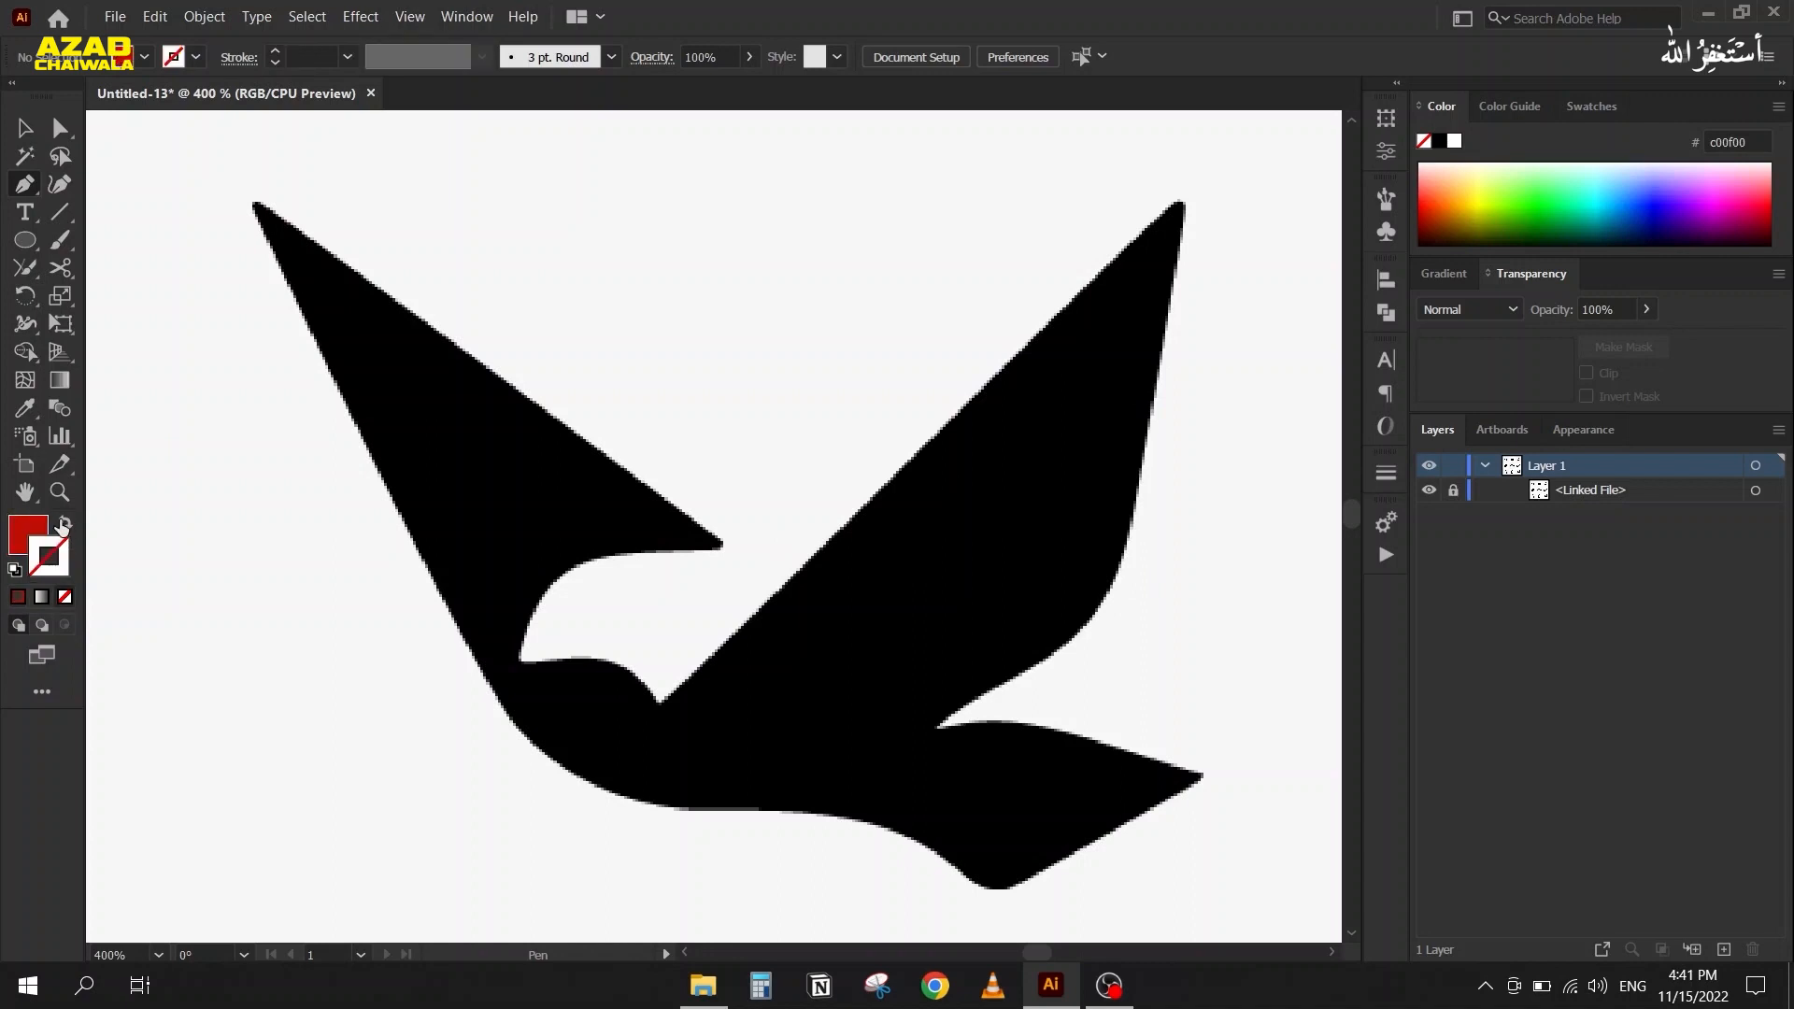
click(720, 543)
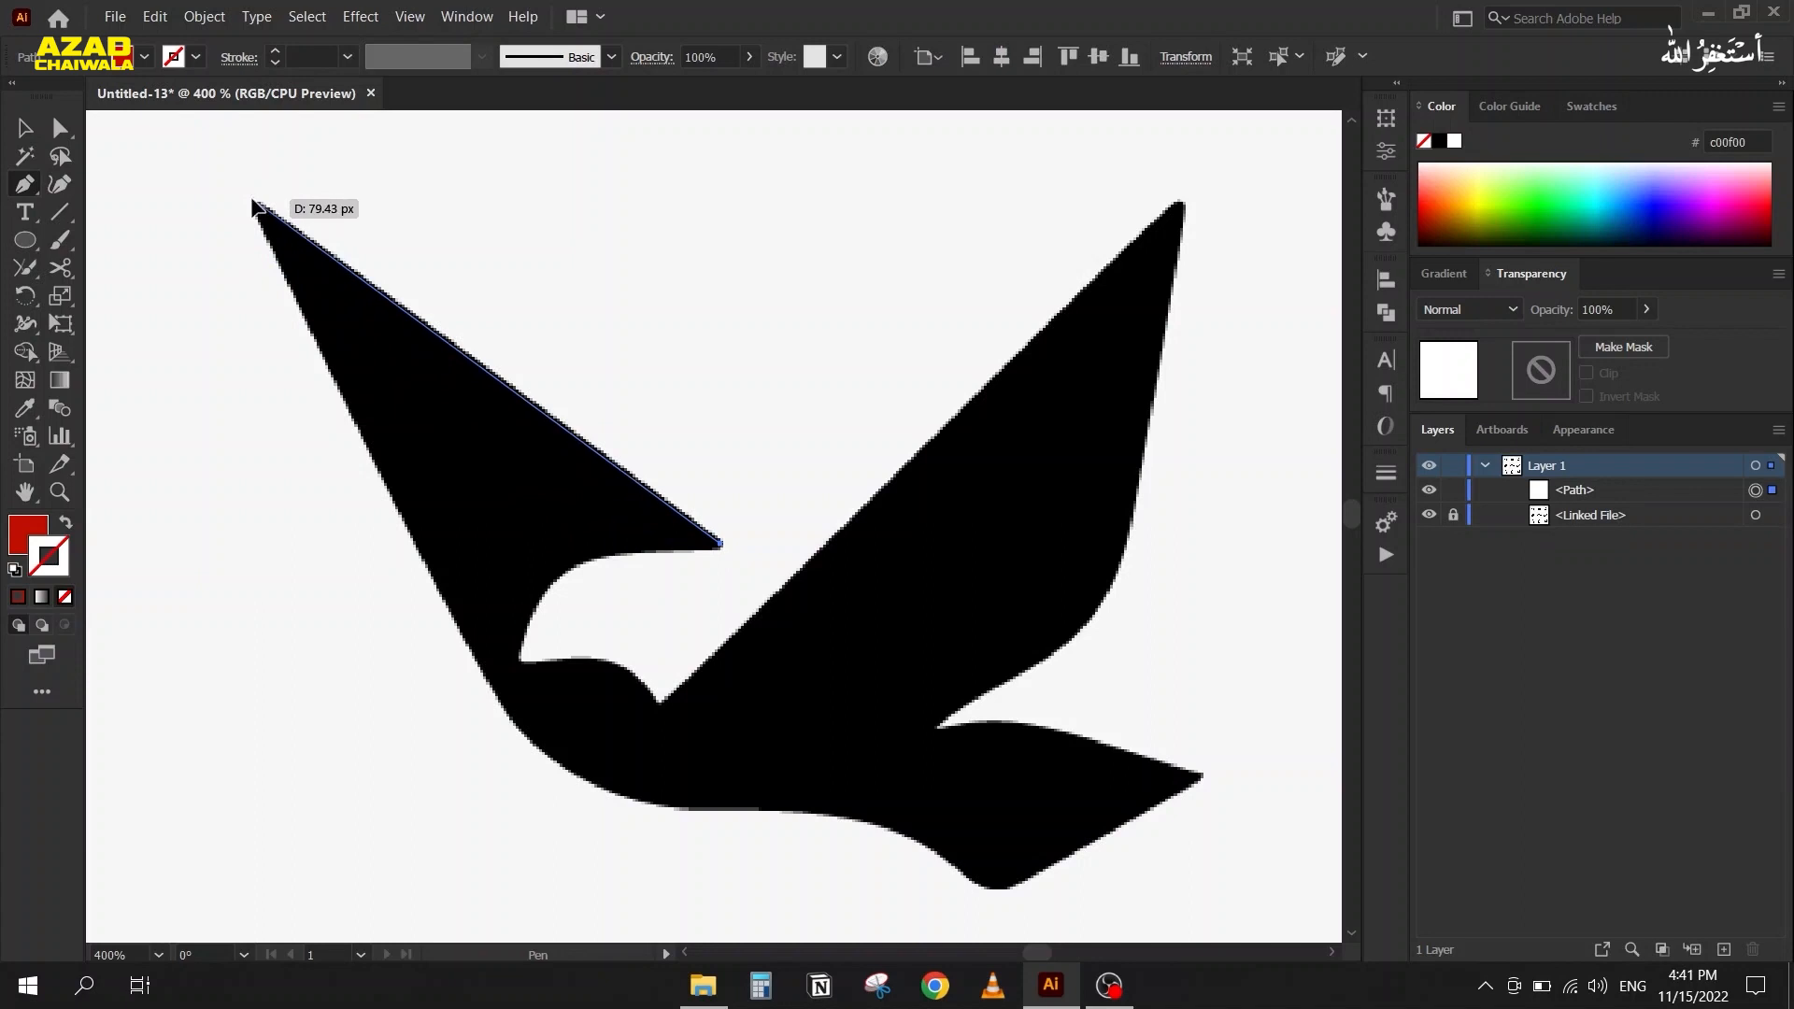
click(252, 200)
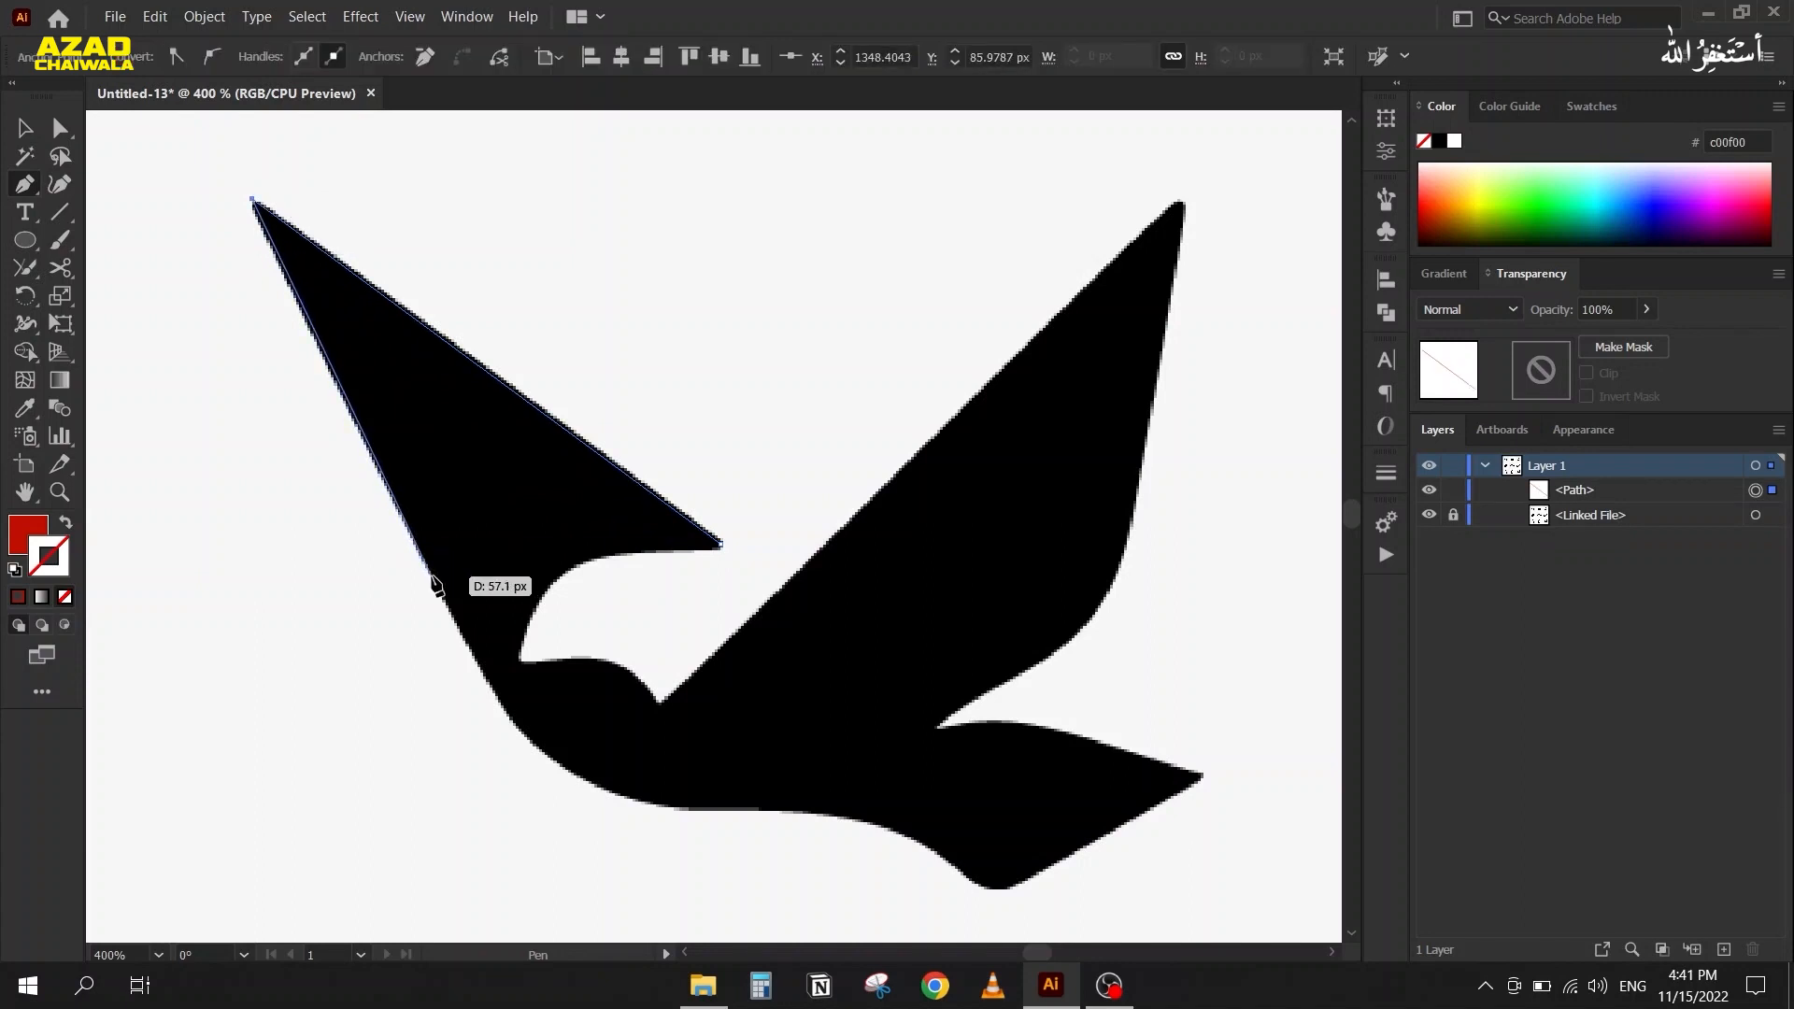
drag(433, 579, 389, 570)
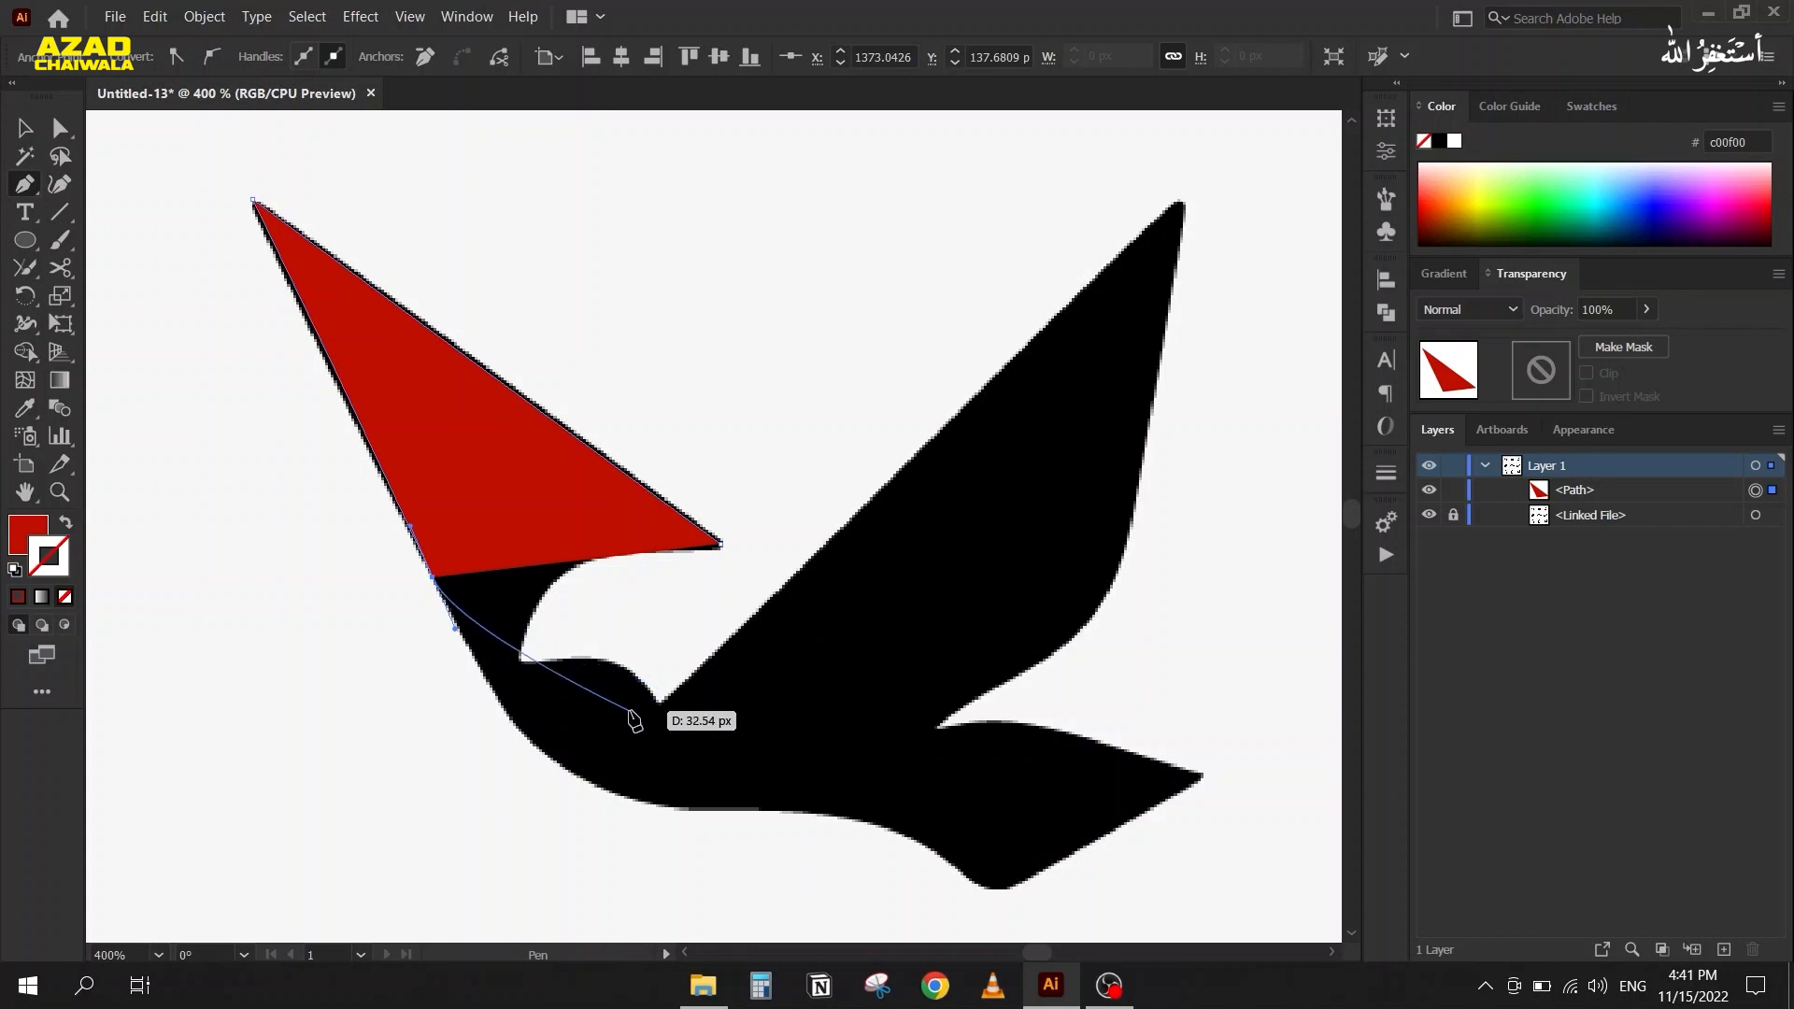
Swap the red fill back to the stroke and delete the partial wing path
click(65, 526)
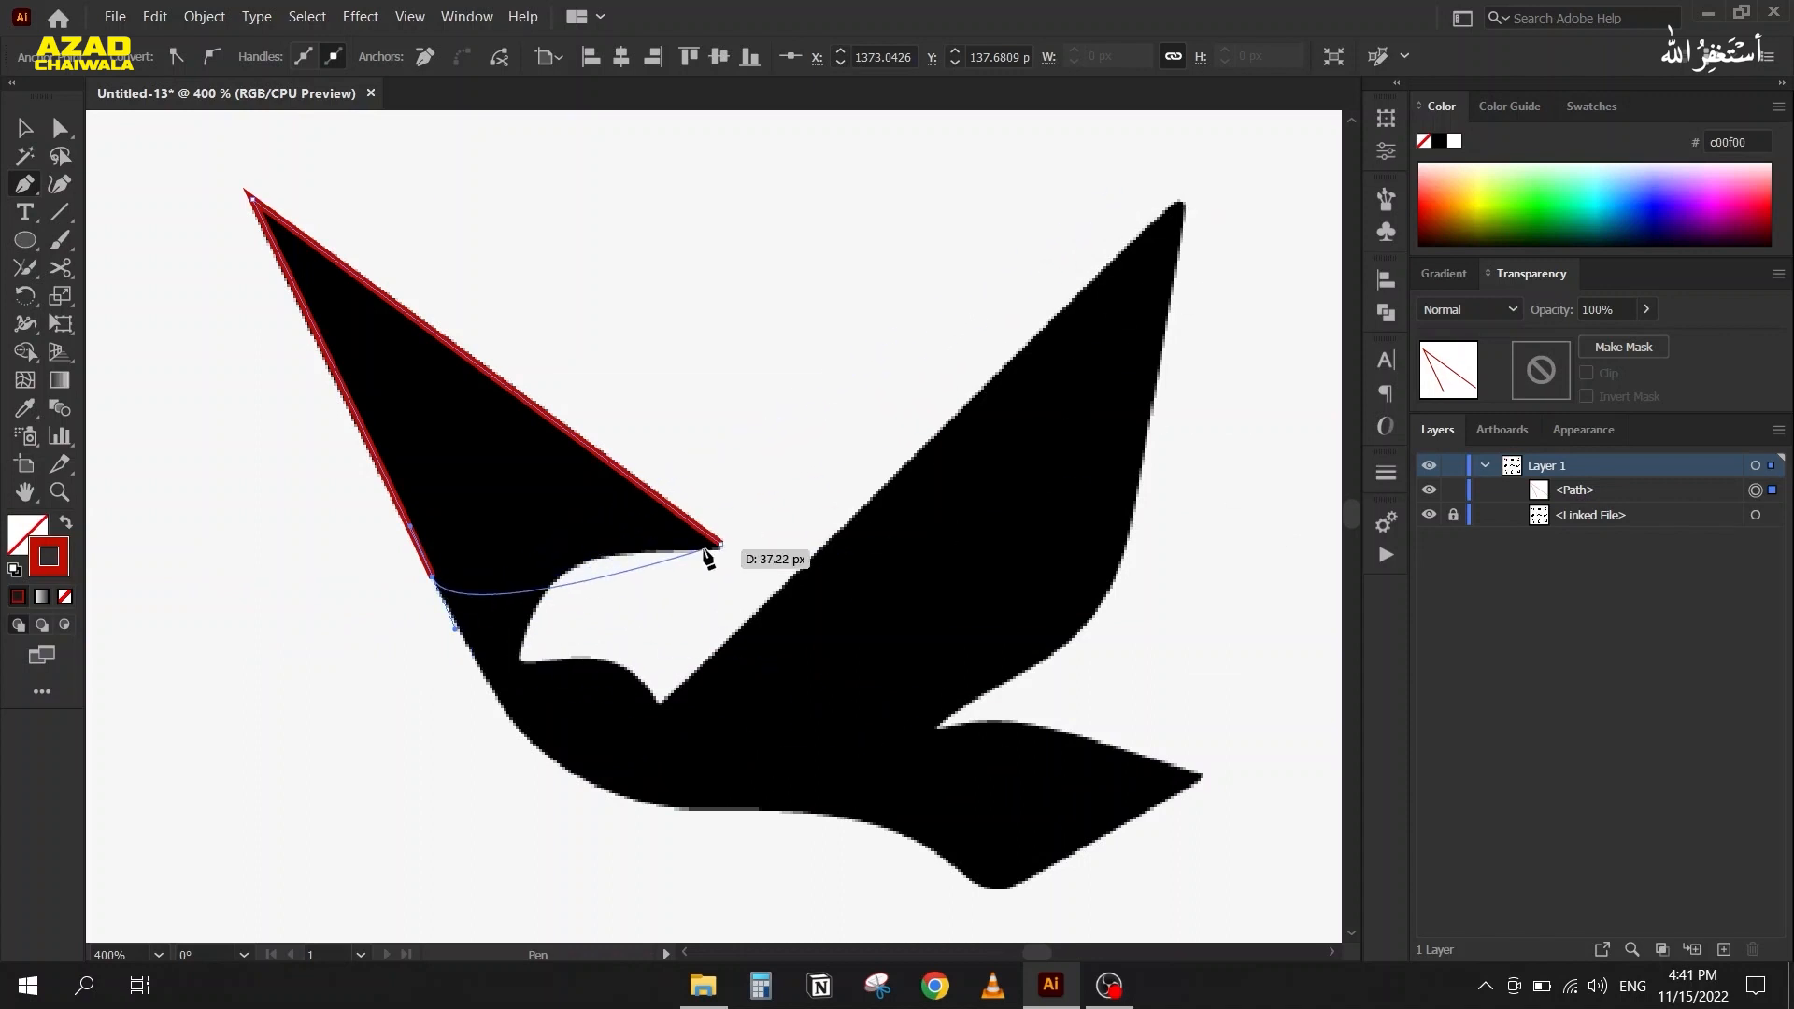
key(Delete)
key(Delete)
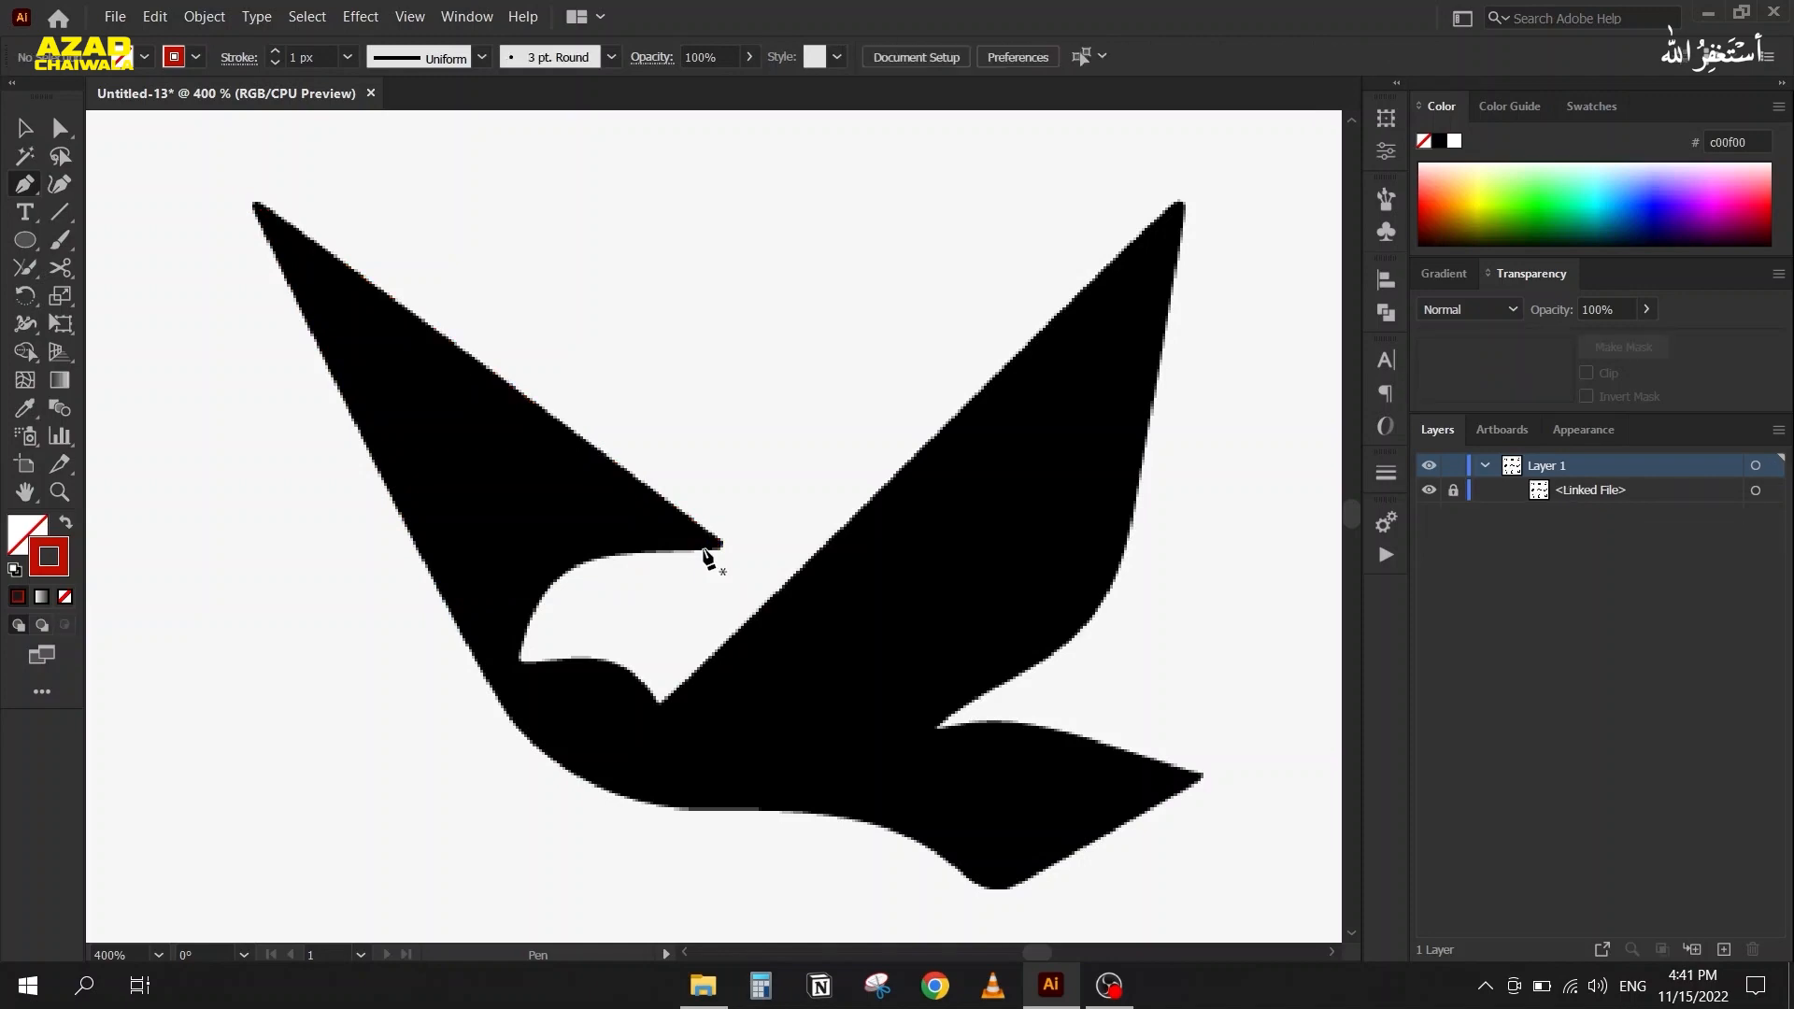
Turn on Snap to Pixel and check that the option is enabled
click(409, 17)
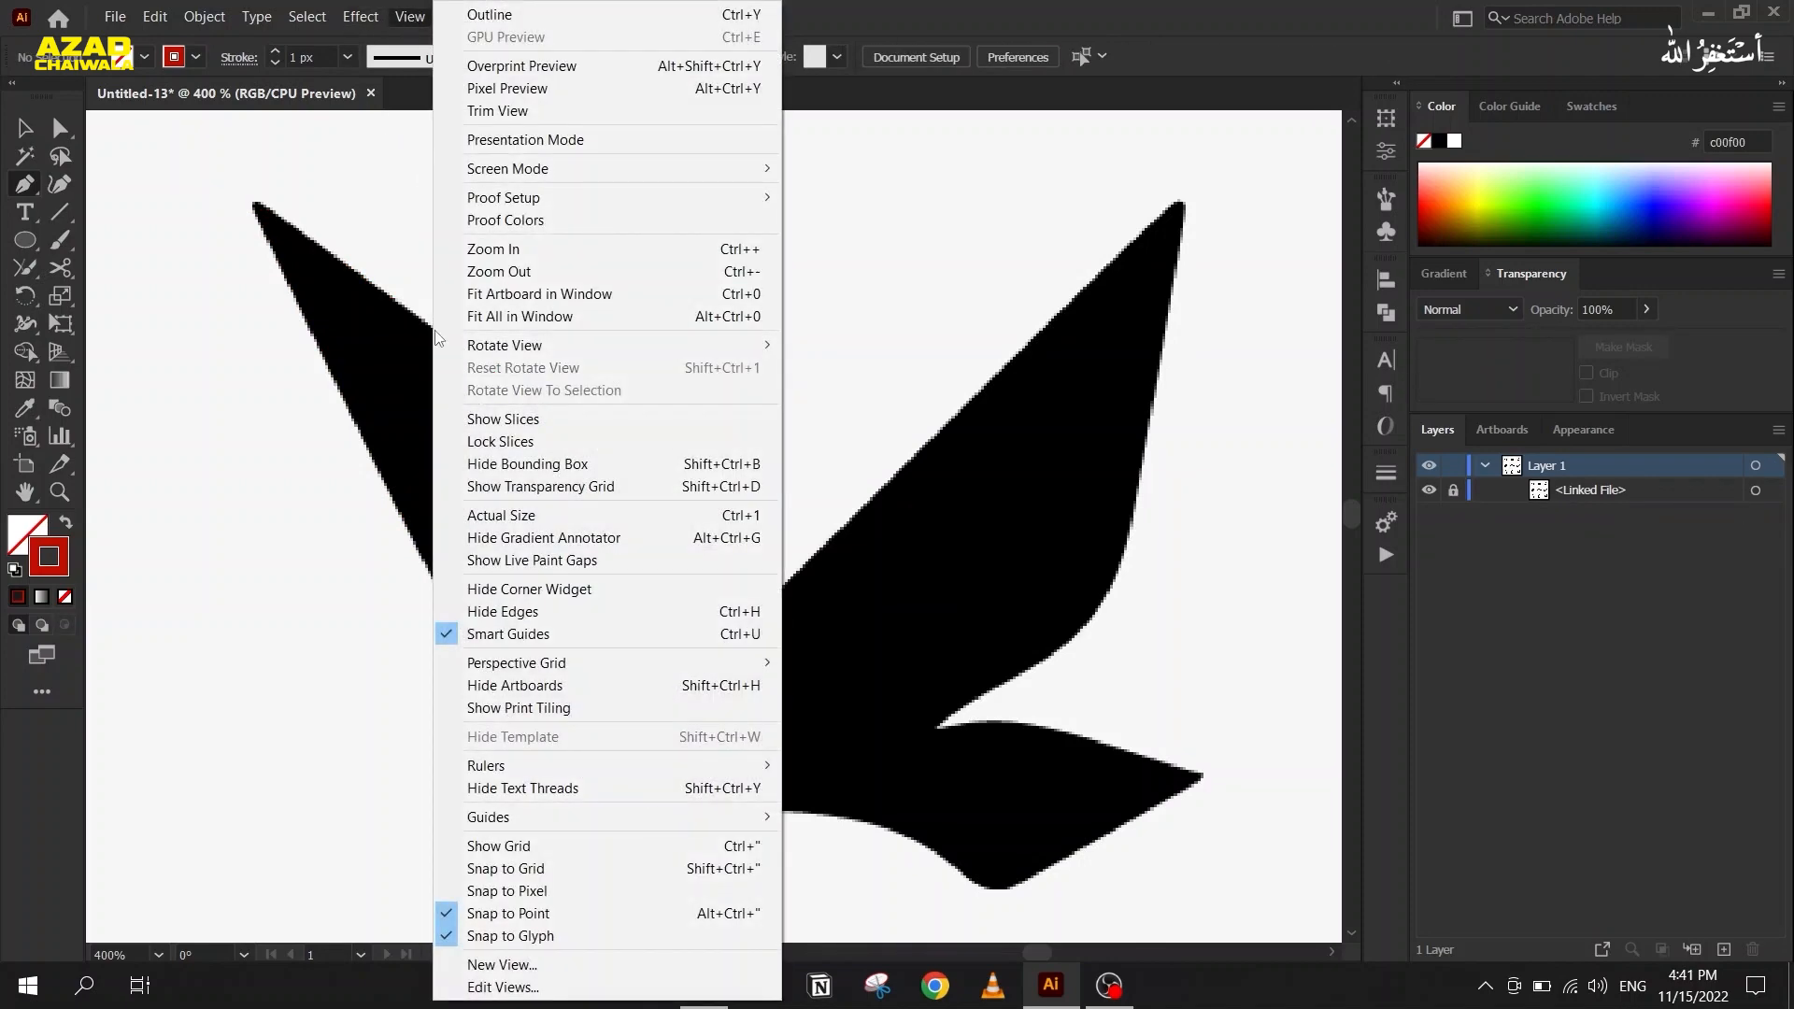
click(580, 889)
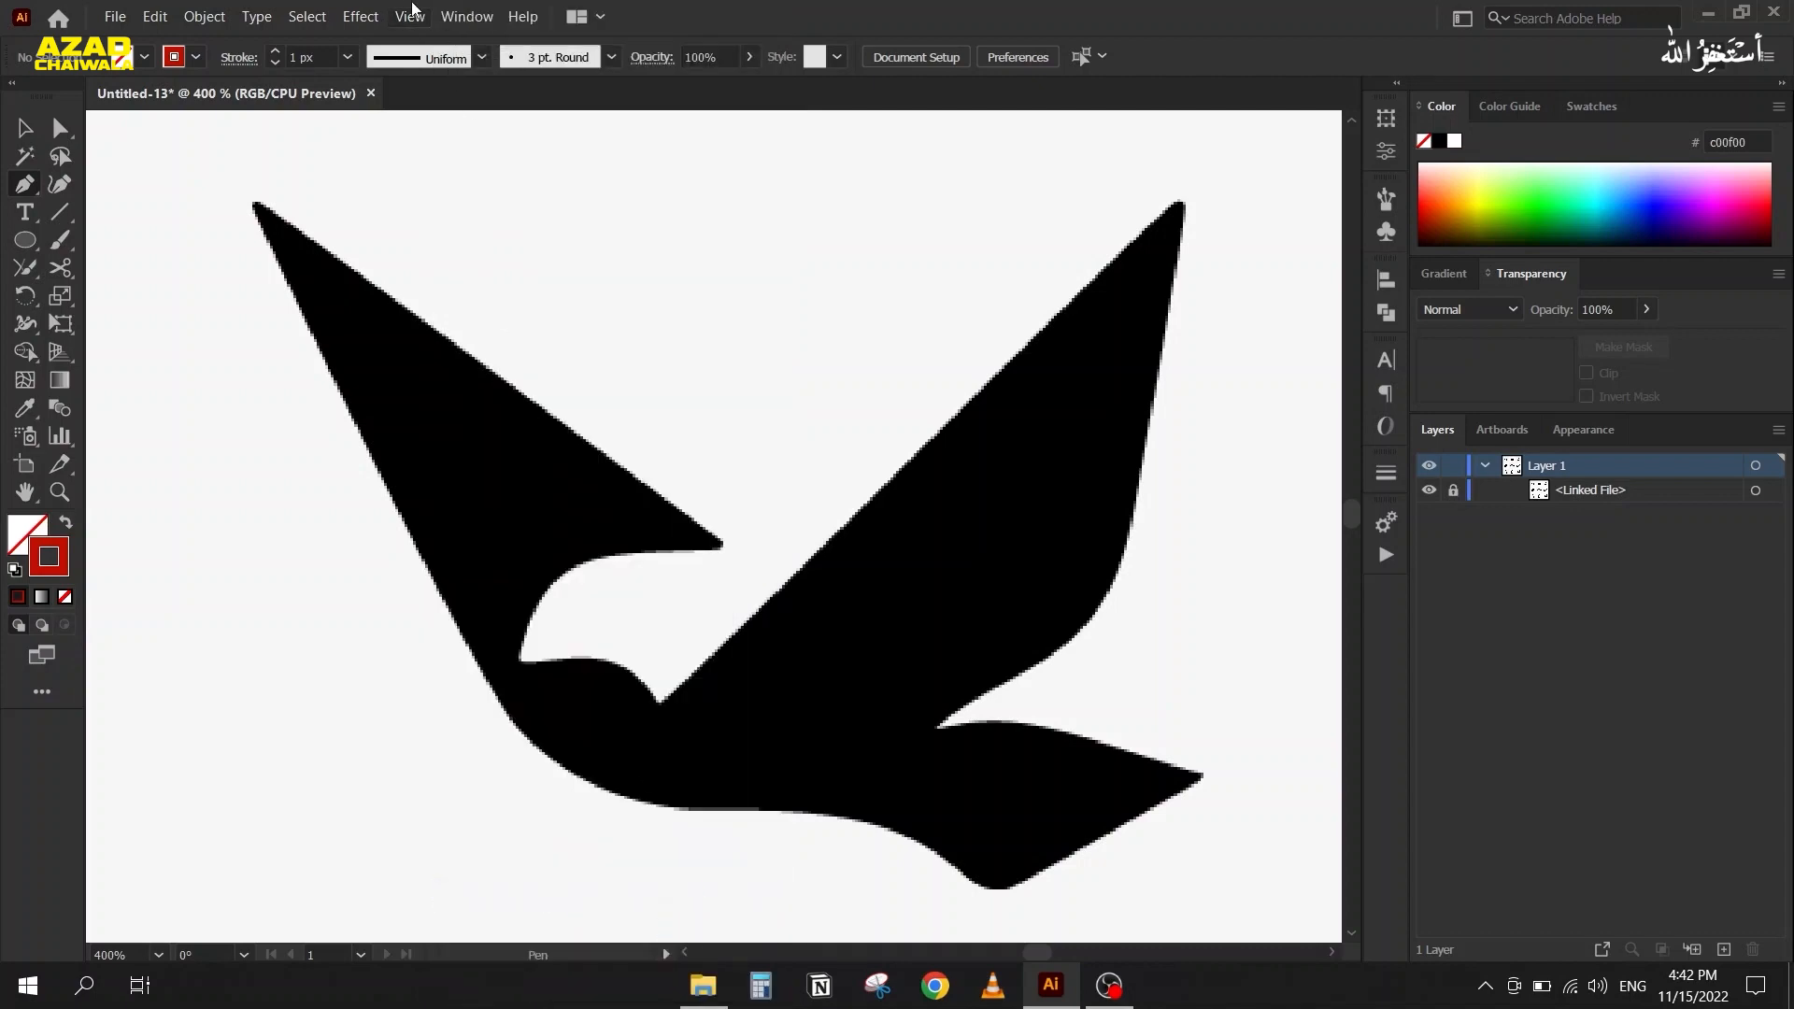
click(411, 17)
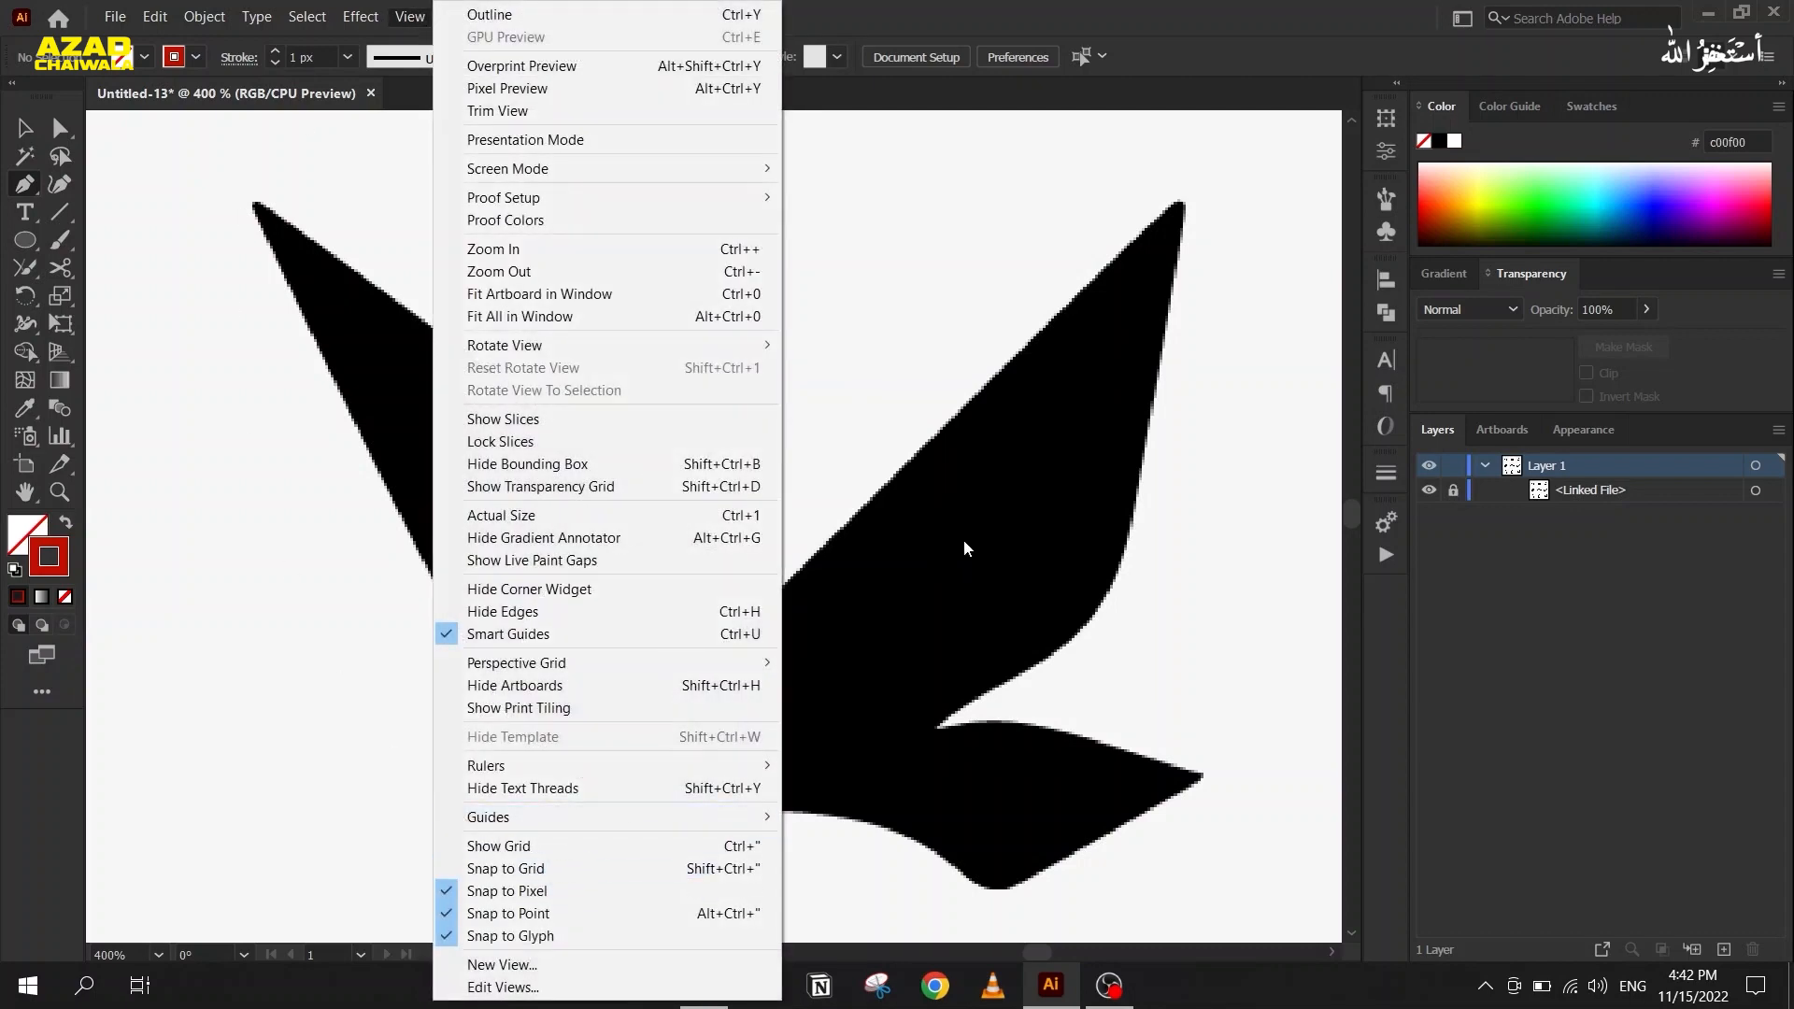
click(1005, 5)
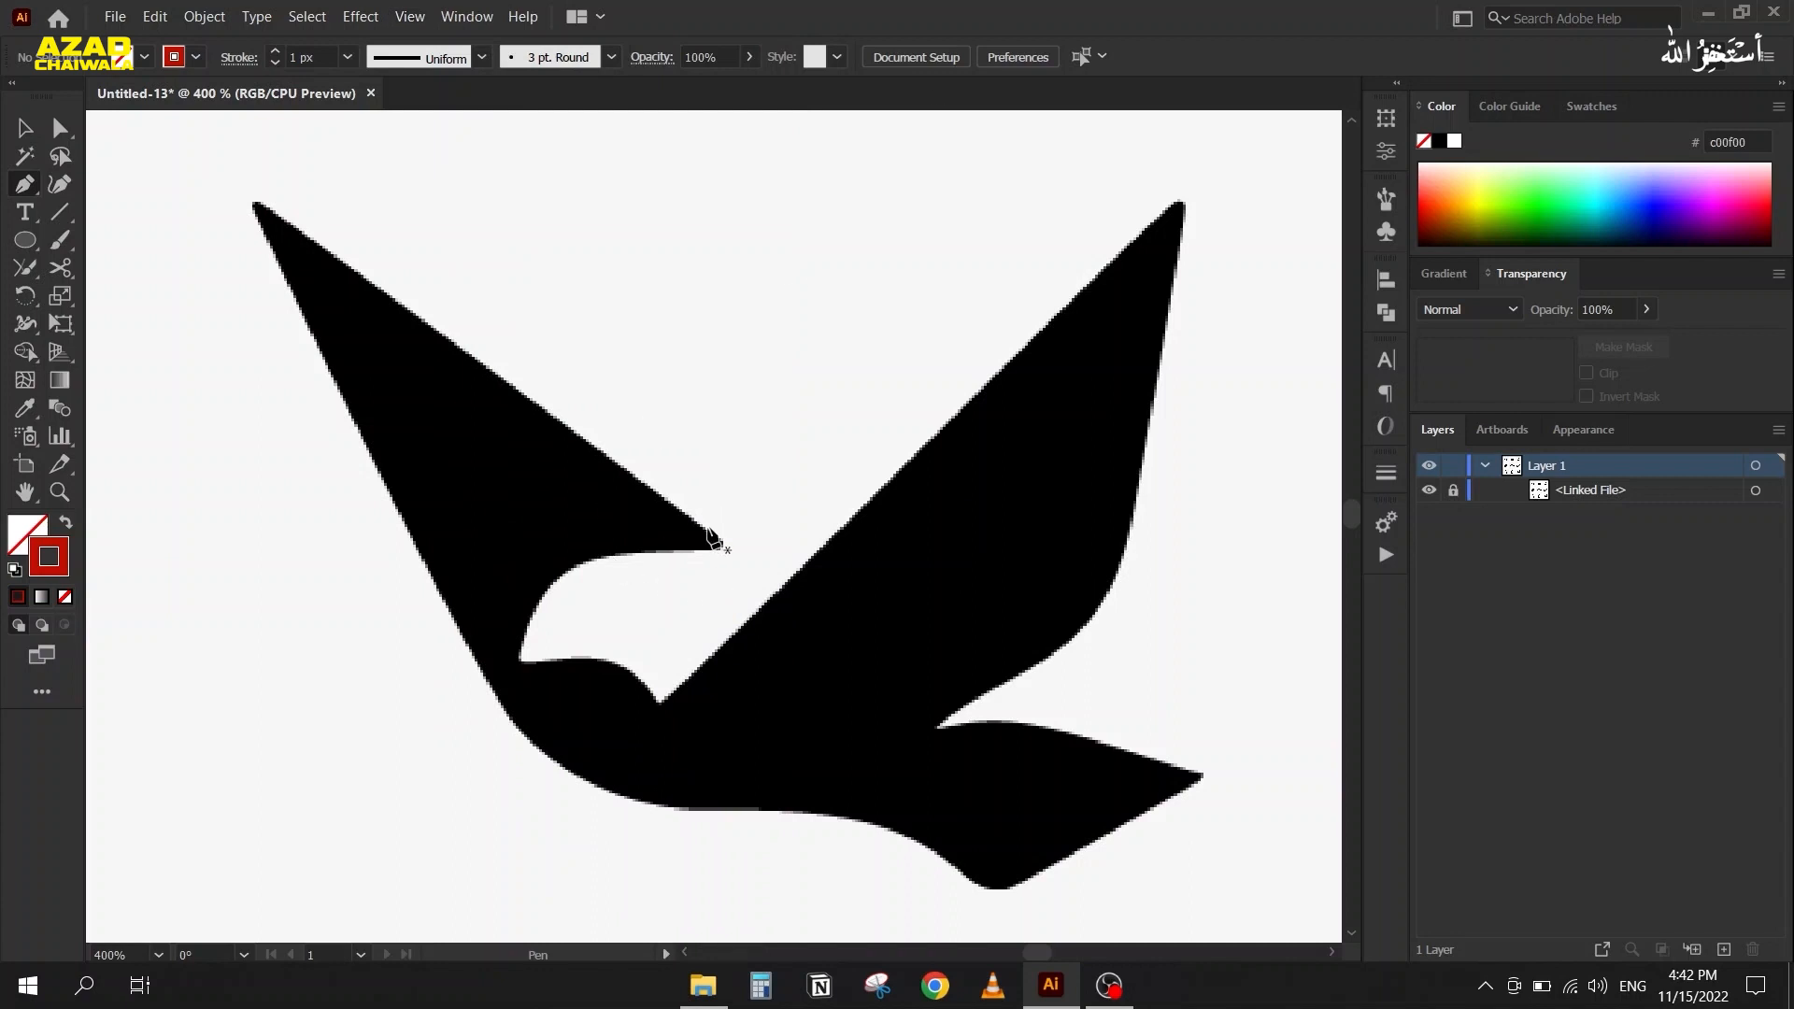
Start a Pen path at the inner tip of the bird's left wing
scroll(661, 501, up, 5)
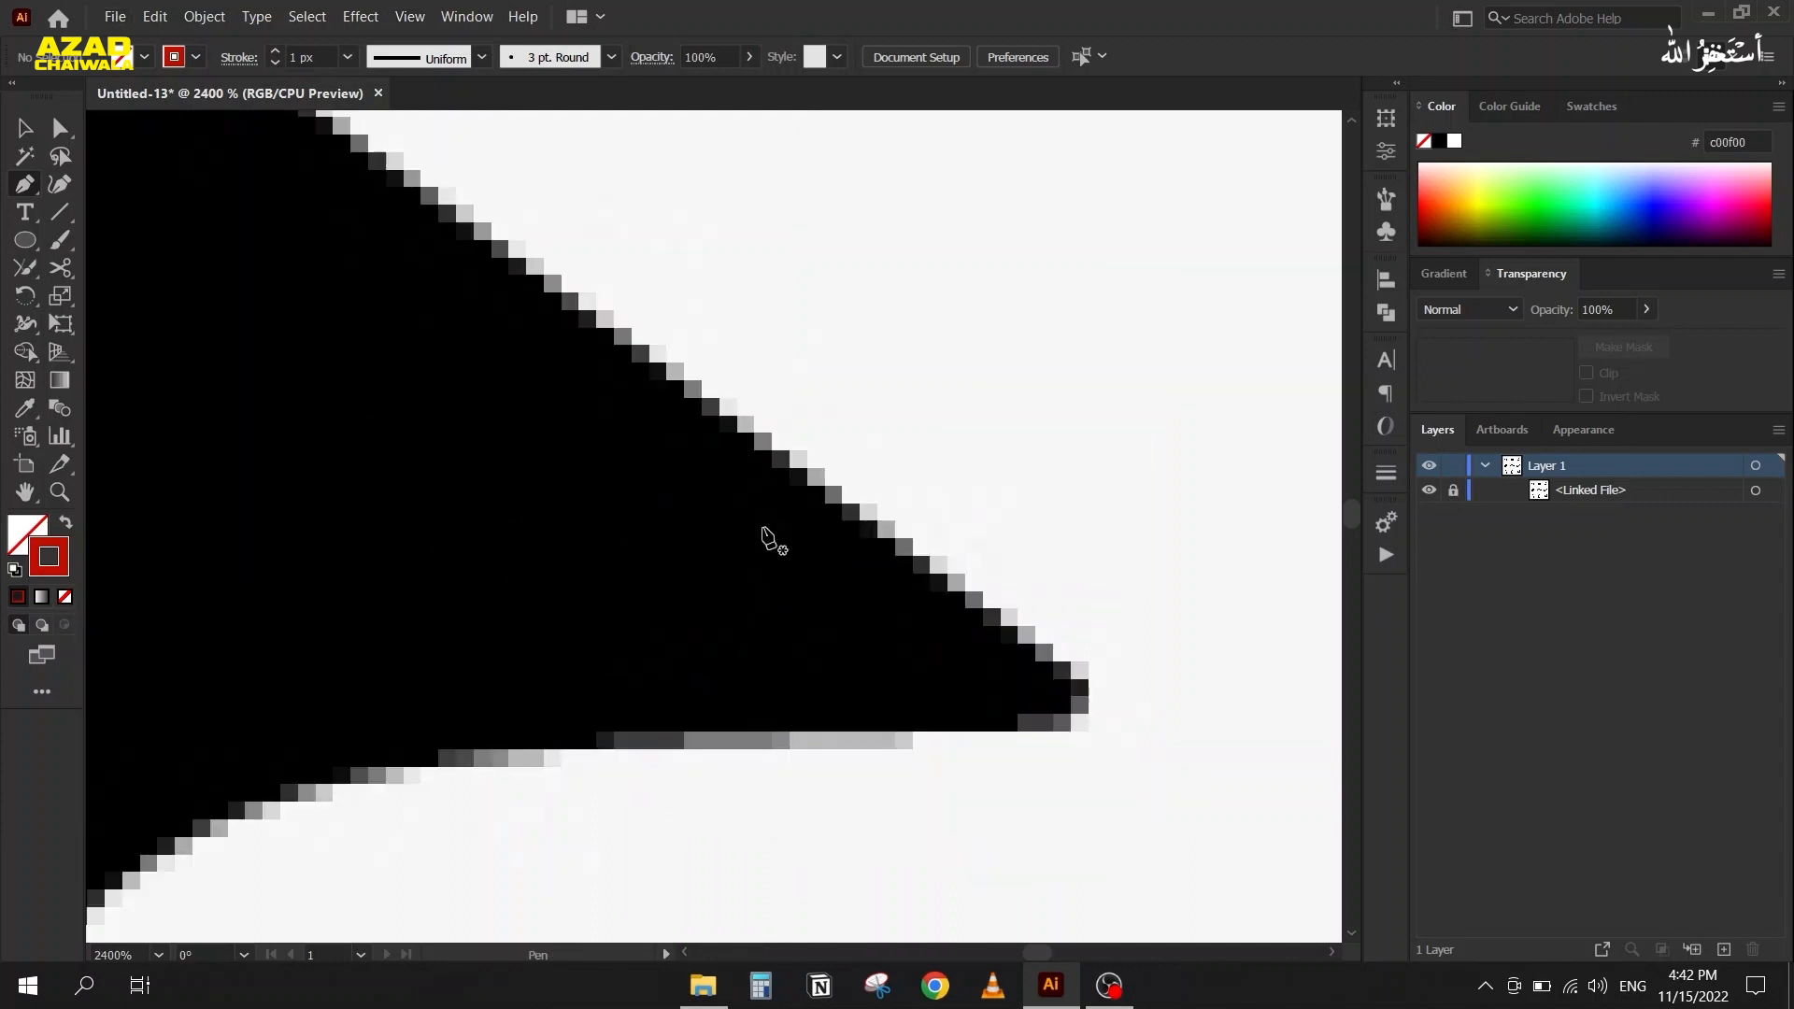
scroll(908, 541, down, 2)
drag(552, 507, 702, 680)
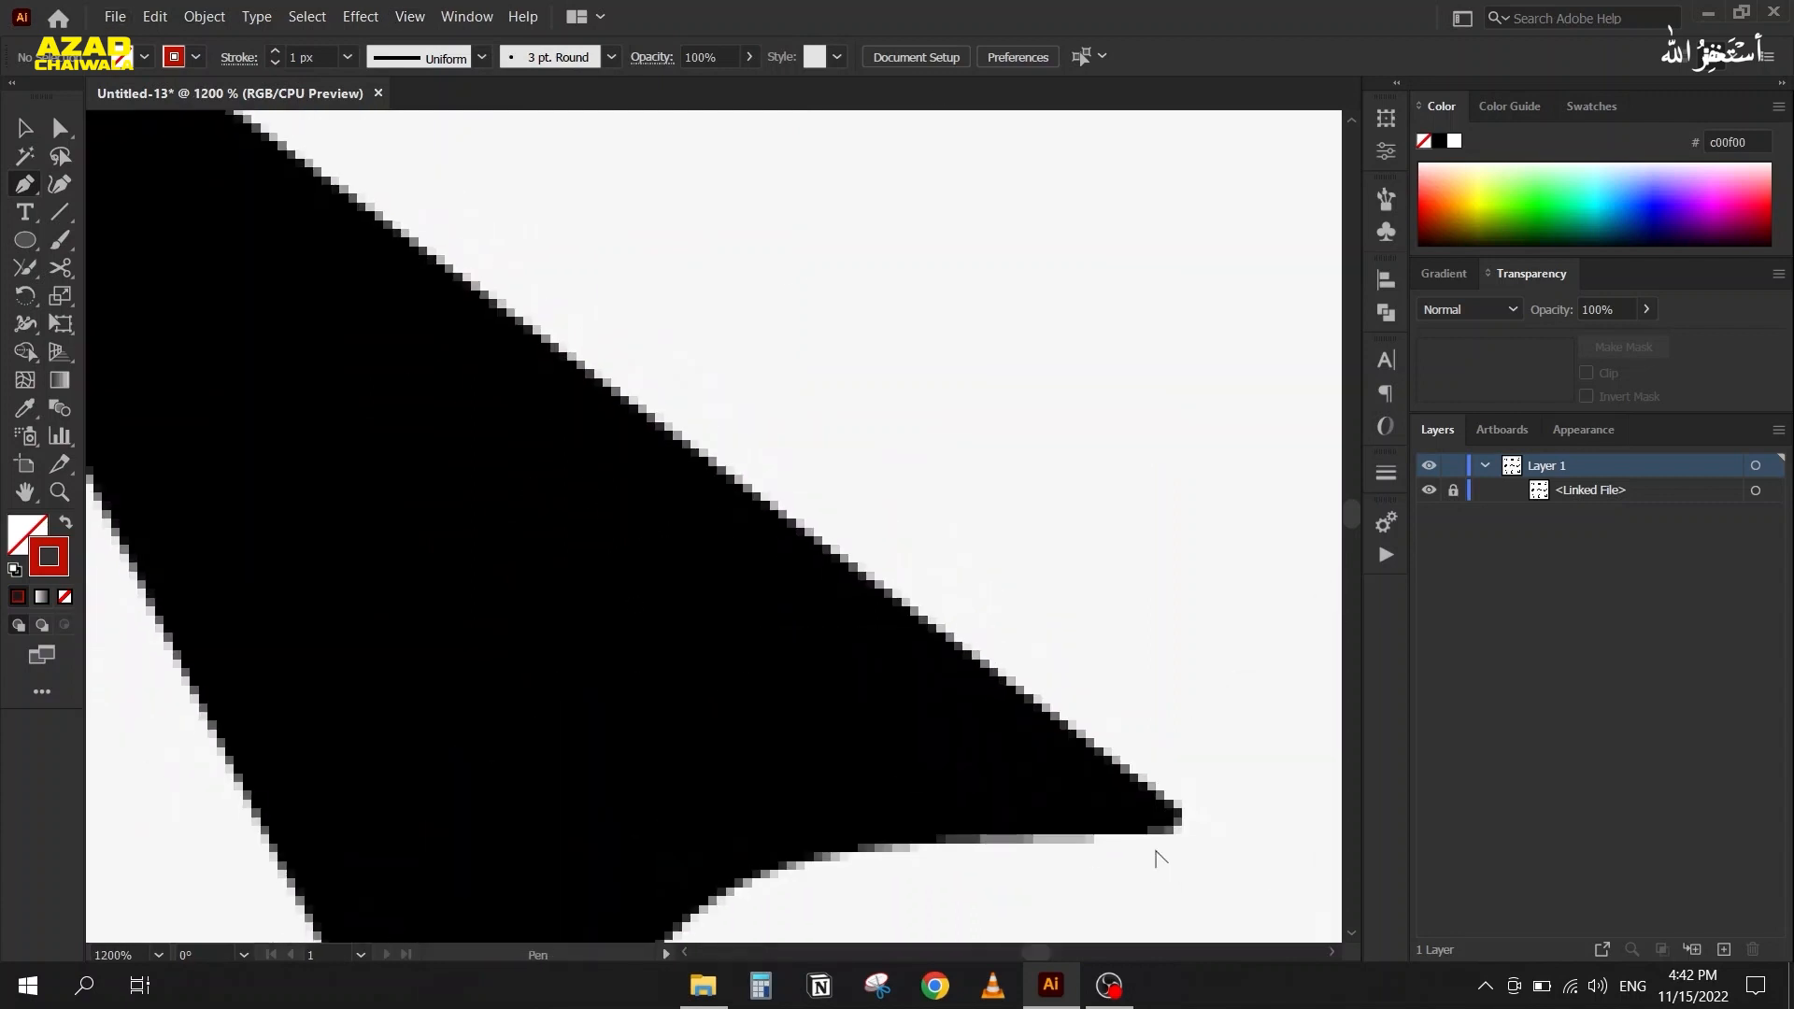
scroll(1157, 841, up, 2)
scroll(1251, 799, up, 1)
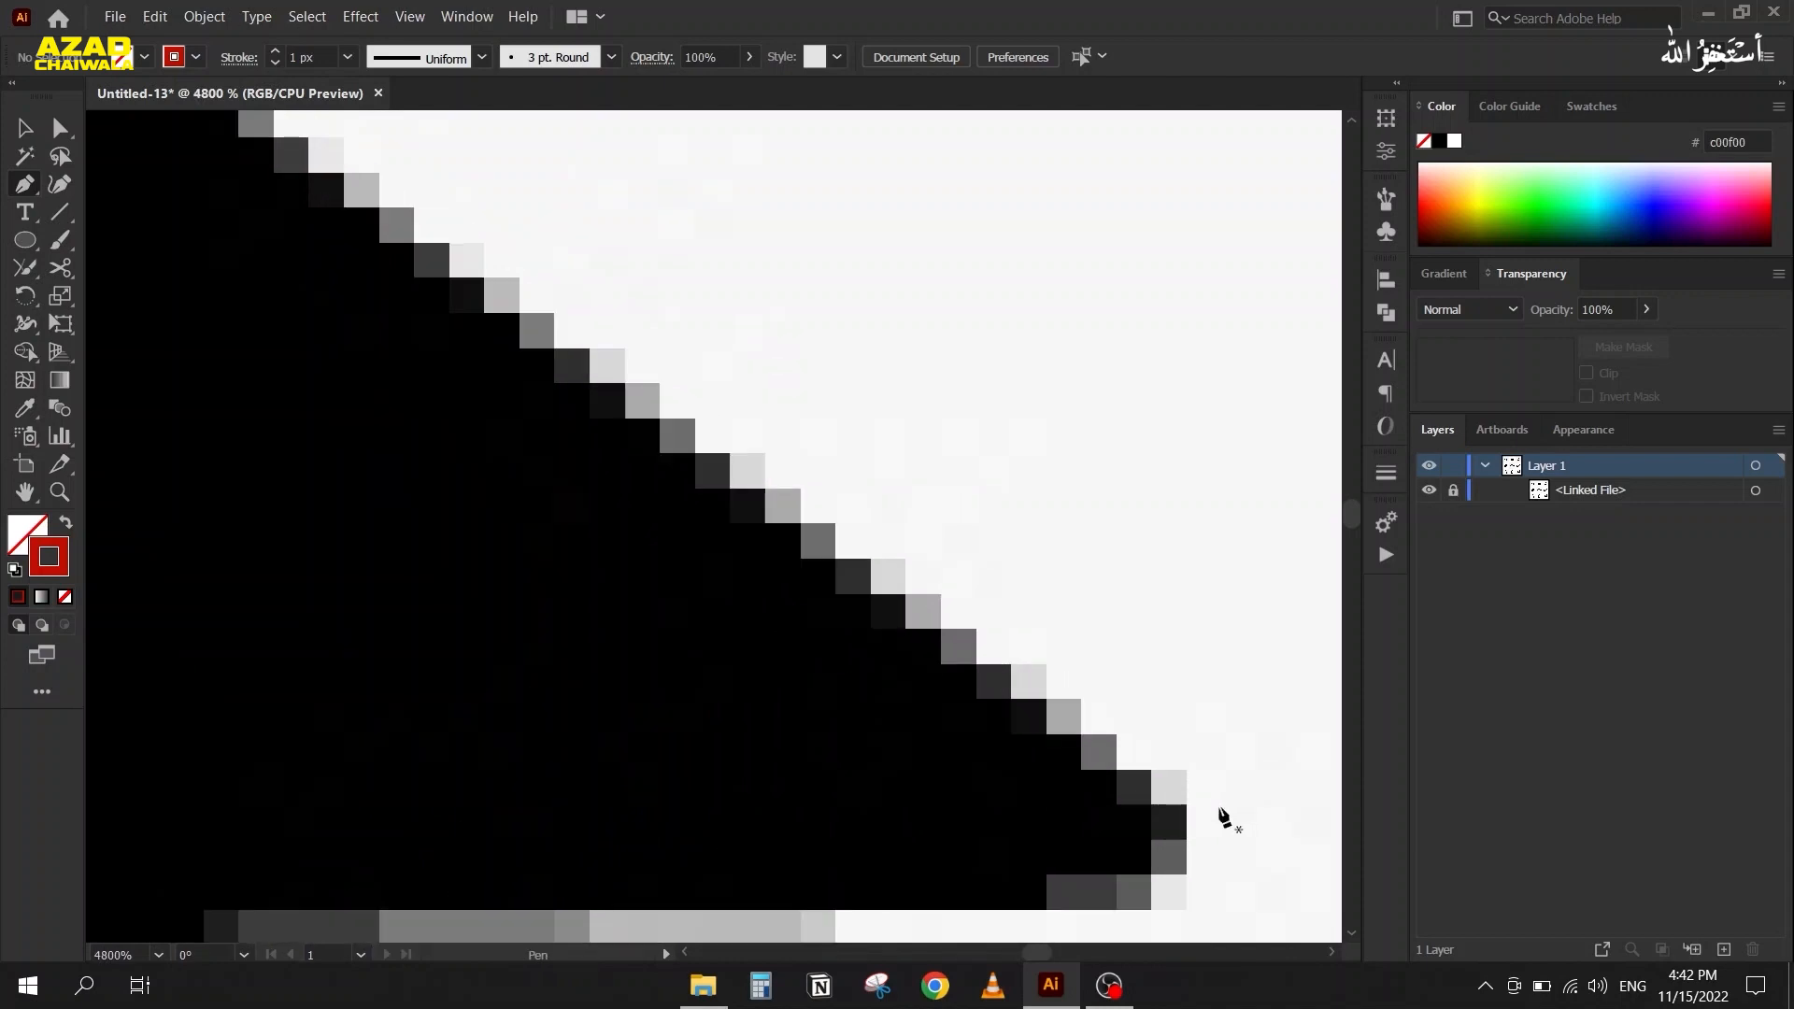
click(1163, 869)
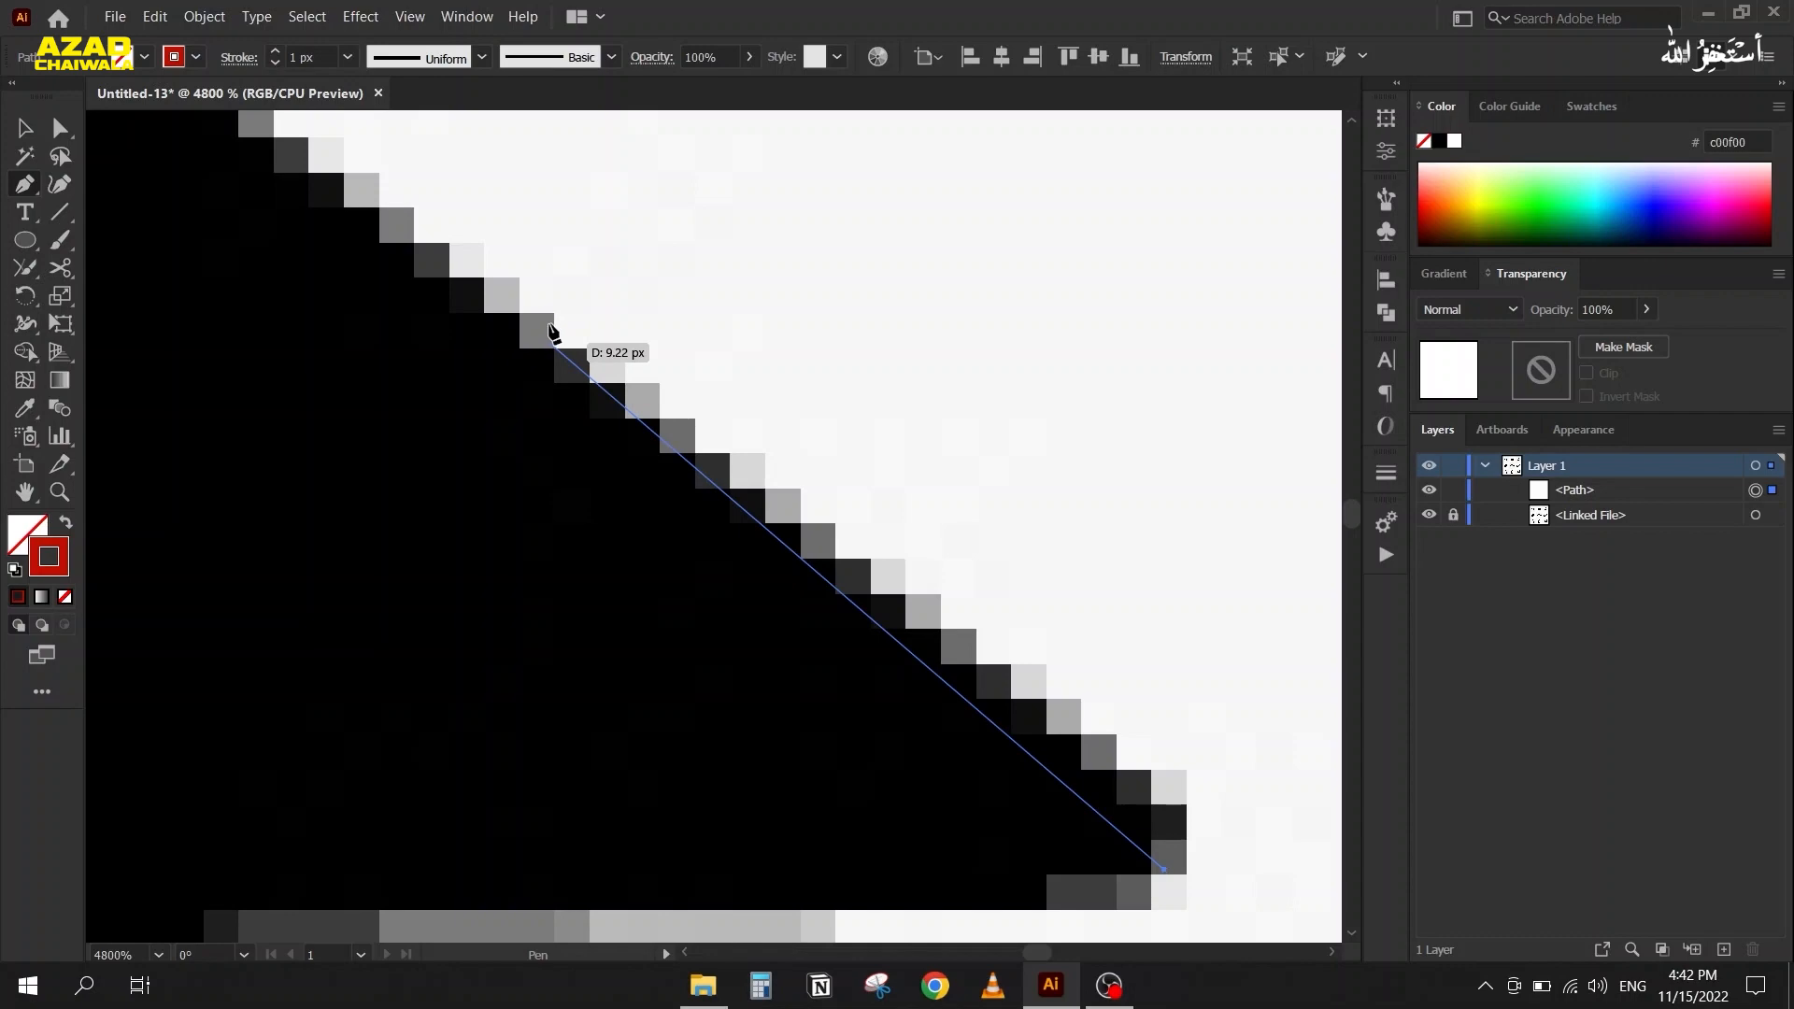
Turn off Snap to Pixel and remove the starting anchor at the left wing's inner tip
click(410, 16)
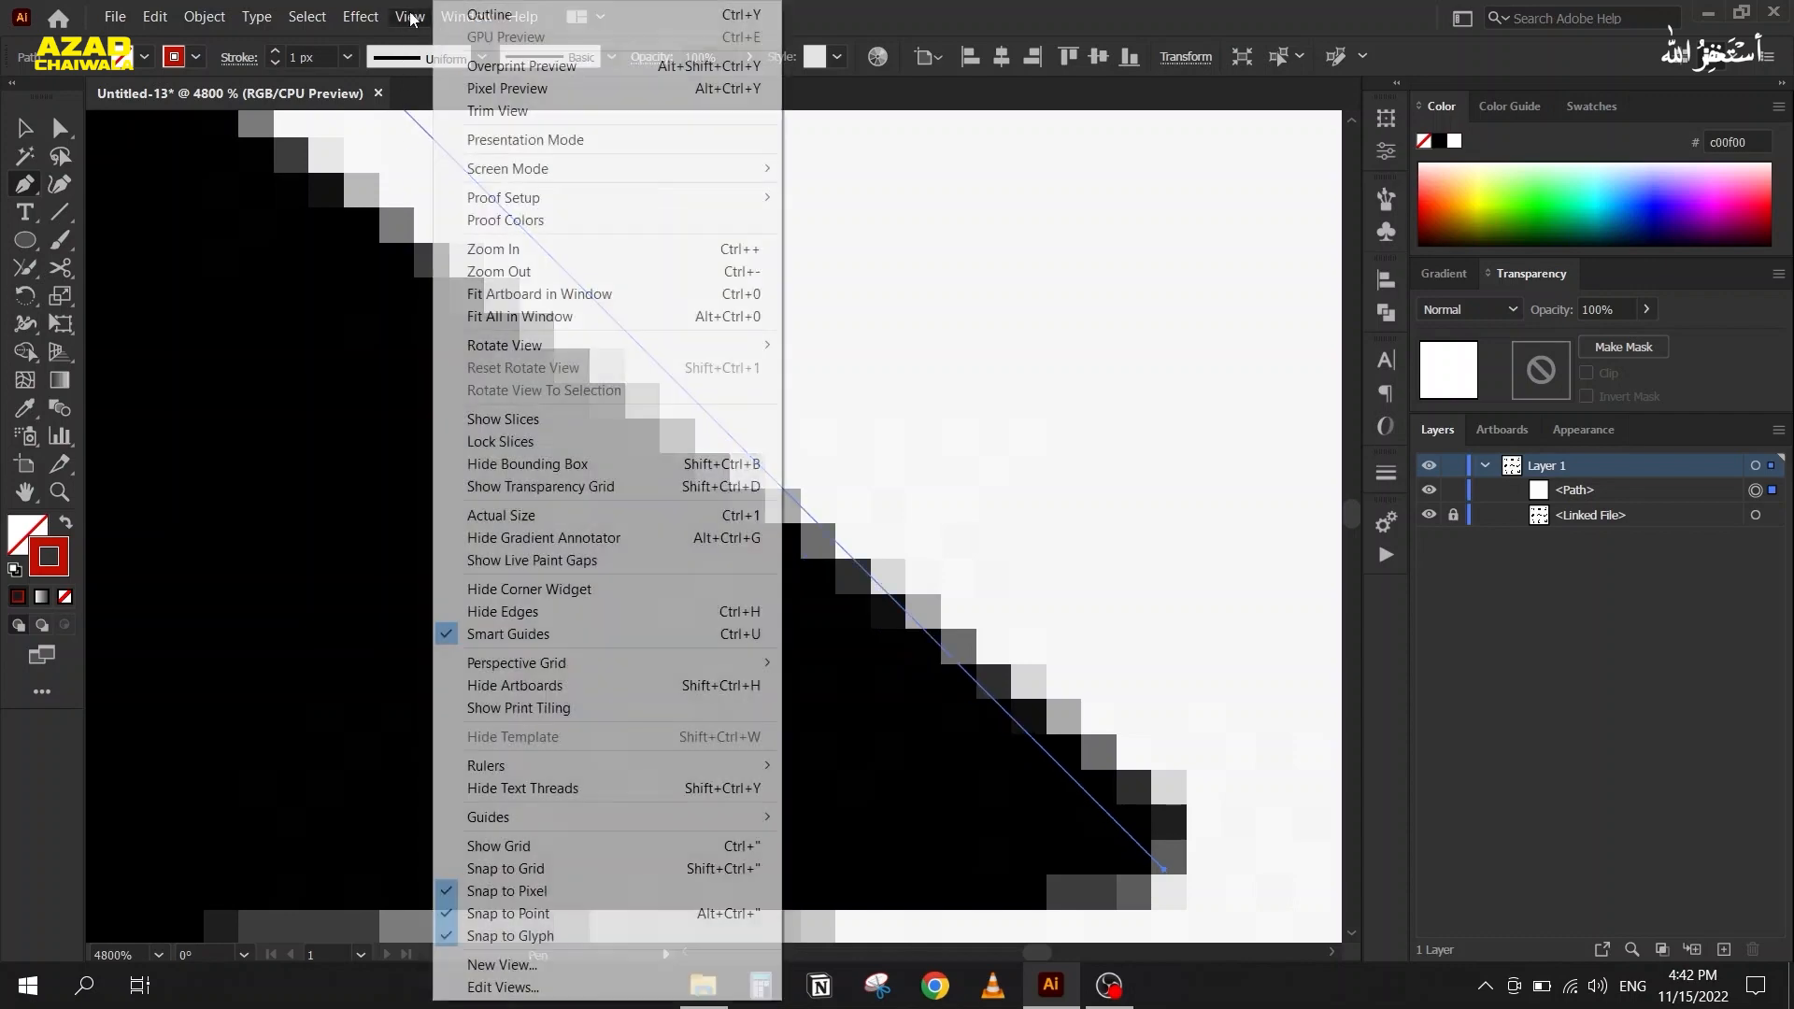
click(526, 892)
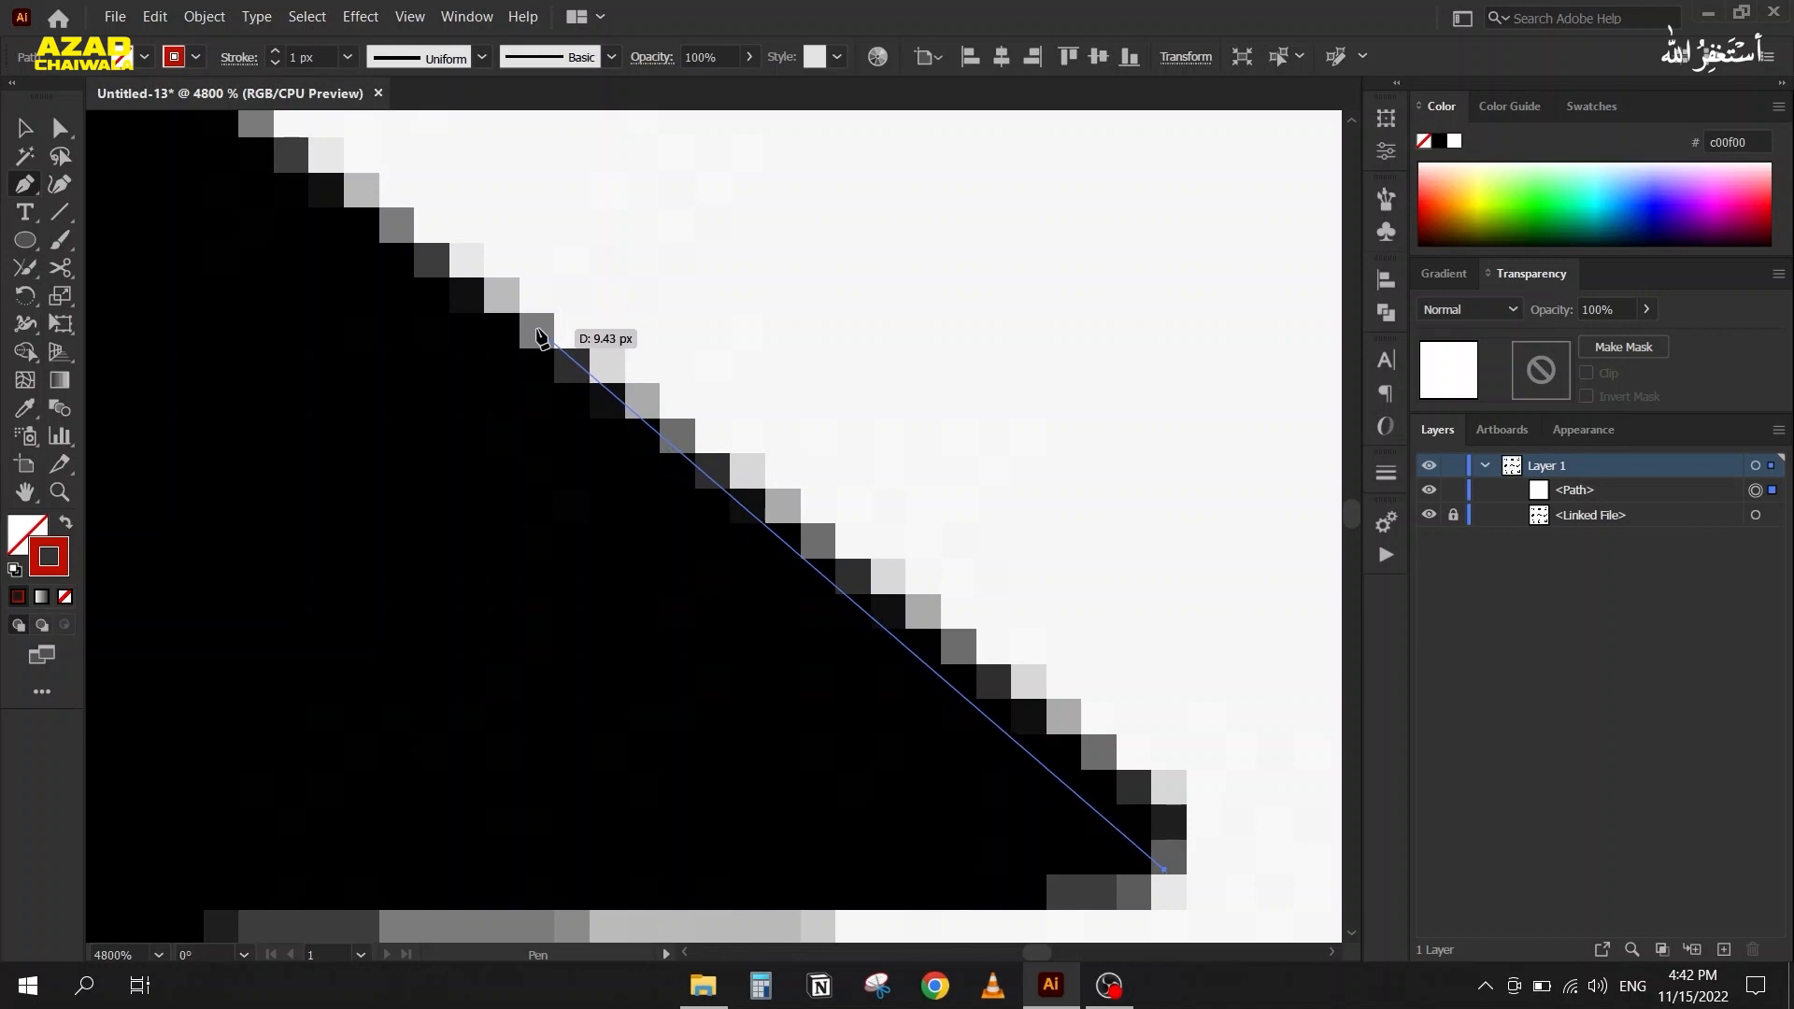
scroll(539, 336, down, 6)
drag(402, 401, 742, 683)
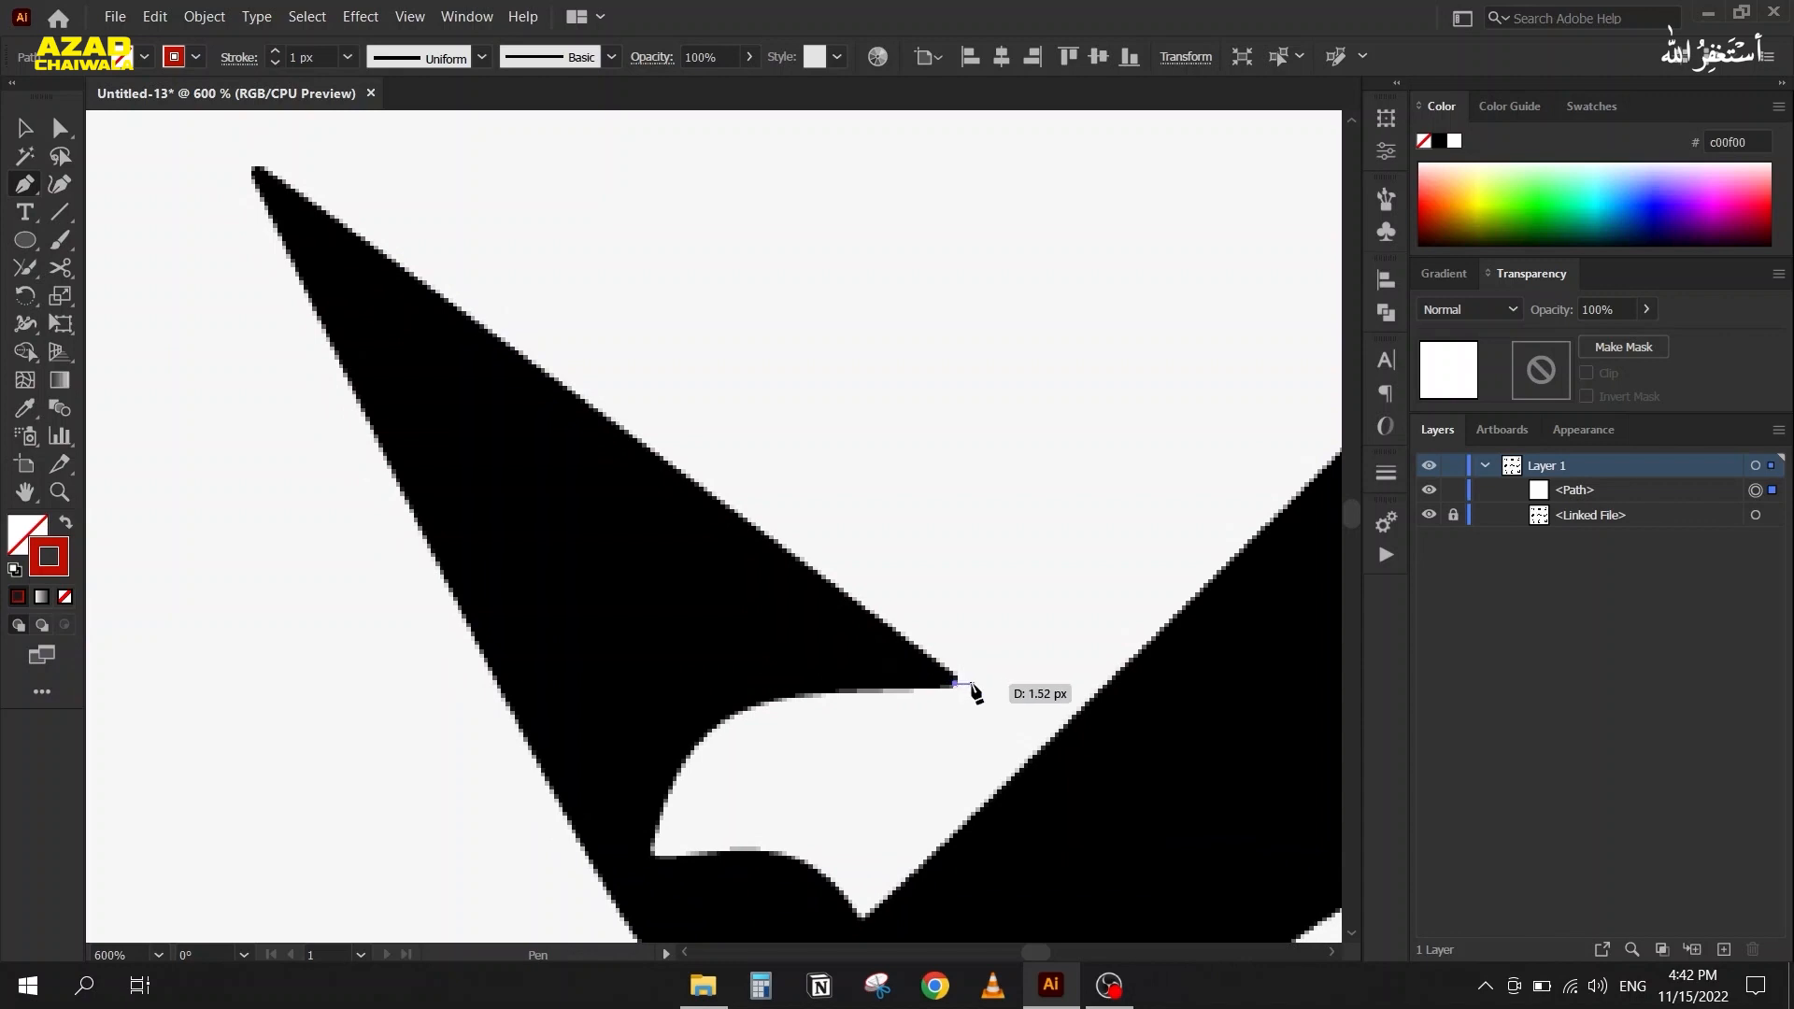
click(954, 684)
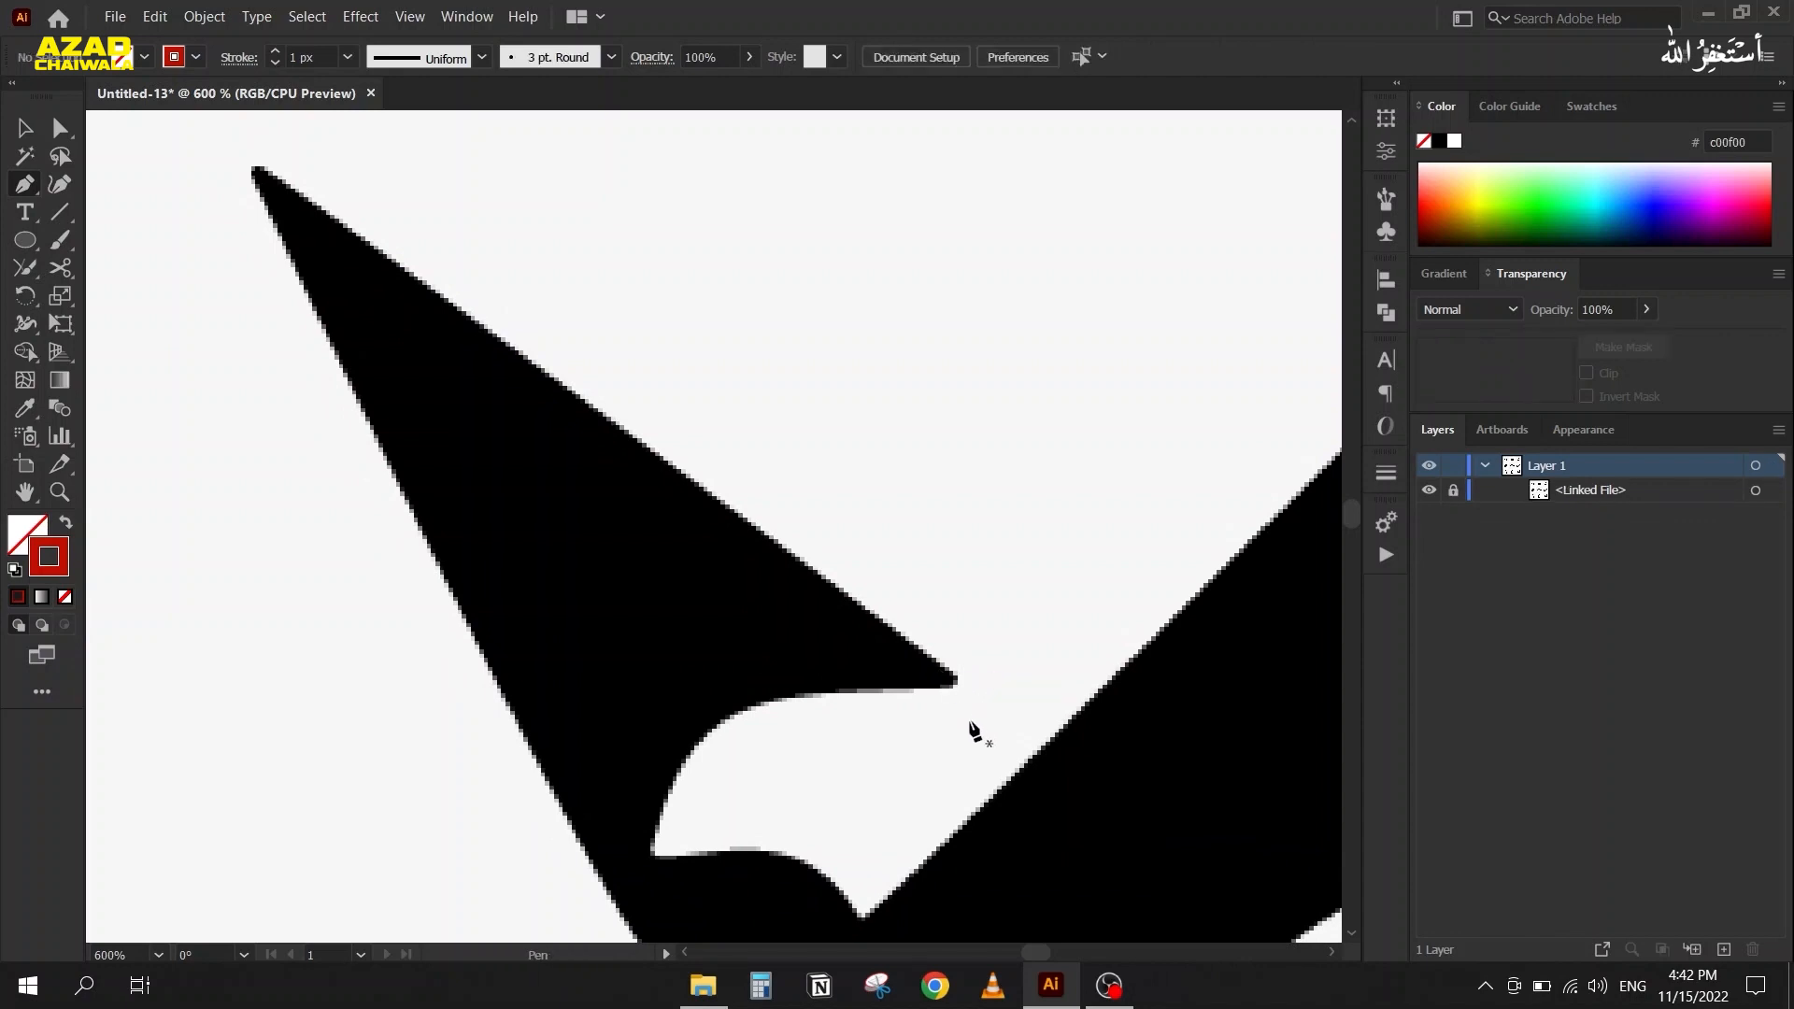
Trace the left wing from its inner tip through X 1348.7, Y 86.2 px to a smooth point at X 1377.1, Y 145.2 px
click(954, 684)
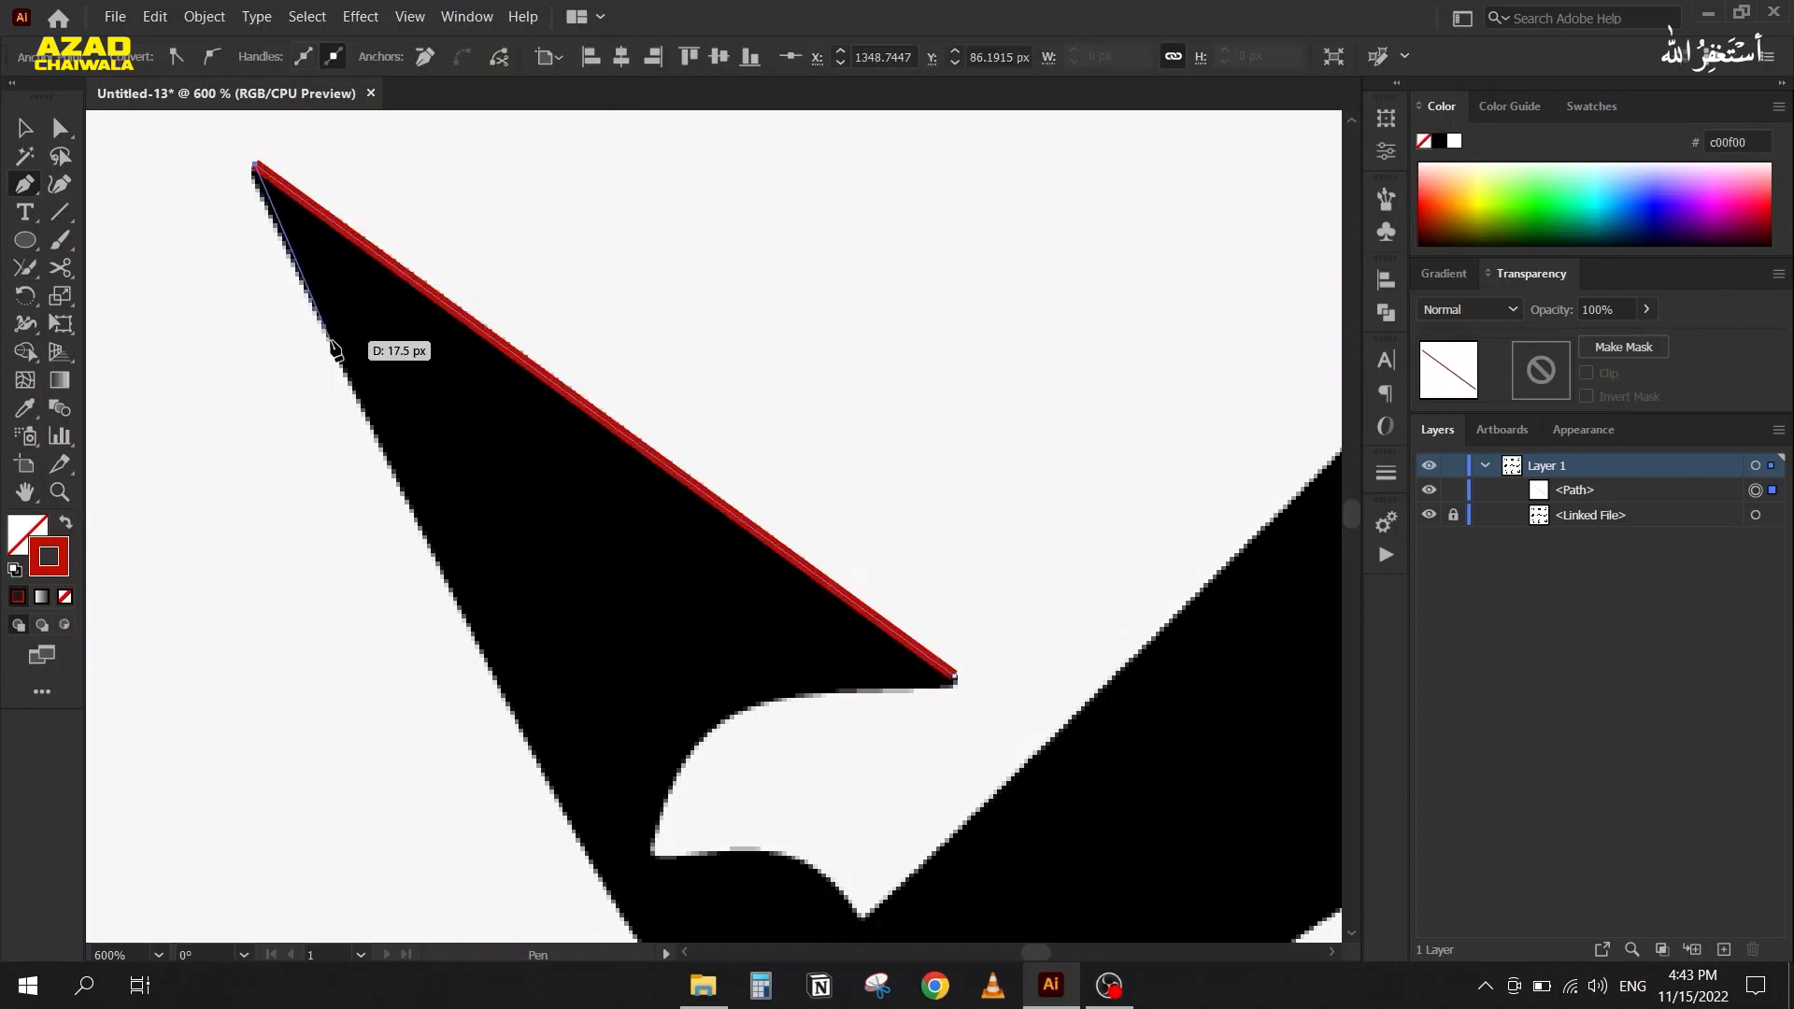
scroll(455, 598, down, 1)
drag(455, 598, 329, 475)
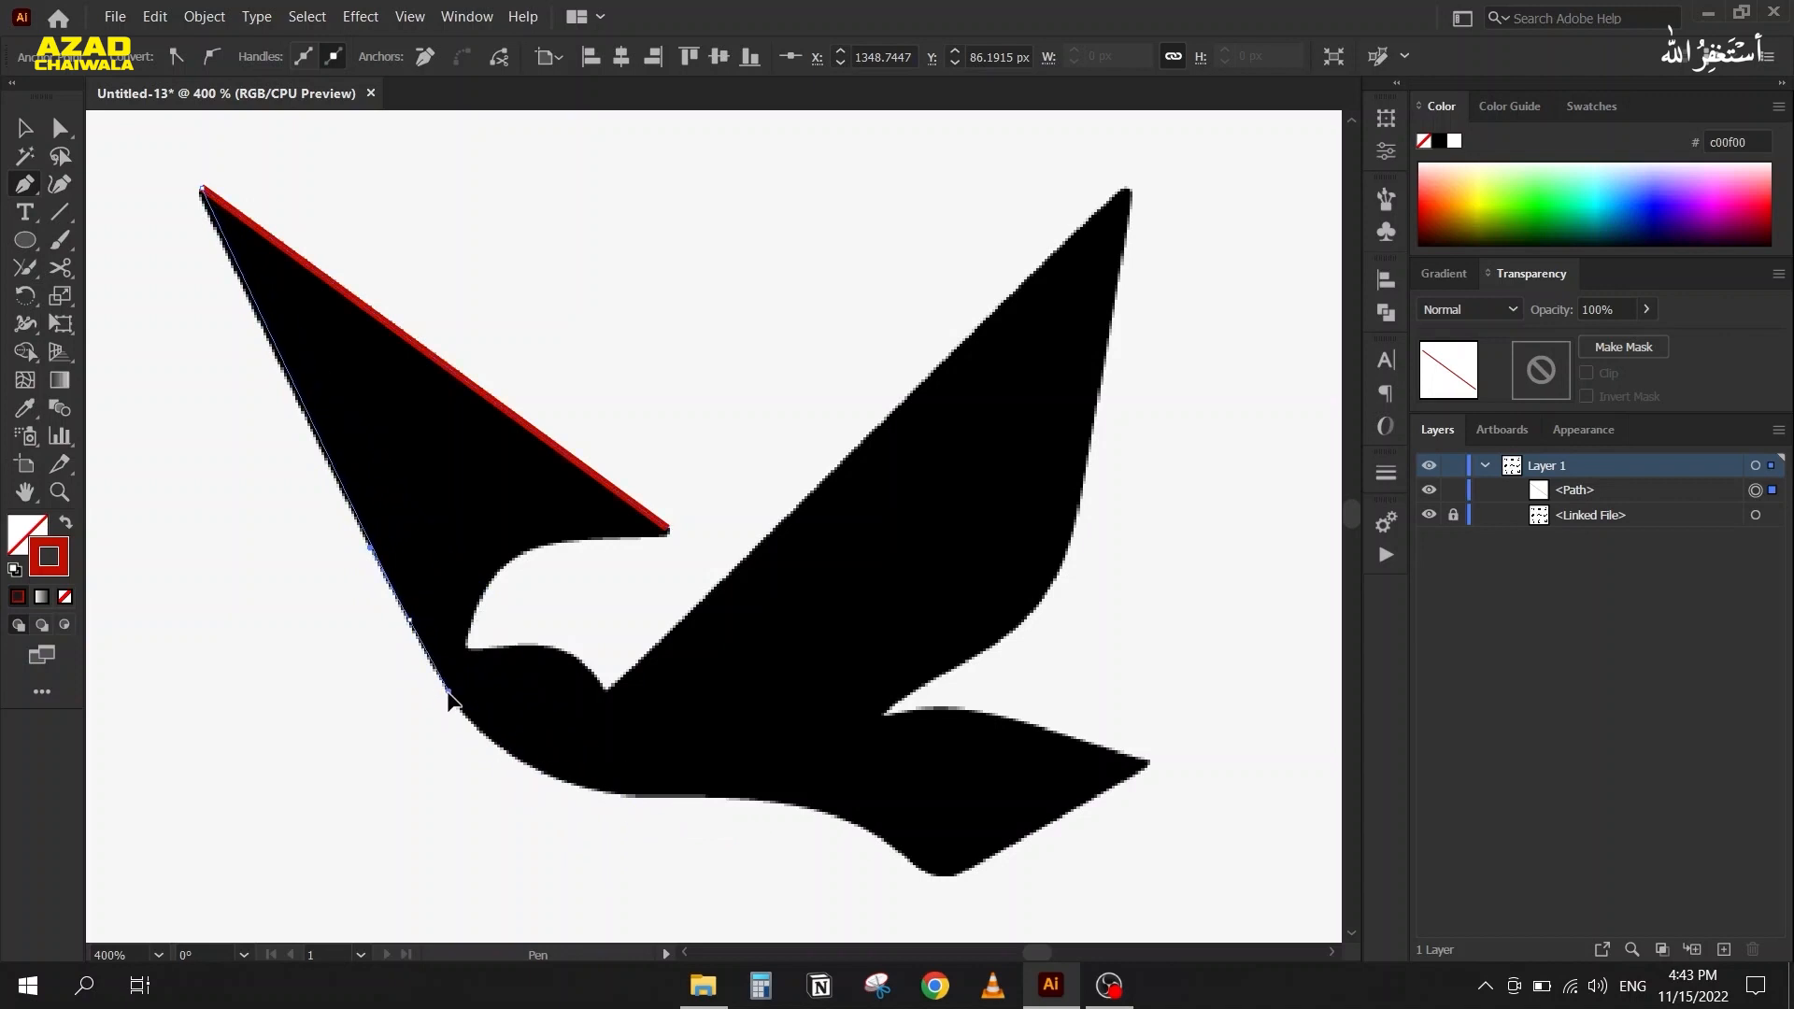
click(405, 619)
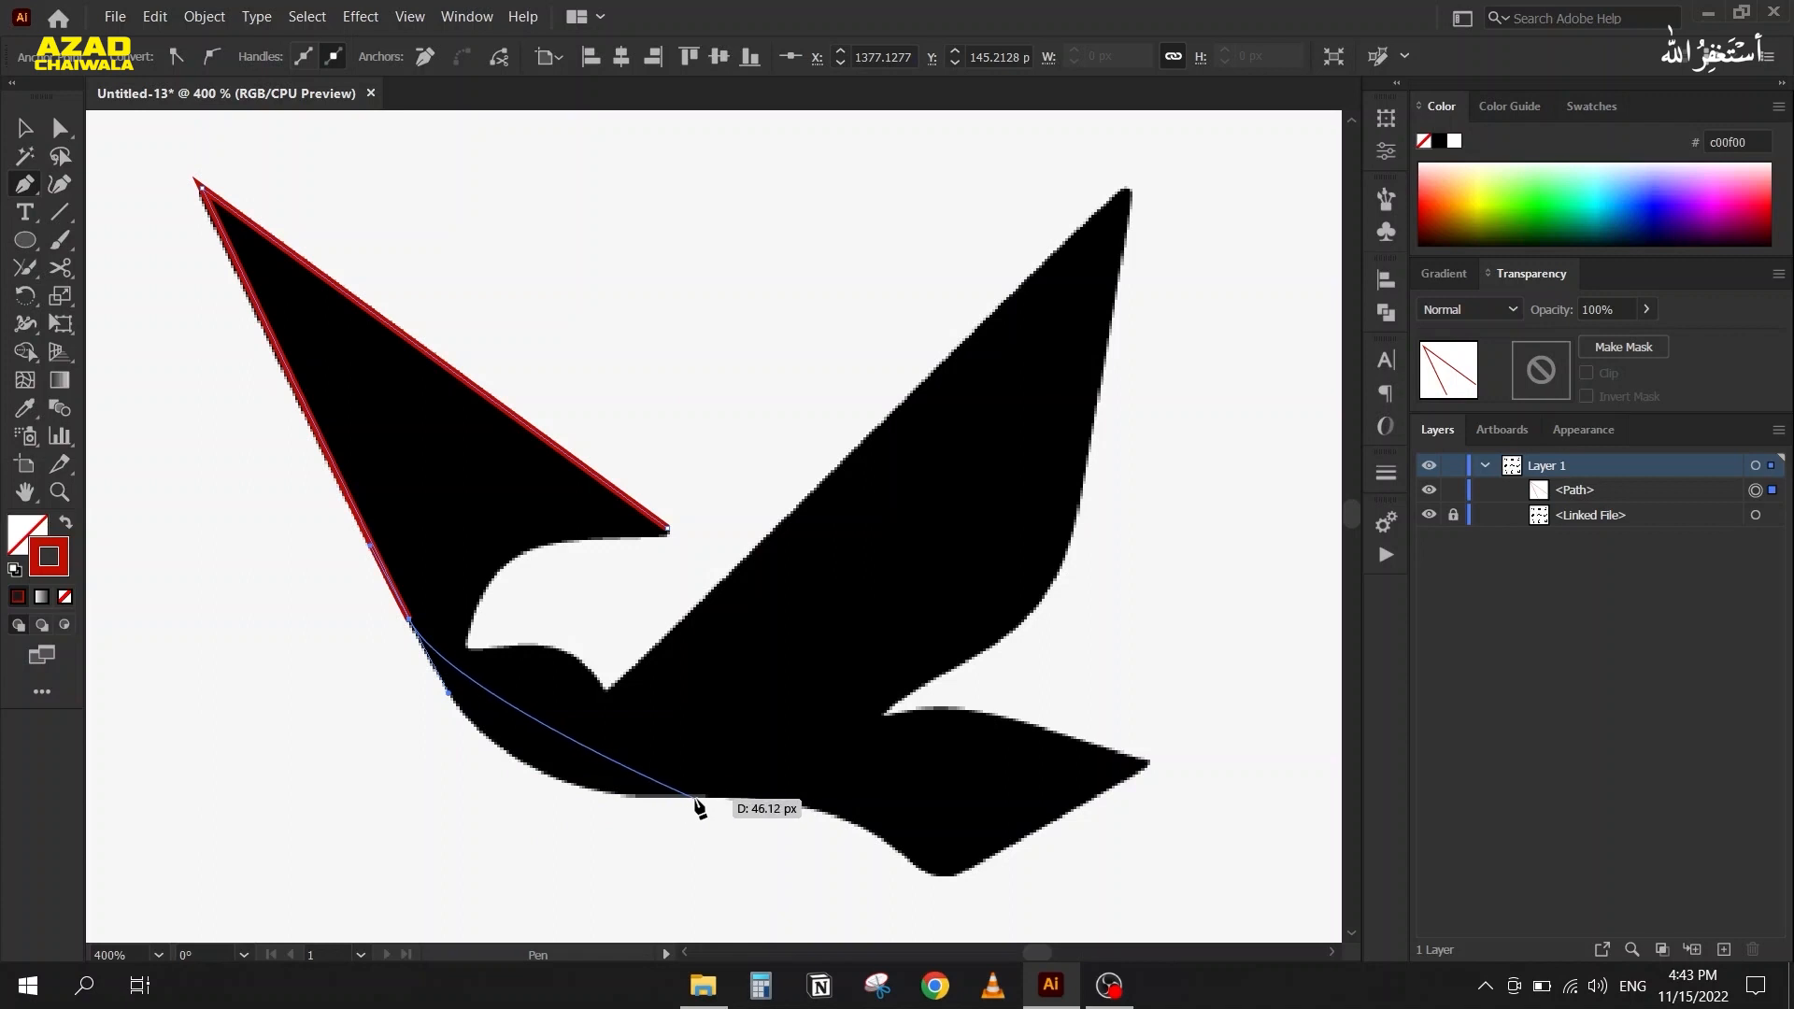
Continue the path around the bird's breast to a smooth point on the belly at X 1412.4, Y 169.3 px
drag(698, 800, 892, 790)
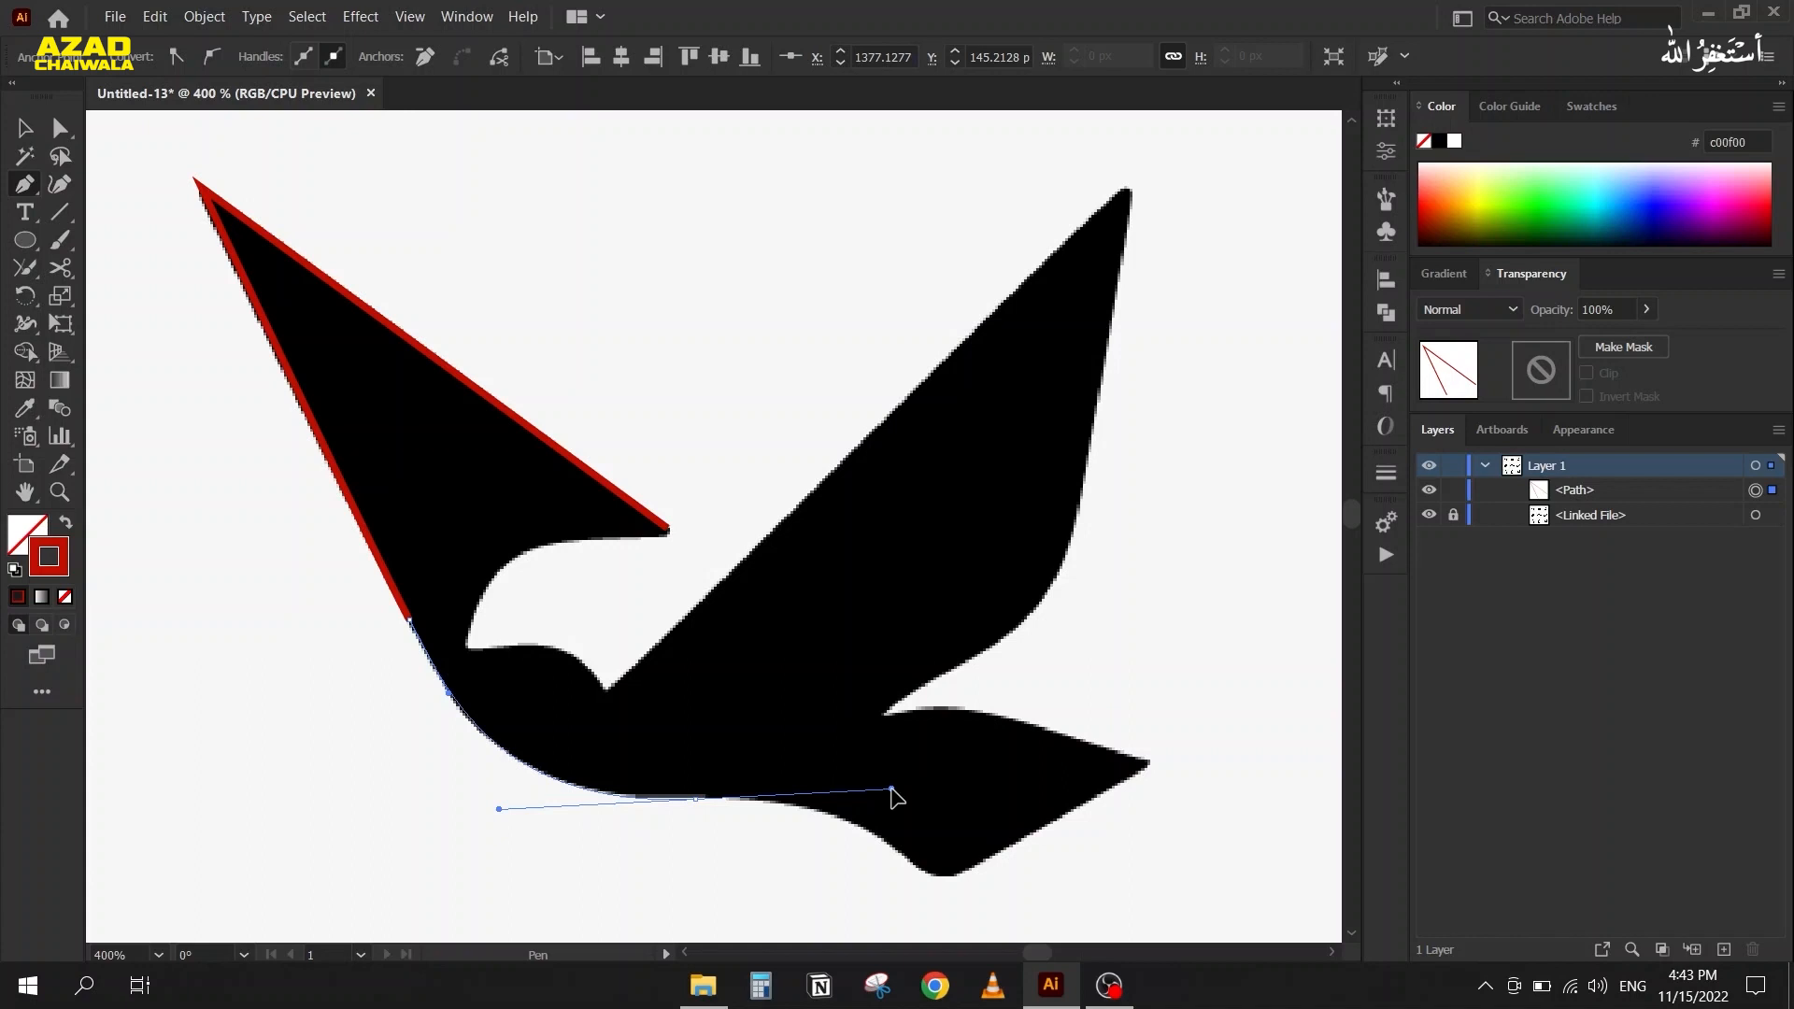
drag(892, 791, 894, 794)
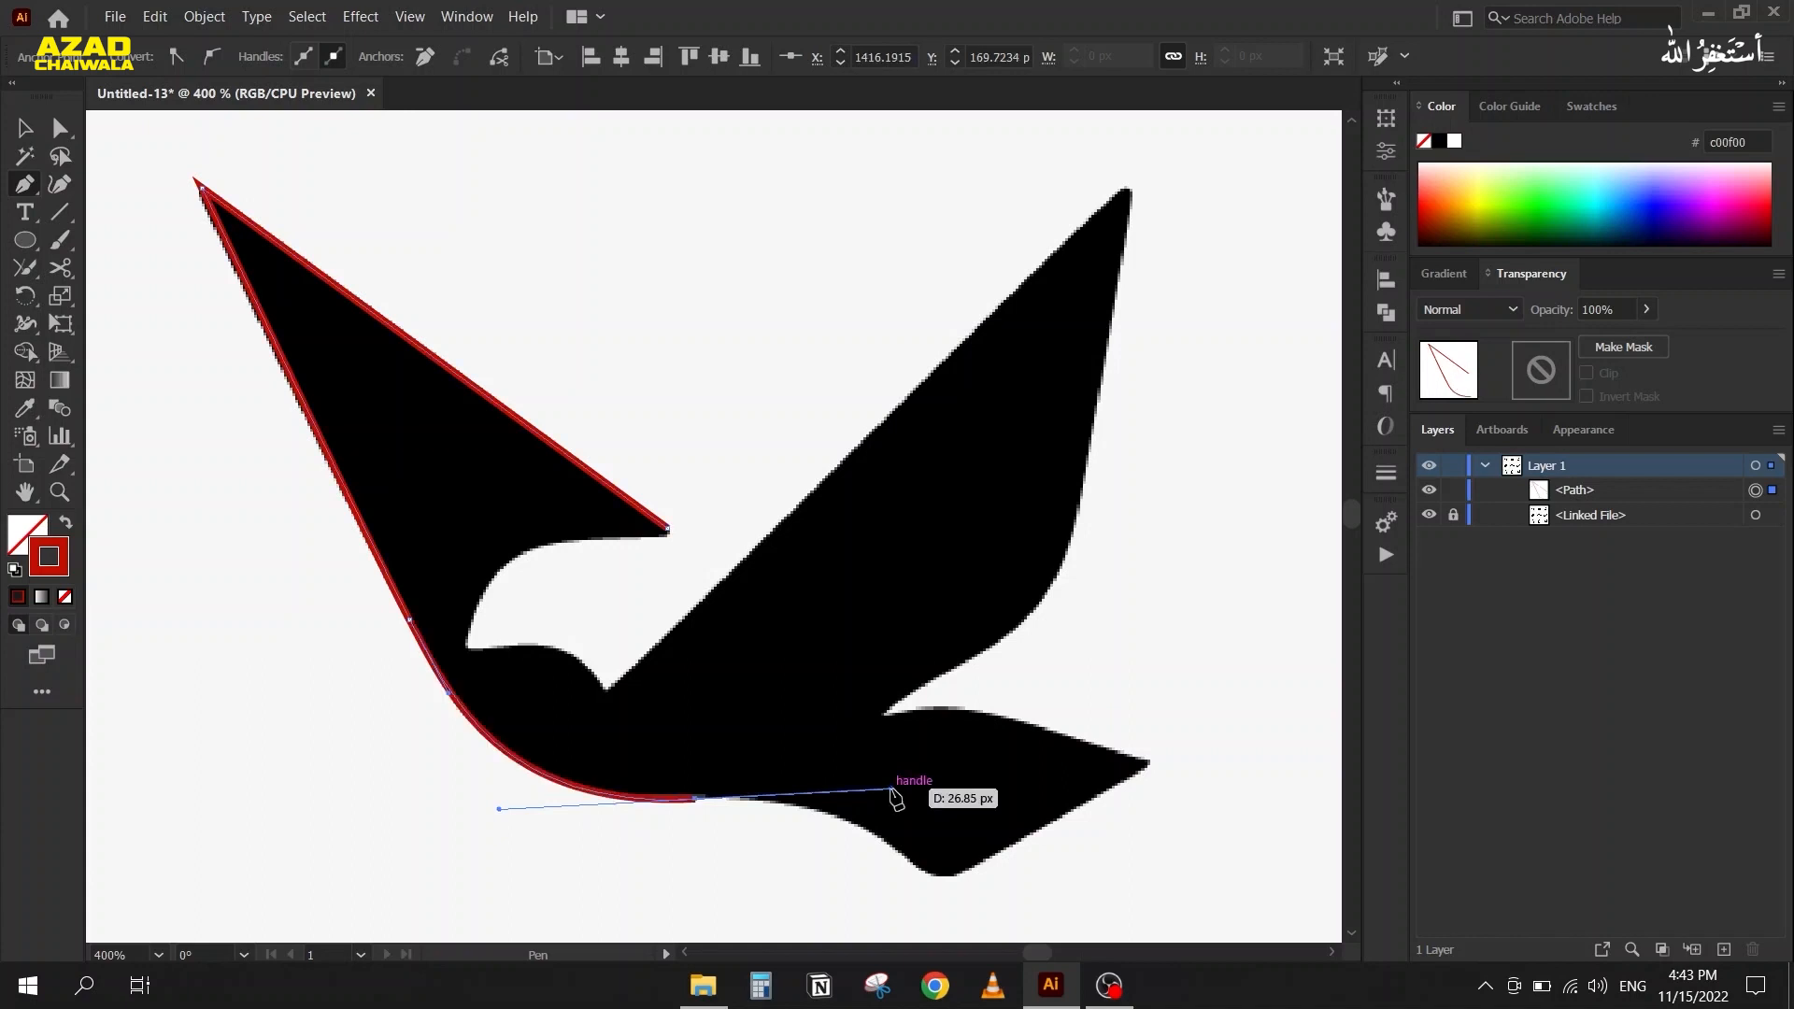
key(ctrl+z)
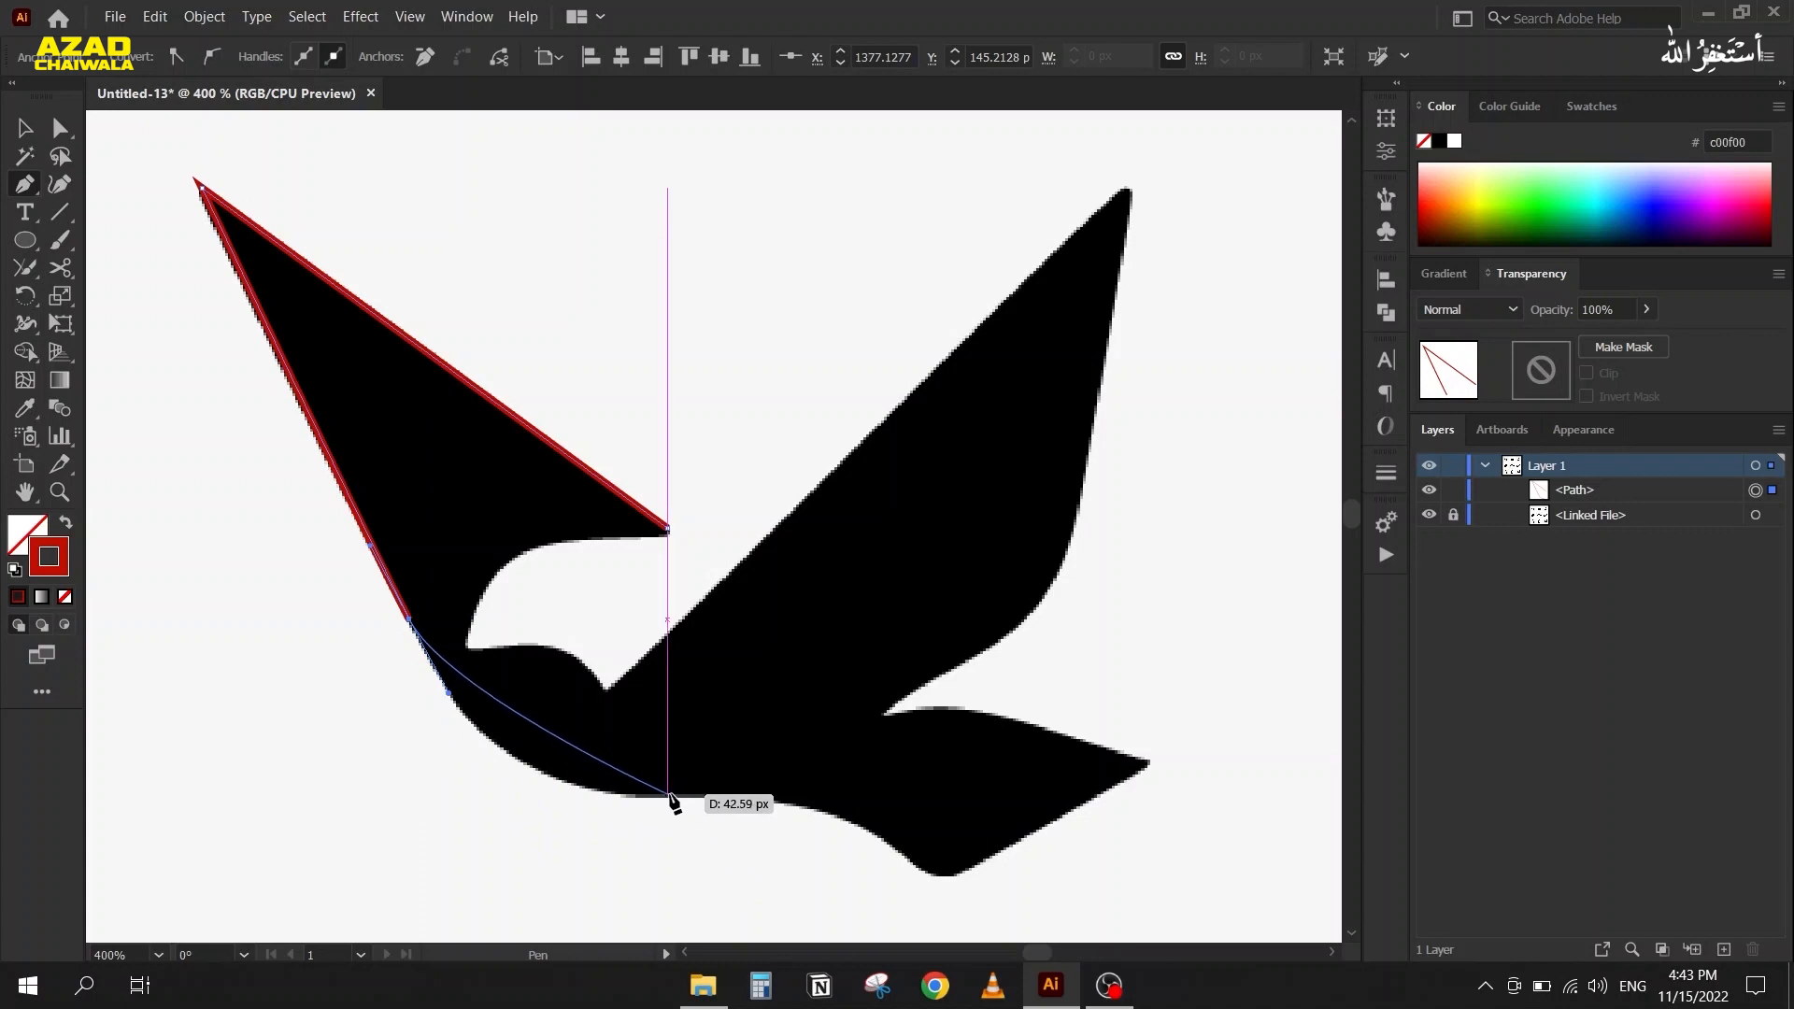
drag(669, 796, 835, 791)
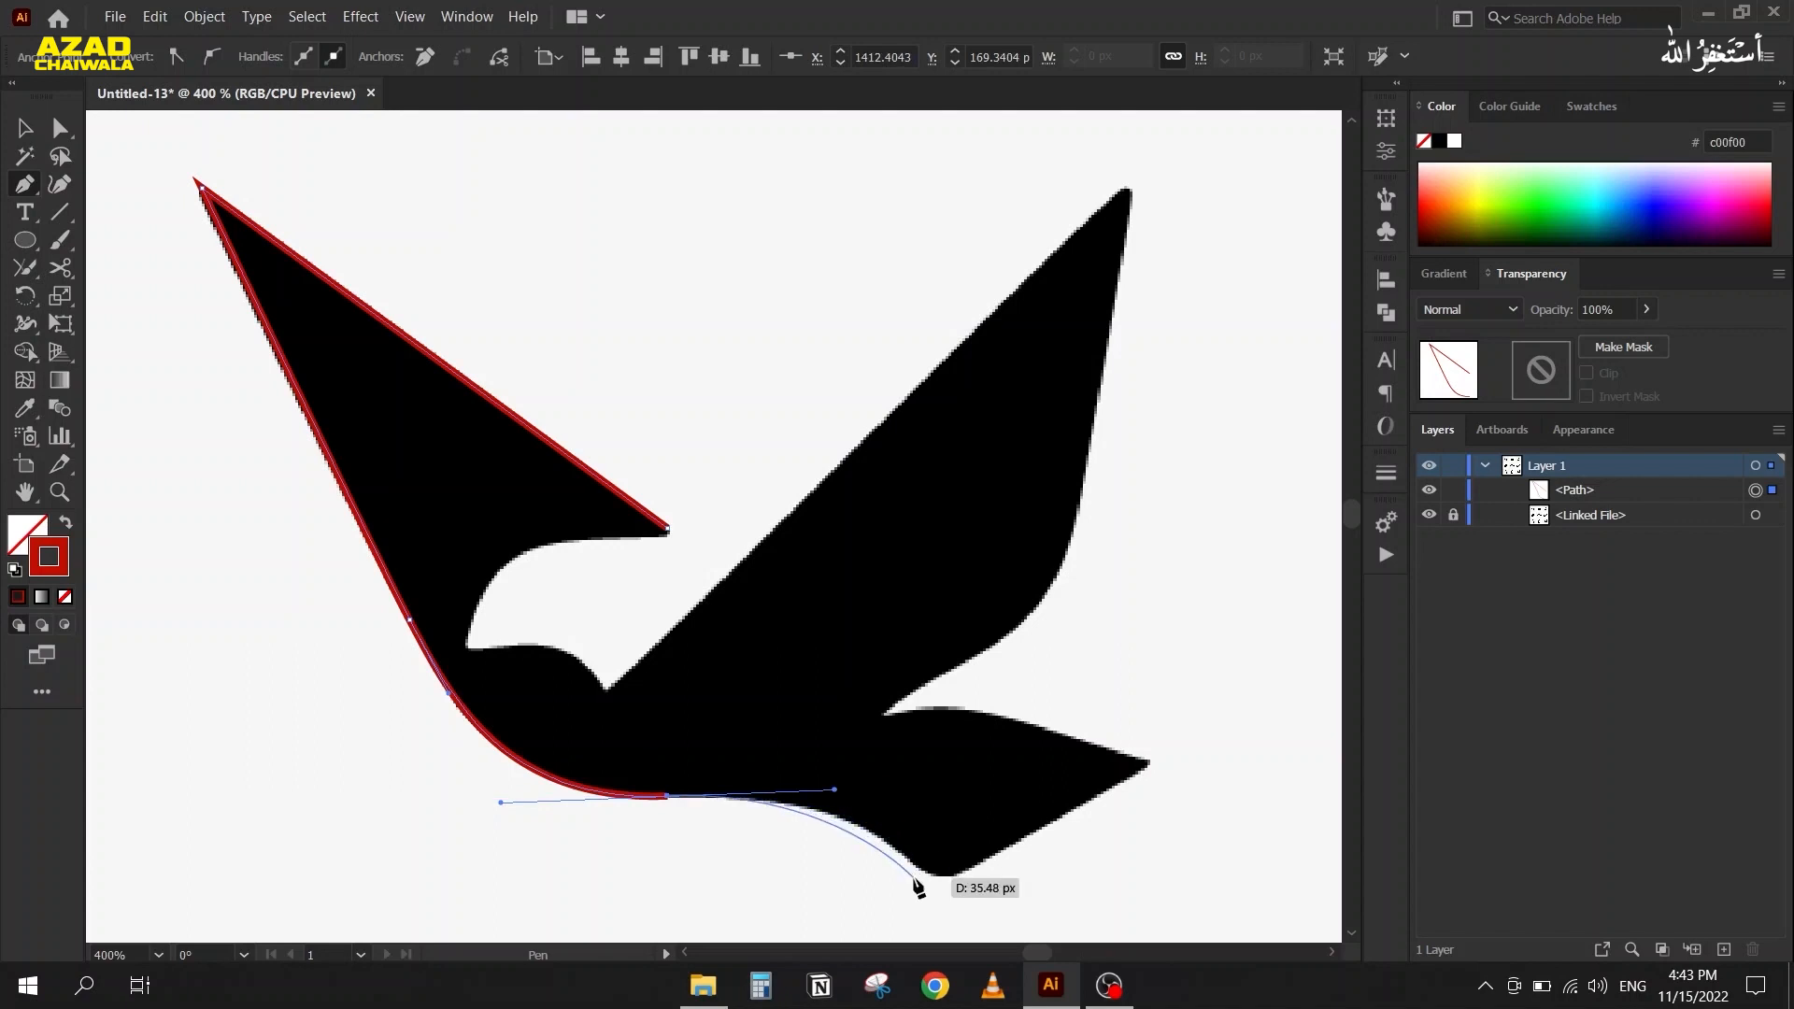
drag(765, 571, 692, 388)
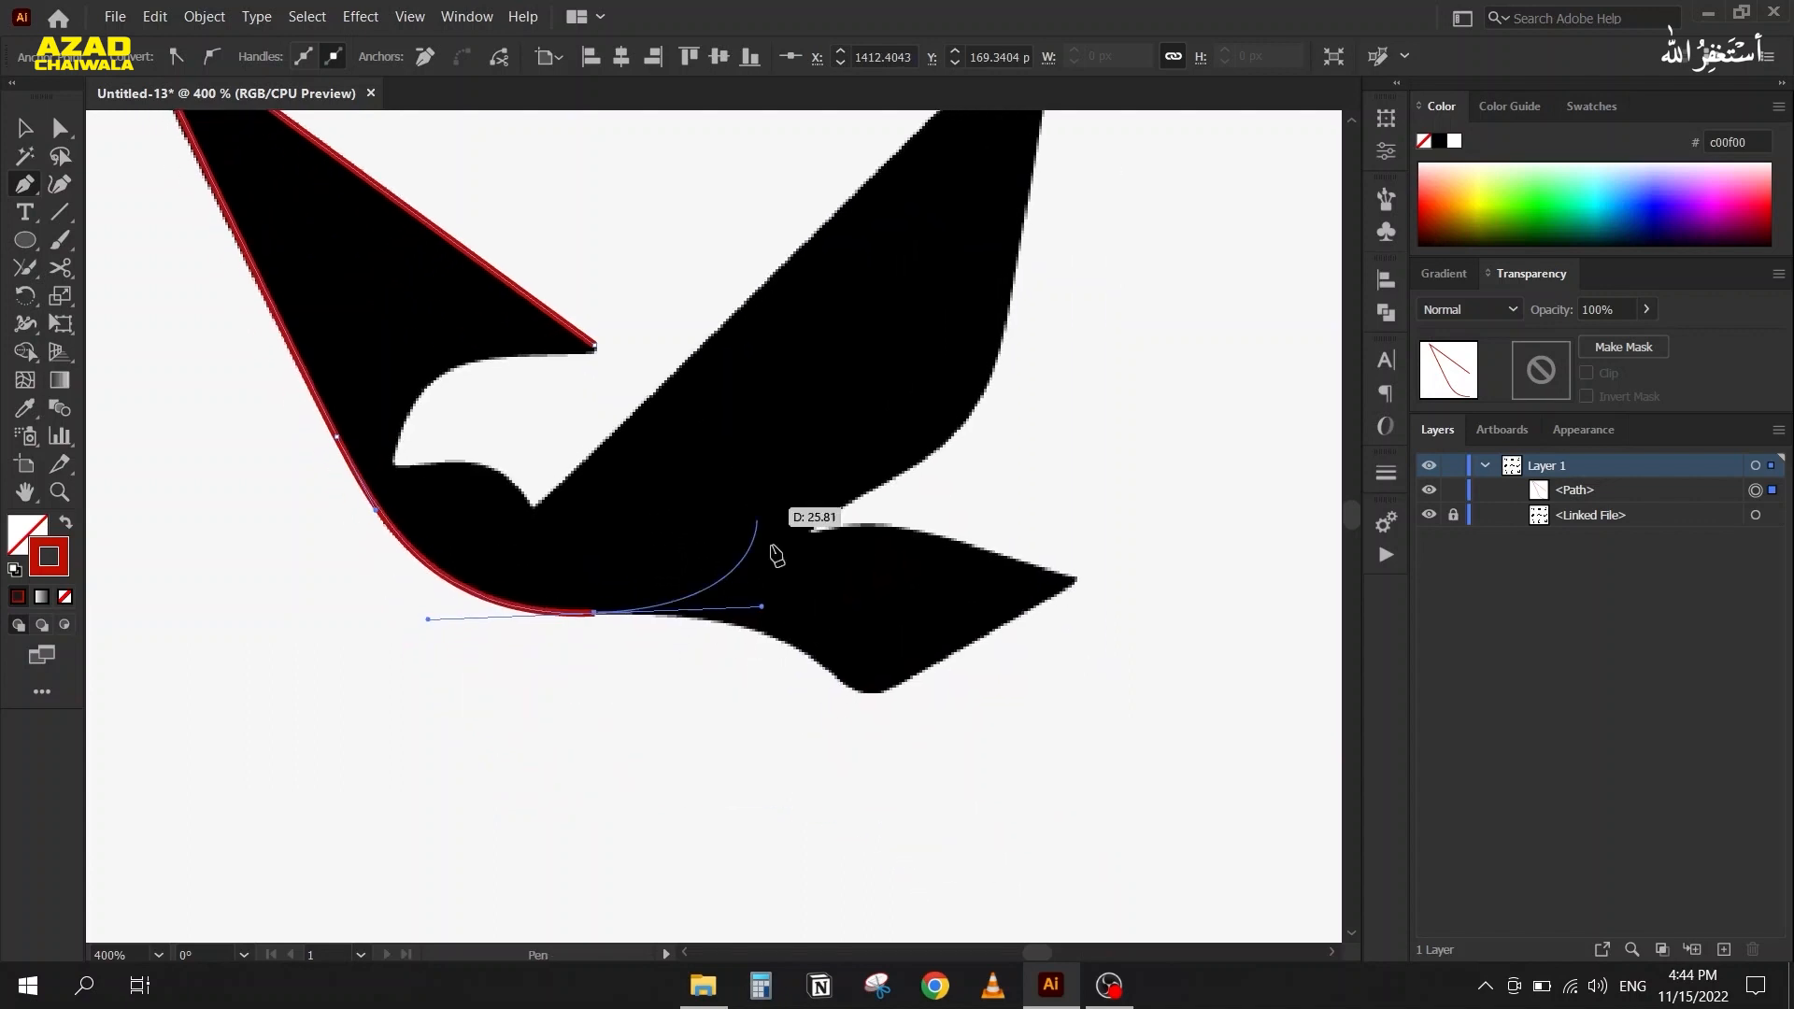
click(842, 680)
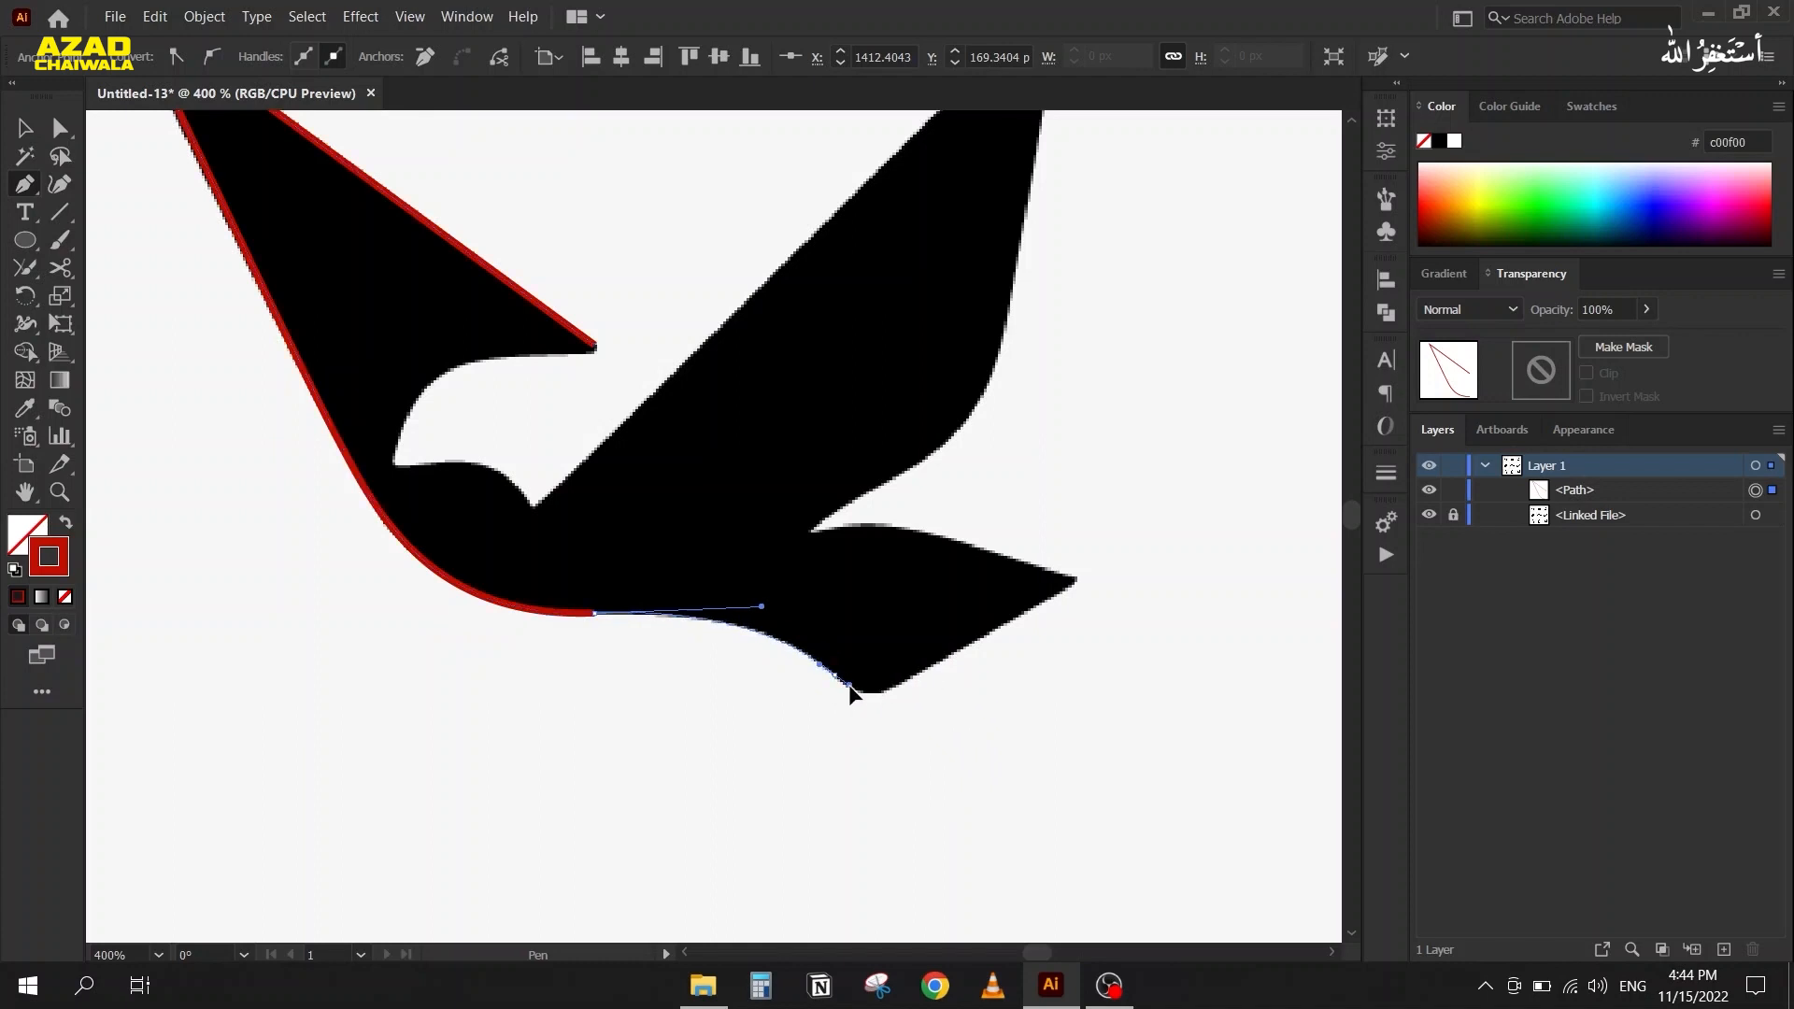
drag(855, 692, 912, 740)
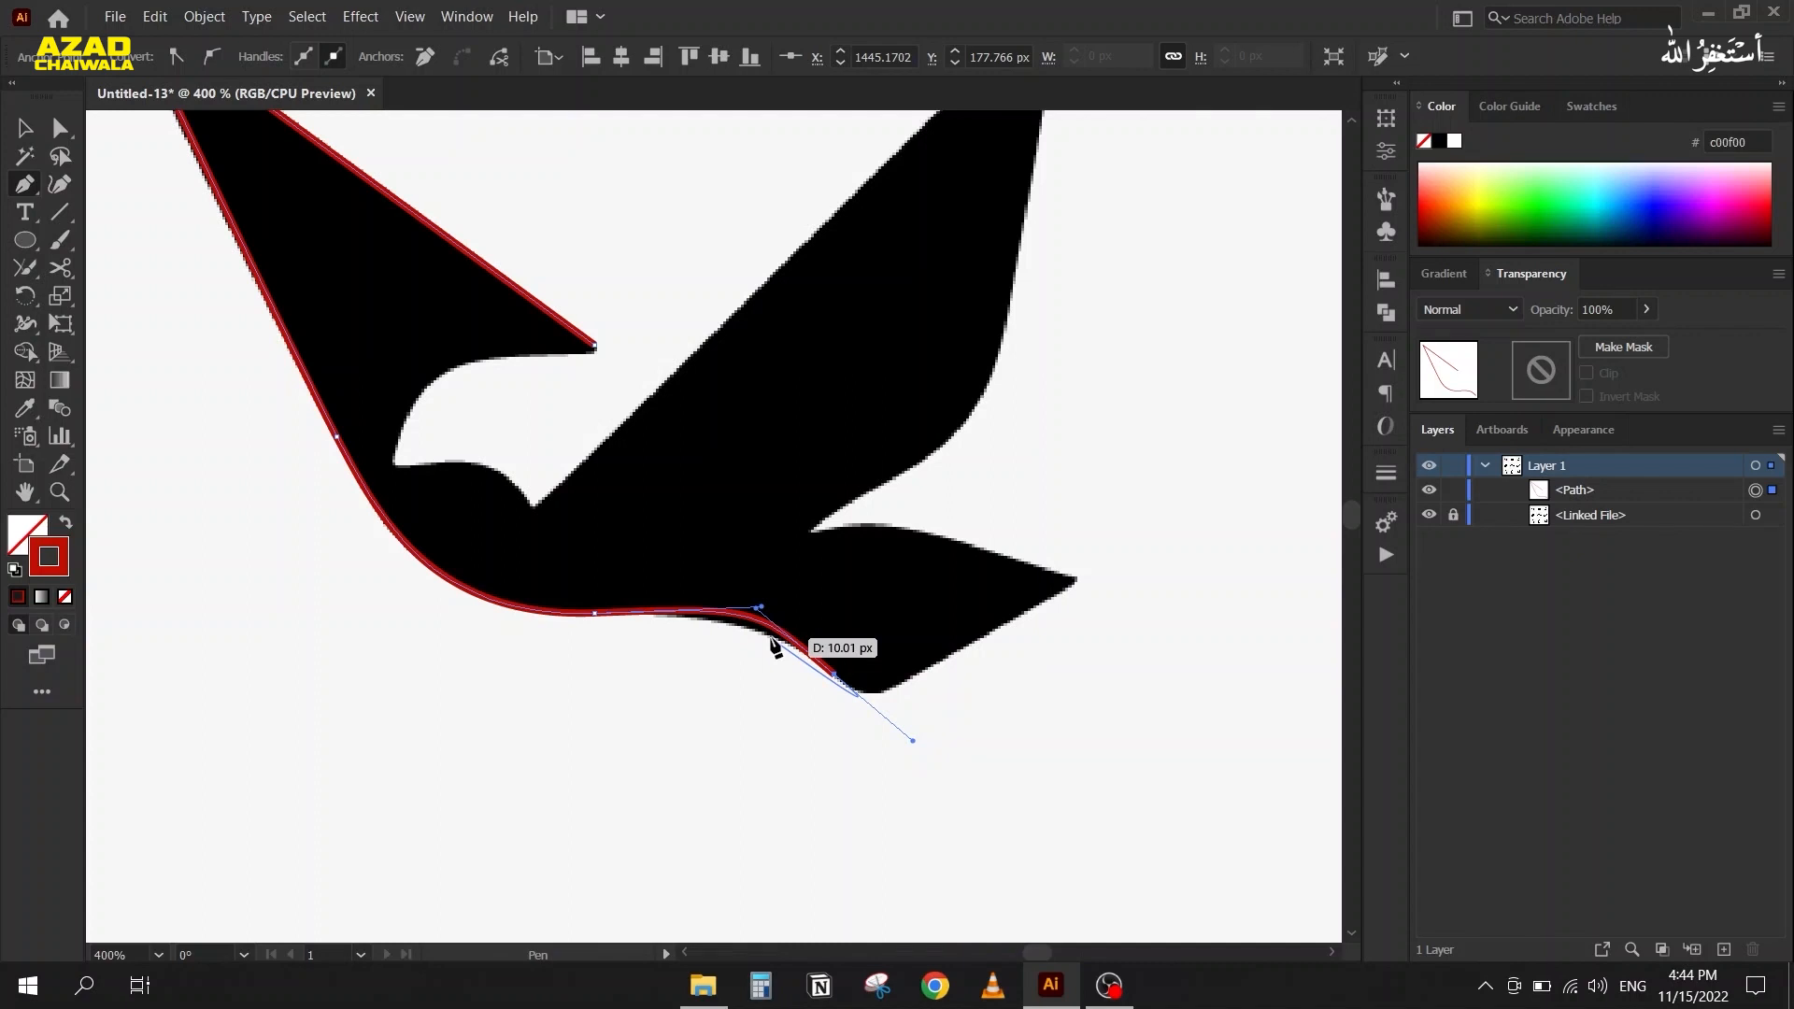
key(ctrl+z)
Trace the belly and rounded tail bottom through X 1455, Y 178.4 px, ending at the tail tip at X 1478.3, Y 165.1 px
drag(775, 645, 744, 725)
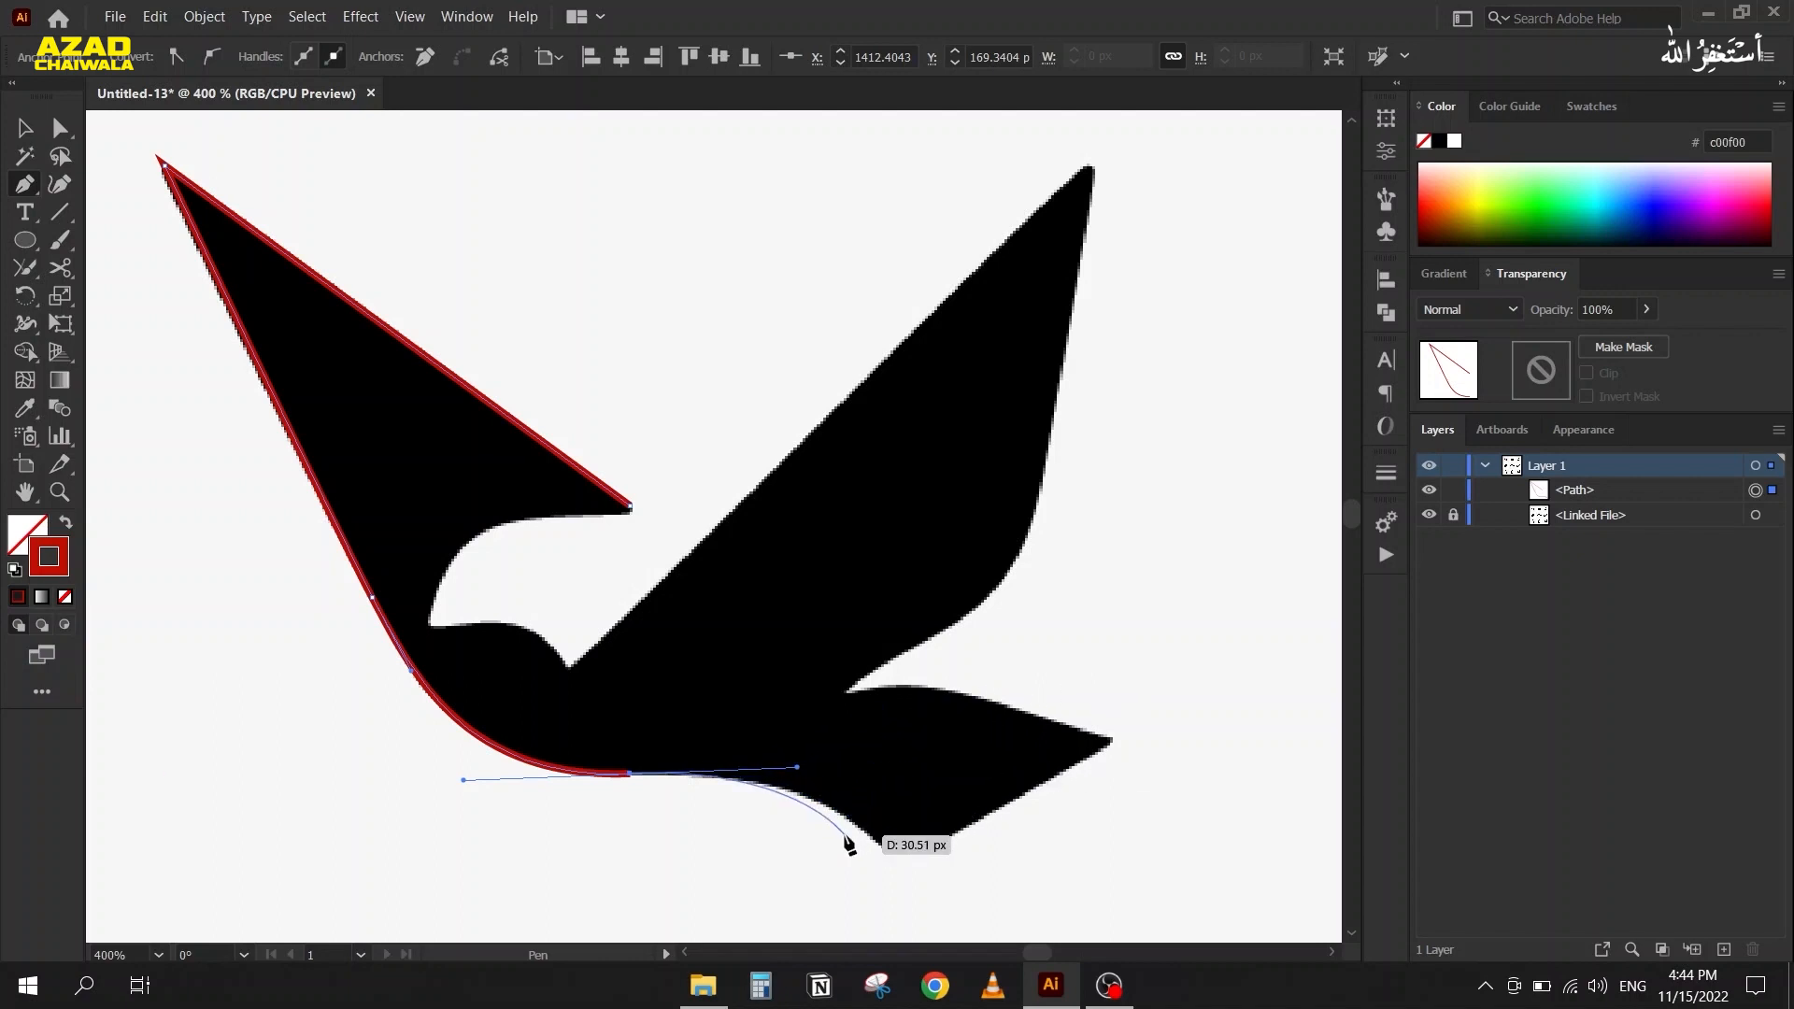
scroll(902, 879, up, 1)
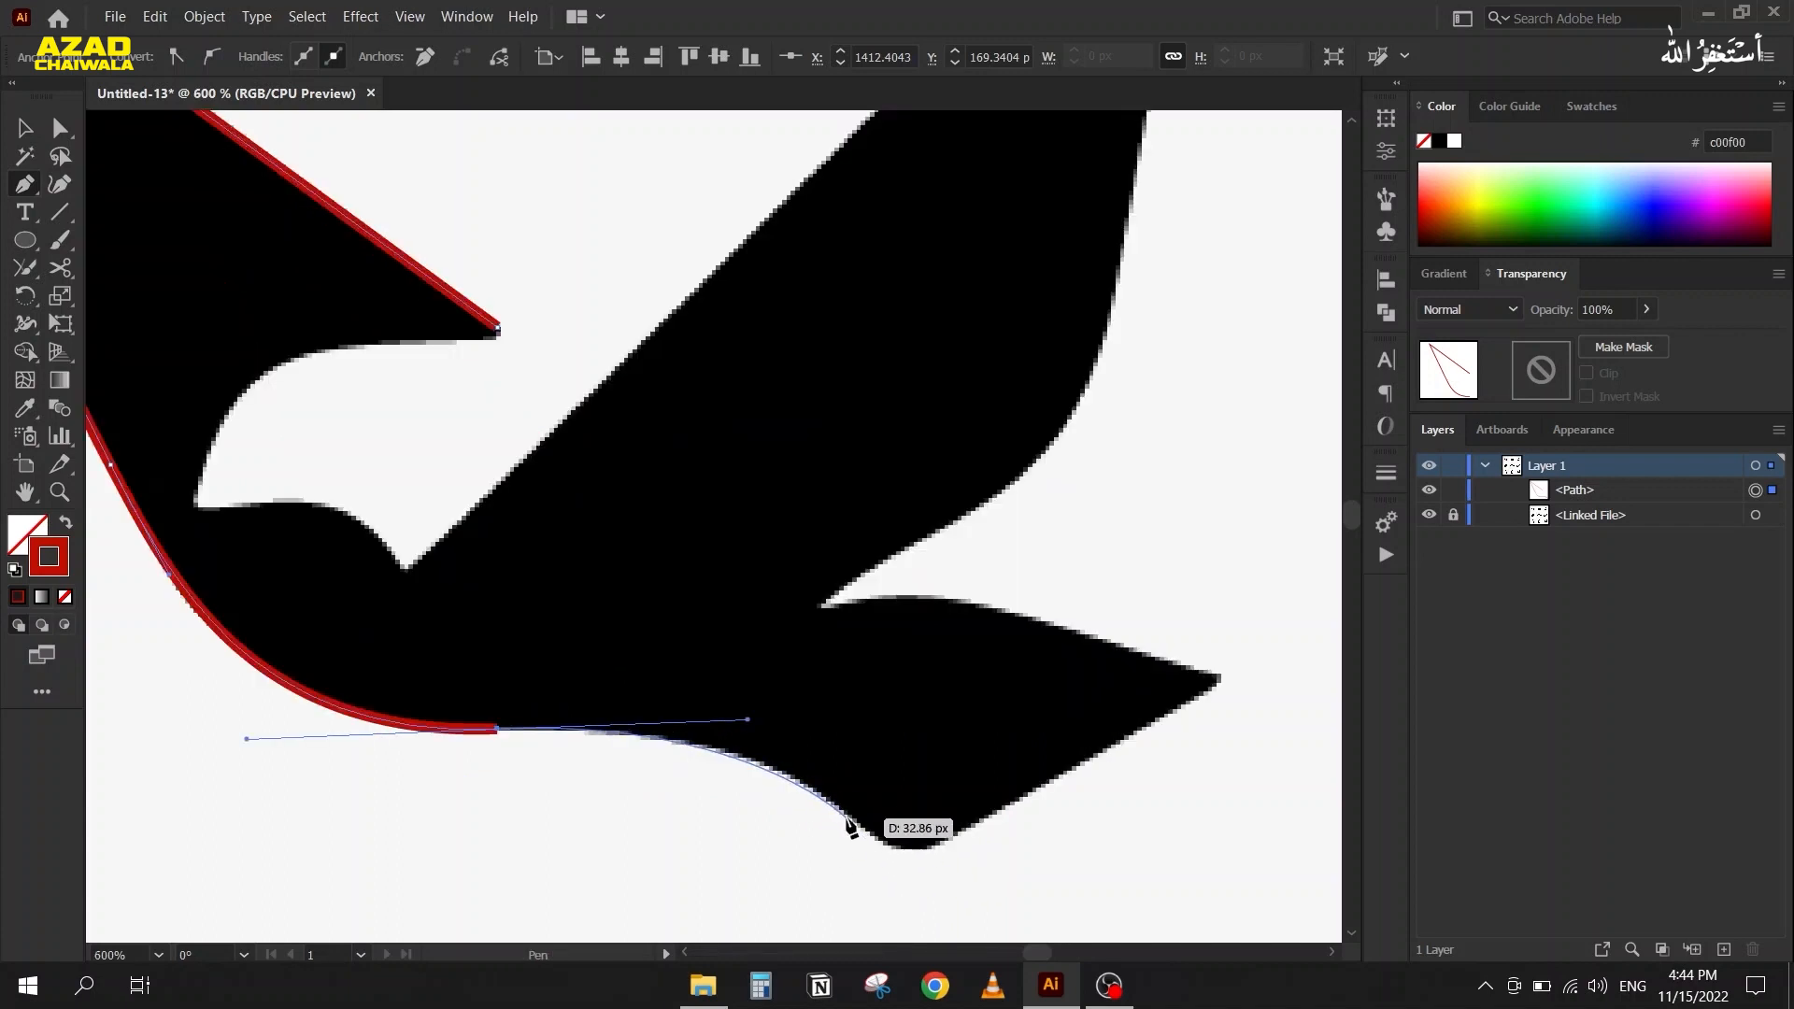
drag(852, 820, 1002, 809)
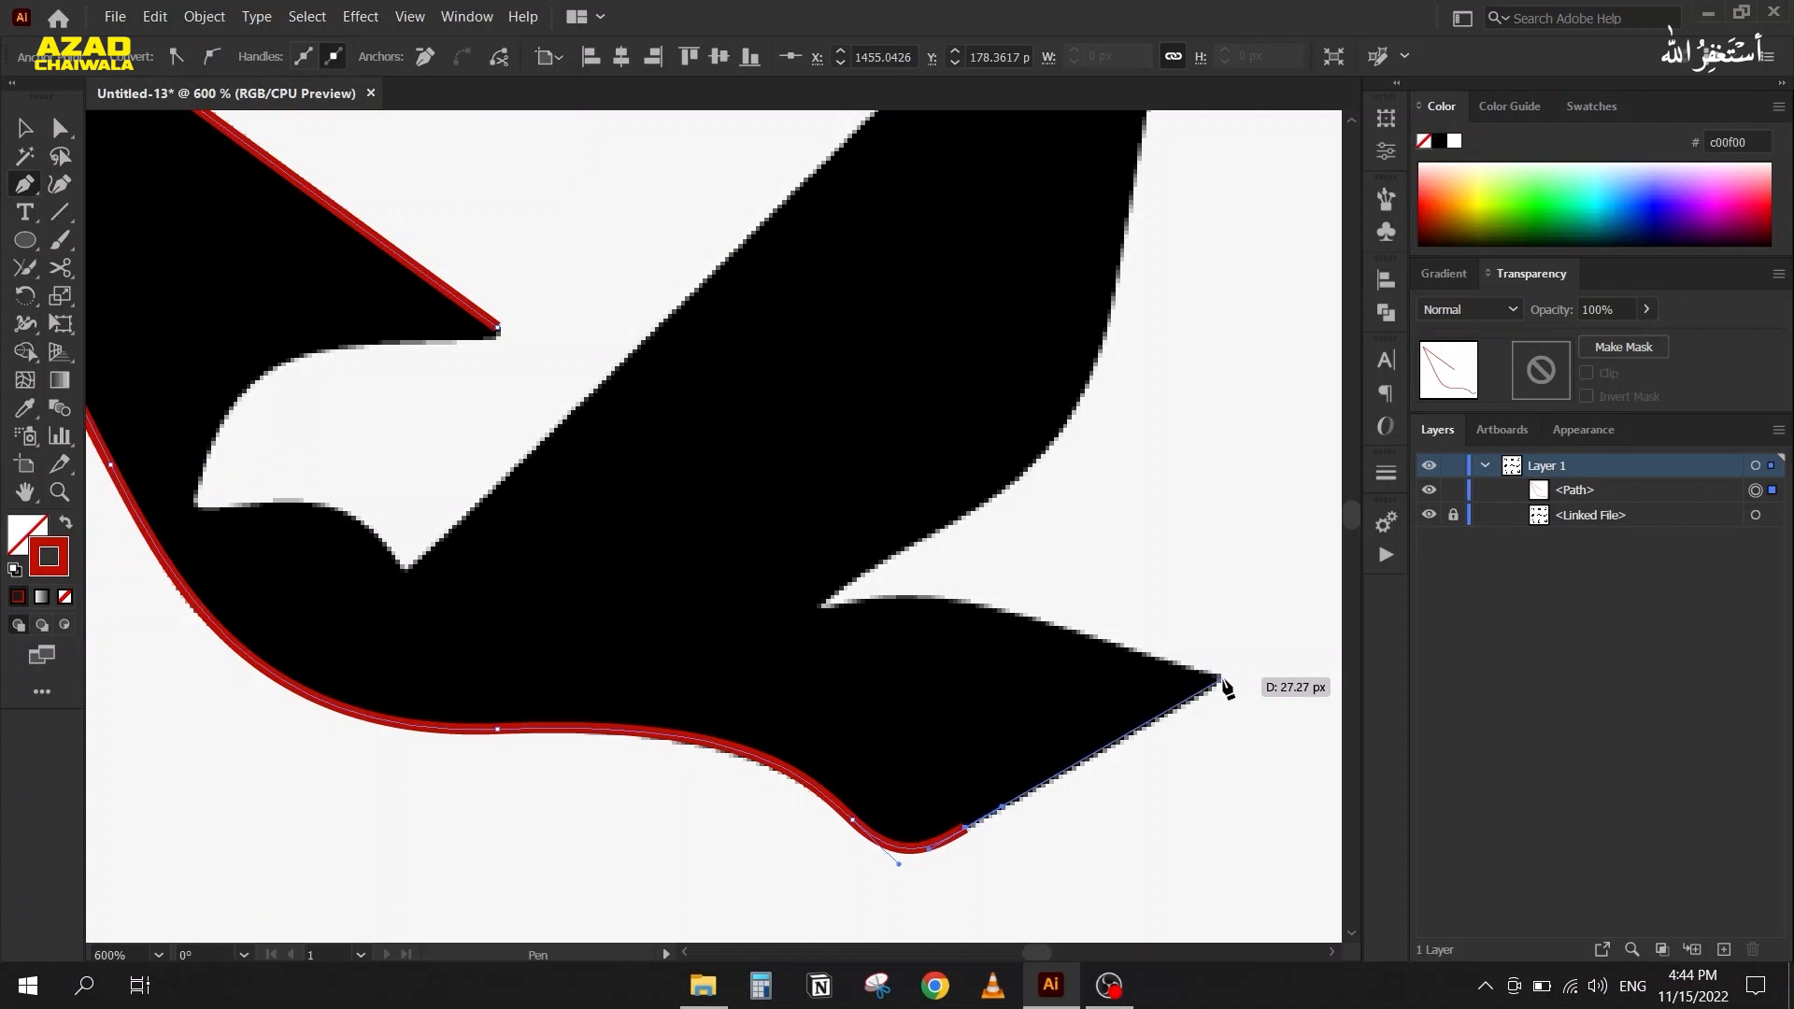
click(1222, 681)
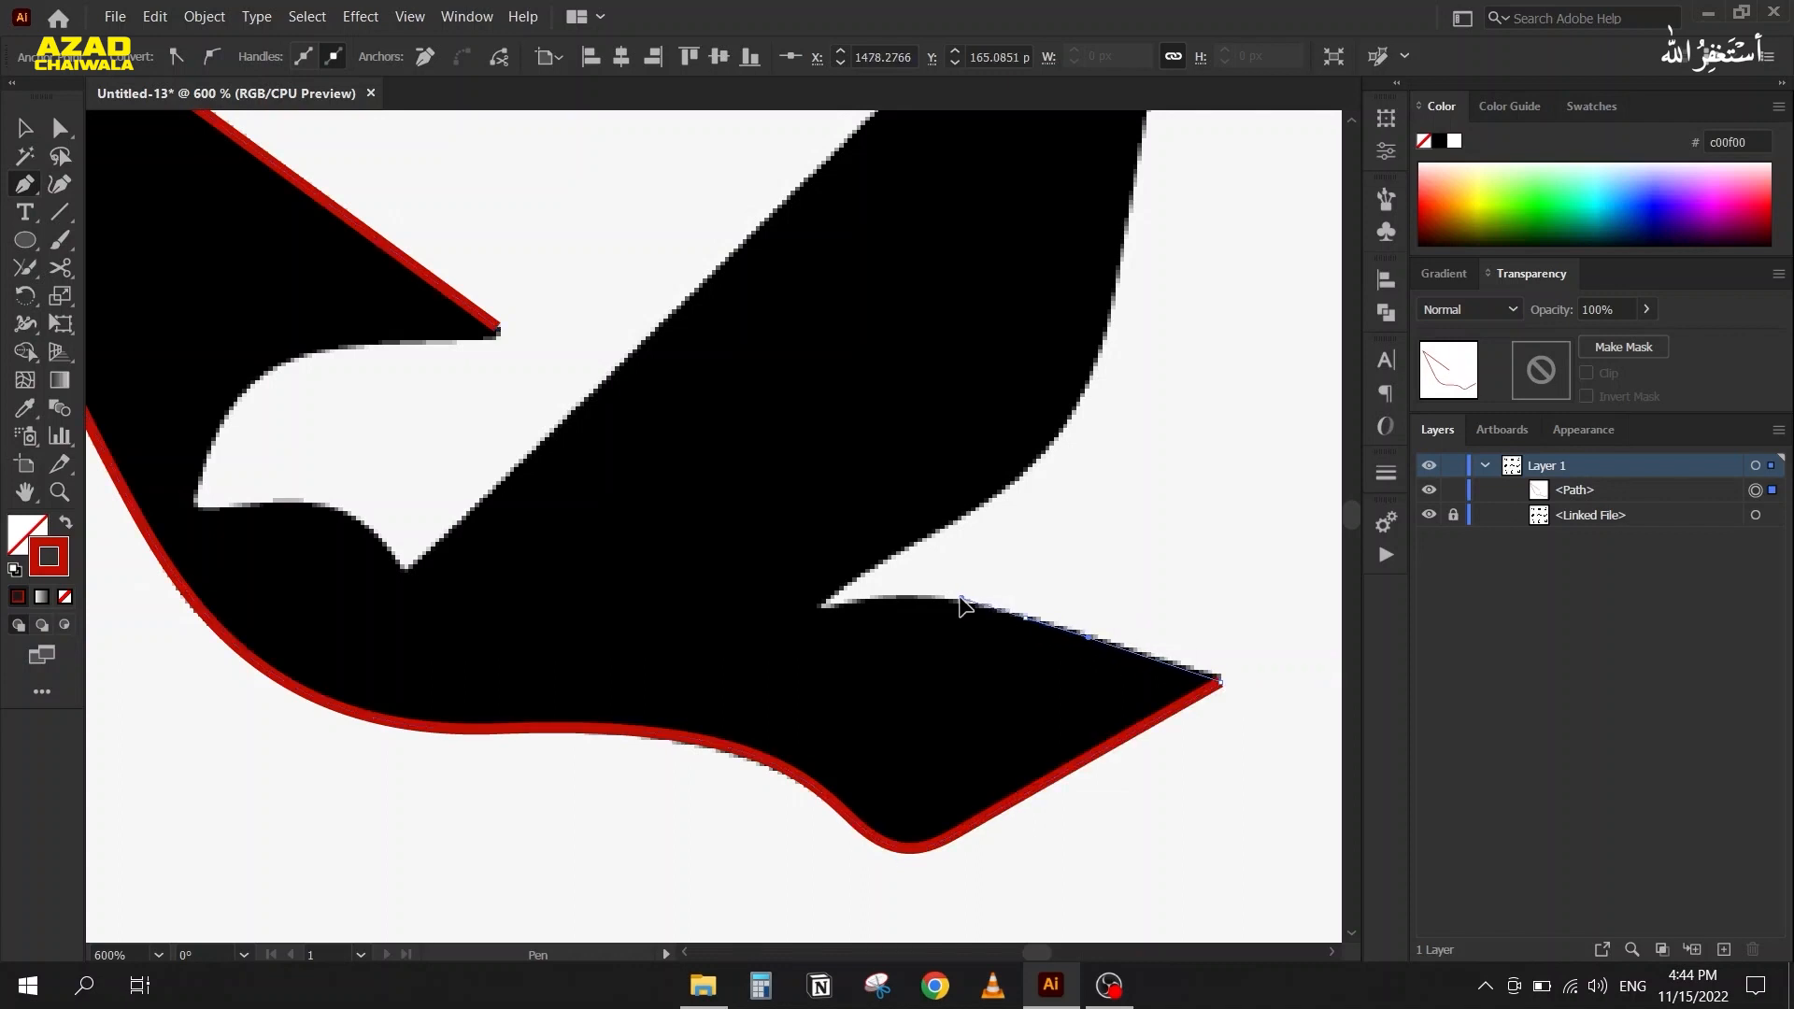
Curve the path along the tail's upper edge to the notch at X 1441.6, Y 158.5 px, with its outgoing handle along the right wing
drag(814, 608, 739, 635)
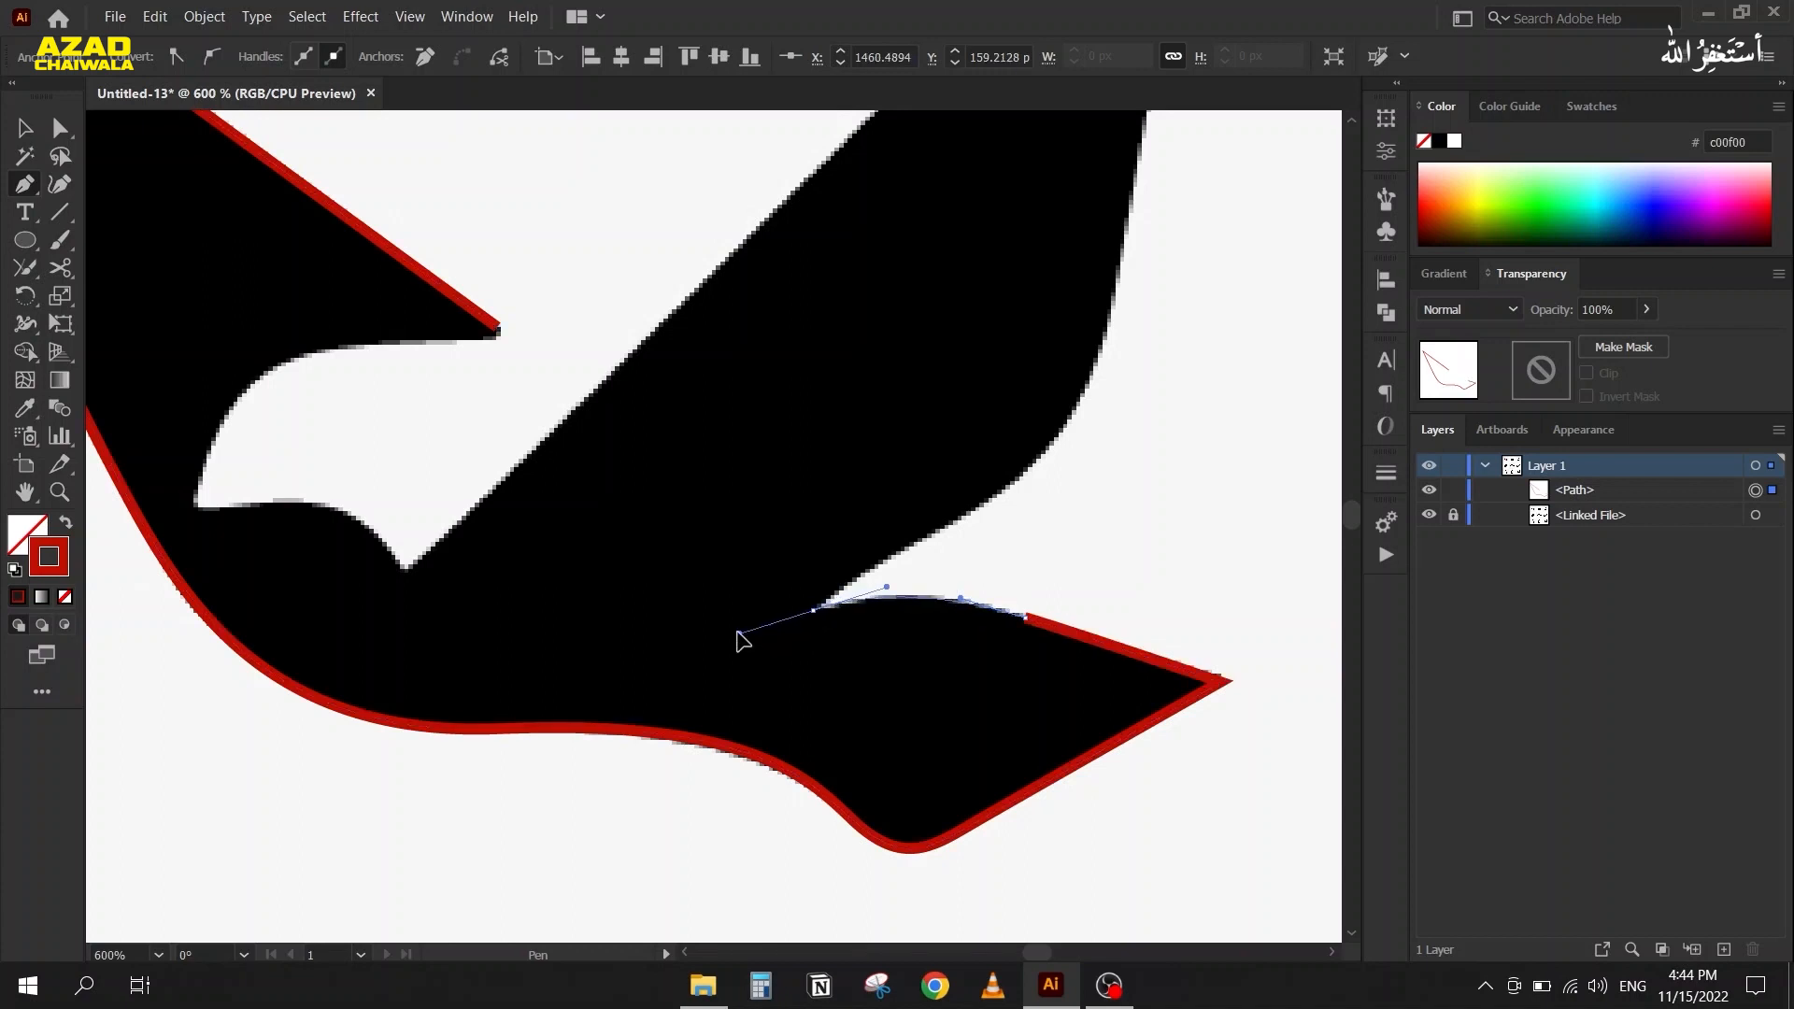
drag(738, 633, 738, 633)
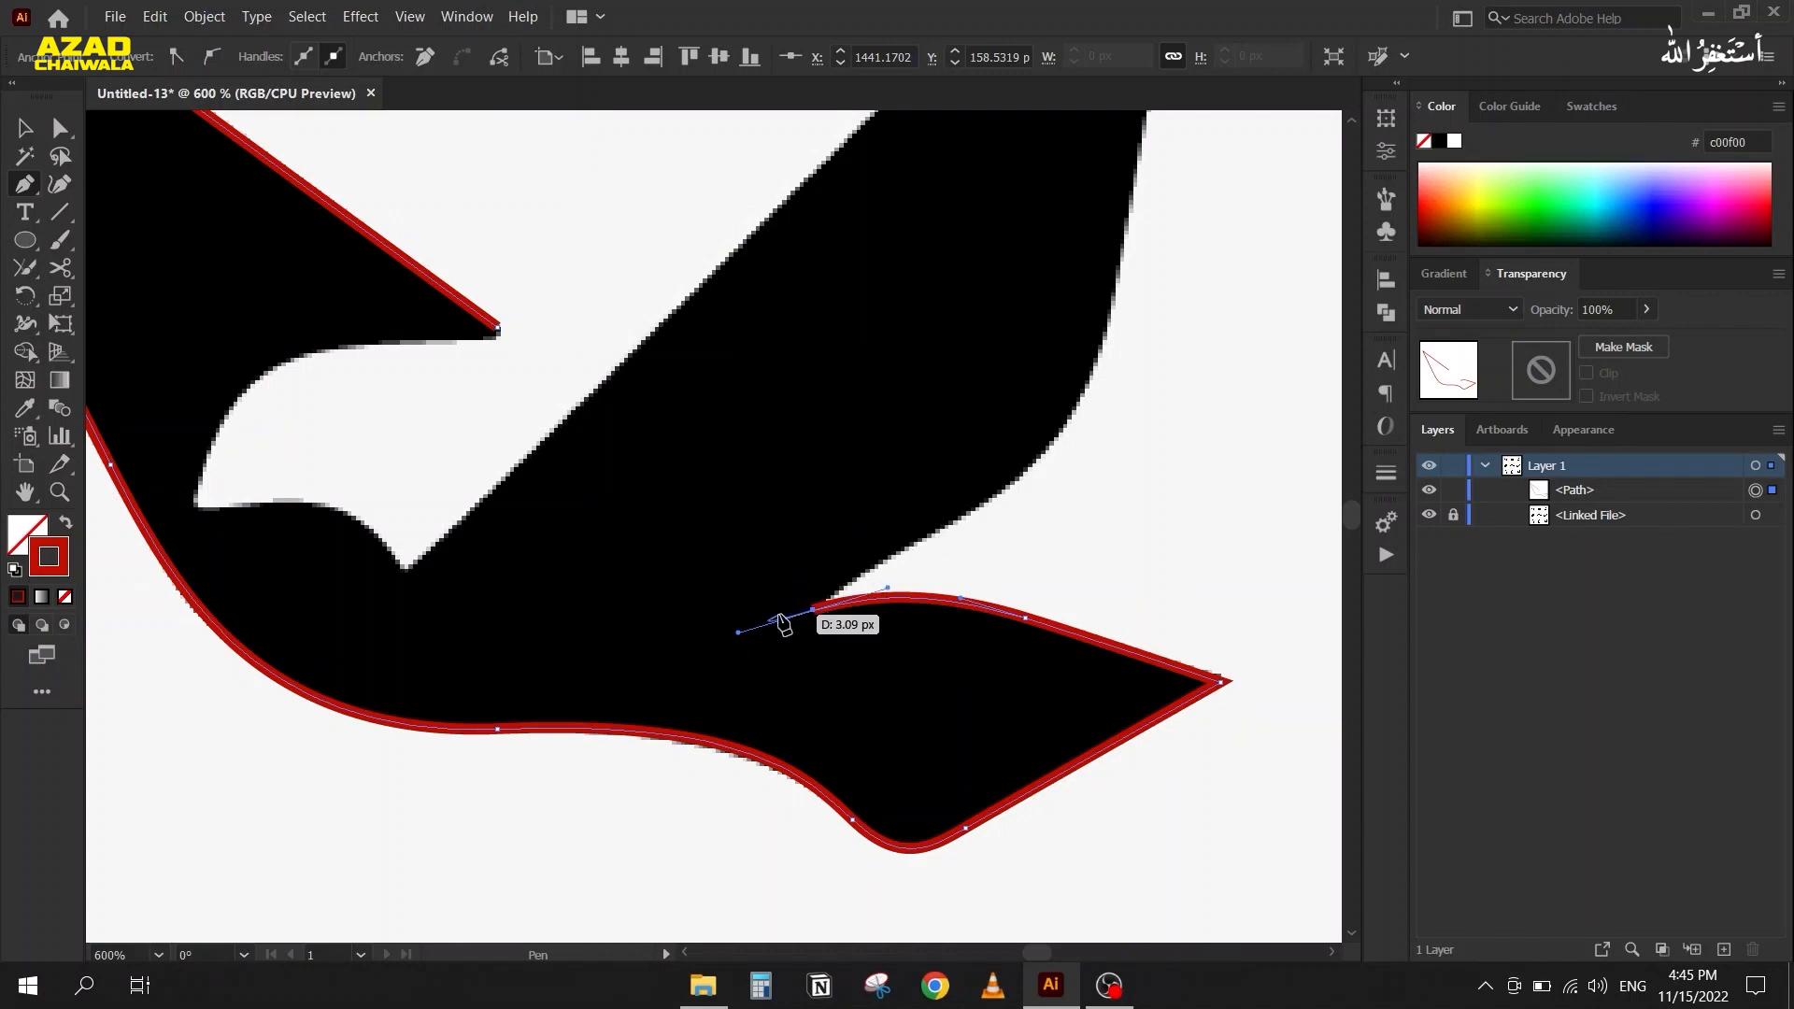
key(ctrl+z)
mouse_move(819, 611)
mouse_down()
mouse_move(751, 637)
mouse_move(843, 557)
mouse_move(806, 569)
mouse_move(802, 586)
mouse_move(837, 591)
mouse_move(810, 593)
mouse_move(839, 595)
mouse_up()
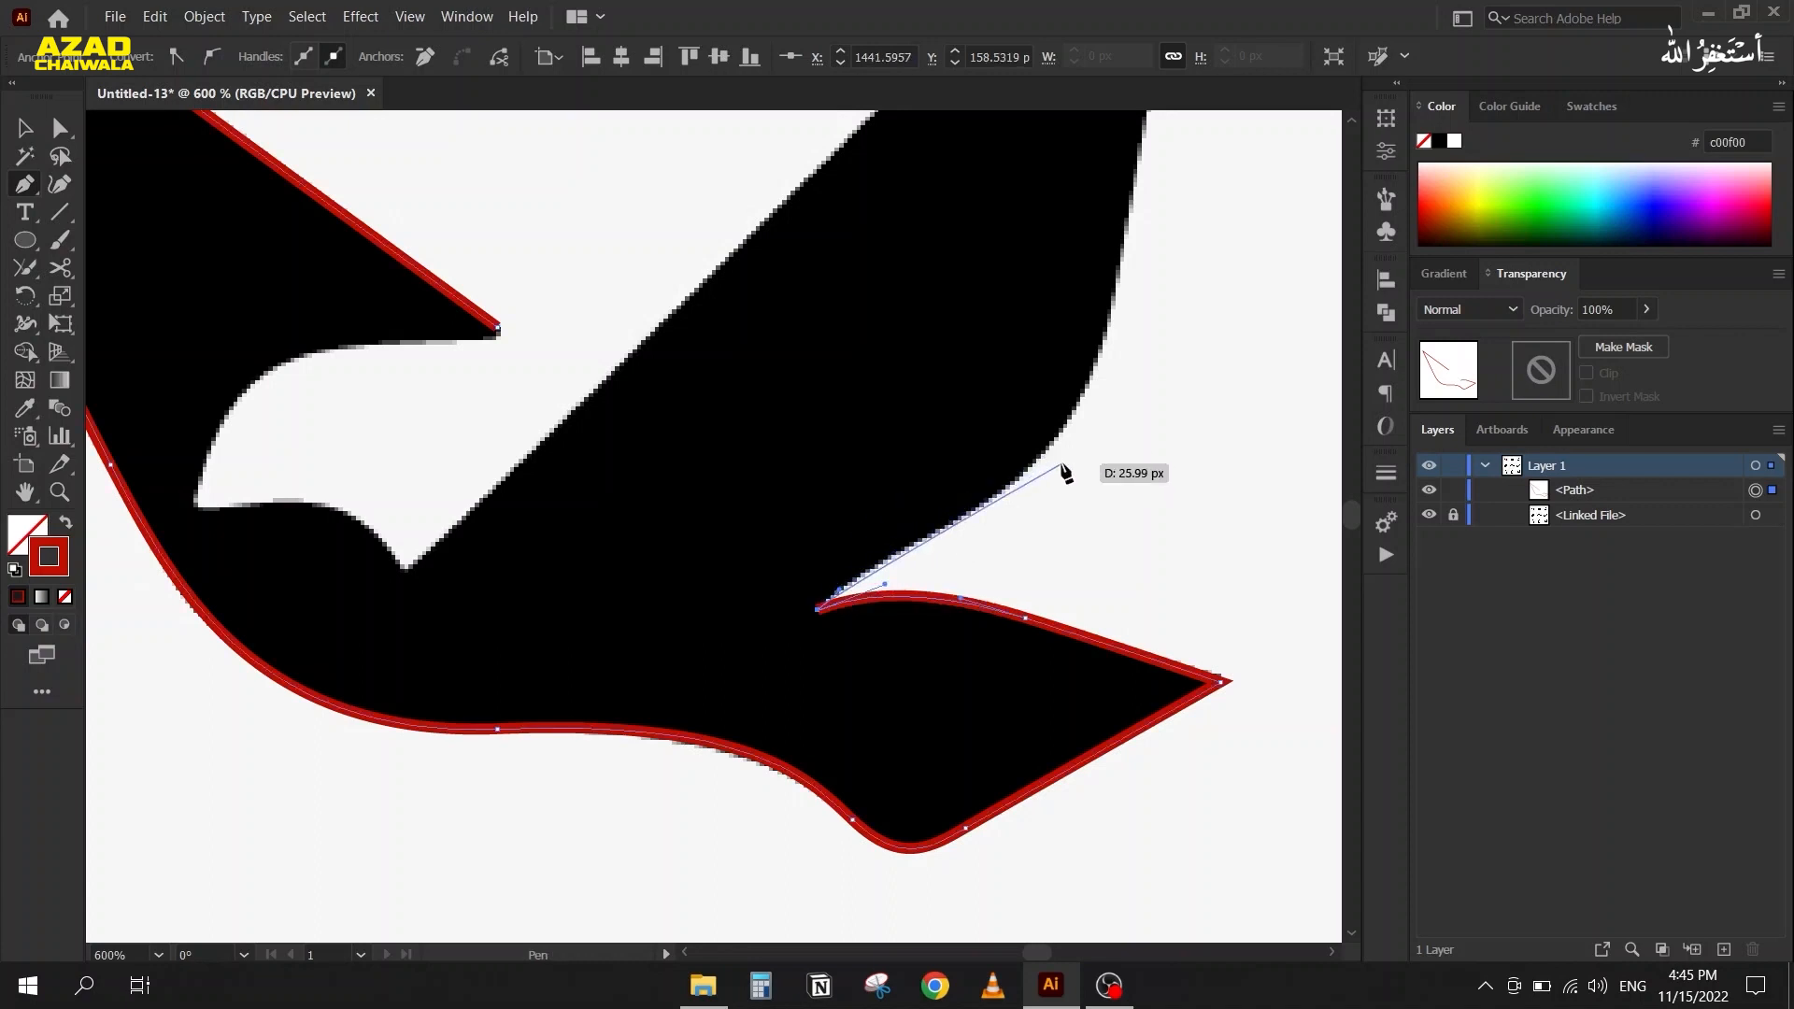
Trace the right wing's outer edge through X 1451.5, Y 151.7 px to a smooth point at X 1469.4, Y 126.2 px
ctrl+click(937, 529)
drag(976, 507, 983, 502)
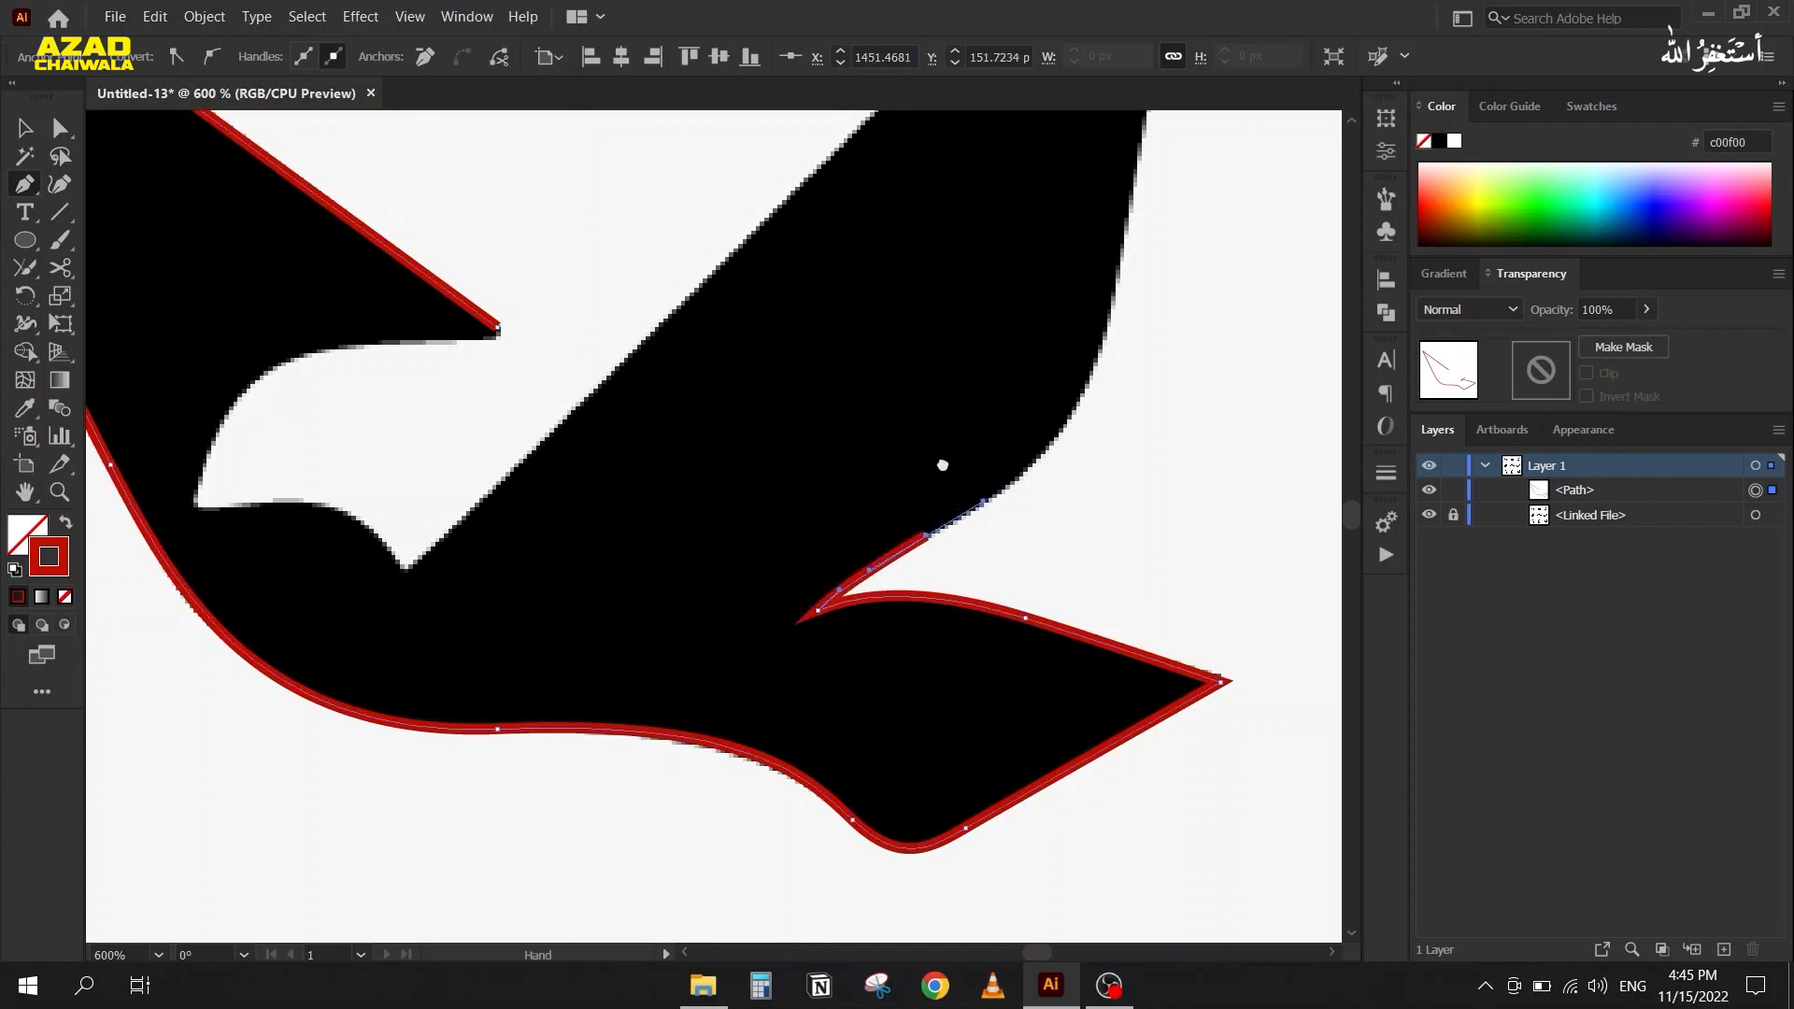
scroll(943, 532, up, 3)
scroll(942, 607, down, 1)
drag(966, 591, 983, 458)
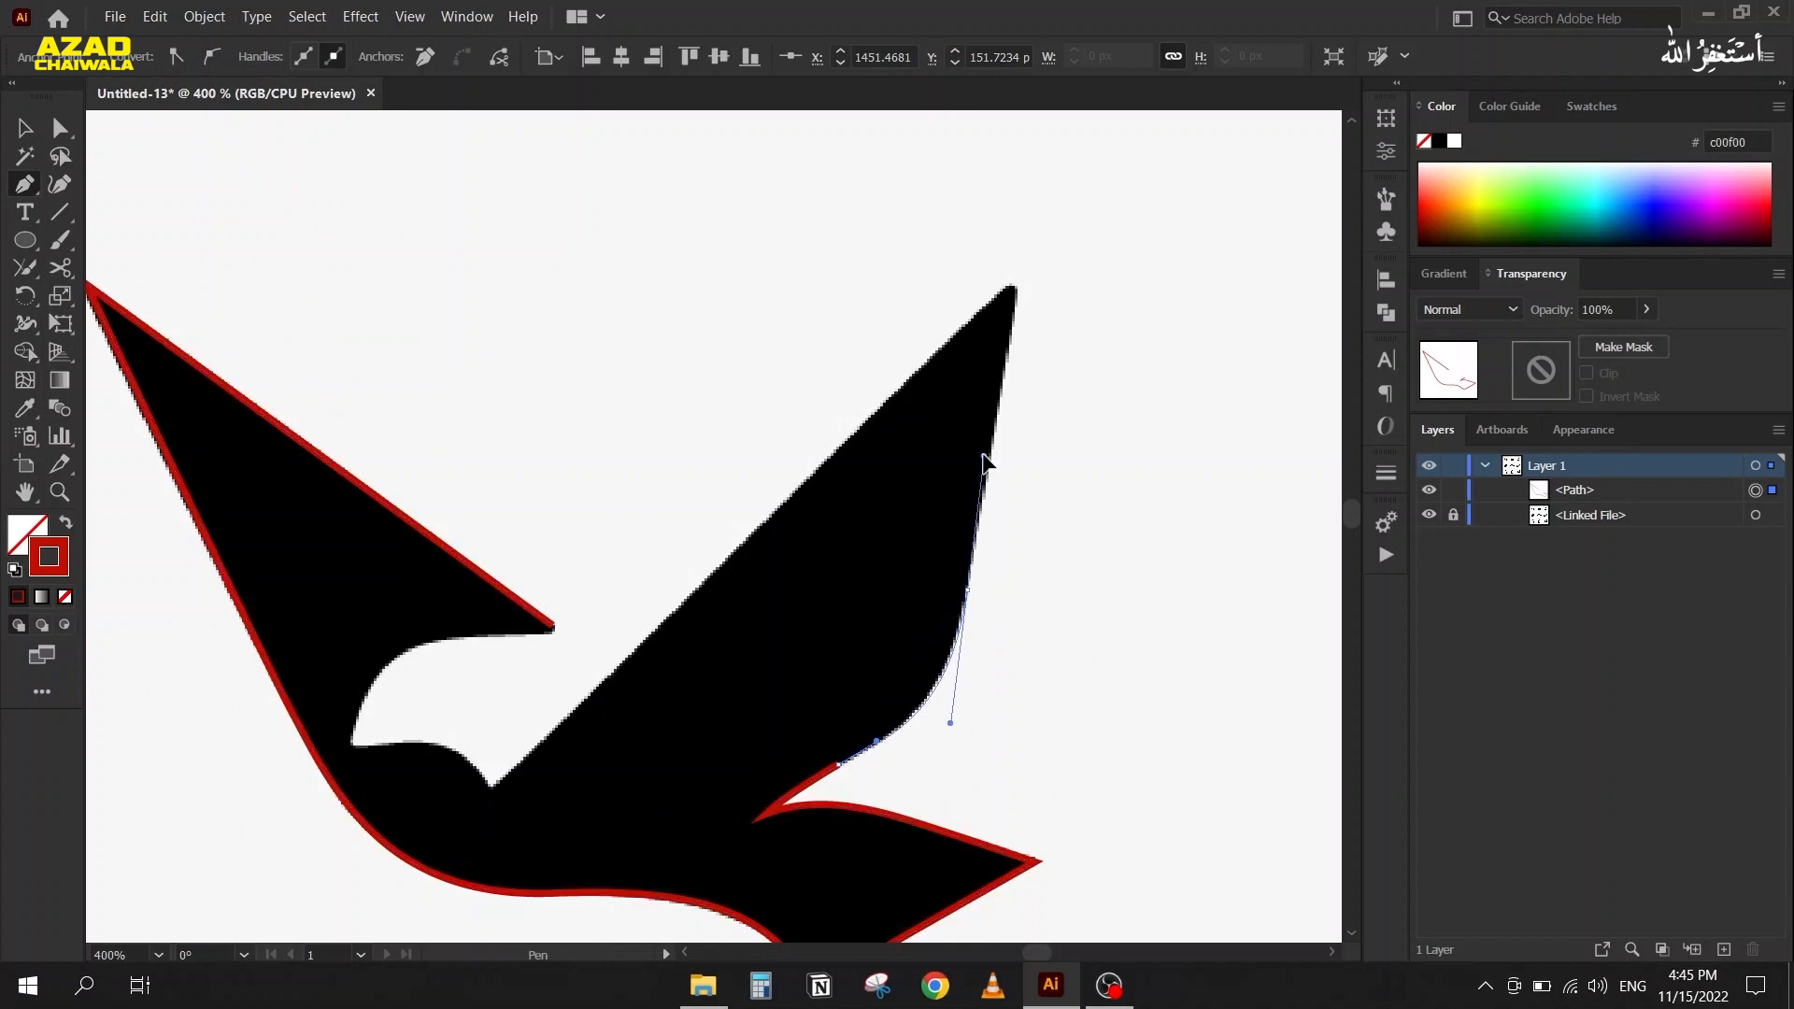
drag(984, 458, 997, 452)
drag(996, 448, 992, 440)
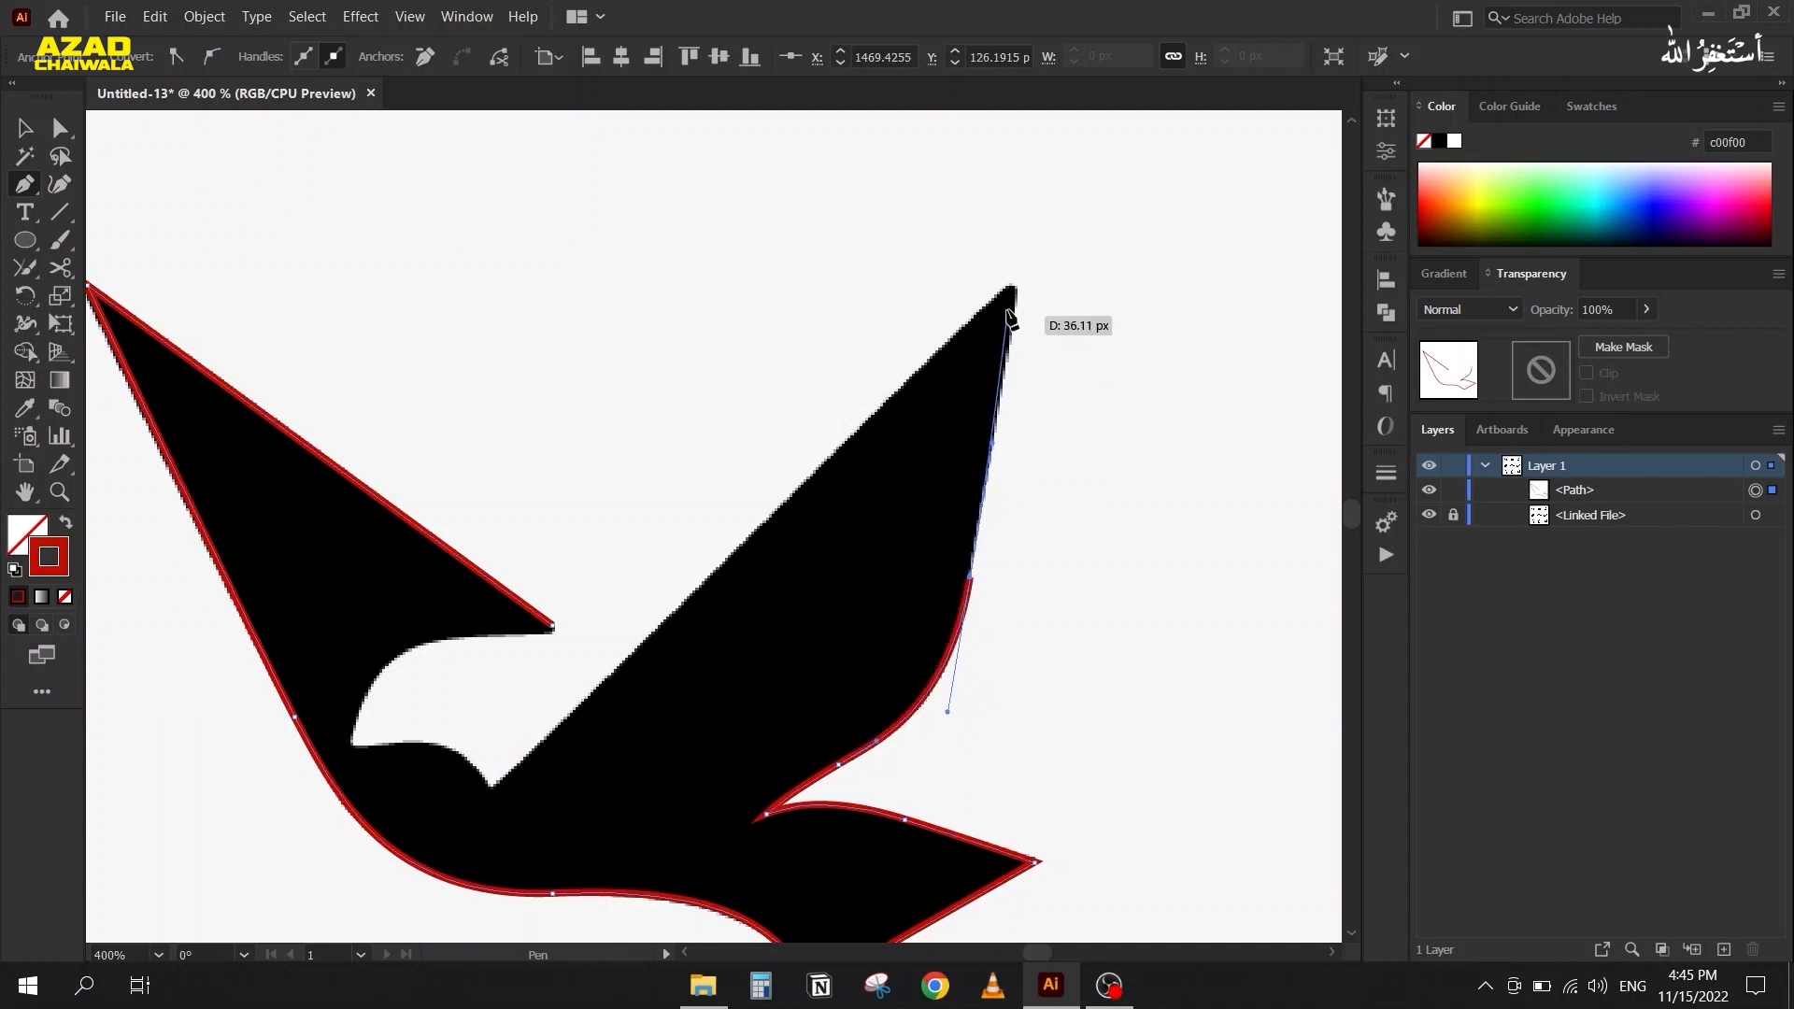
Extend the path to the right wing tip at X 1475.9, Y 86.2 px and straight down to the neck corner at X 1404.2, Y 154.5 px
click(1018, 286)
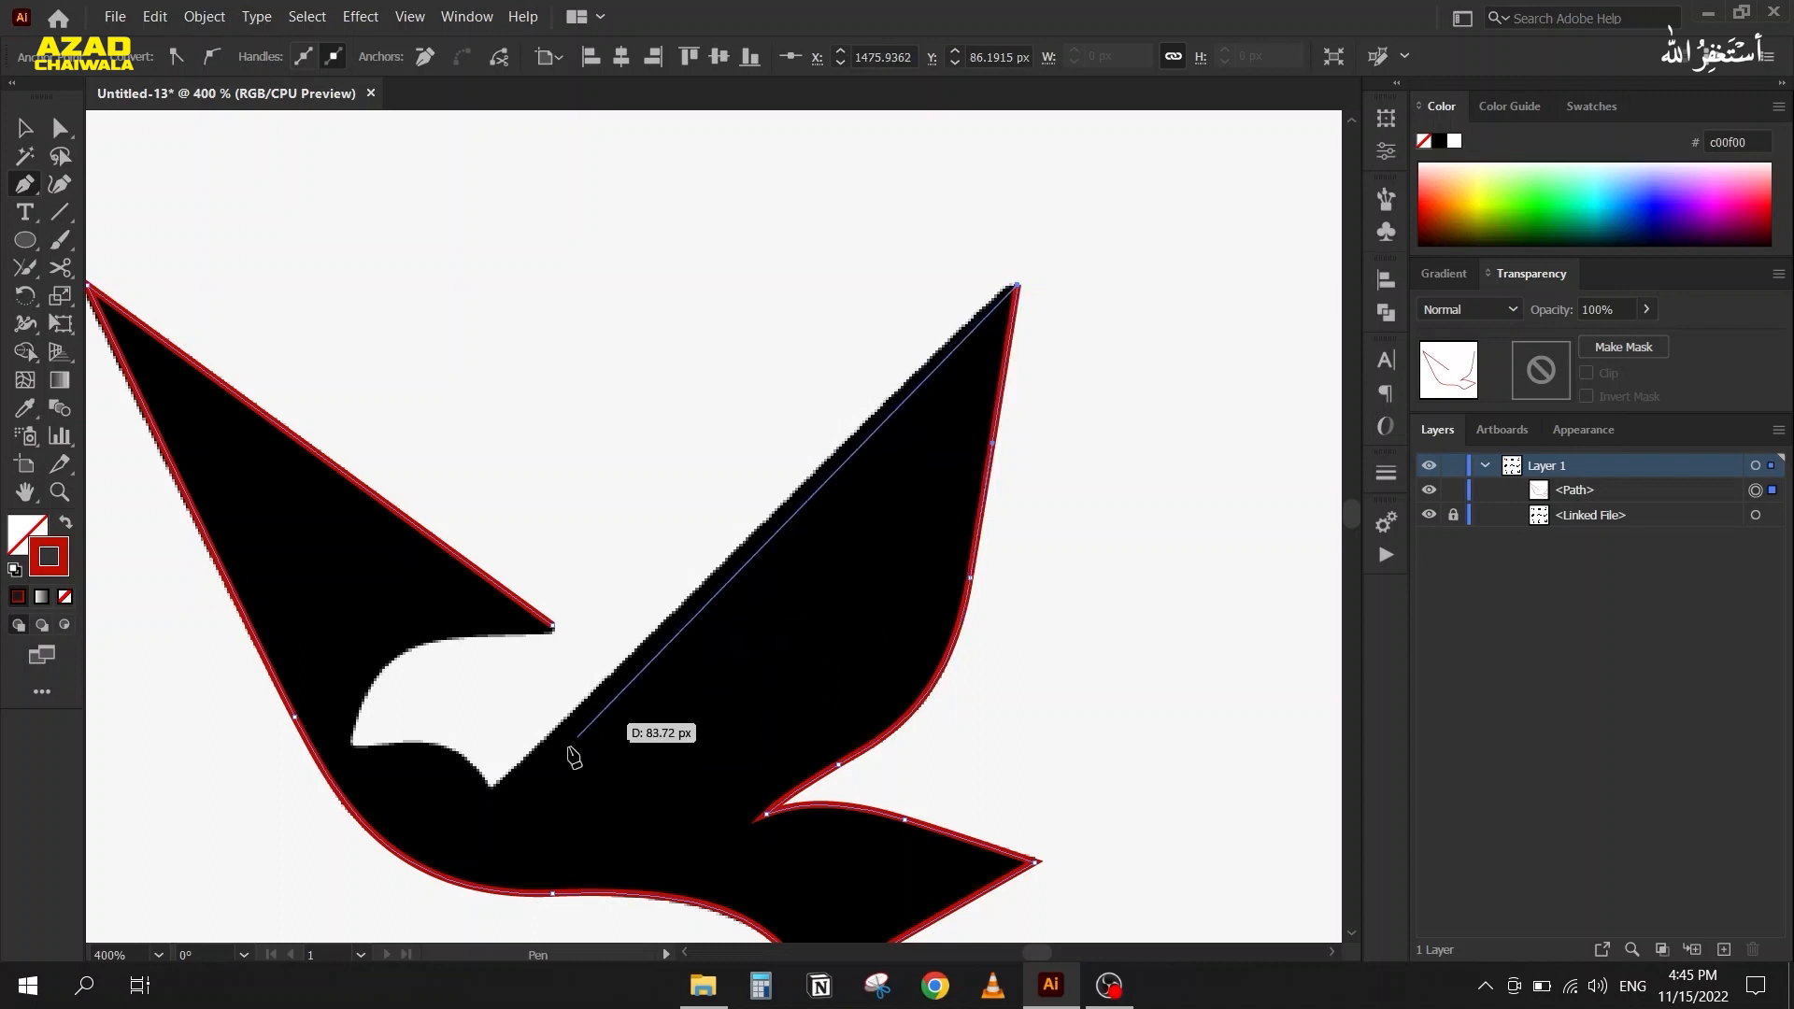
click(494, 787)
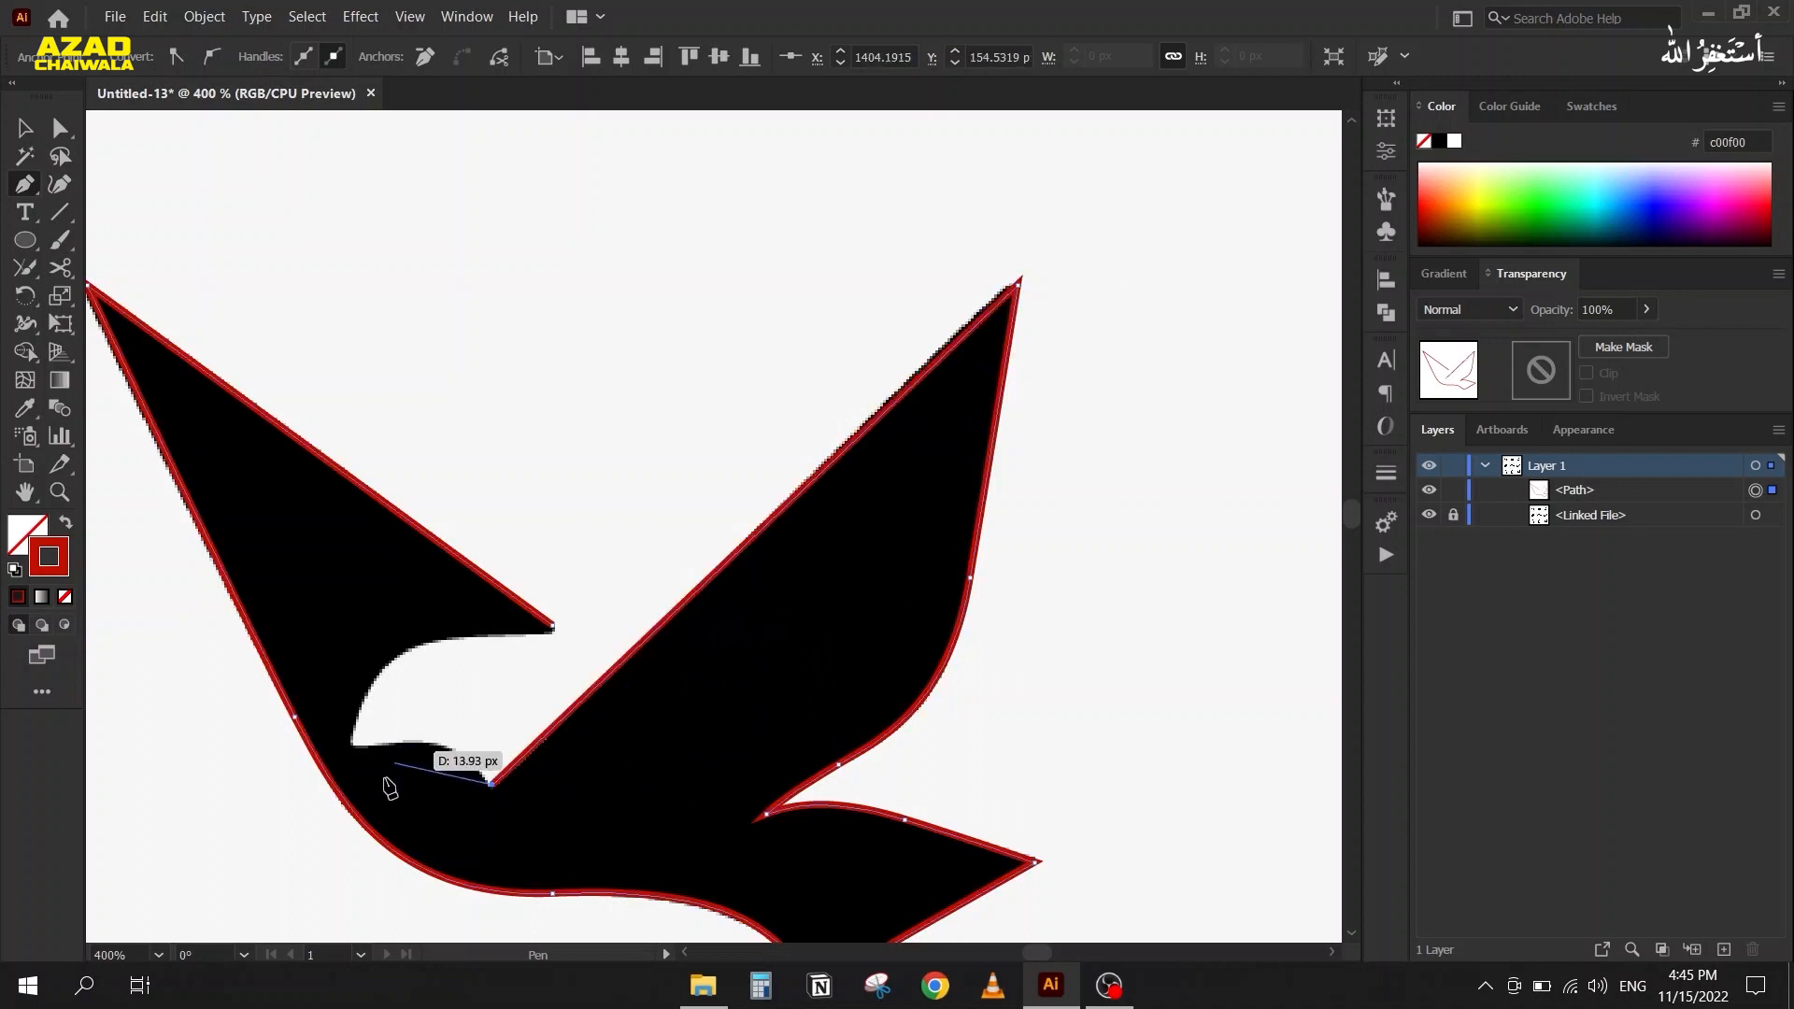
scroll(389, 781, up, 3)
drag(771, 624, 883, 638)
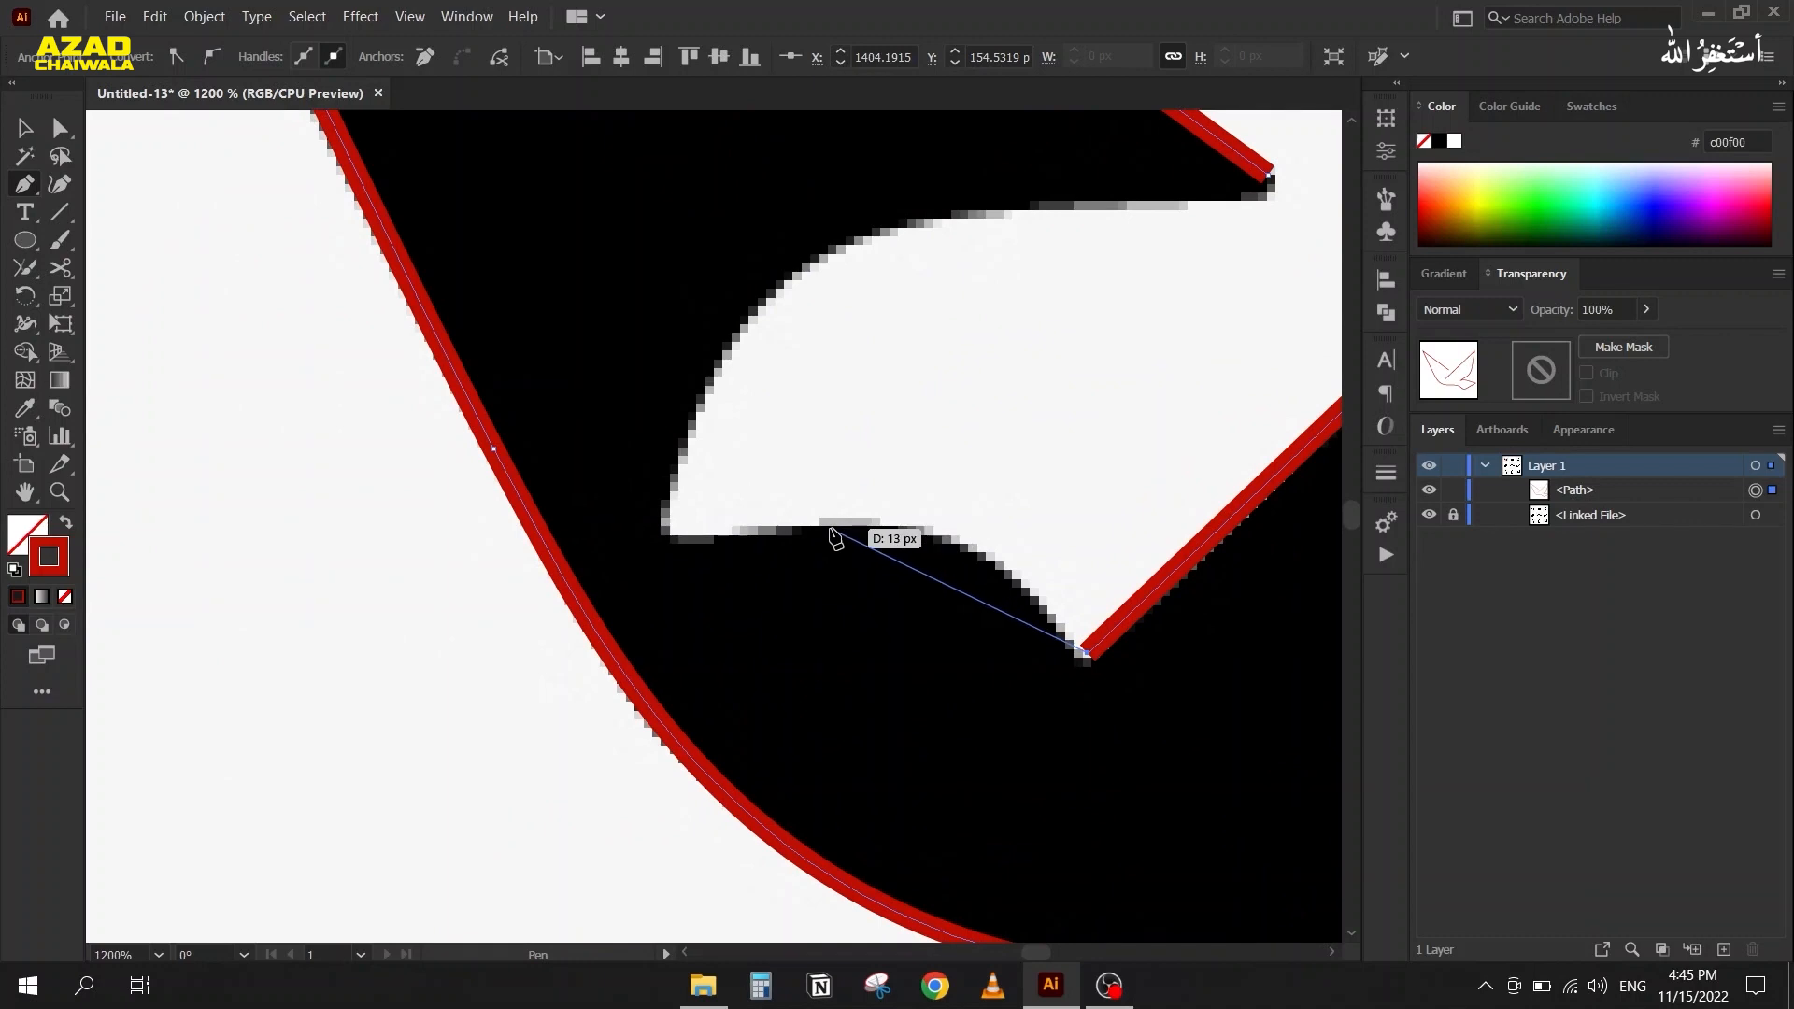
Curve the path along the head to a corner at X 1384.6, Y 149.1 px, and around the left wing's inner edge to a smooth point
drag(830, 529, 669, 540)
click(660, 537)
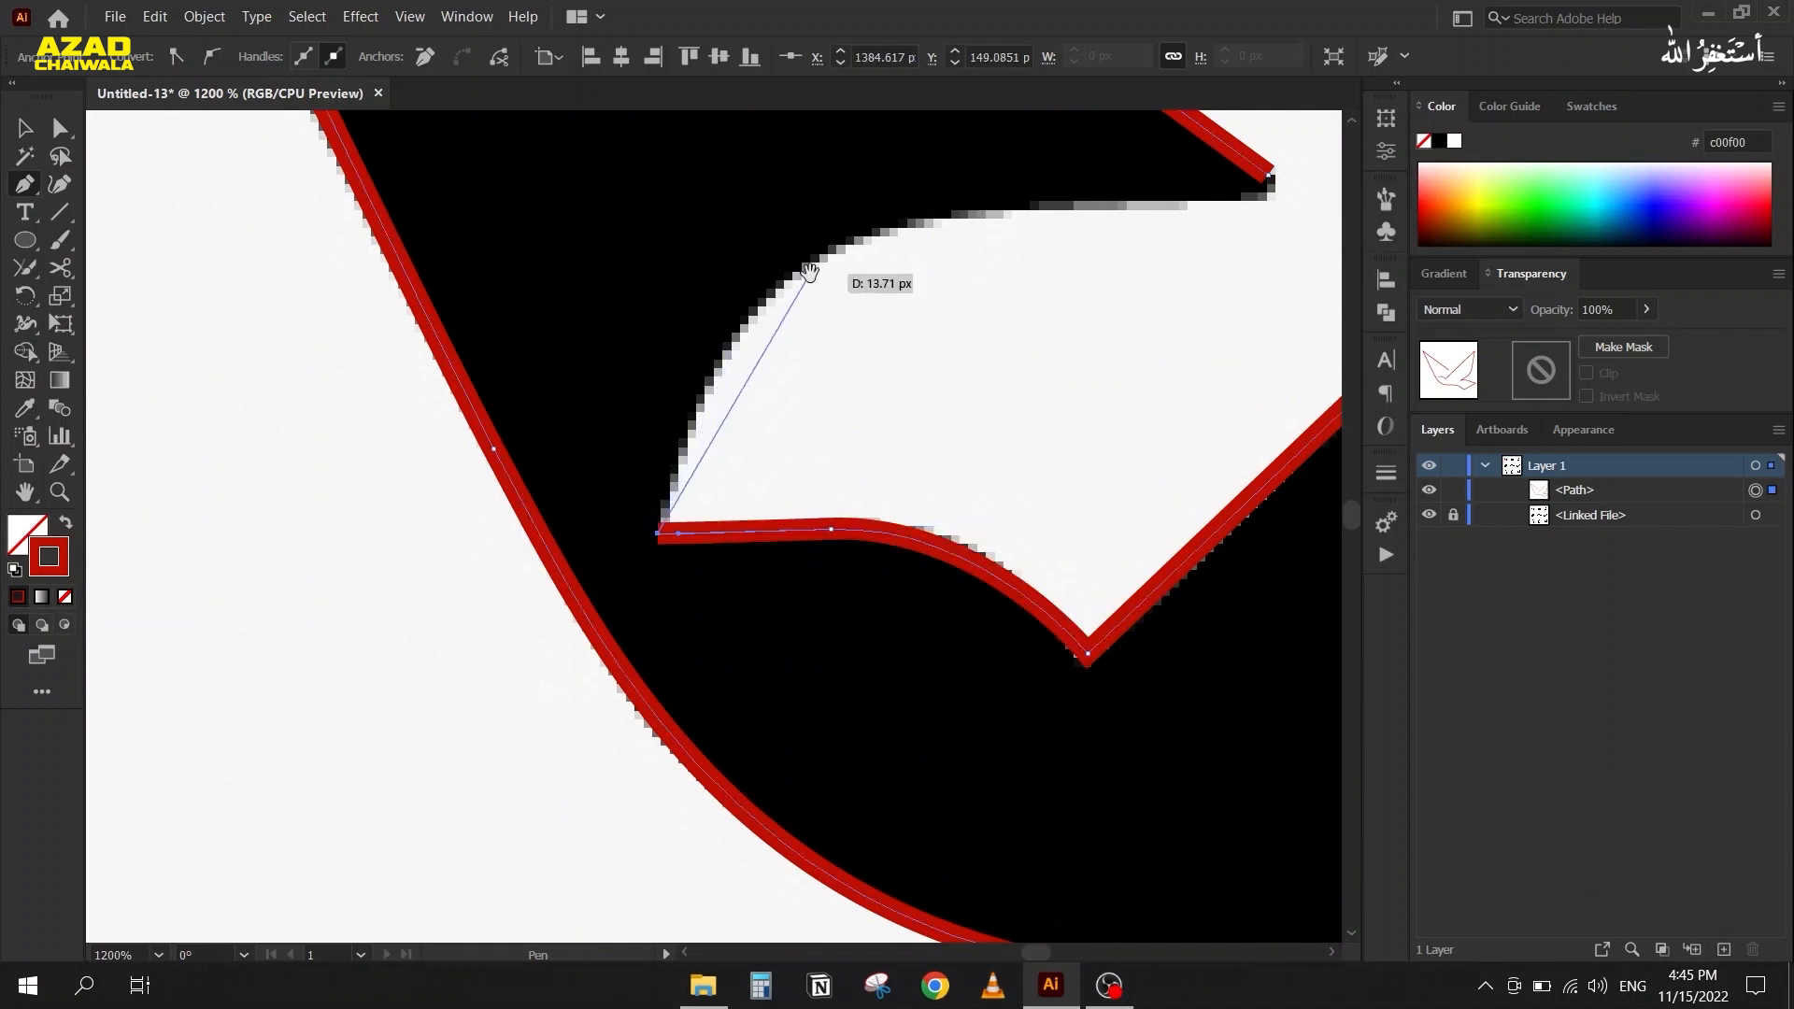
drag(813, 281, 721, 413)
mouse_move(960, 383)
mouse_down()
mouse_move(1162, 355)
mouse_move(1333, 388)
mouse_move(1291, 396)
mouse_move(1309, 395)
mouse_up()
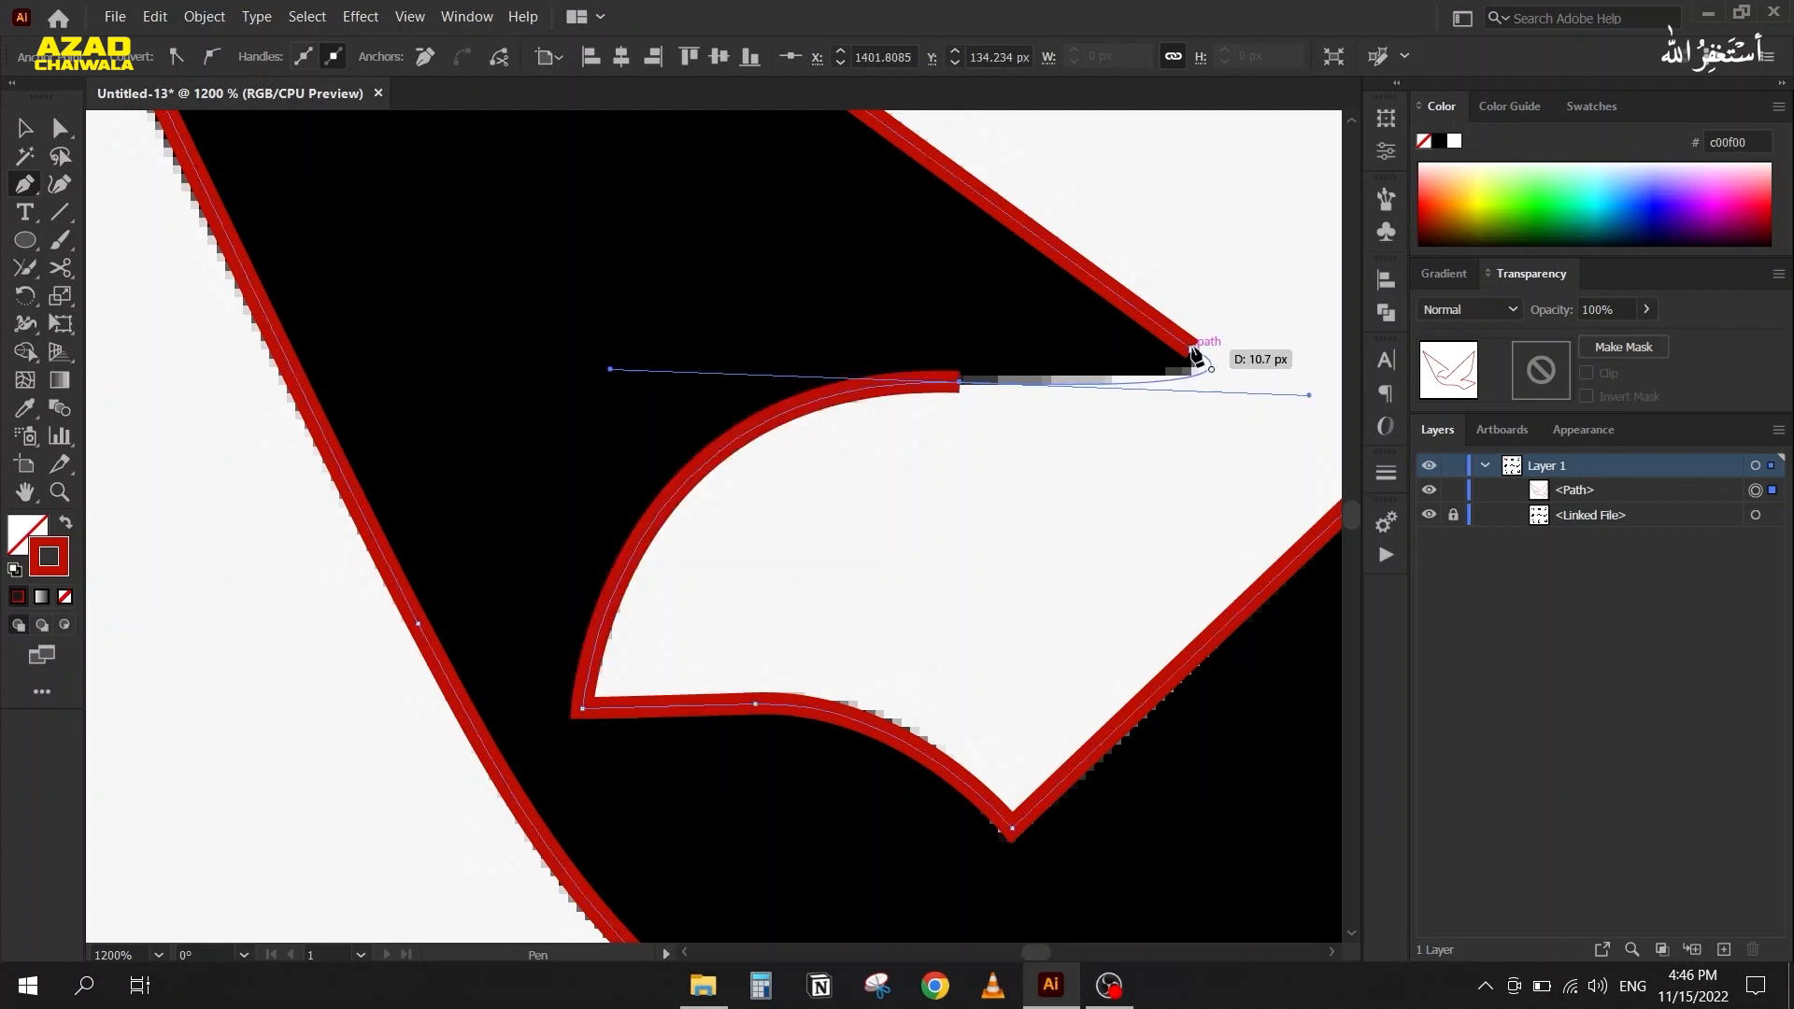
Close the path at its starting anchor with a shortened handle on the inner-wing point, and move the closing corner to X 1413.3, Y 133.8 px
key(space)
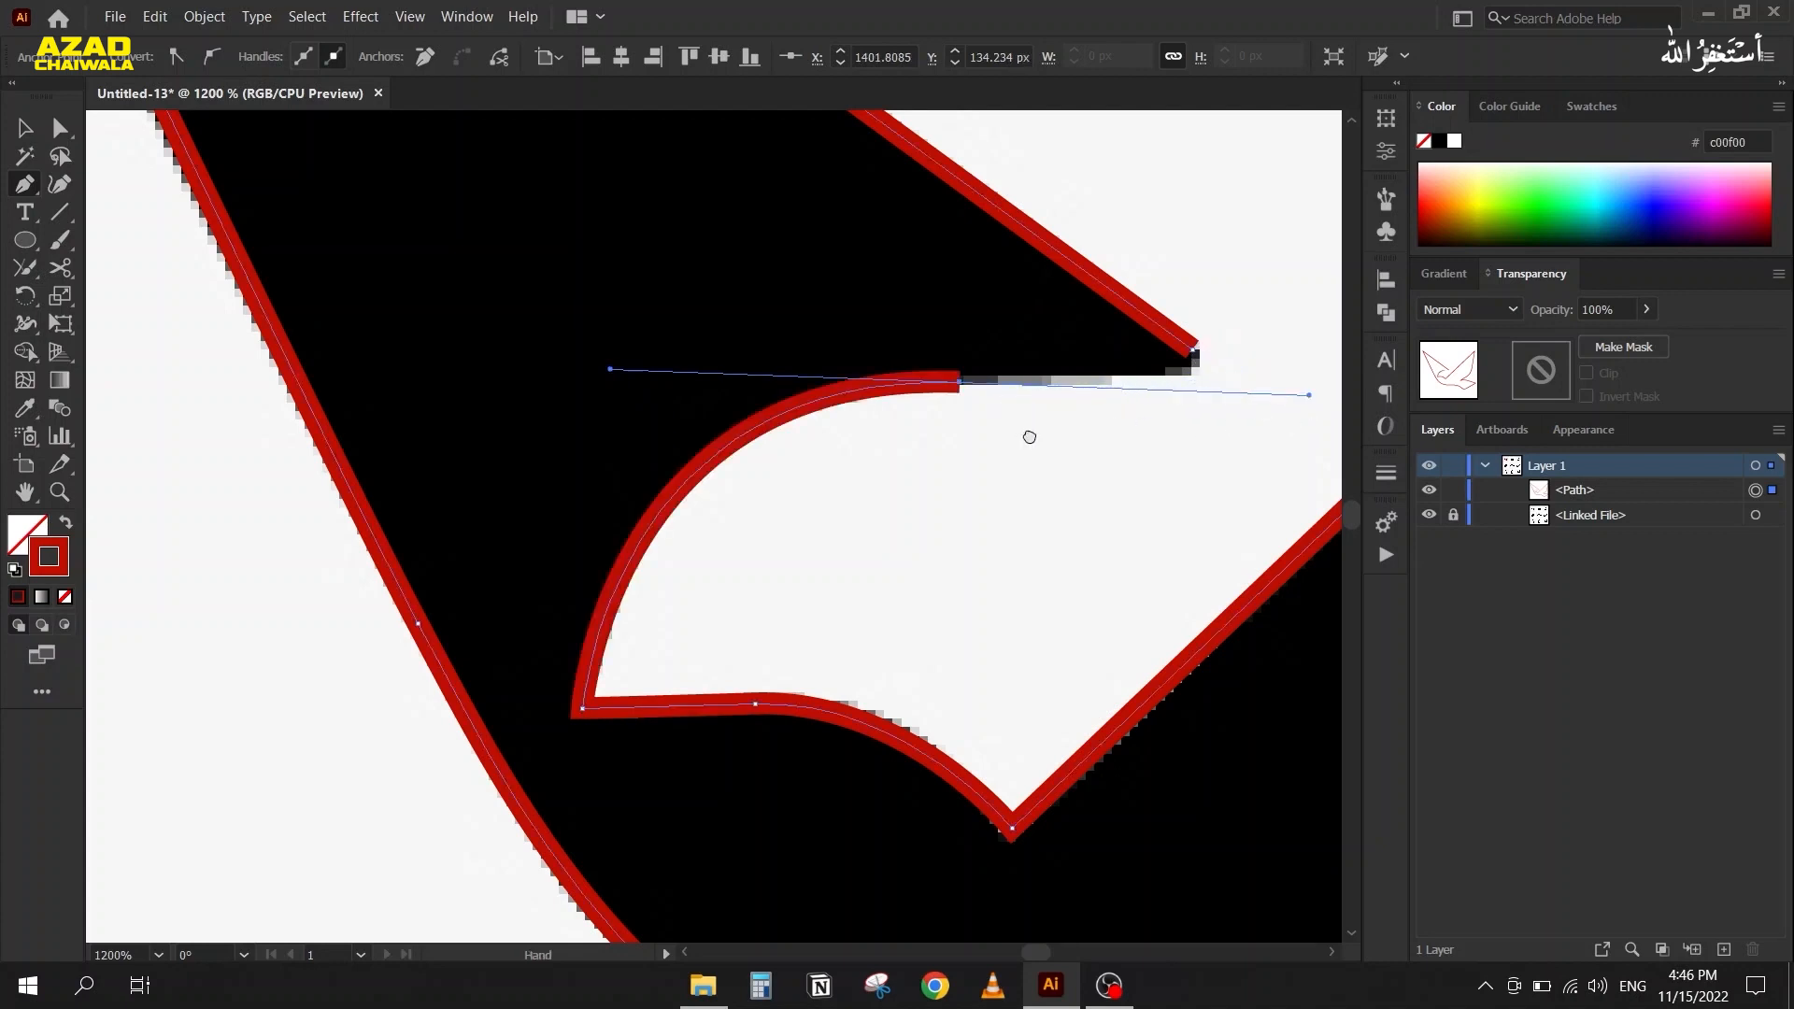
drag(1029, 429, 679, 472)
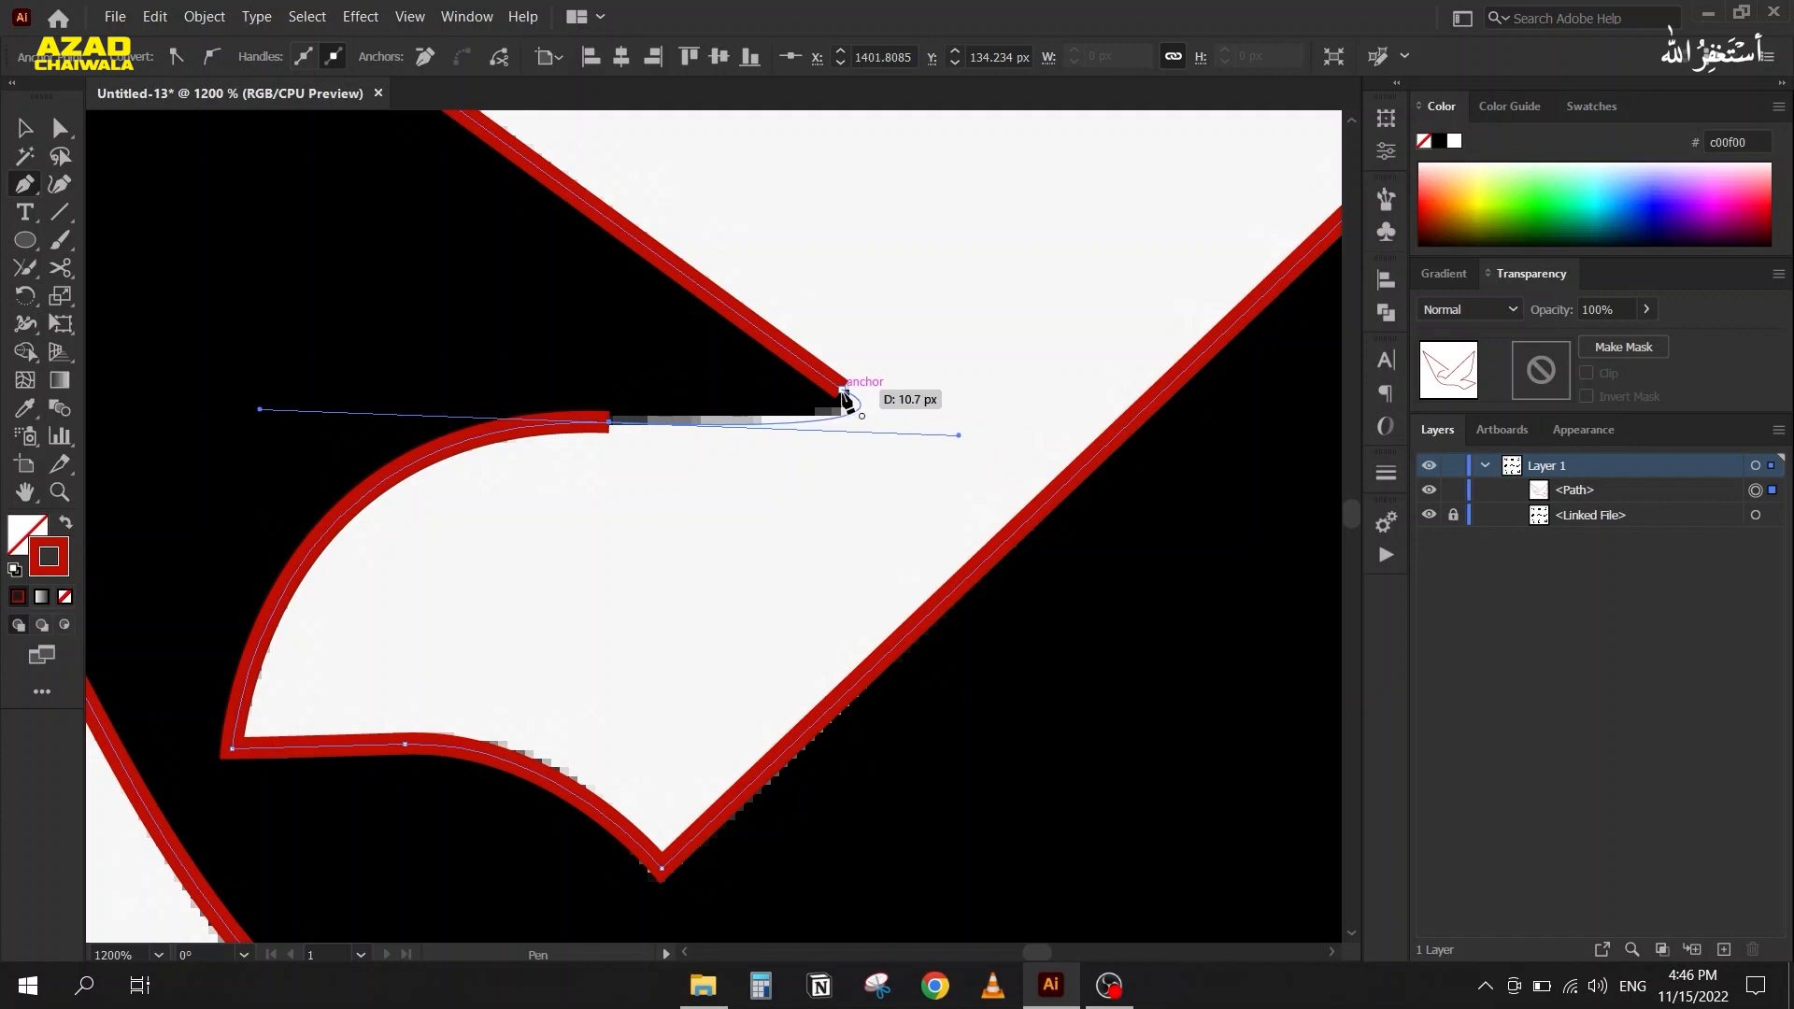
drag(846, 397, 738, 419)
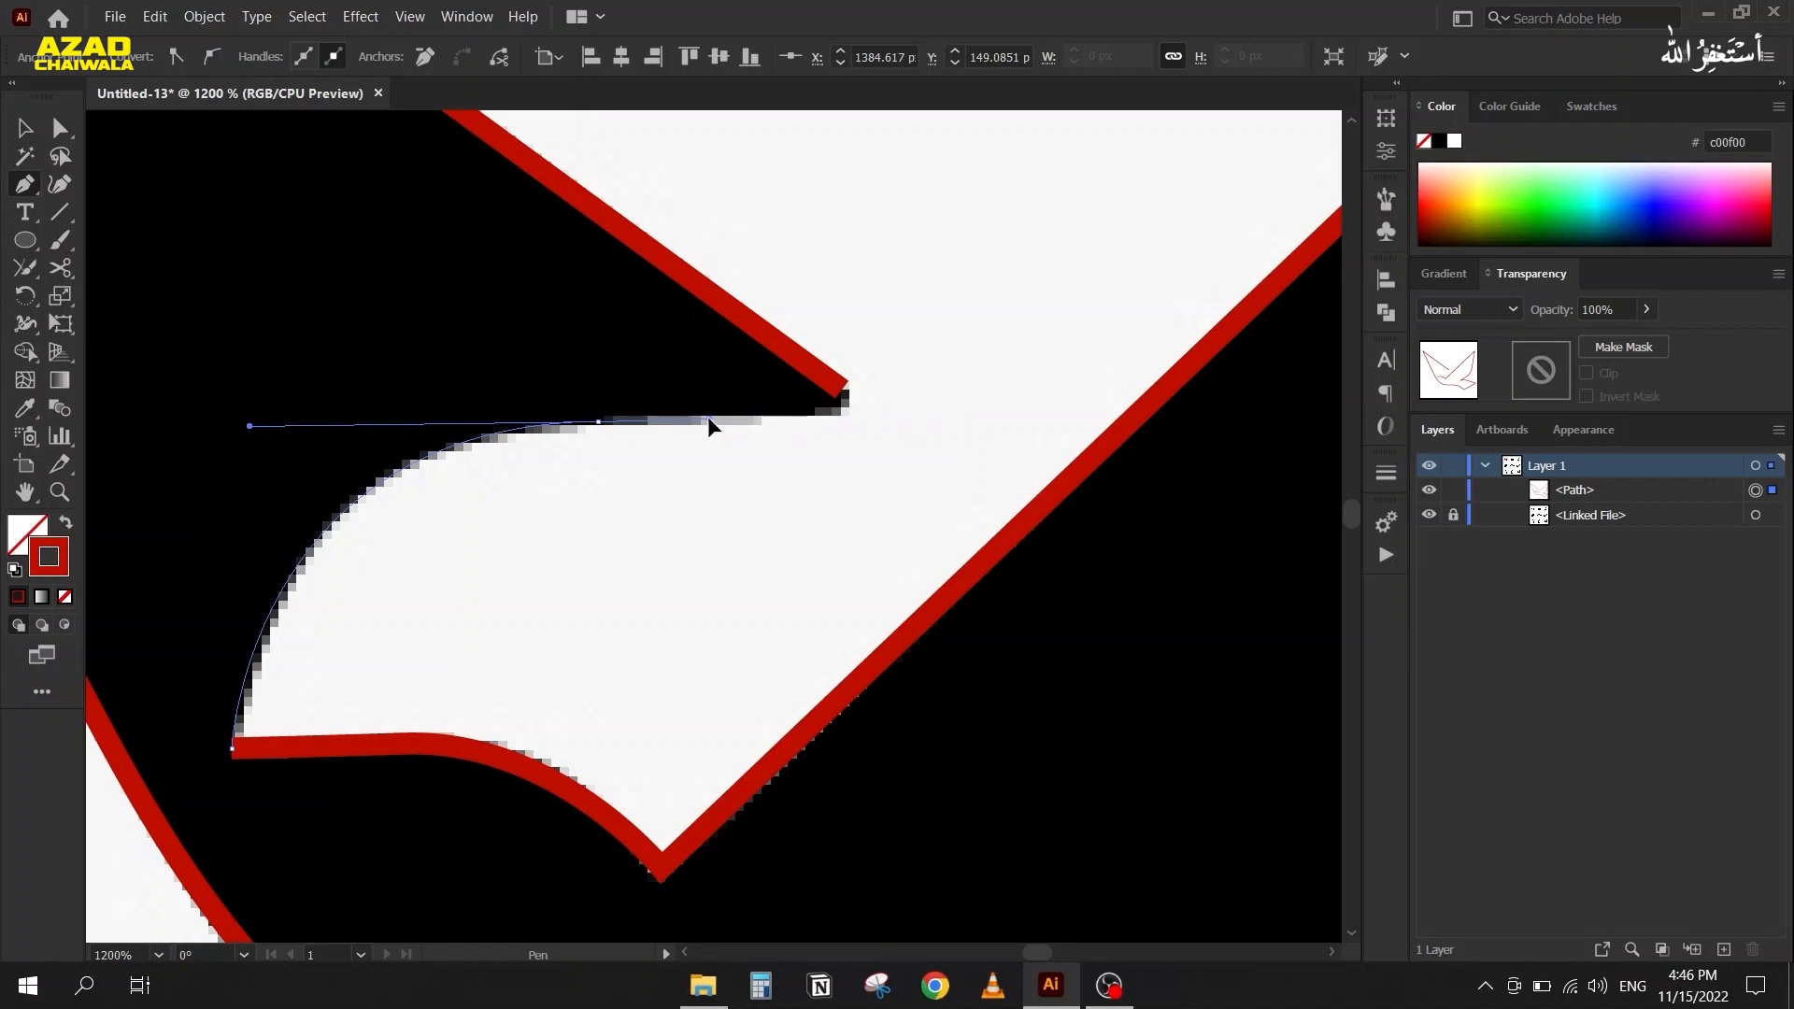
drag(708, 416, 708, 418)
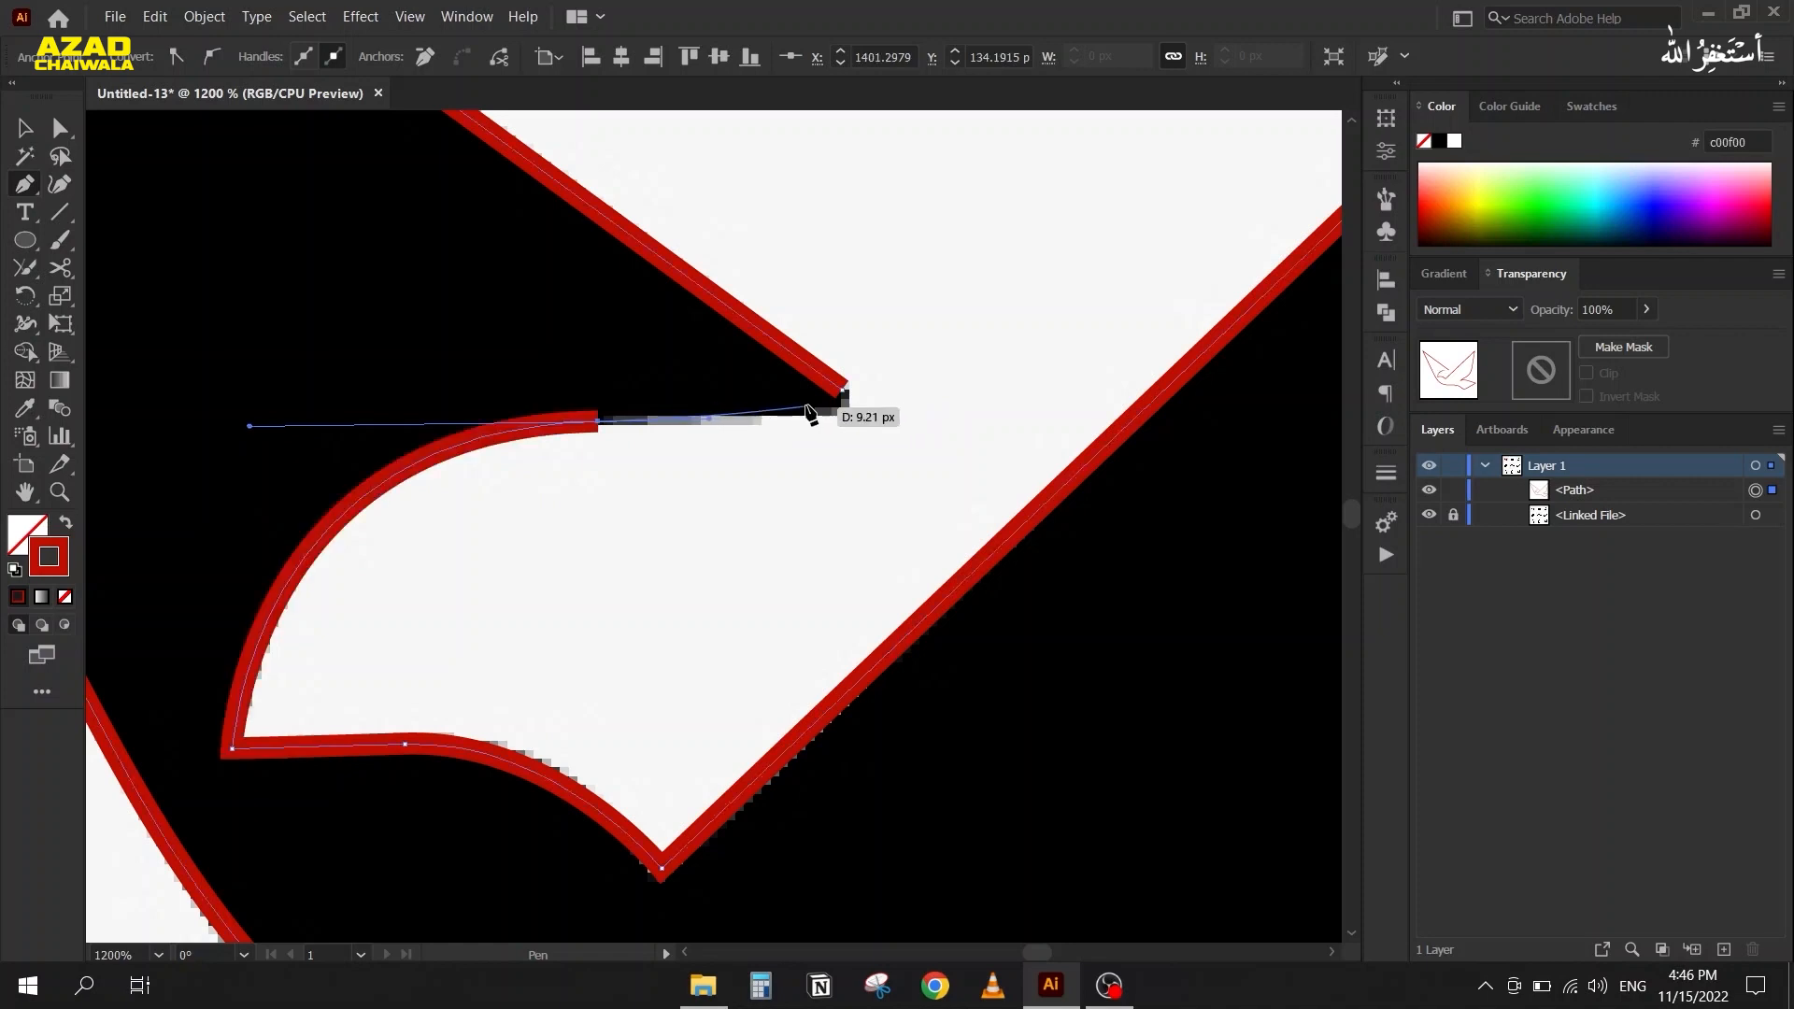
click(844, 393)
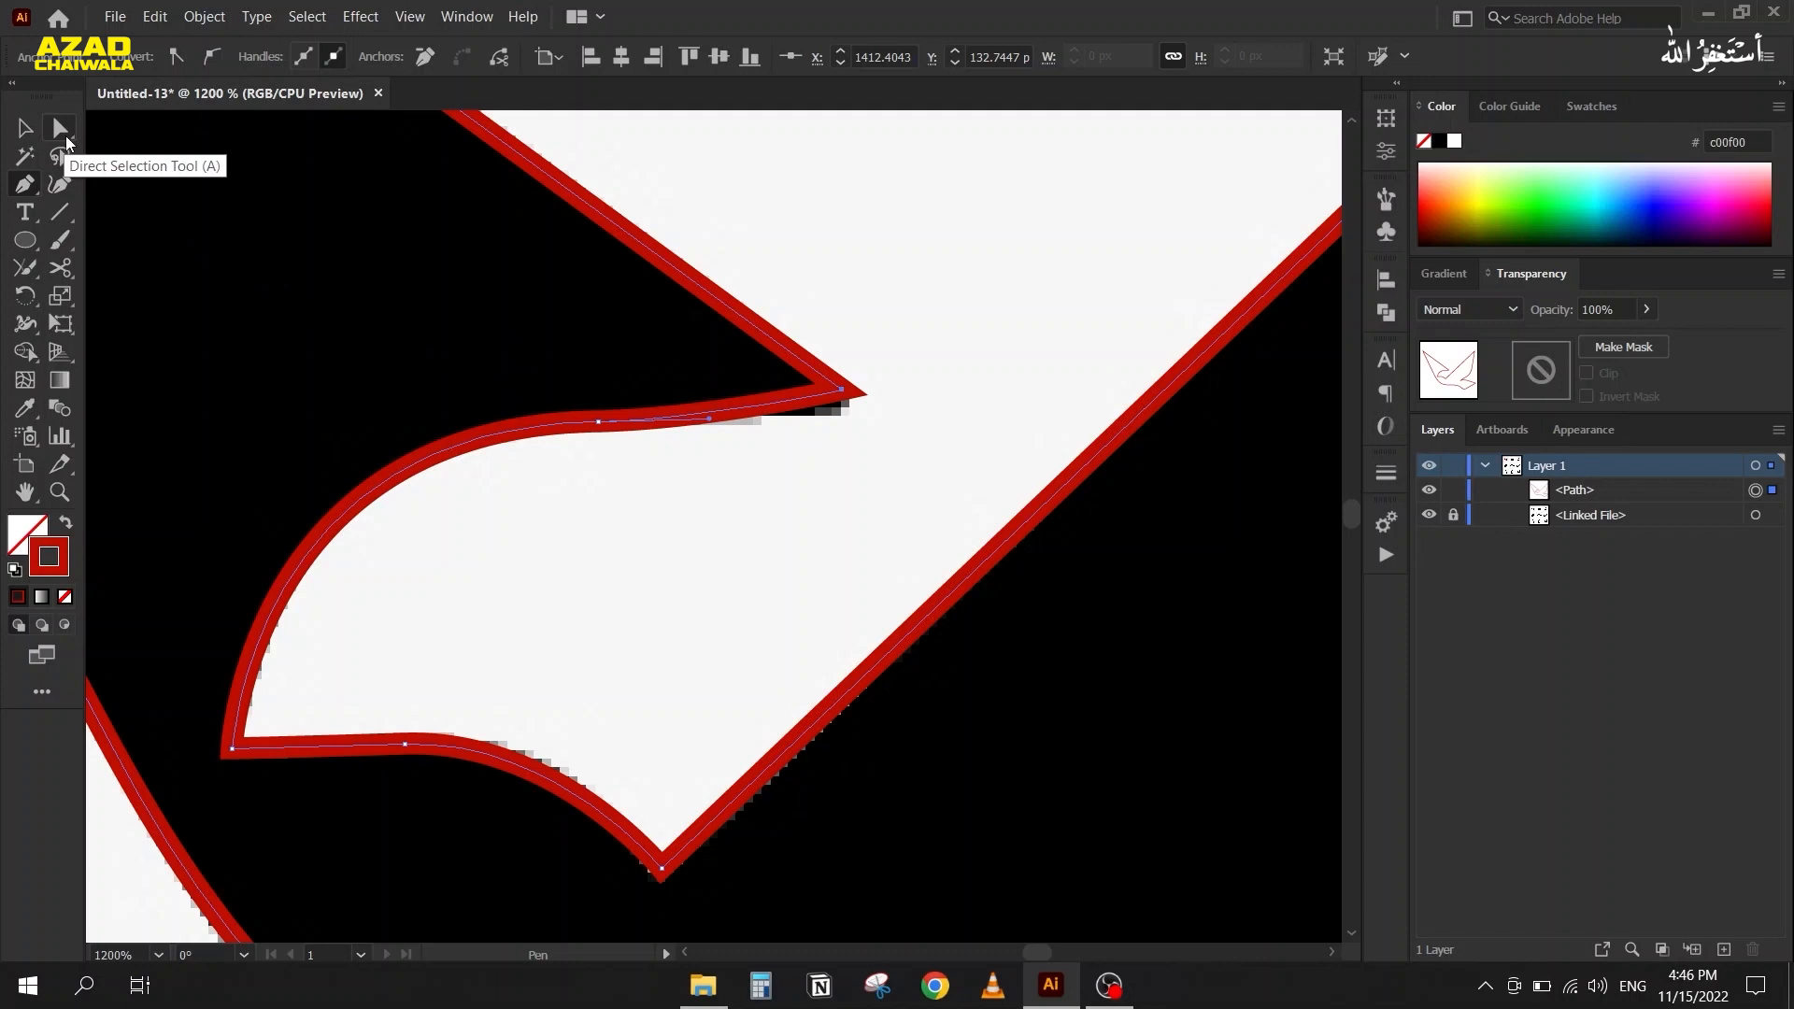
click(67, 140)
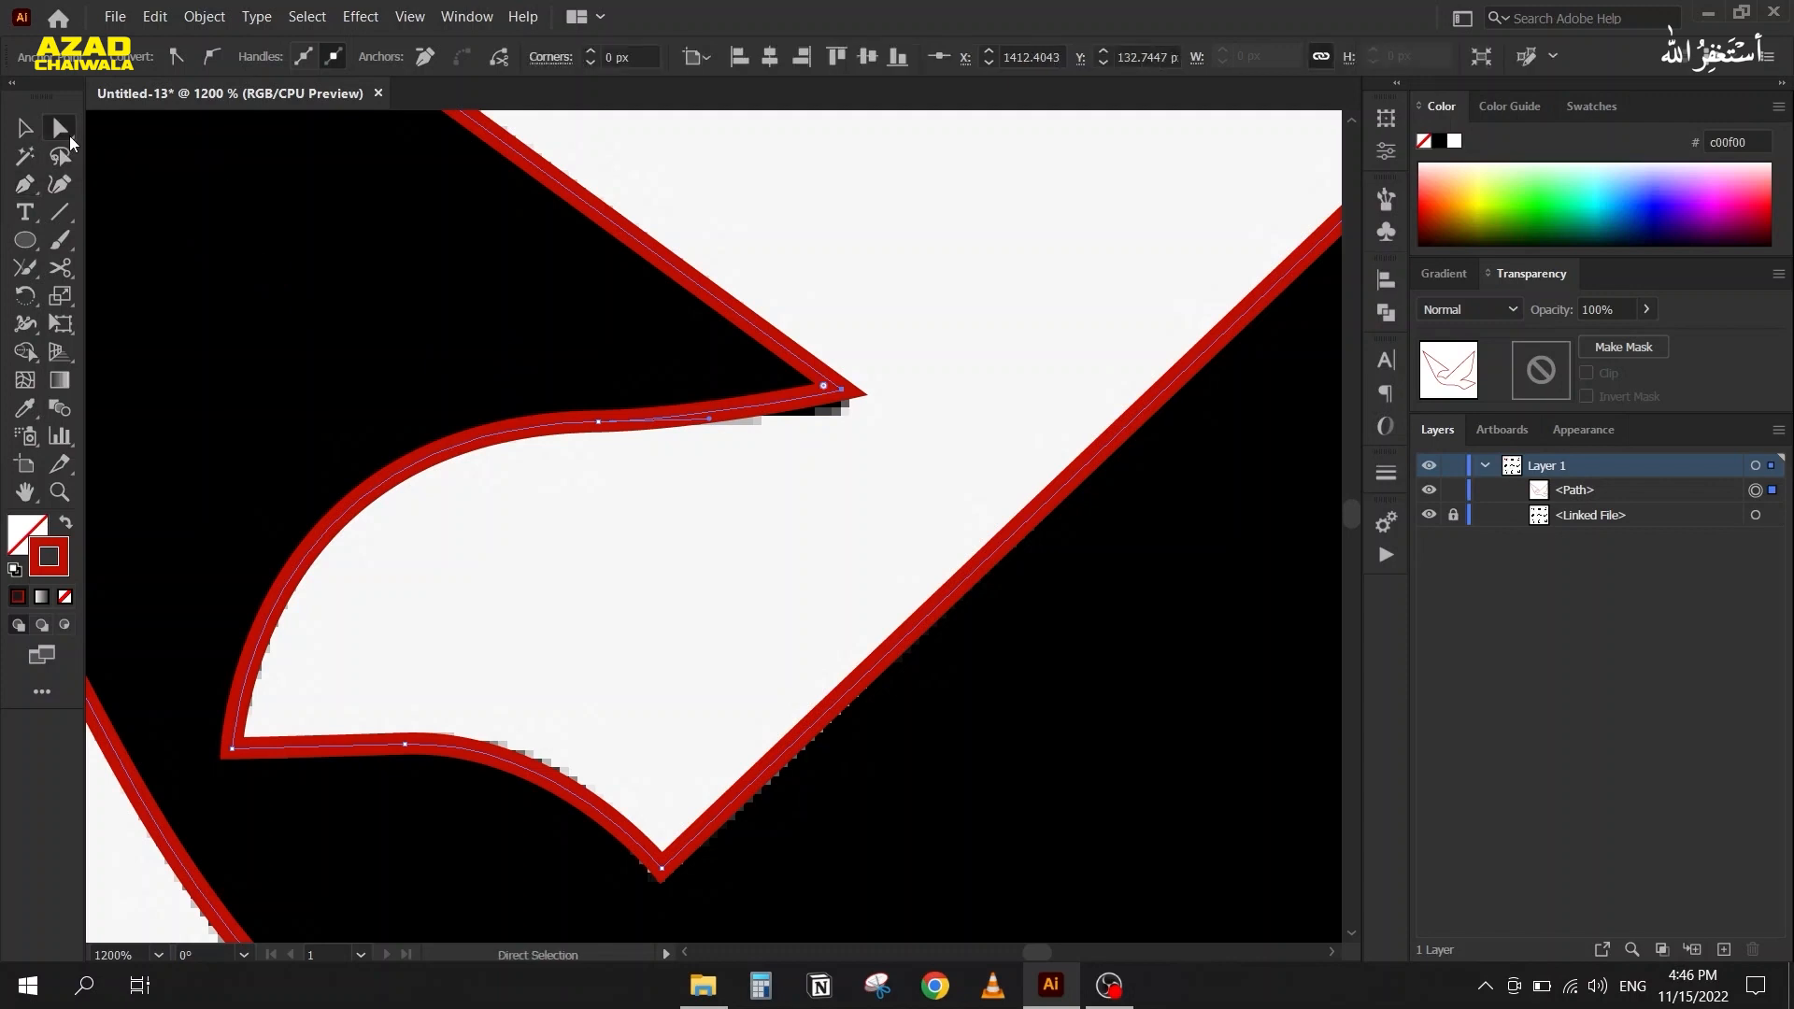
drag(844, 396, 860, 411)
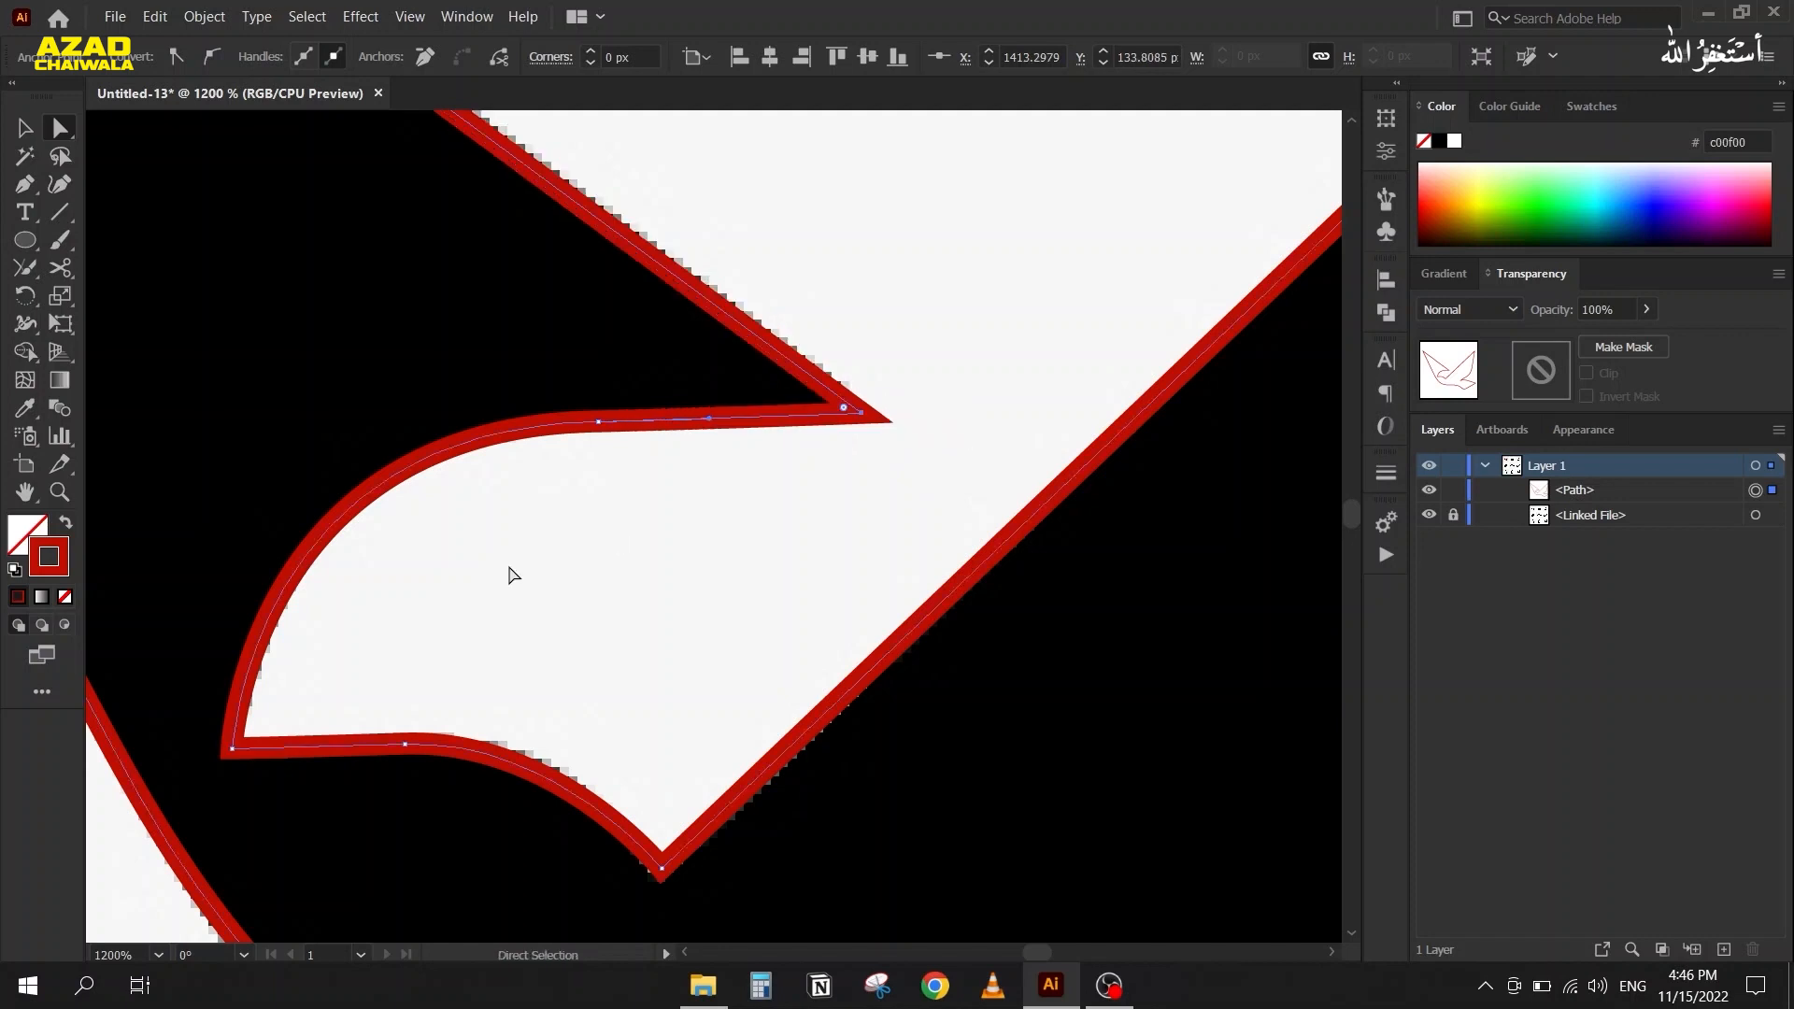
Move the traced bird outline off the reference image onto the blank area to its left
scroll(594, 535, down, 4)
drag(485, 633, 869, 669)
click(24, 128)
drag(822, 393, 331, 395)
drag(280, 570, 795, 552)
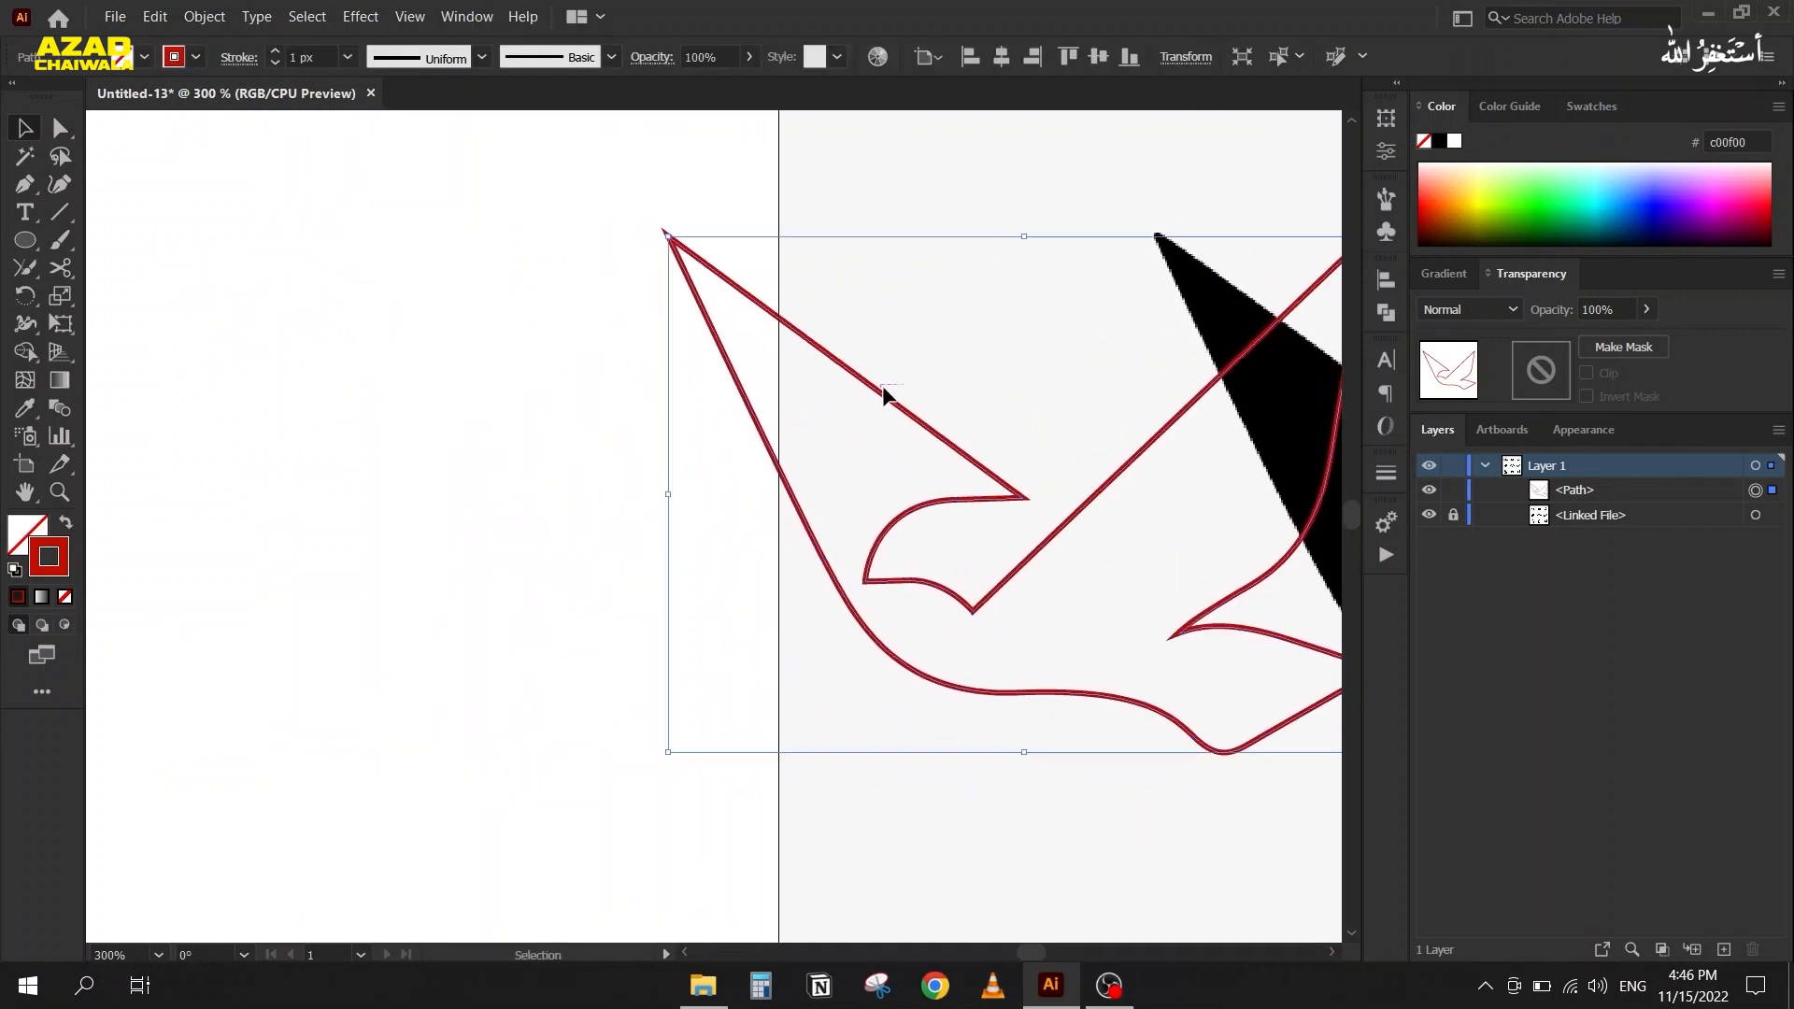
drag(876, 400, 262, 400)
Swap the bird outline's stroke and fill to give it a solid c00f00 fill without a stroke, and deselect it
scroll(359, 383, down, 2)
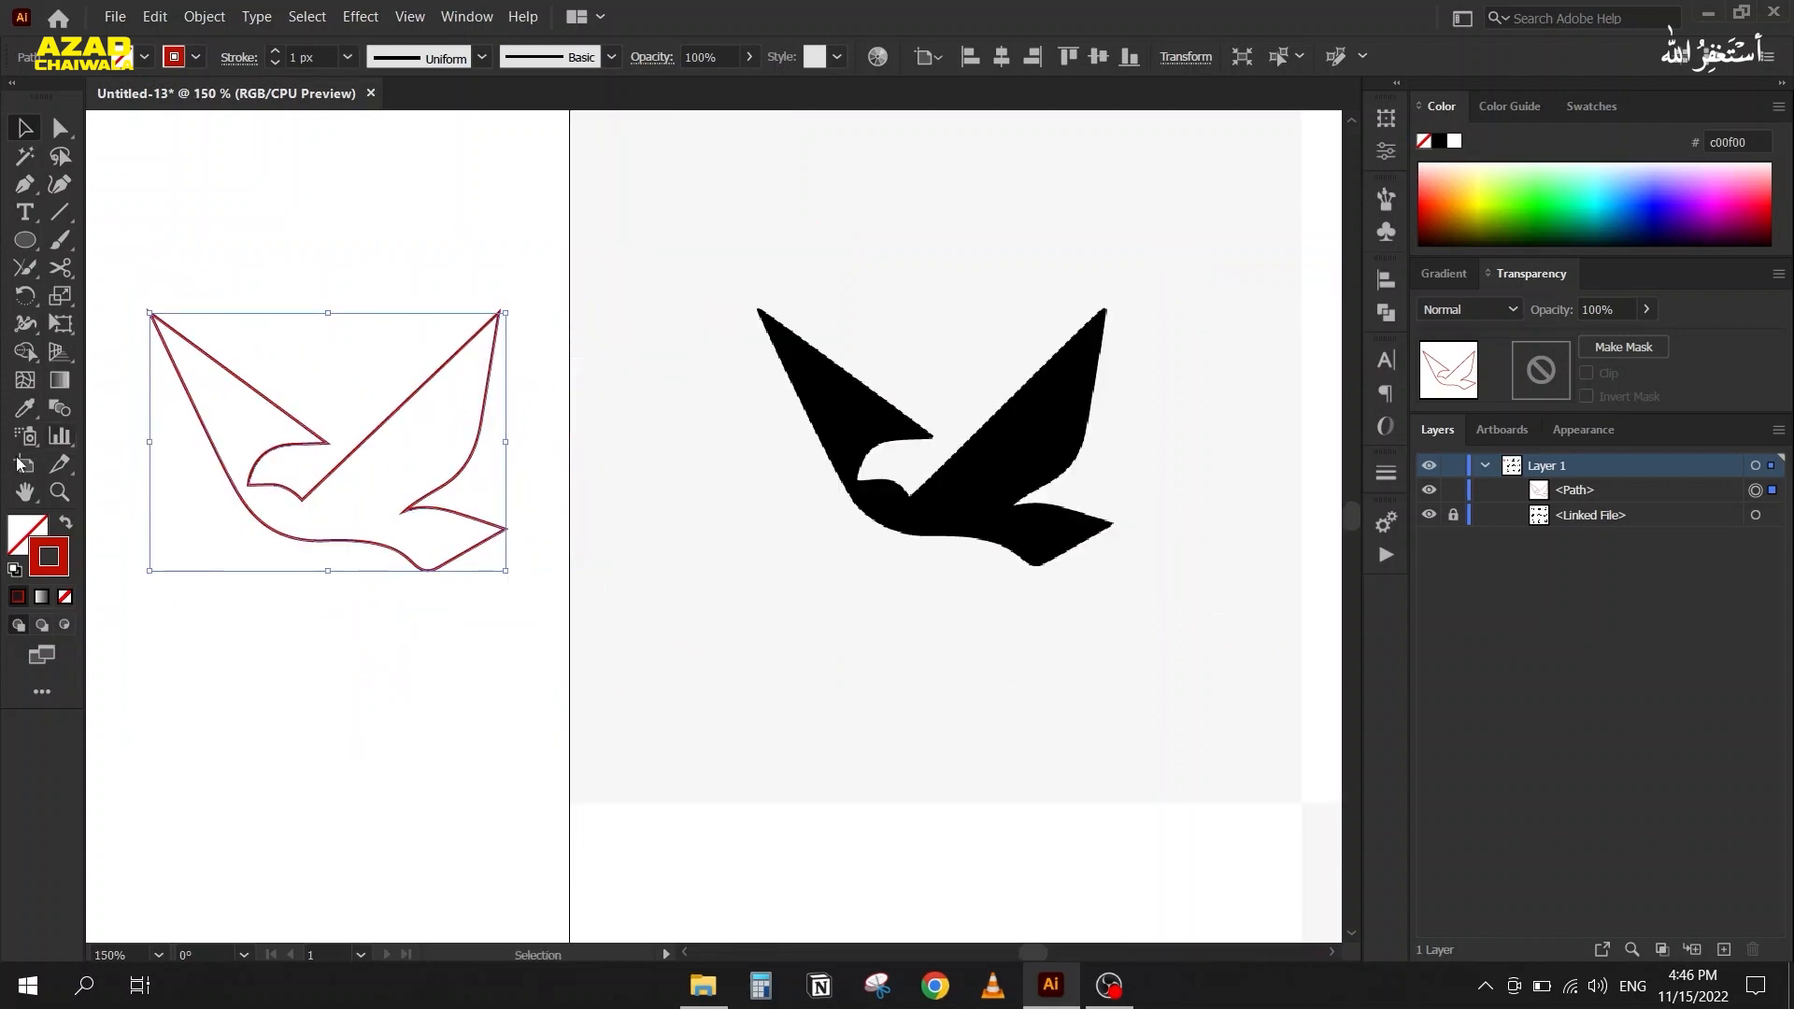
click(63, 526)
click(251, 617)
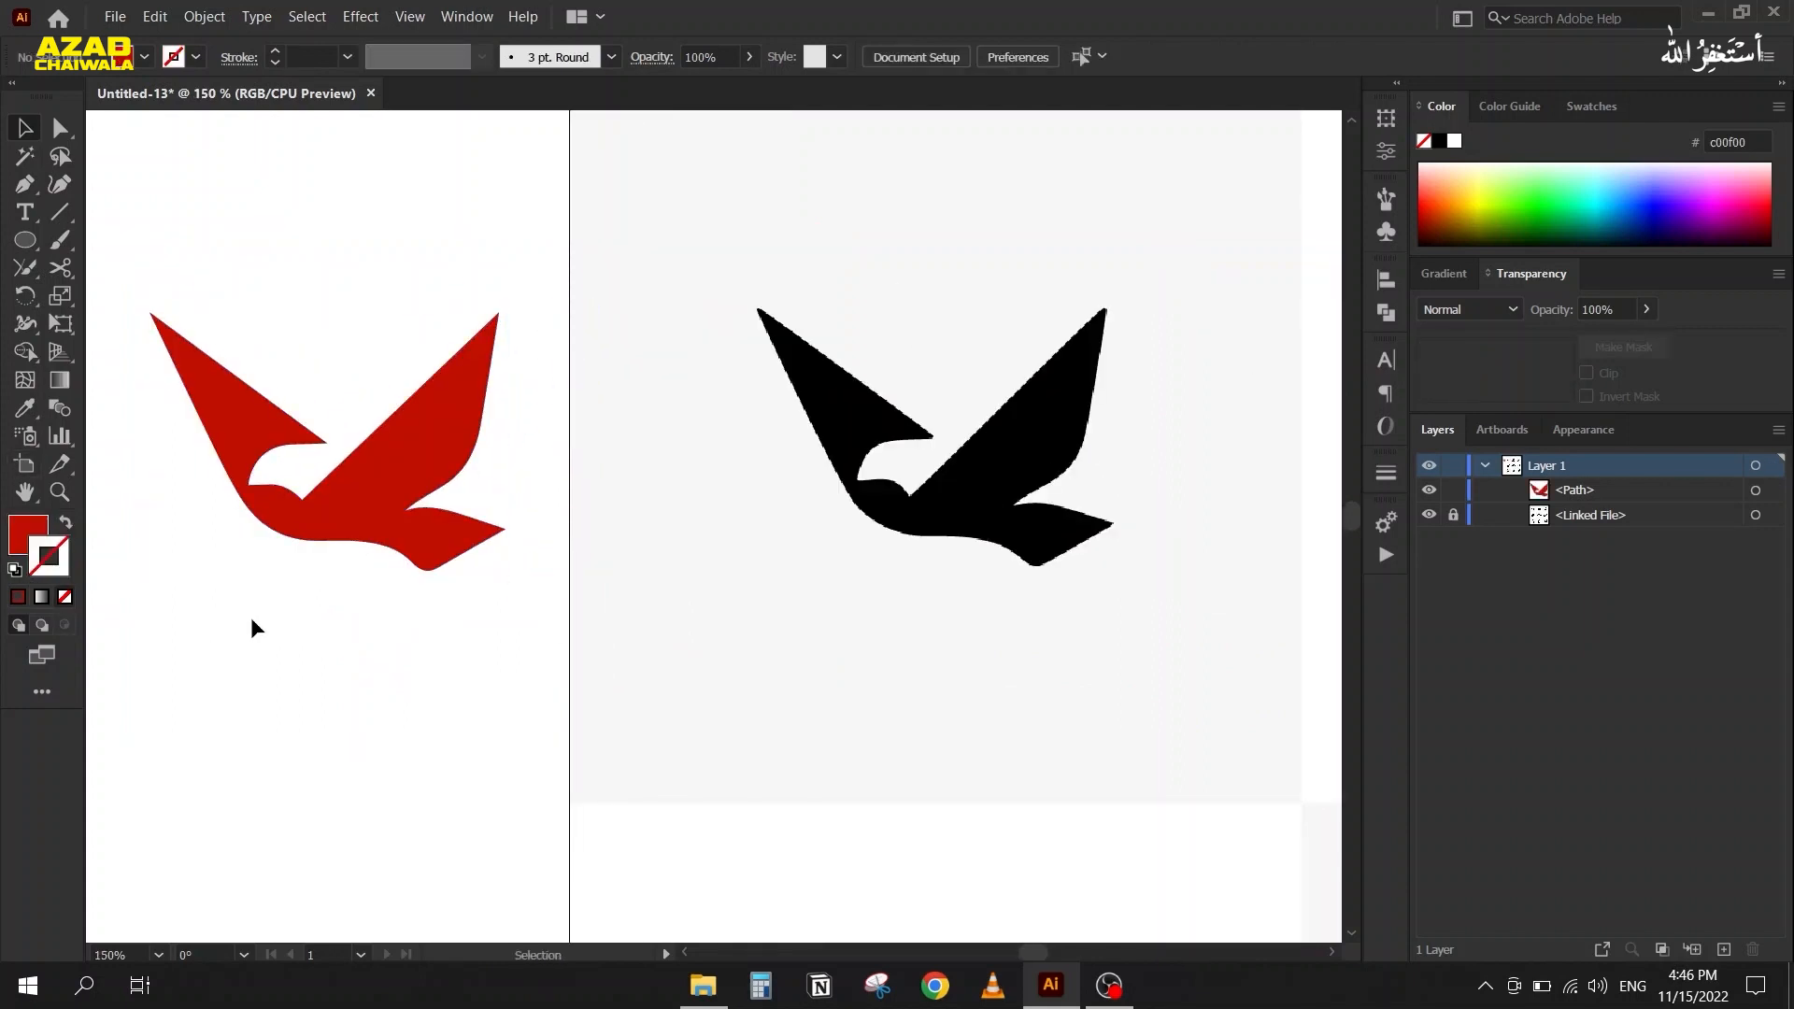
Compare the edges of the filled vector bird with those of the reference image at high magnification
scroll(316, 441, up, 8)
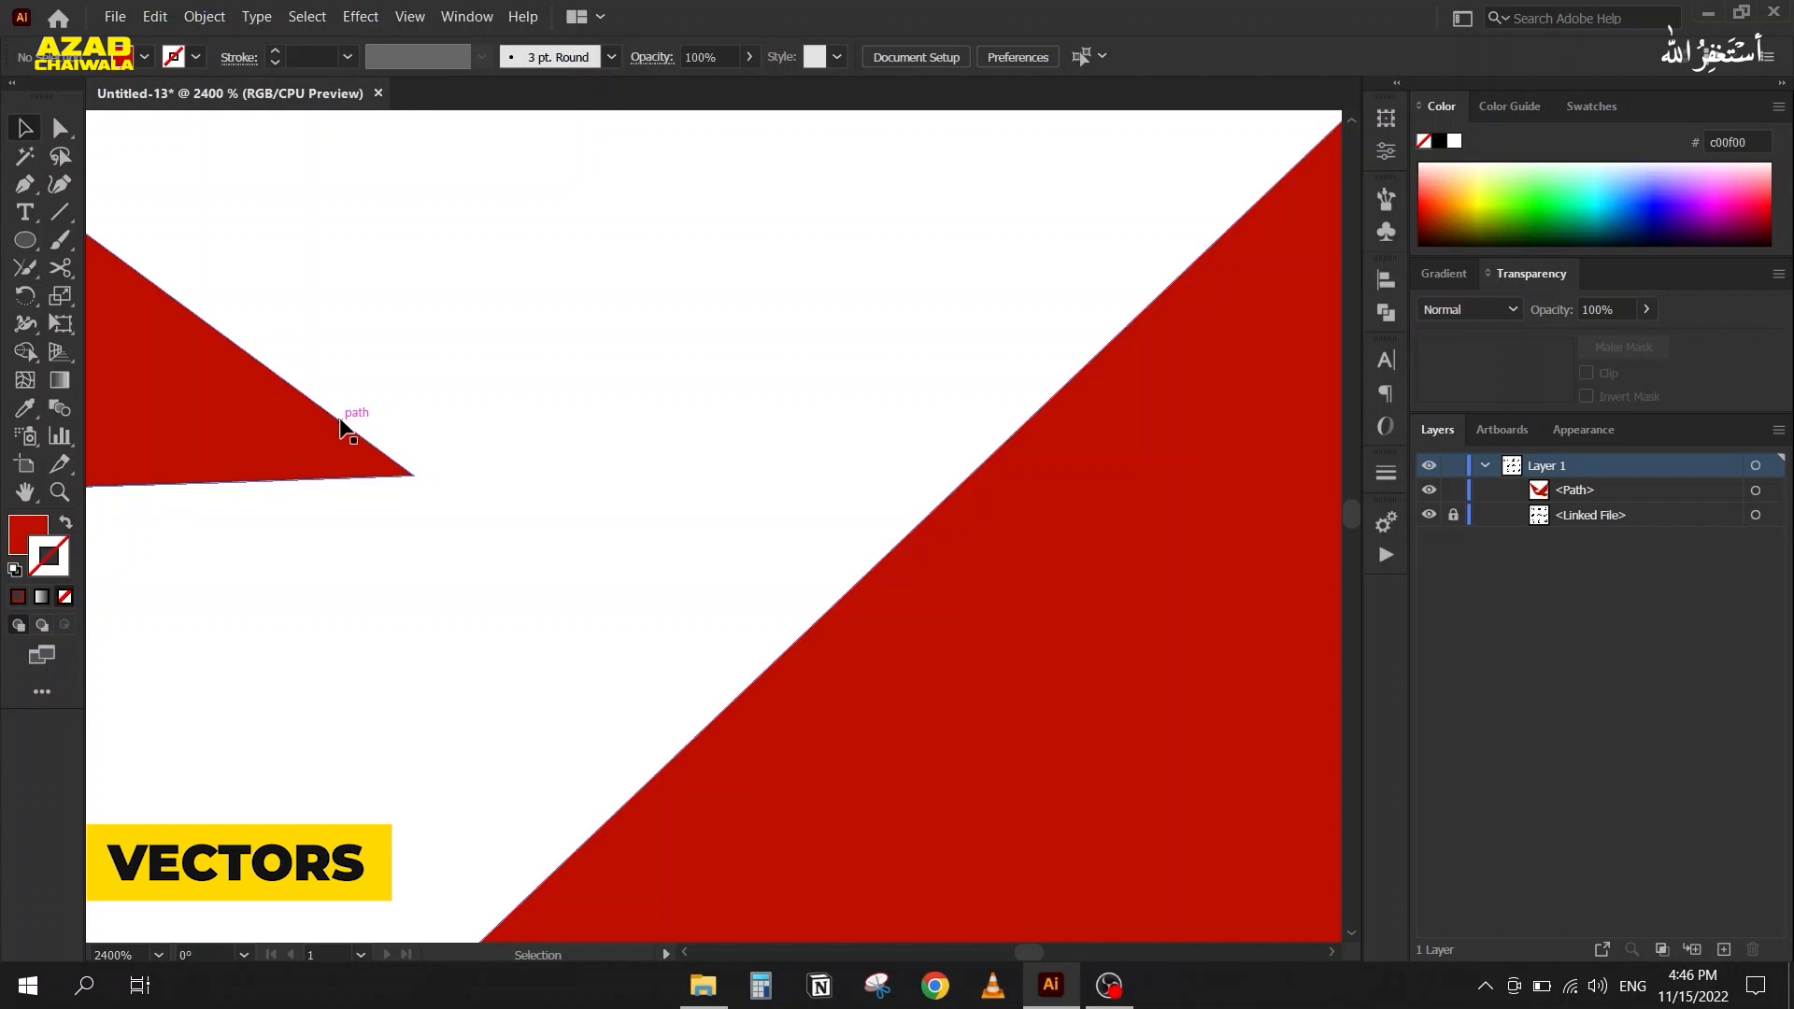
scroll(360, 383, down, 4)
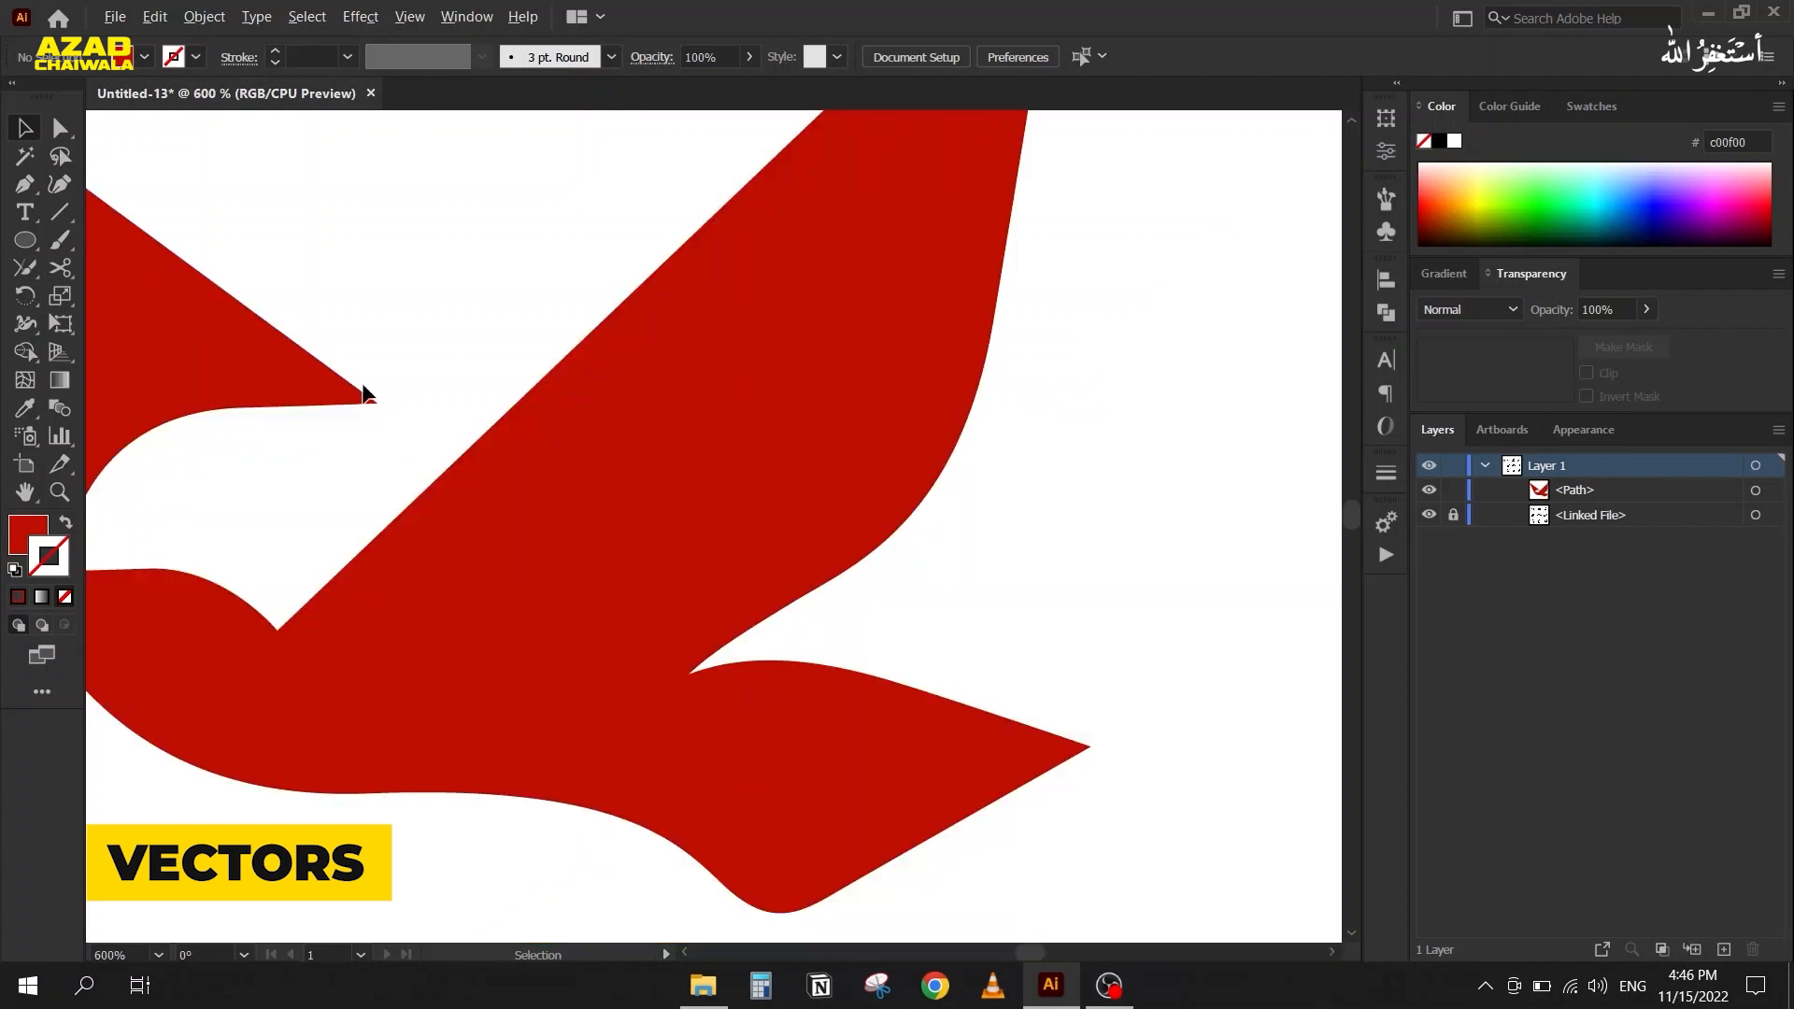
scroll(364, 391, down, 3)
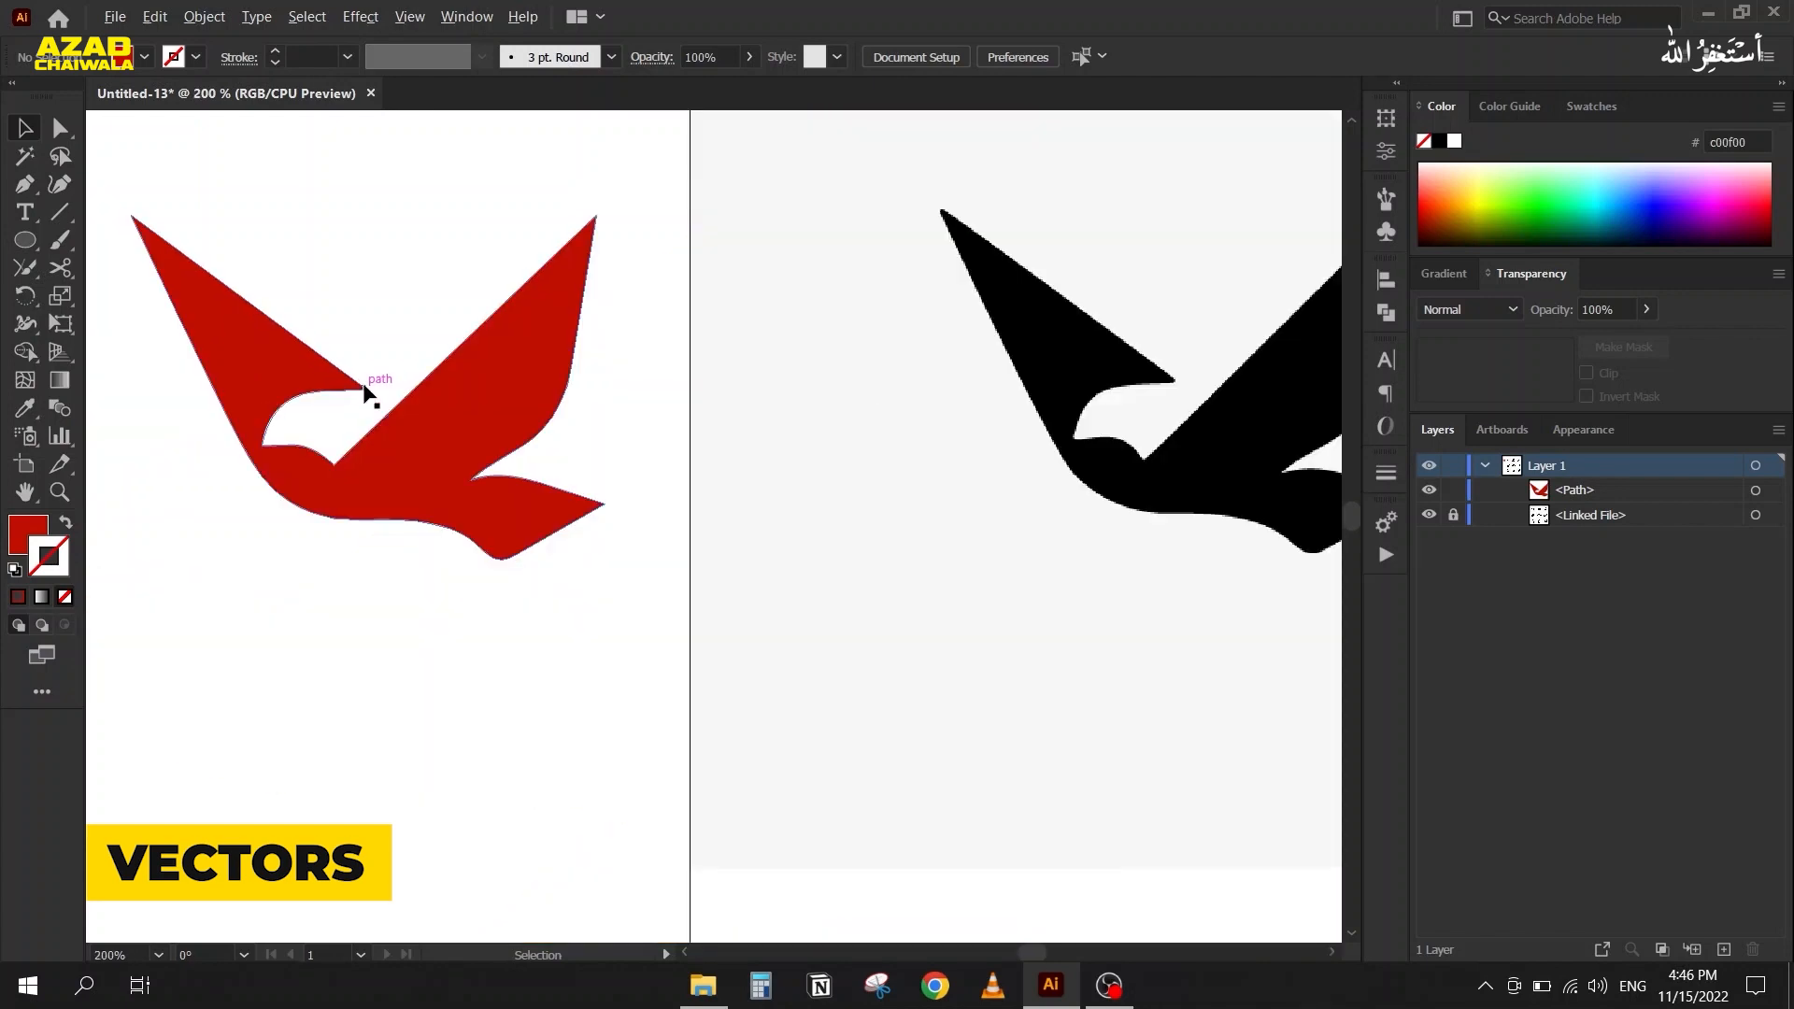
scroll(1225, 340, up, 4)
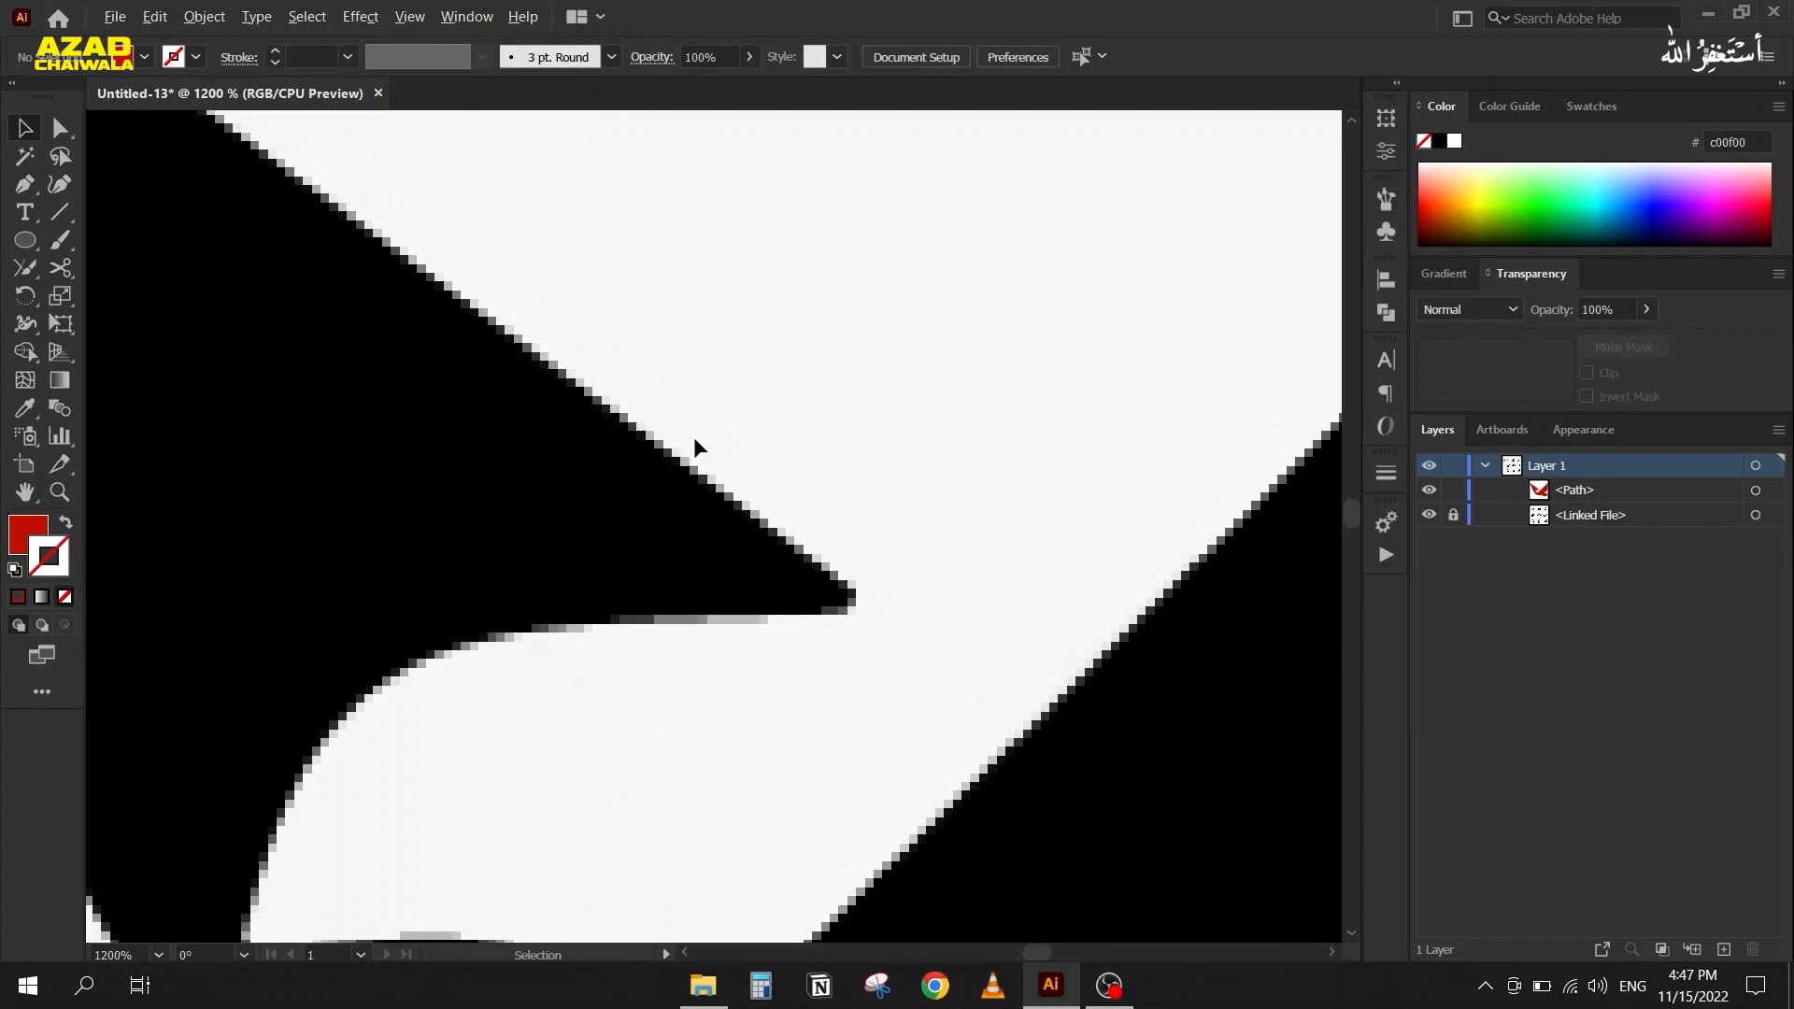
scroll(590, 408, down, 5)
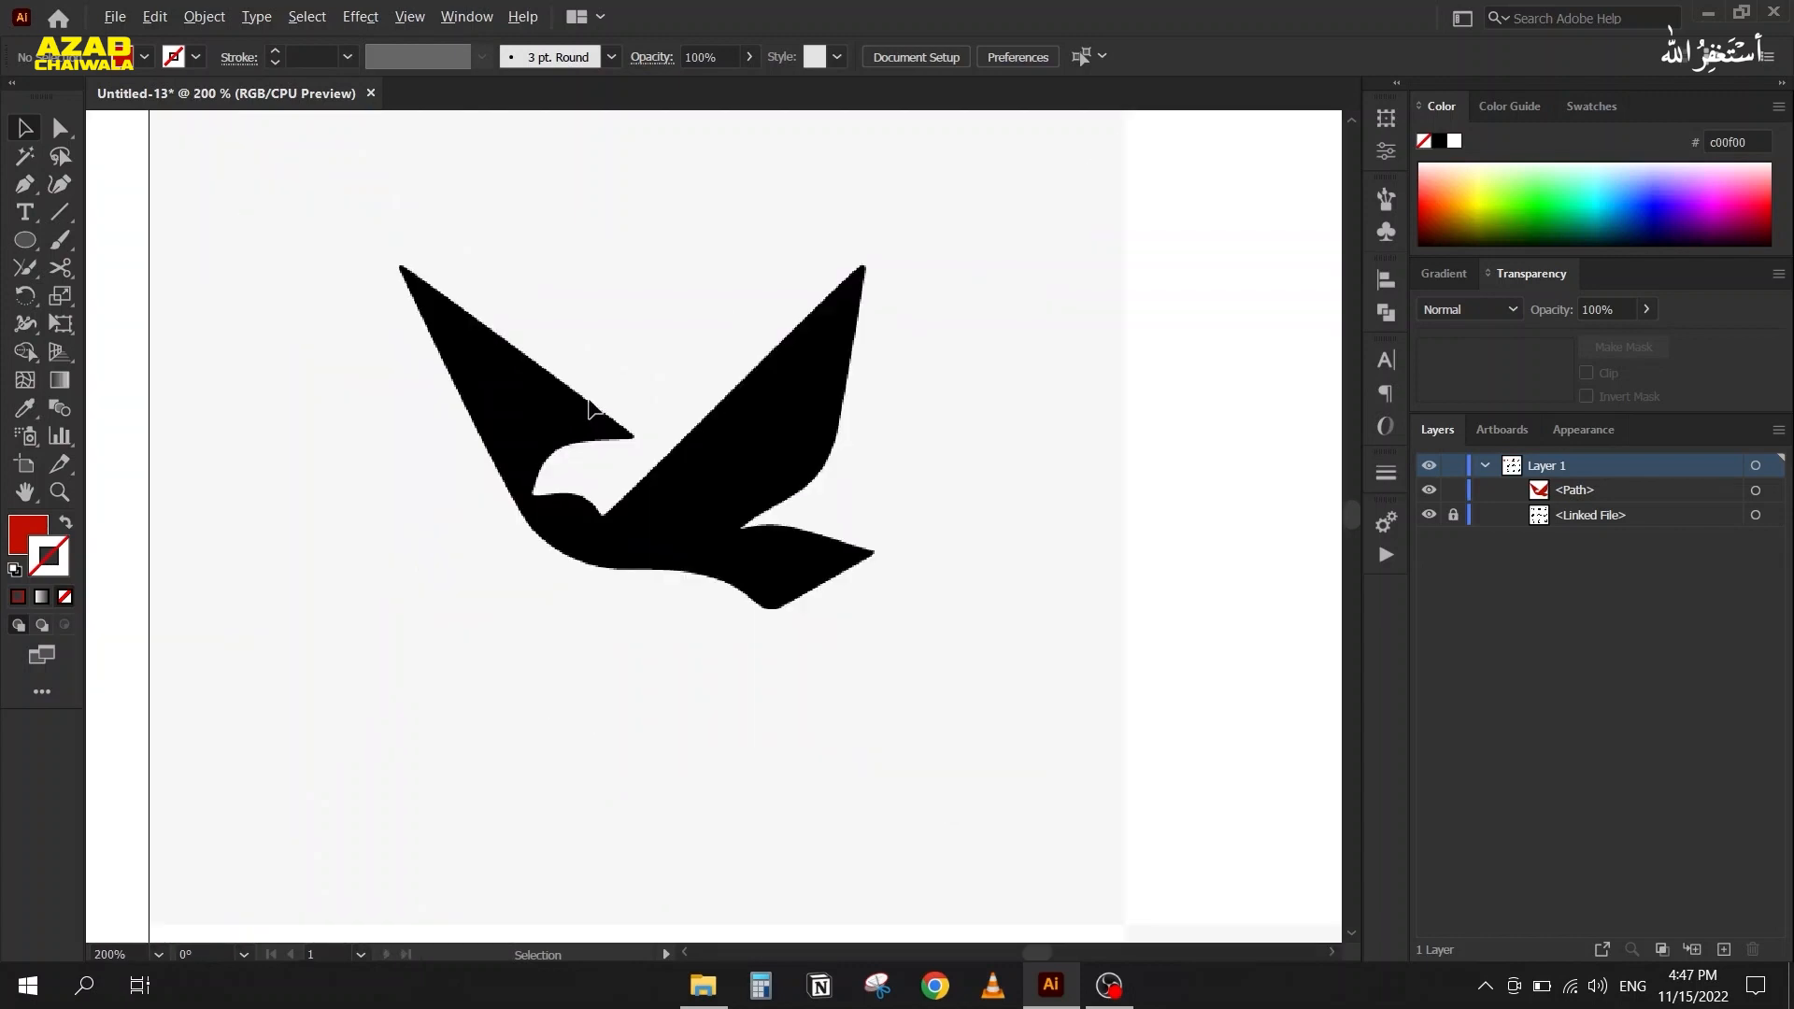
Delete the filled red bird path beside the reference image
drag(420, 493, 667, 452)
click(566, 448)
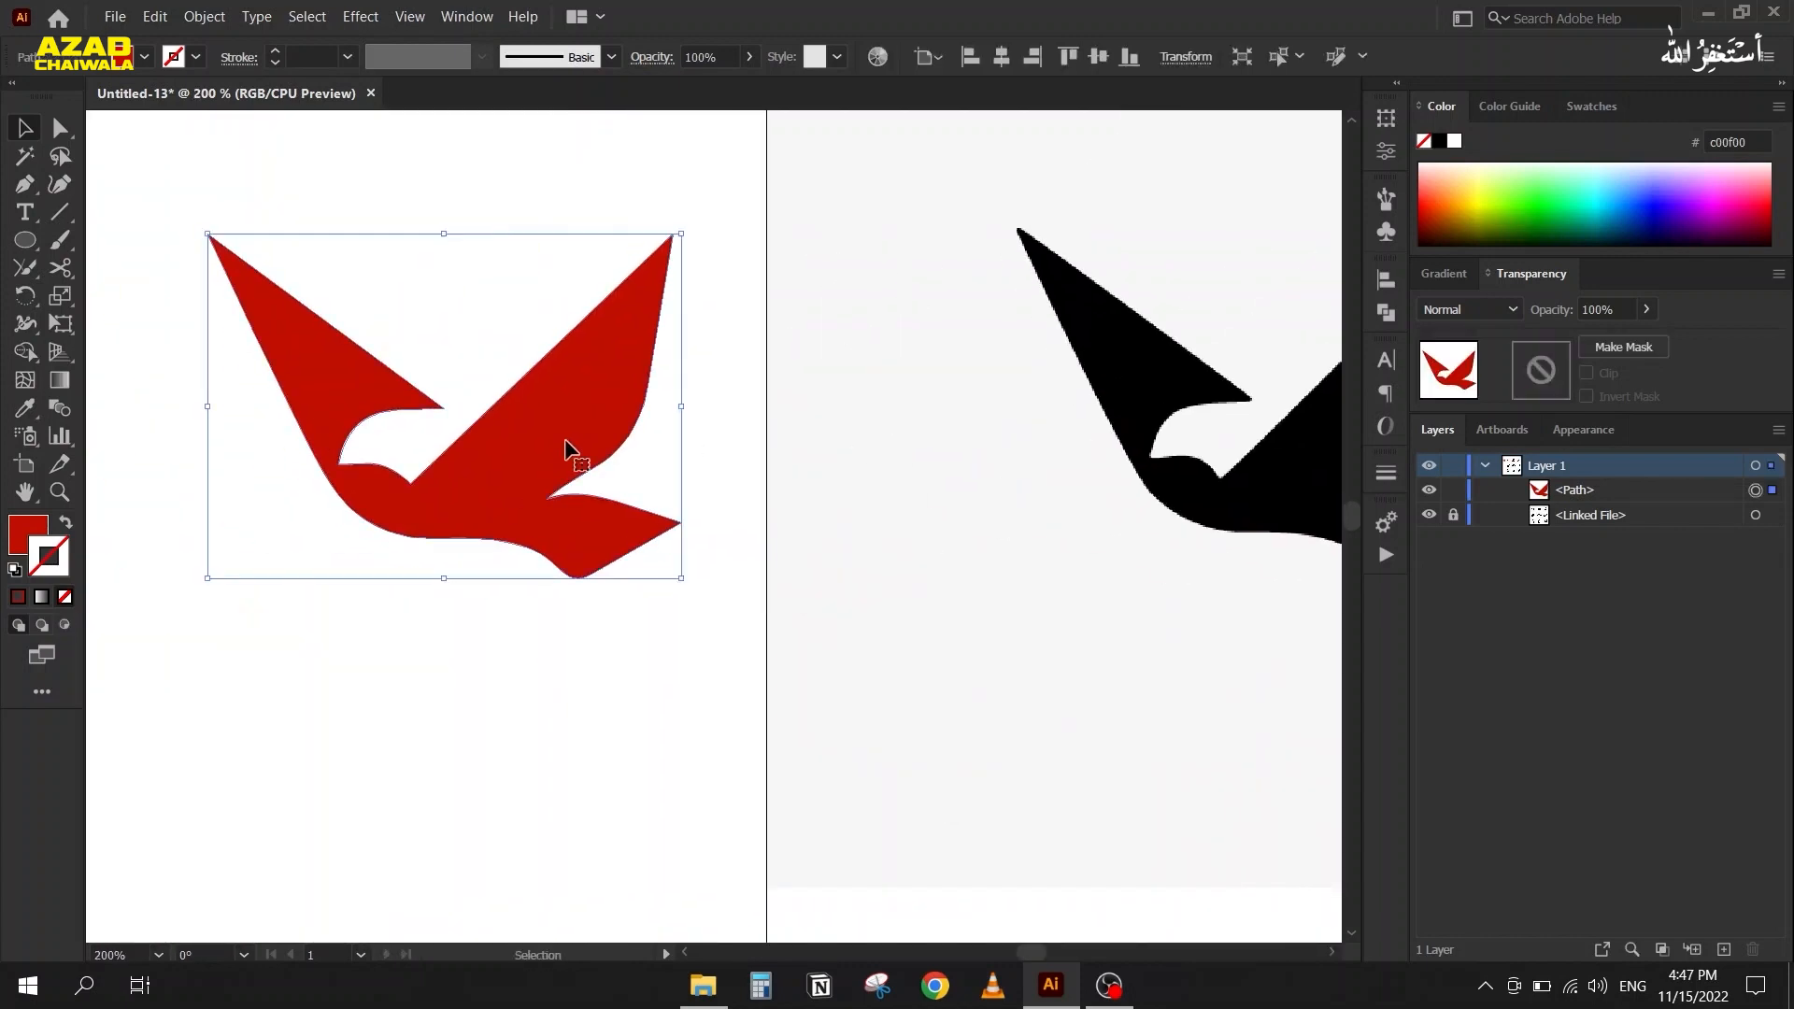
drag(970, 429, 804, 435)
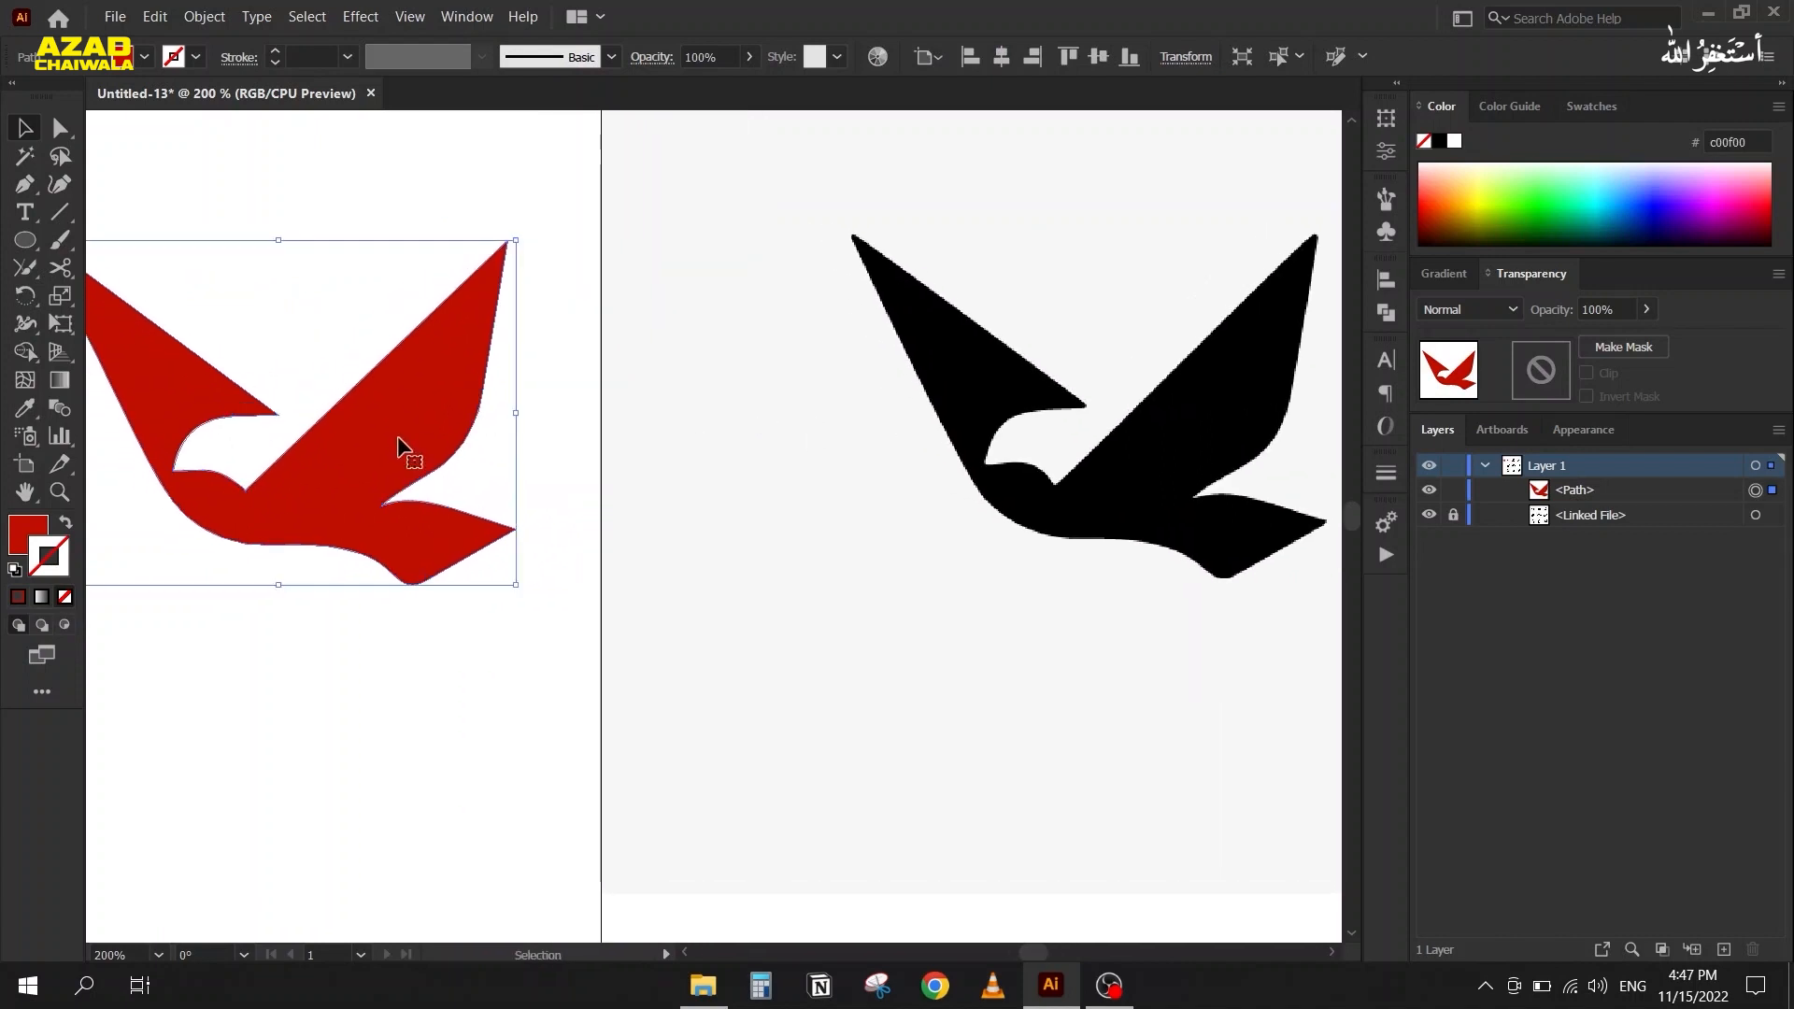
key(Delete)
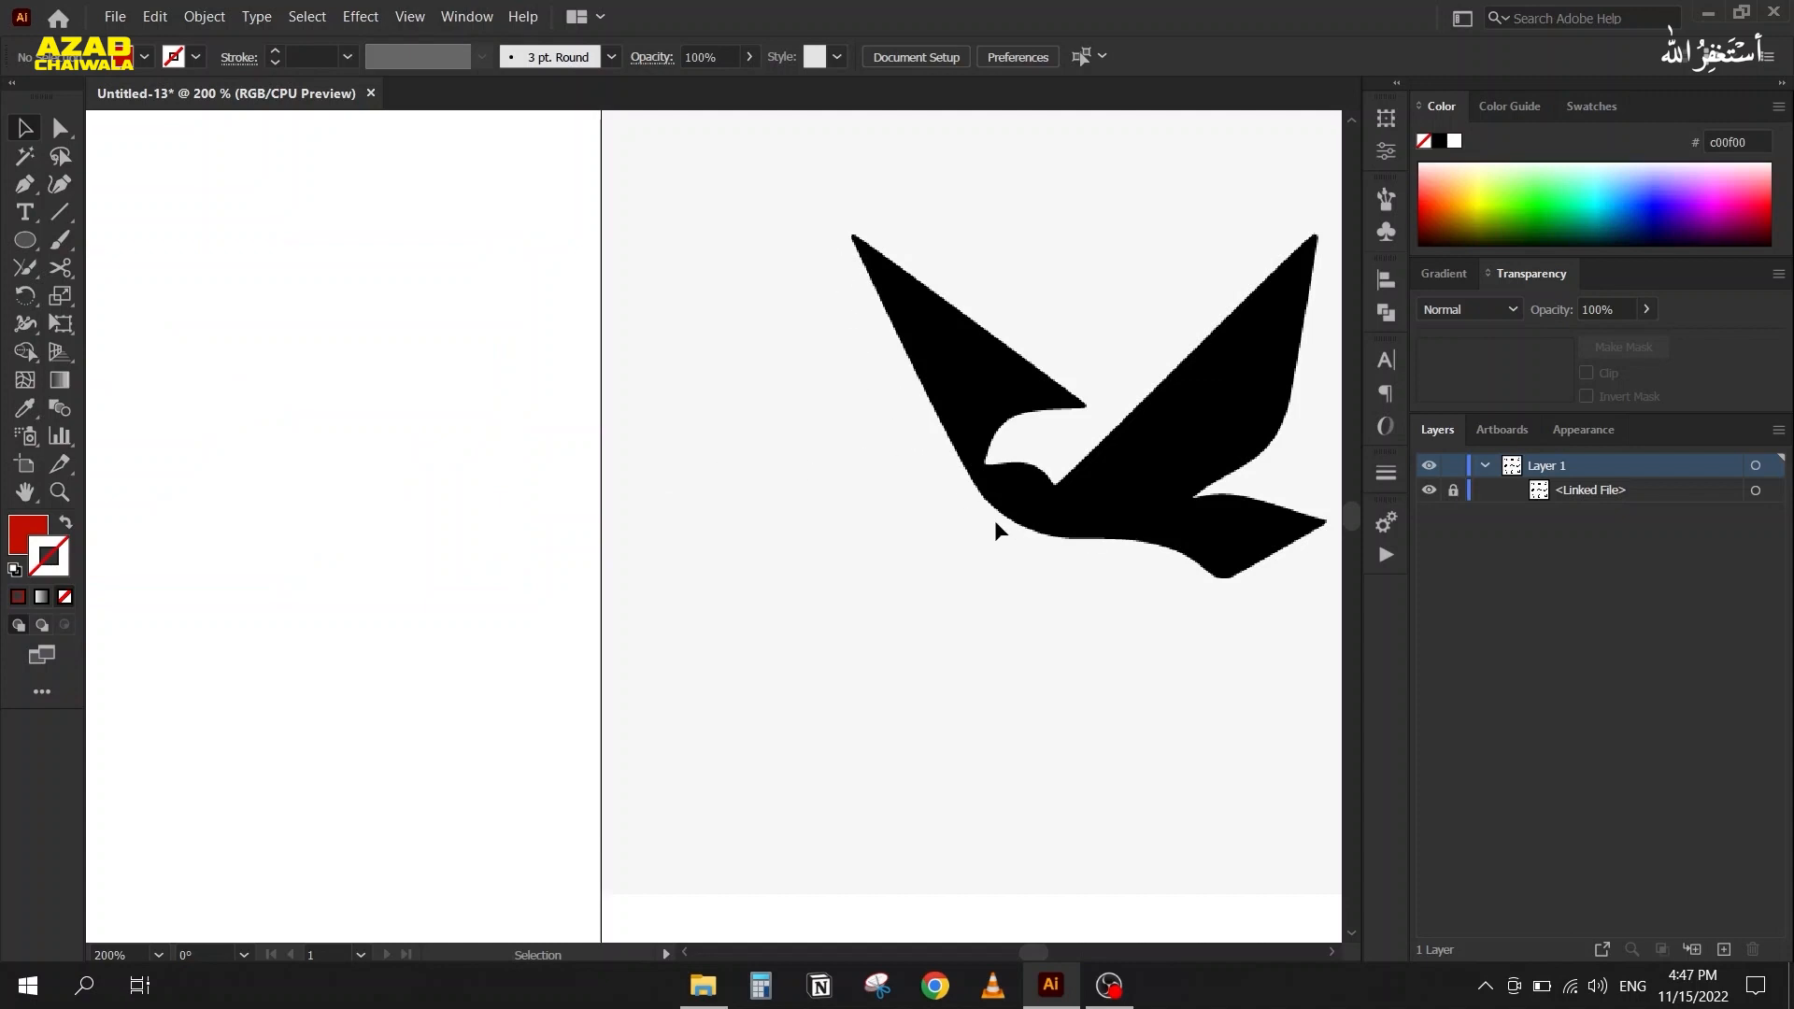
Start an unfilled, red-stroked Pen path along the left wing's upper edge from its inner tip to X 1348.1, Y 86.1 px
drag(826, 467, 484, 467)
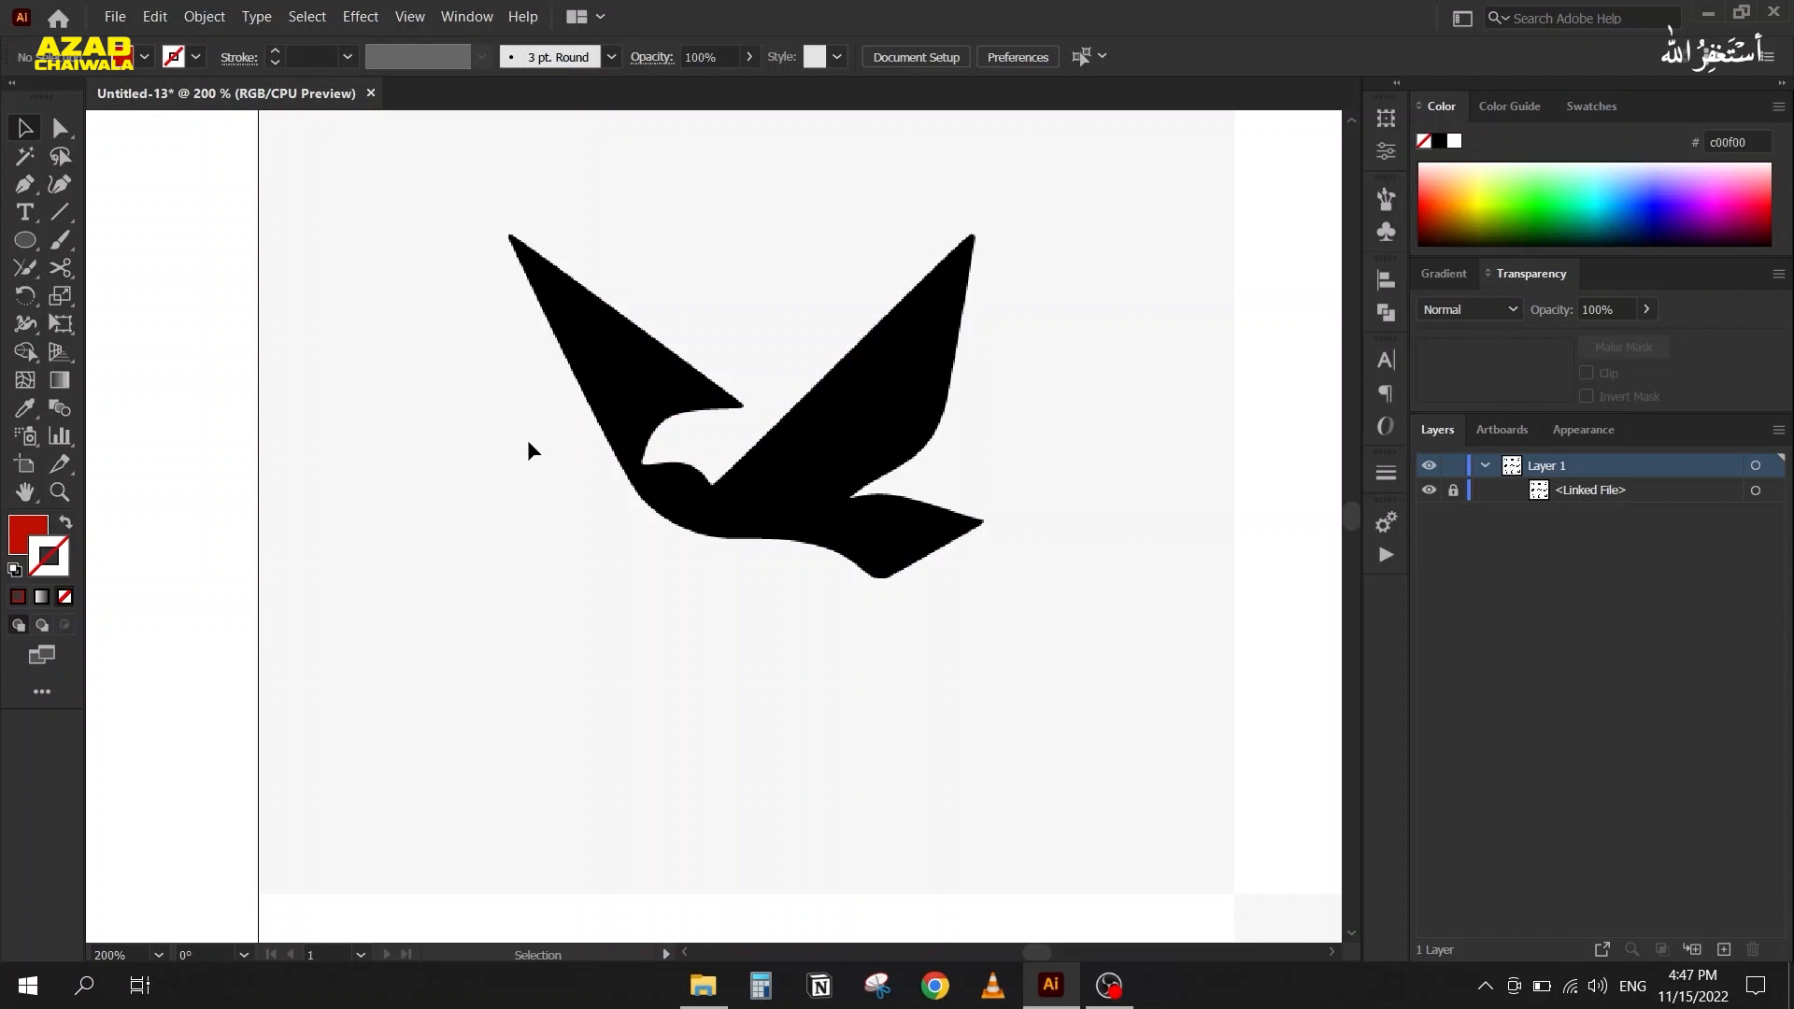
key(p)
click(61, 525)
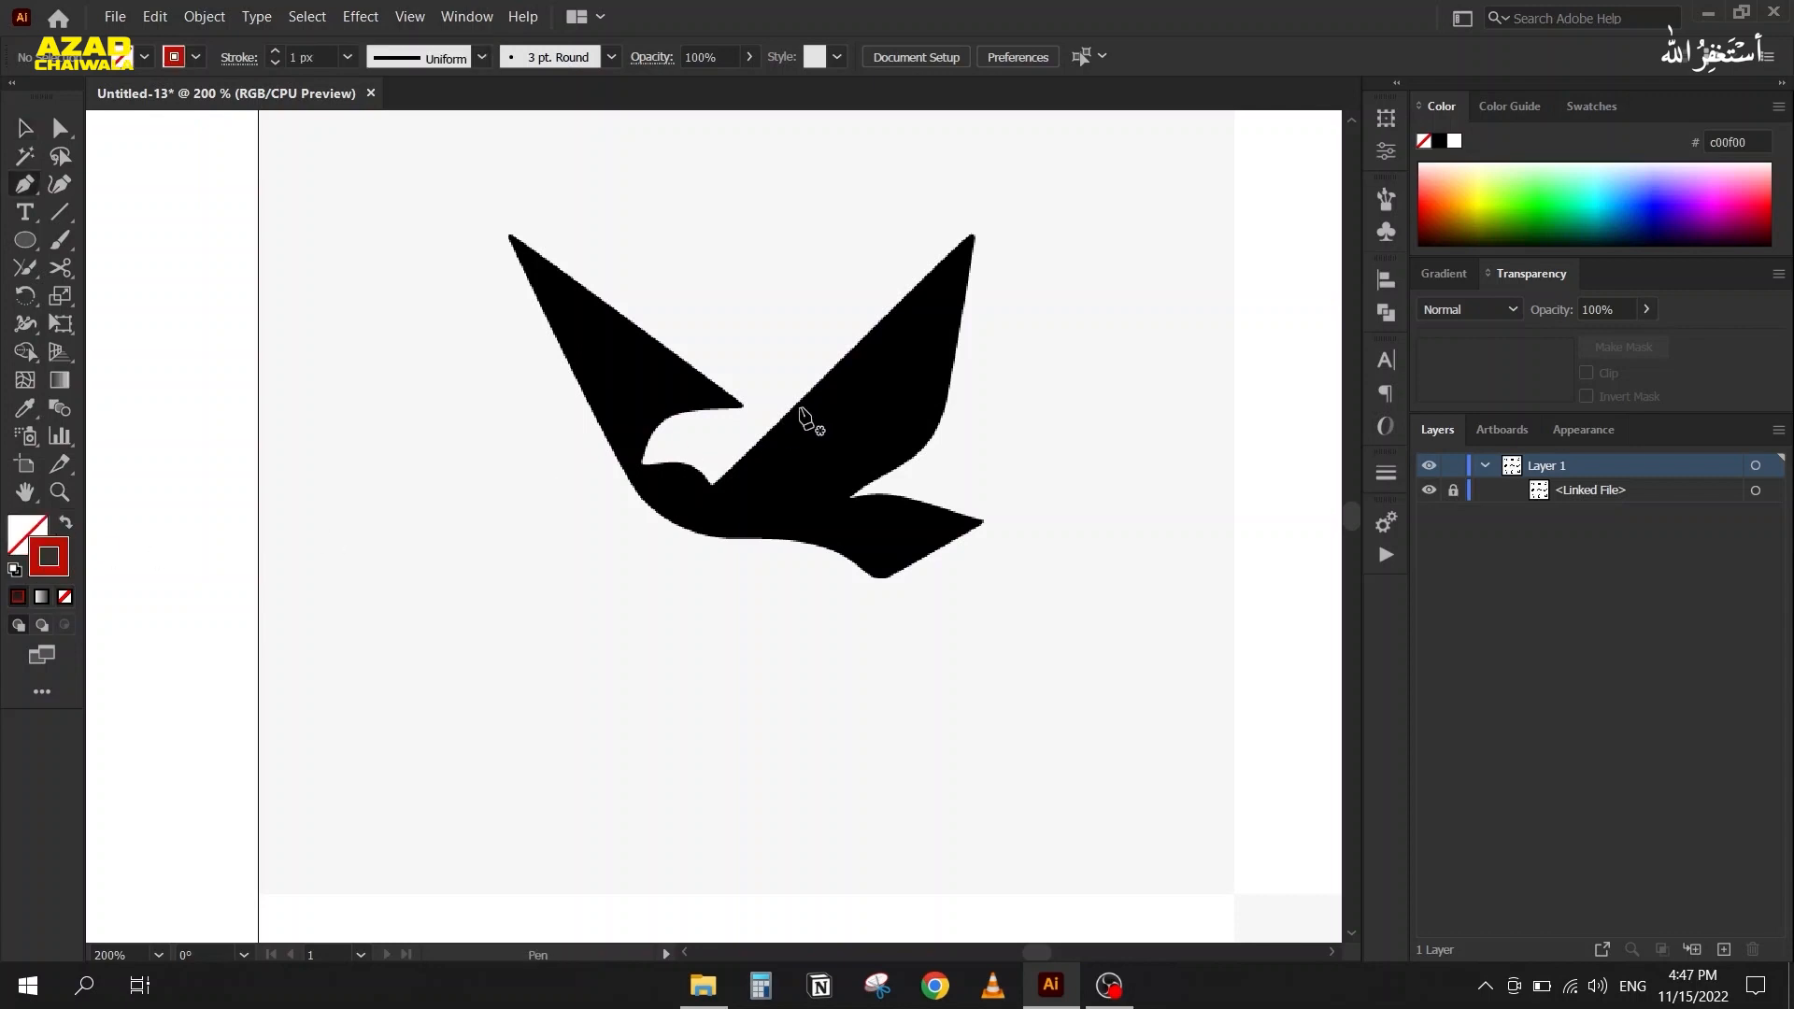
click(740, 408)
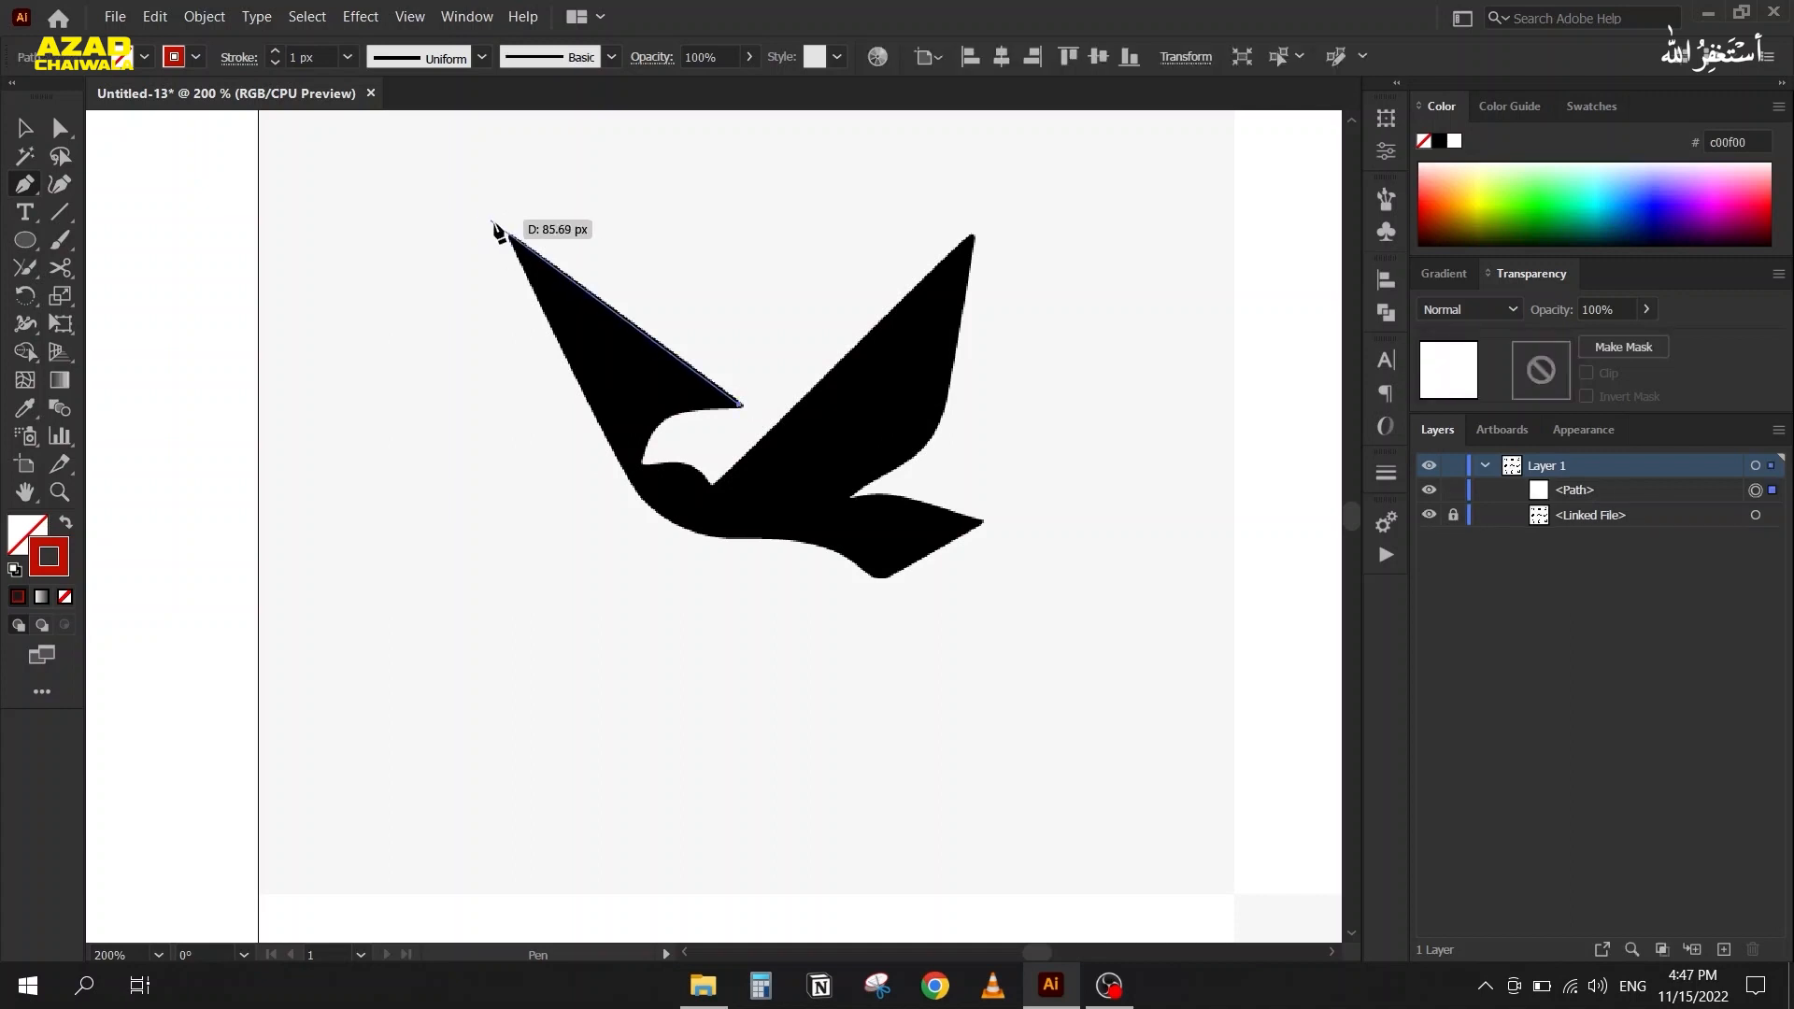
click(507, 236)
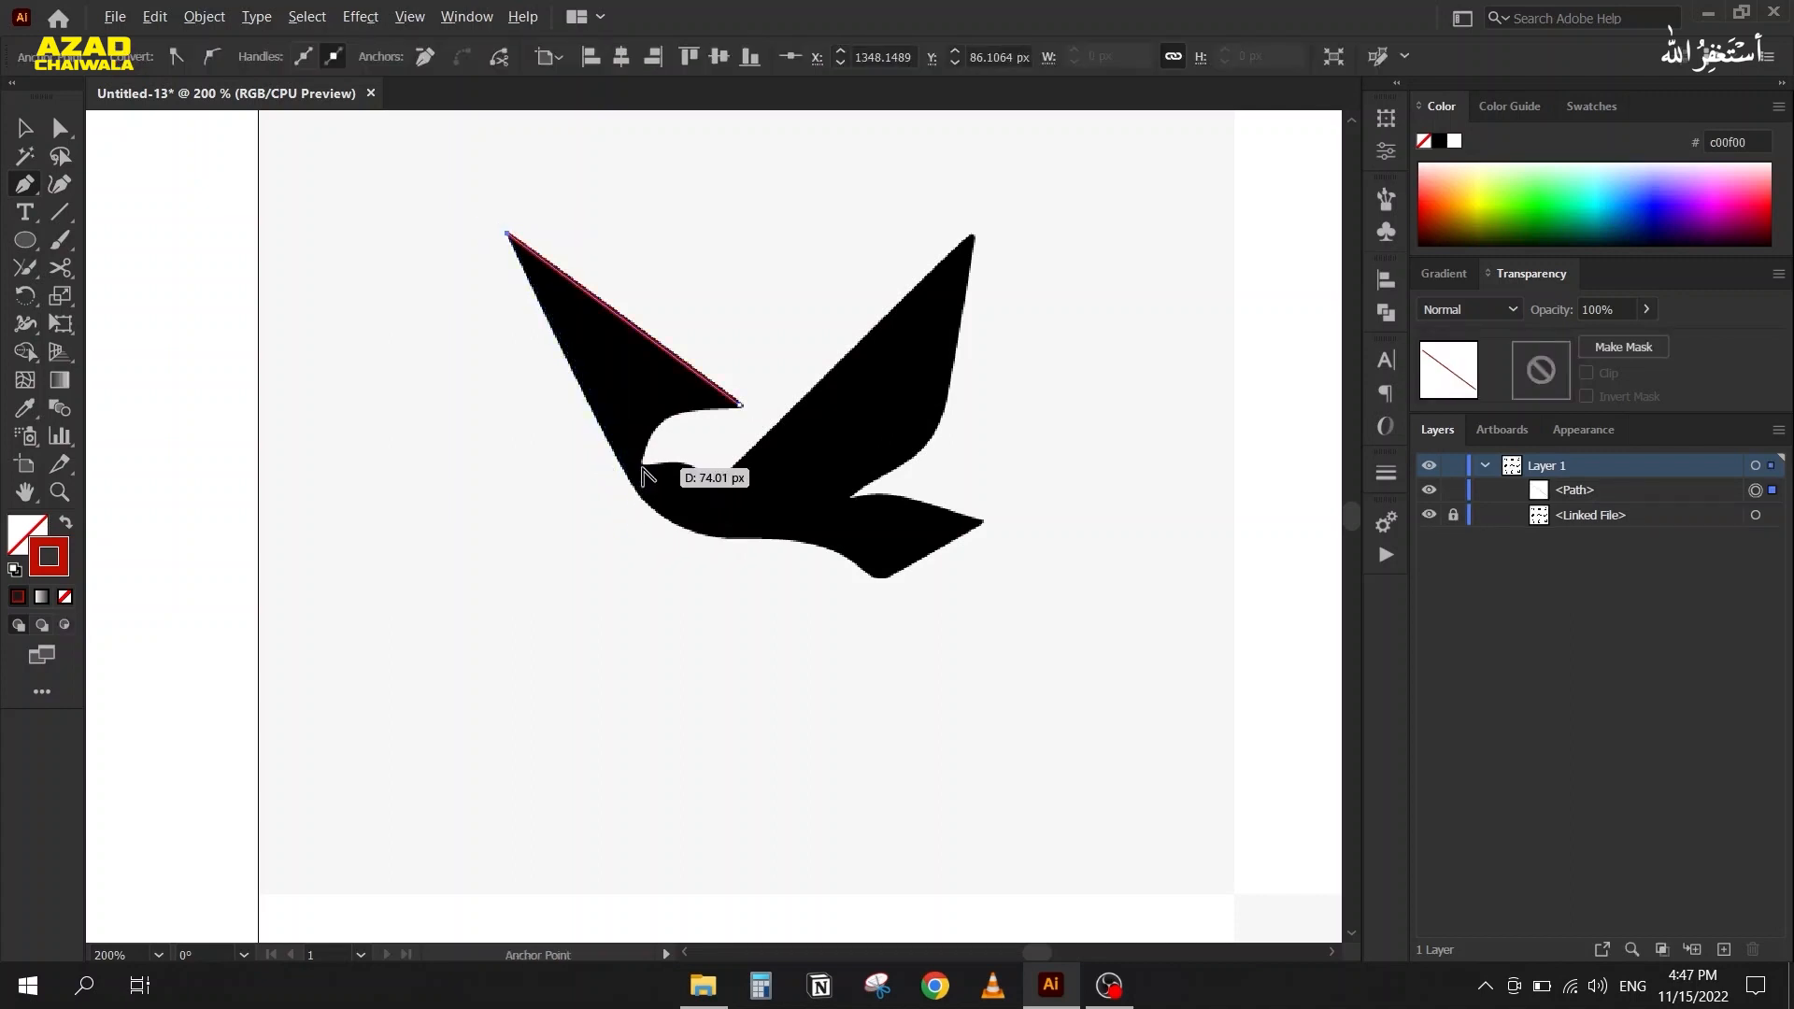
Add straight segments through X 1382.1, Y 154.7 px and X 1417.5, Y 169.3 px, around the tail bottom to the tail tip
key(ctrl+equal)
key(ctrl+equal)
drag(544, 650, 484, 692)
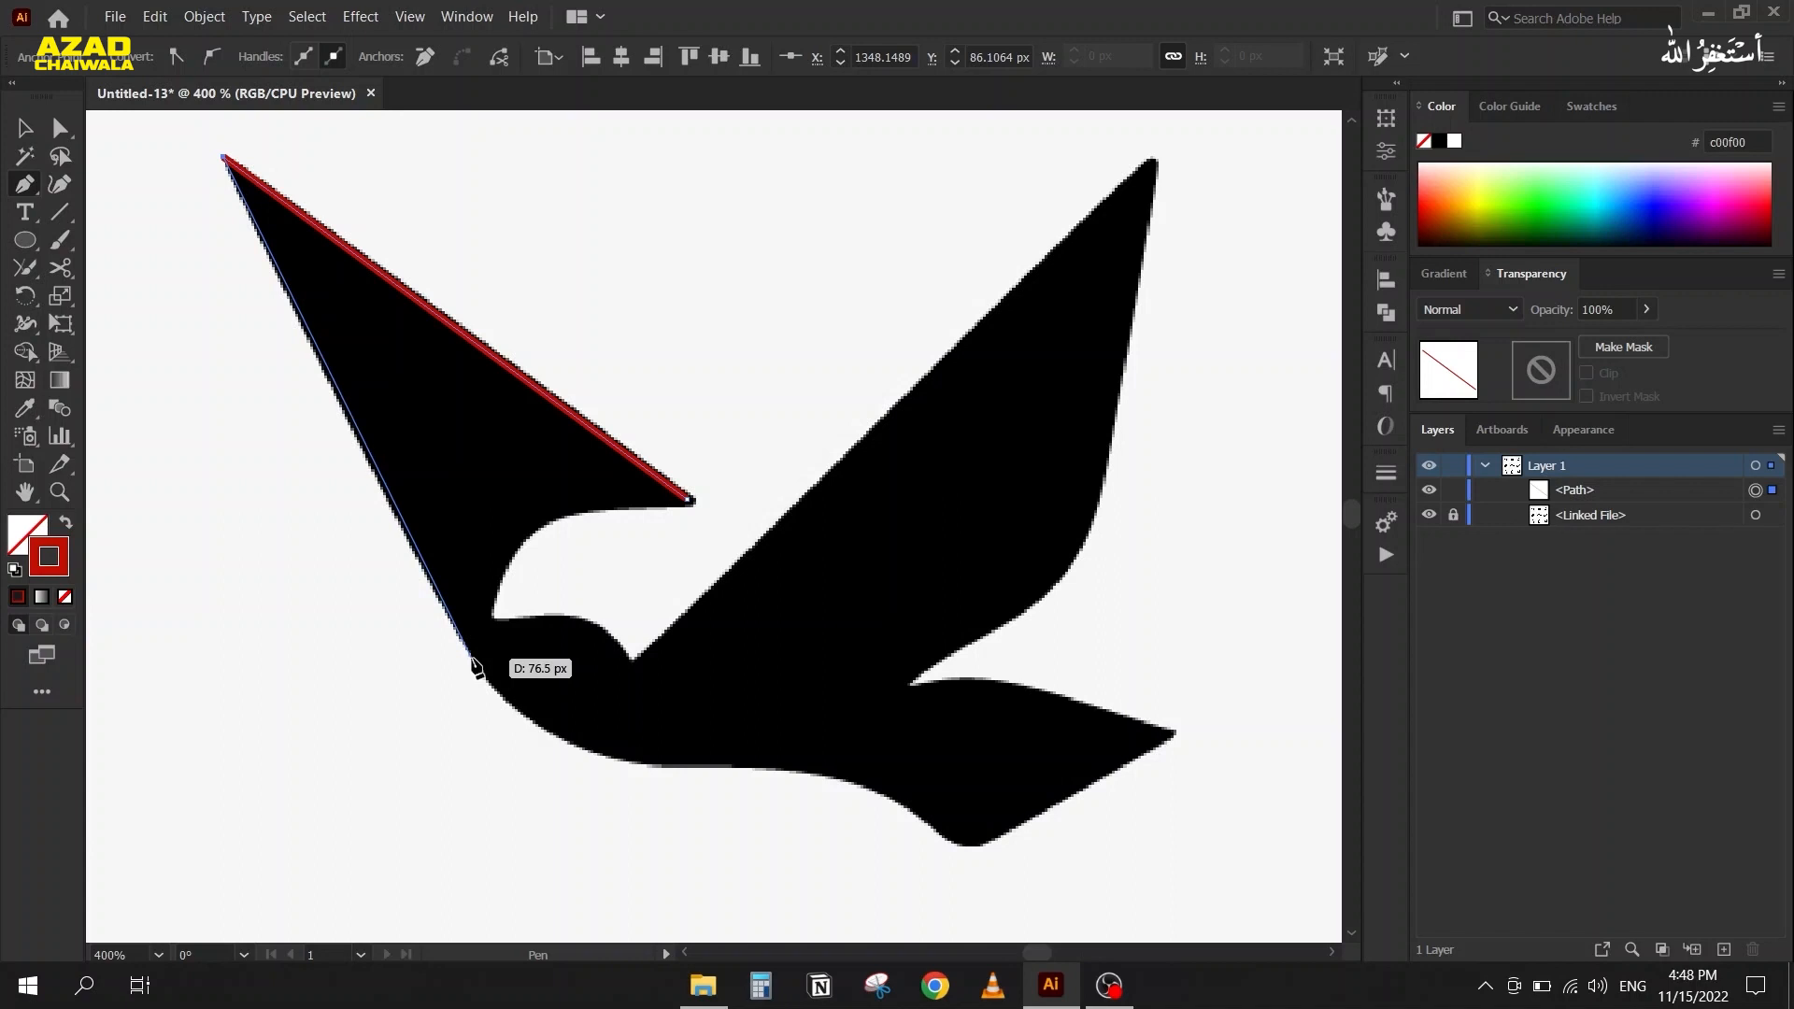
click(474, 661)
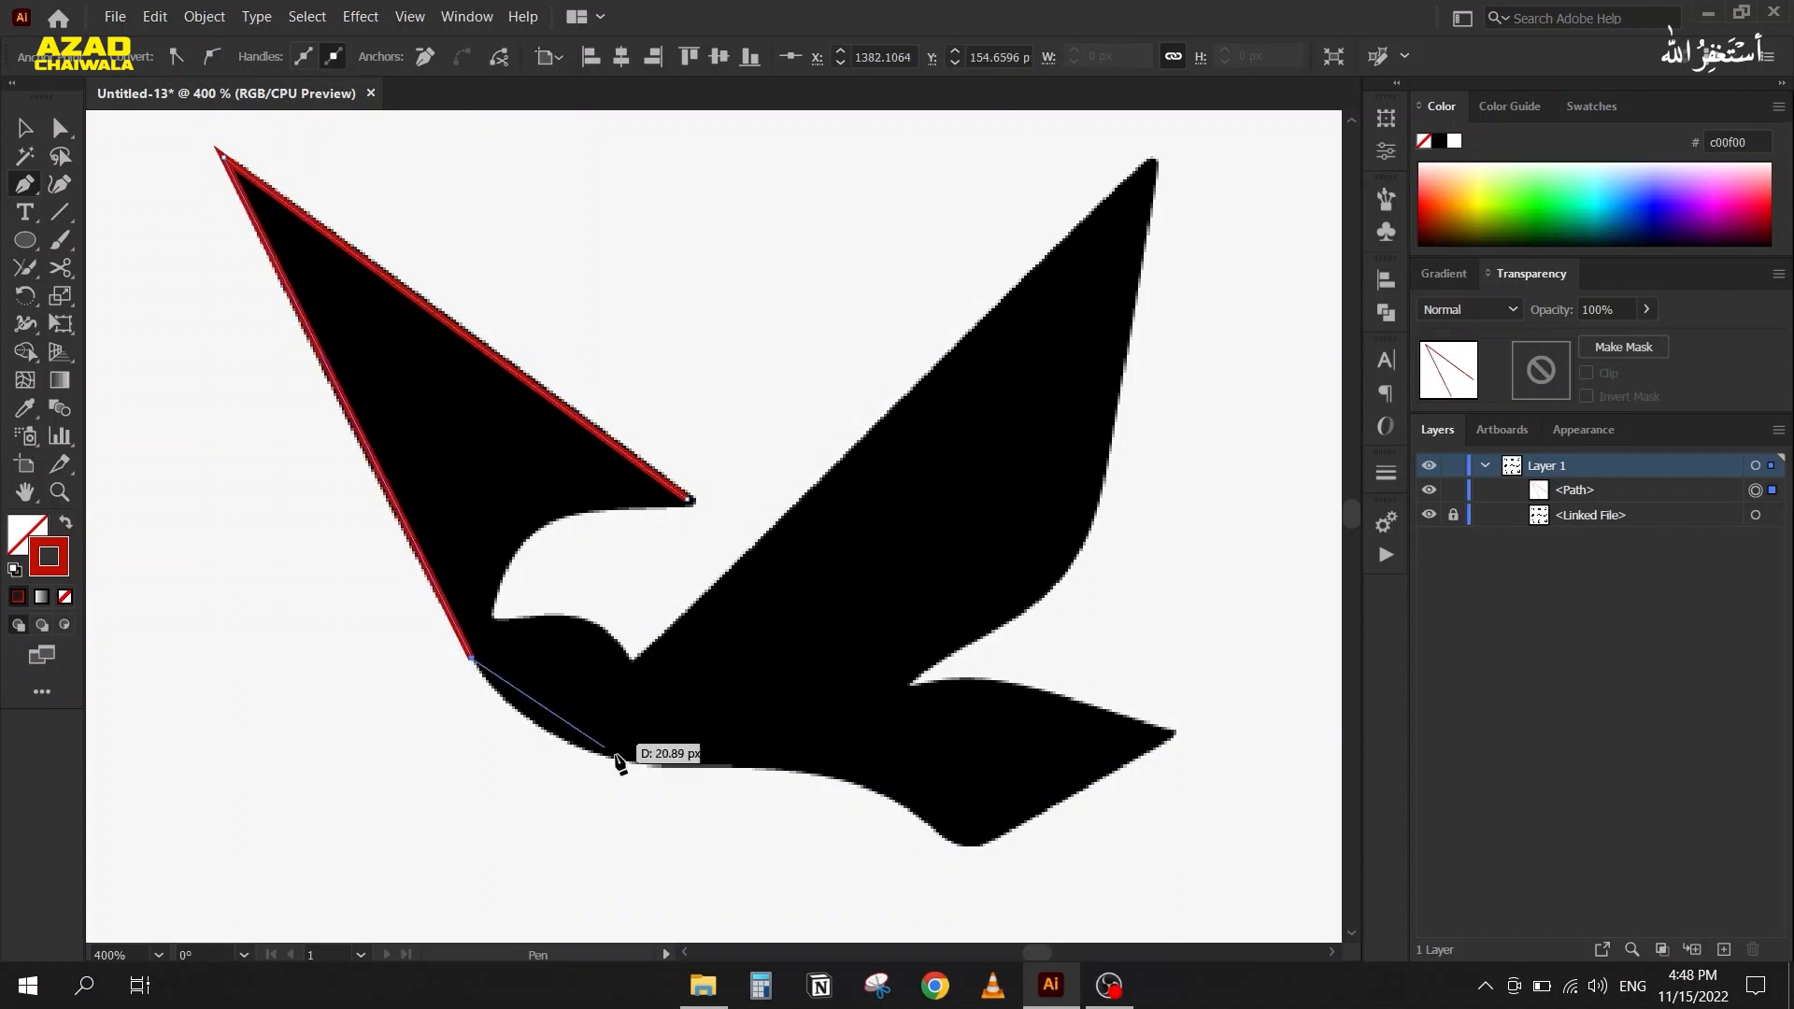
click(730, 766)
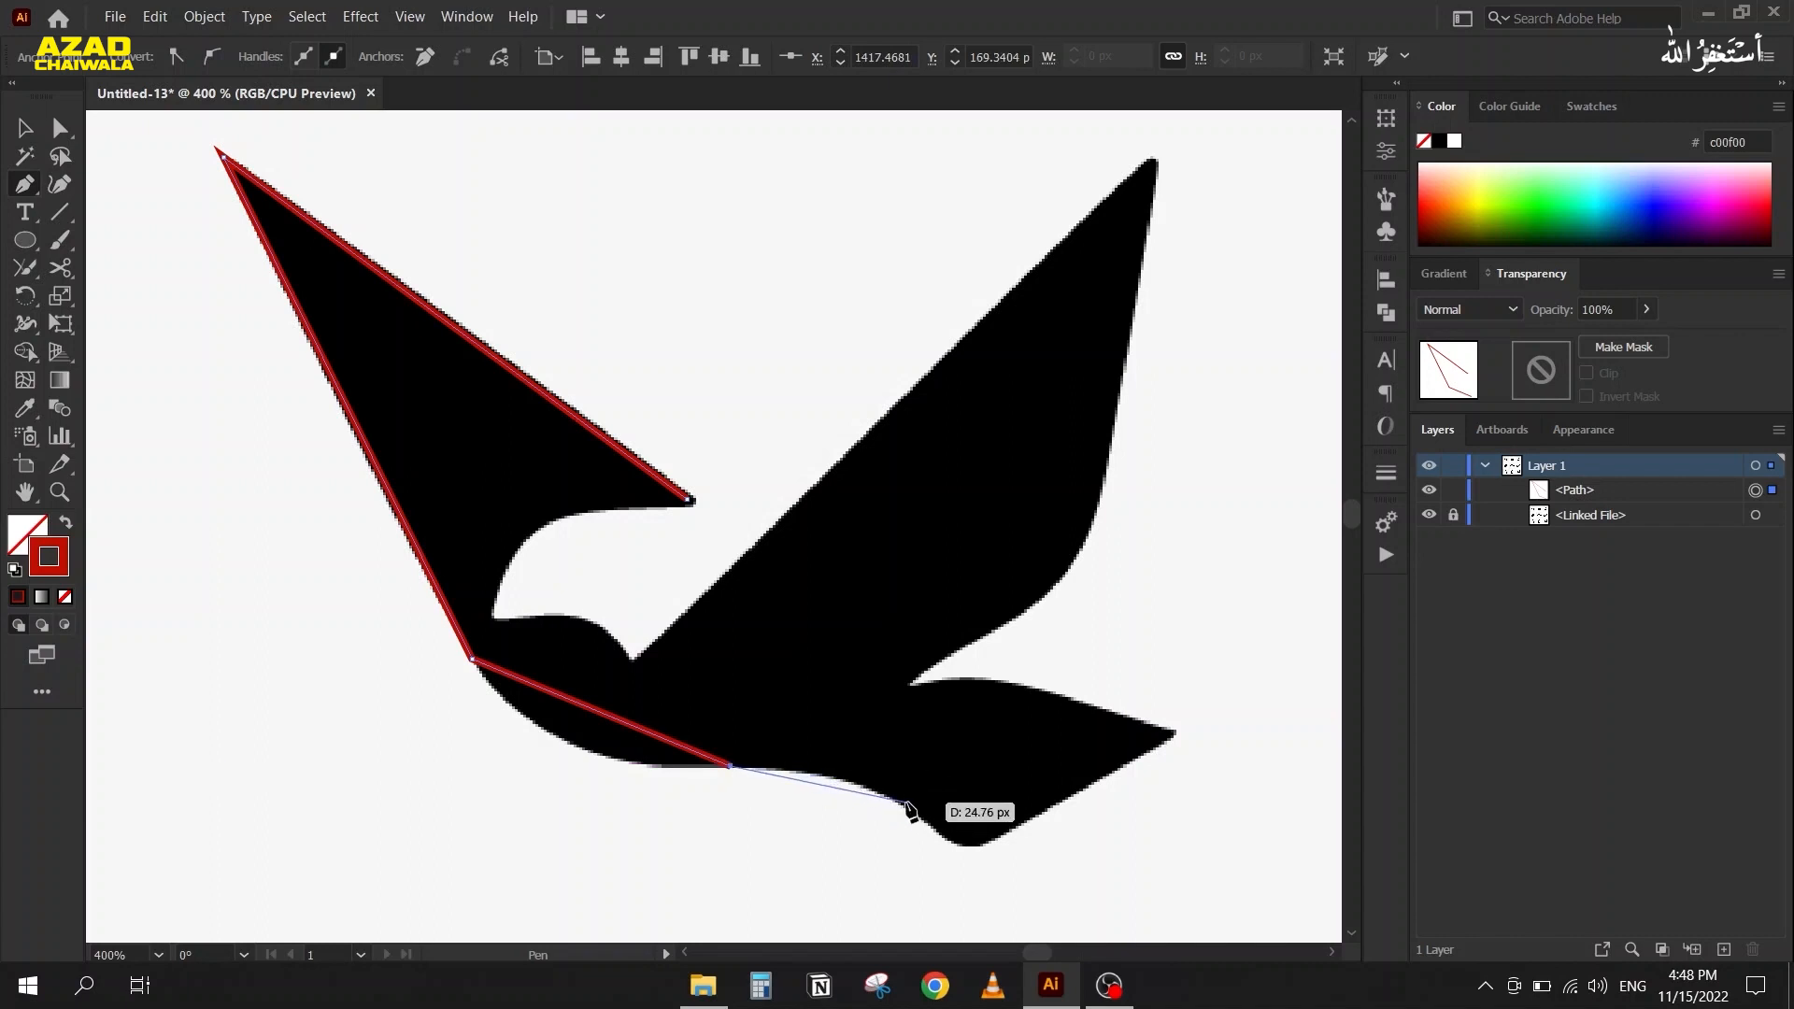
click(929, 823)
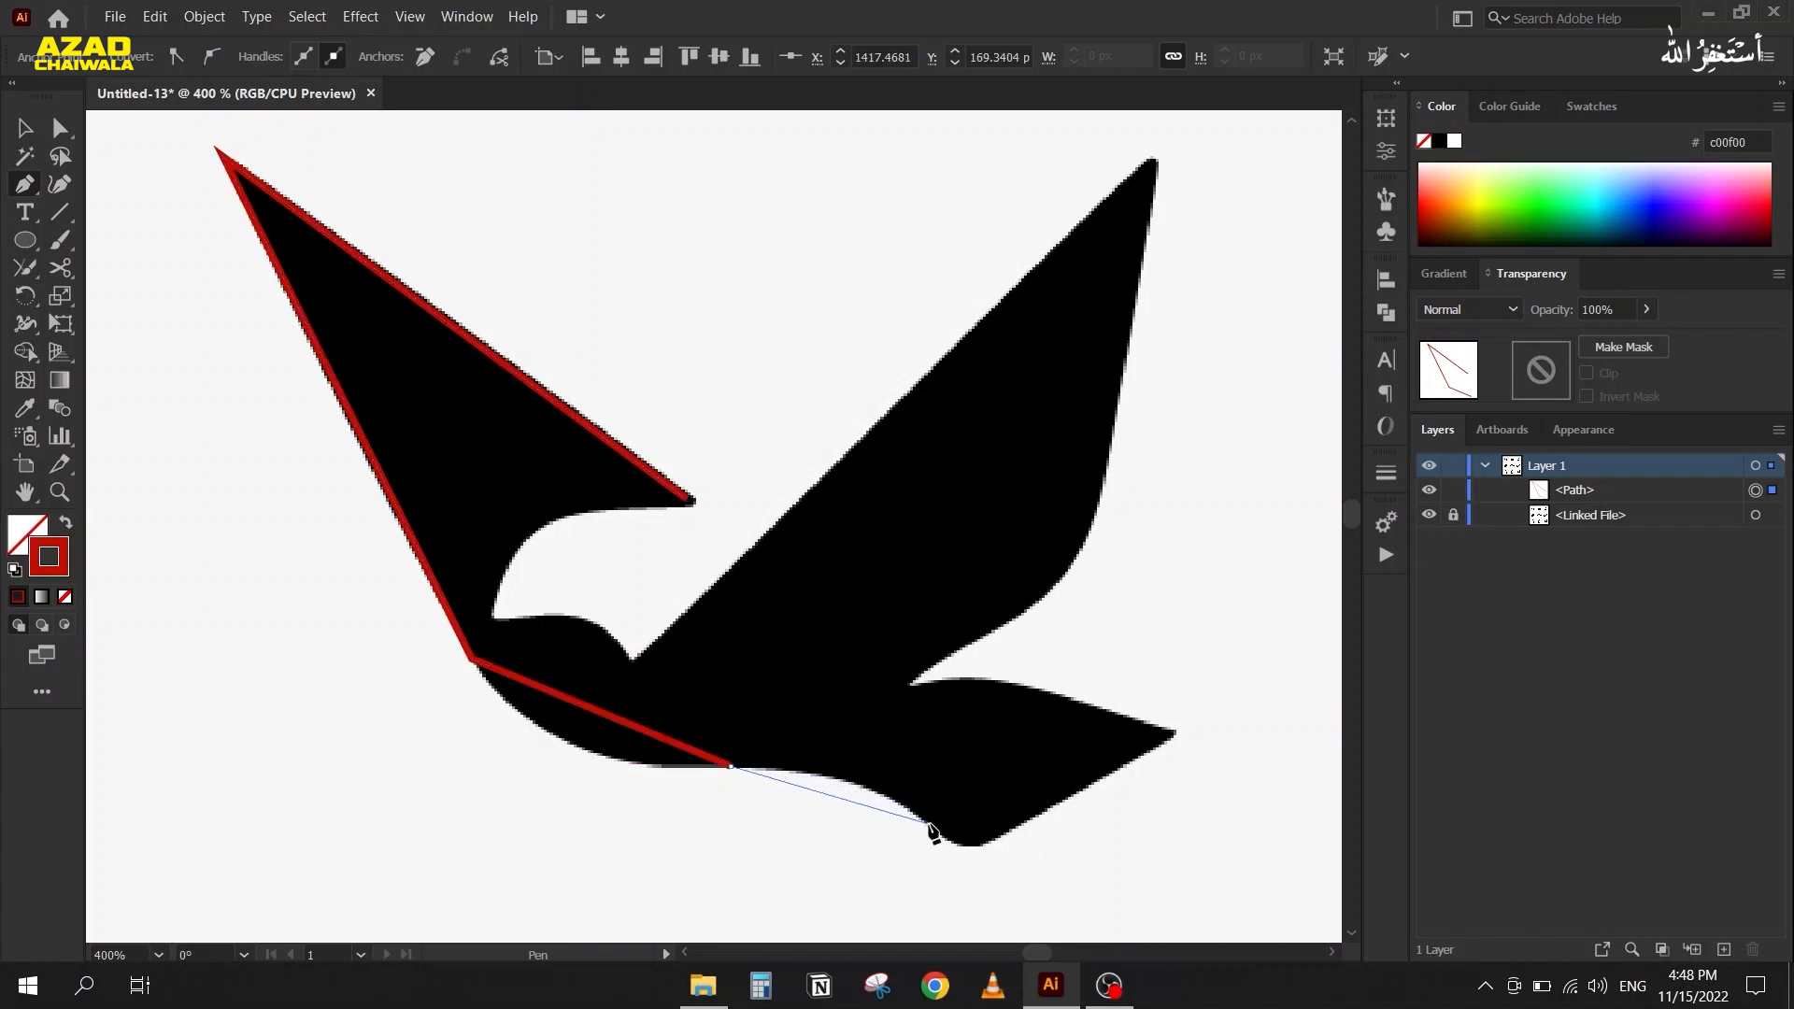
click(999, 835)
click(1175, 734)
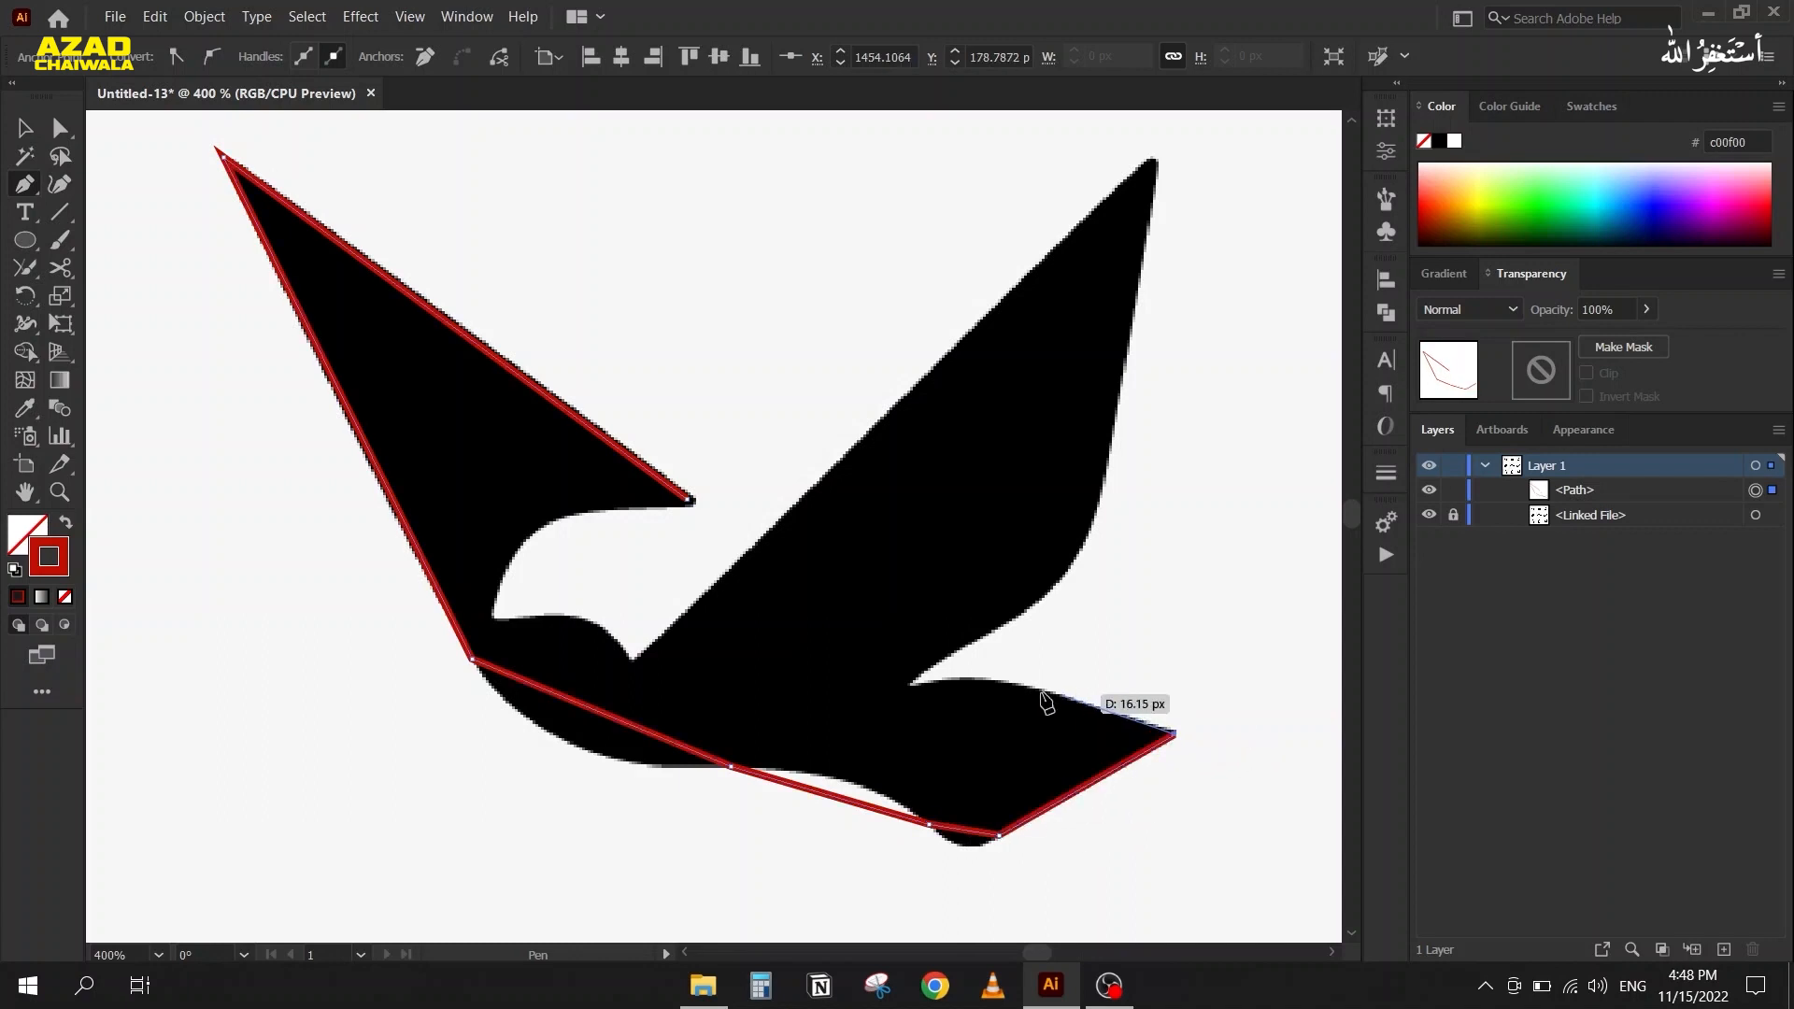
Continue with straight segments over the tail to the notch at X 1441.9, Y 158.4 px and up to the right wing tip at X 1475.5, Y 87.1 px
click(1009, 680)
click(909, 685)
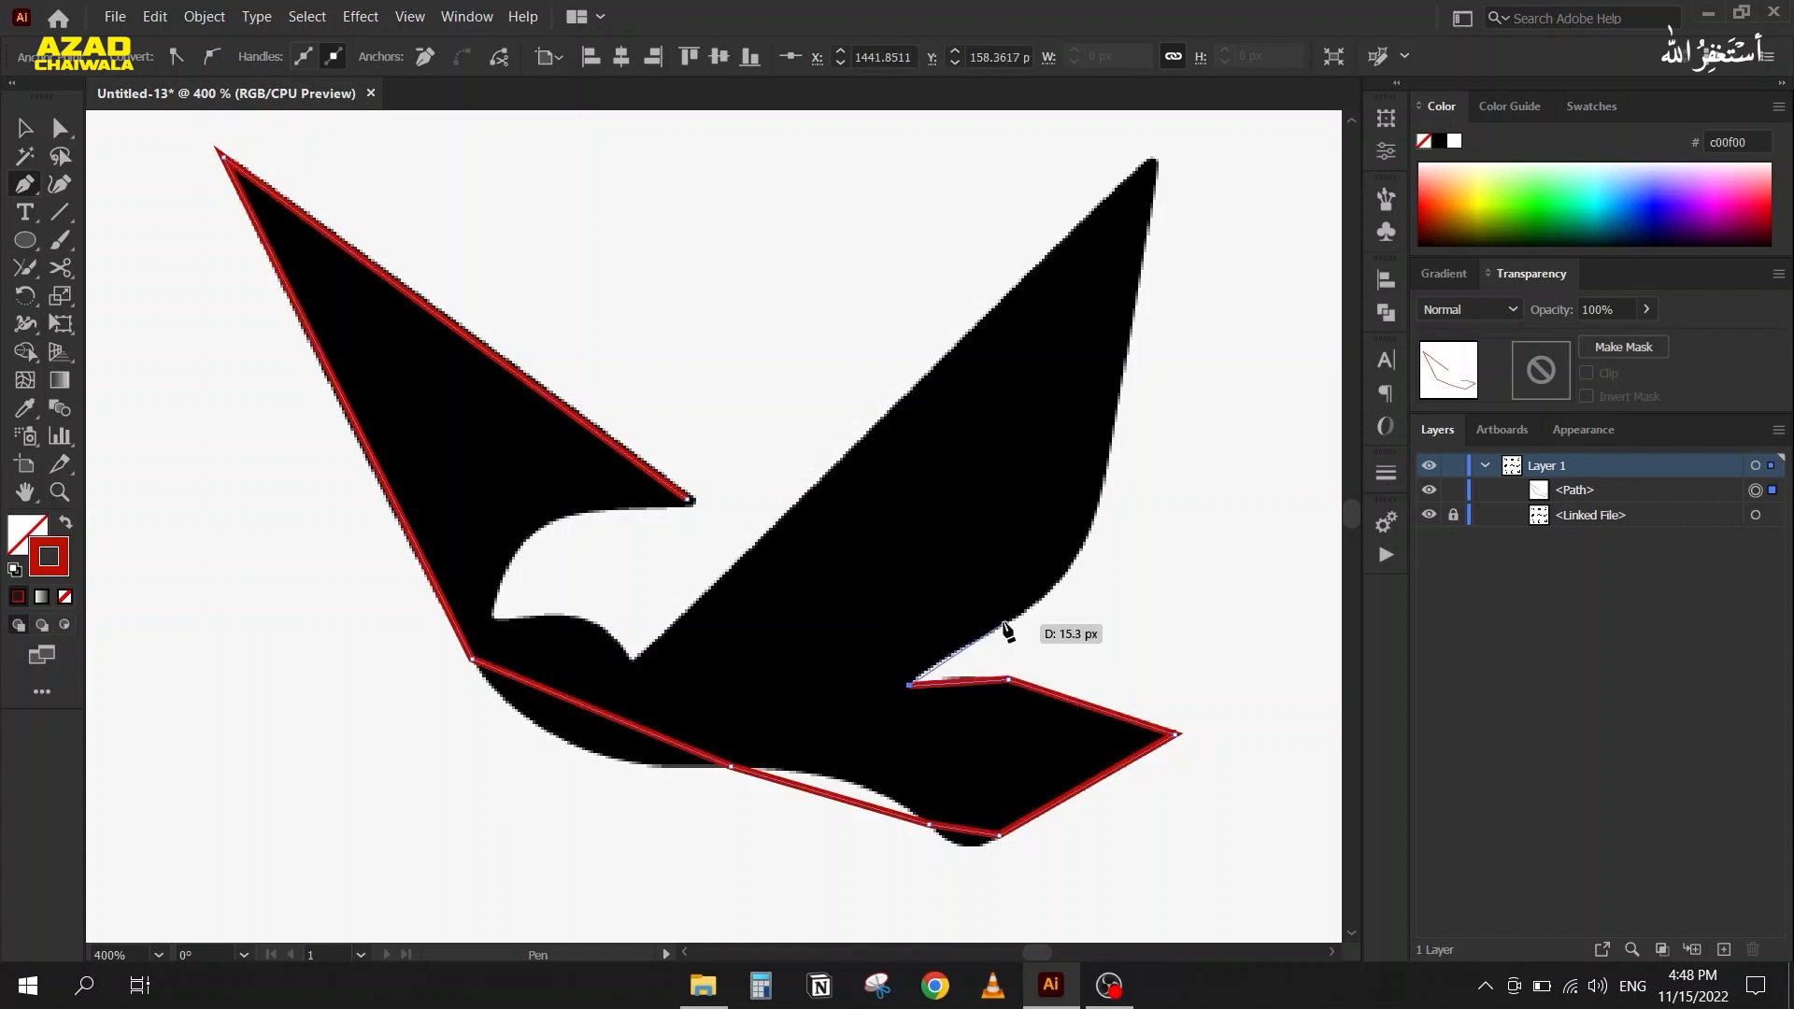
click(1010, 621)
click(1108, 450)
click(1157, 163)
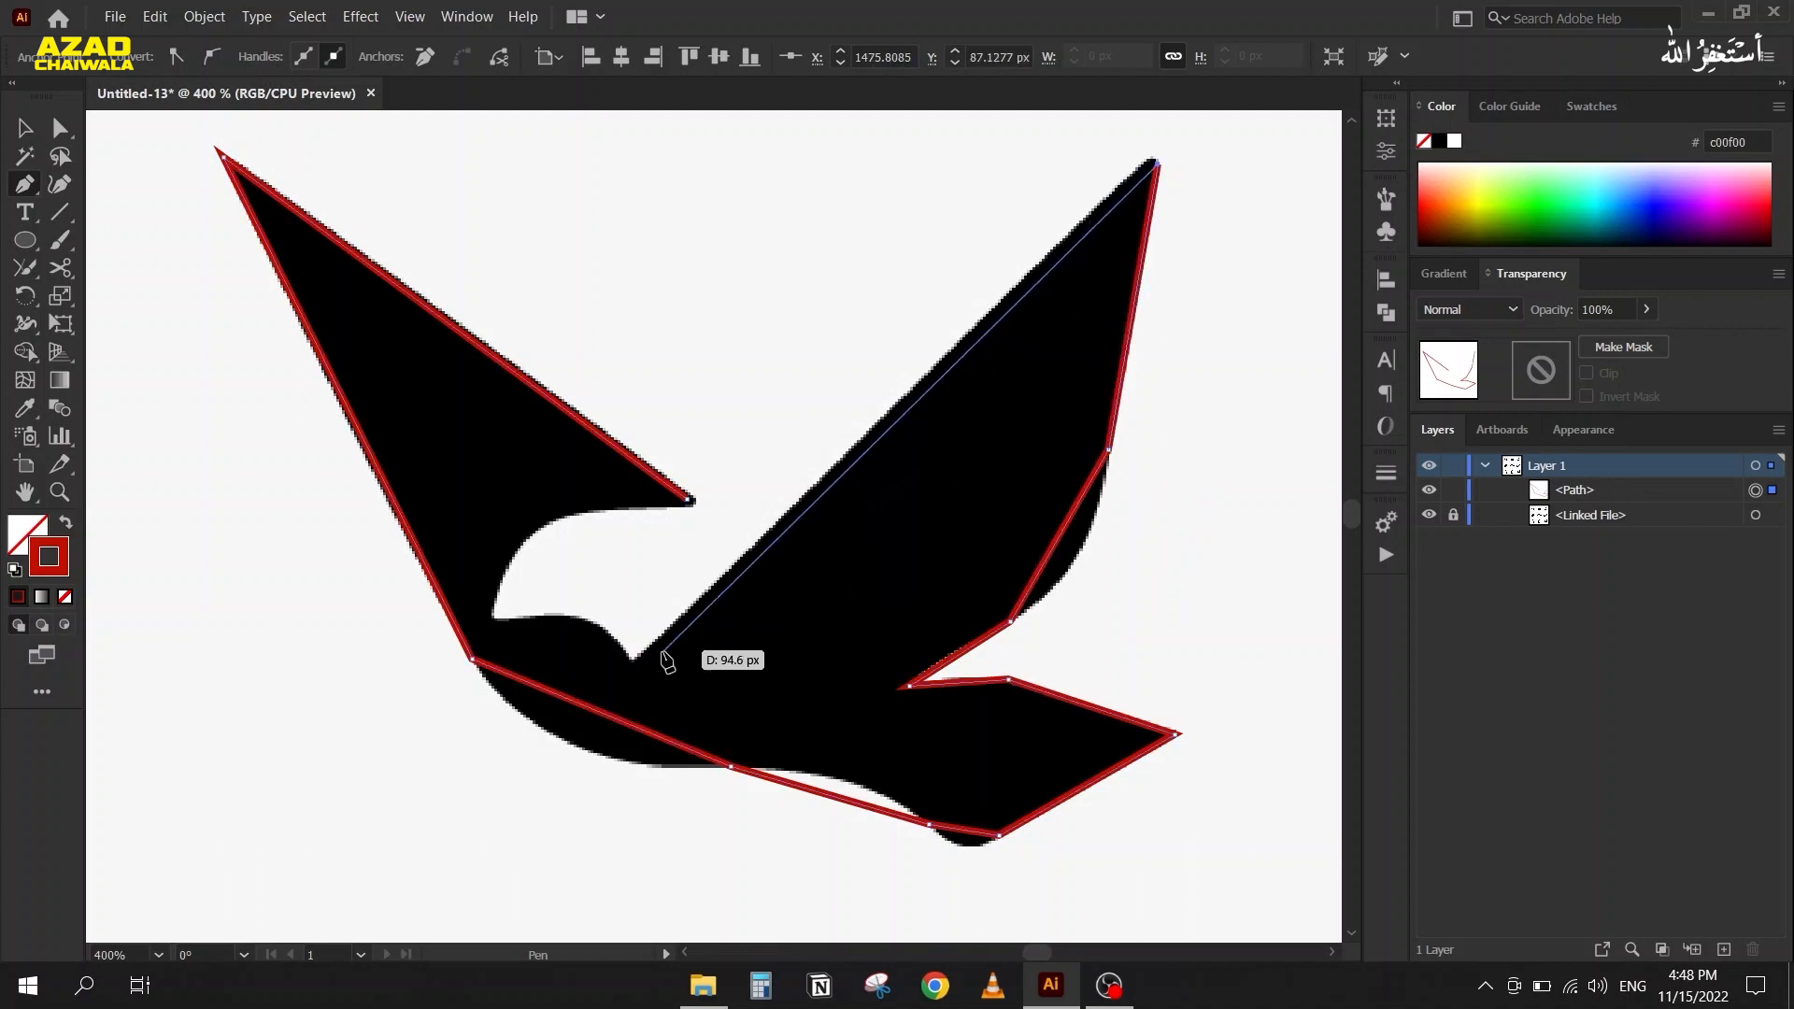
Add straight segments to the neck corner at X 1404.2, Y 155 px, across the head to the beak, and along the inner wing to close the path
click(633, 660)
click(556, 615)
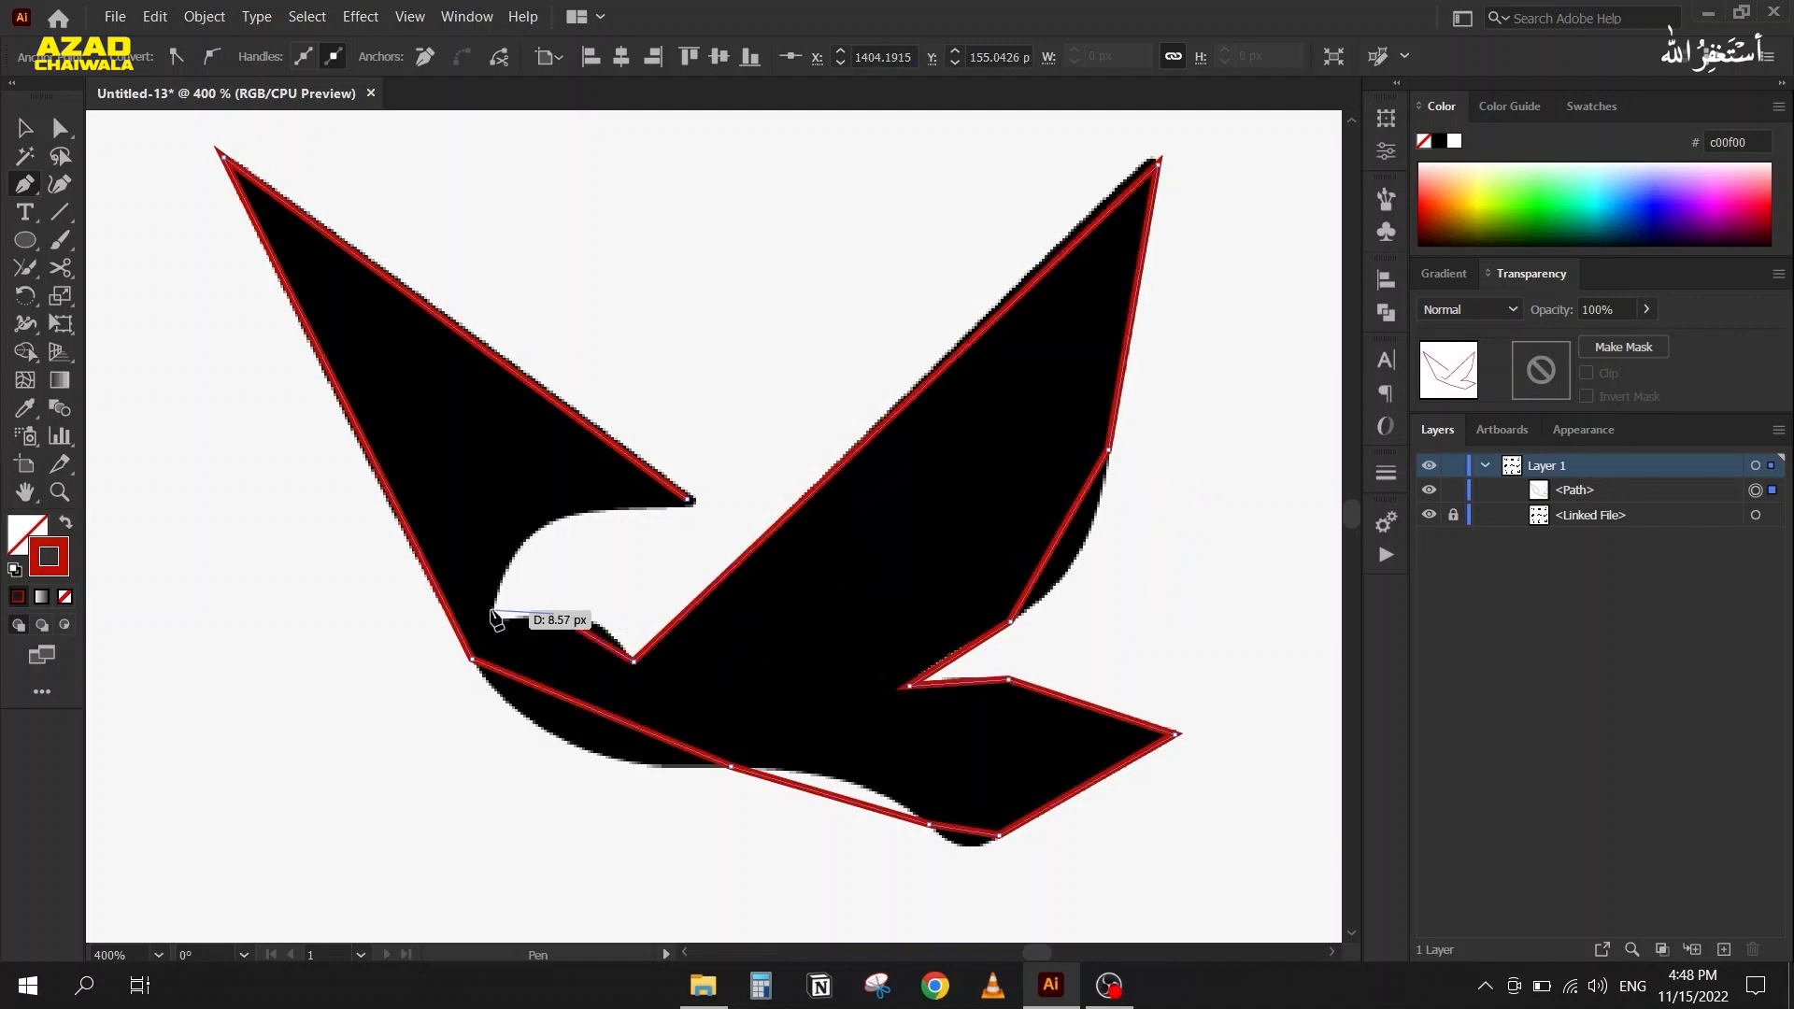
click(492, 617)
click(606, 507)
click(688, 499)
Move the left wing's inner tip anchor to X 1412.3, Y 133.4 px with the Direct Selection tool
click(60, 128)
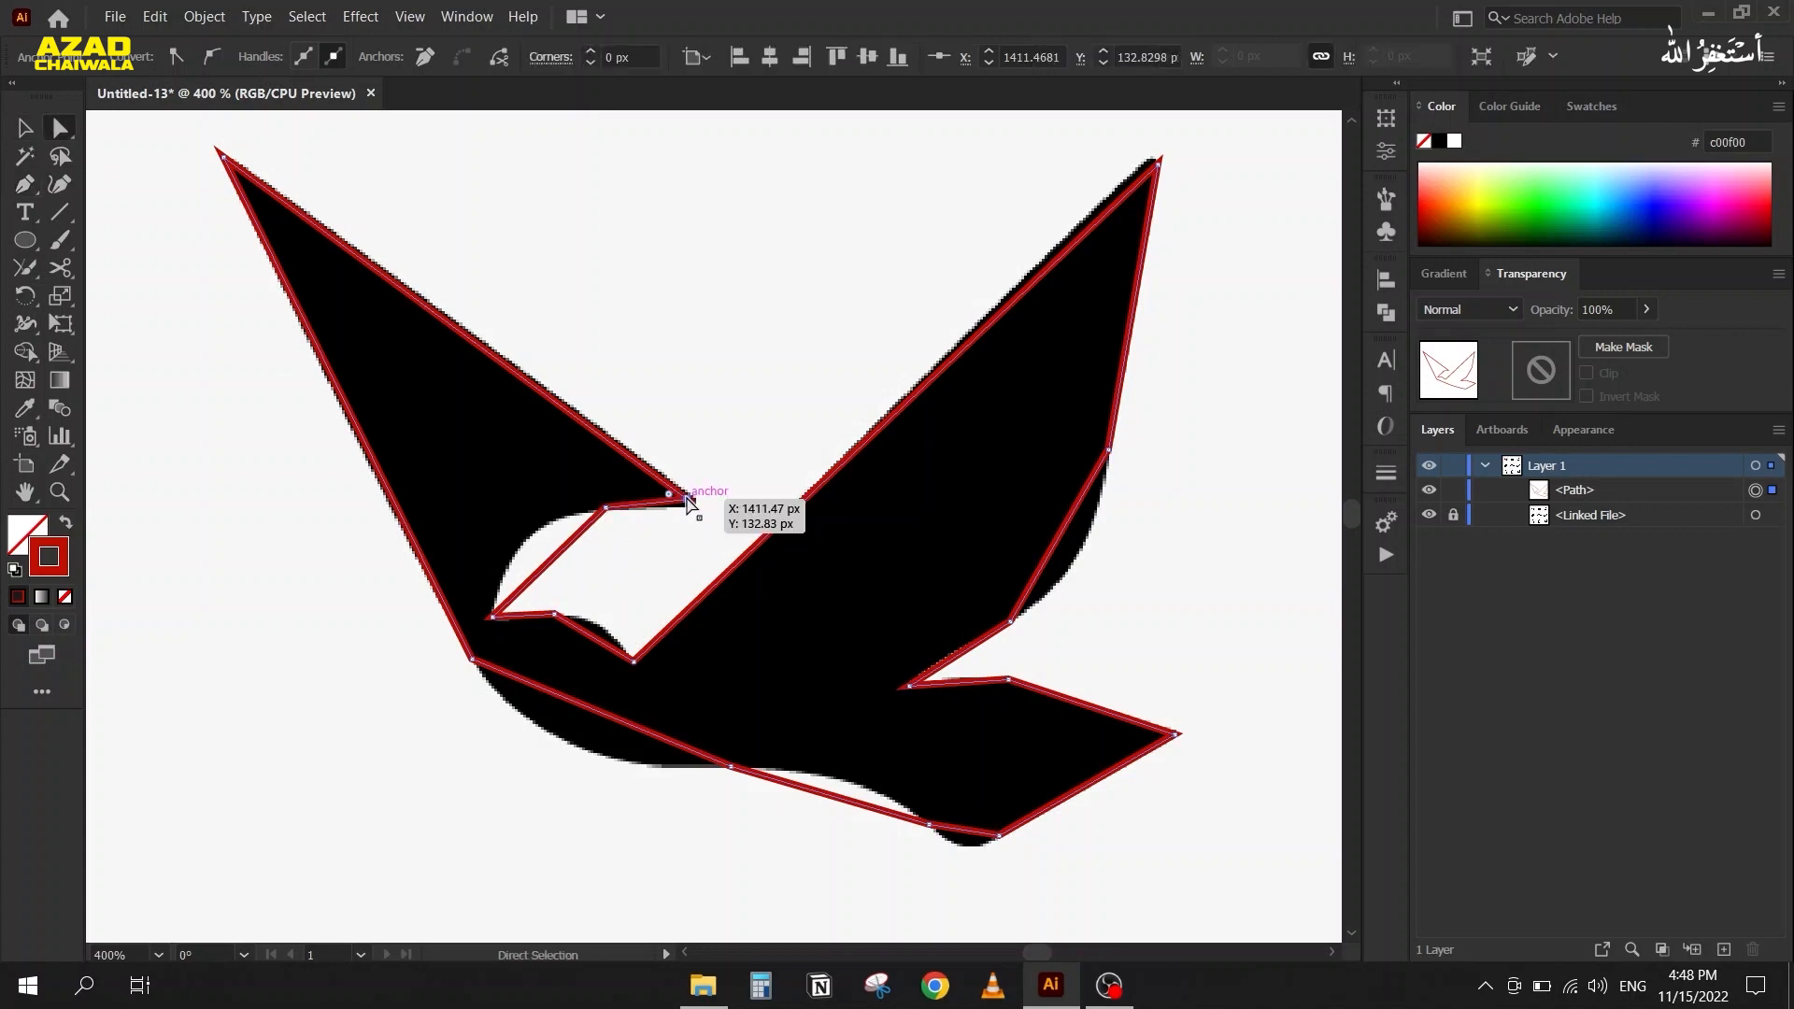
drag(687, 499, 693, 504)
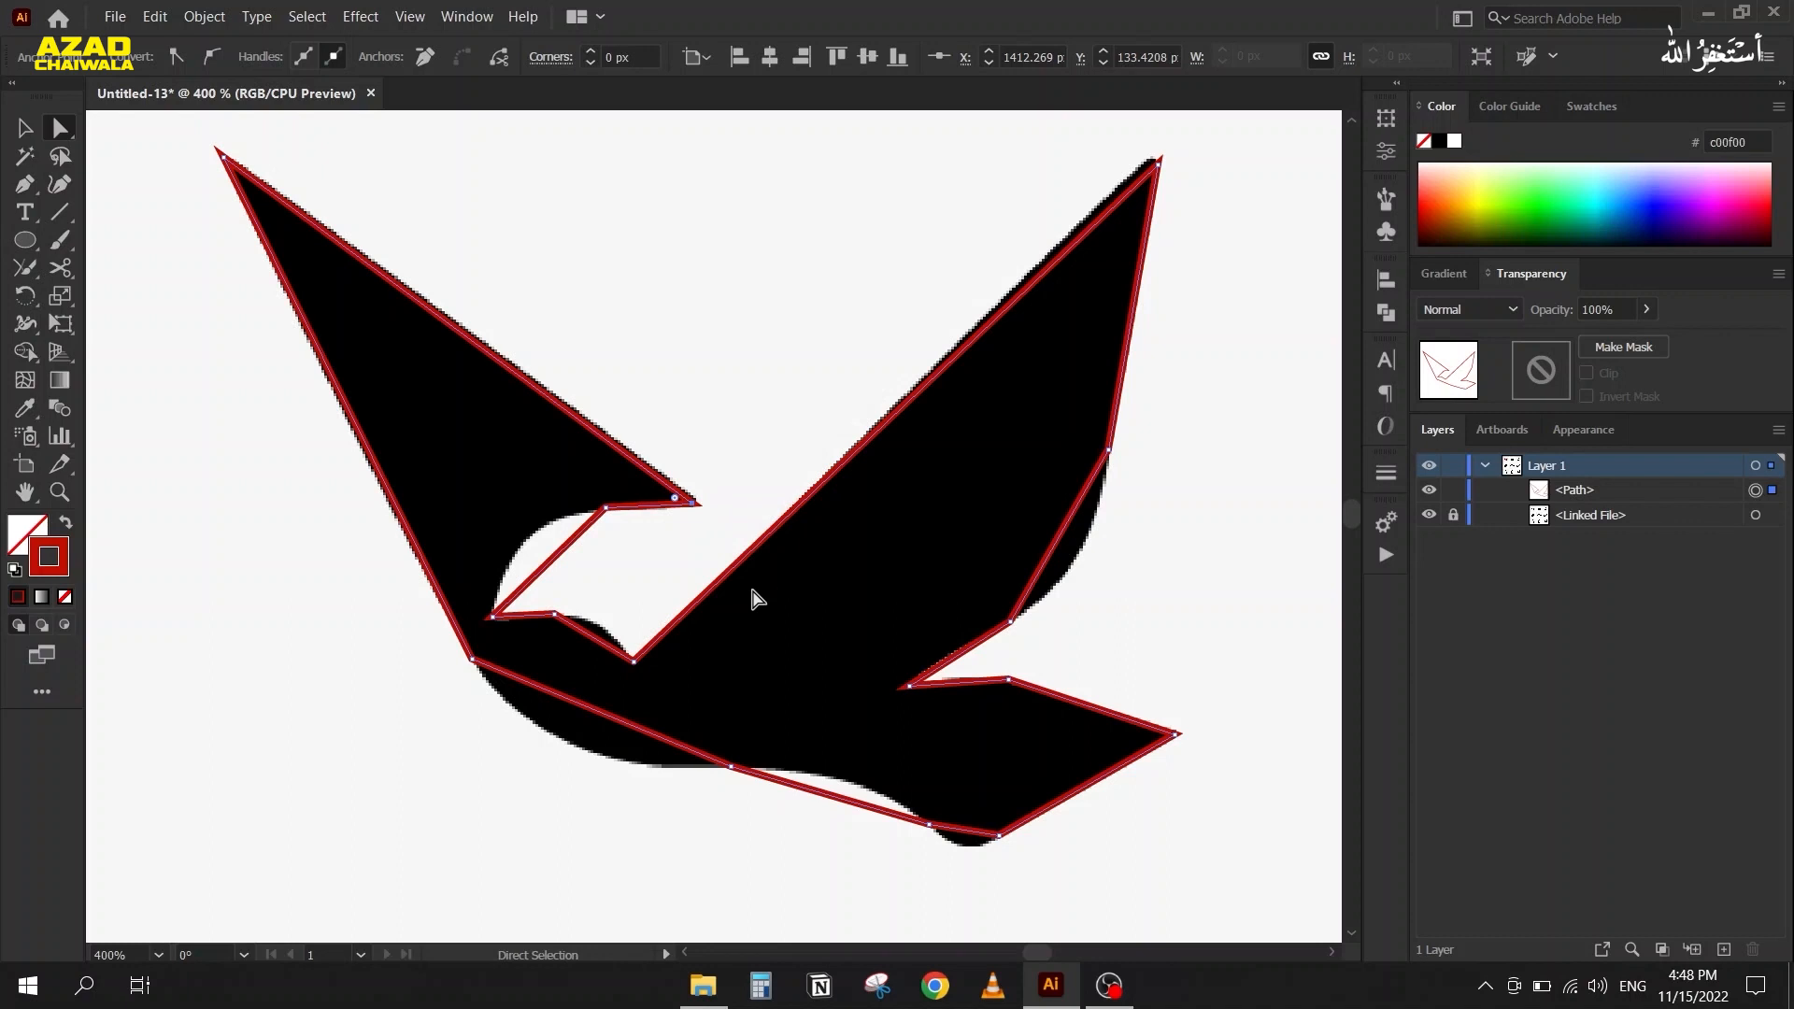
drag(396, 680, 436, 681)
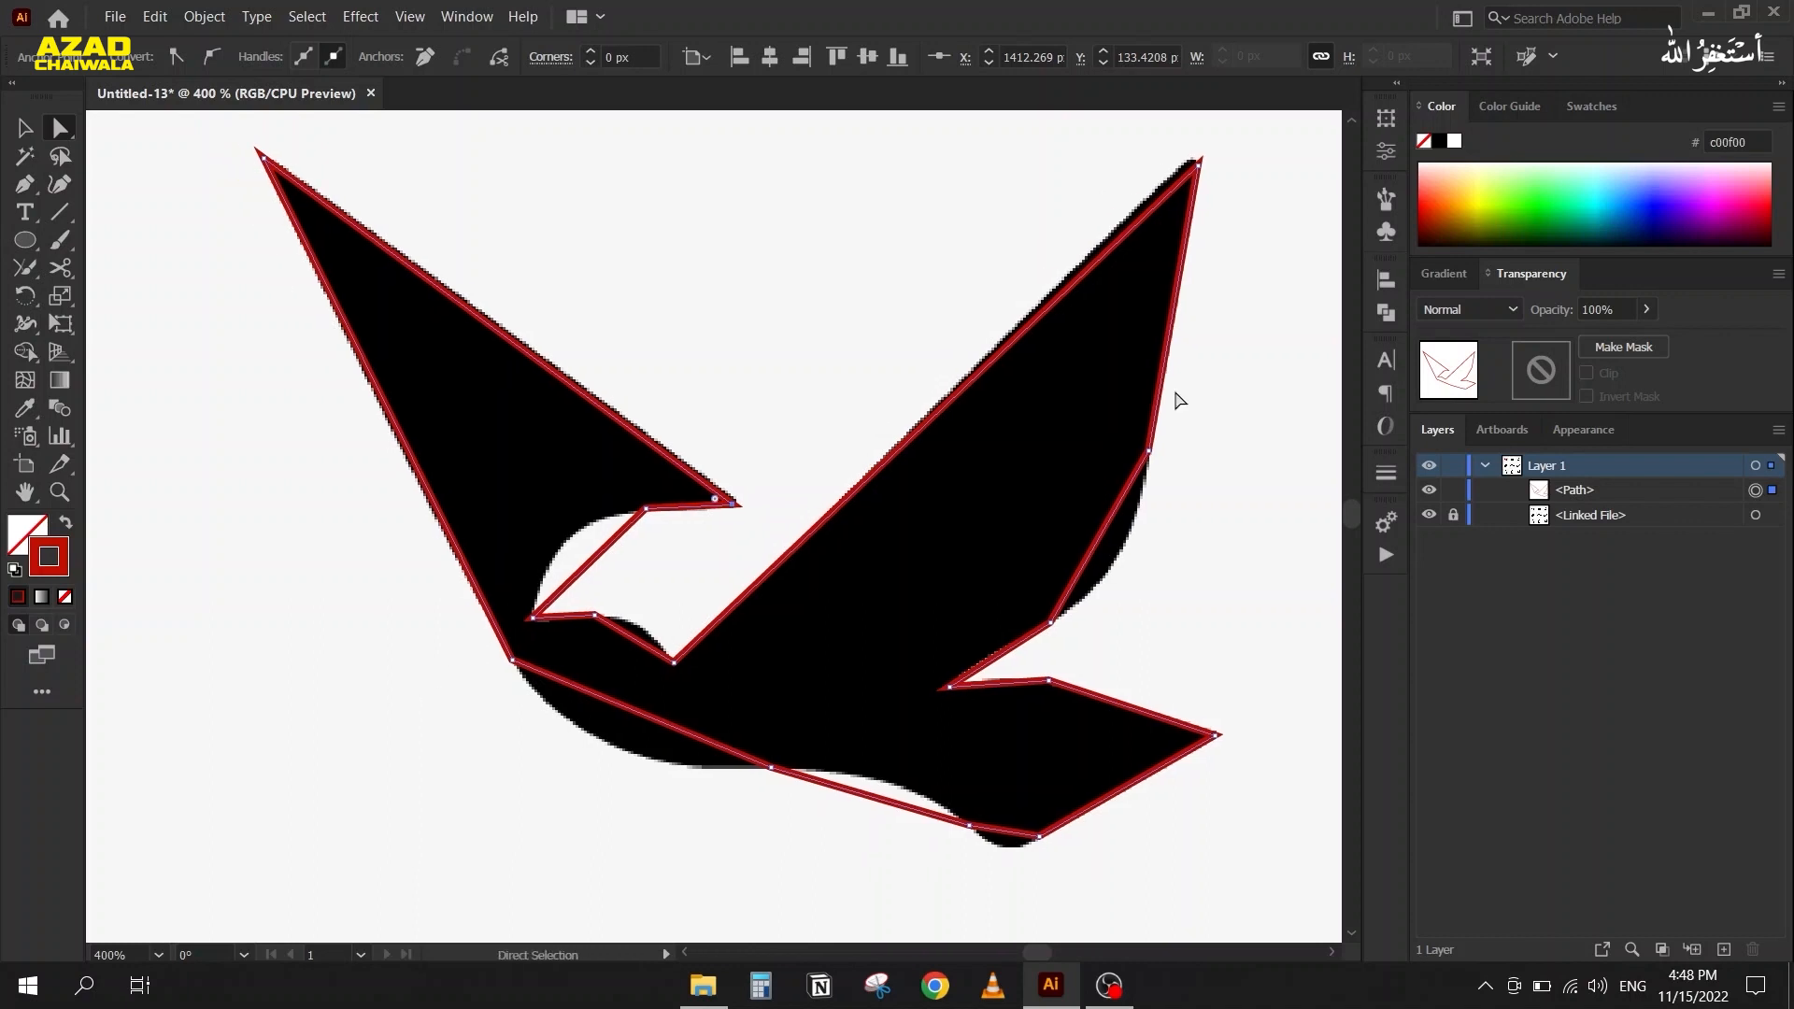
Move the right wing tip anchor to X 1475.4, Y 85 px so it meets the reference tip
click(1198, 167)
drag(1198, 167, 1195, 147)
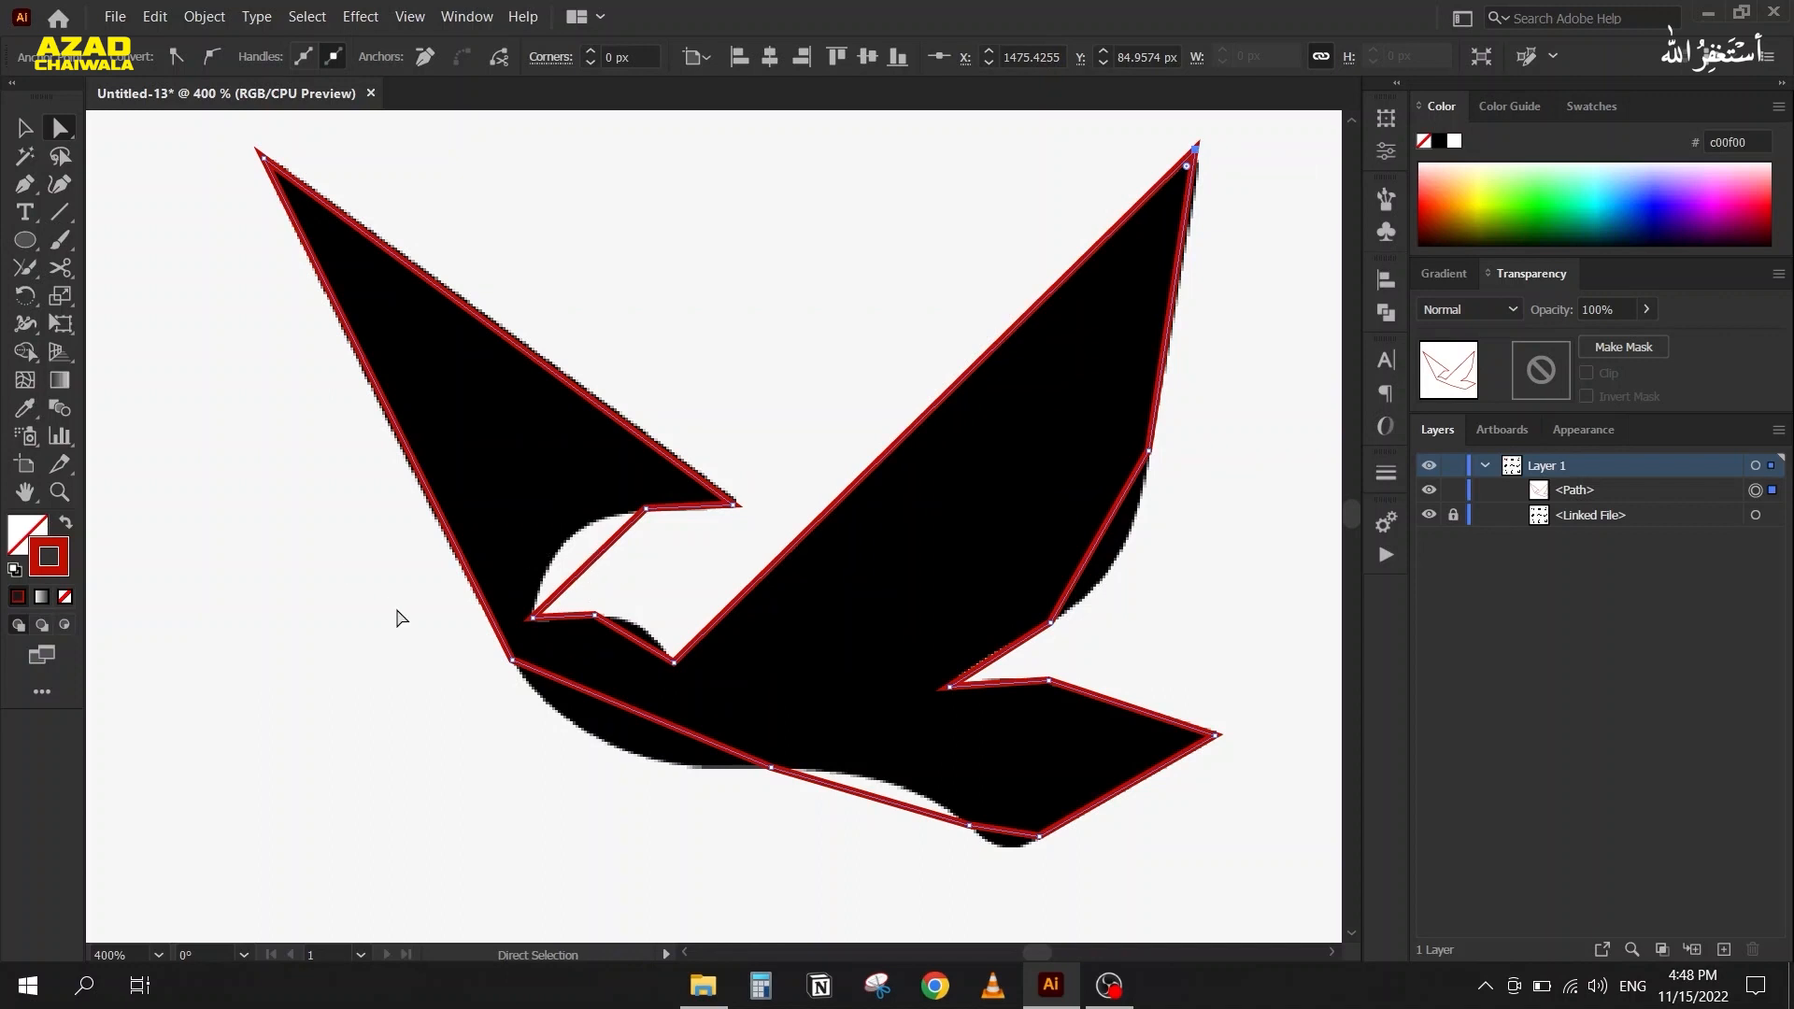
Bend the three straight underside segments at the belly, rear body and tail bottom into curves that follow the reference bird
click(24, 191)
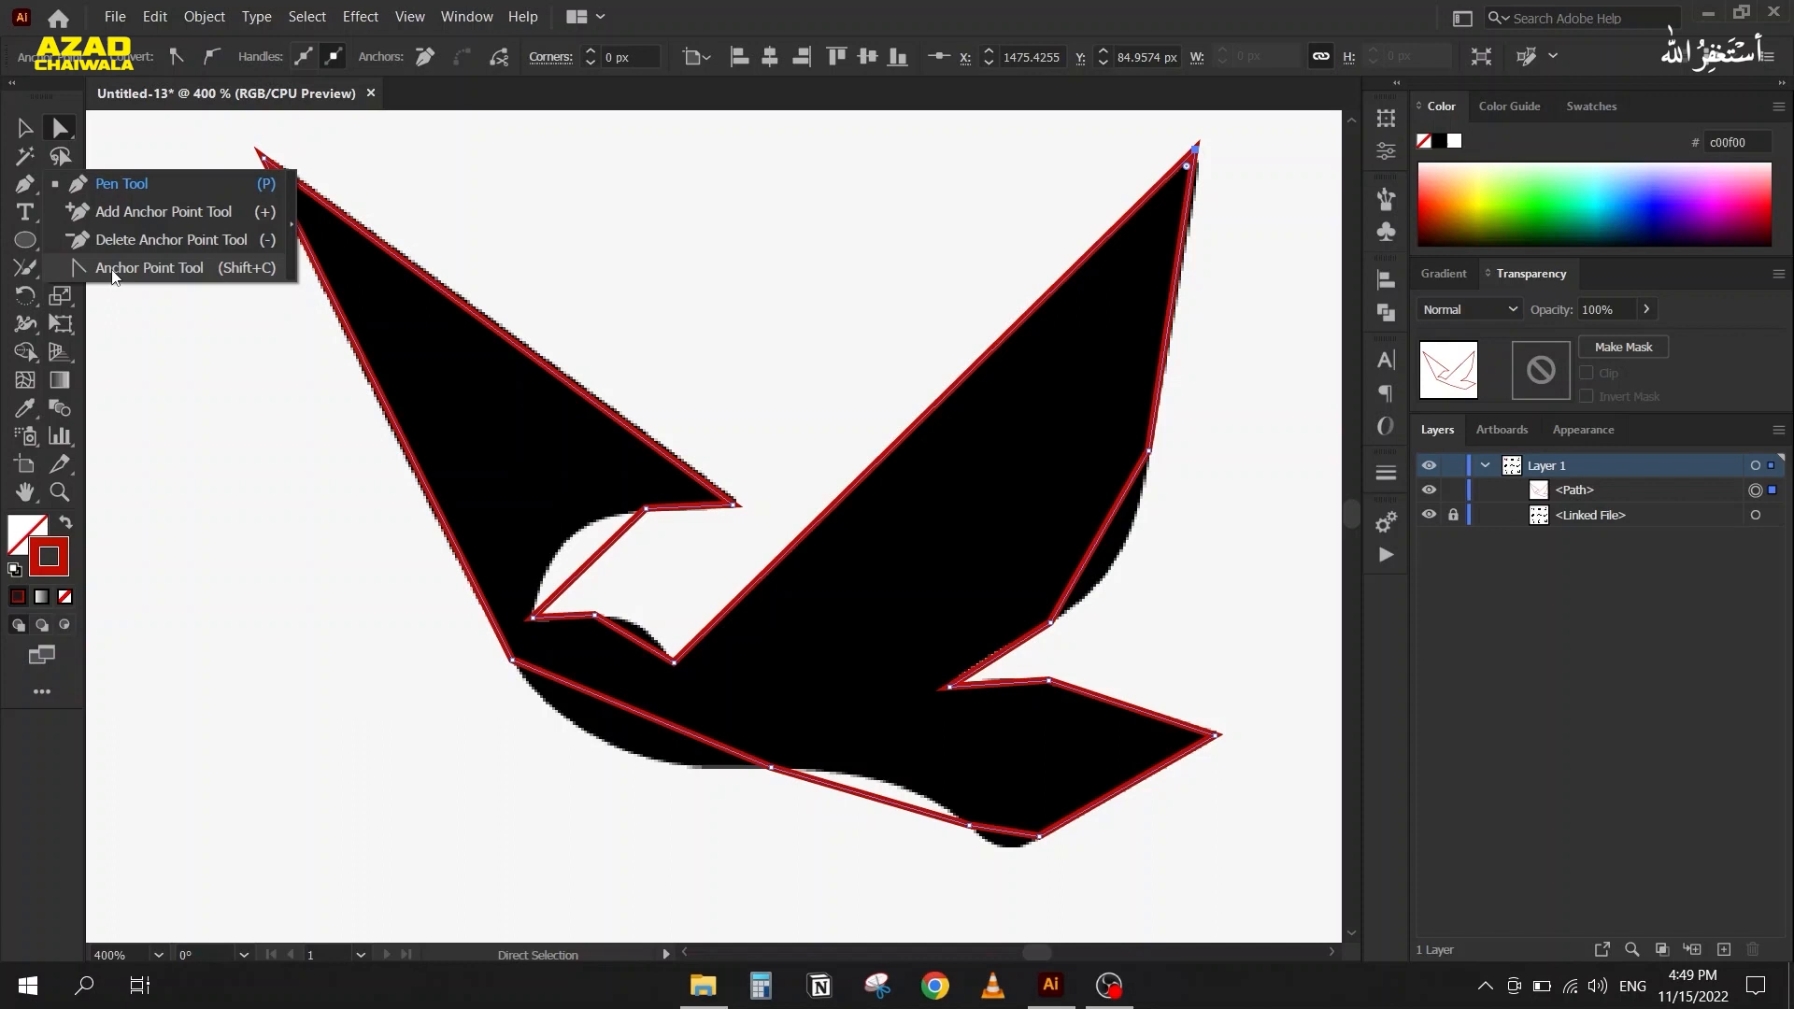
key(p)
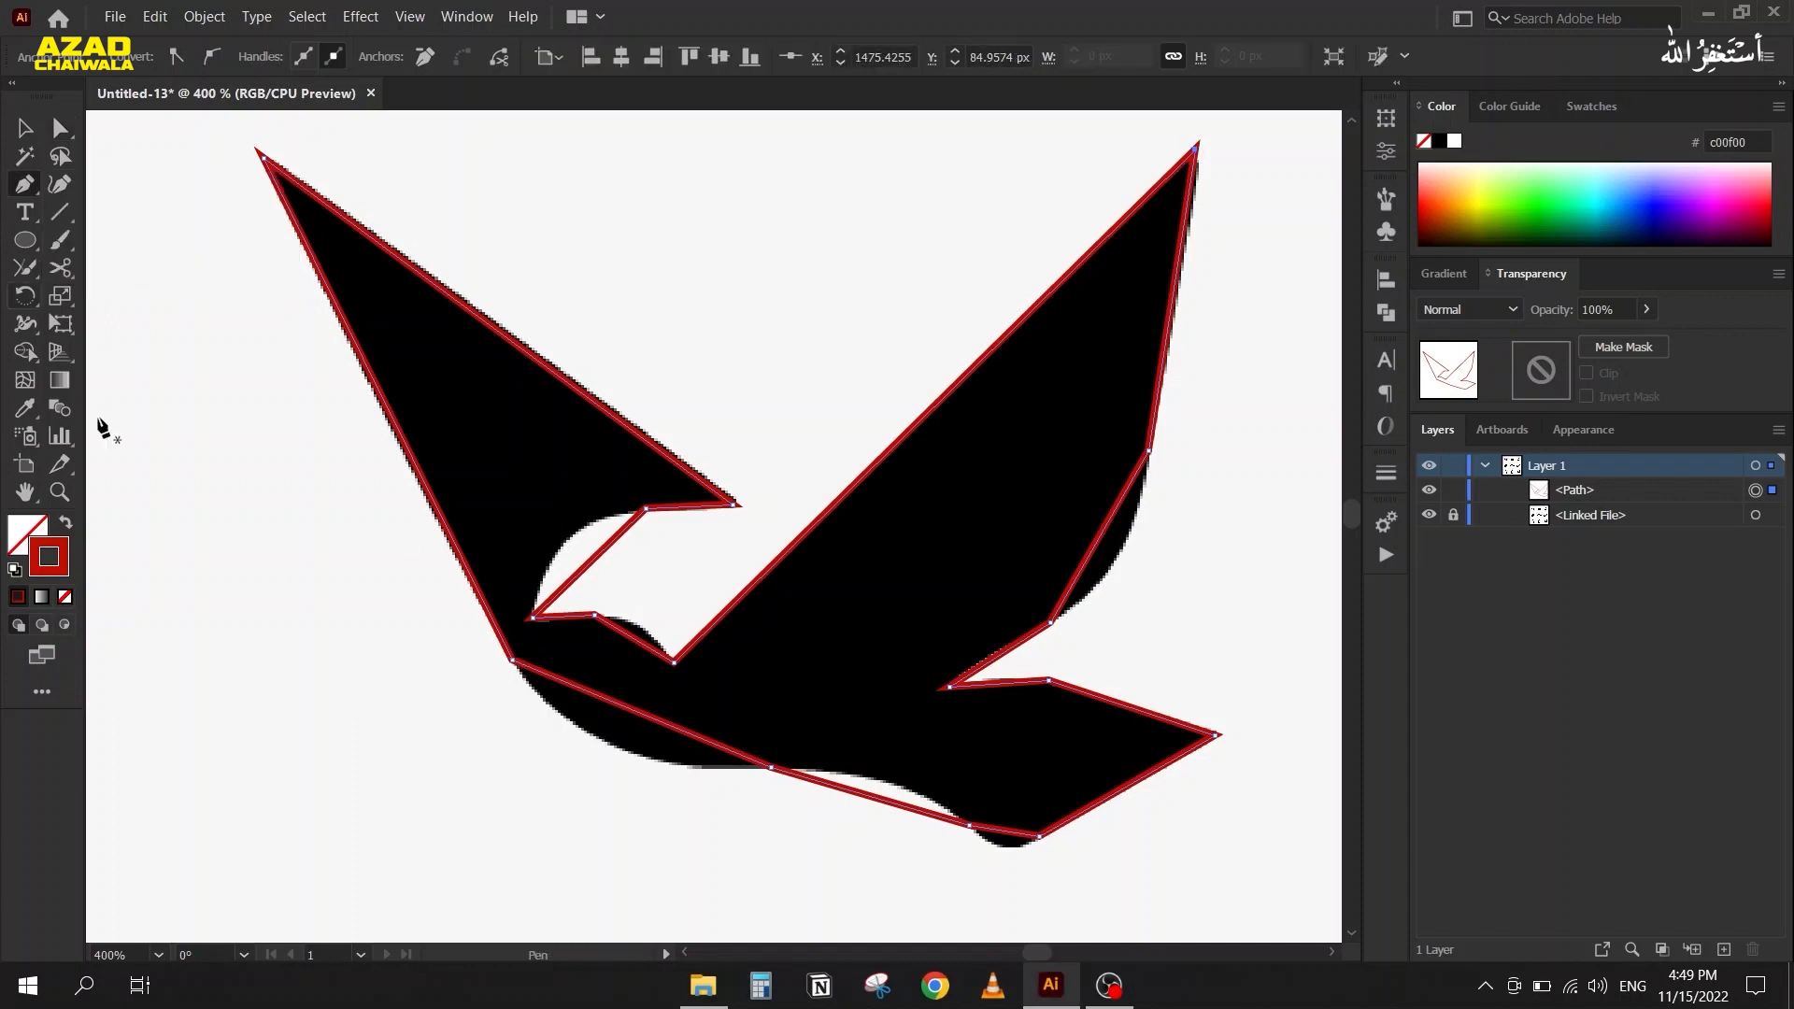
key(alt)
mouse_move(643, 716)
mouse_down()
mouse_move(607, 736)
mouse_move(624, 747)
mouse_up()
drag(860, 797, 885, 787)
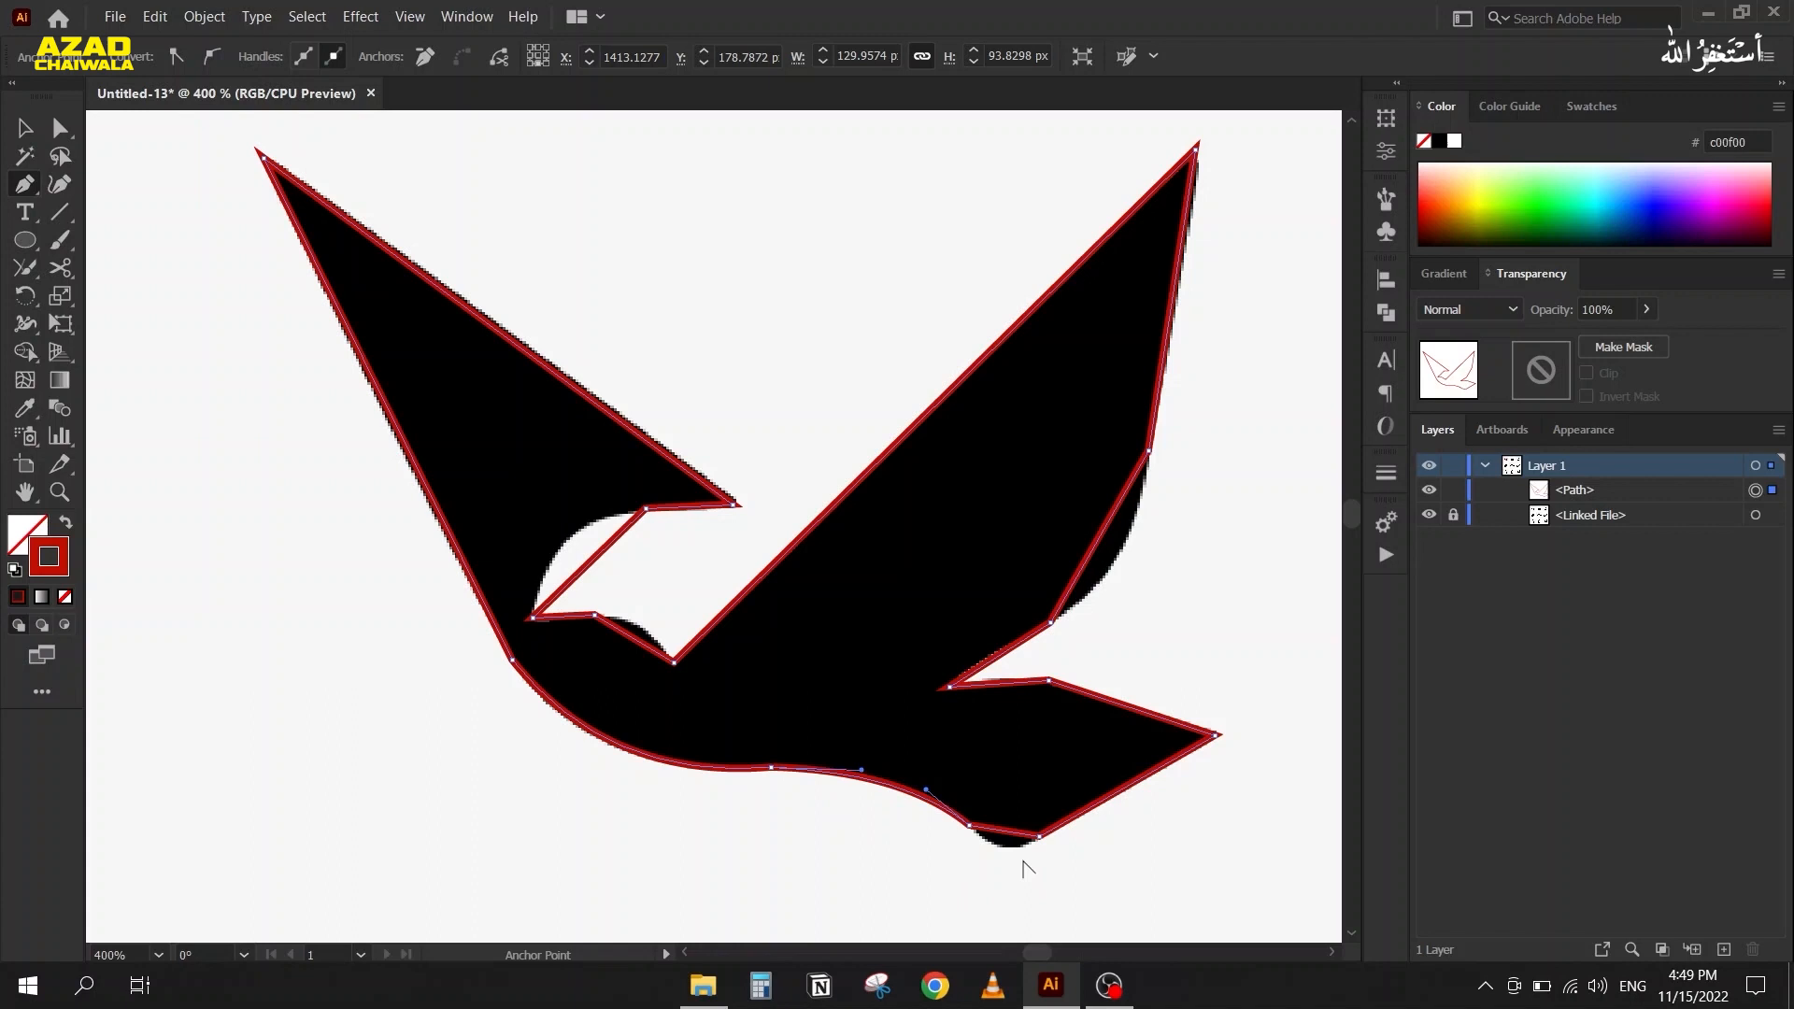
drag(1020, 835, 1010, 848)
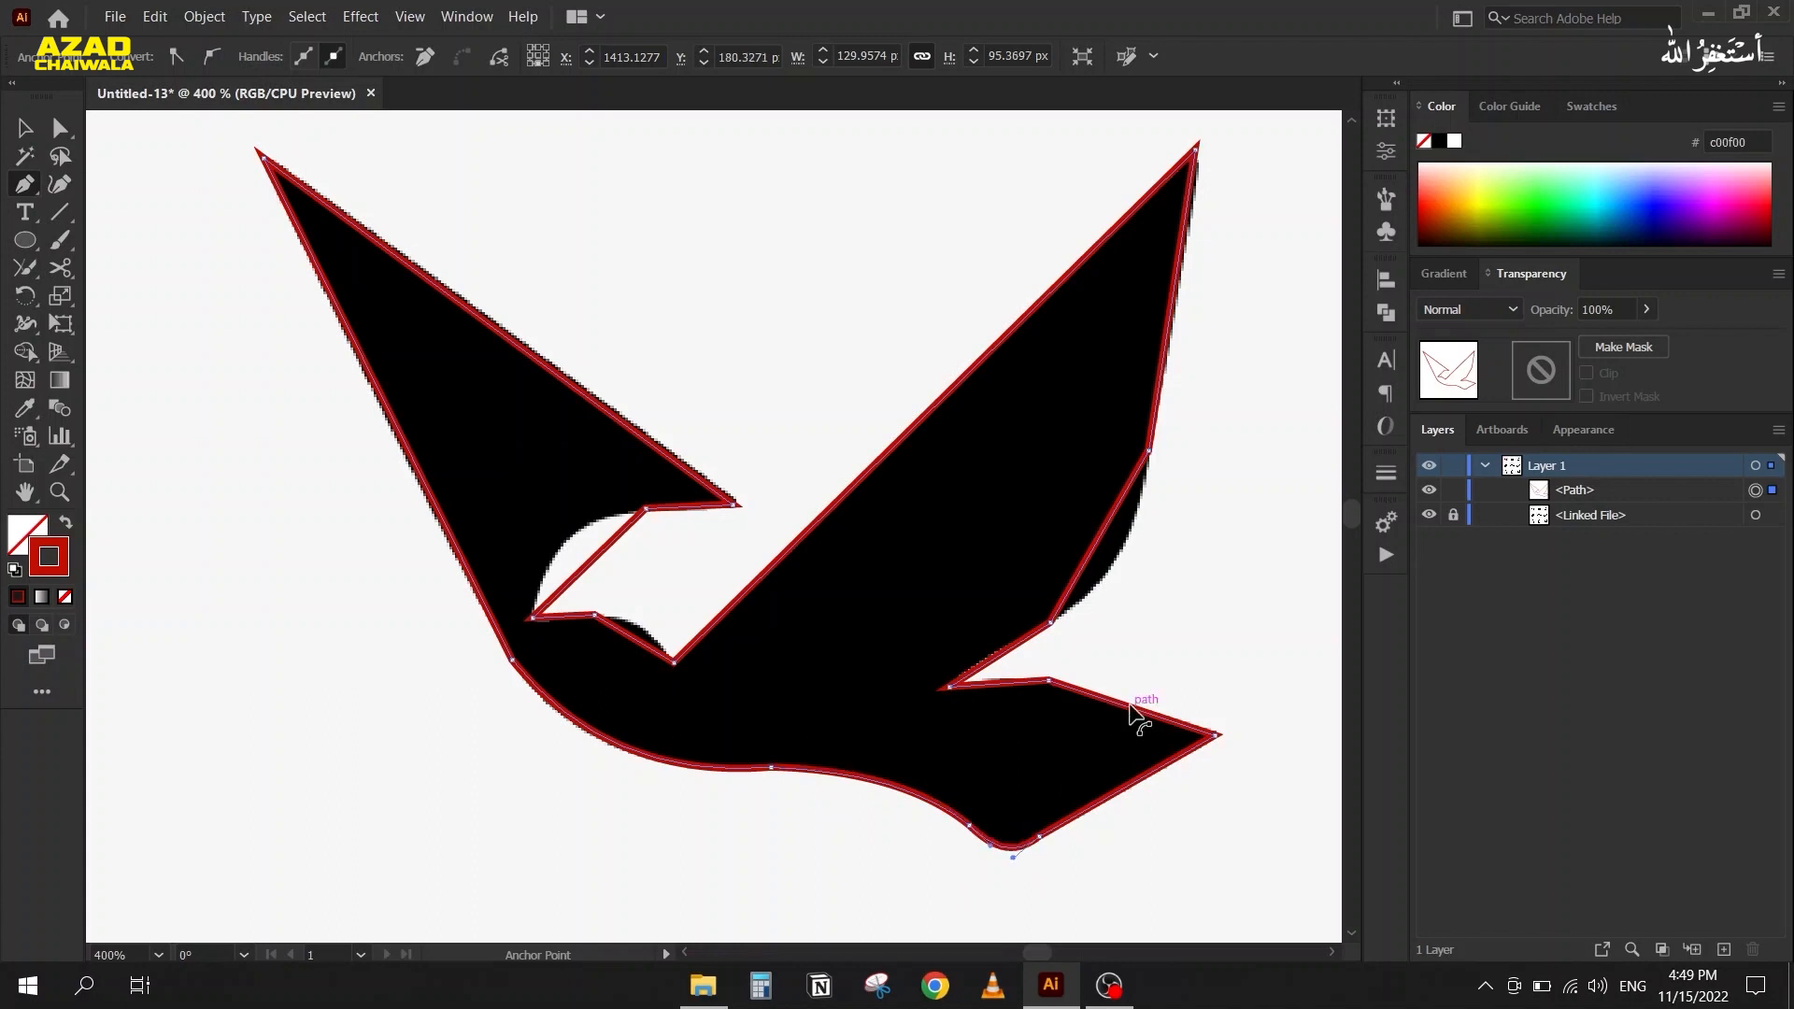
Bend the segments above the tail, along the right wing's lower edge, over the head and along the left wing's inner edge to match the reference
drag(1131, 711, 1005, 680)
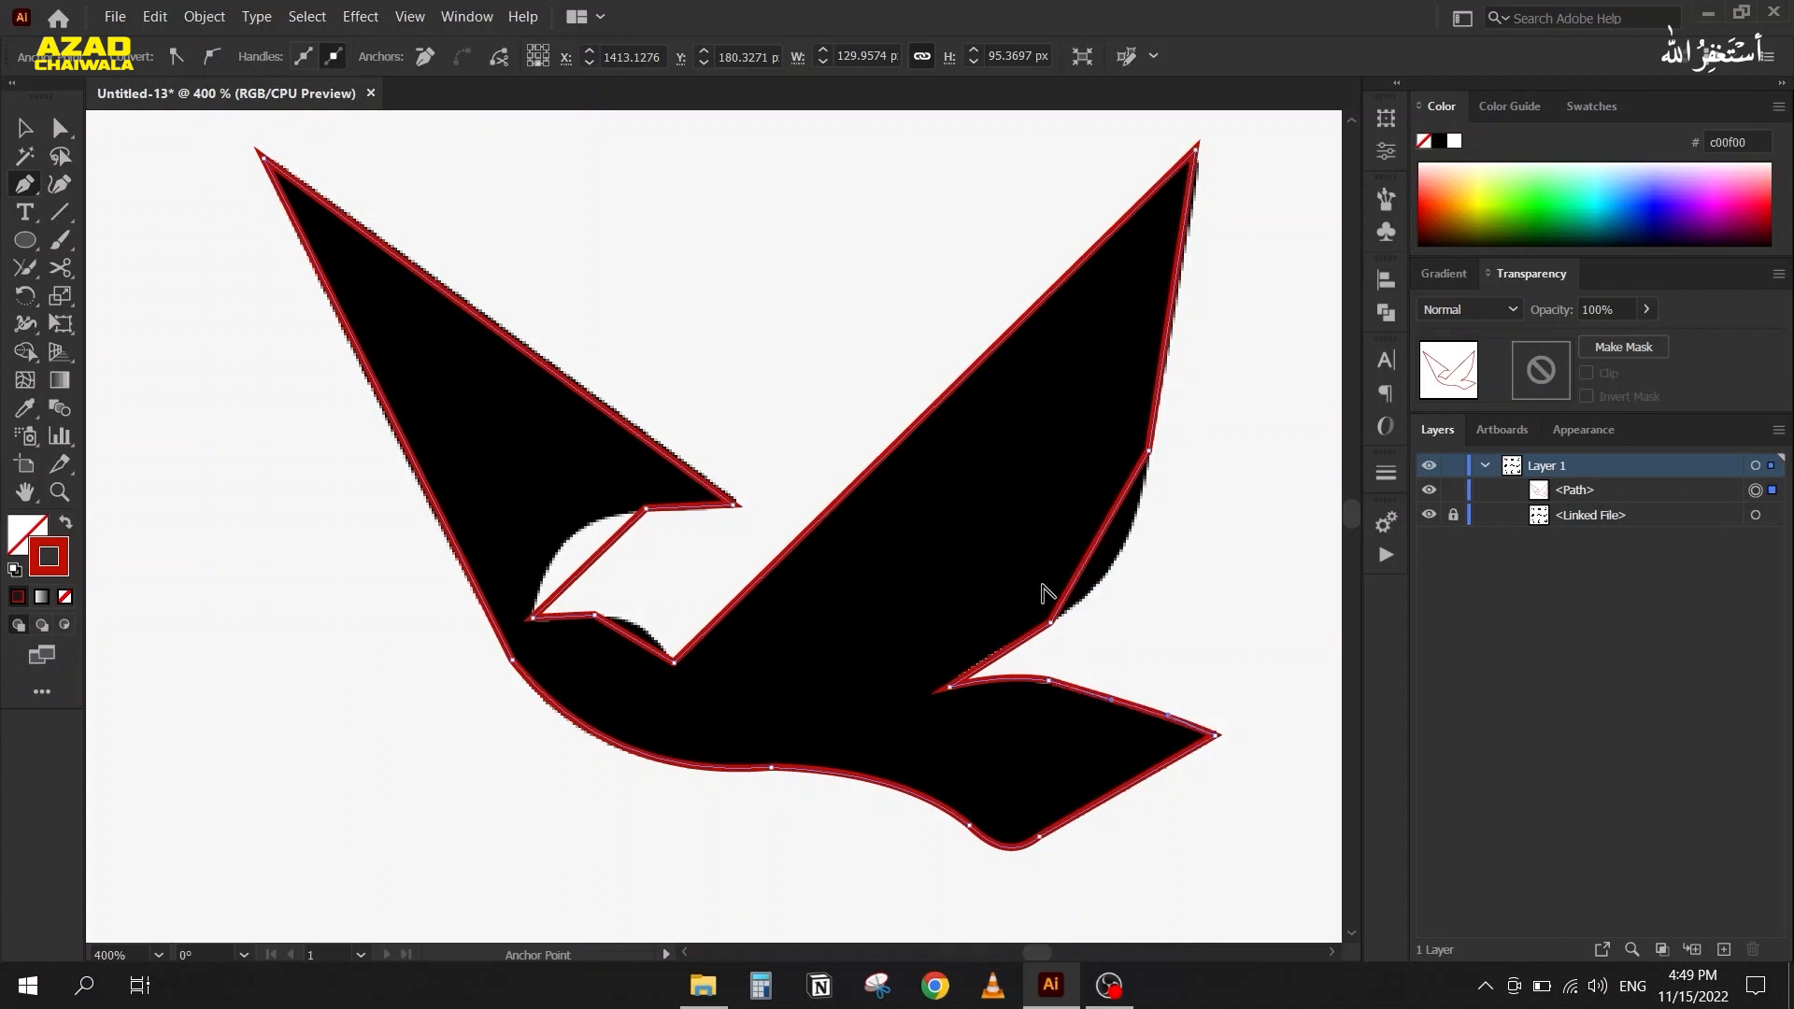
drag(1098, 560, 1110, 567)
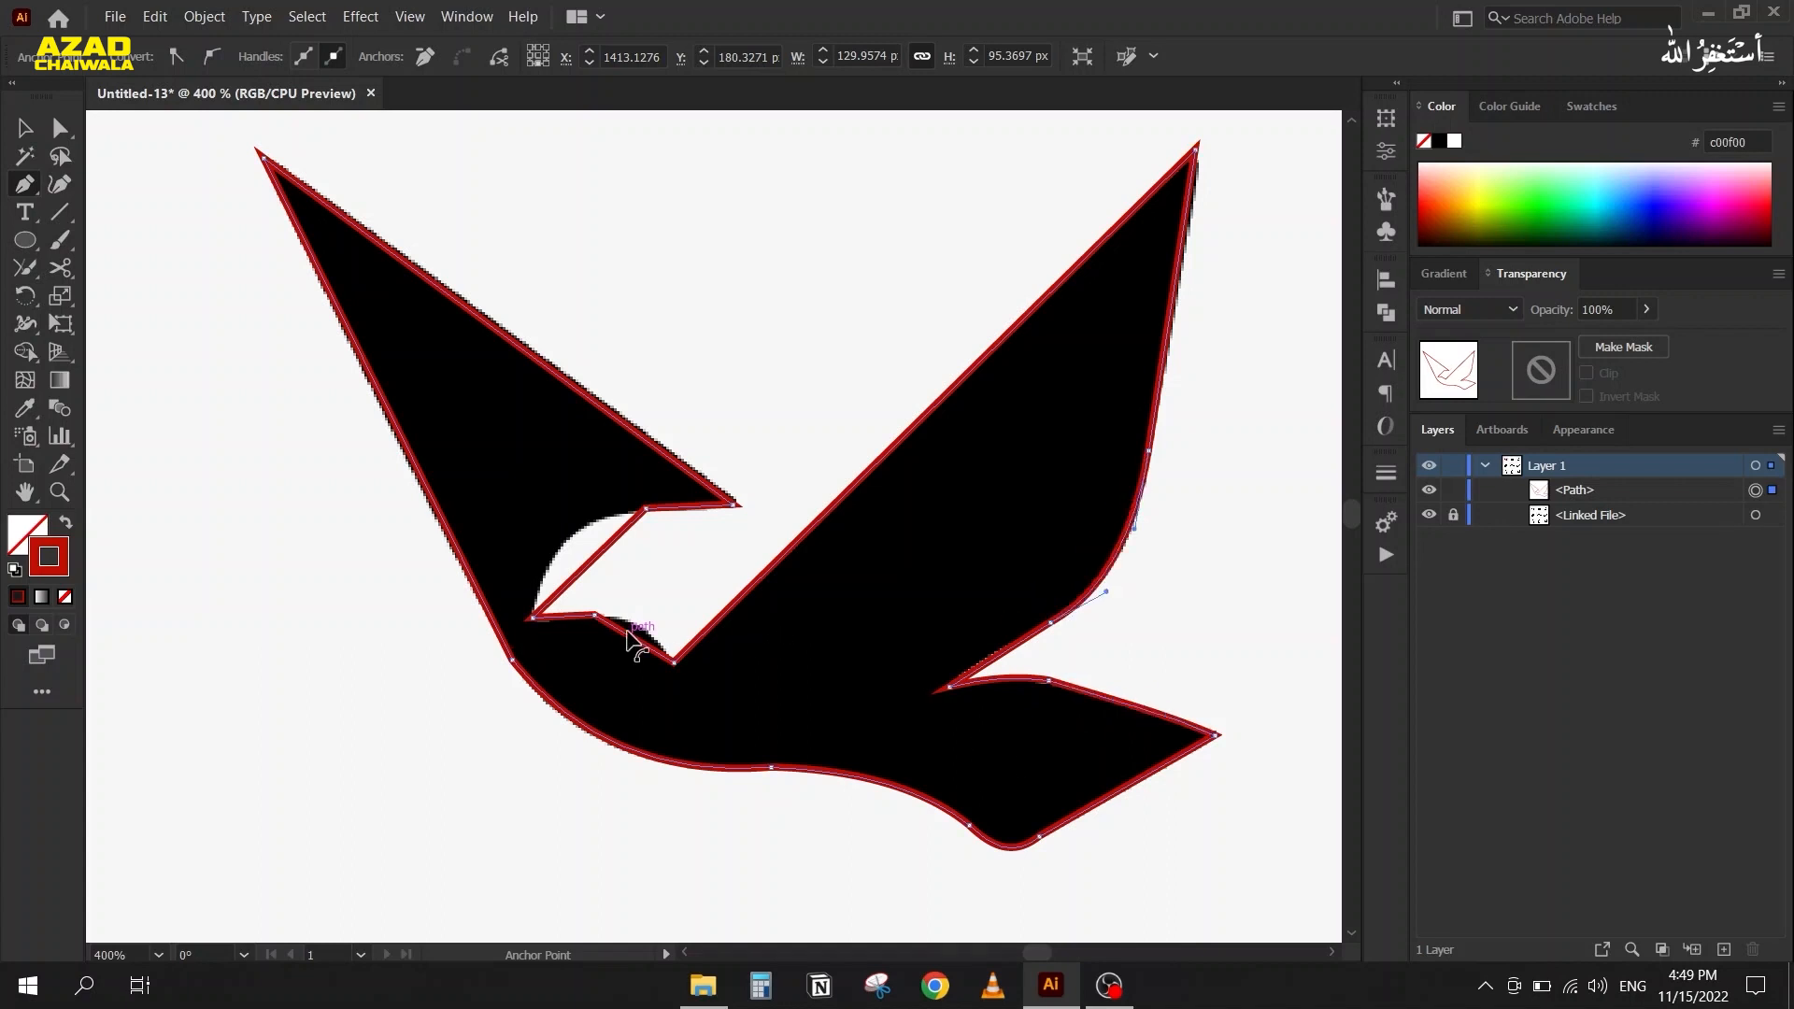
drag(641, 643, 652, 635)
drag(589, 573, 549, 563)
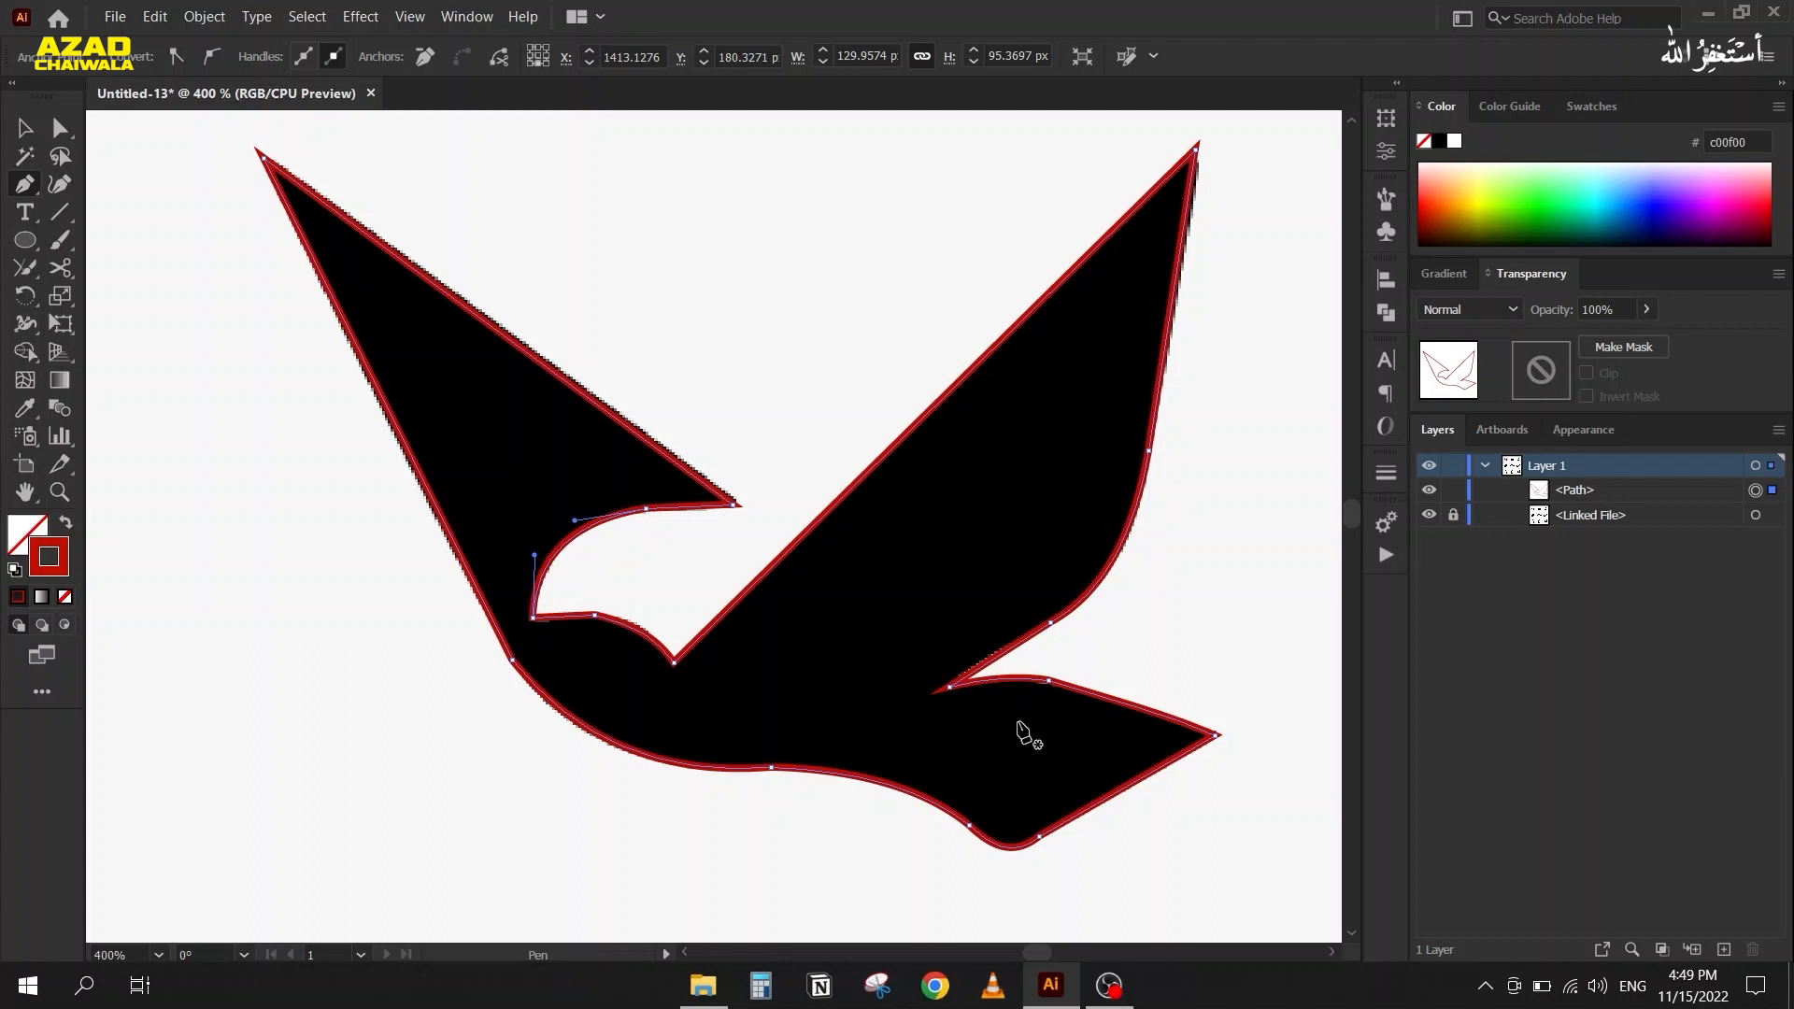
Try to soften the anchor on top of the head with the Smooth tool, and undo the smoothing
scroll(561, 621, up, 5)
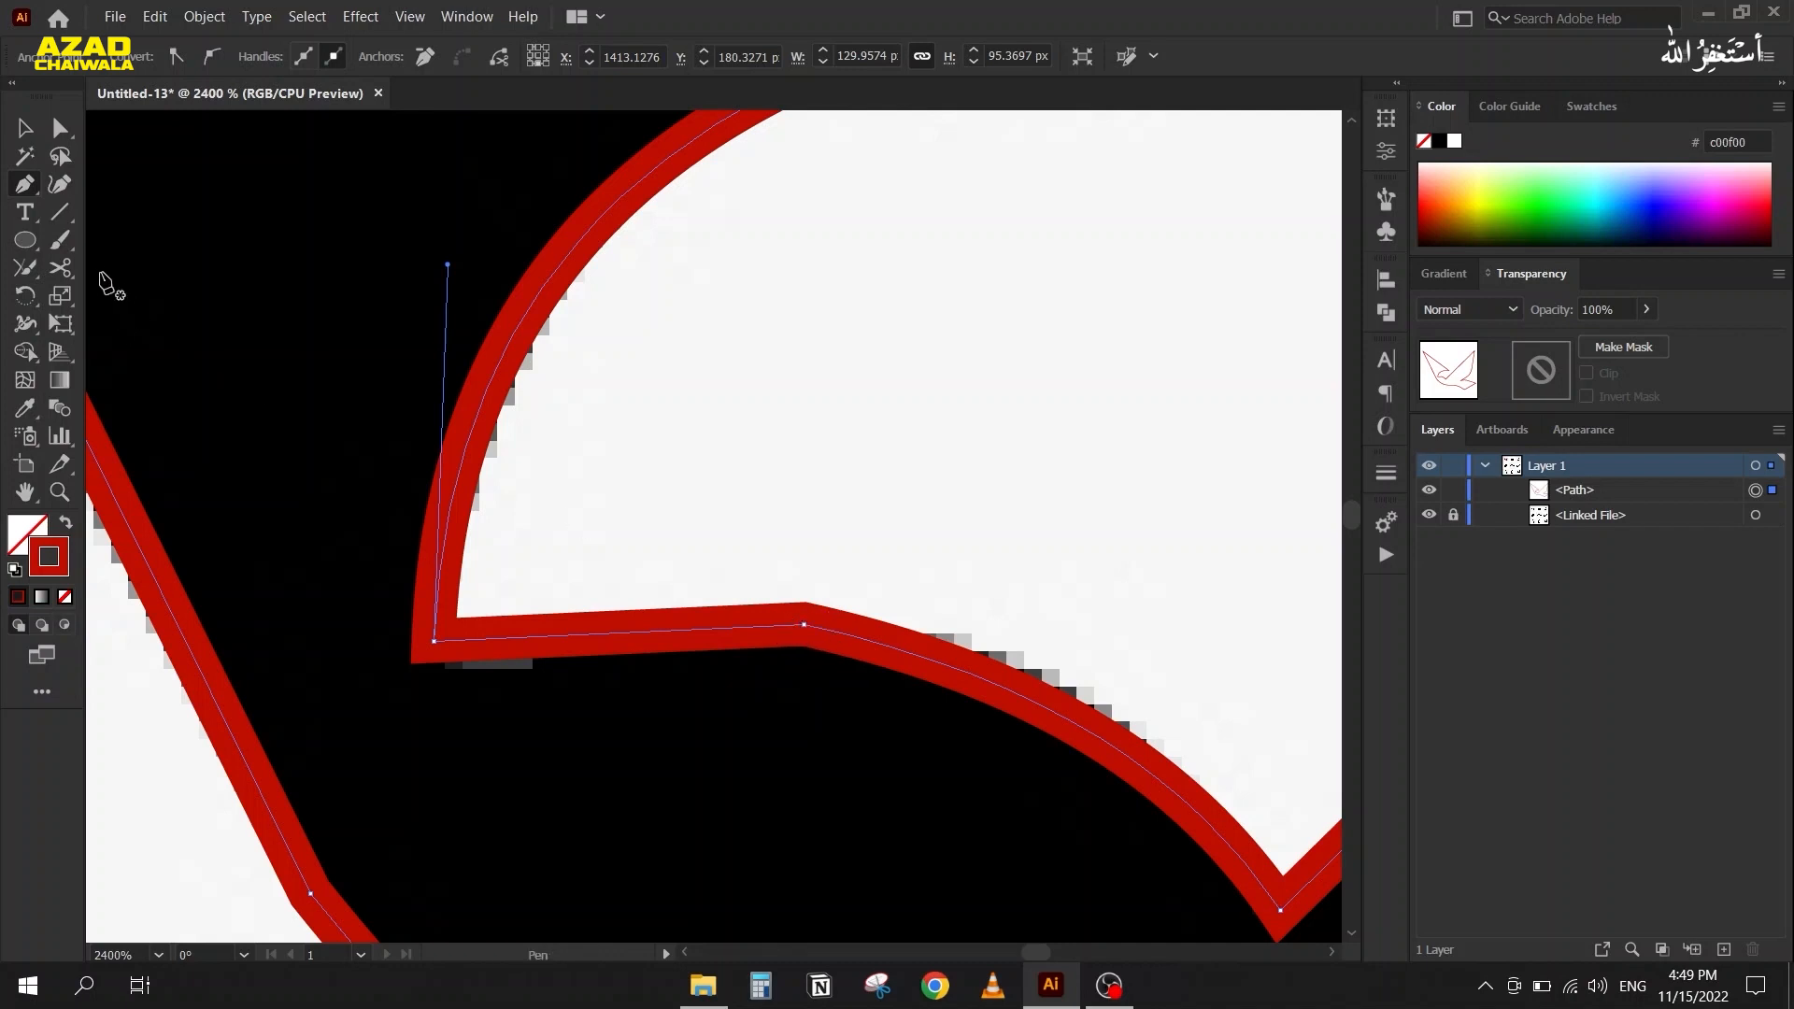
click(24, 271)
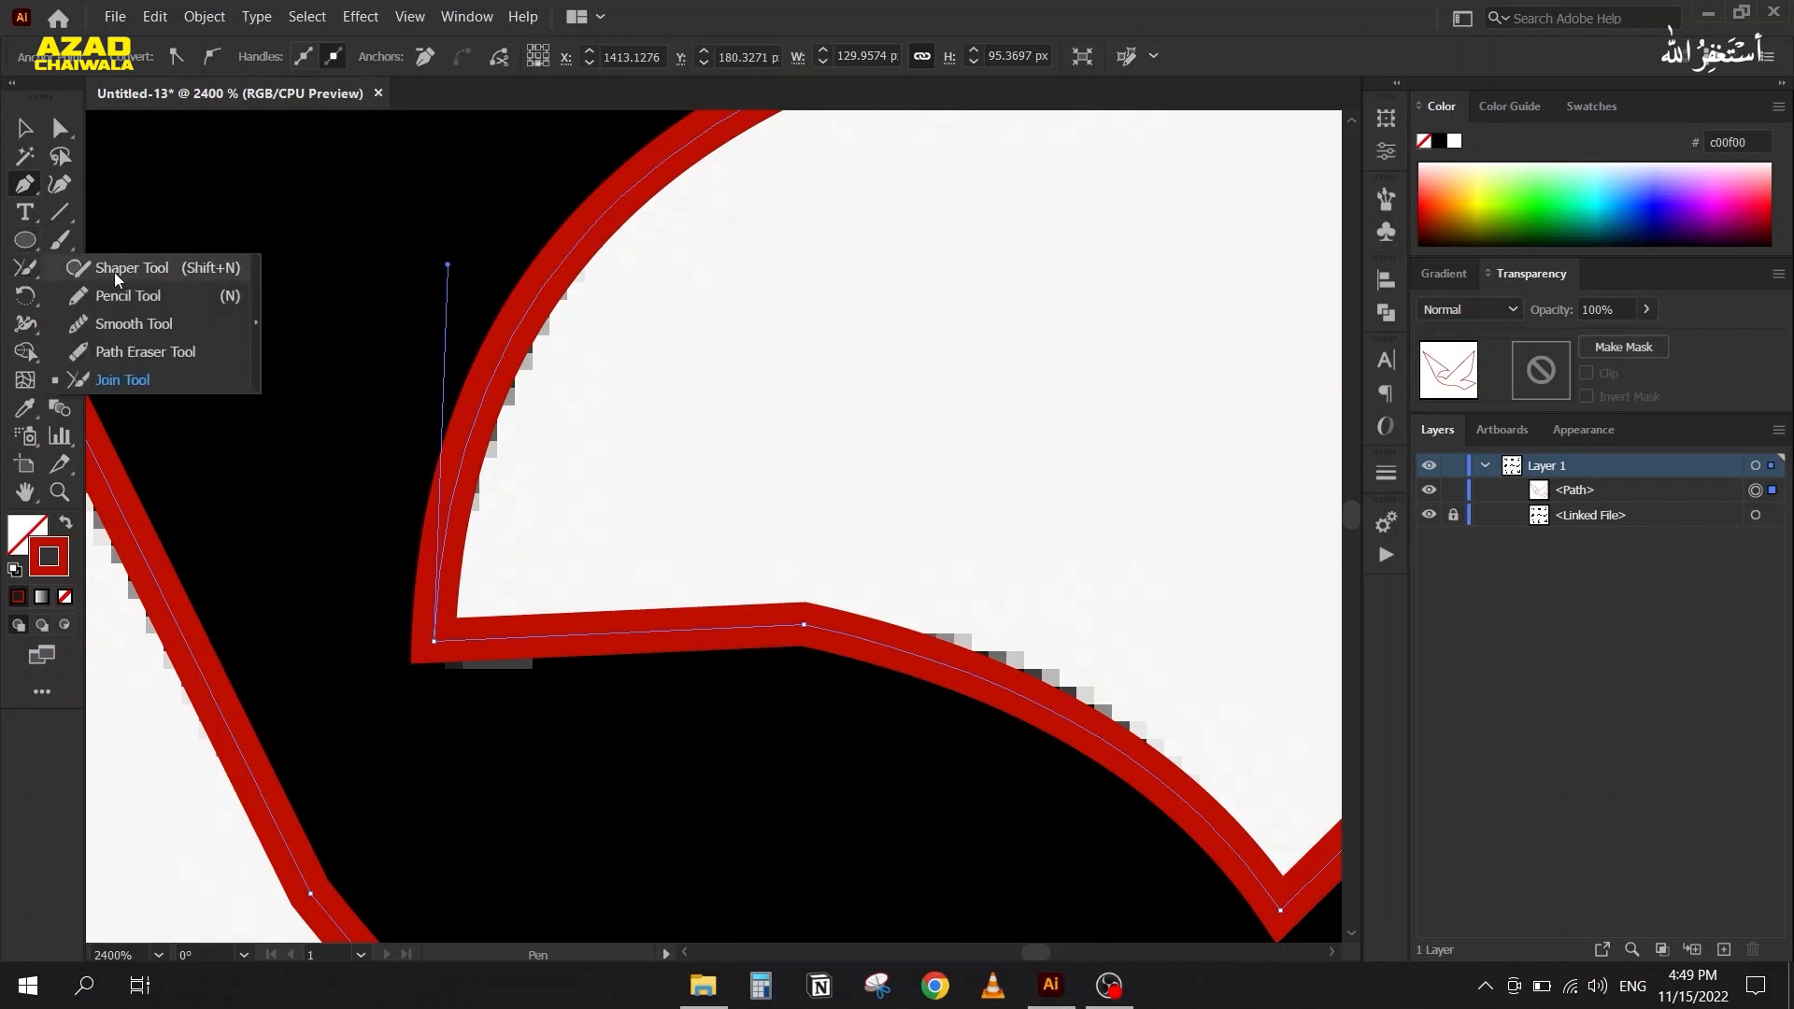
click(148, 323)
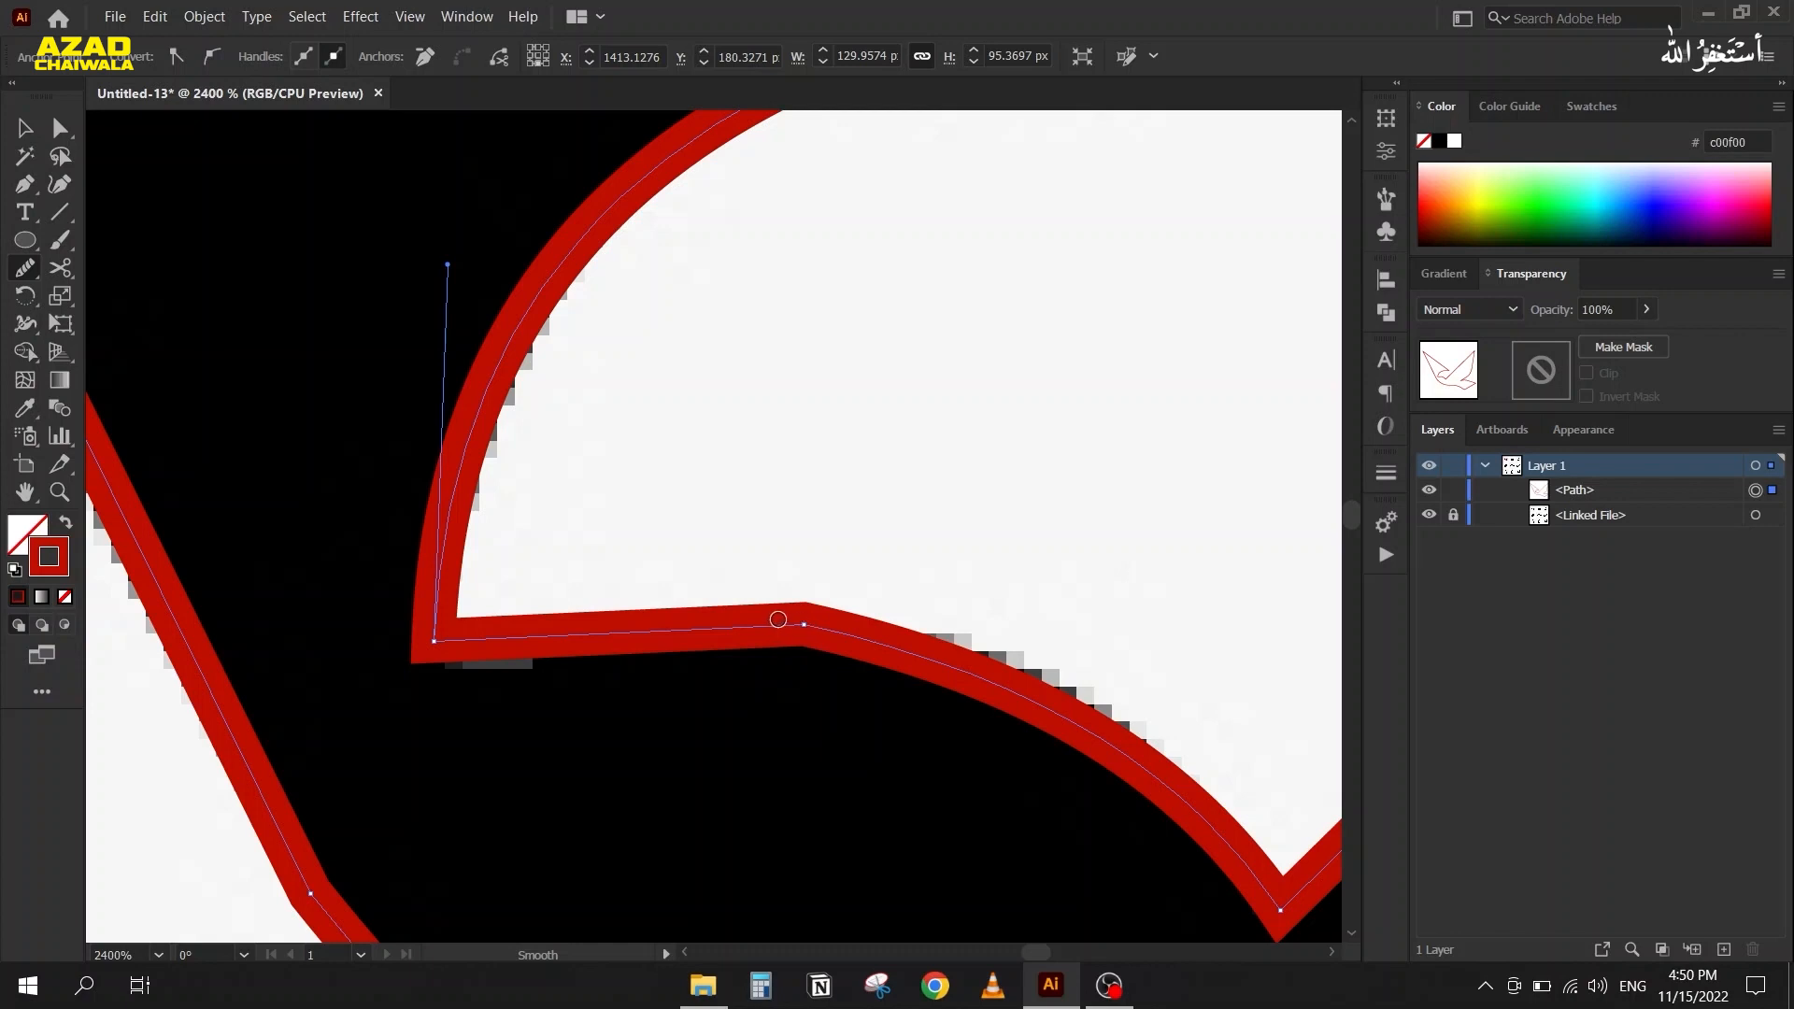
mouse_move(776, 621)
mouse_down()
mouse_move(749, 629)
mouse_move(768, 633)
mouse_up()
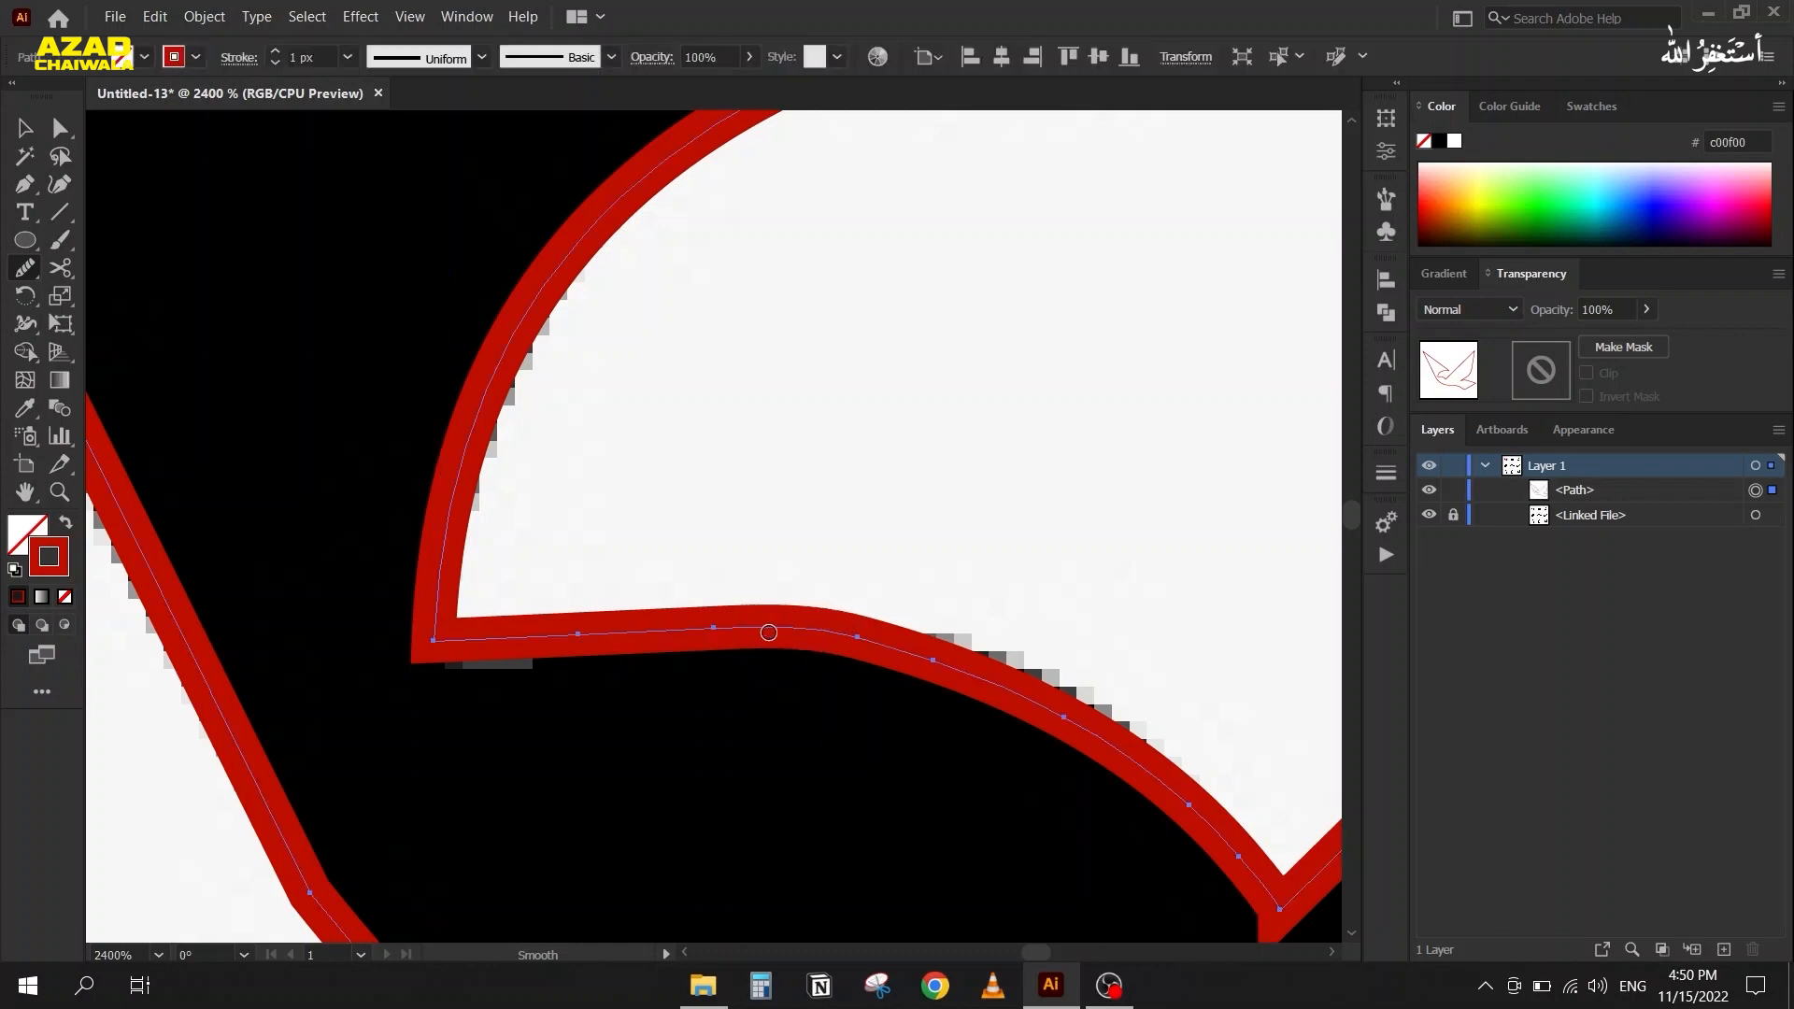
scroll(823, 608, down, 2)
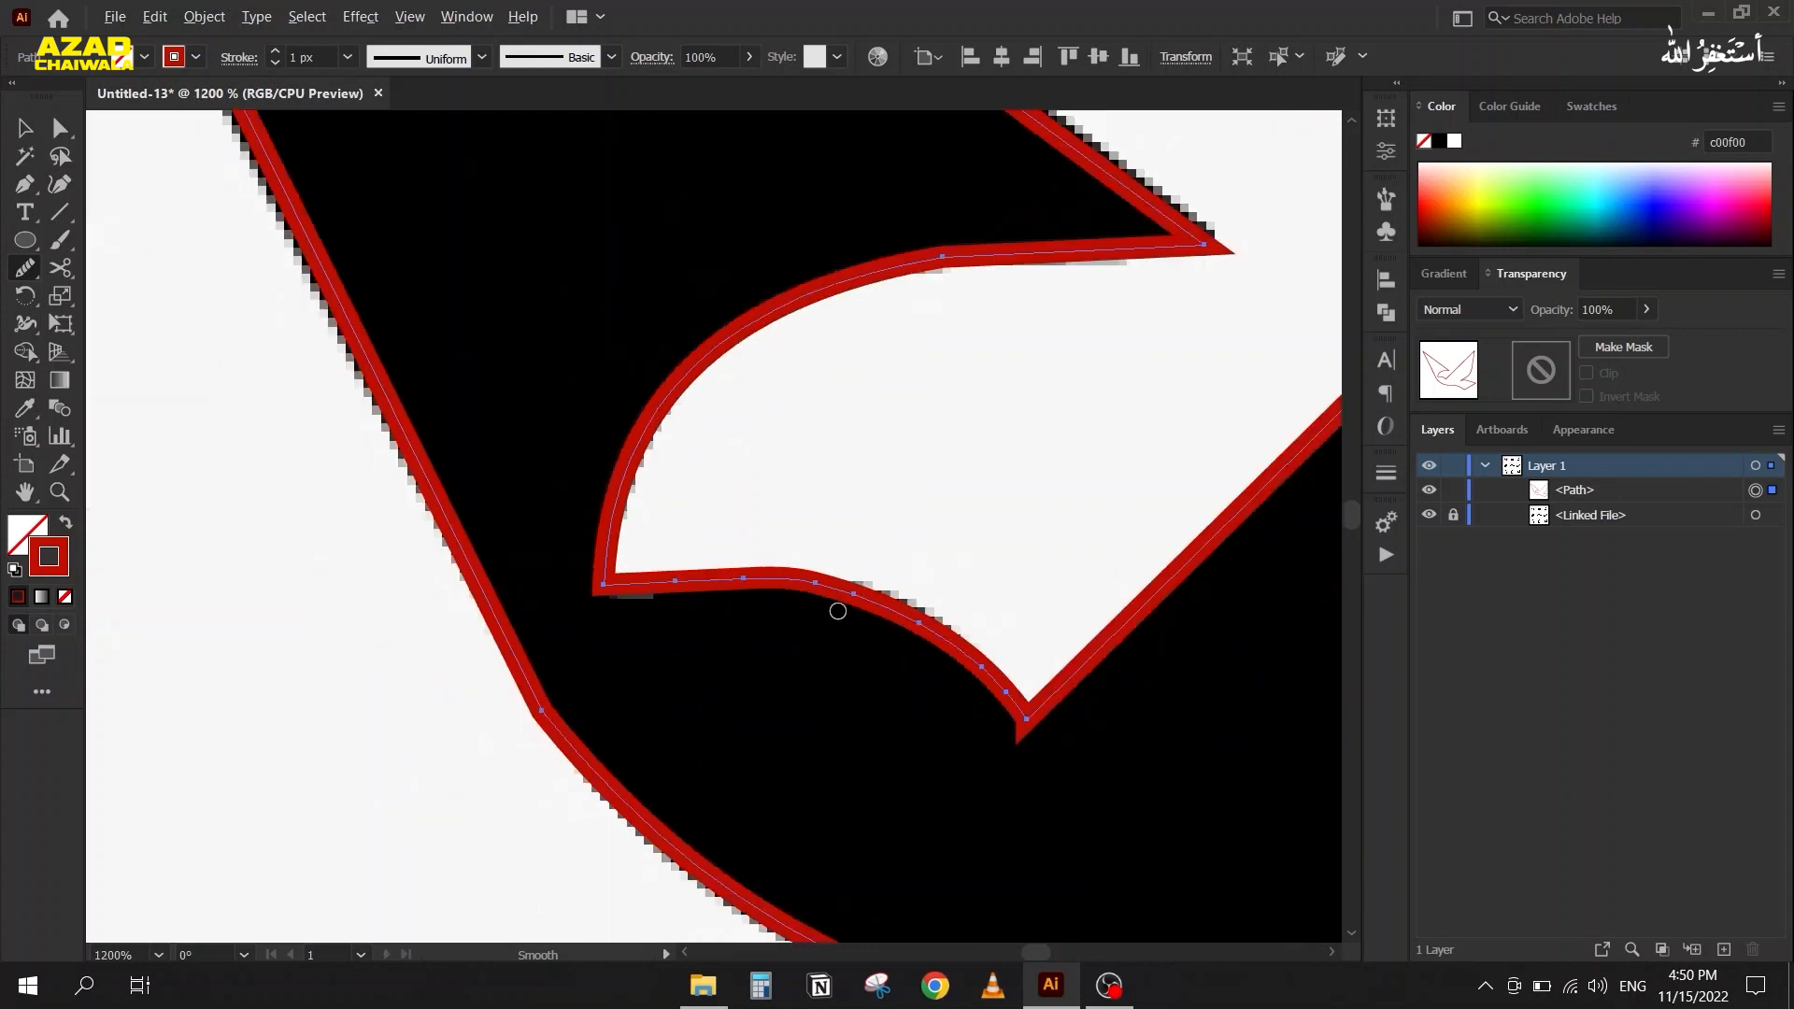
scroll(1031, 728, up, 5)
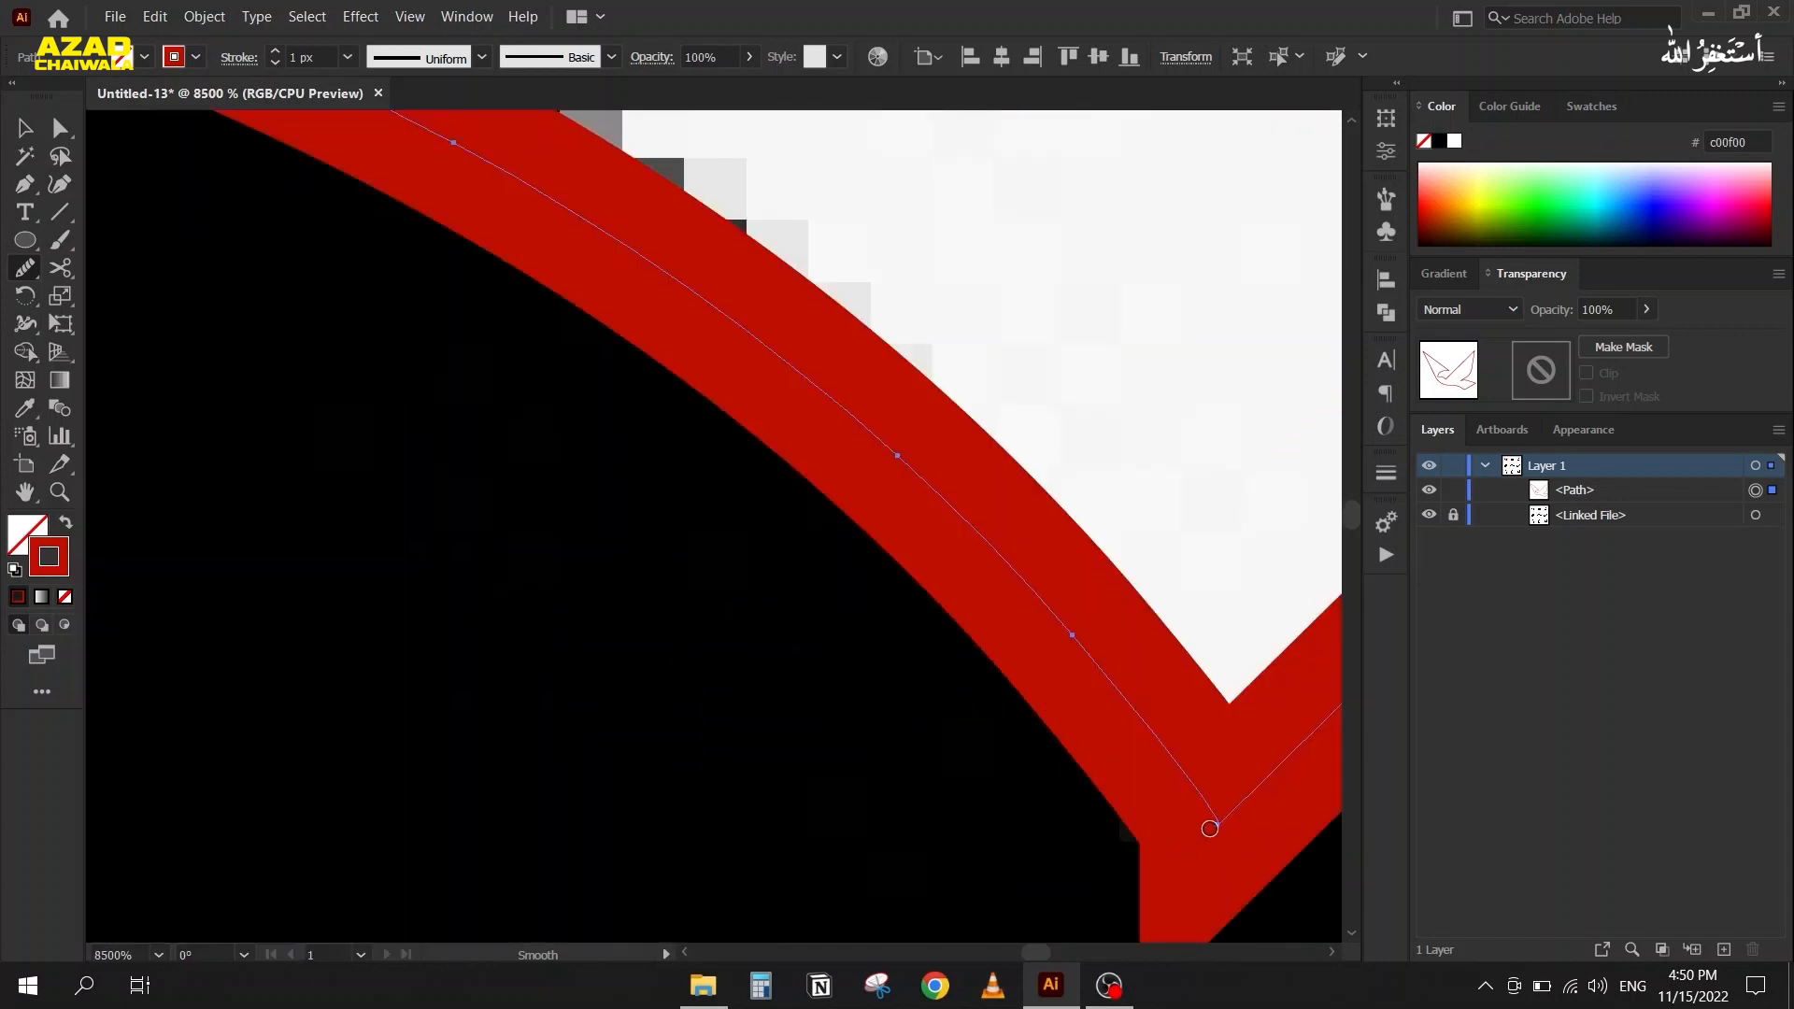
scroll(1209, 806, down, 3)
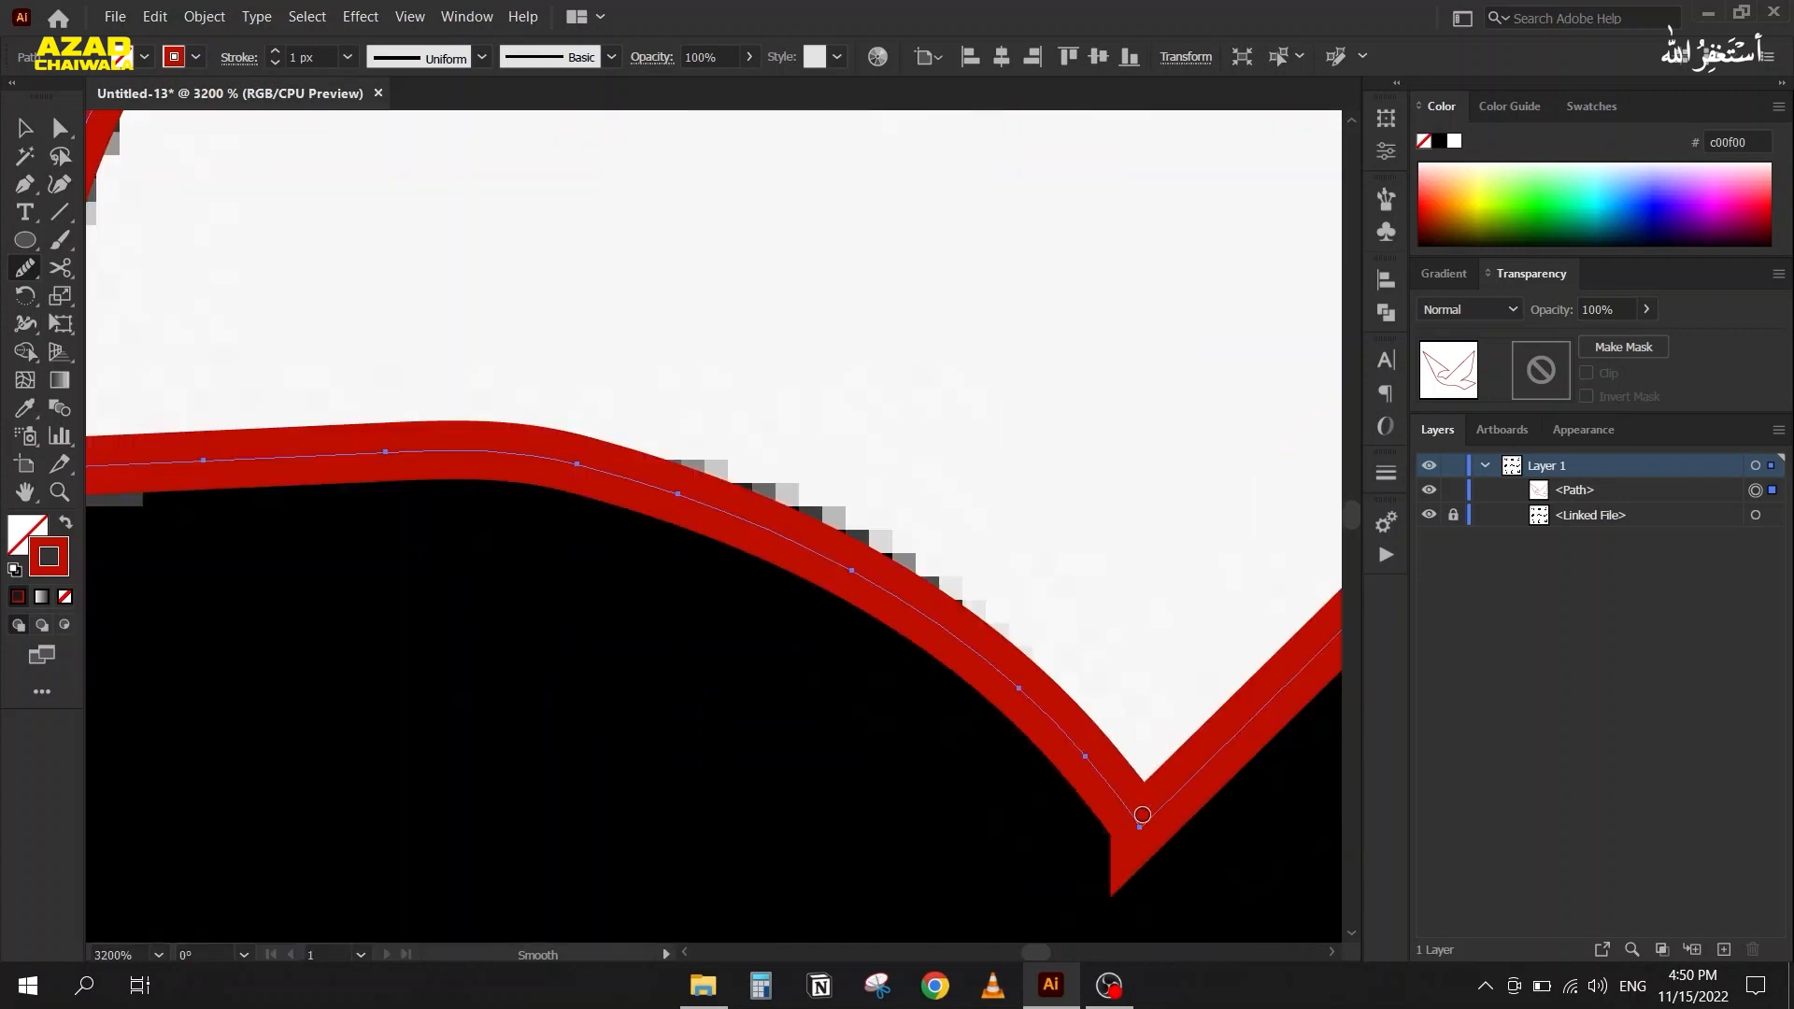
key(ctrl+z)
key(ctrl+z)
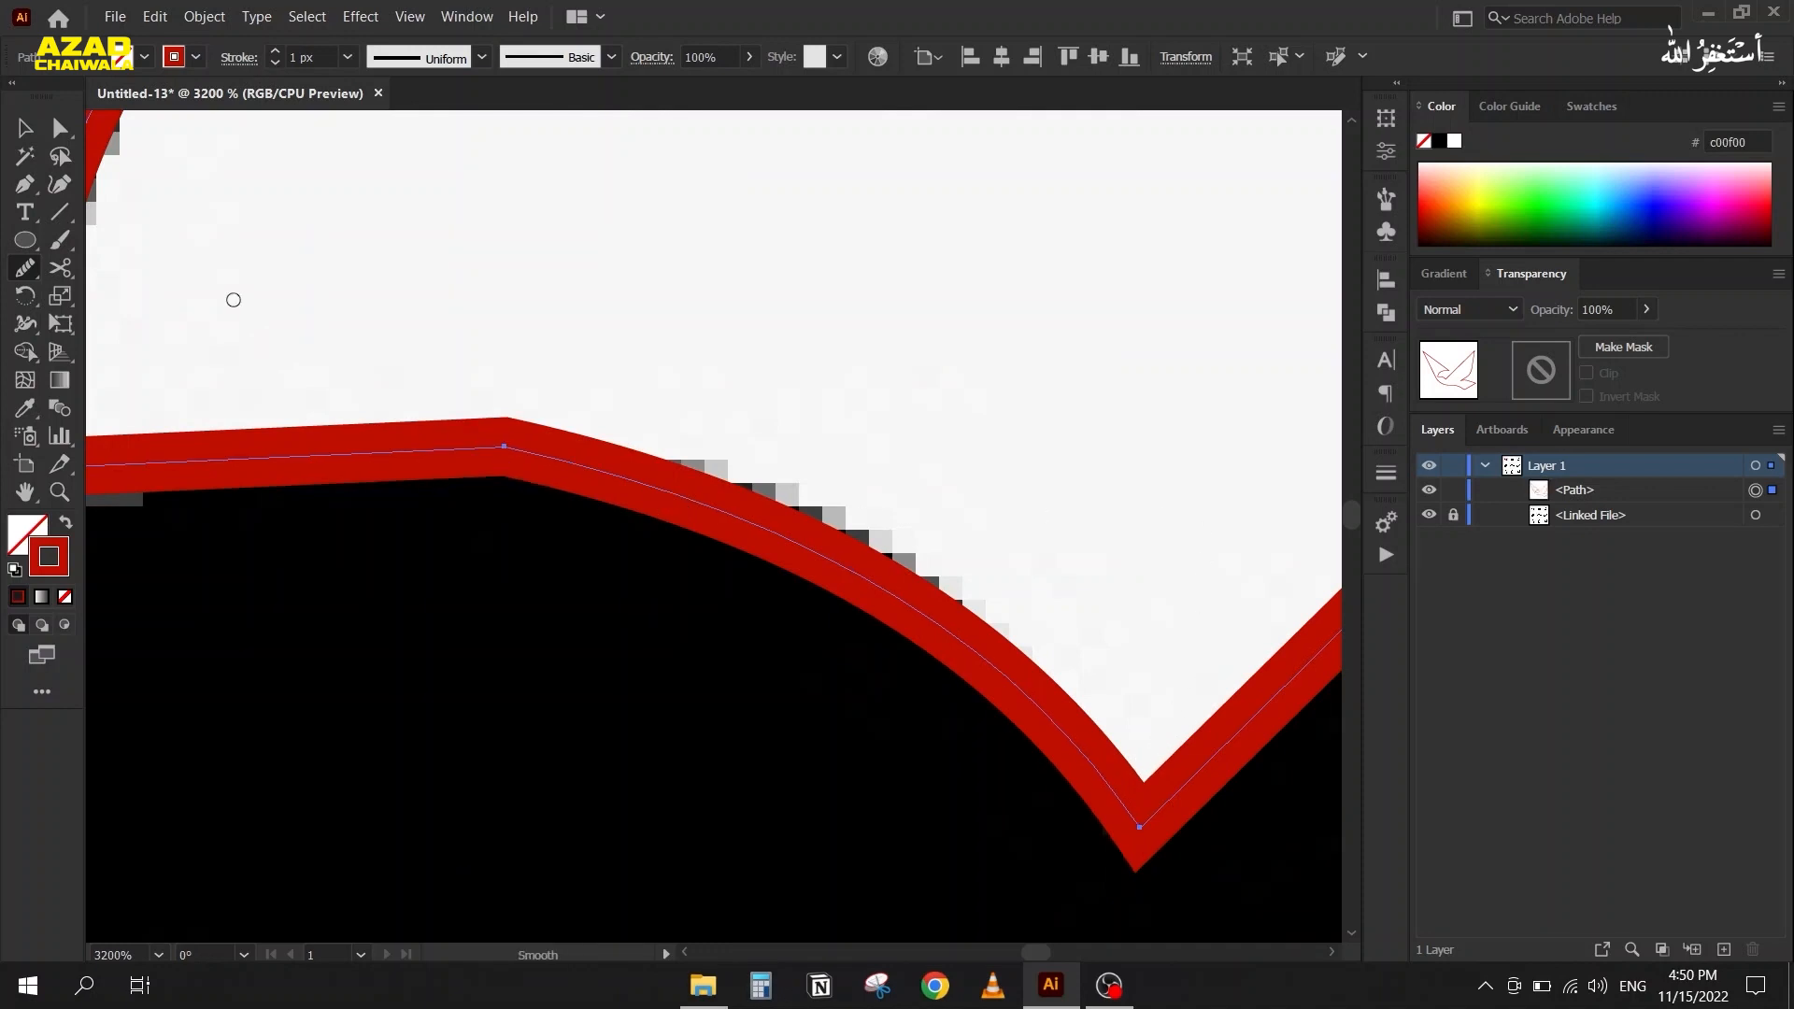
Try to round the head's top anchor with a live corner radius of about 14.6 px, and undo the rounding
click(60, 128)
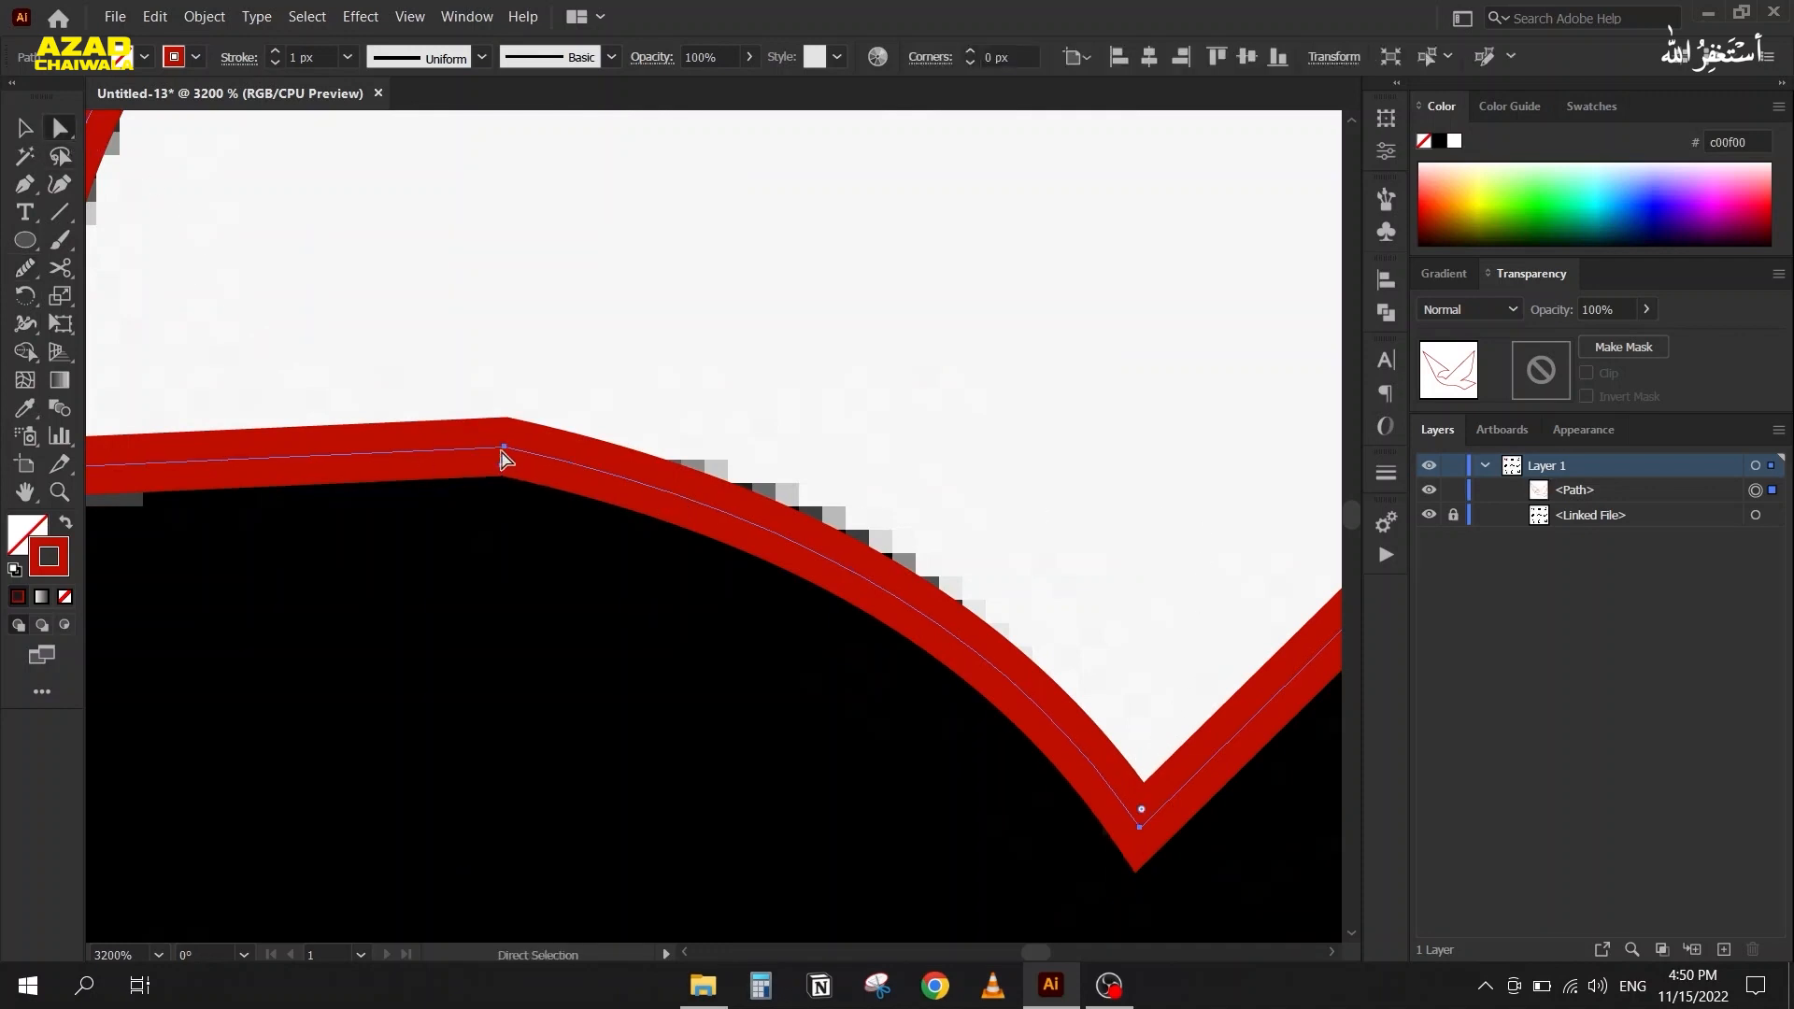
click(502, 449)
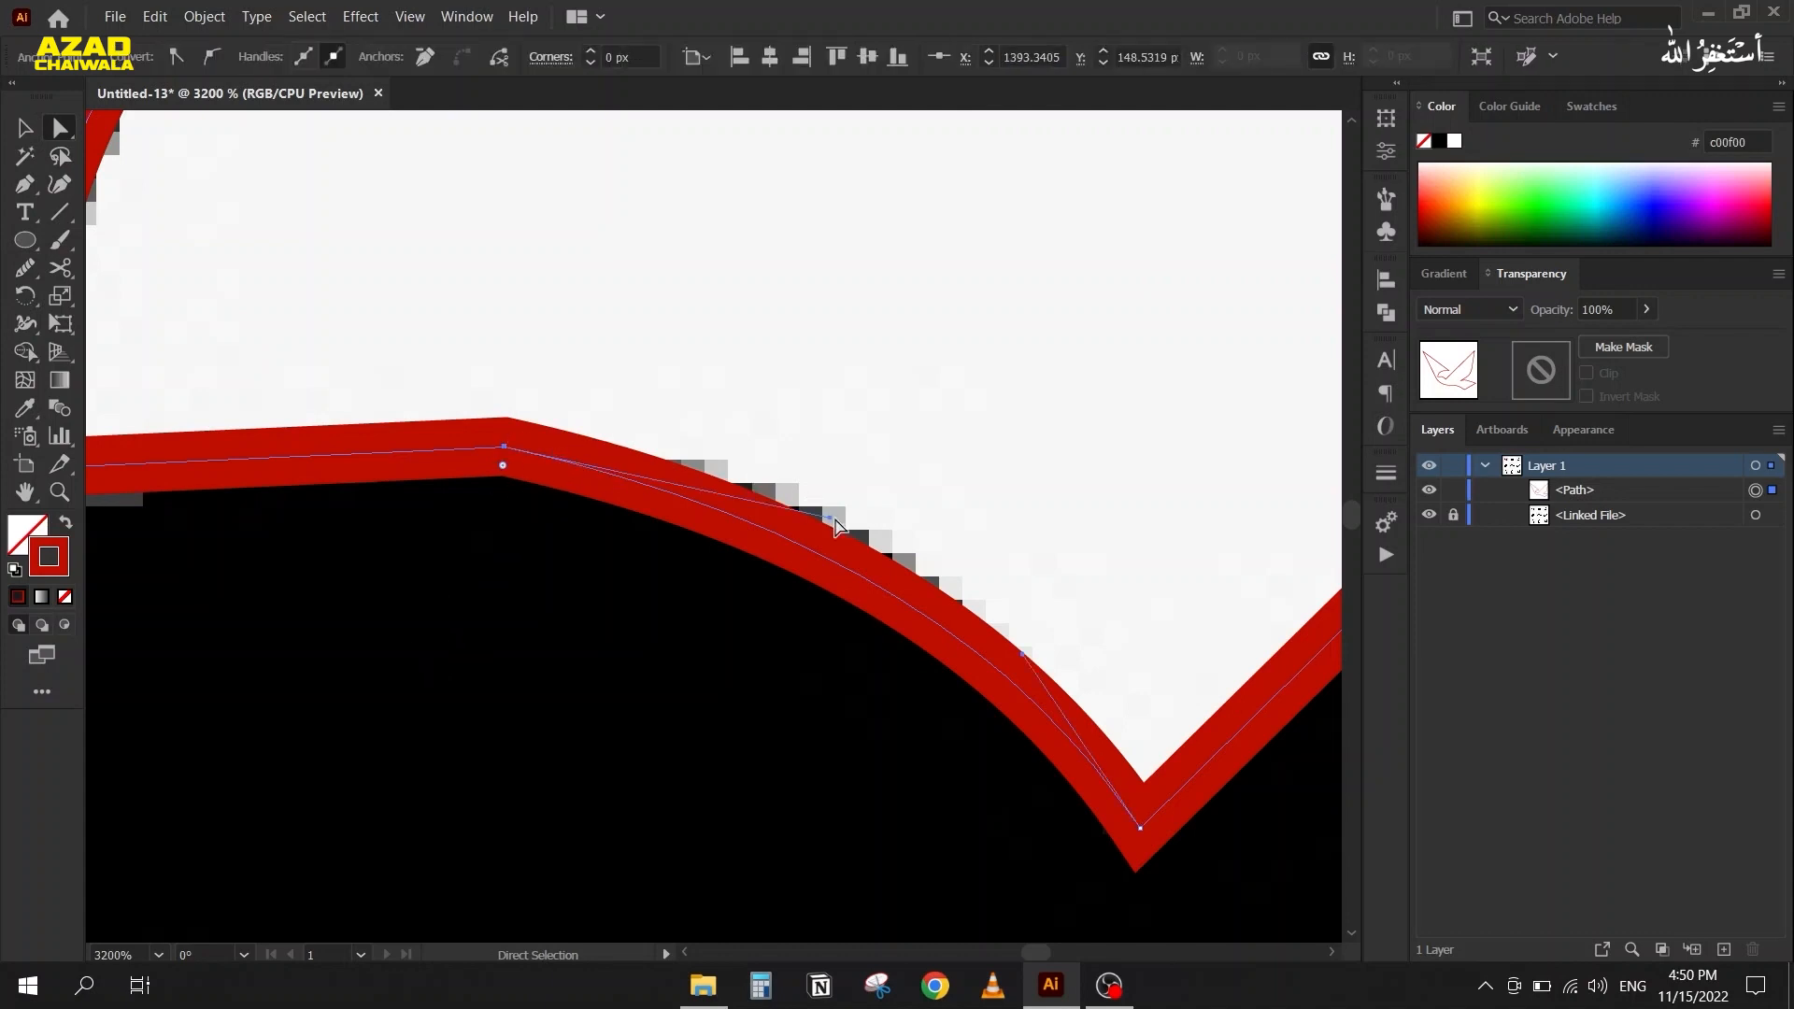
drag(396, 533, 649, 536)
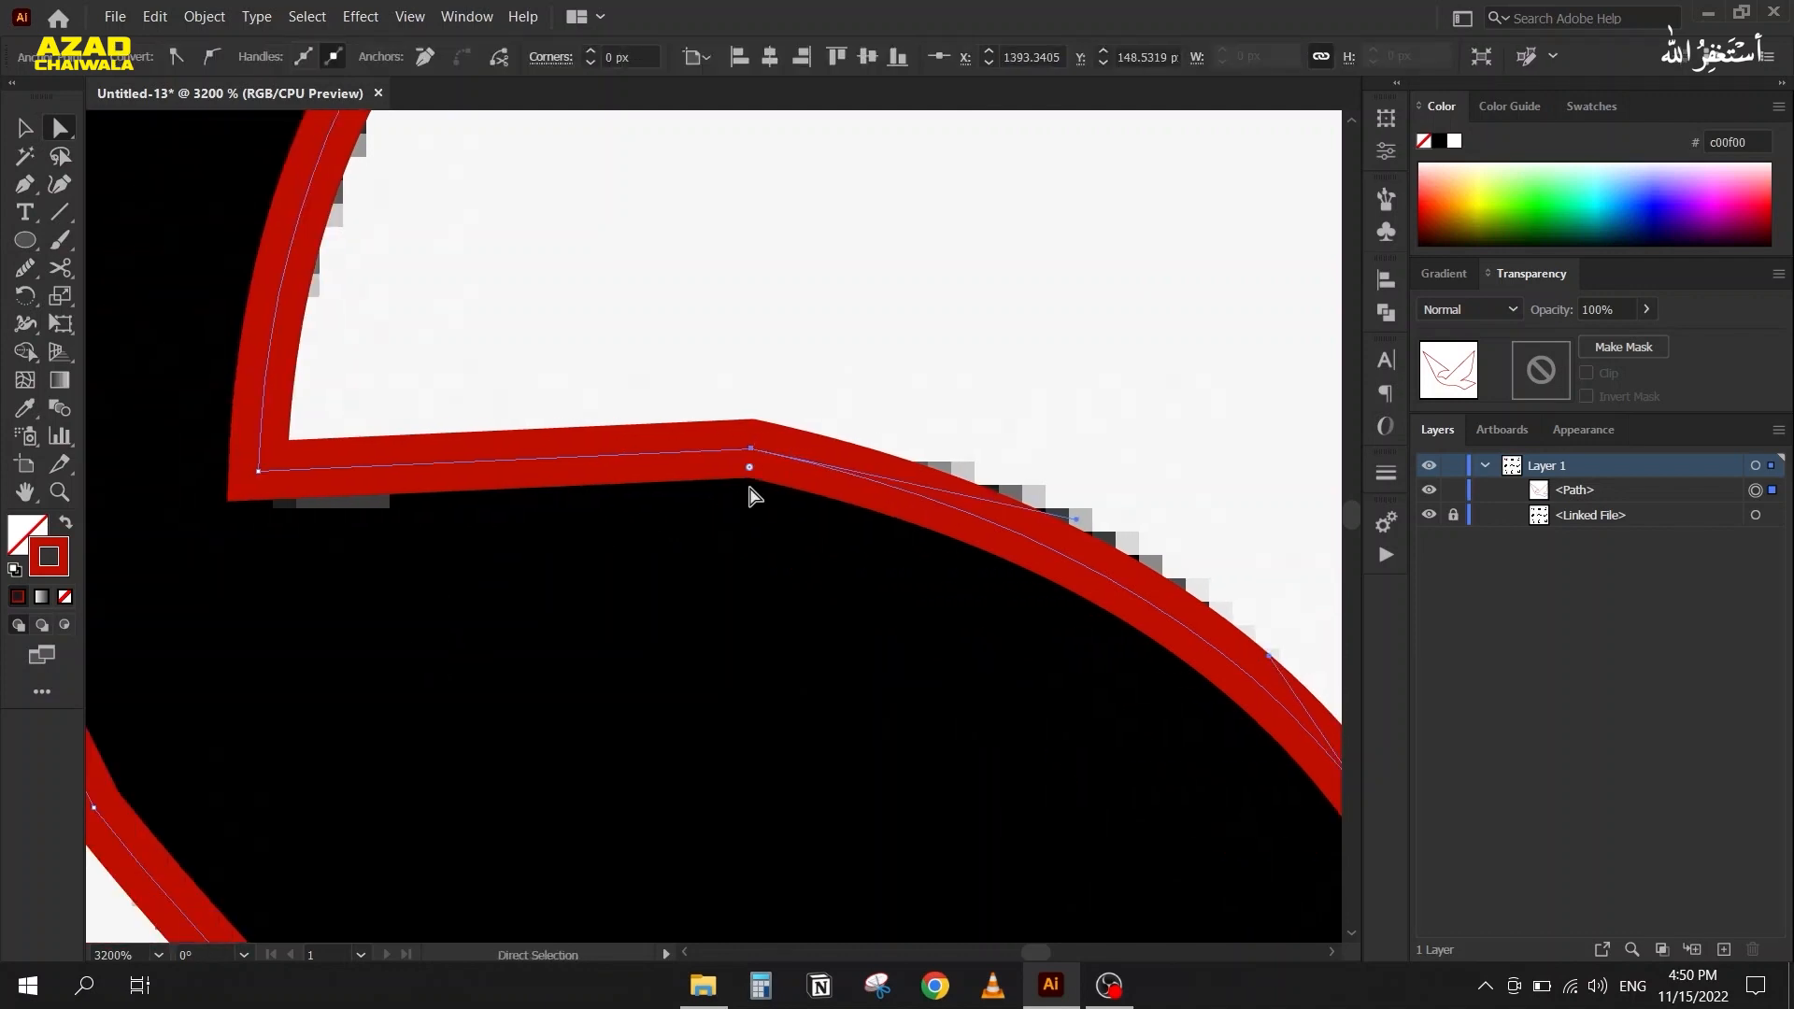
drag(749, 468, 720, 928)
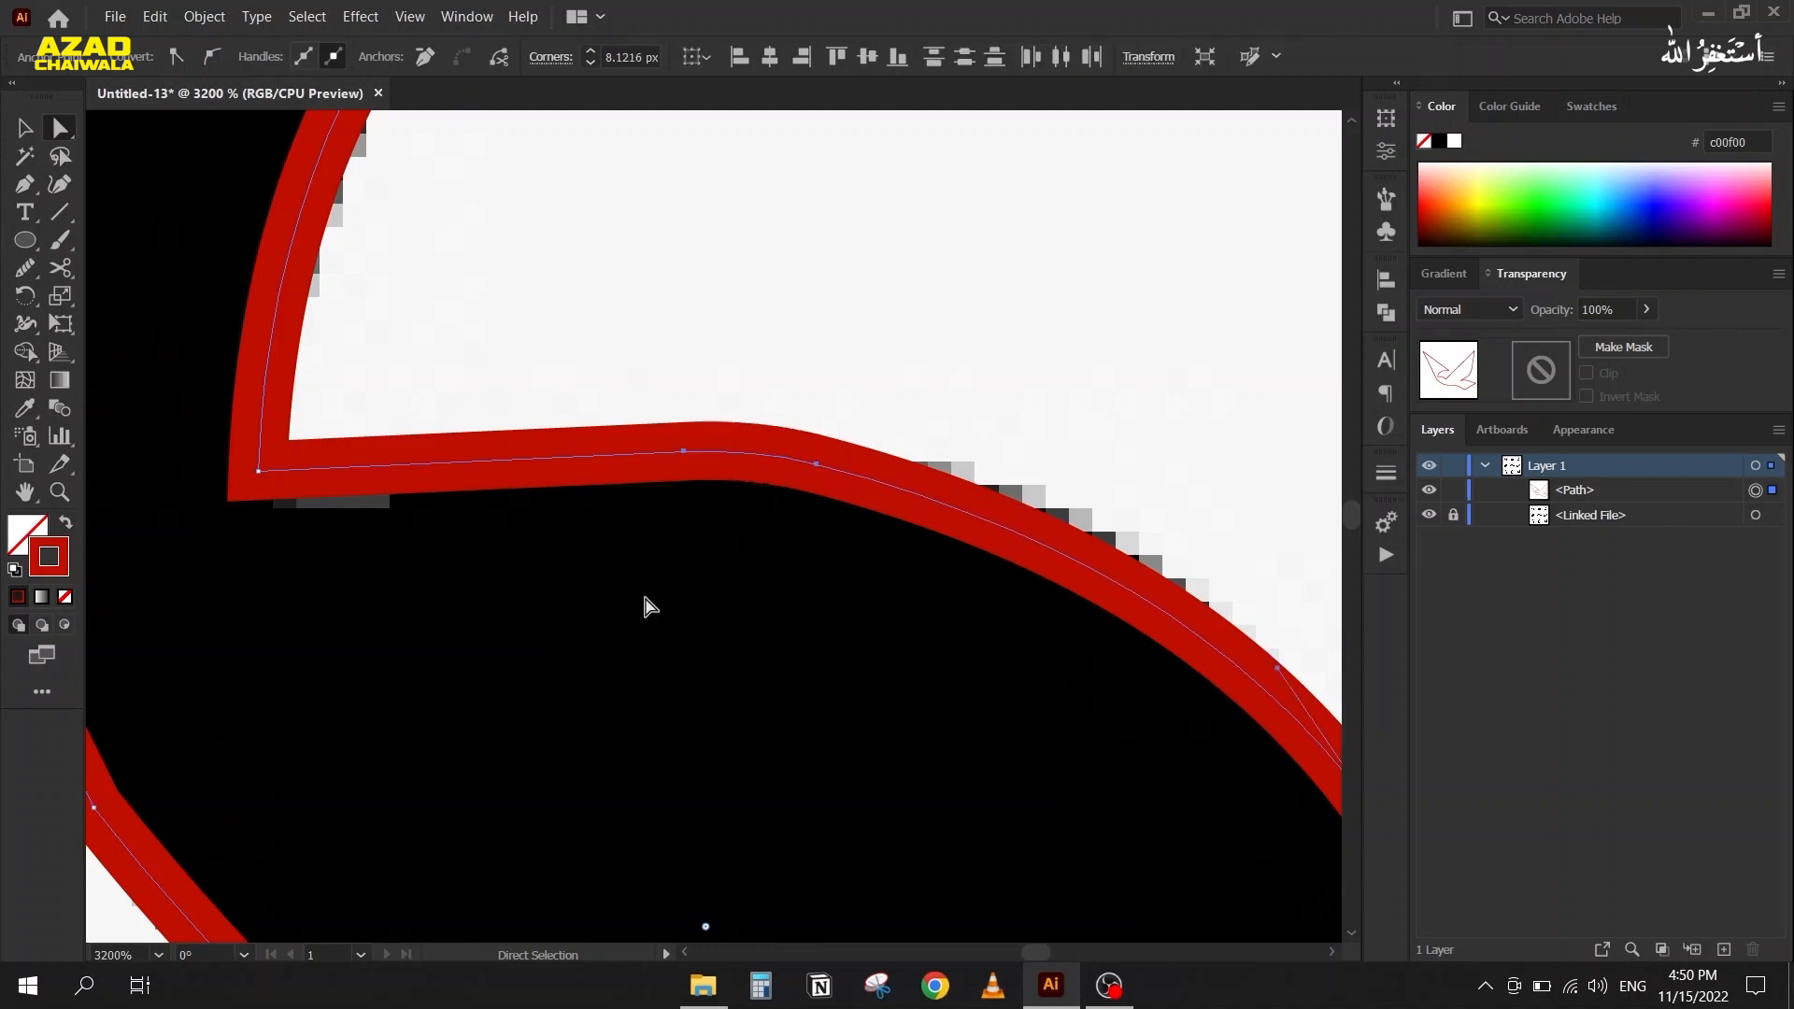
scroll(669, 496, down, 3)
drag(697, 651, 678, 793)
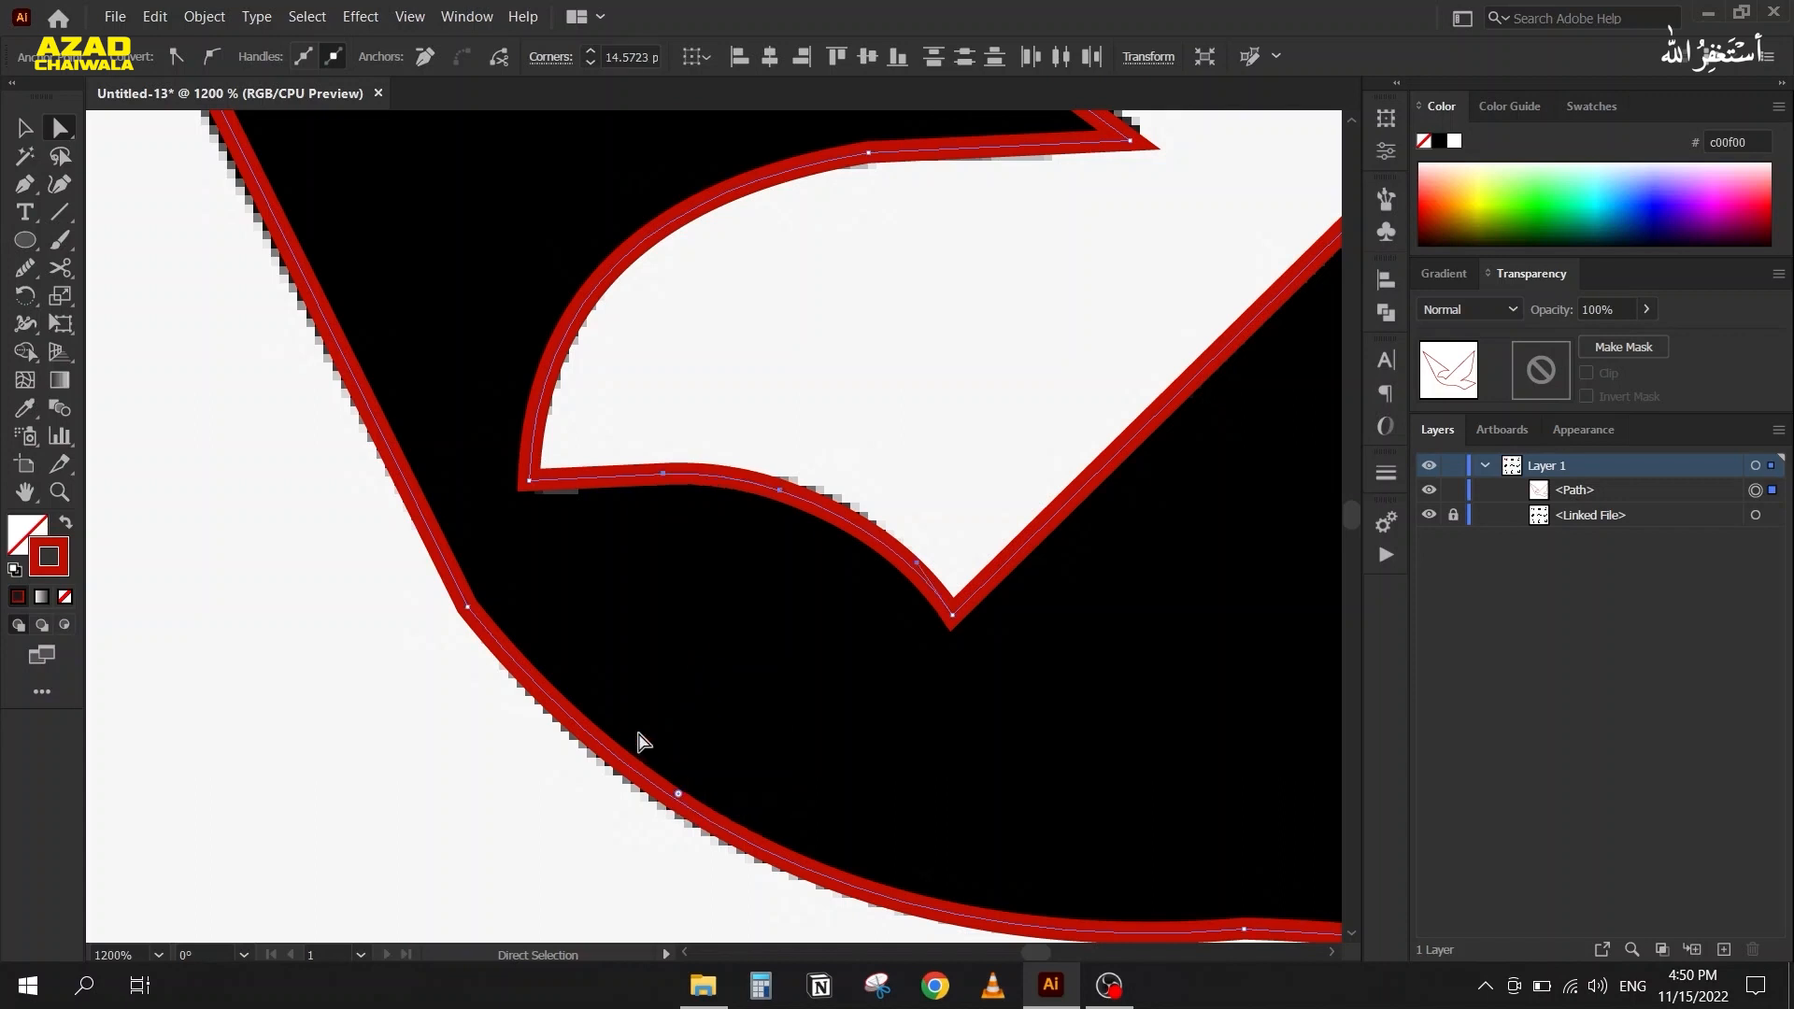
key(ctrl+z)
key(ctrl+z)
Convert the head's top anchor to a smooth point and shorten its handle on the neck side to follow the reference
scroll(722, 479, up, 5)
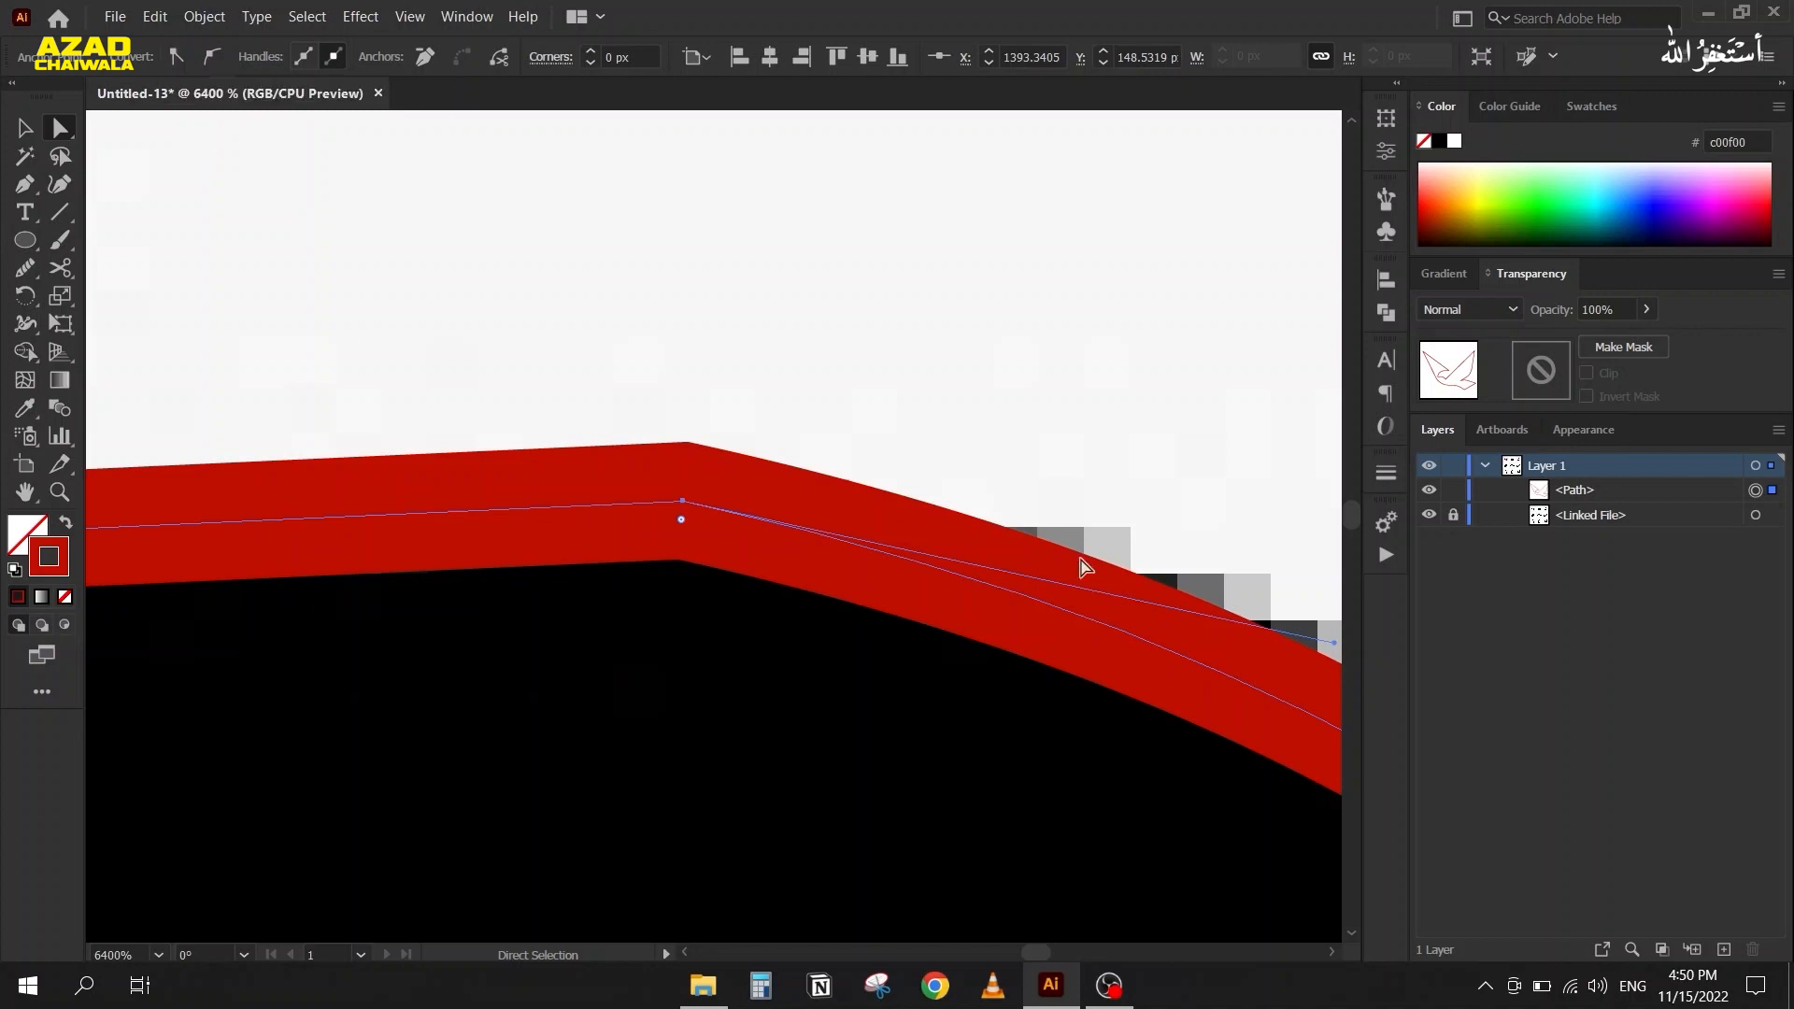
click(220, 65)
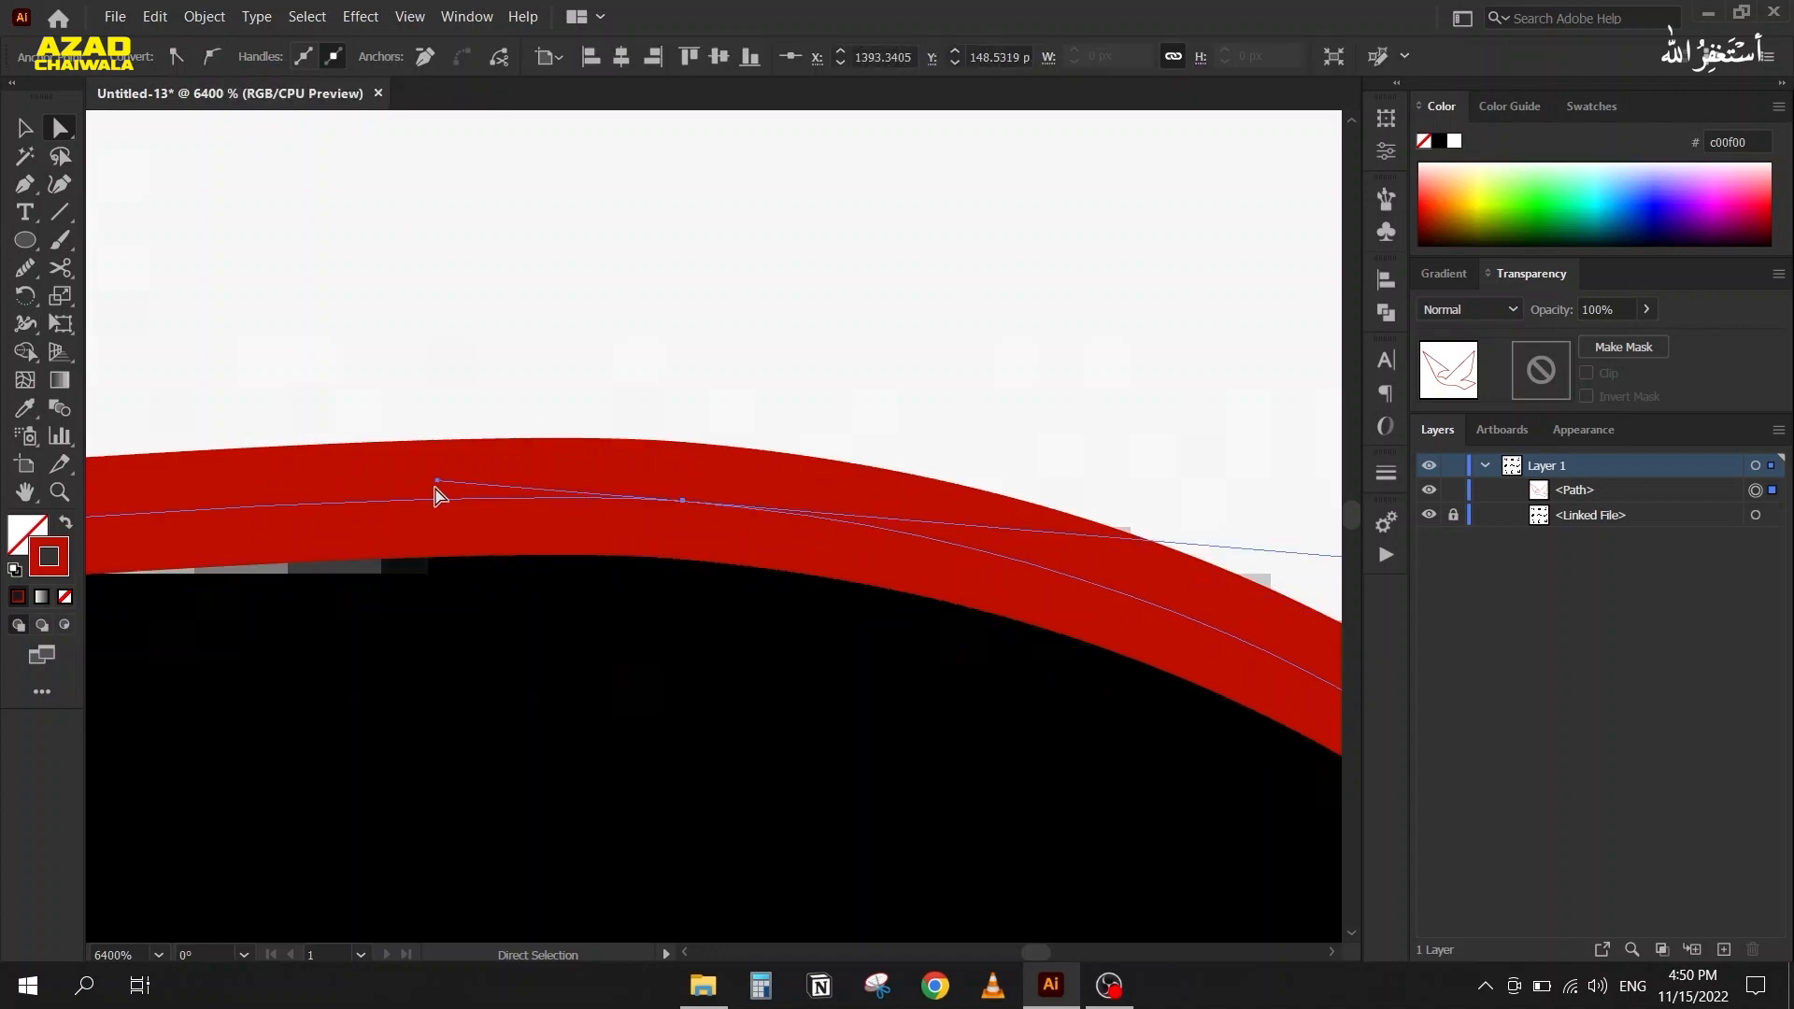
scroll(436, 496, down, 2)
scroll(440, 492, up, 1)
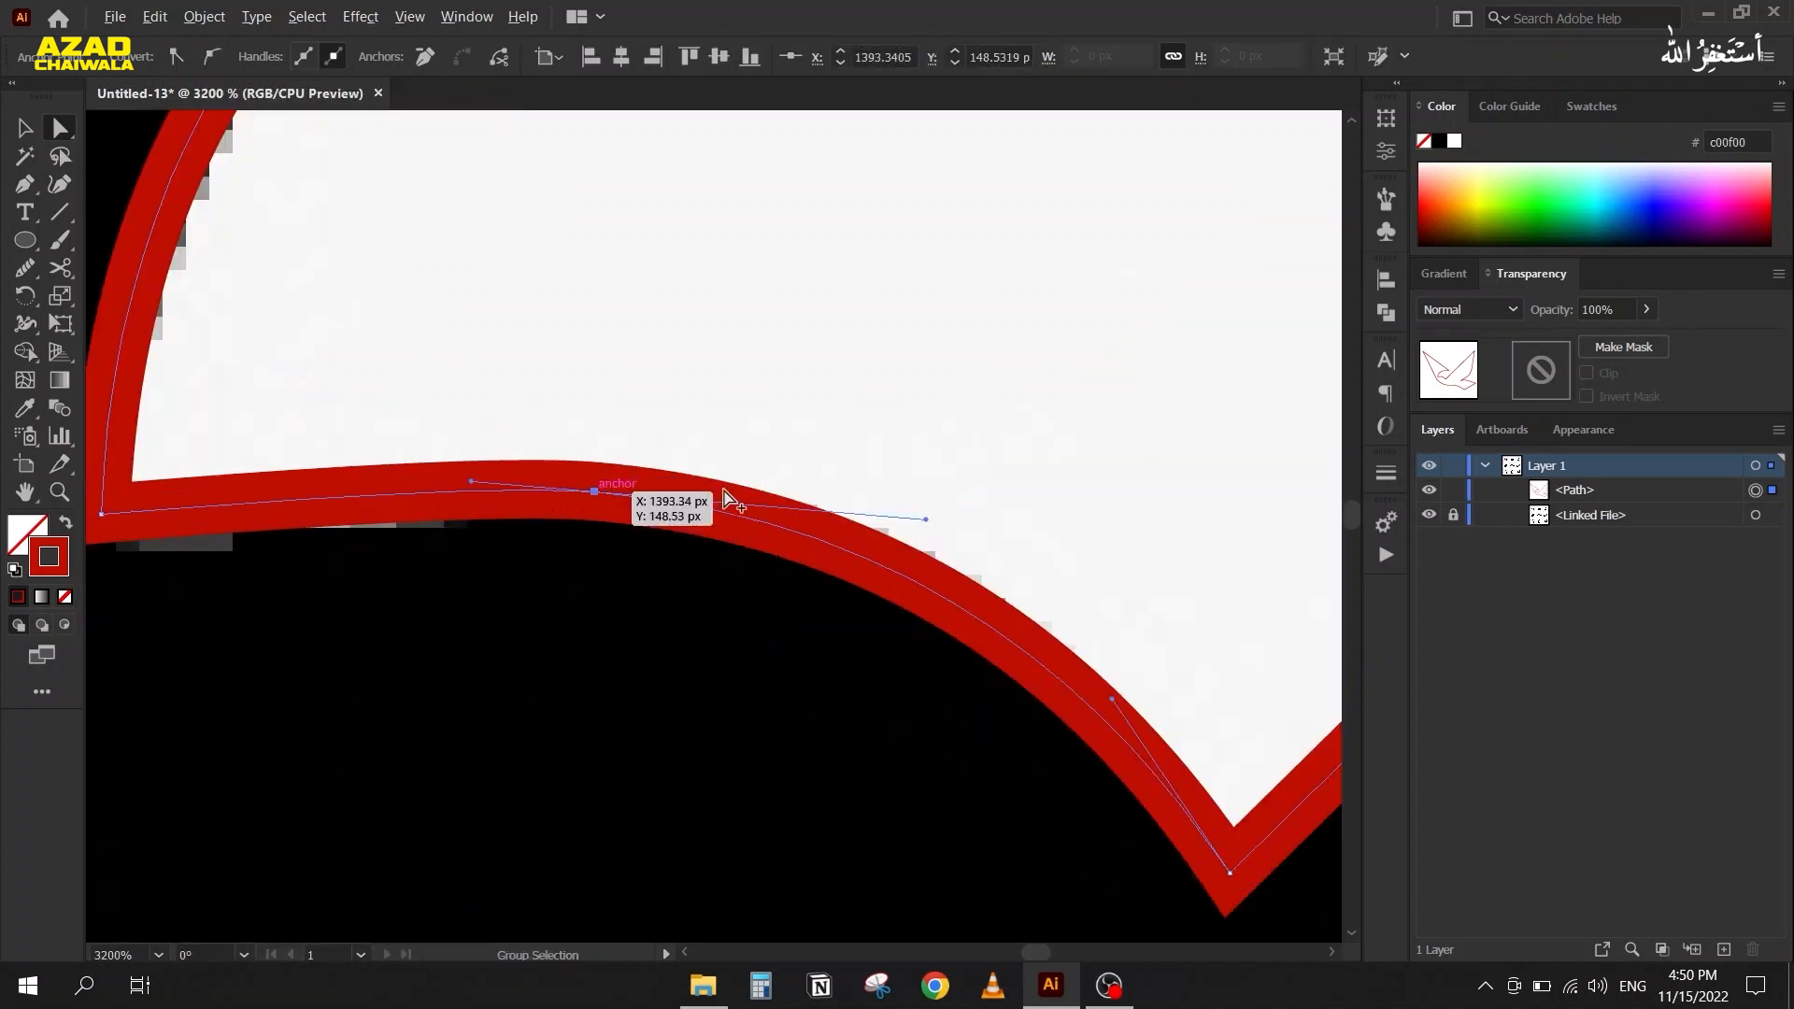
drag(926, 519, 881, 520)
scroll(616, 470, down, 3)
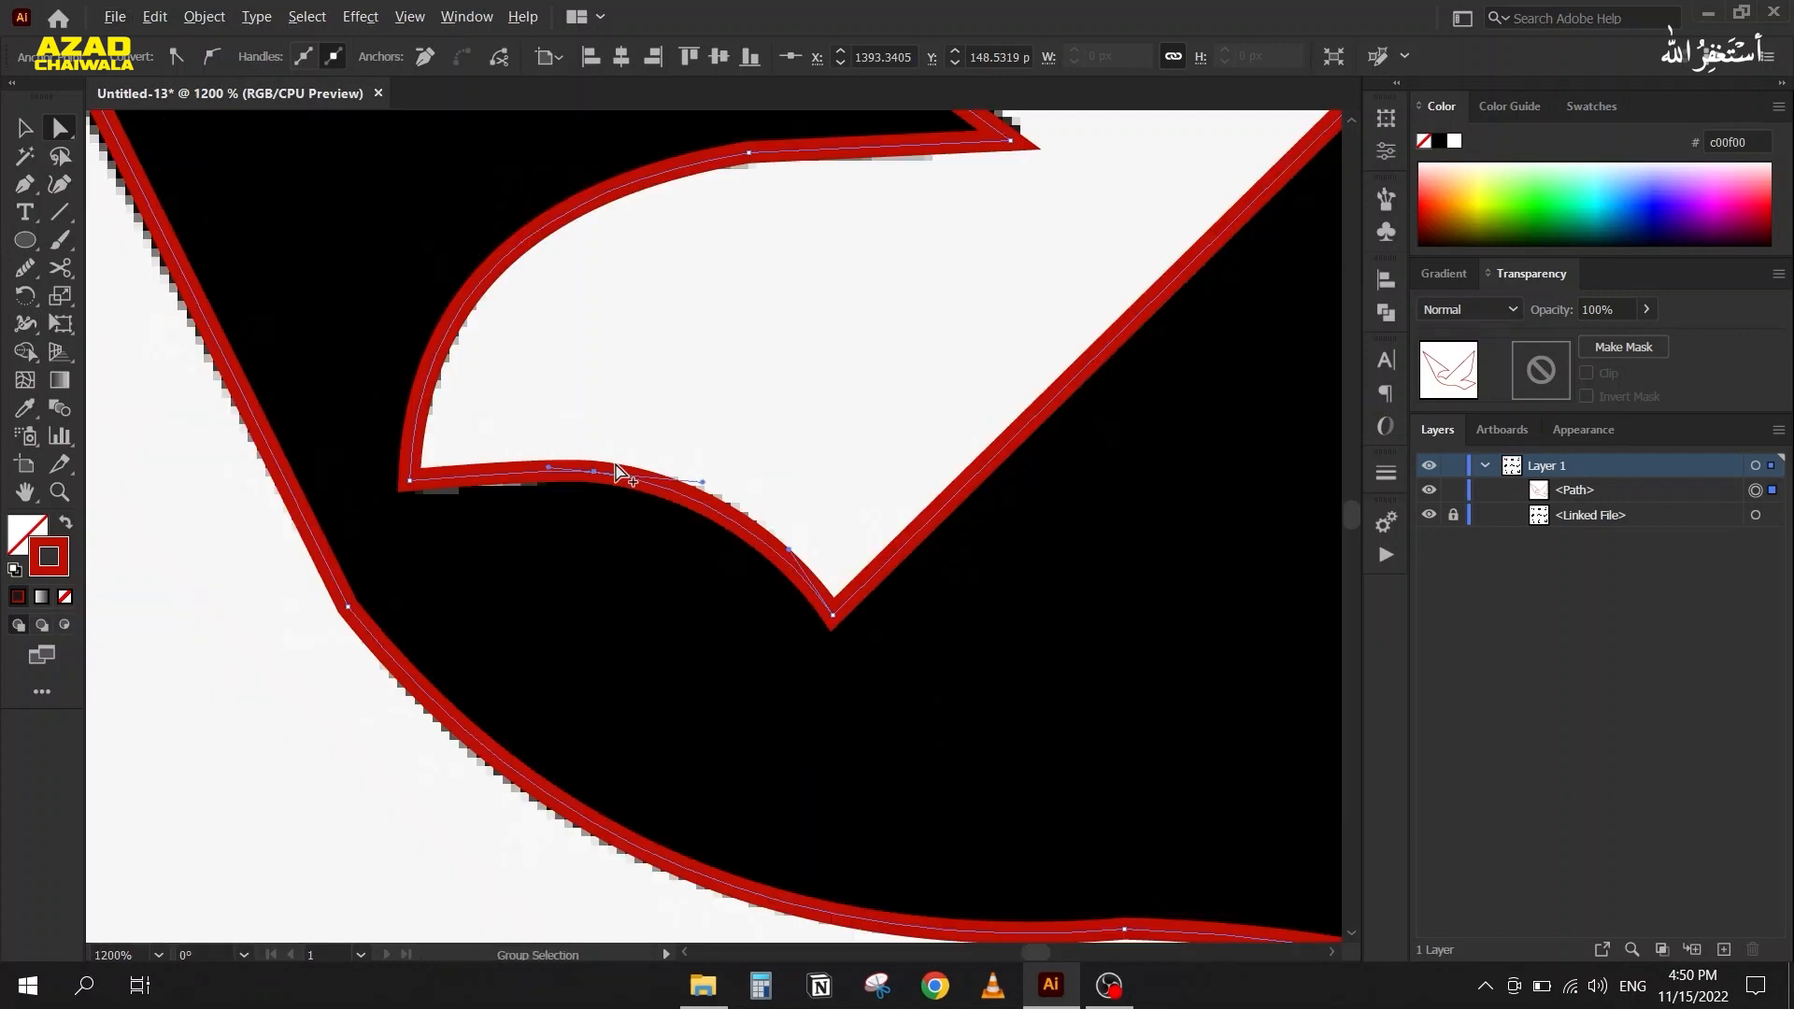
Convert the anchor on the left wing's inner edge at X 1400.4, Y 134 px to a smooth point
scroll(750, 140, up, 4)
drag(744, 238, 731, 348)
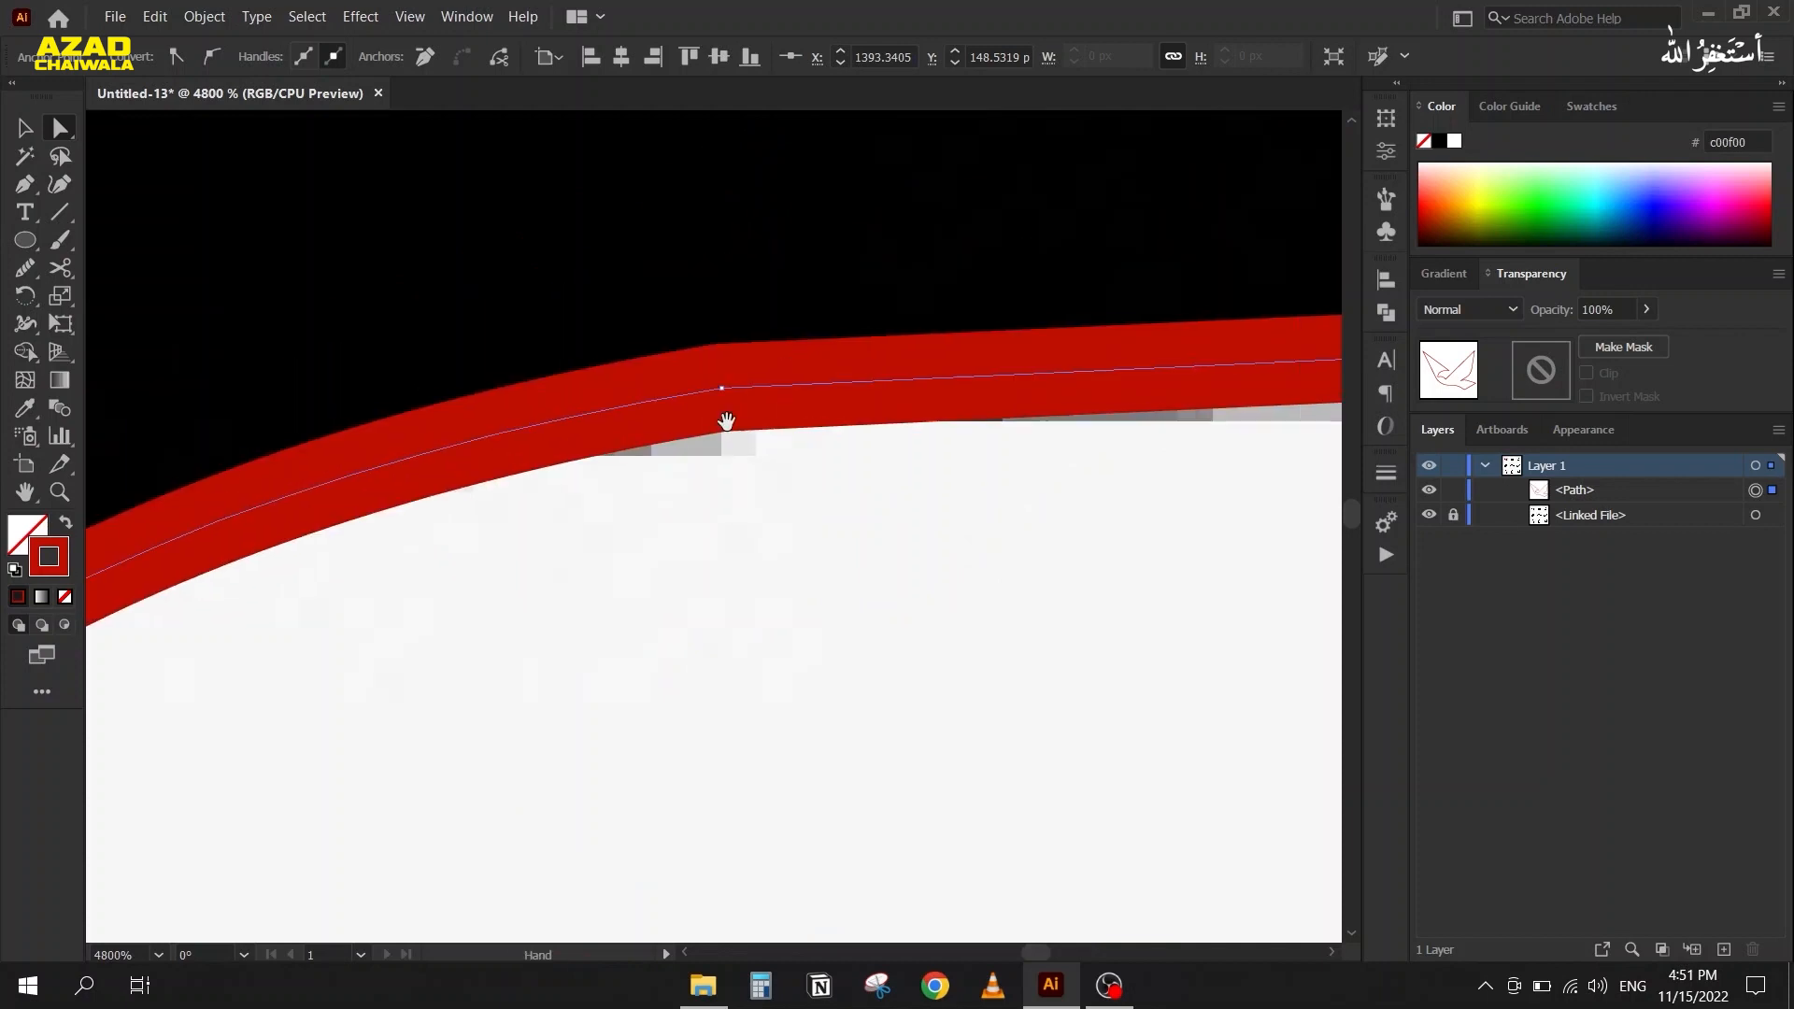
click(719, 386)
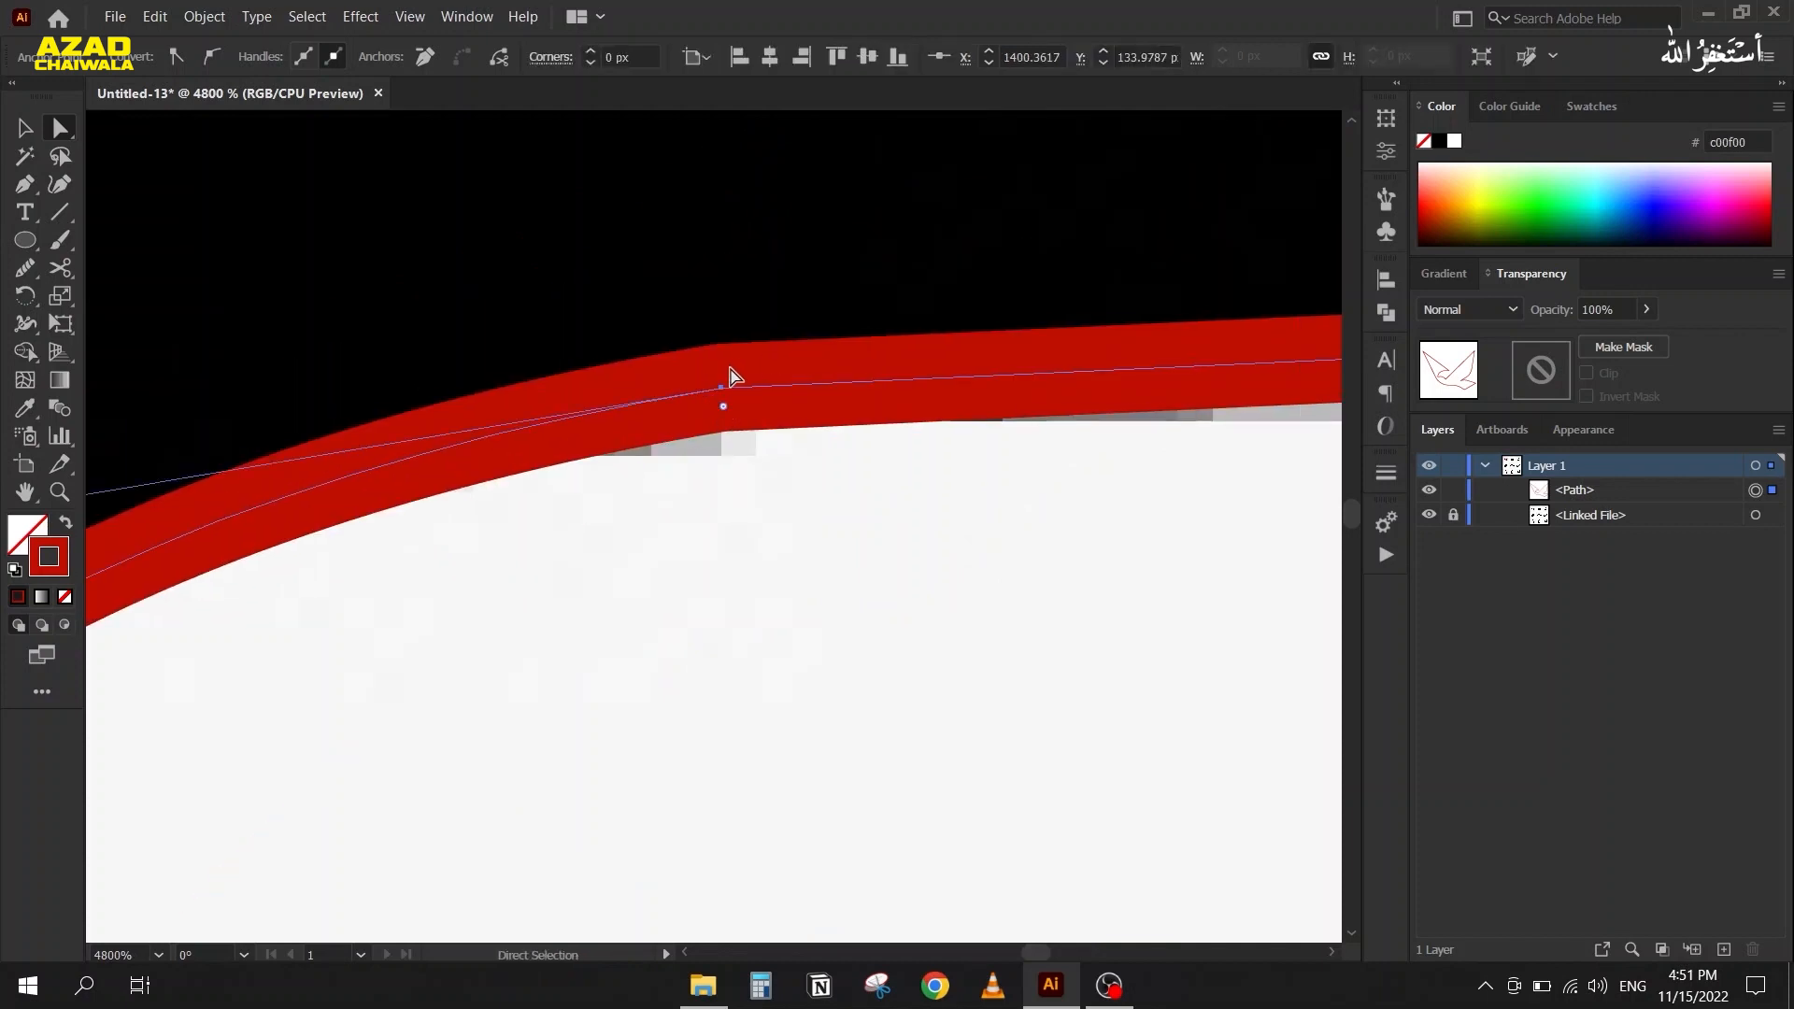
click(217, 57)
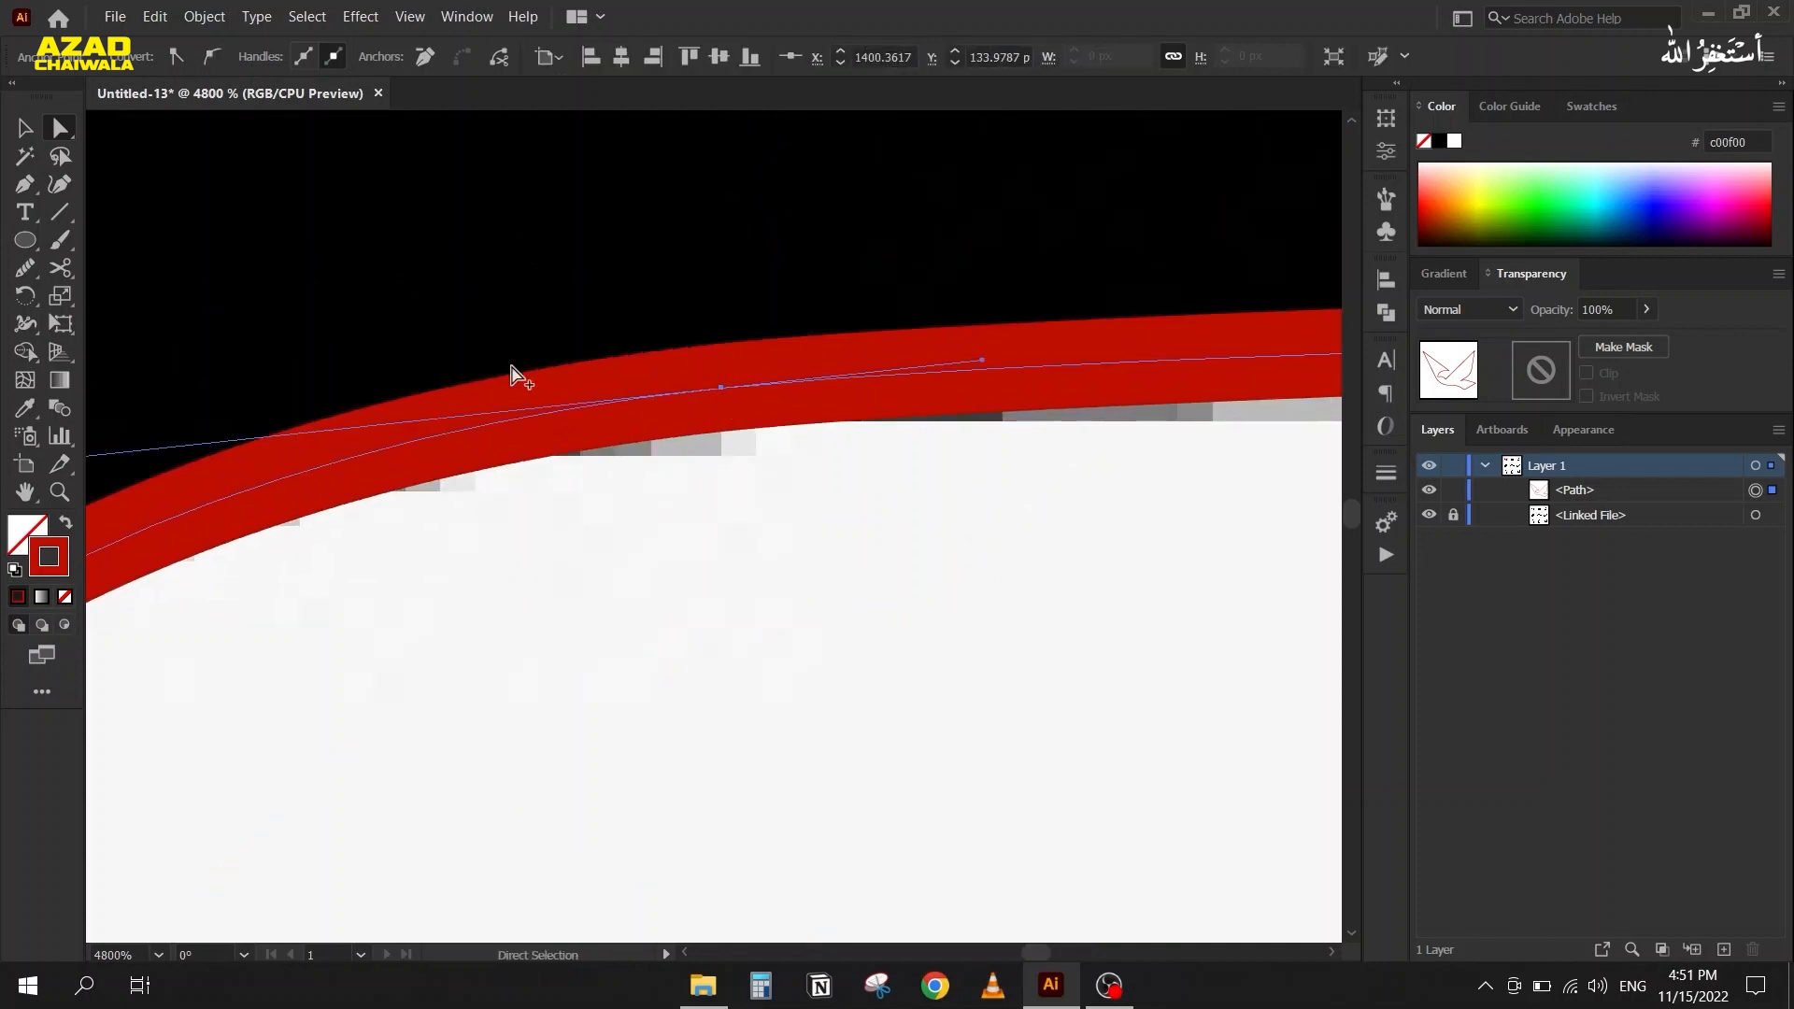
Convert the tail's upper anchor at X 1455.4, Y 157.5 px to a smooth point and pull the tail tip's handle inward
scroll(512, 374, down, 4)
scroll(512, 374, down, 1)
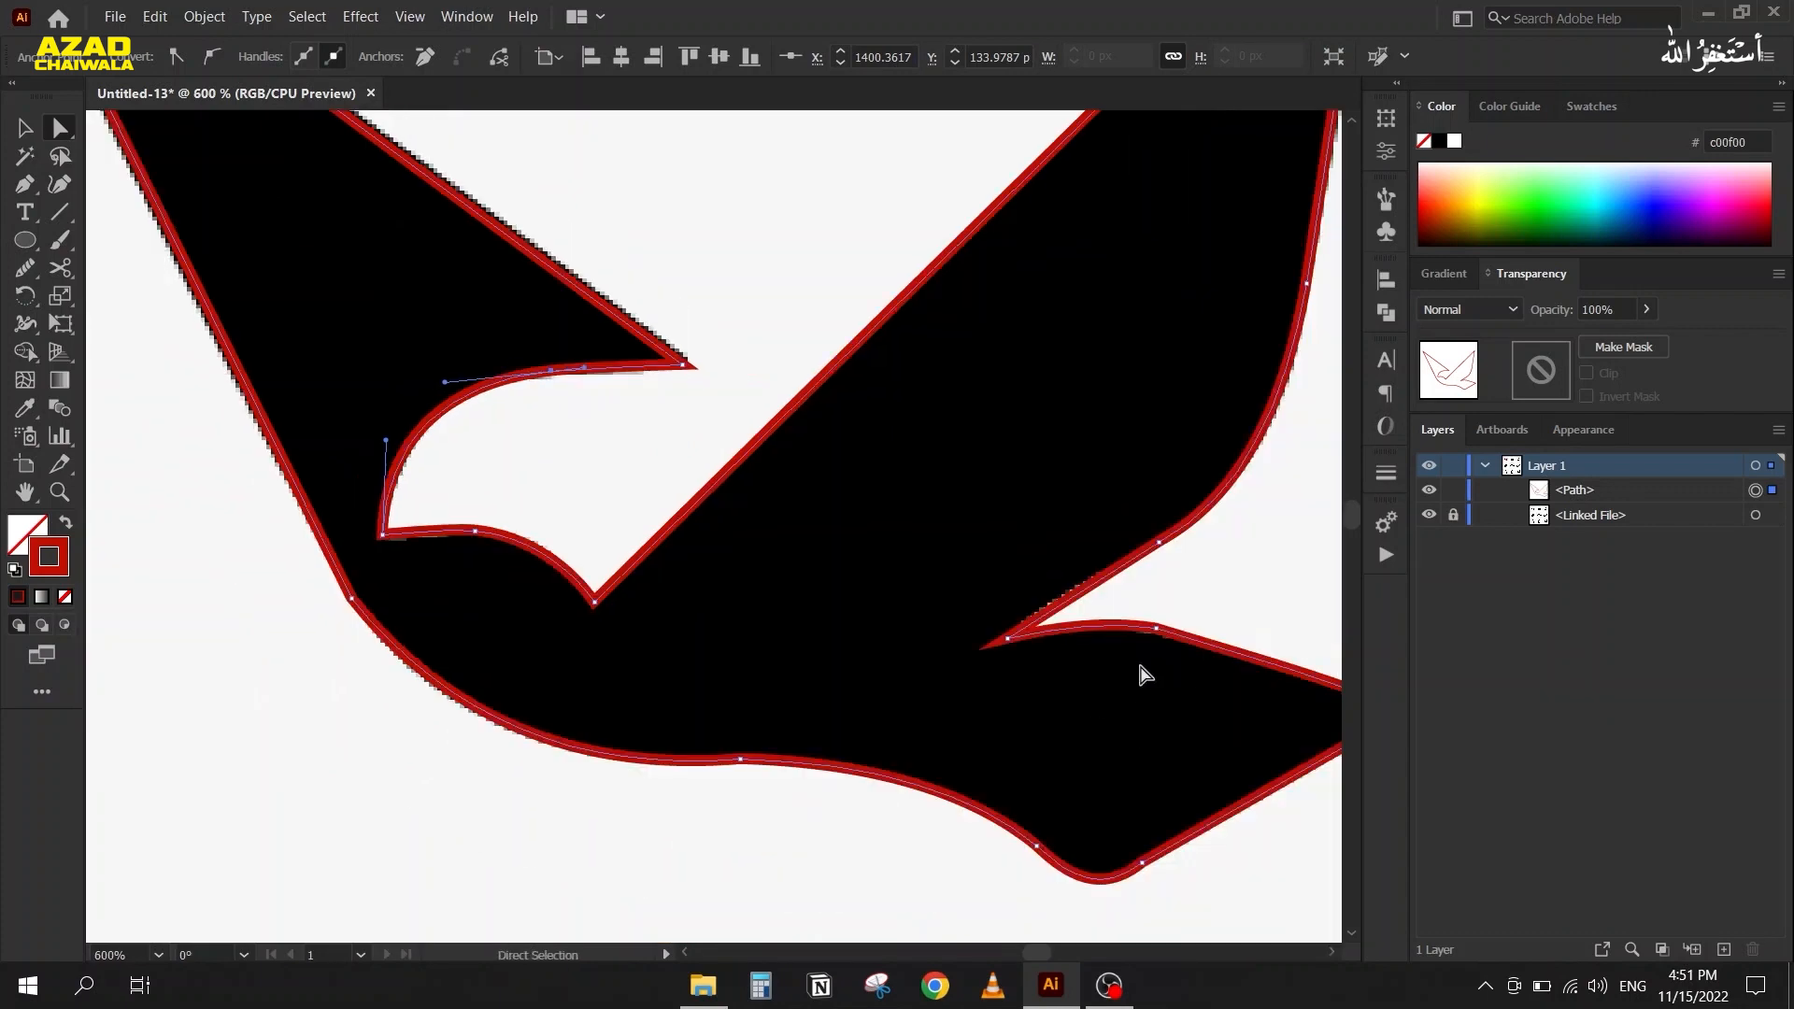
scroll(1158, 660, up, 3)
click(1148, 540)
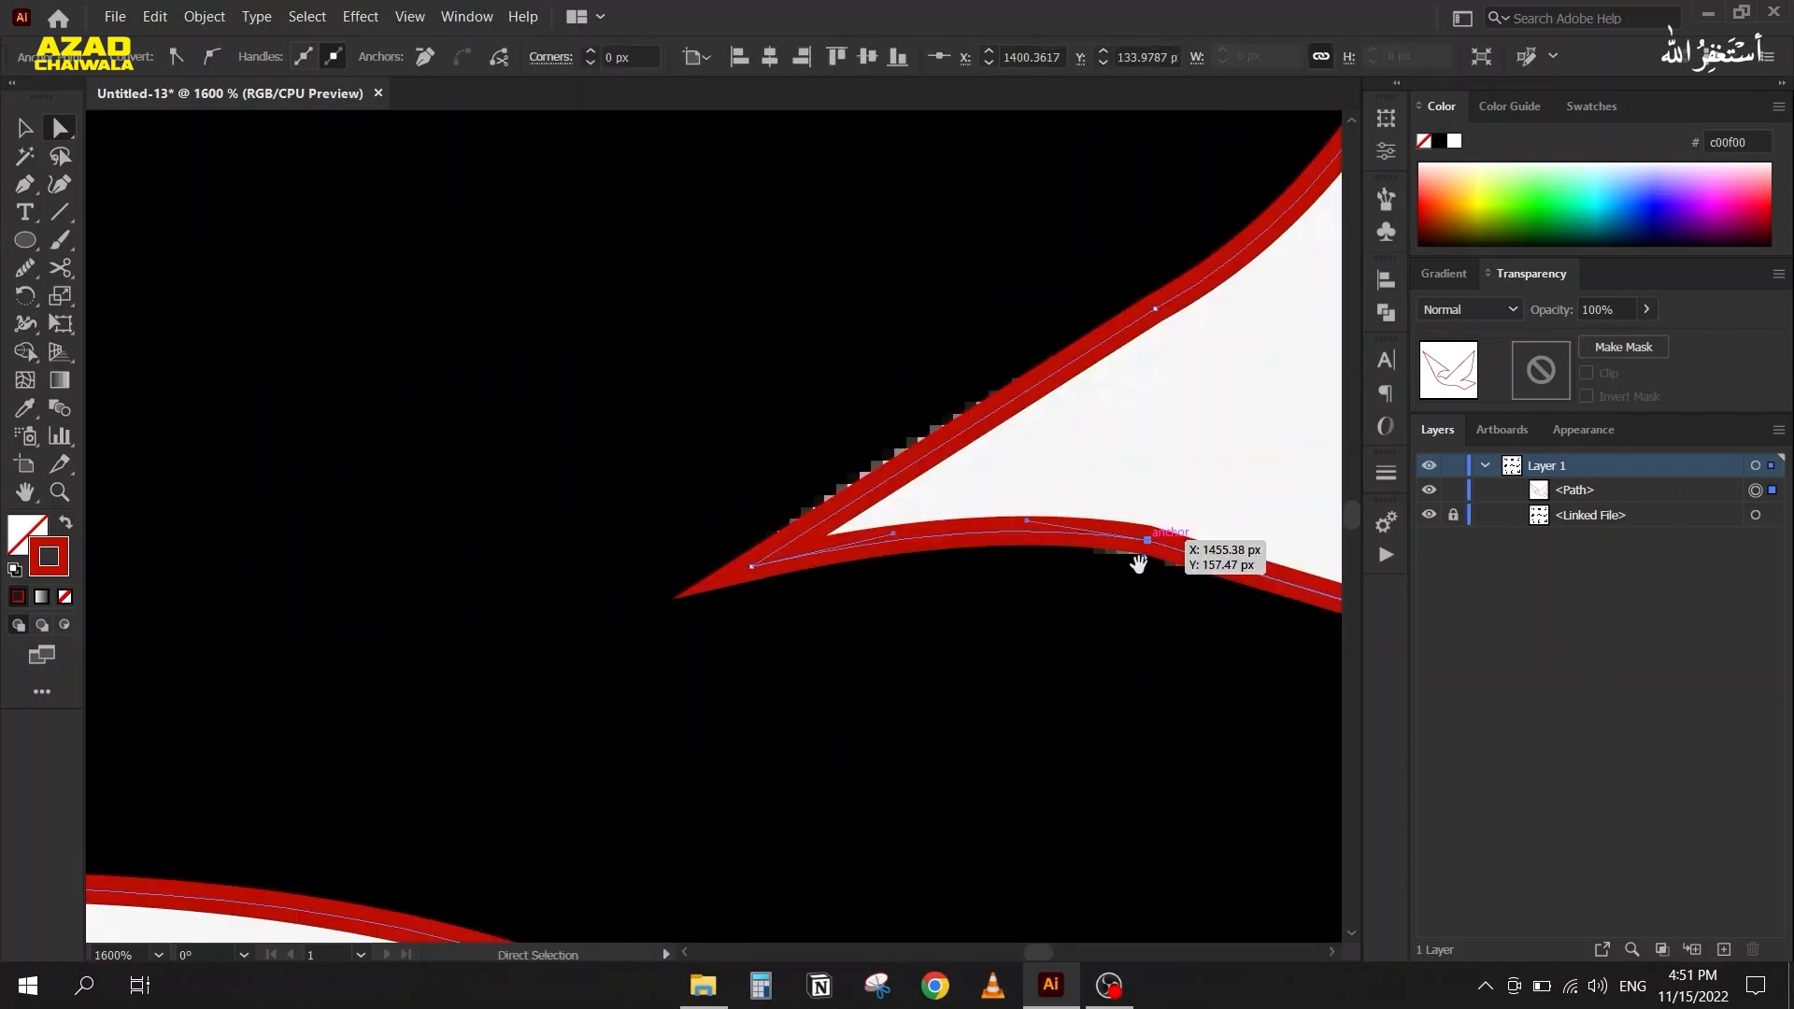
scroll(1141, 551, up, 2)
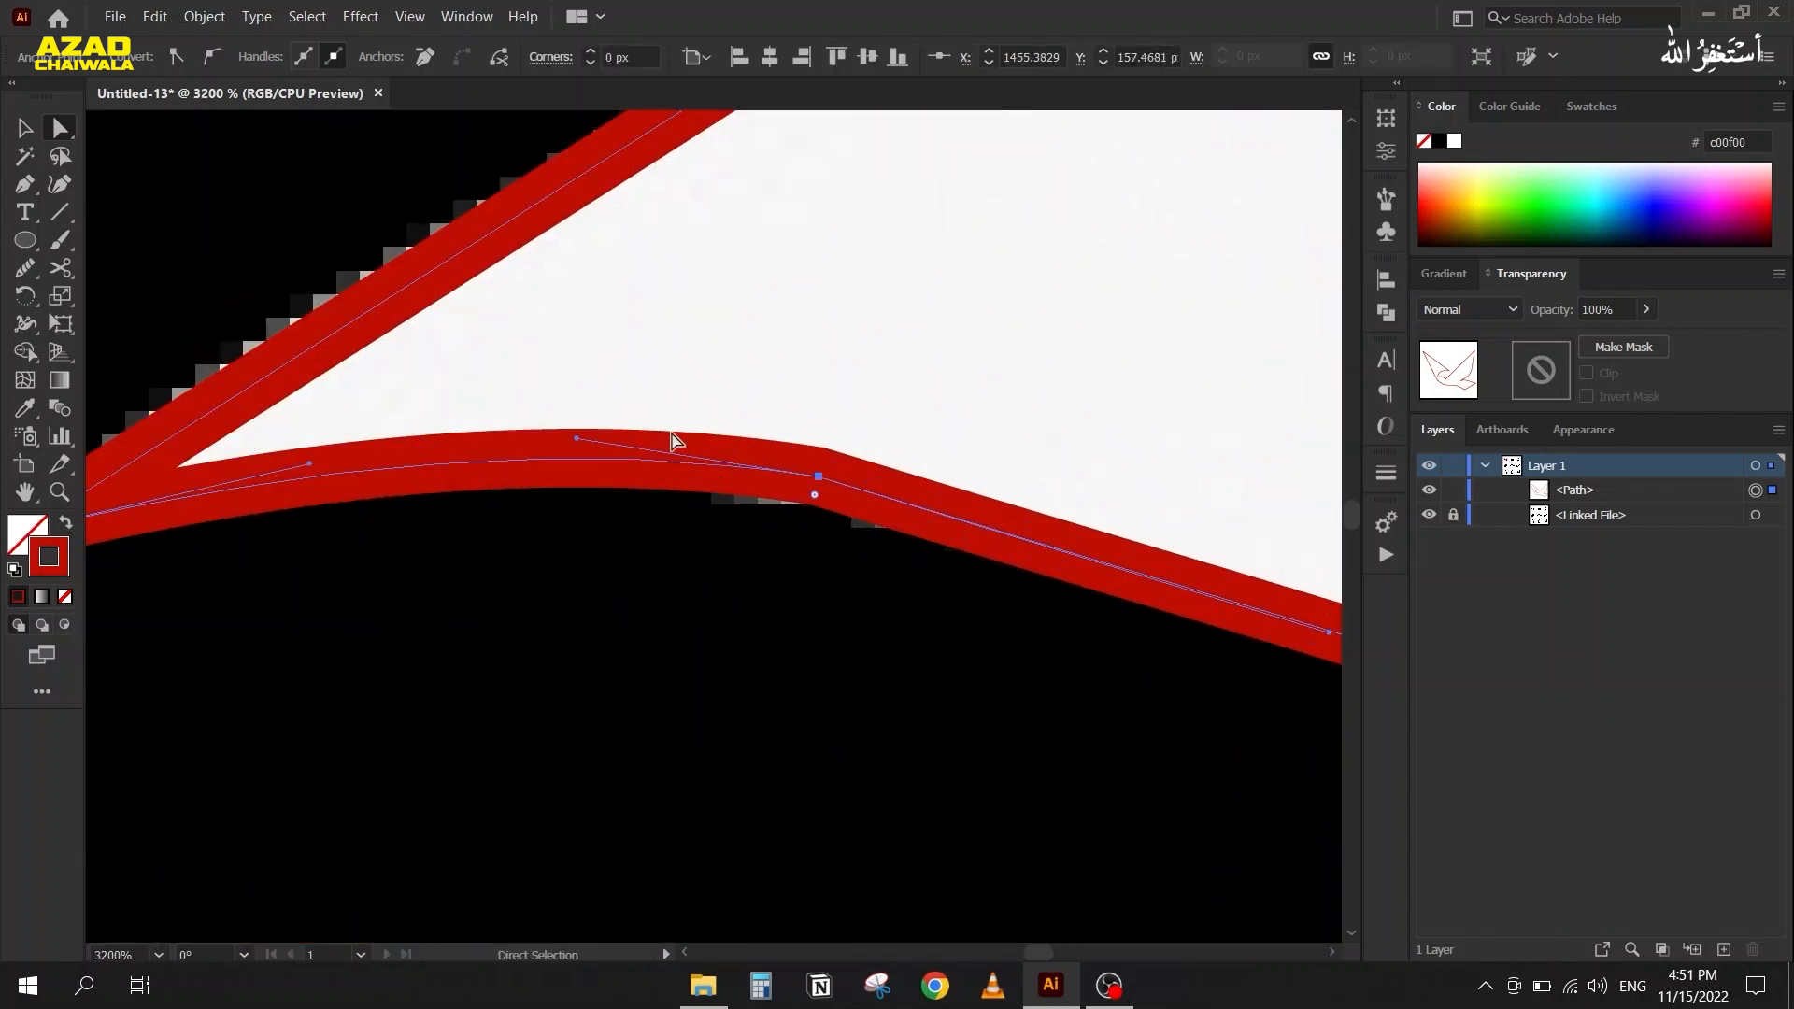
click(215, 56)
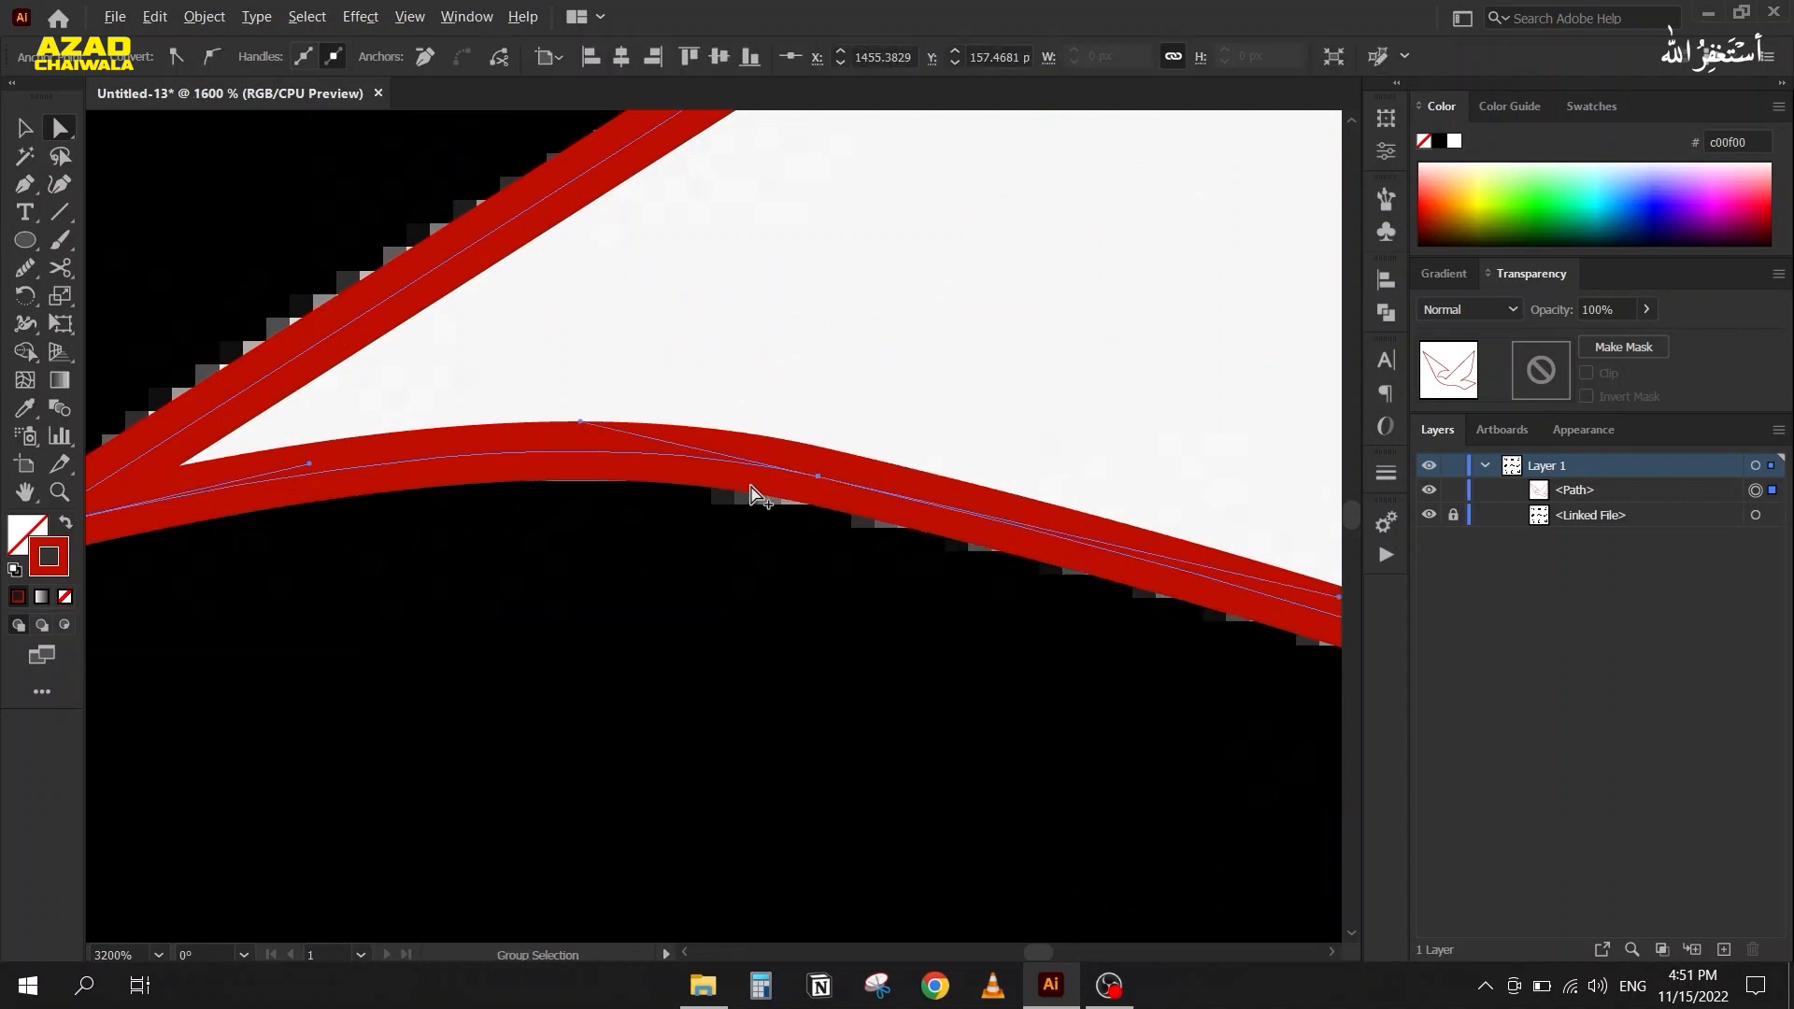
scroll(710, 495, down, 2)
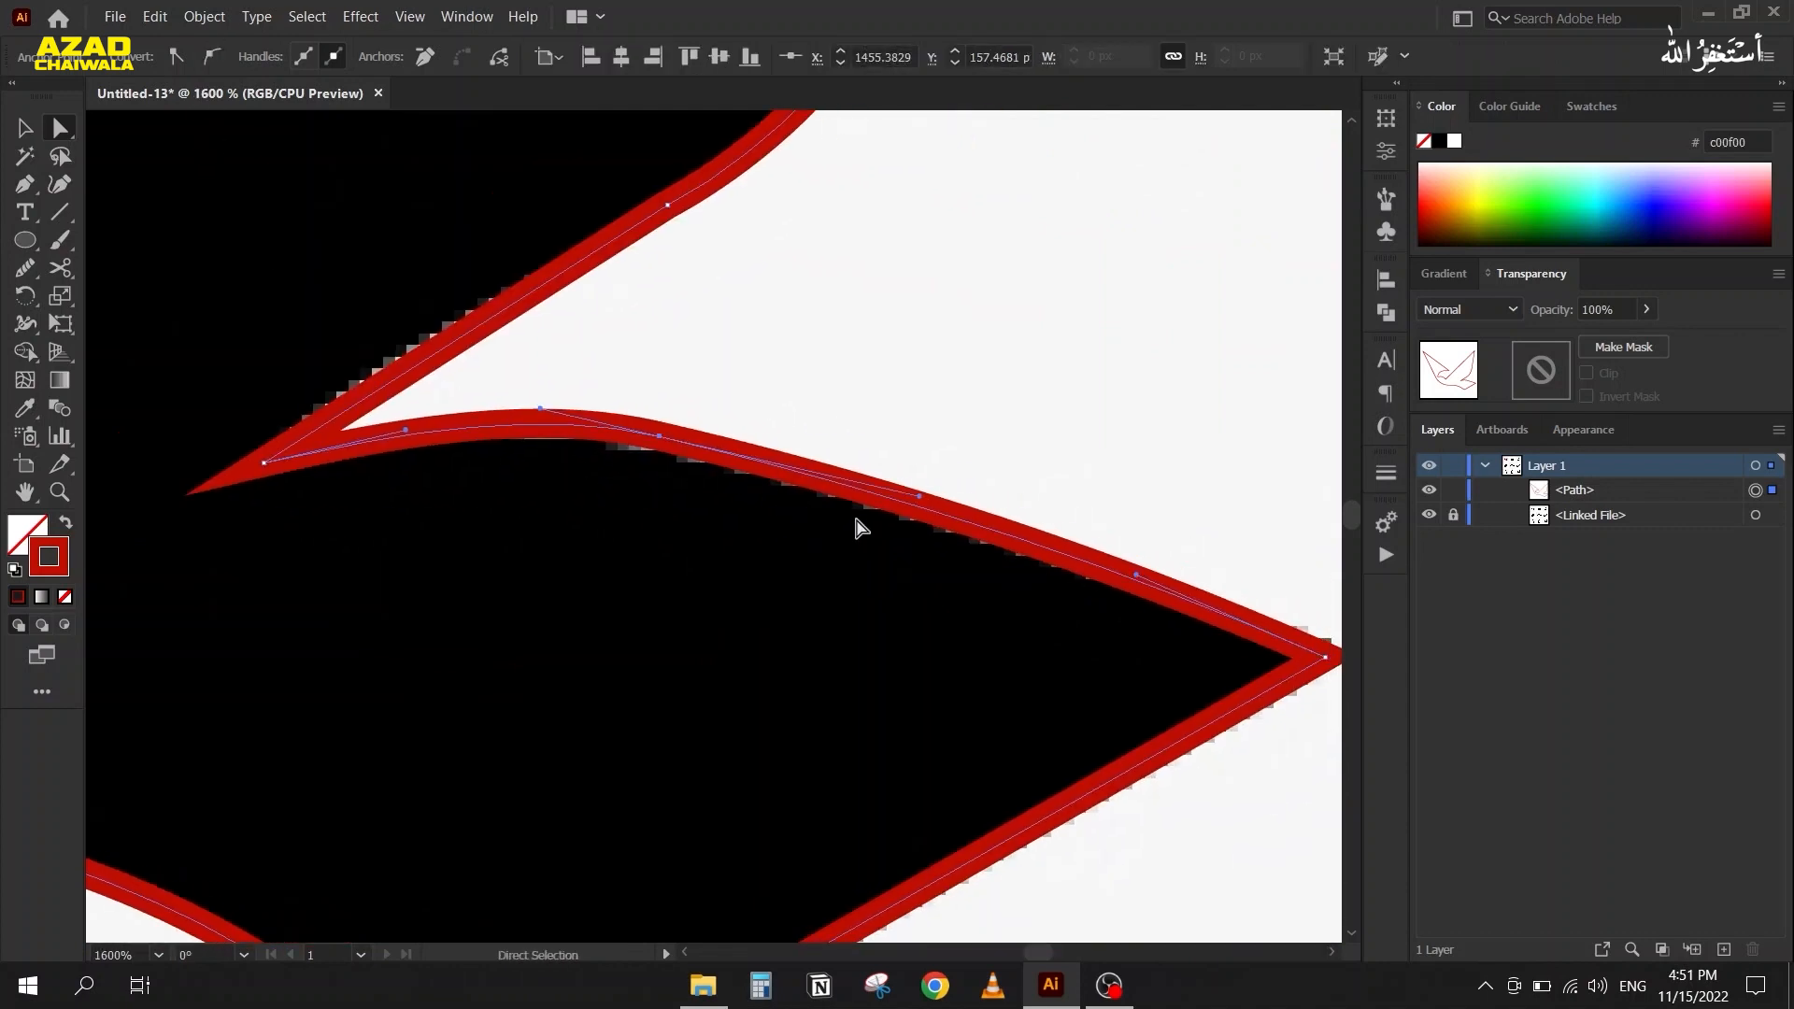
drag(1138, 582, 1095, 605)
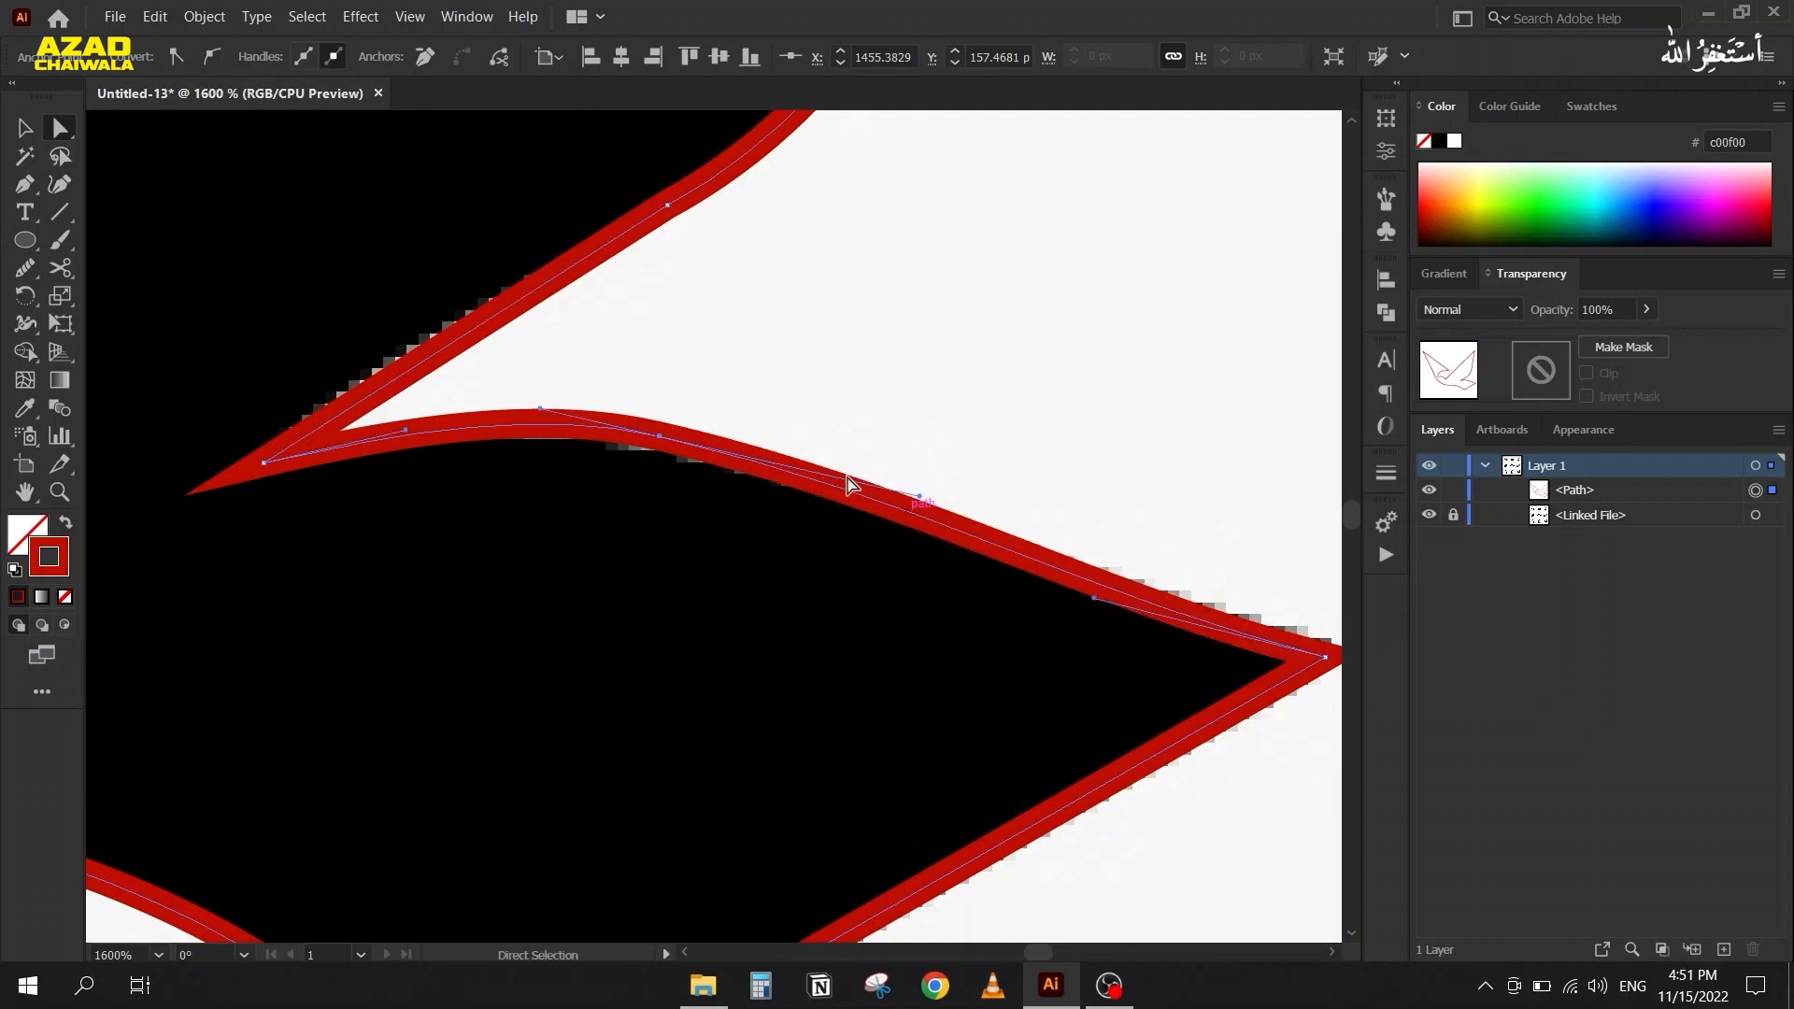
Select the right wing's lower anchor at X 1455.6, Y 149.6 px and extend its handle upward along the wing edge
key(space)
drag(486, 249, 592, 598)
click(772, 554)
drag(998, 431, 1040, 339)
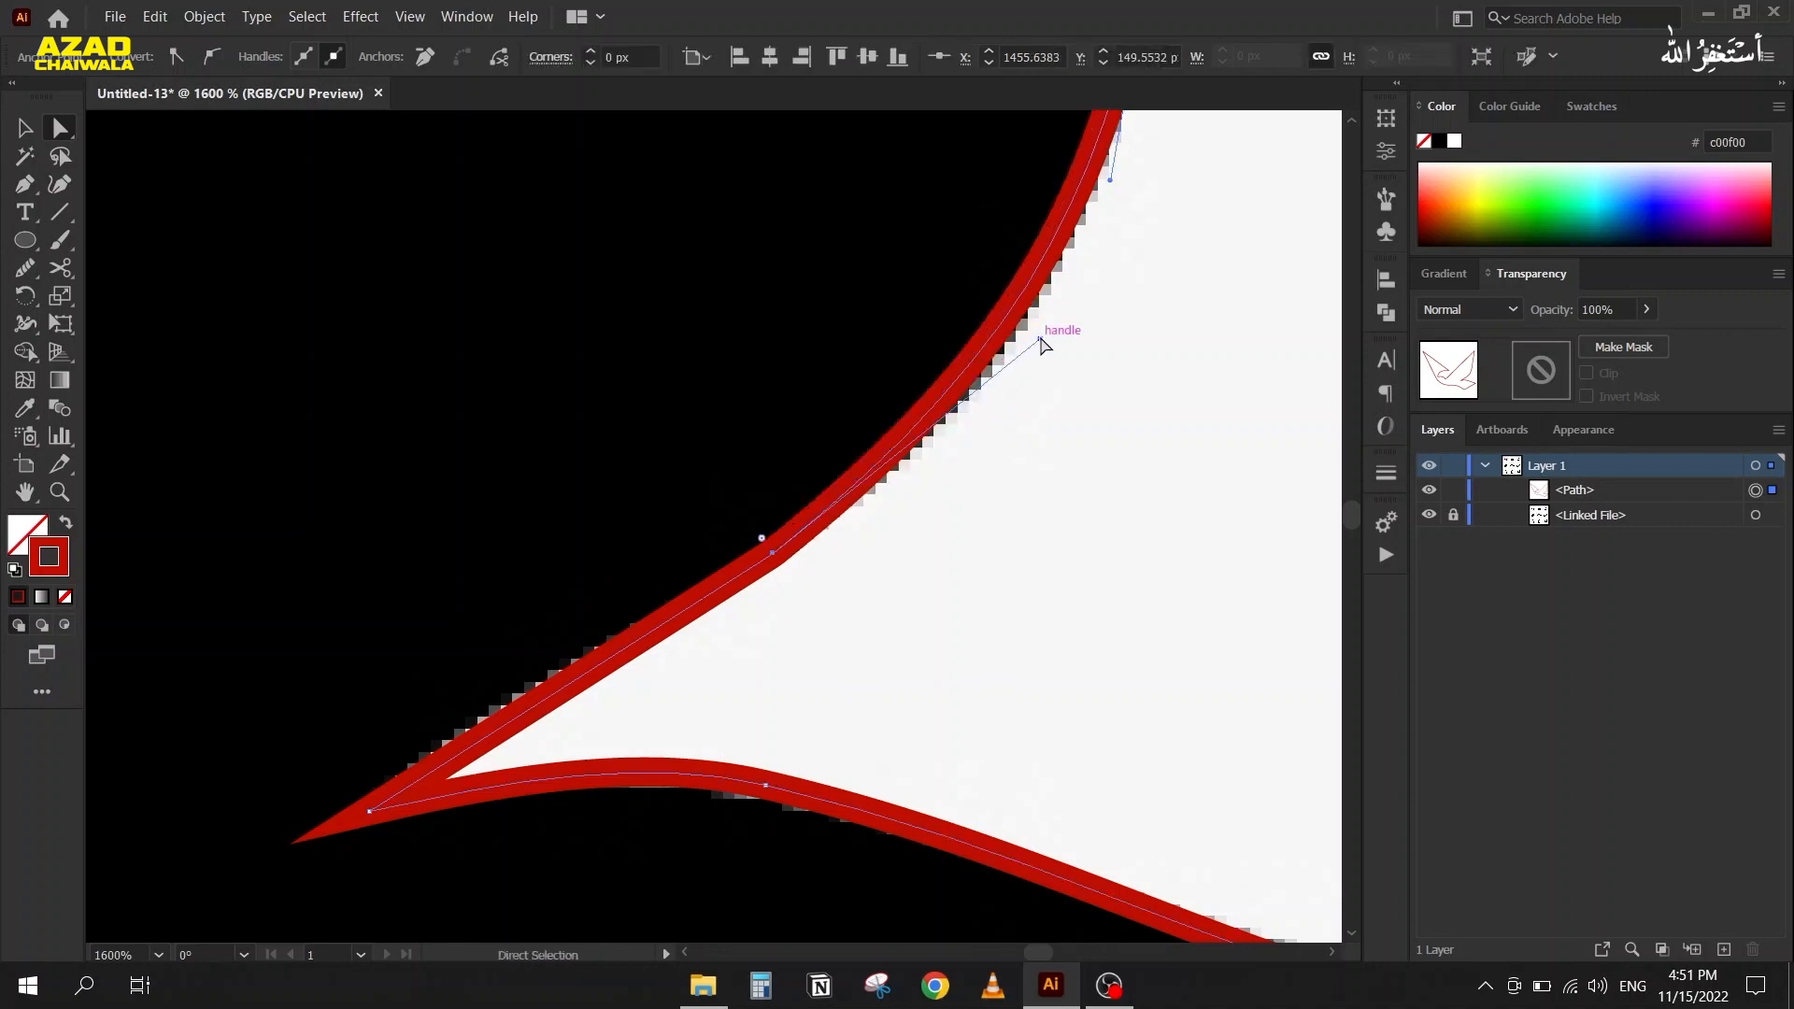
Undo the last two handle edits on the right wing's lower anchor and realign its handles with the wing edge
key(ctrl+z)
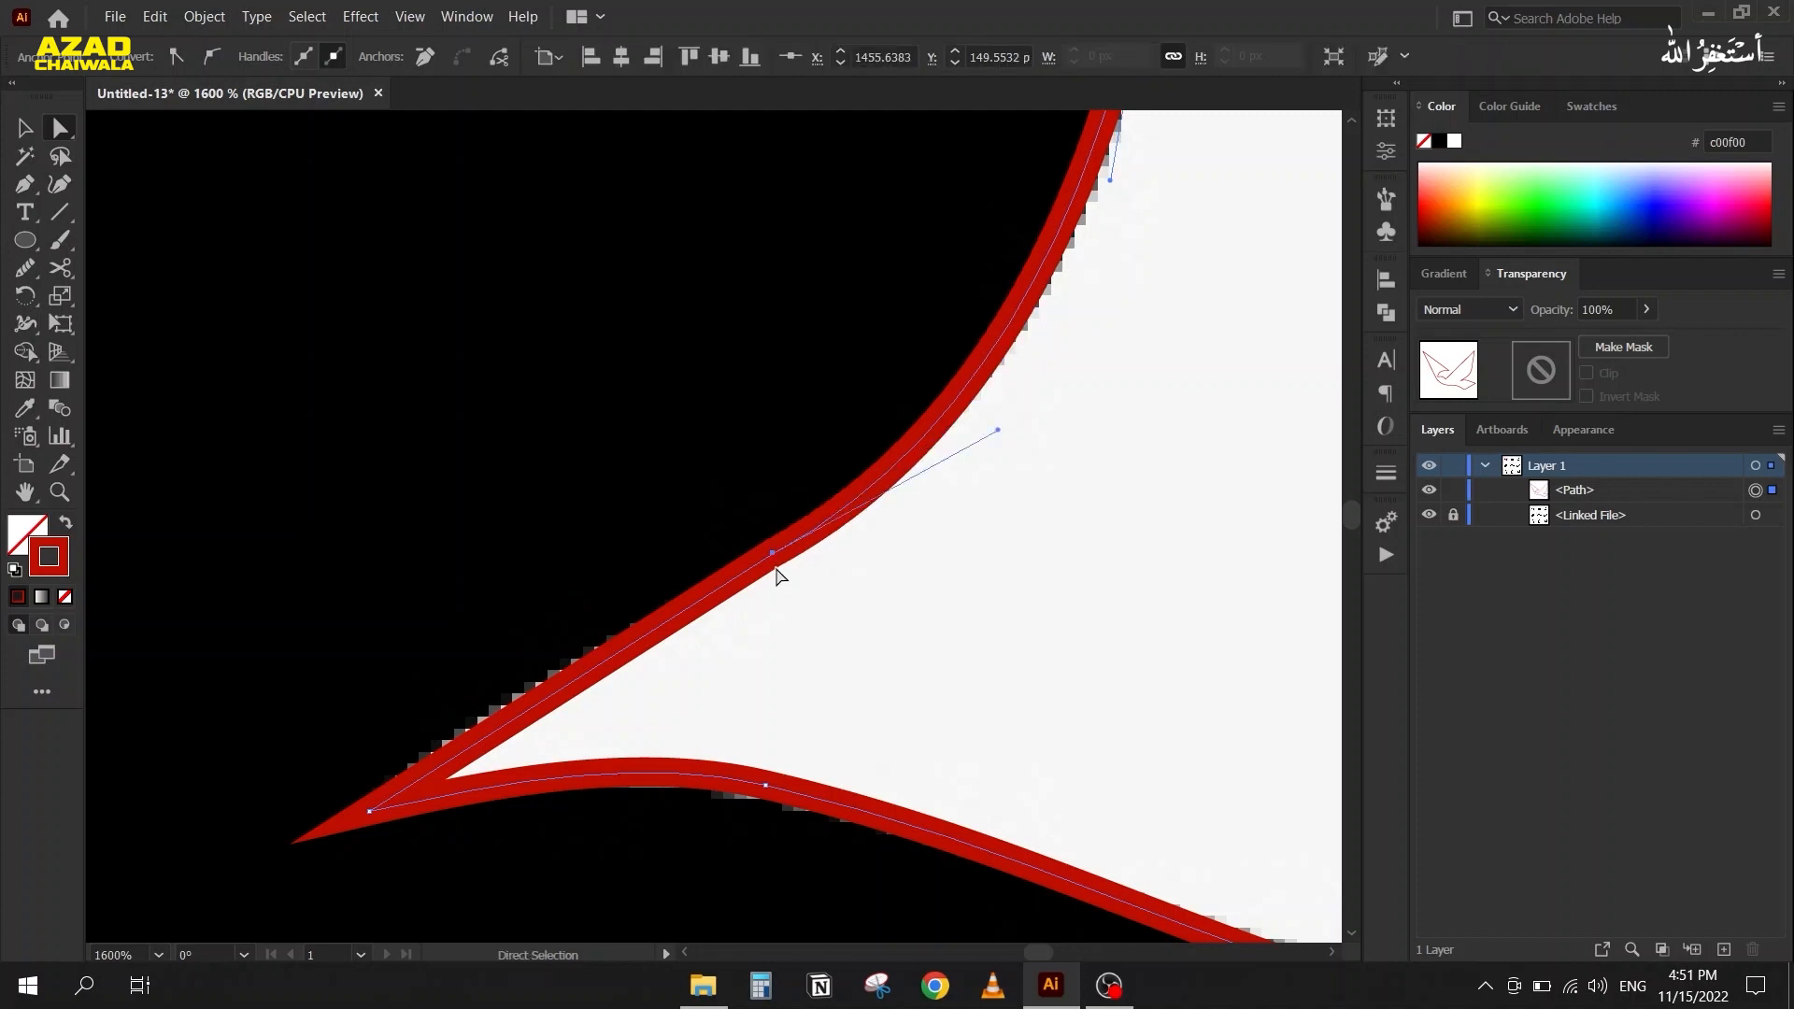
key(ctrl+z)
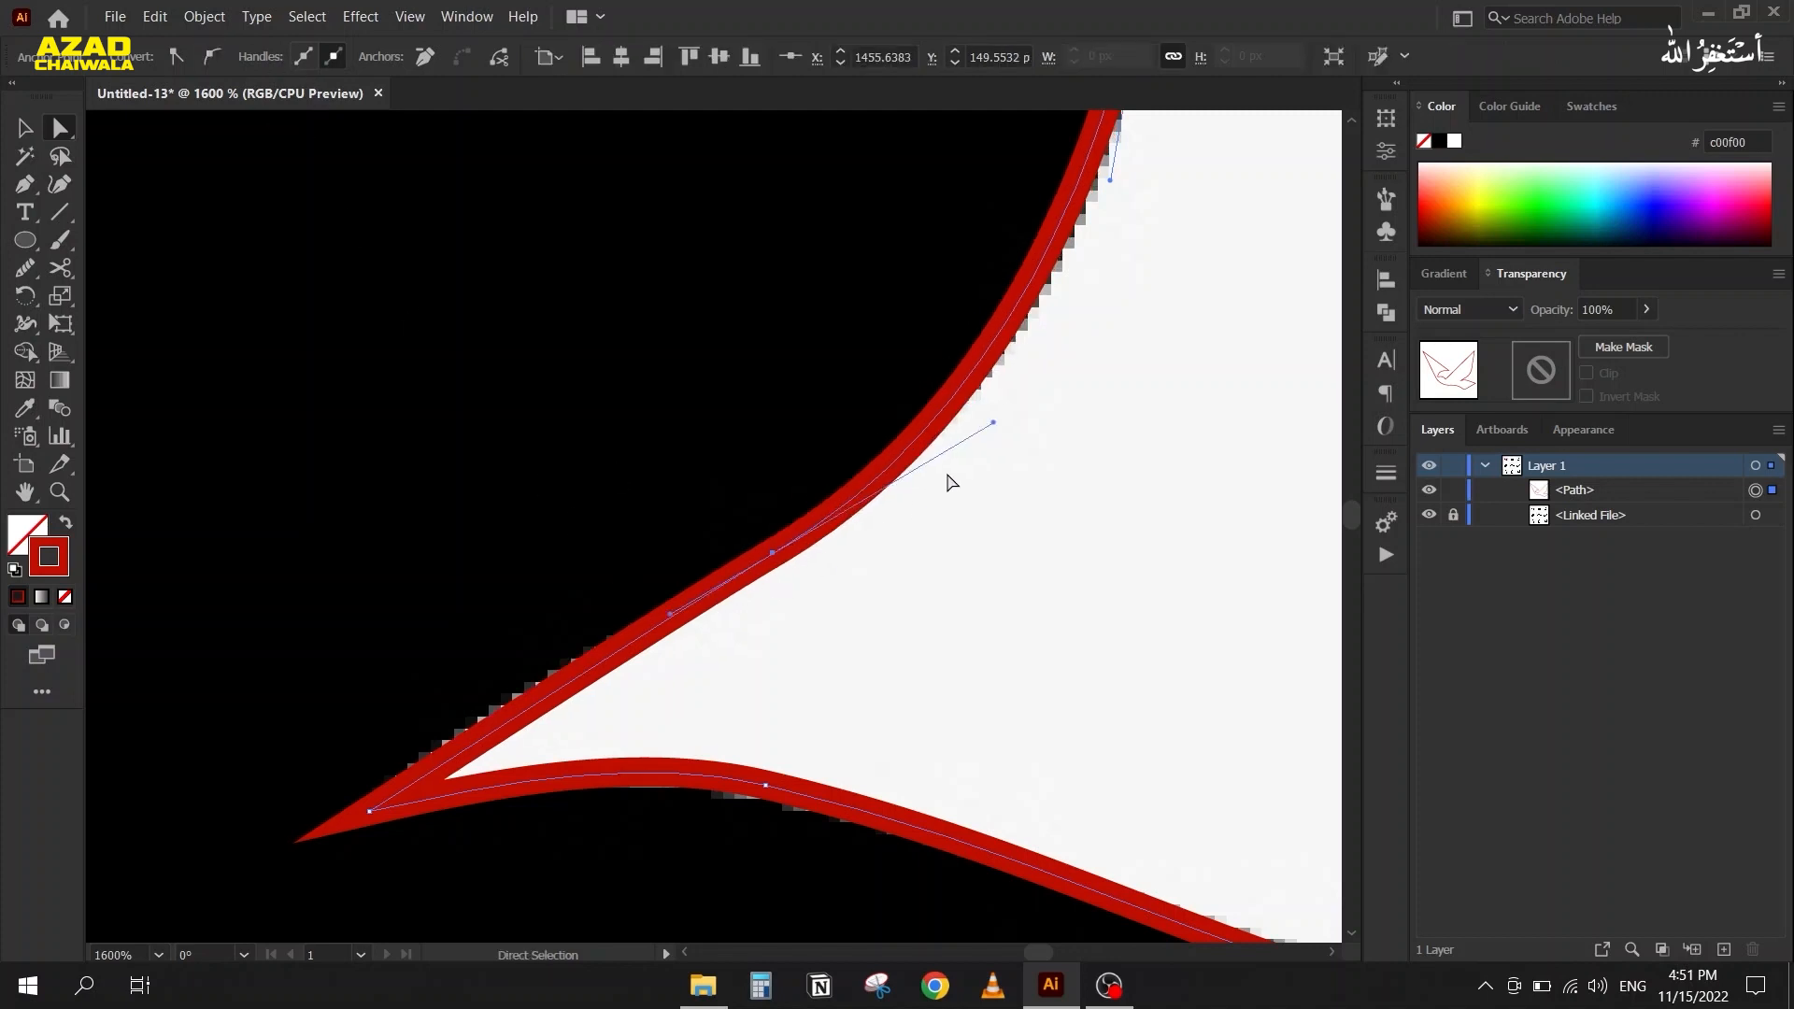
drag(993, 423, 1066, 400)
drag(669, 612, 669, 629)
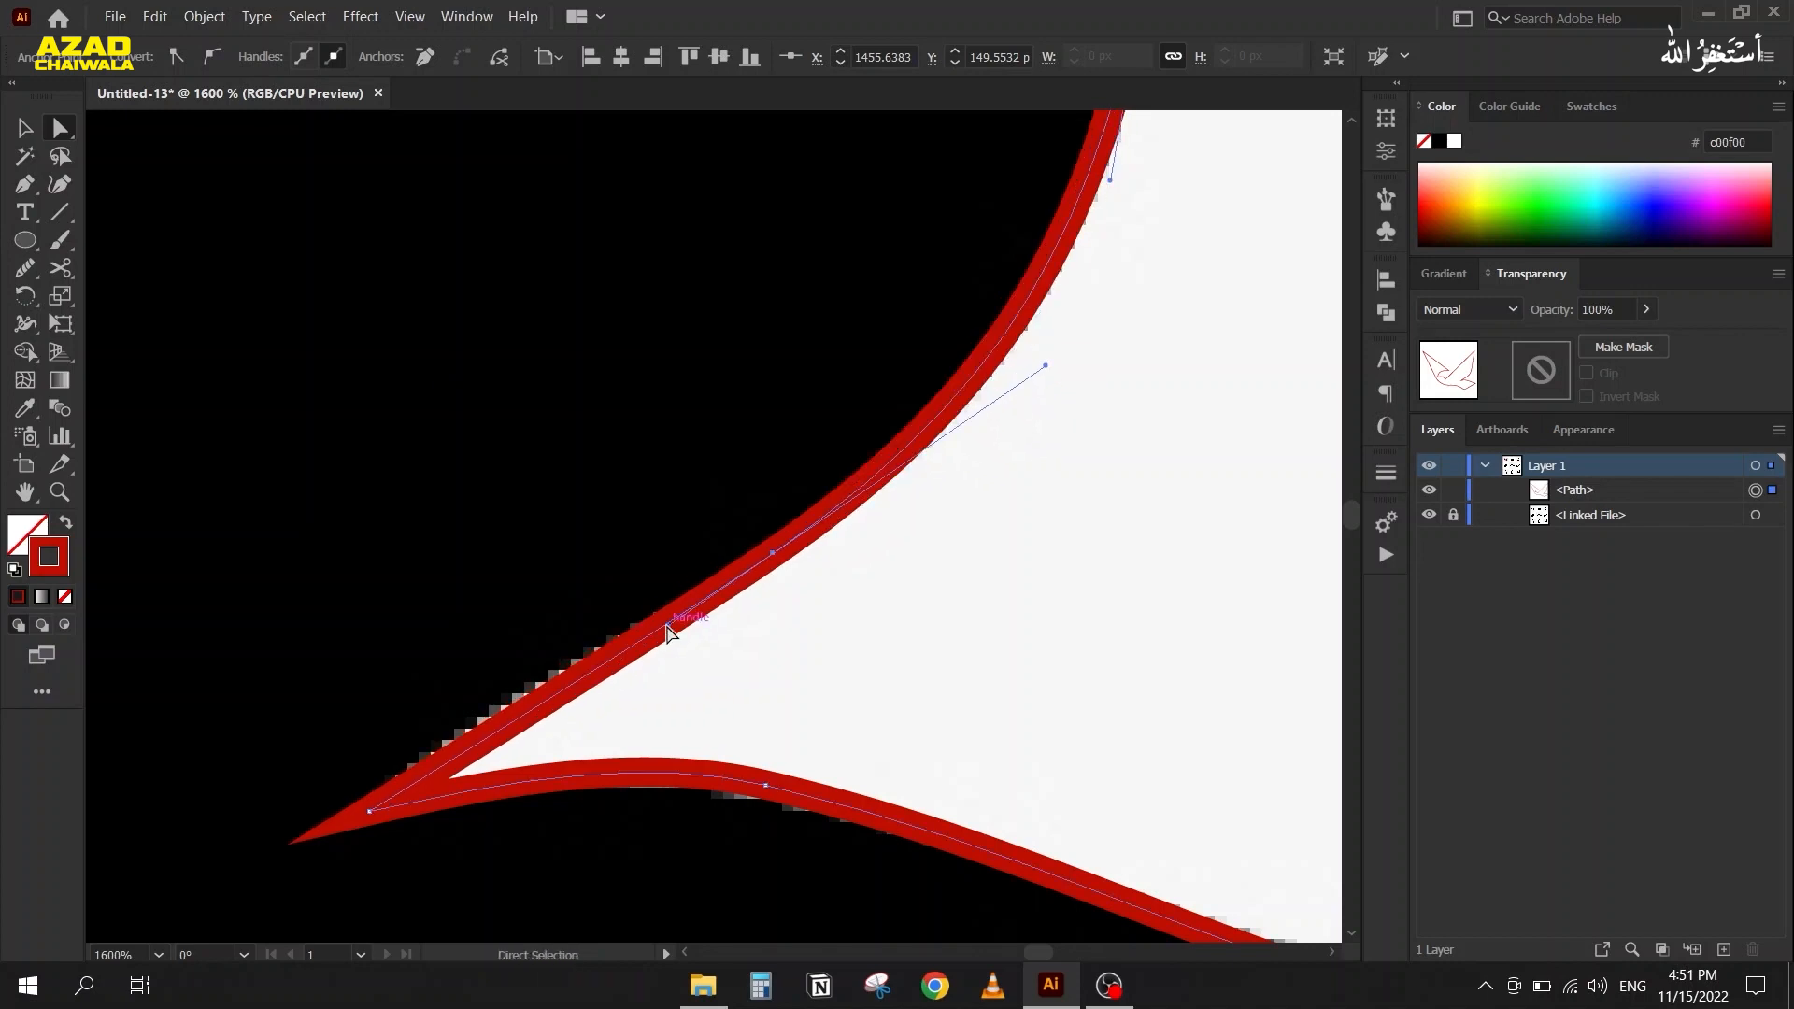
Nudge the anchor between right wing and tail to X 1441.47, Y 158.36 px and refine the wing's lower anchor handle along the edge
scroll(551, 652, down, 2)
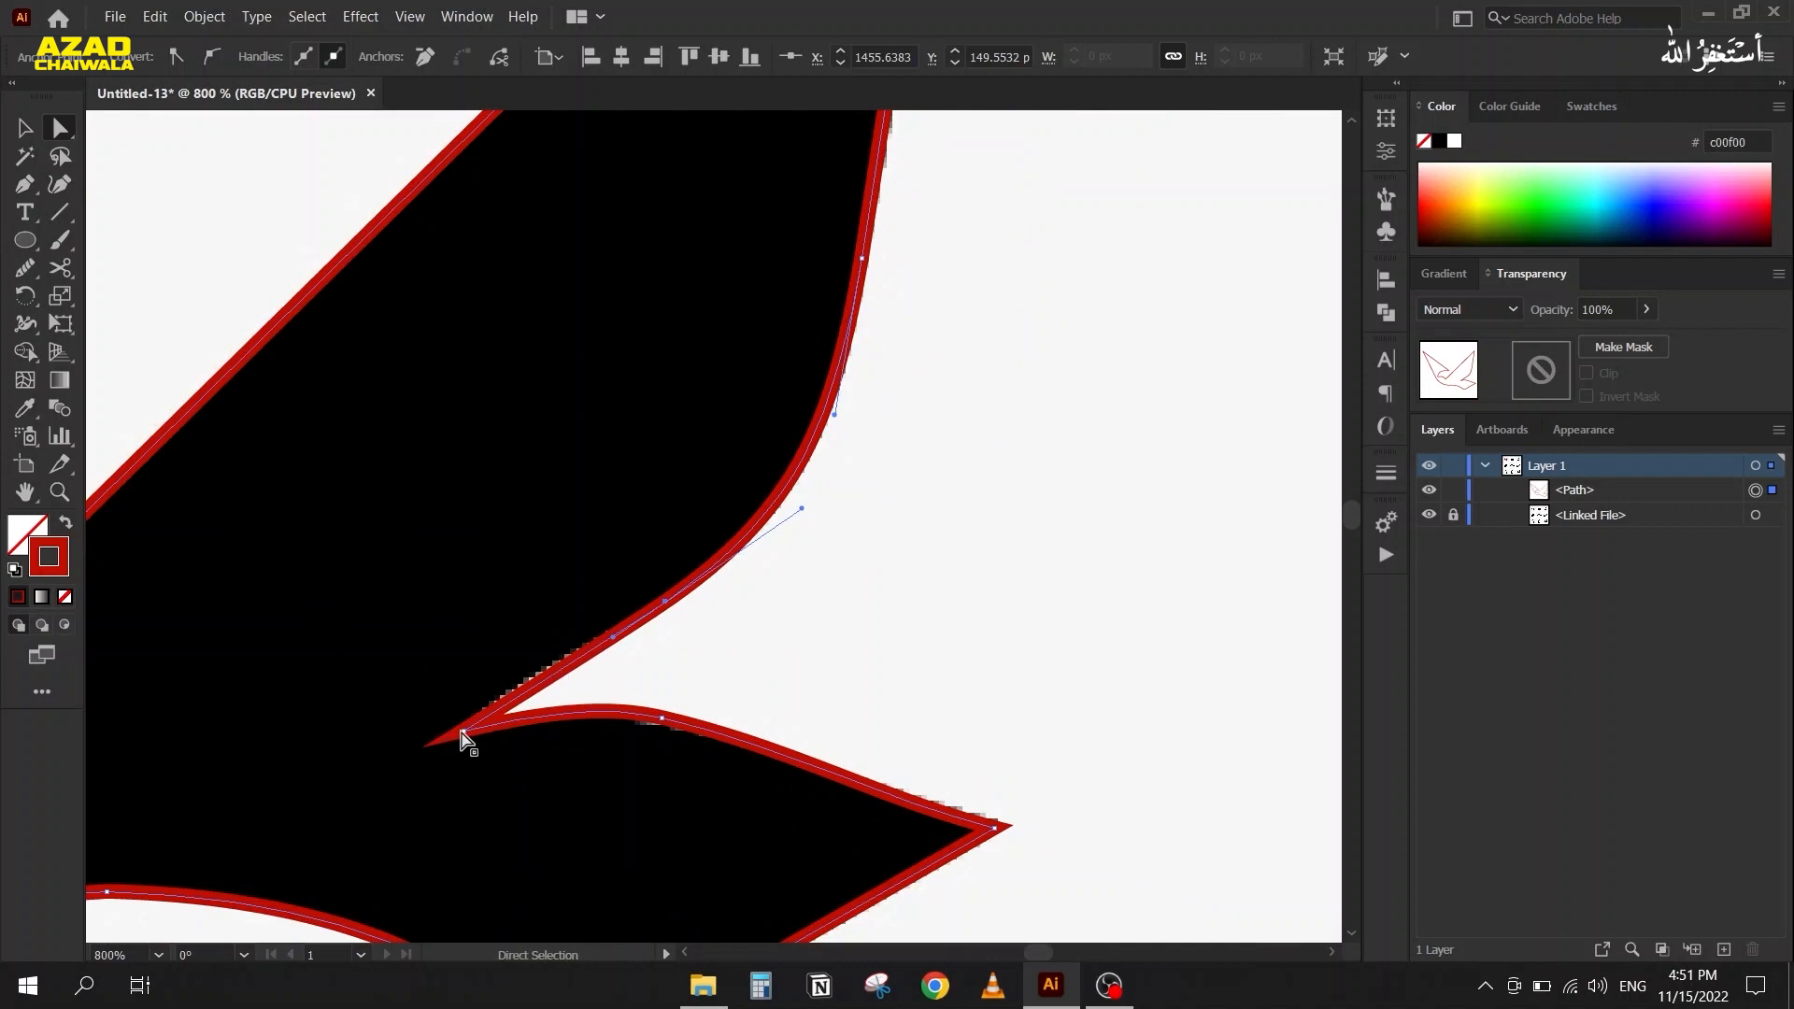
drag(462, 736, 454, 737)
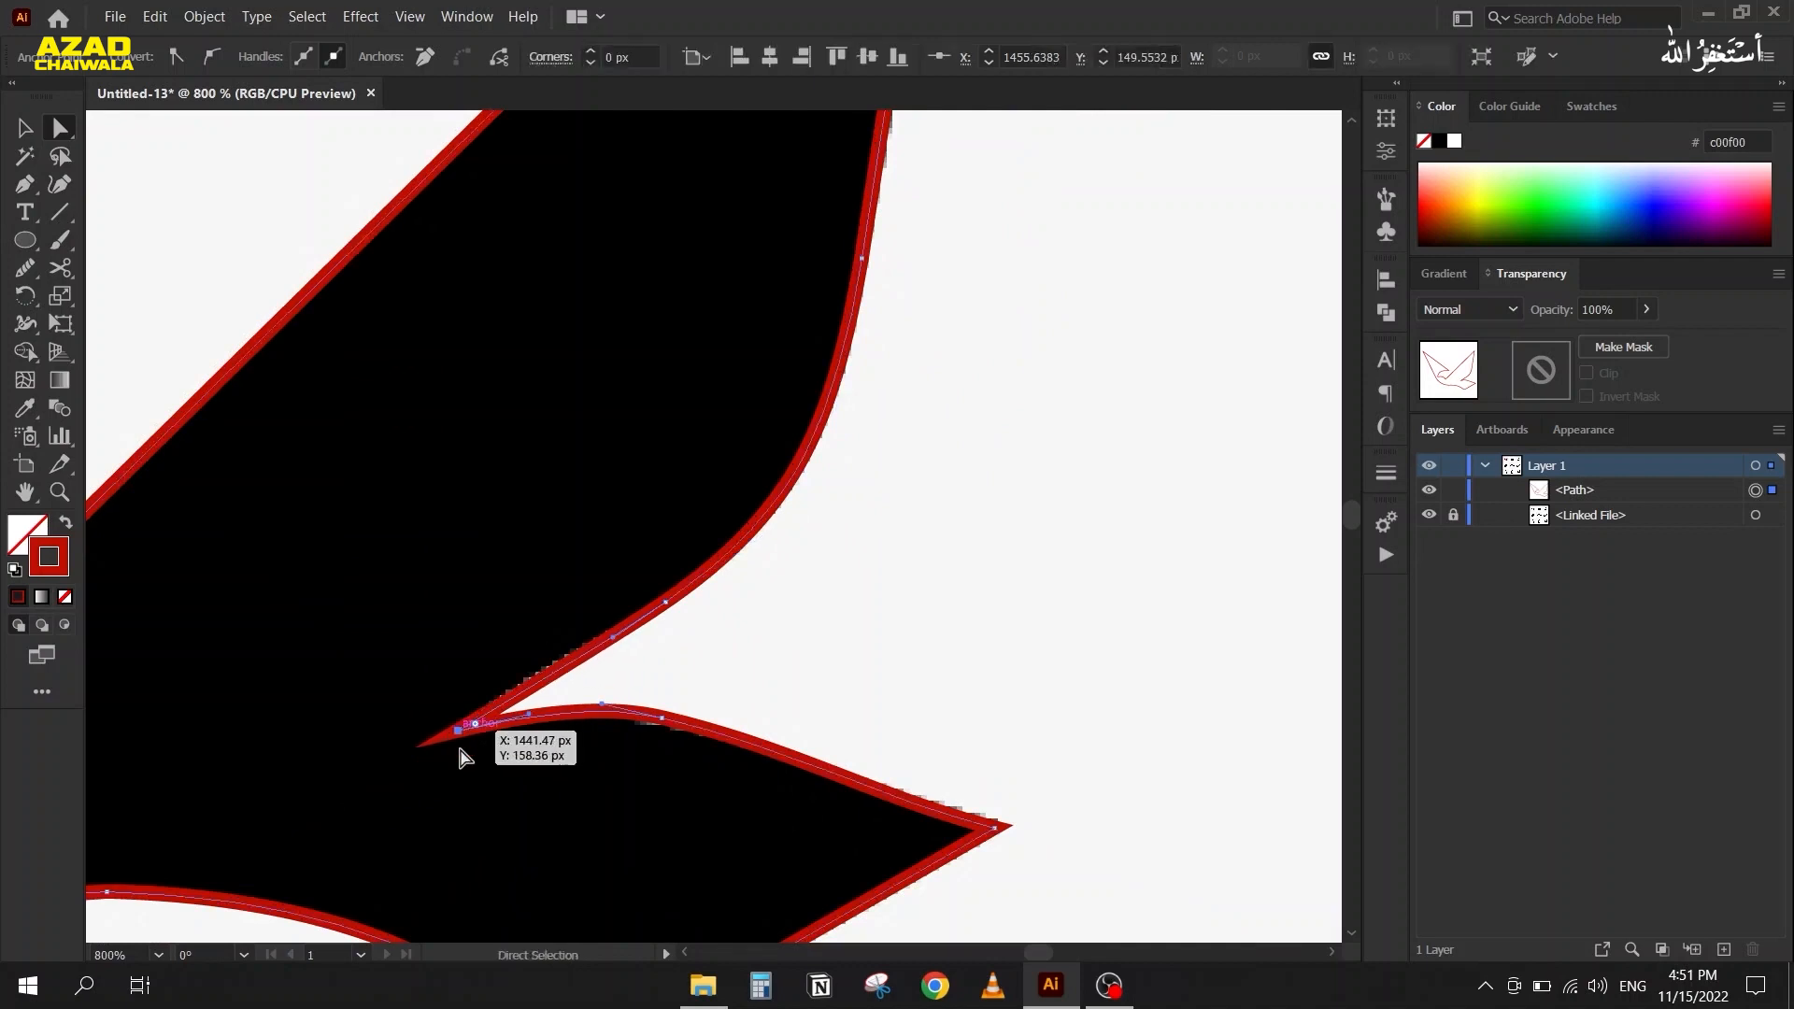
drag(614, 644, 591, 639)
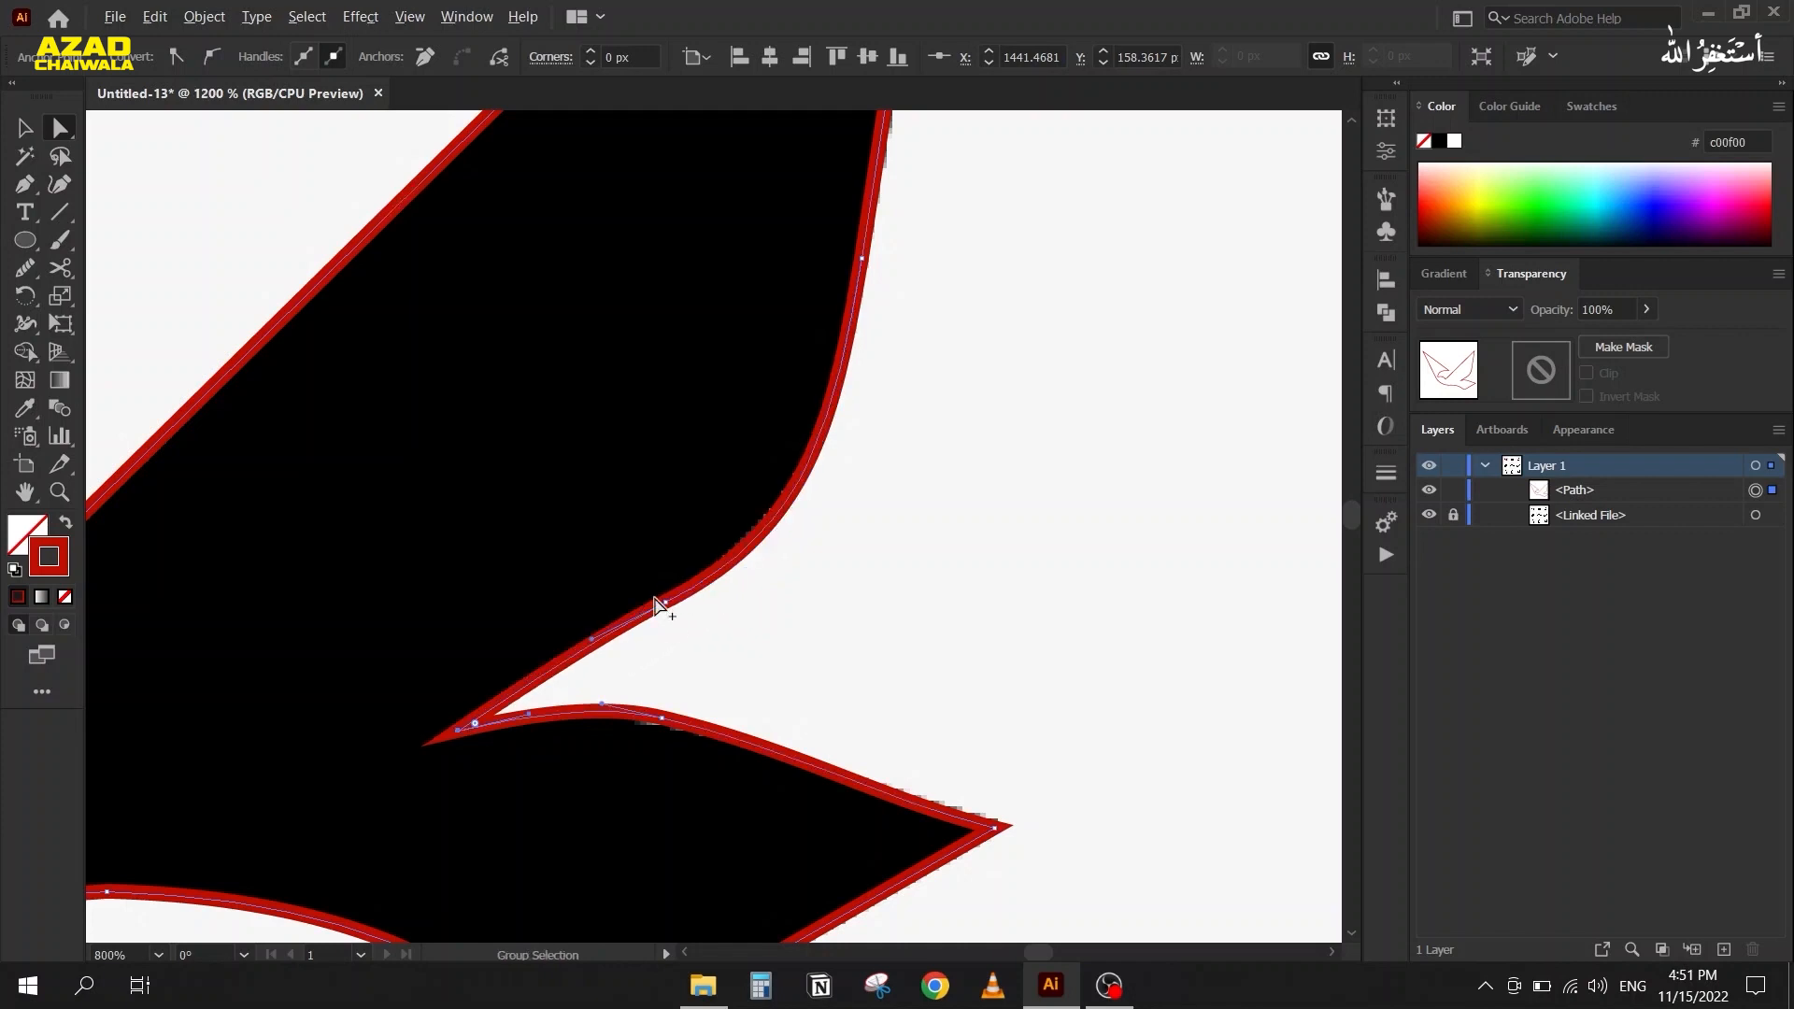
scroll(660, 609, up, 3)
click(701, 609)
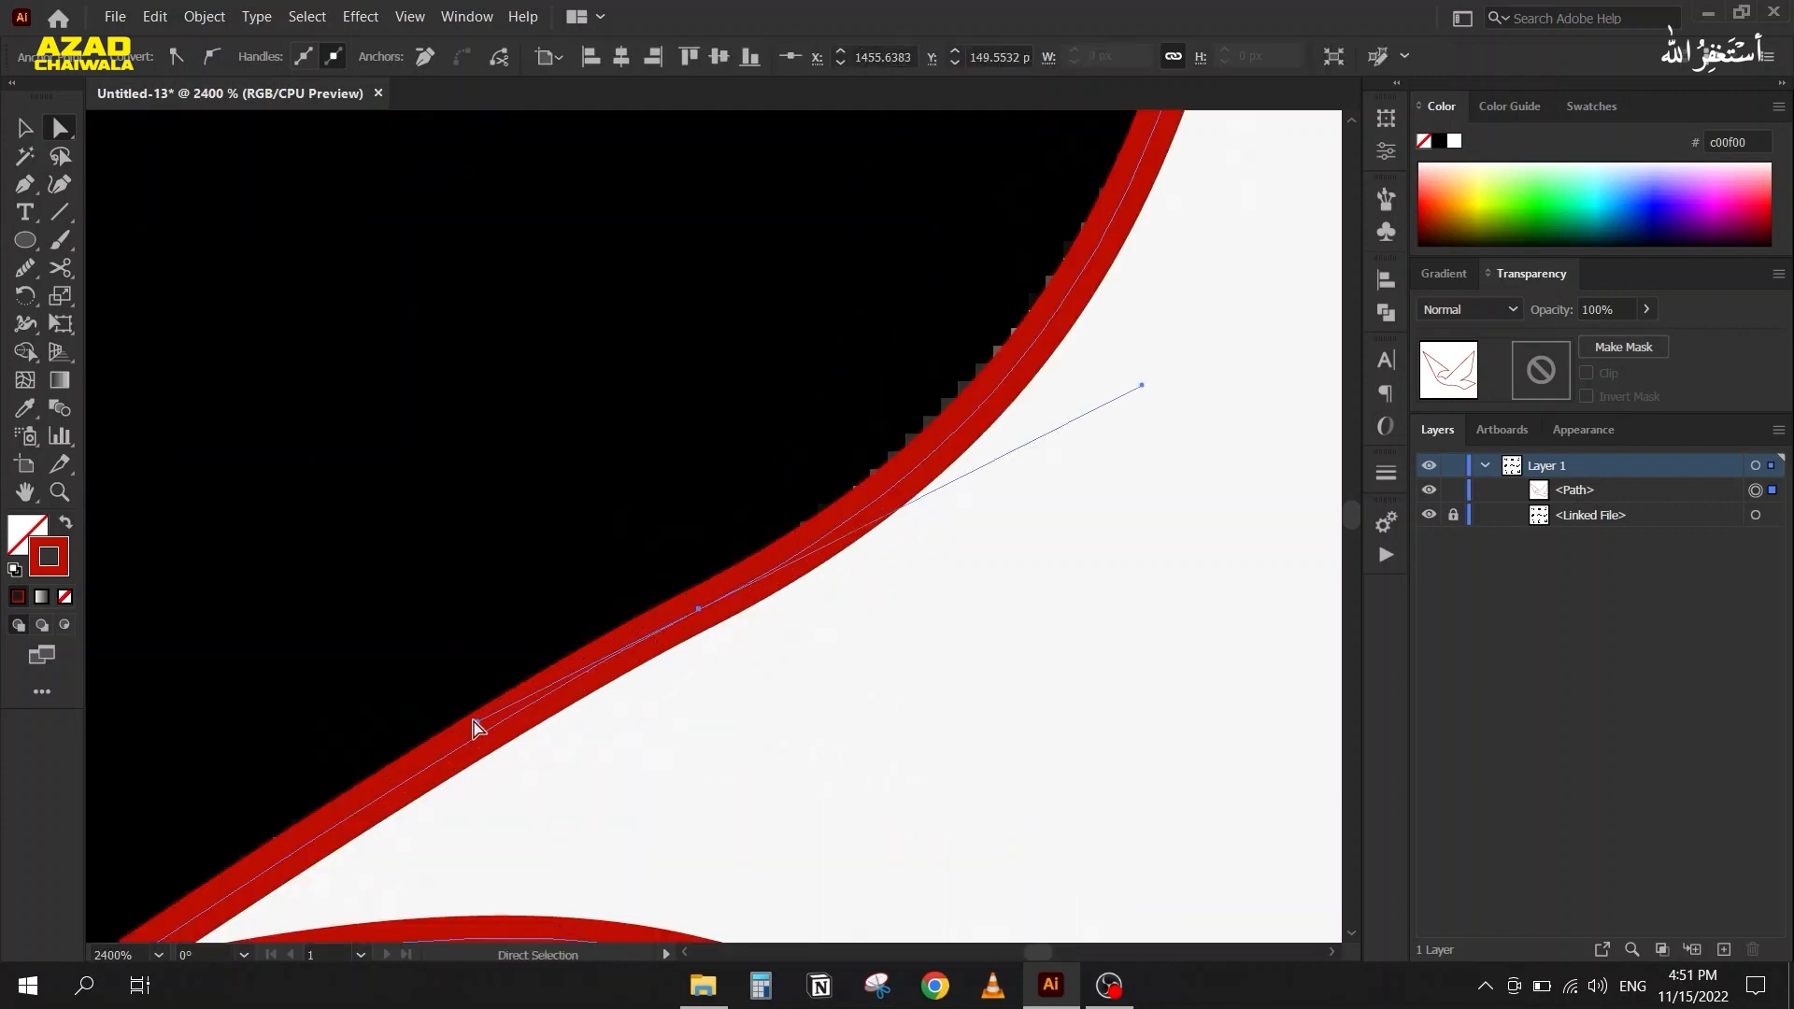
drag(478, 722, 477, 730)
Convert the anchor where the left wing meets the belly, at X 1382.1, Y 154.7 px, to a smooth point
scroll(483, 729, down, 5)
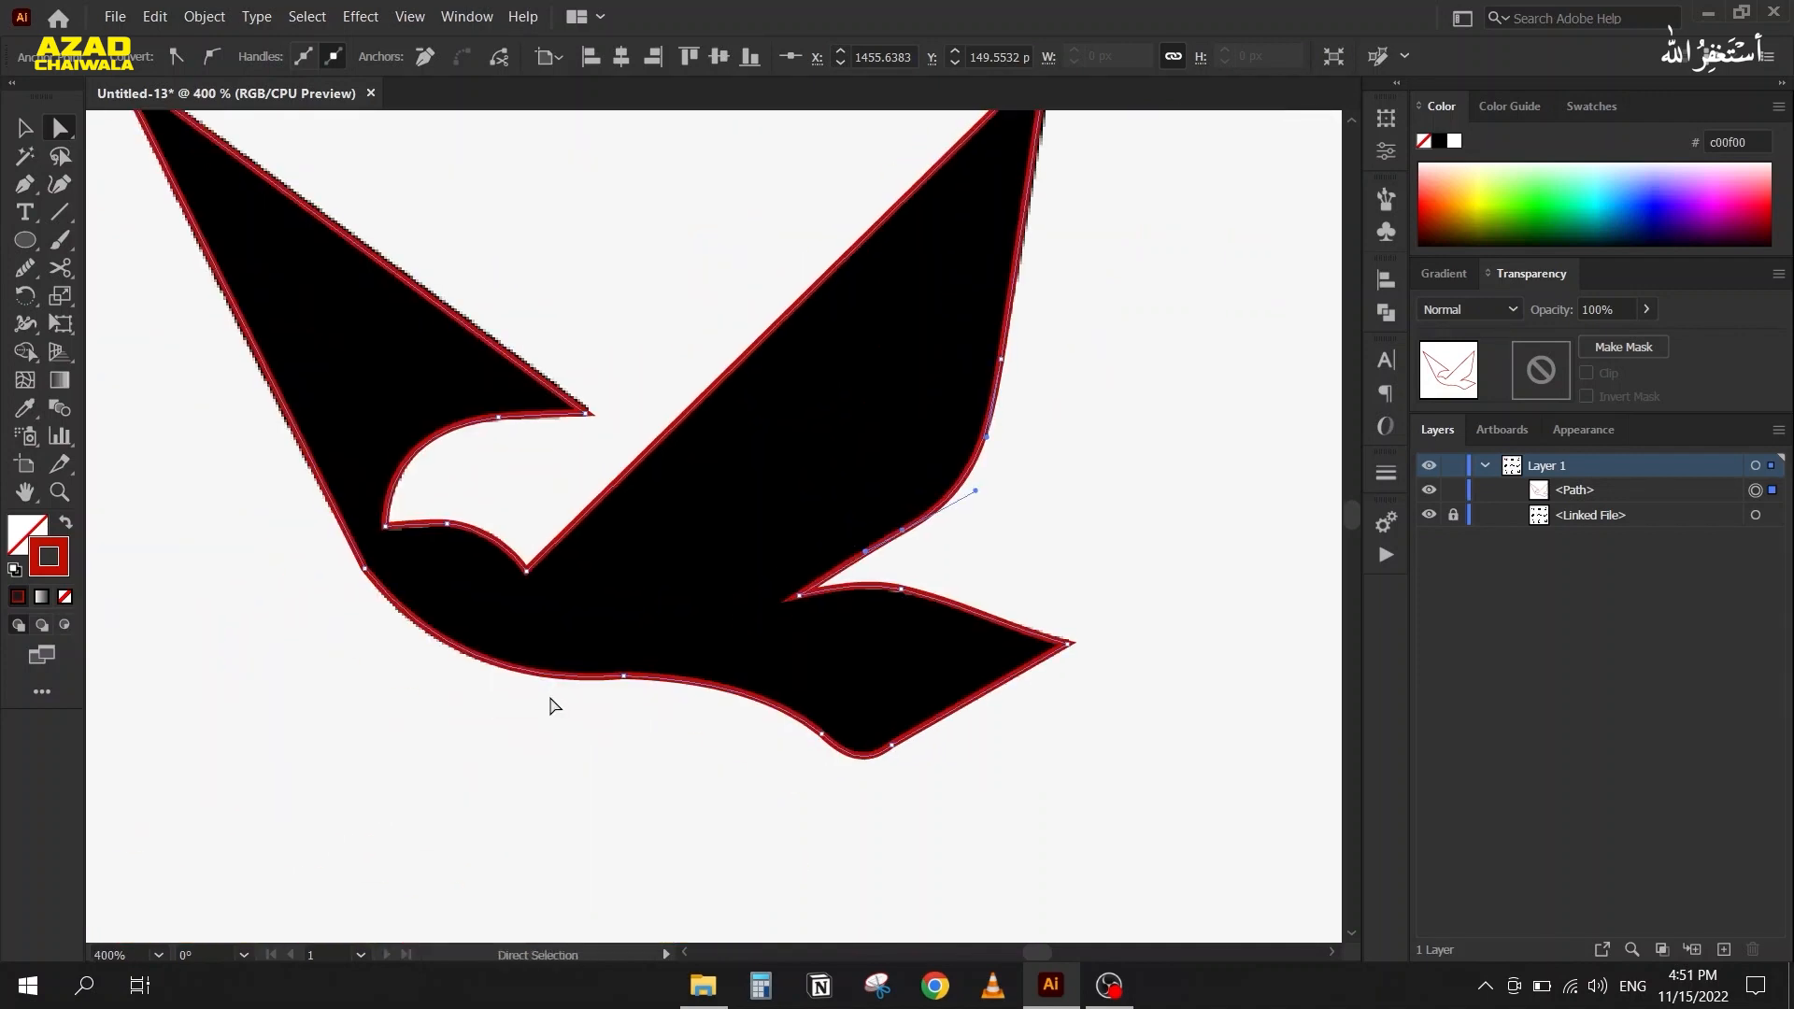
scroll(309, 553, up, 3)
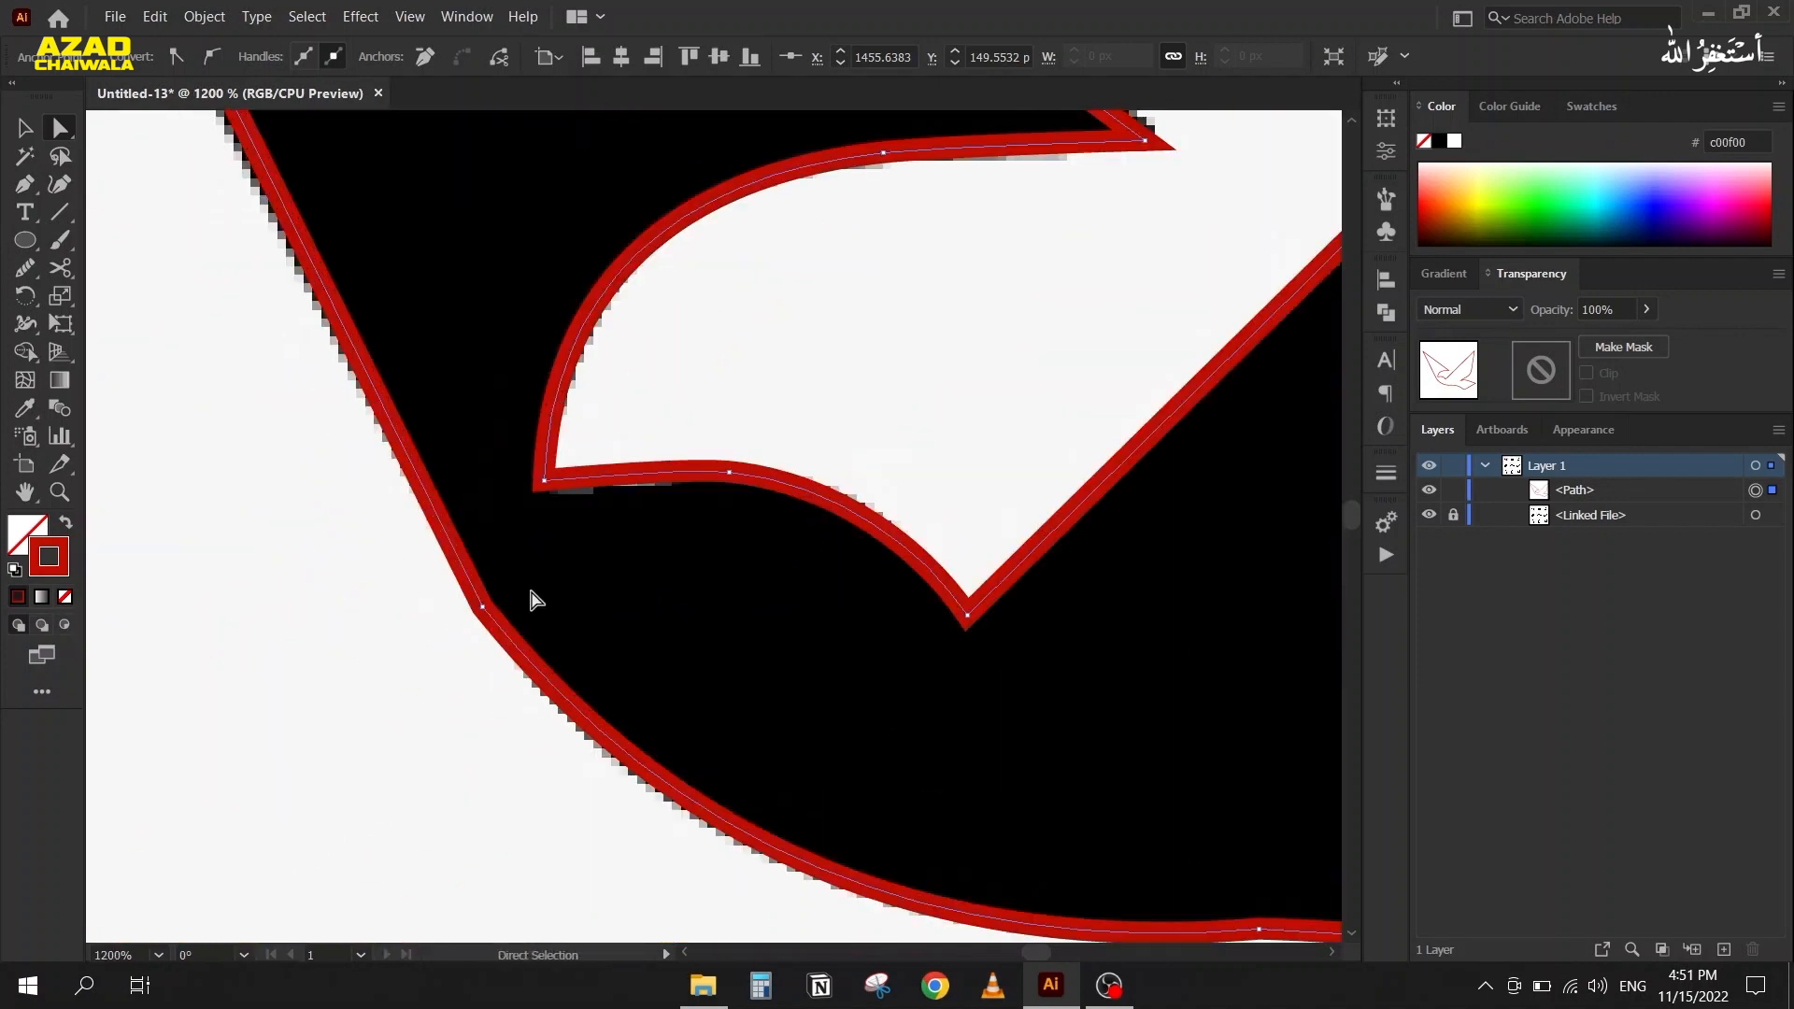
click(482, 607)
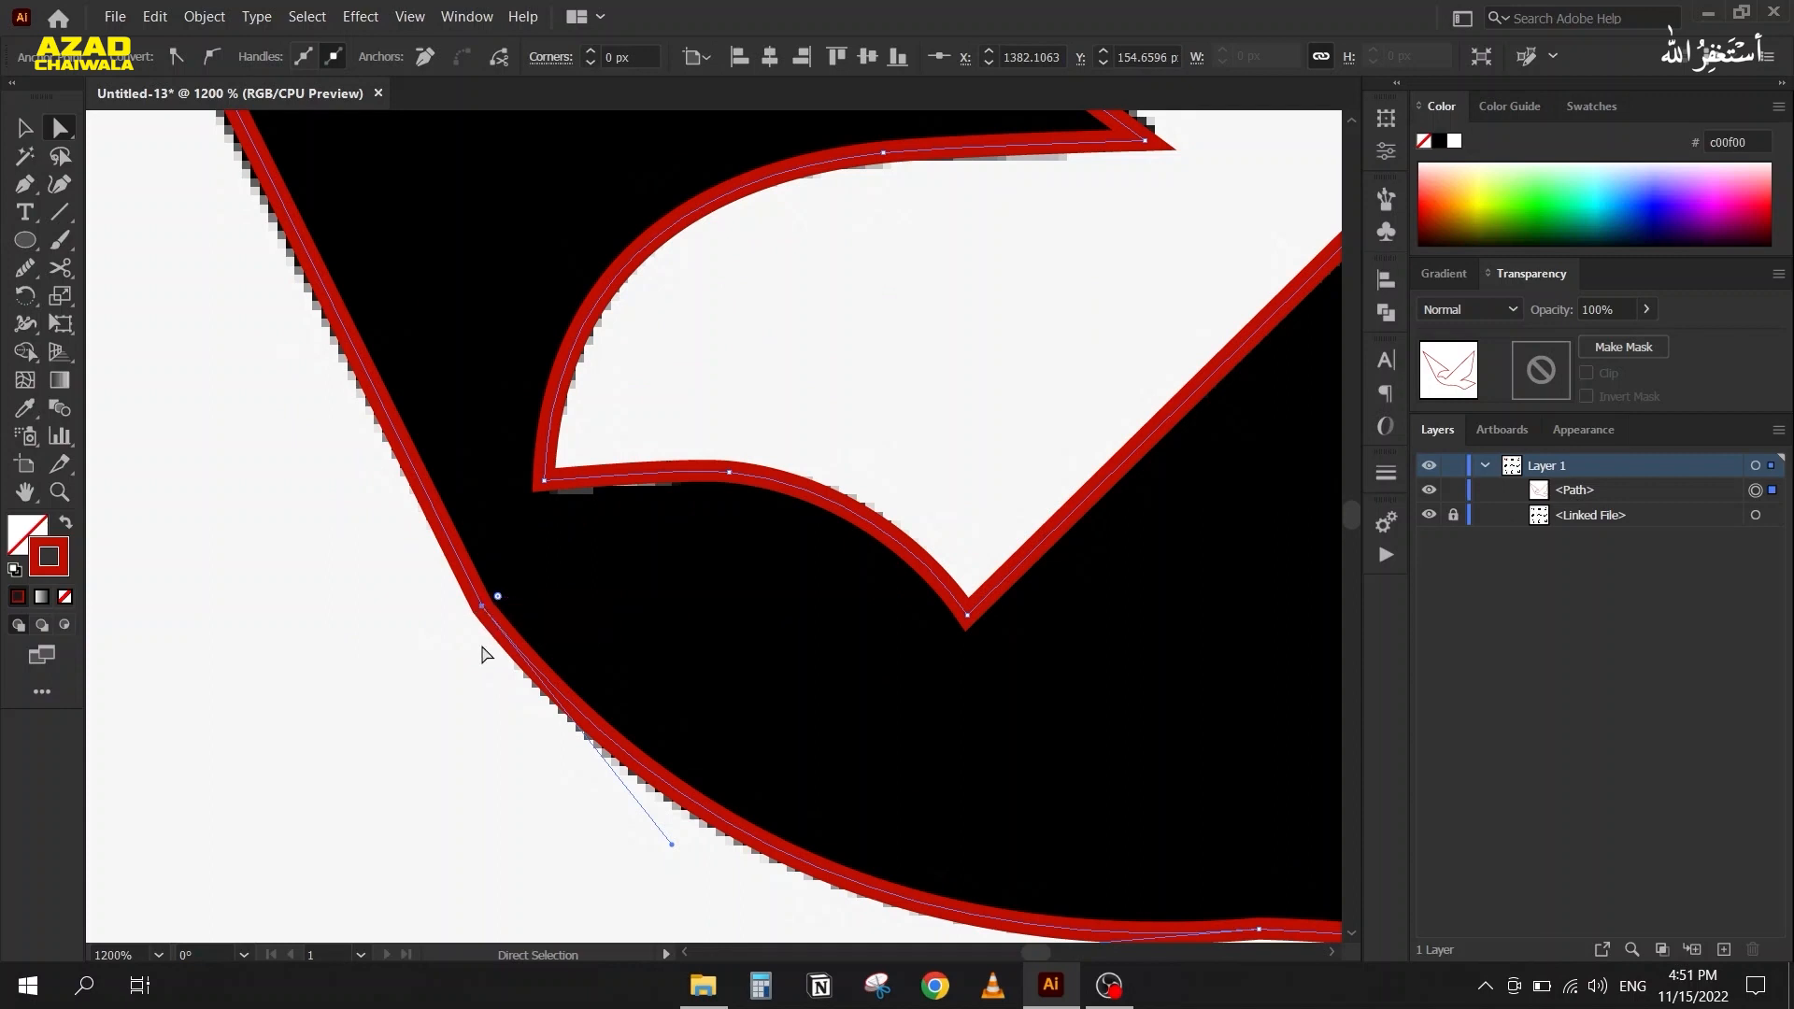
click(207, 58)
scroll(392, 549, down, 3)
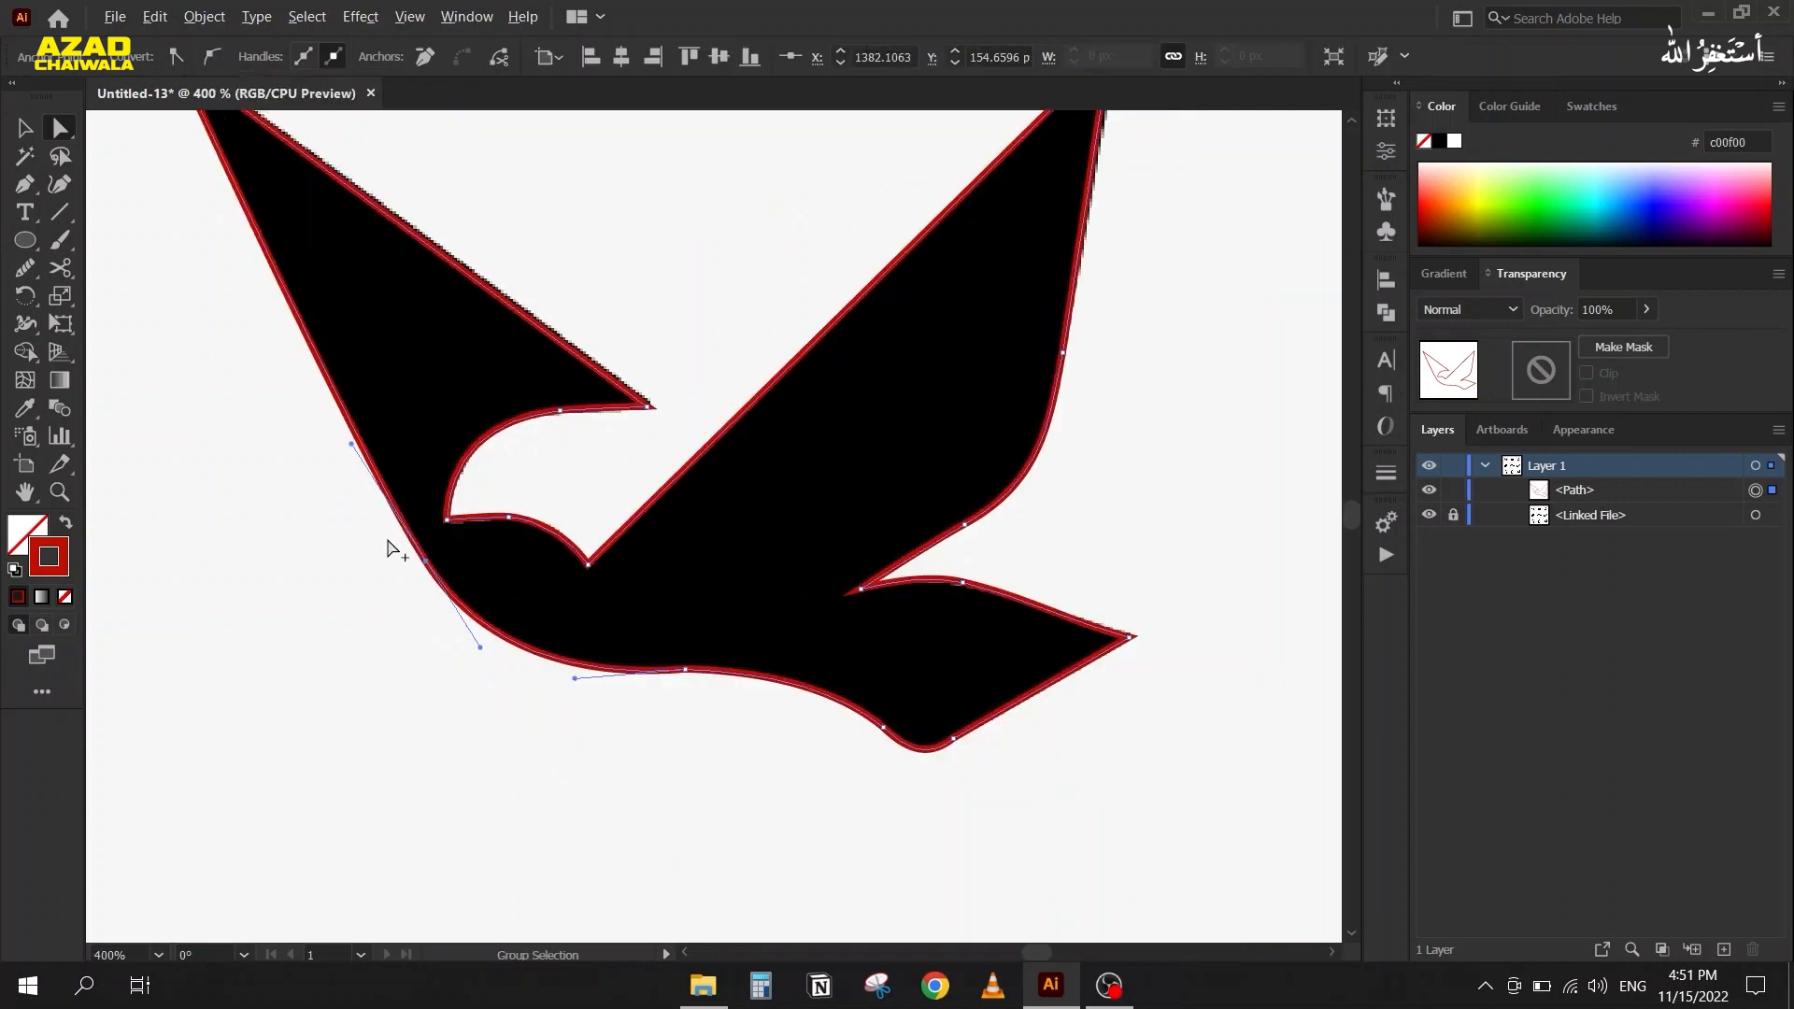
Delete the traced bird path, keeping only the locked reference image
scroll(392, 550, down, 4)
drag(352, 622, 577, 509)
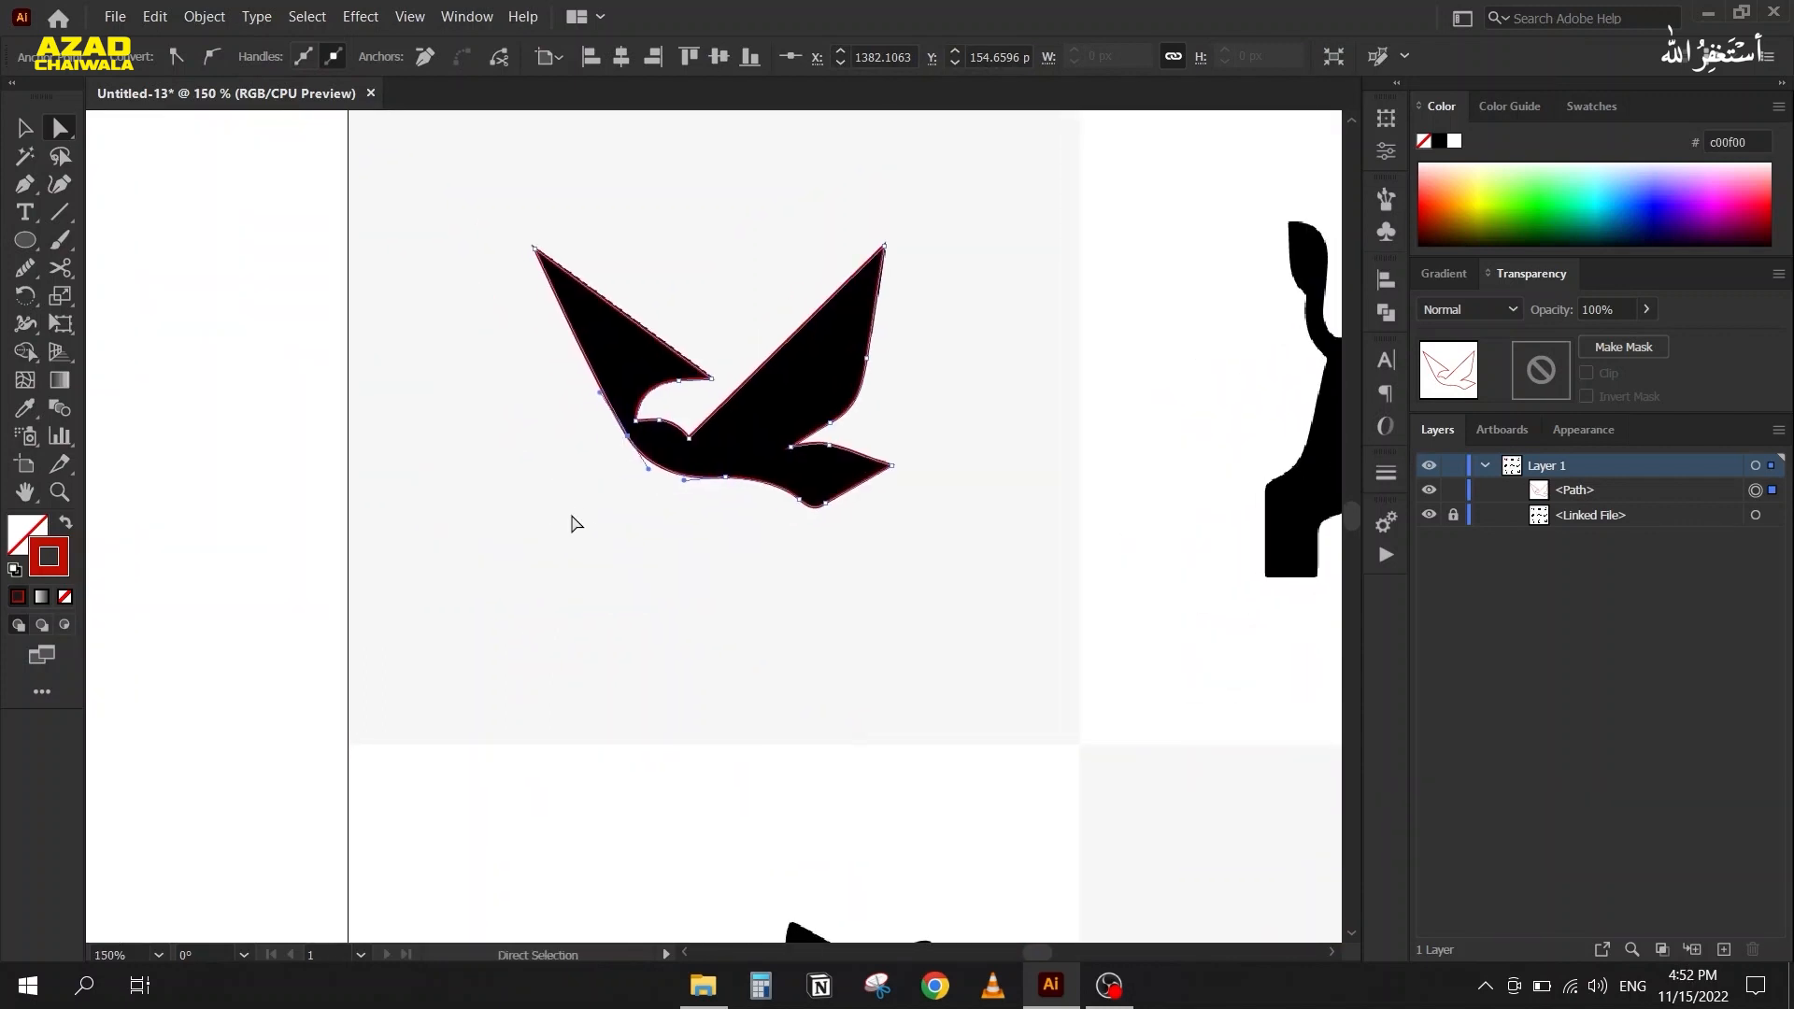
click(24, 129)
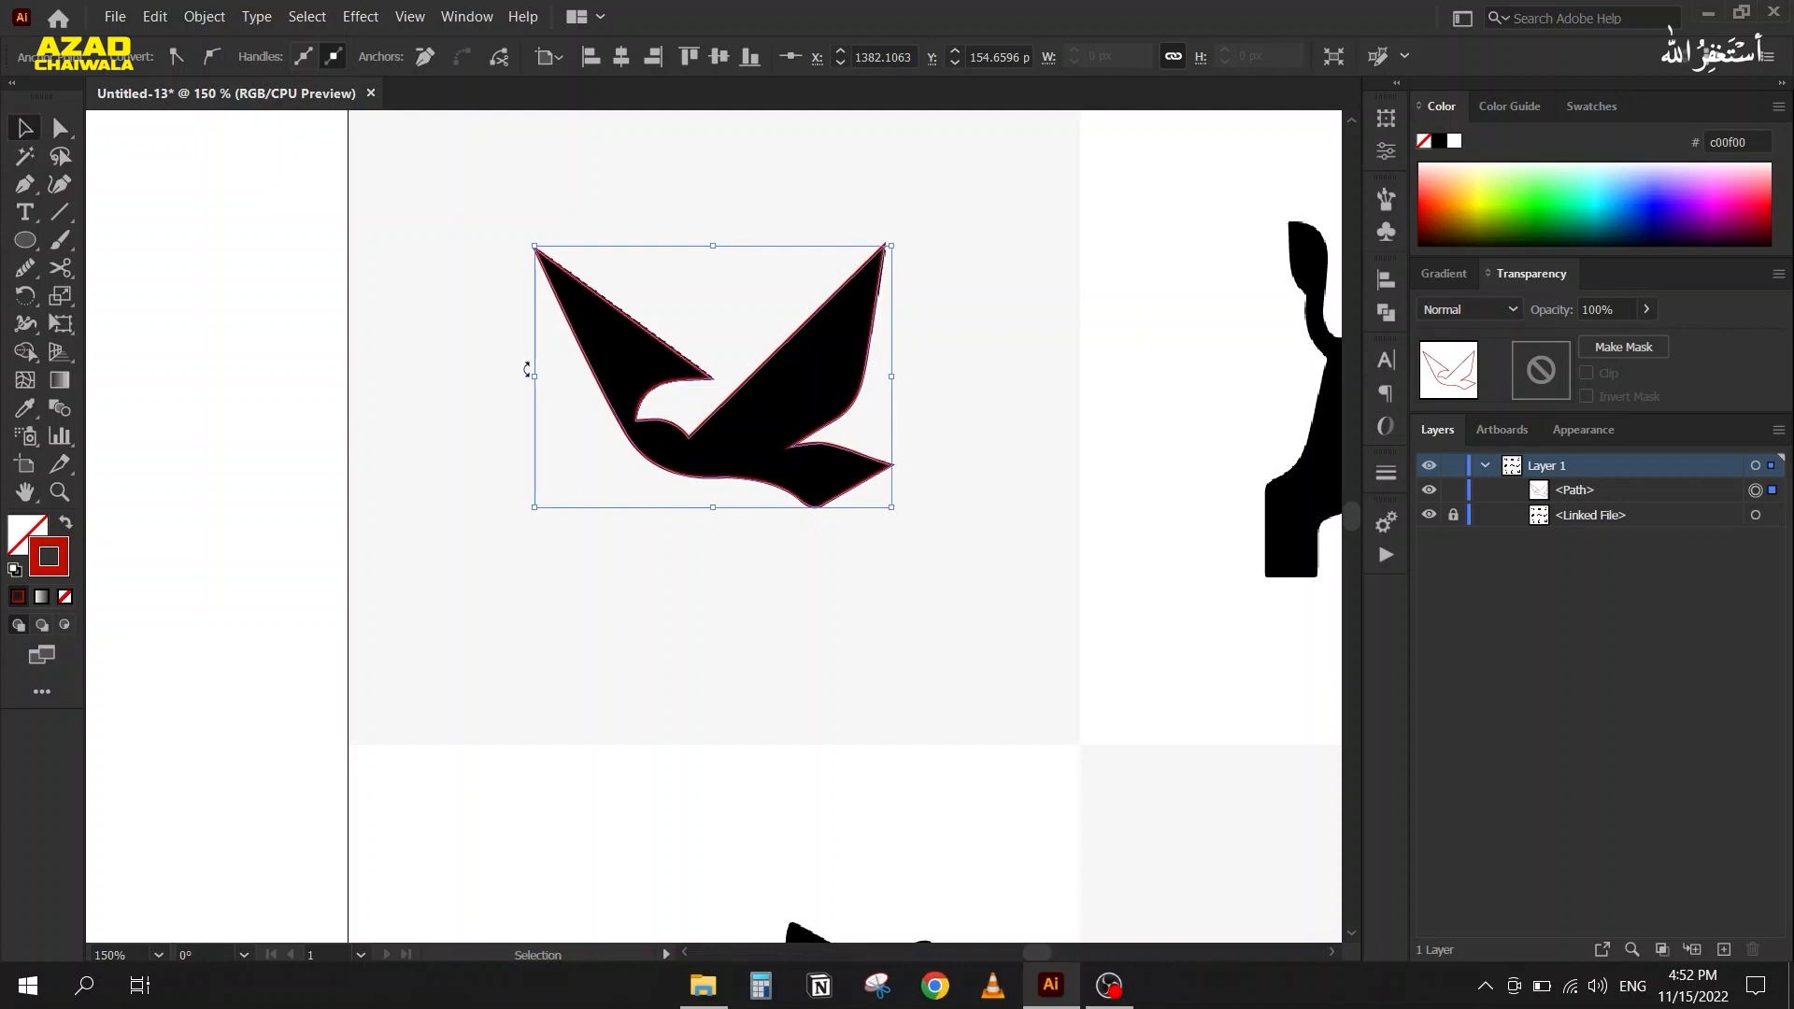
key(Delete)
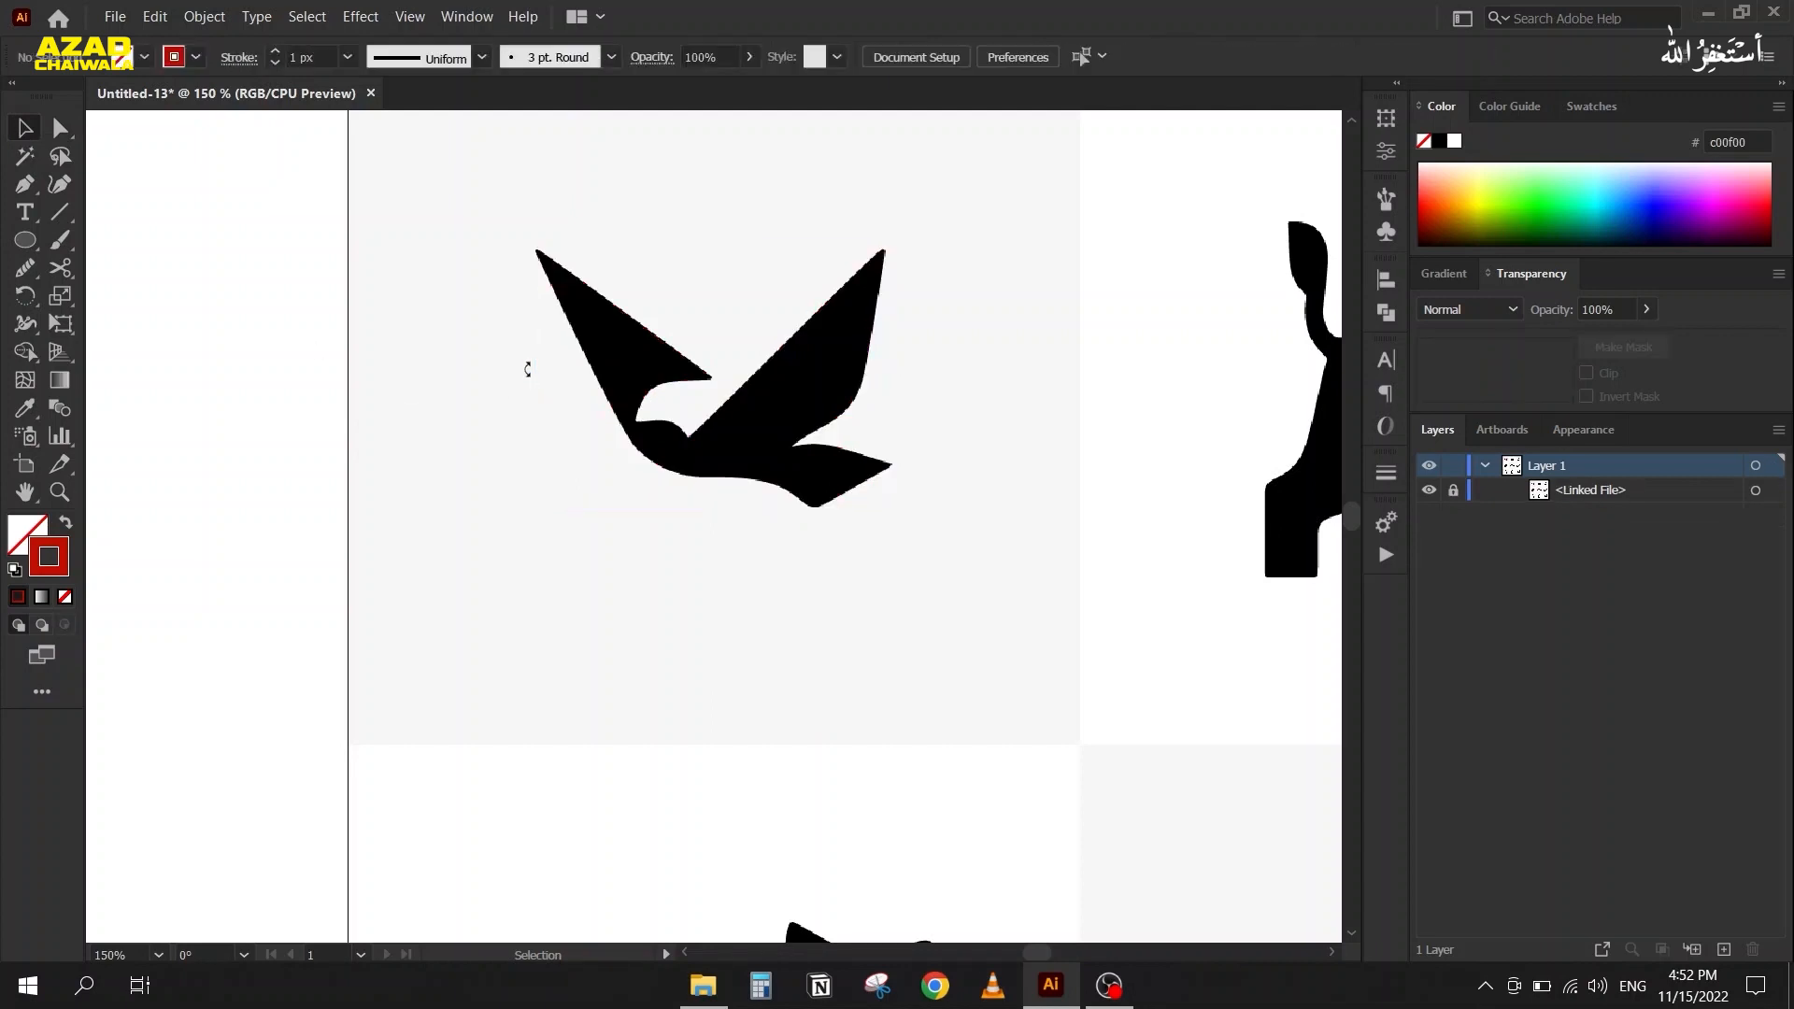
Start a Pen path on the wolf logo at the left ear's inner tip and trace straight segments across both ear peaks
drag(1099, 496, 440, 372)
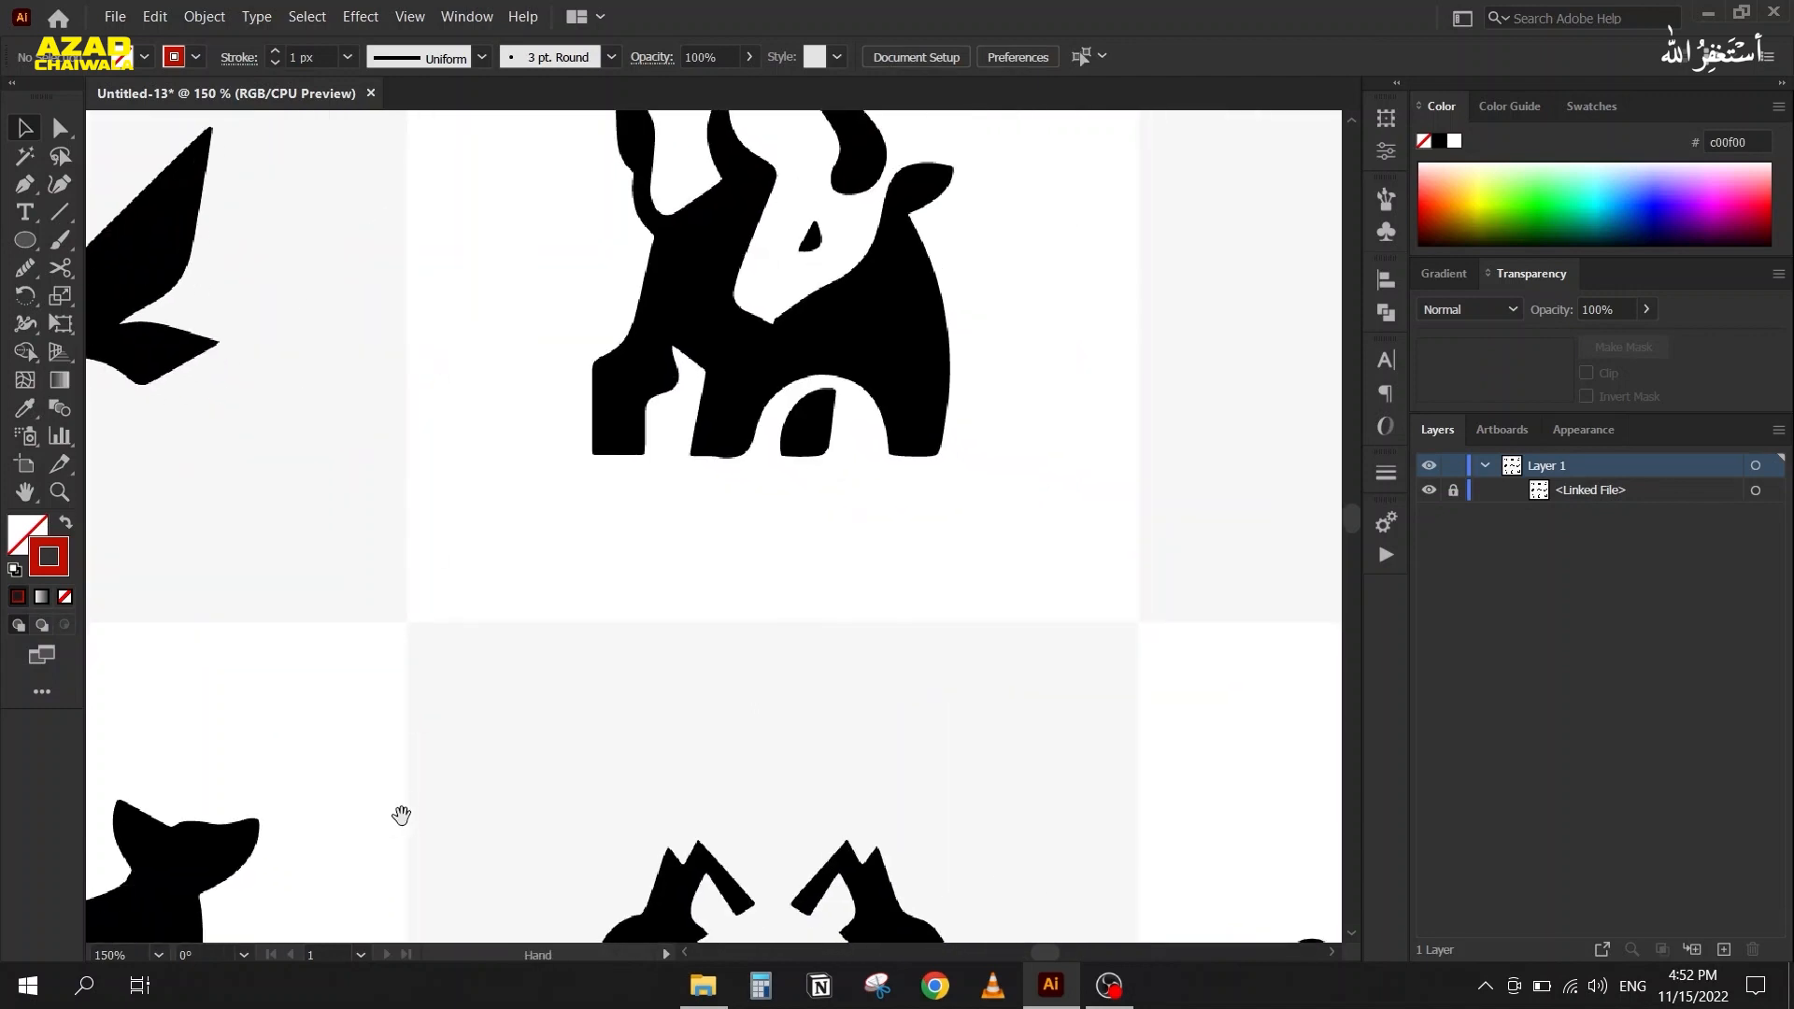
drag(396, 816, 509, 224)
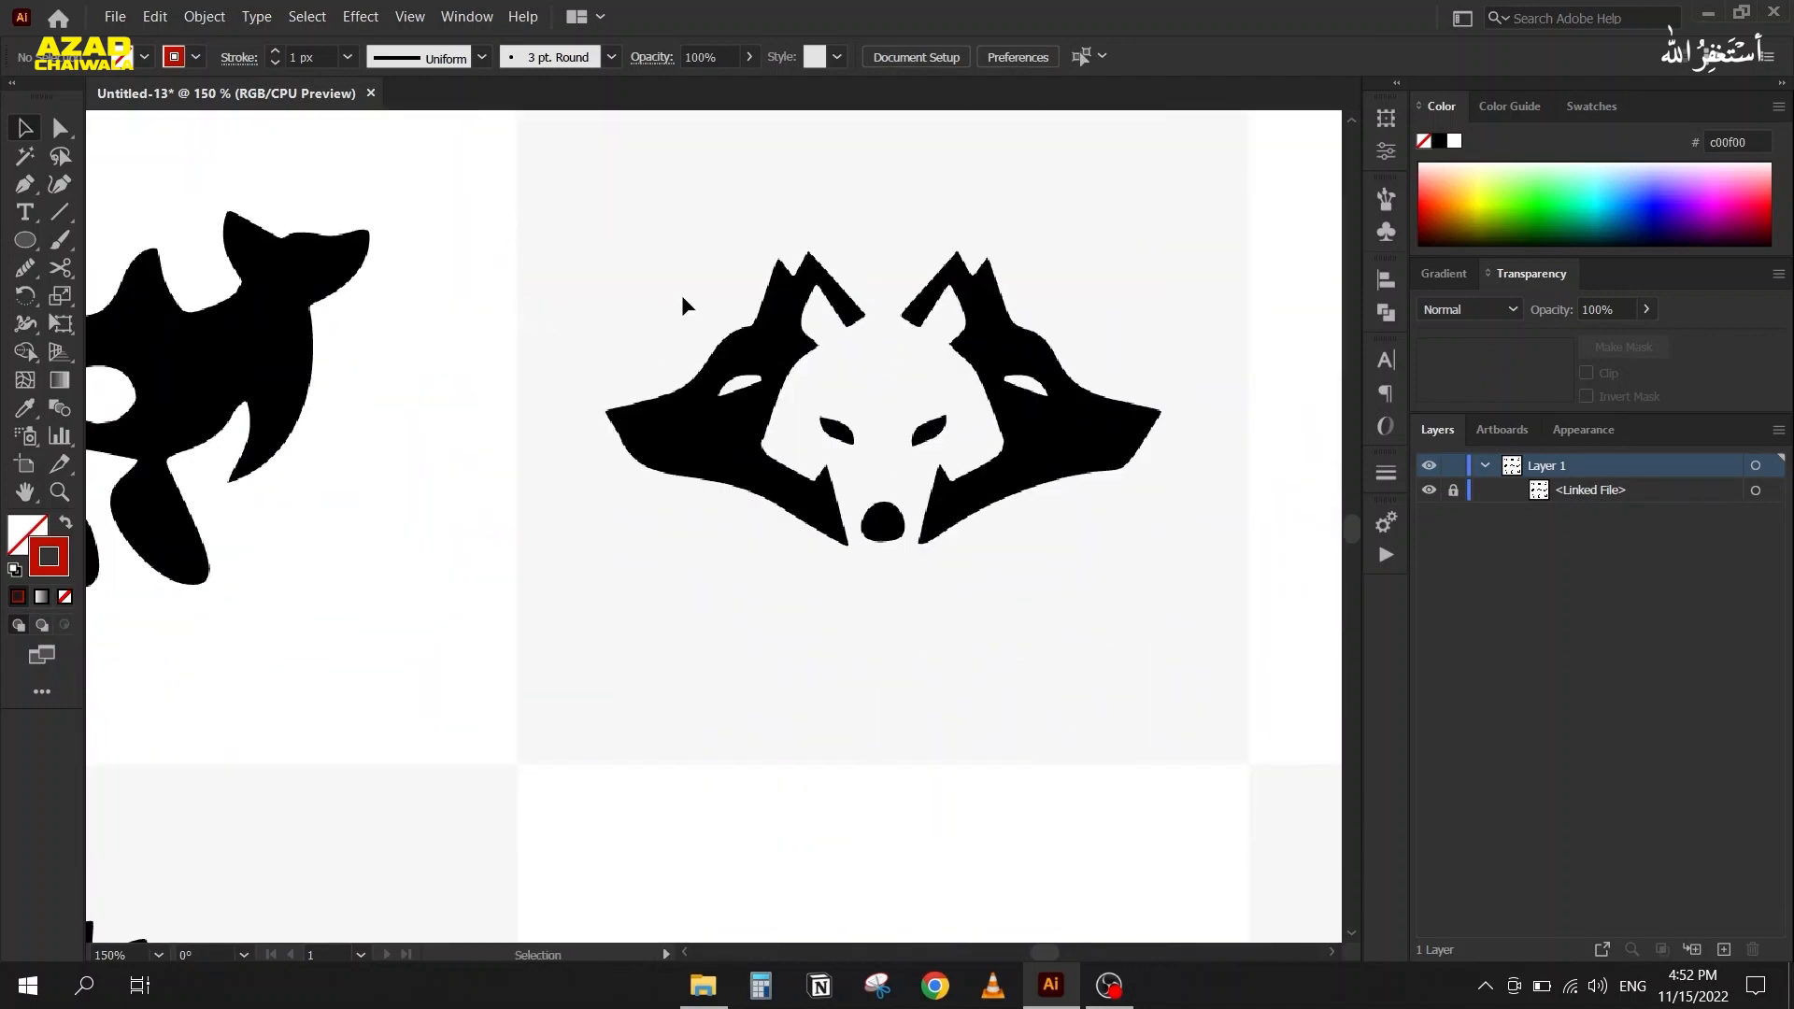
scroll(843, 347, up, 1)
drag(790, 383, 661, 405)
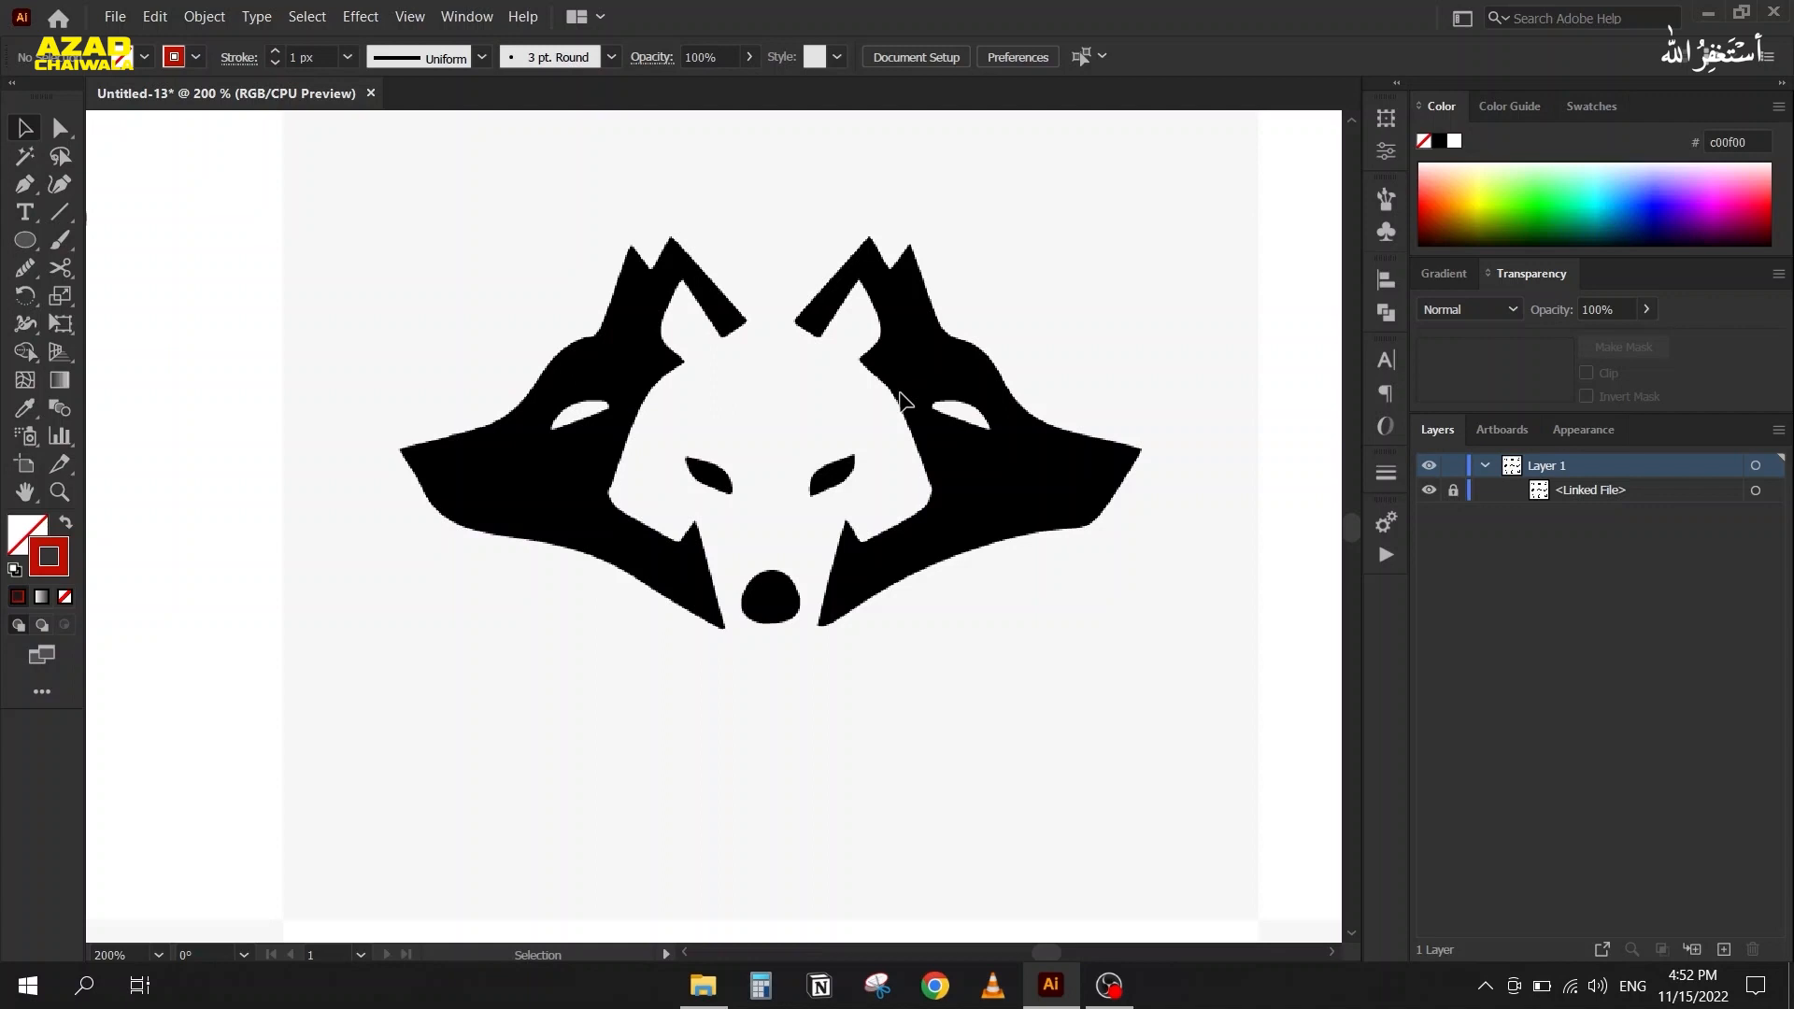
key(c)
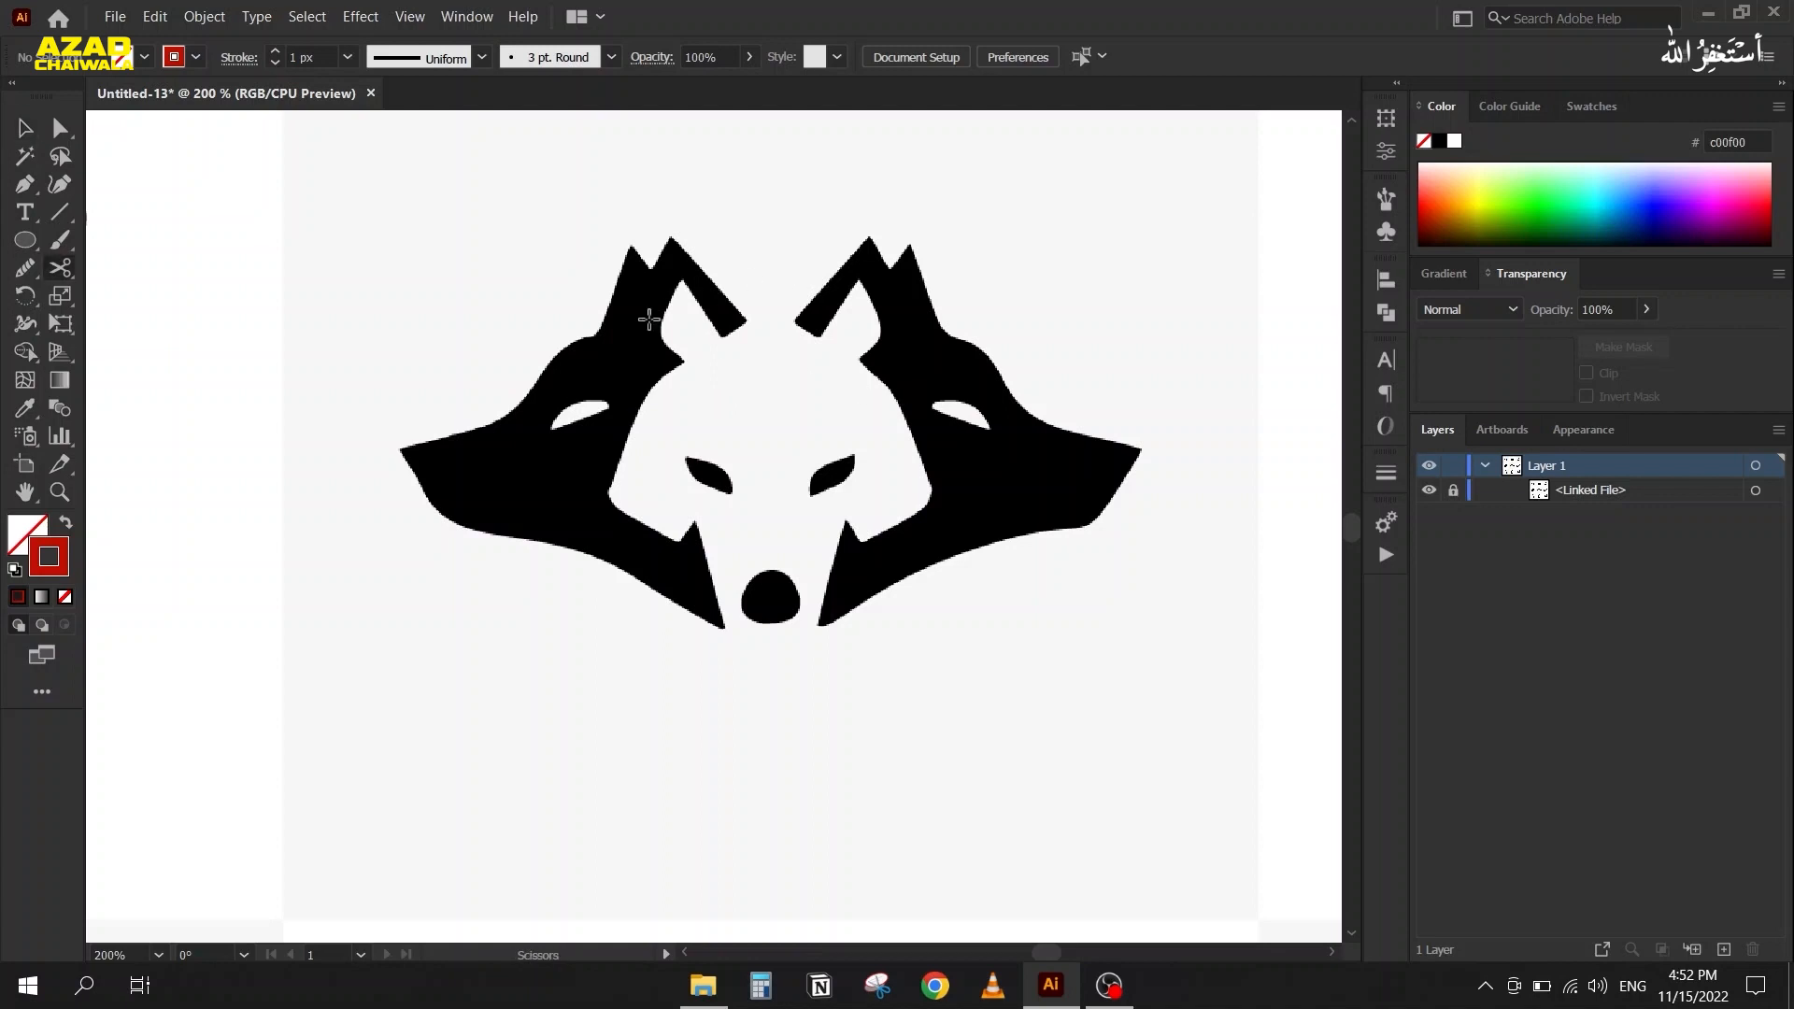
scroll(647, 320, up, 3)
drag(596, 386, 717, 380)
scroll(731, 329, down, 2)
scroll(889, 272, up, 2)
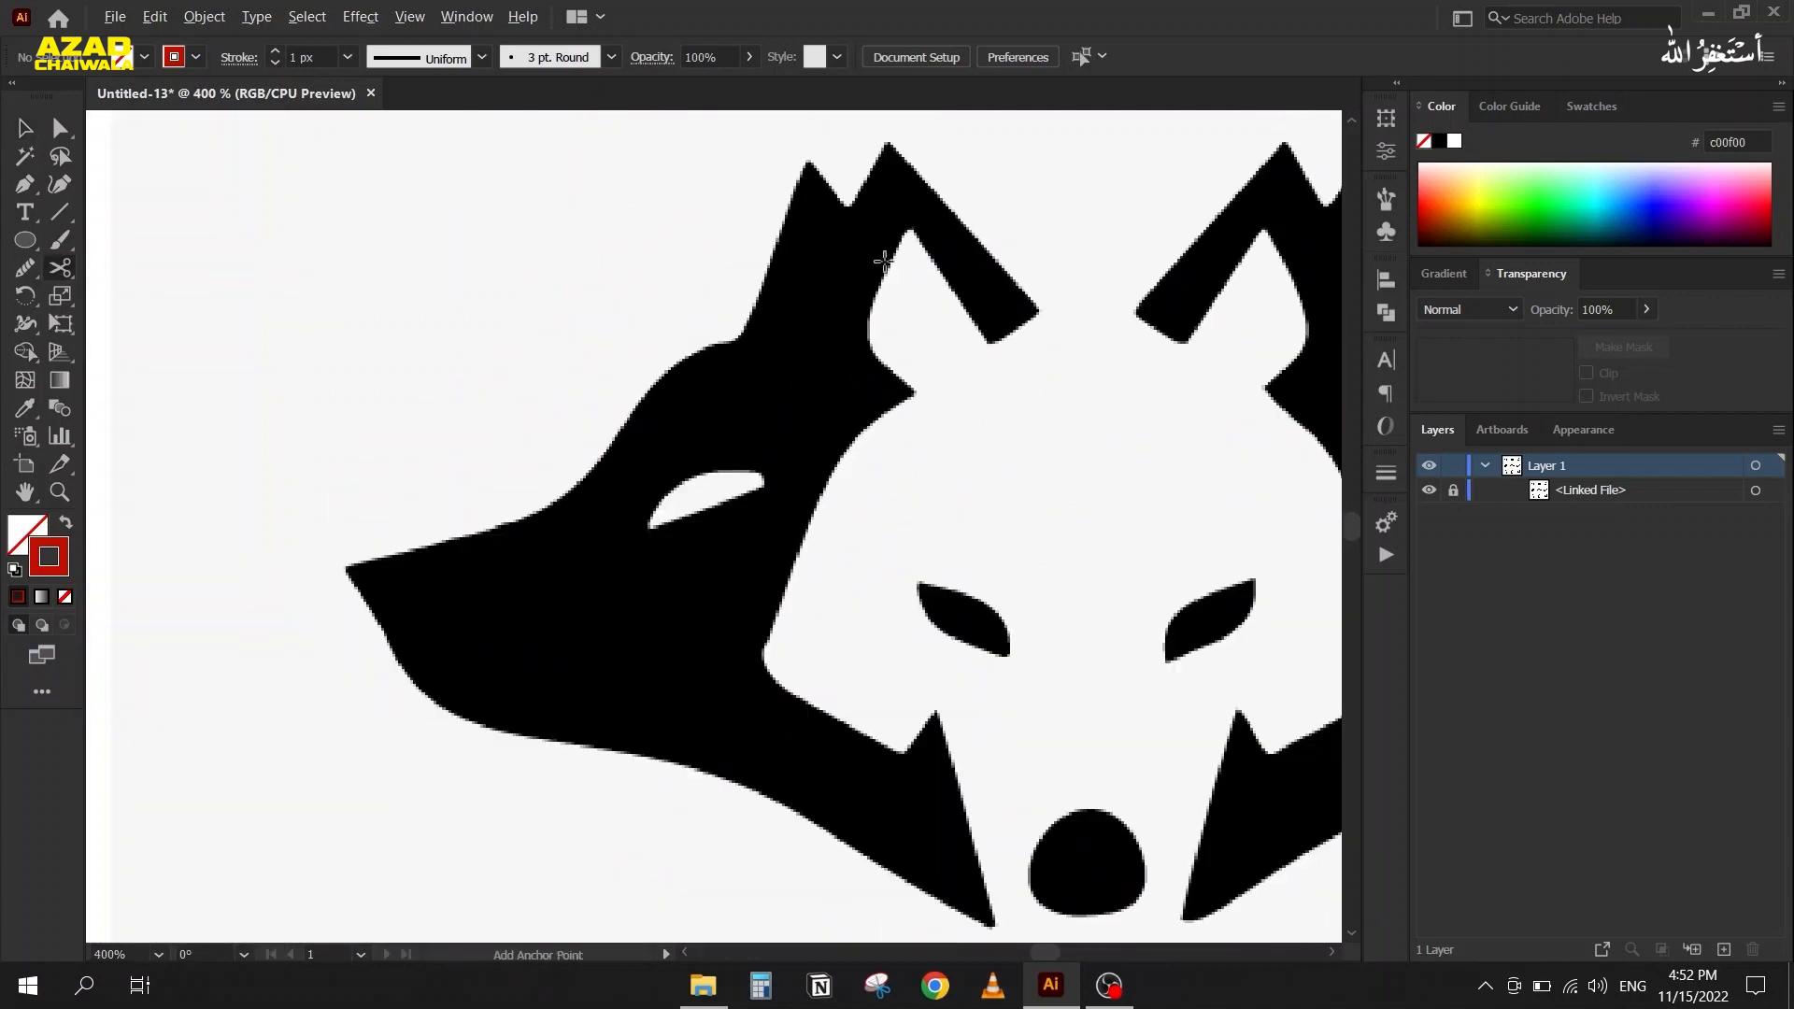
key(p)
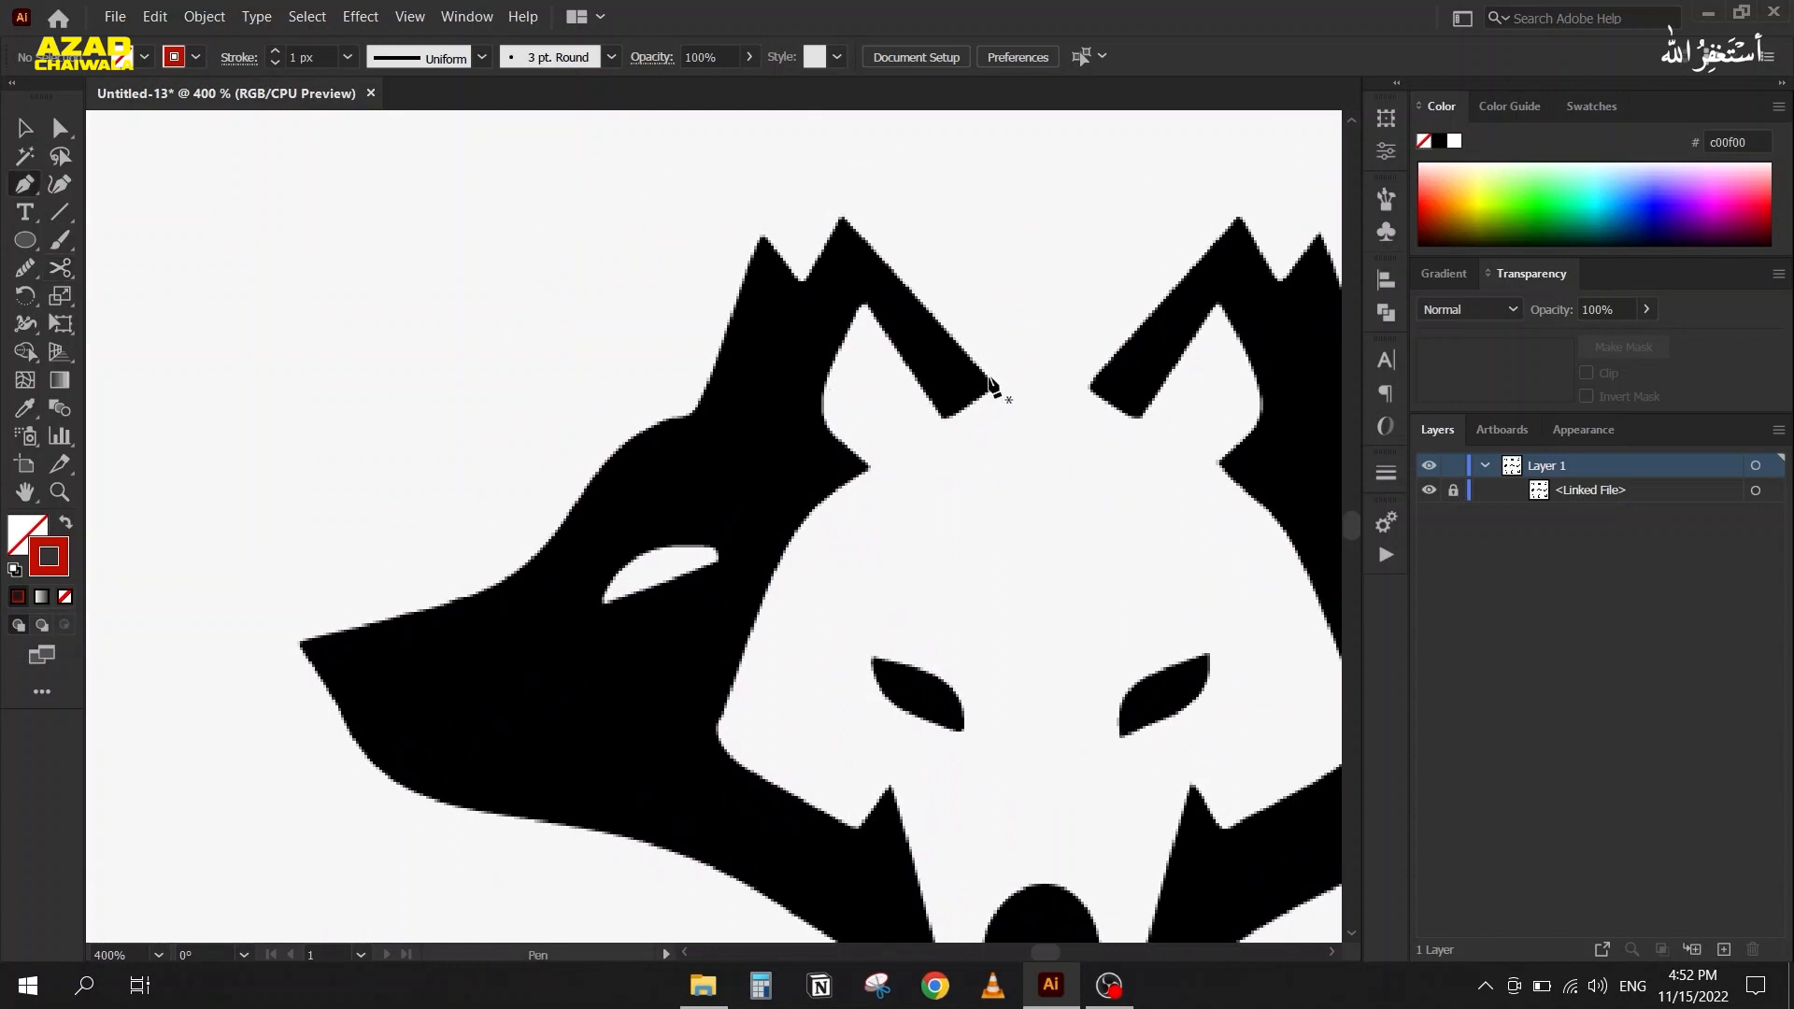
scroll(872, 404, up, 3)
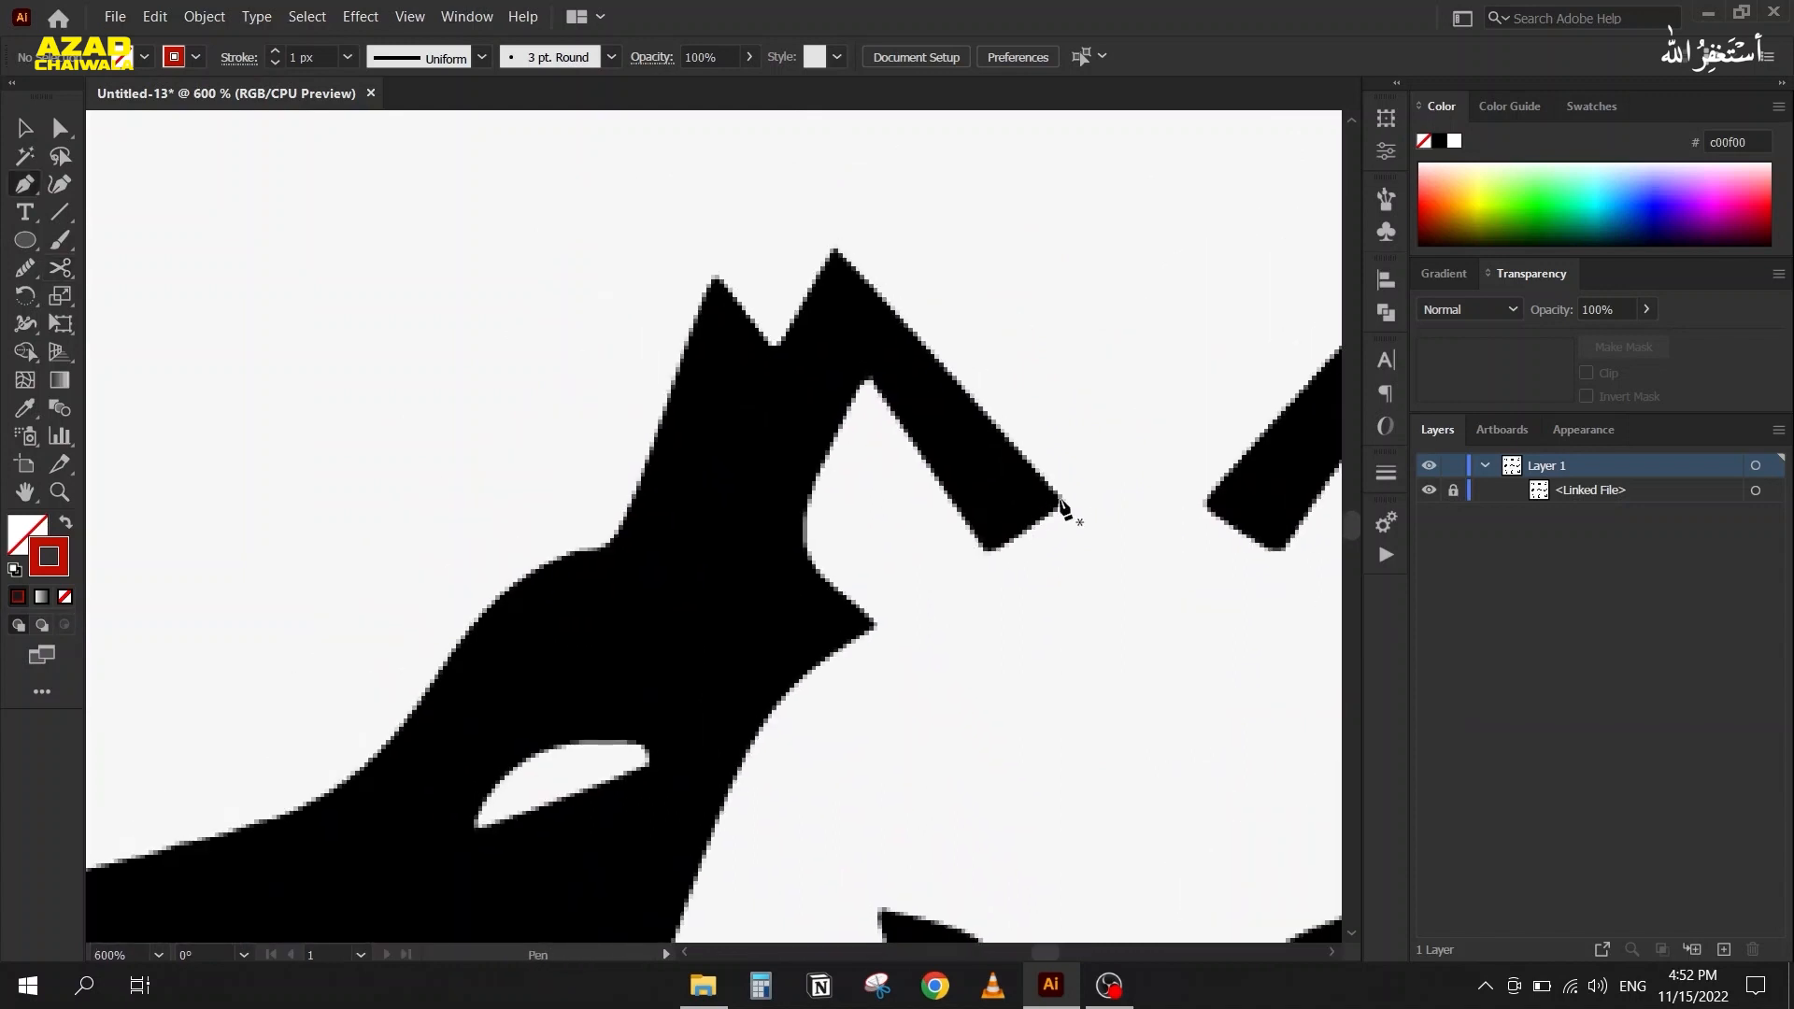
click(1061, 501)
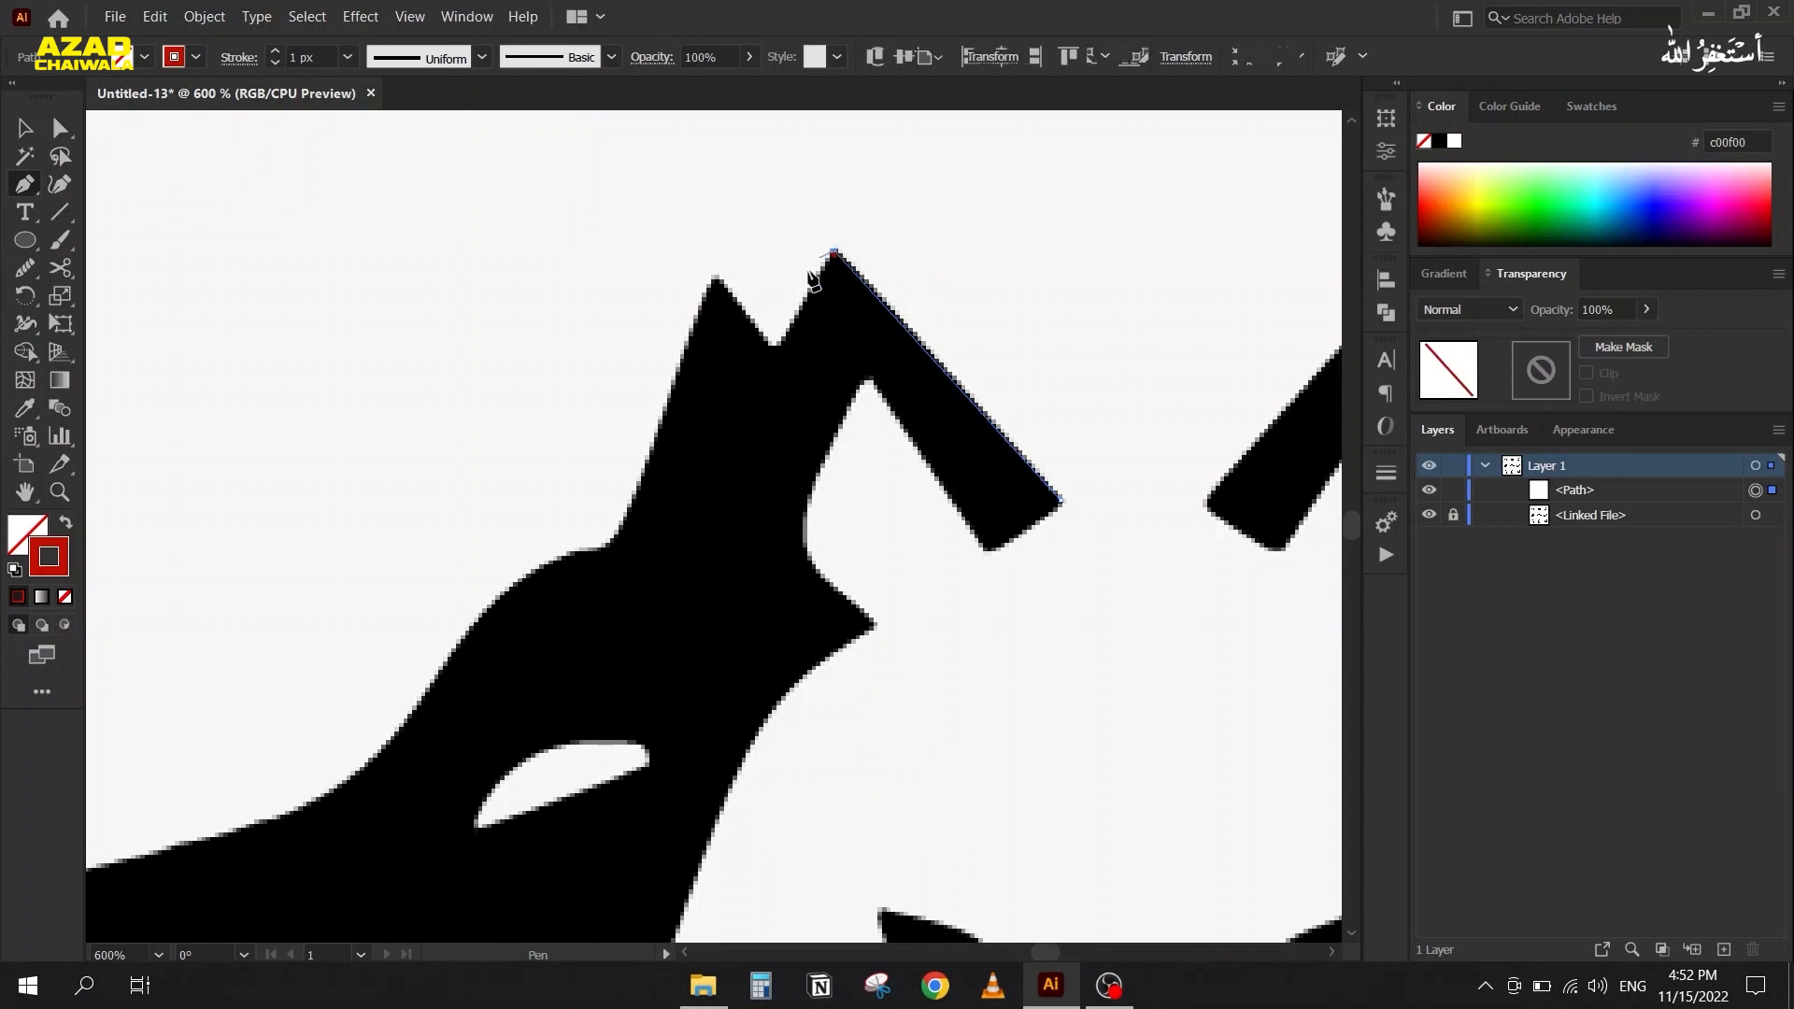
click(834, 249)
click(774, 344)
click(714, 276)
Continue the path down the ear's outer edge and over the left wolf's brow and forehead with curved segments
key(space)
drag(550, 587, 709, 456)
drag(782, 402, 682, 448)
key(space)
drag(561, 568, 673, 568)
drag(667, 602, 661, 601)
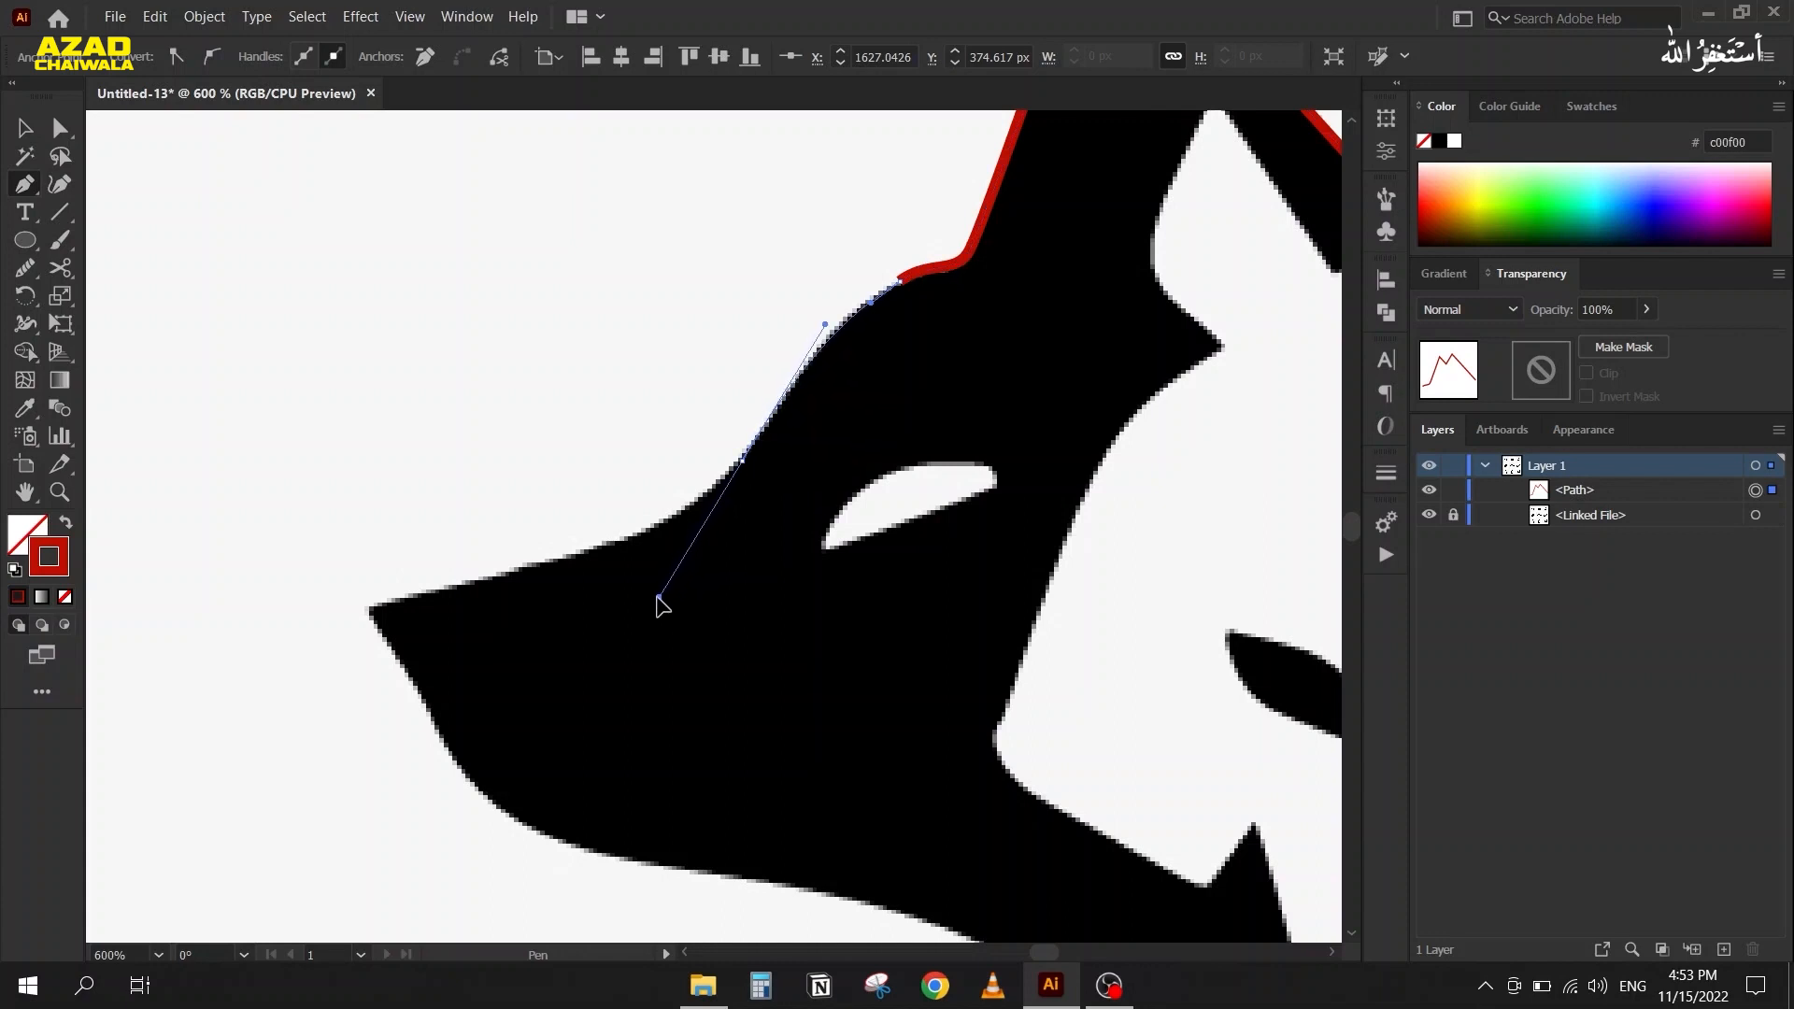
Place a corner anchor at the left wolf's snout tip and curve the path around the chin to X 1601.4, Y 427.0 px
click(371, 610)
scroll(336, 542, down, 3)
drag(426, 510, 434, 552)
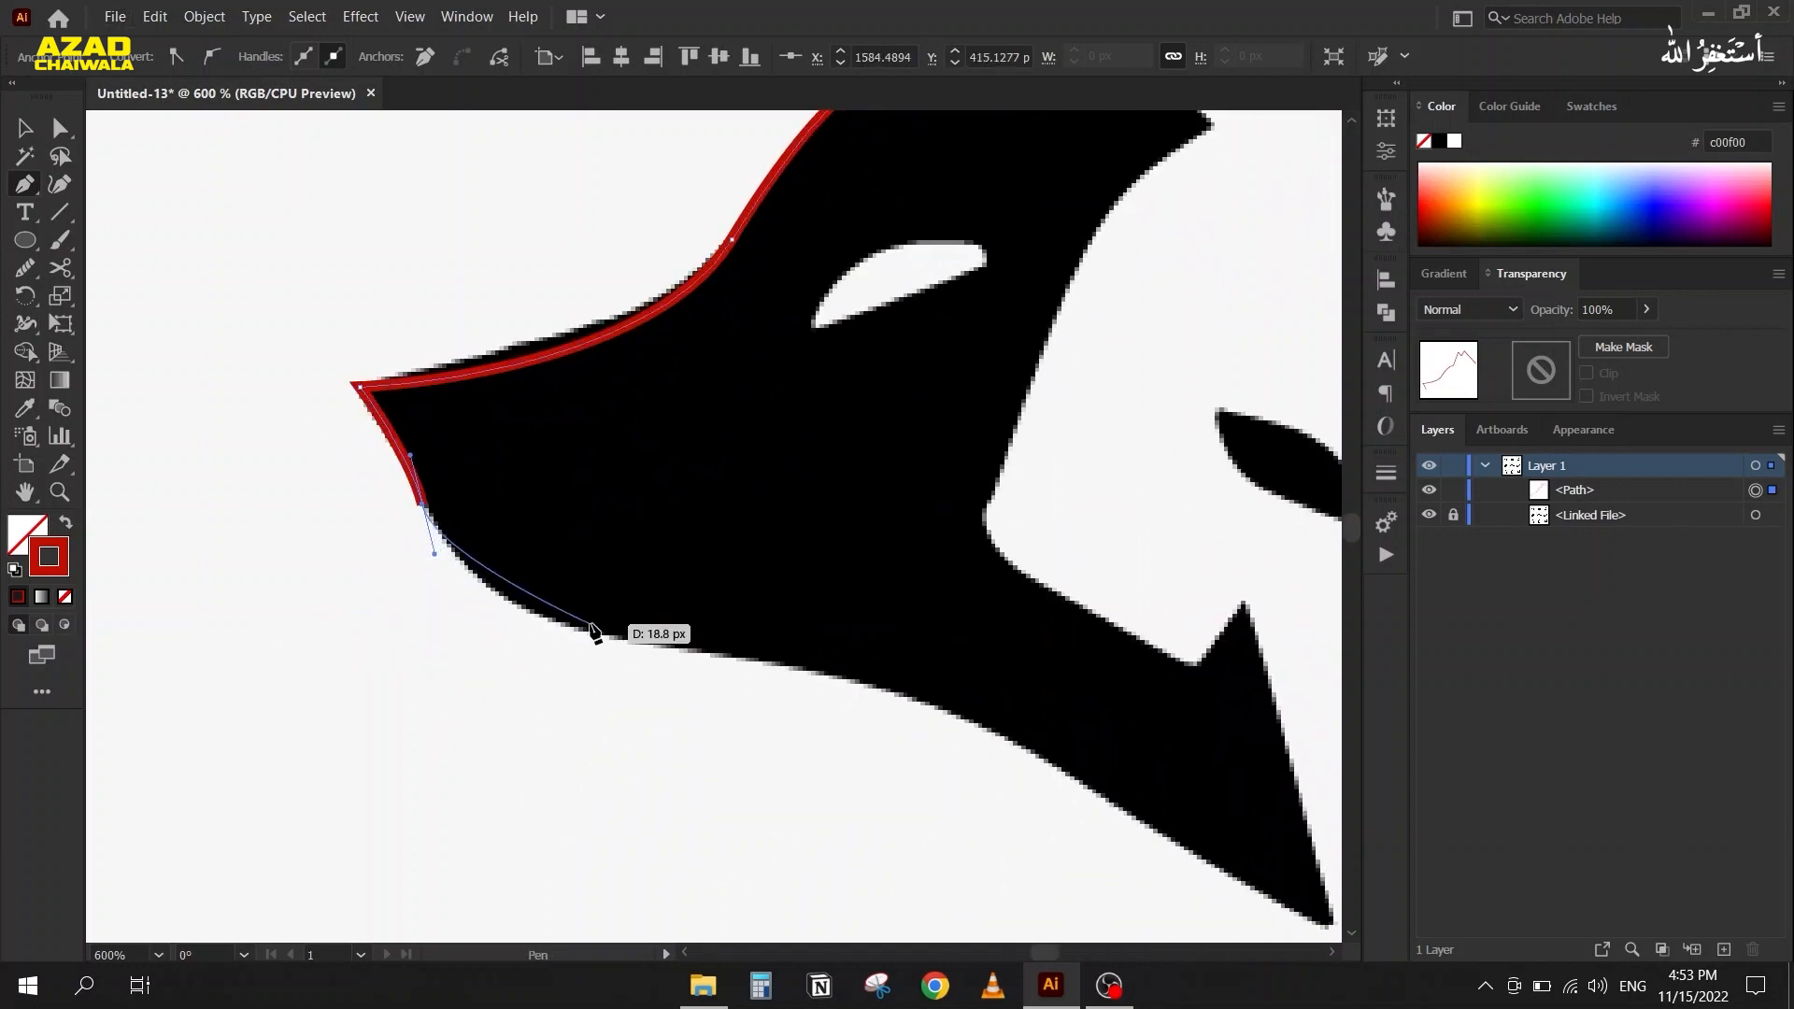
mouse_move(608, 635)
mouse_down()
mouse_move(732, 649)
mouse_move(708, 651)
mouse_up()
Trace the left wolf's lower jaw through a curve anchor at X 1643.2, Y 439.6 px to the lowest point beside the nose
scroll(991, 620, down, 2)
drag(992, 623, 648, 455)
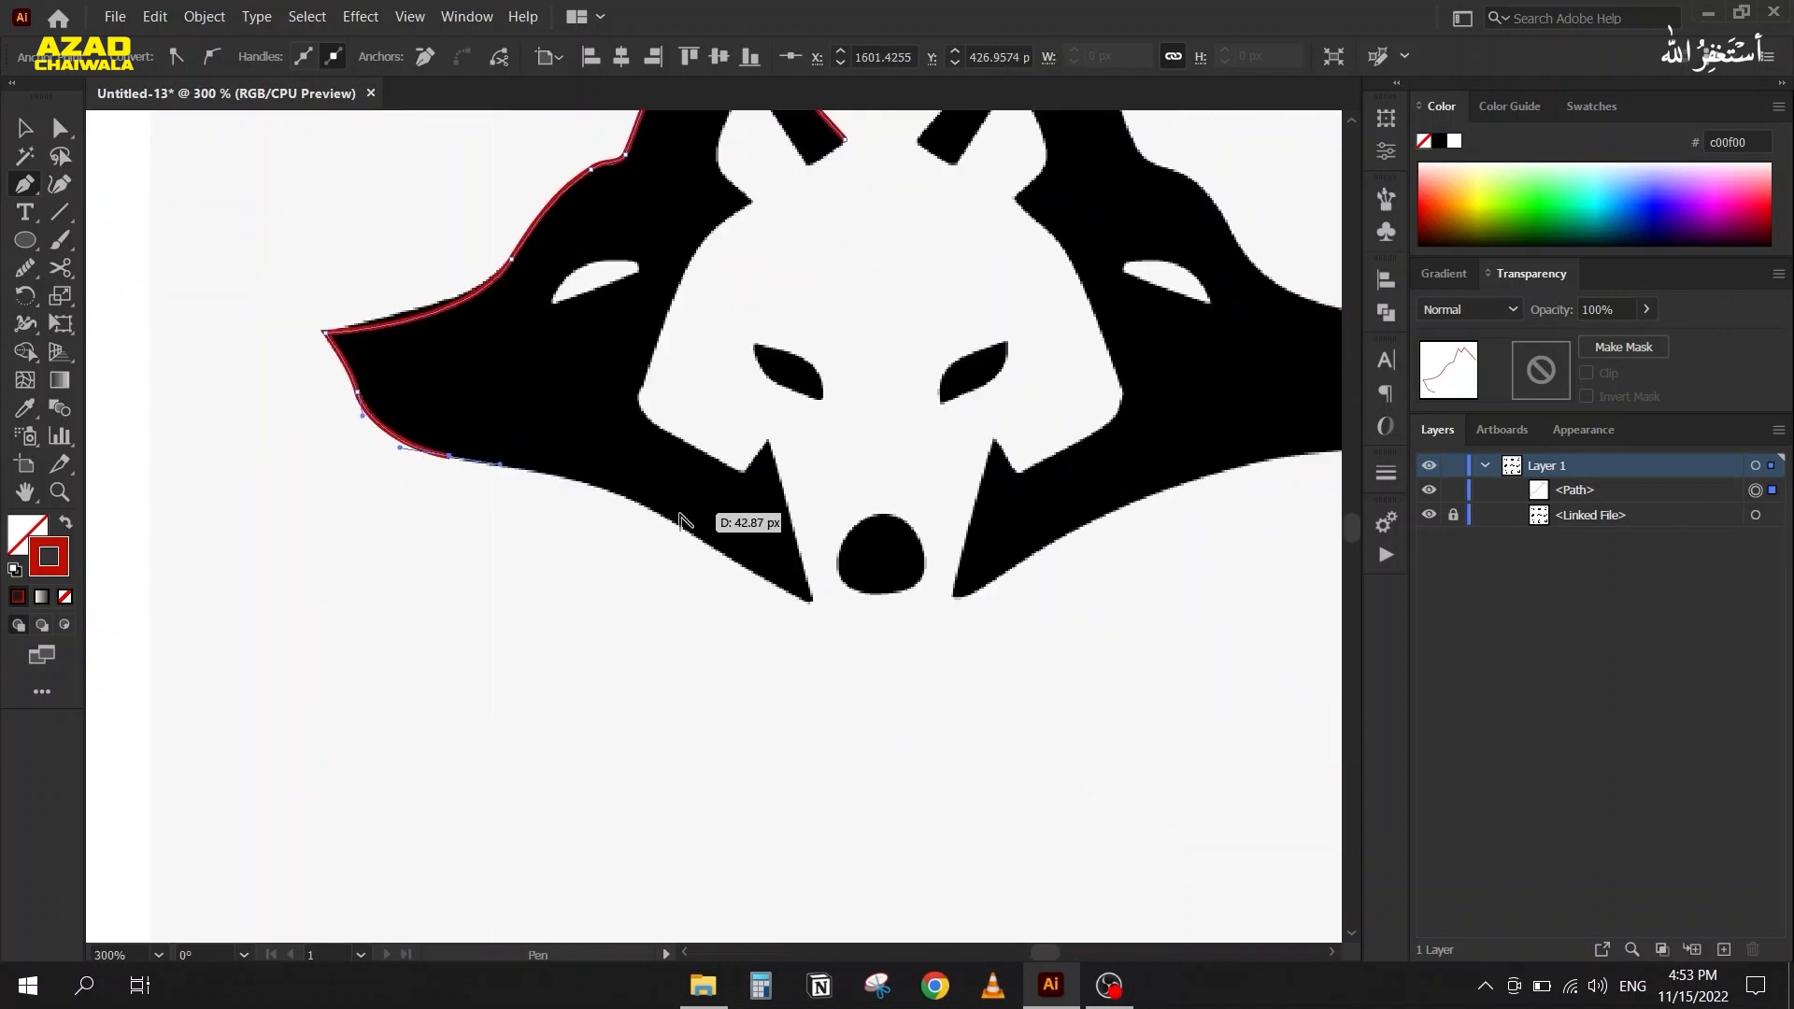
scroll(687, 511, up, 1)
mouse_move(682, 532)
mouse_down()
mouse_move(730, 592)
mouse_move(763, 589)
mouse_up()
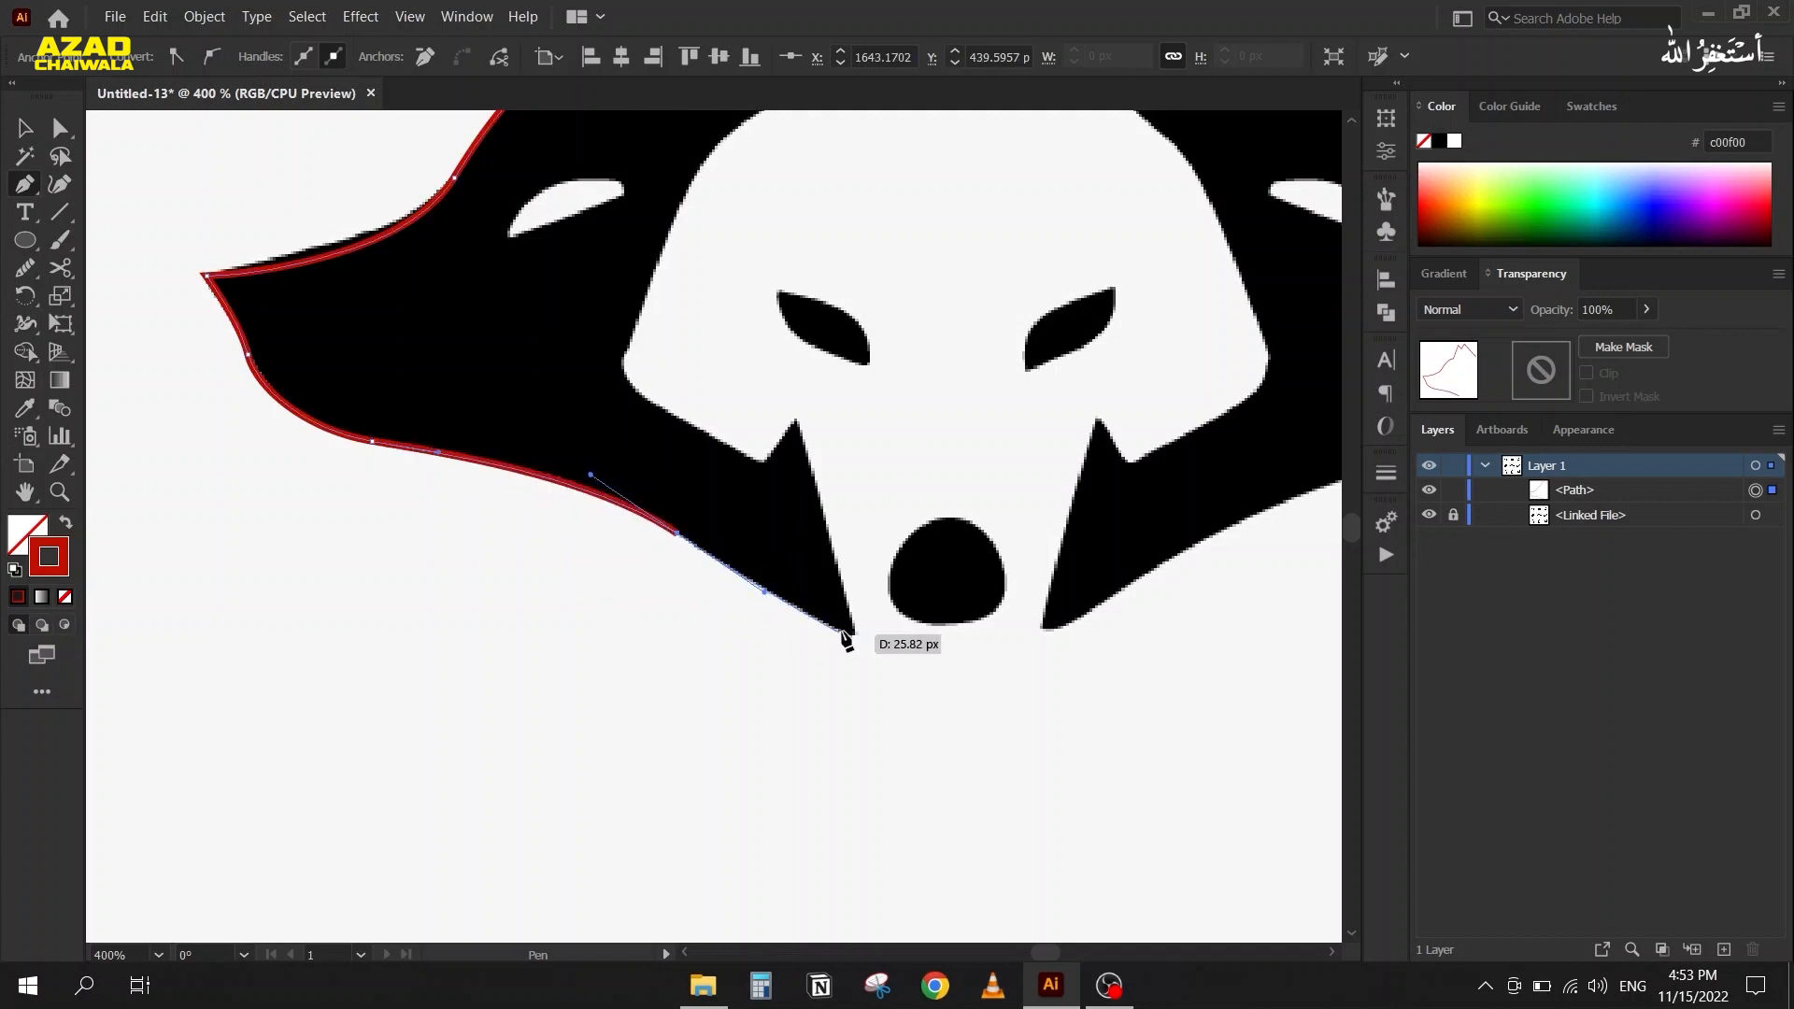
drag(856, 633, 882, 639)
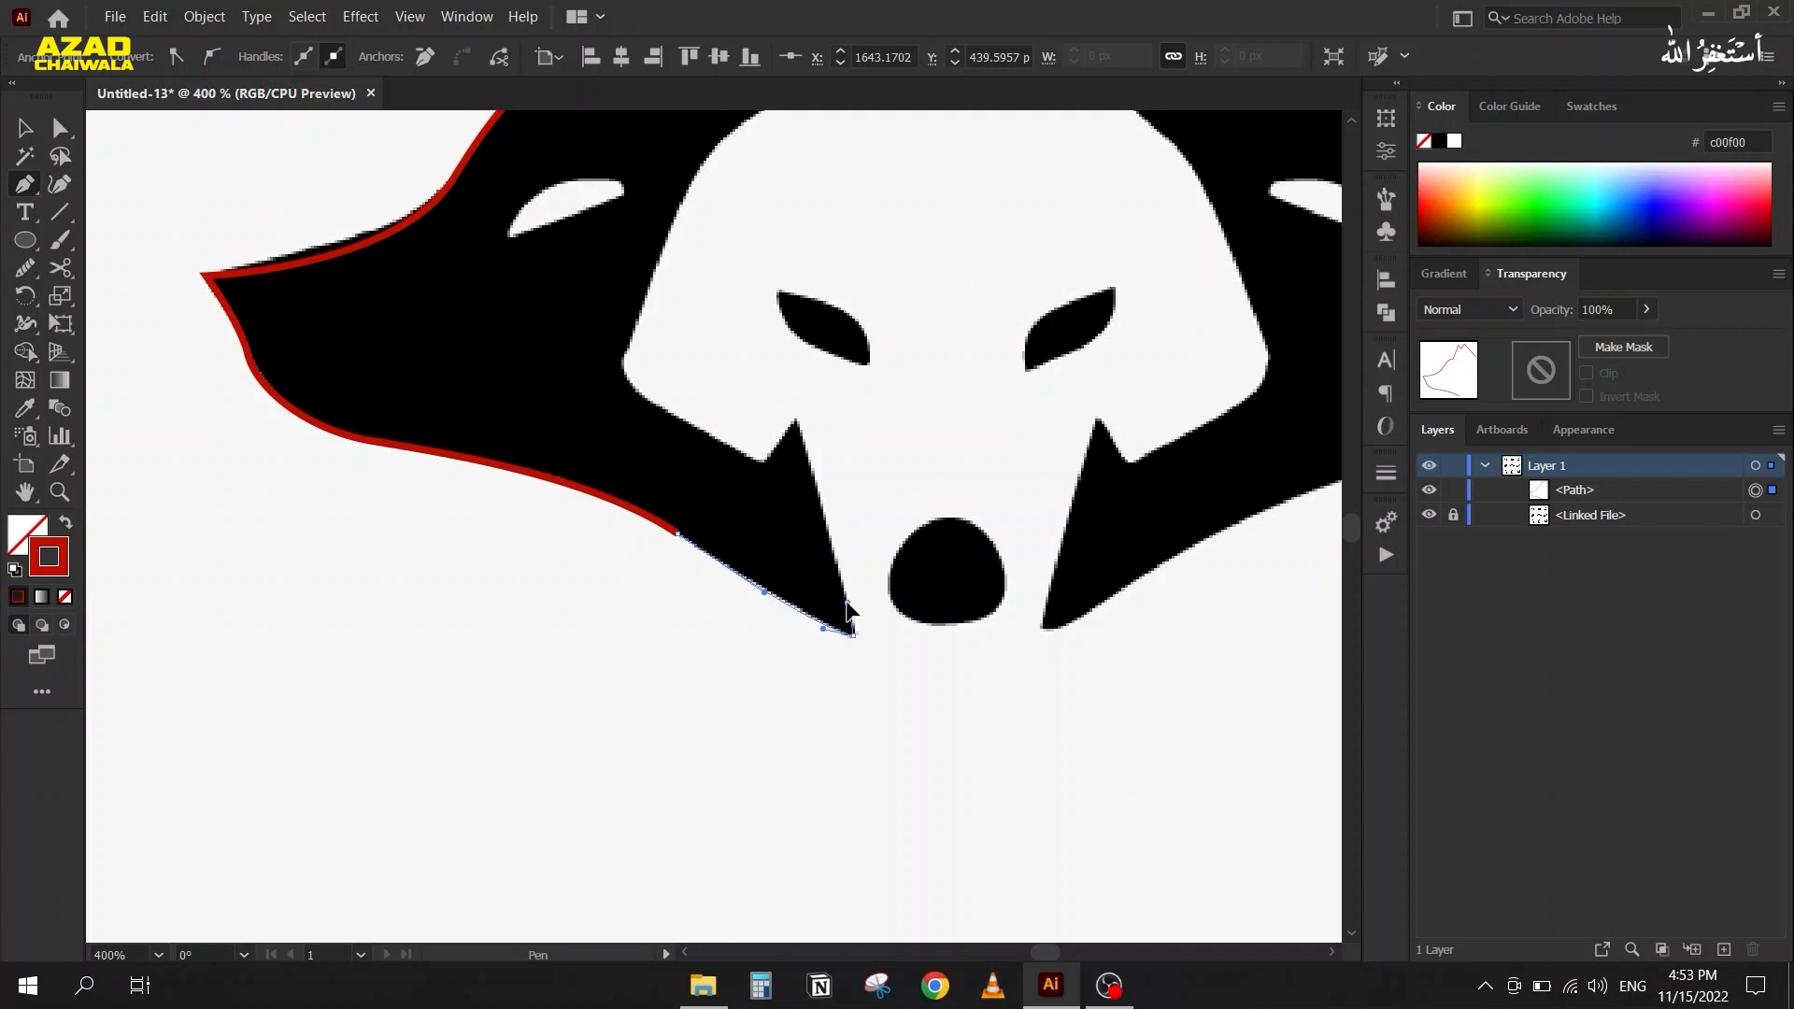
Trace the spike and notch beside the central muzzle with corner anchors and curve the path around the cheek corner
drag(797, 419, 768, 458)
click(763, 461)
scroll(622, 385, up, 3)
mouse_move(640, 420)
mouse_down()
mouse_move(687, 595)
mouse_move(653, 505)
mouse_up()
mouse_move(696, 417)
mouse_down()
mouse_move(719, 397)
mouse_move(720, 351)
mouse_move(625, 676)
mouse_up()
Curve the path up the inner cheek to the pointed tip below the ear and remove that anchor's outgoing handle
scroll(722, 312, down, 2)
scroll(708, 429, up, 2)
scroll(722, 413, down, 1)
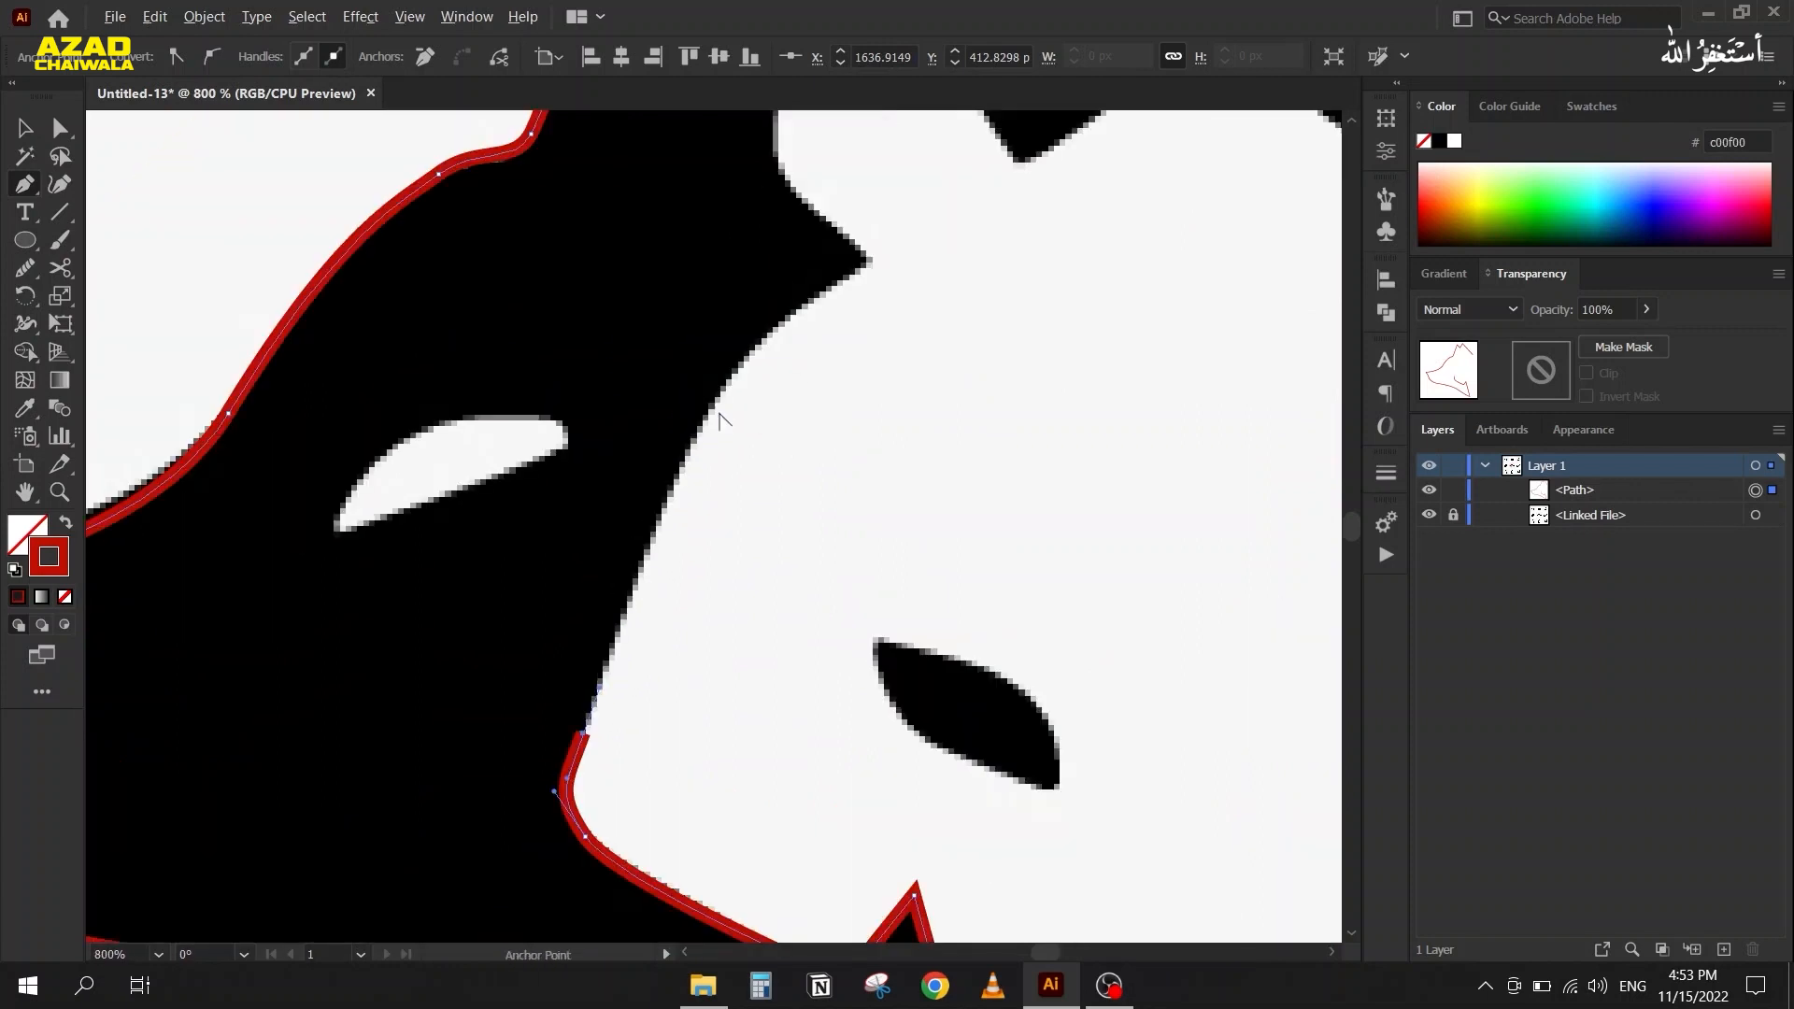
scroll(706, 439, down, 1)
drag(828, 305, 978, 239)
click(828, 305)
Trace the curved inner edge of the left ear and its straight flap, closing the path at the starting anchor
drag(806, 282, 612, 575)
drag(676, 524, 652, 495)
drag(677, 436, 689, 408)
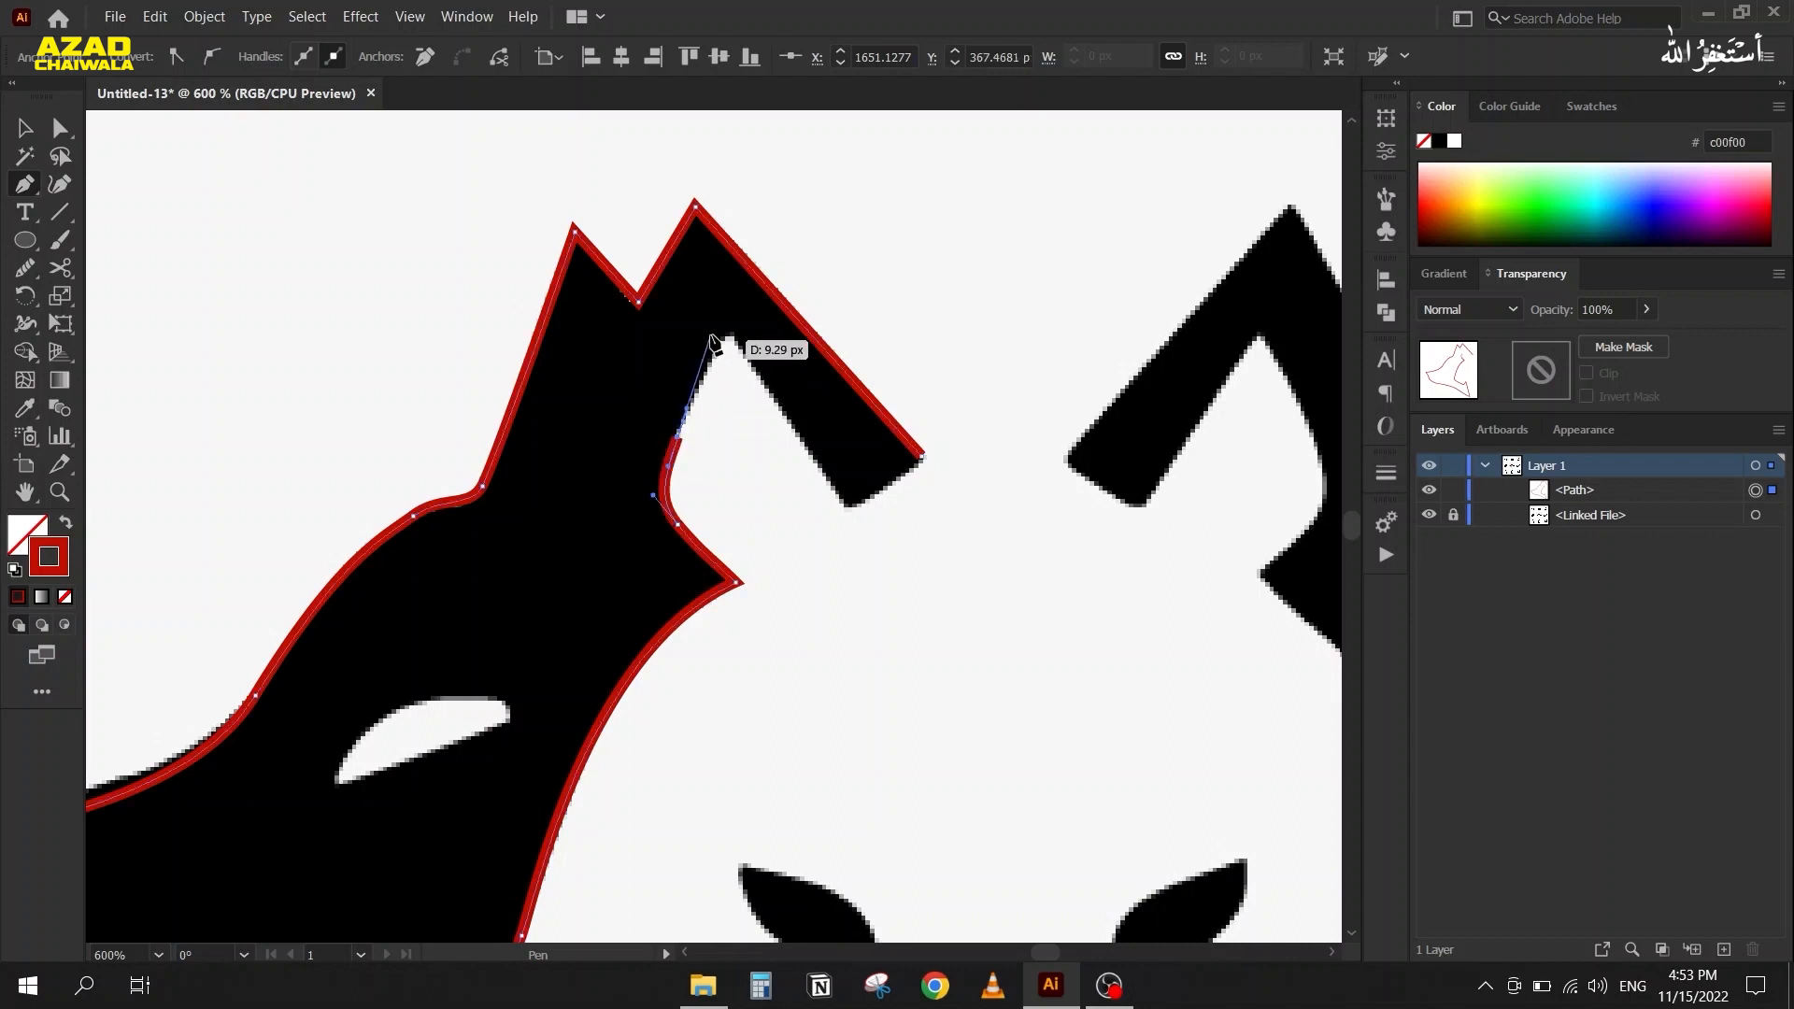
click(729, 334)
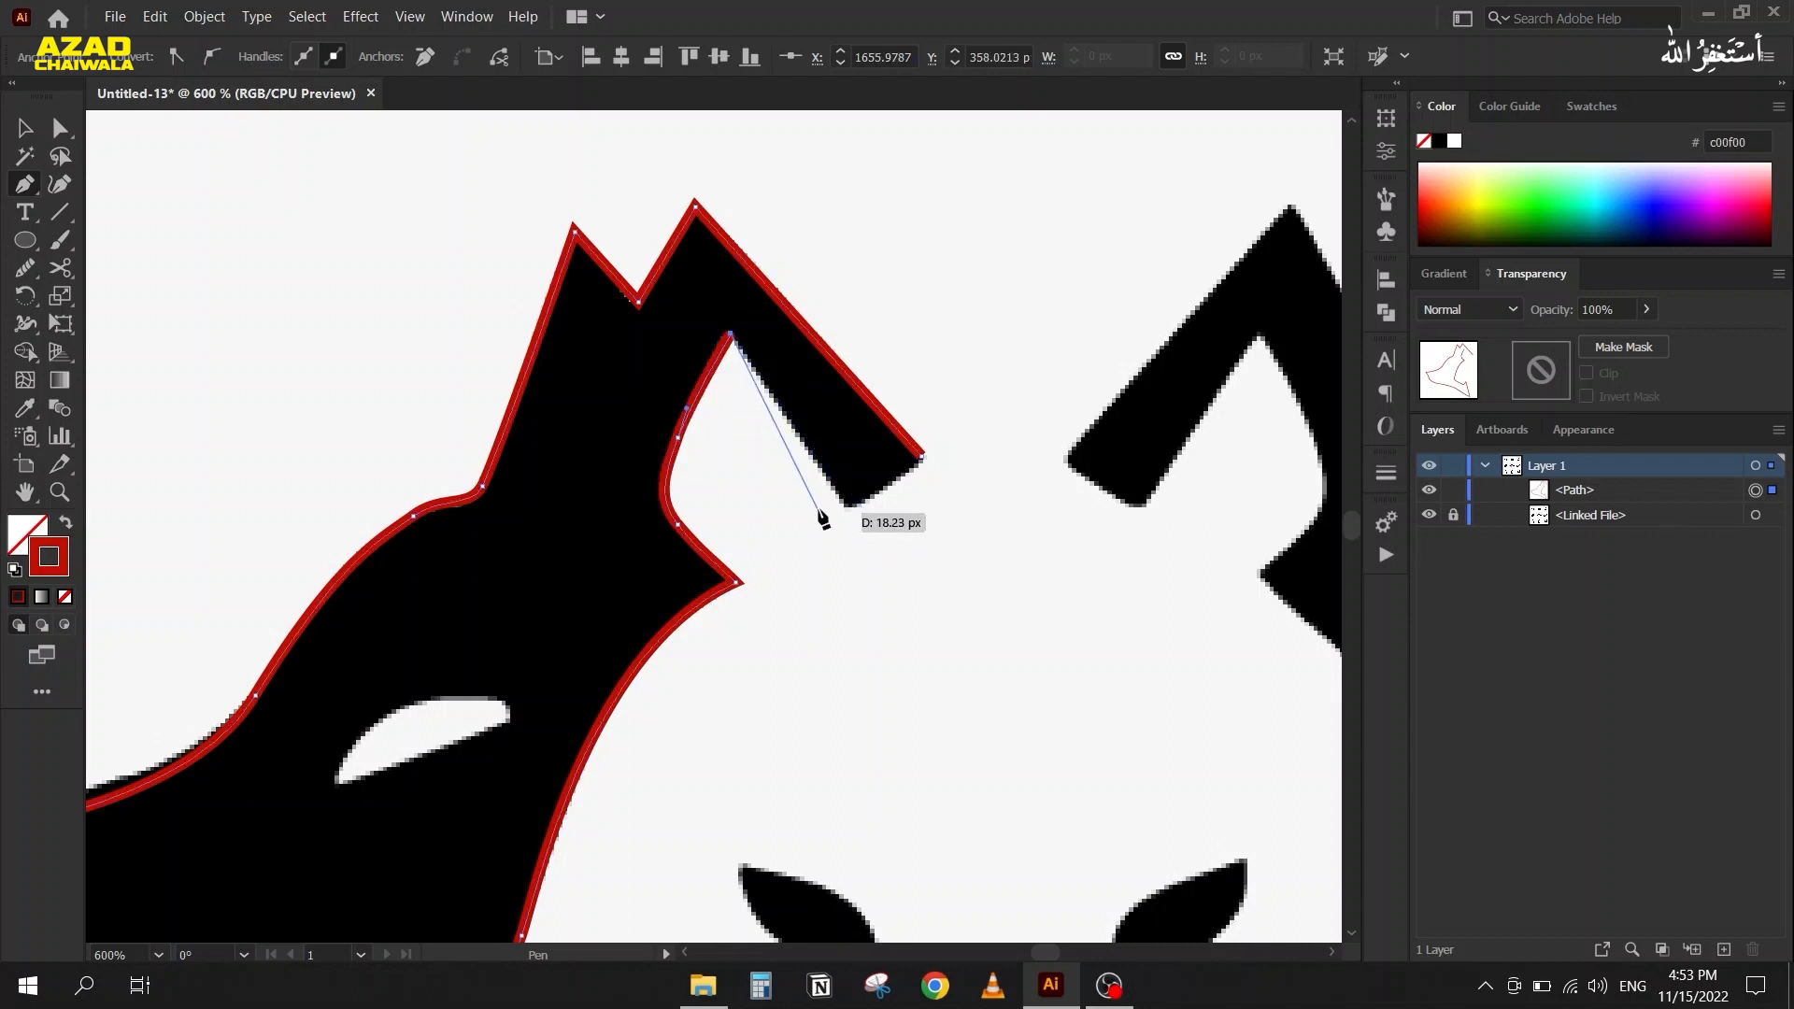
click(849, 505)
click(922, 457)
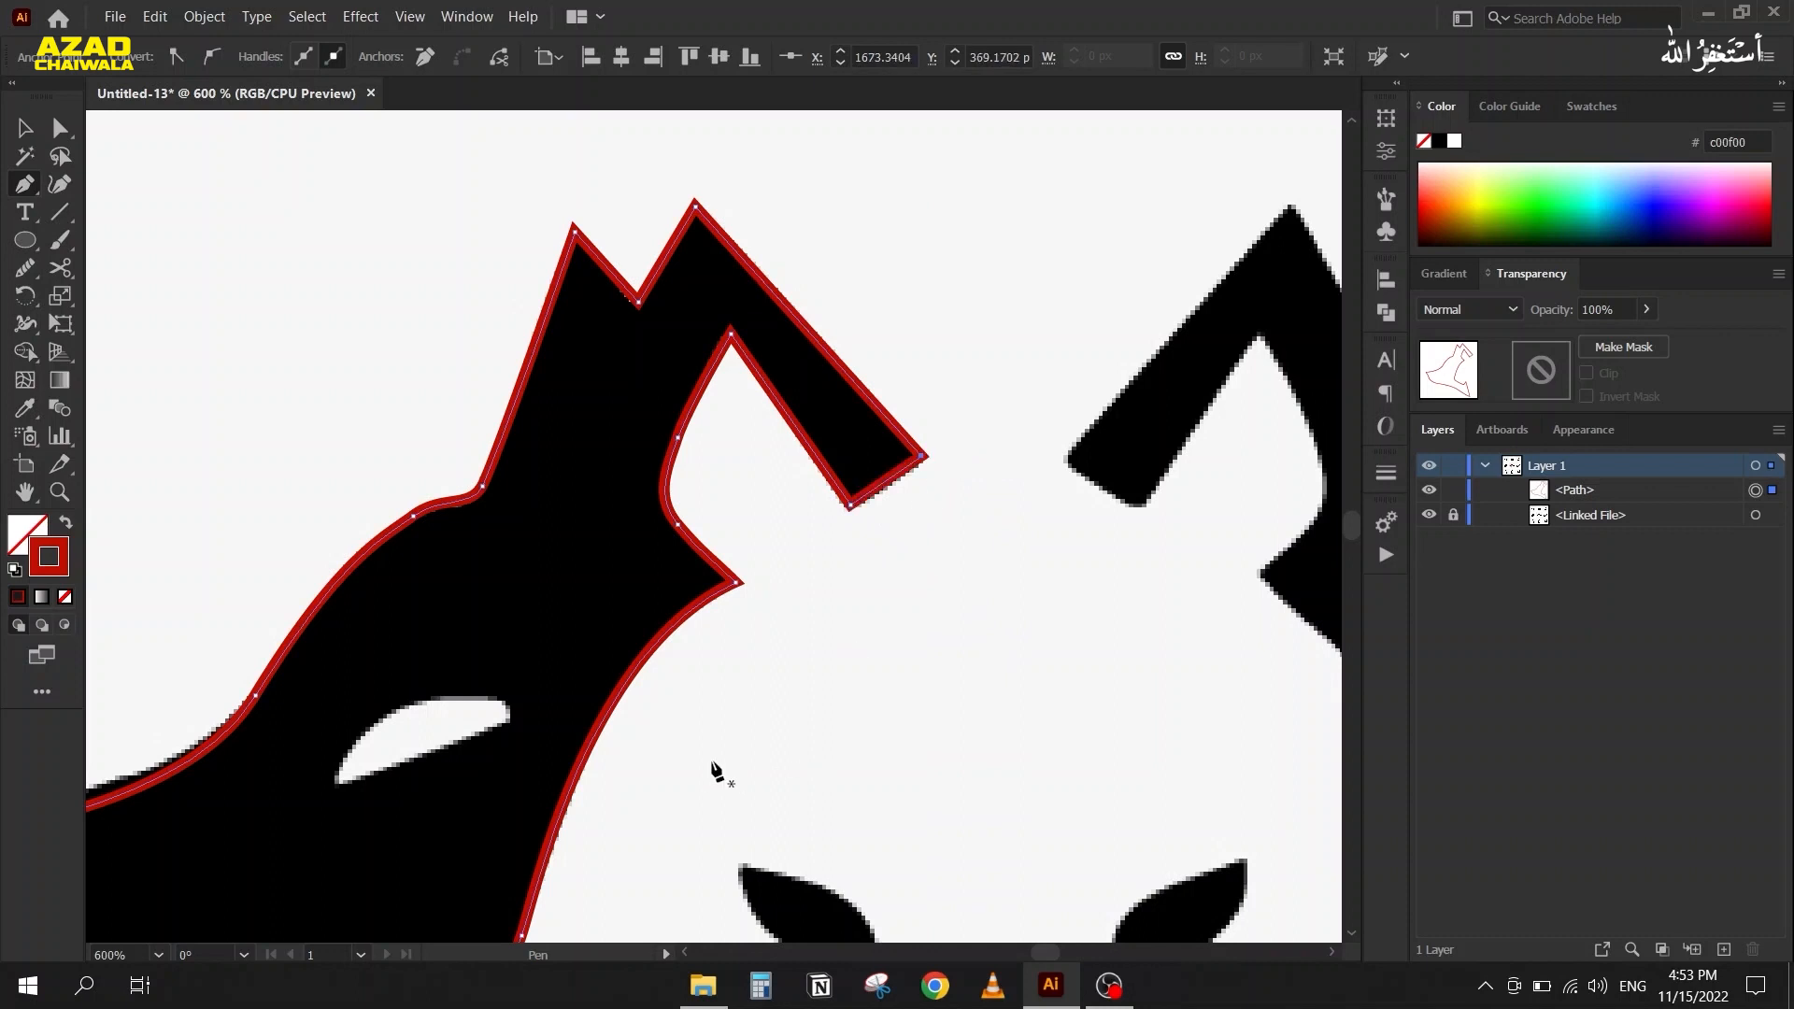
Select the forehead anchor at X 1612.7, Y 391.0 px and adjust its snout-side handle to match the reference edge
drag(607, 561, 880, 272)
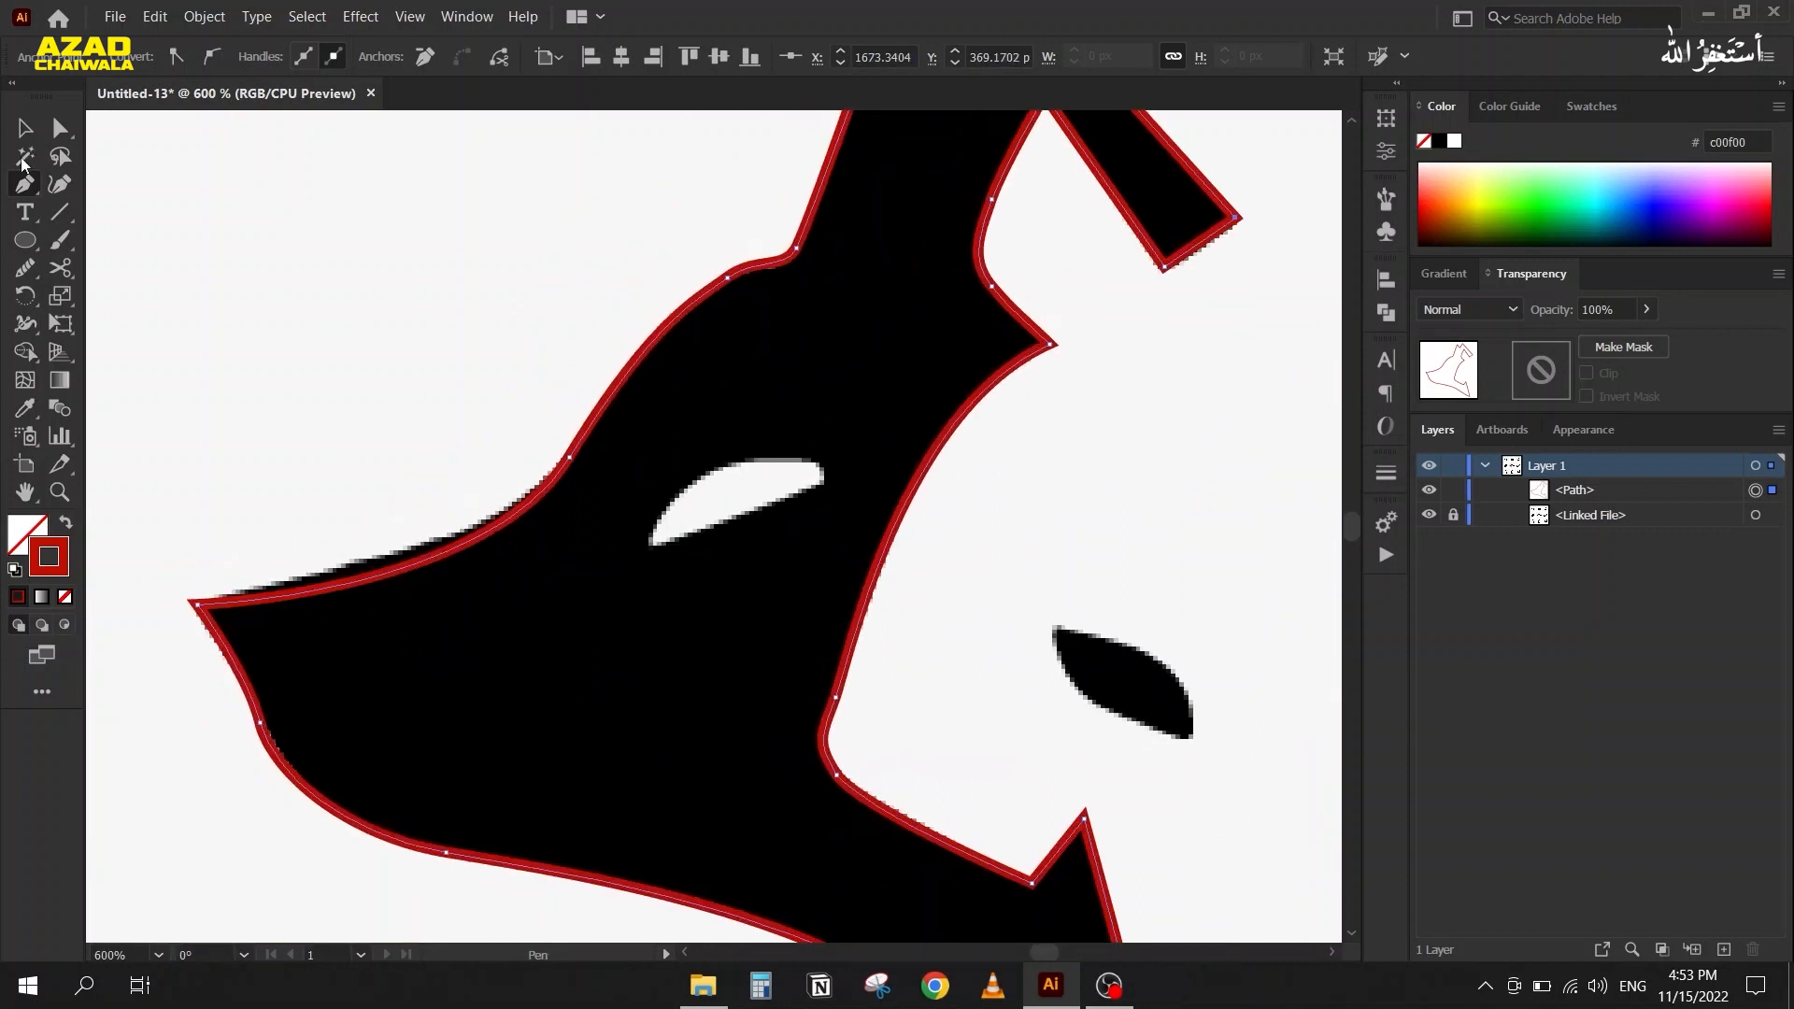
click(54, 133)
click(569, 458)
drag(487, 594, 493, 564)
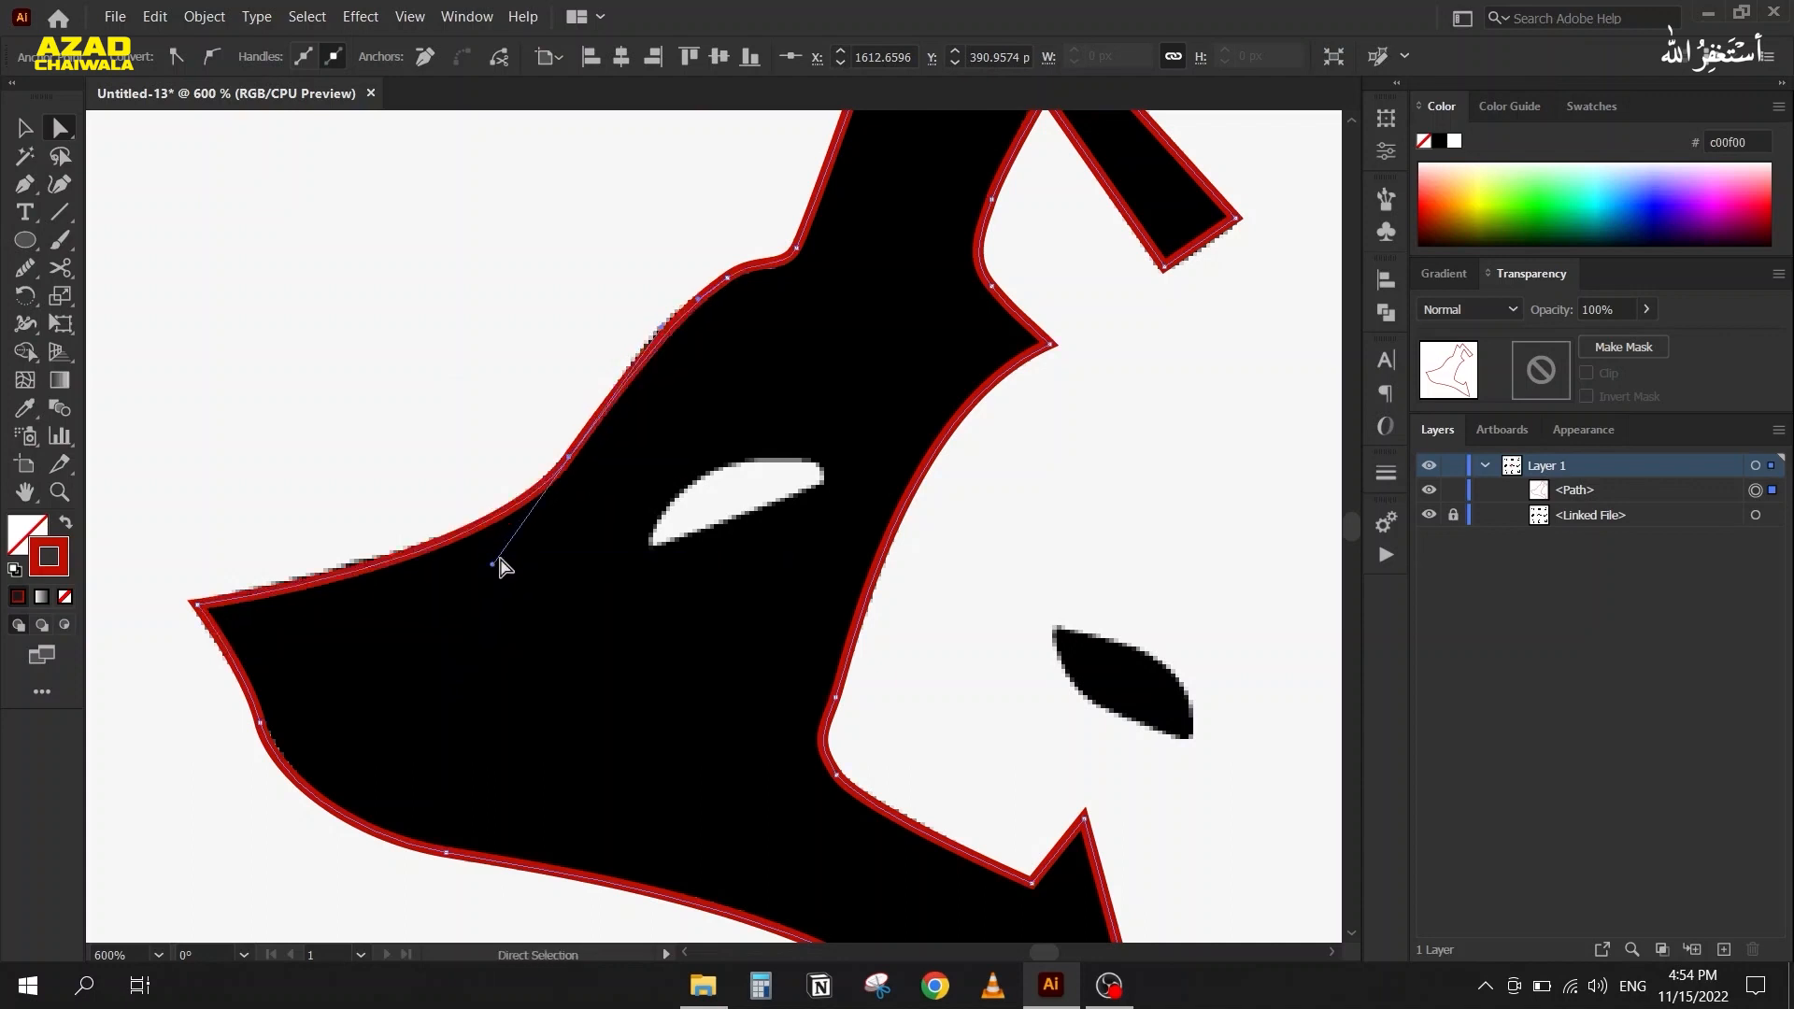
Adjust the handles around the forehead anchor at X 1627.0, Y 374.6 px so the curve follows the reference edge on both sides
click(728, 277)
scroll(714, 275, up, 2)
scroll(710, 351, up, 2)
key(super)
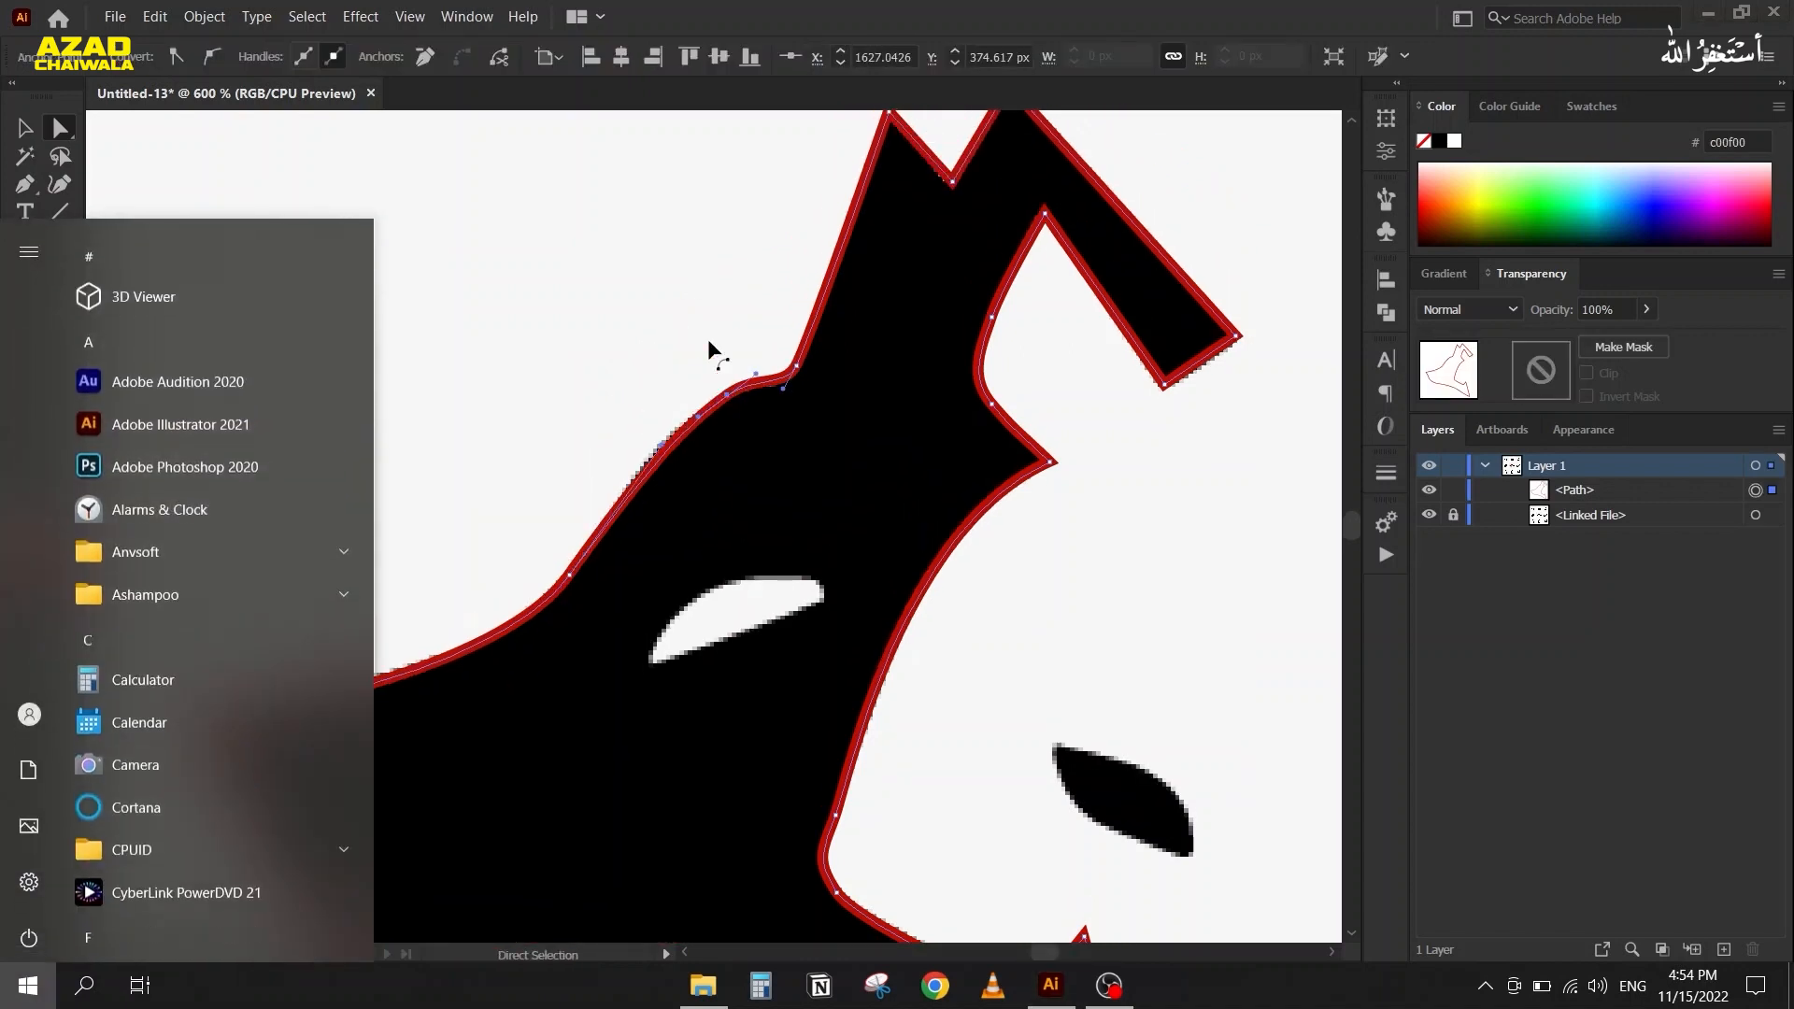
key(super)
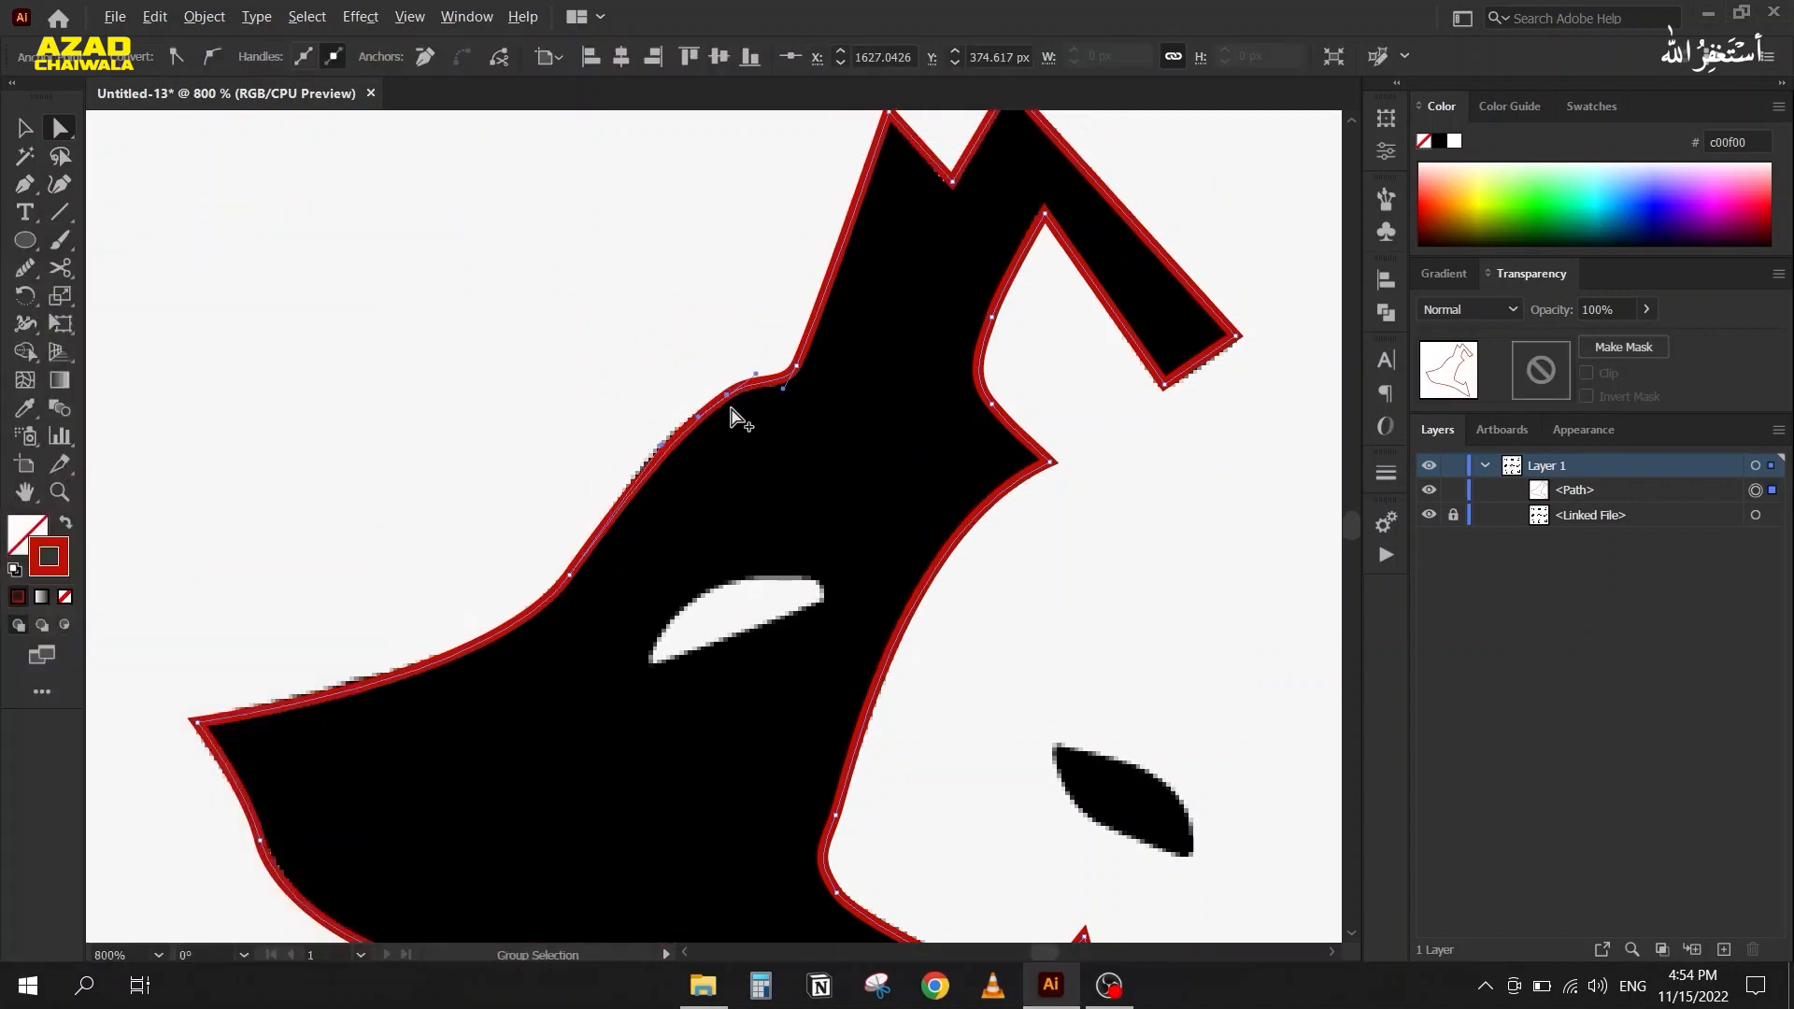
scroll(738, 417, up, 2)
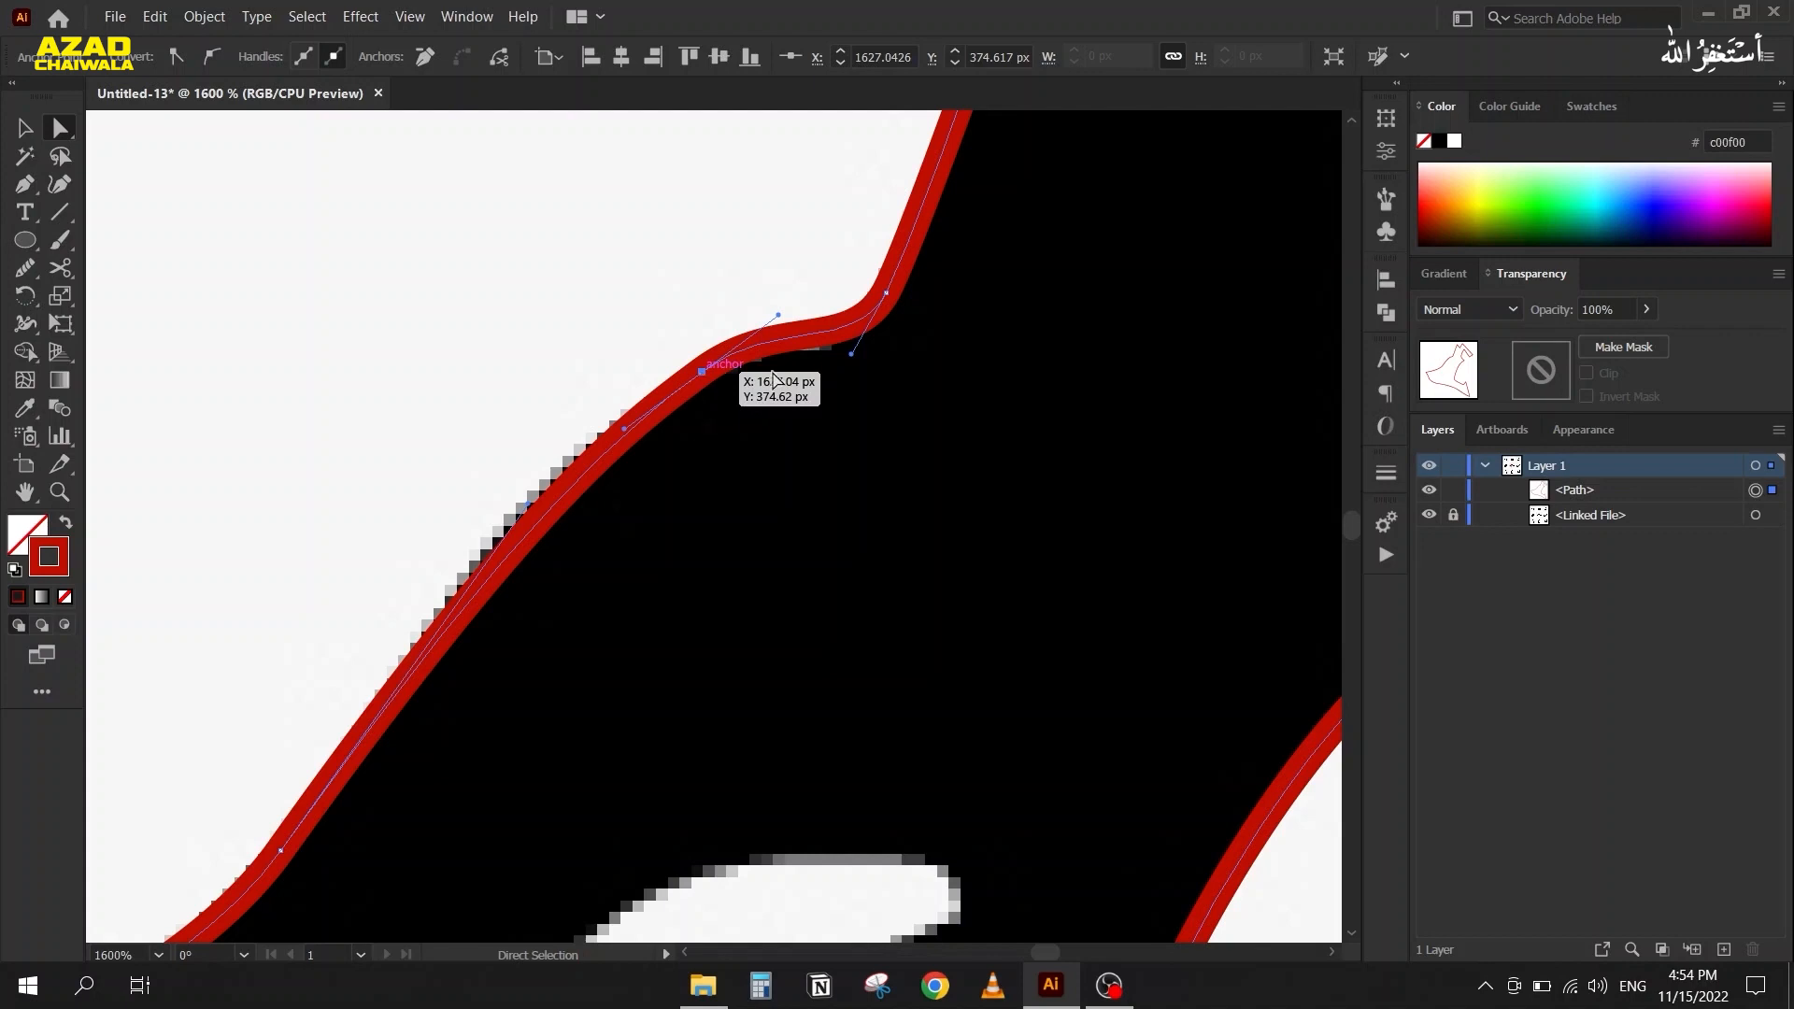
drag(852, 354, 840, 380)
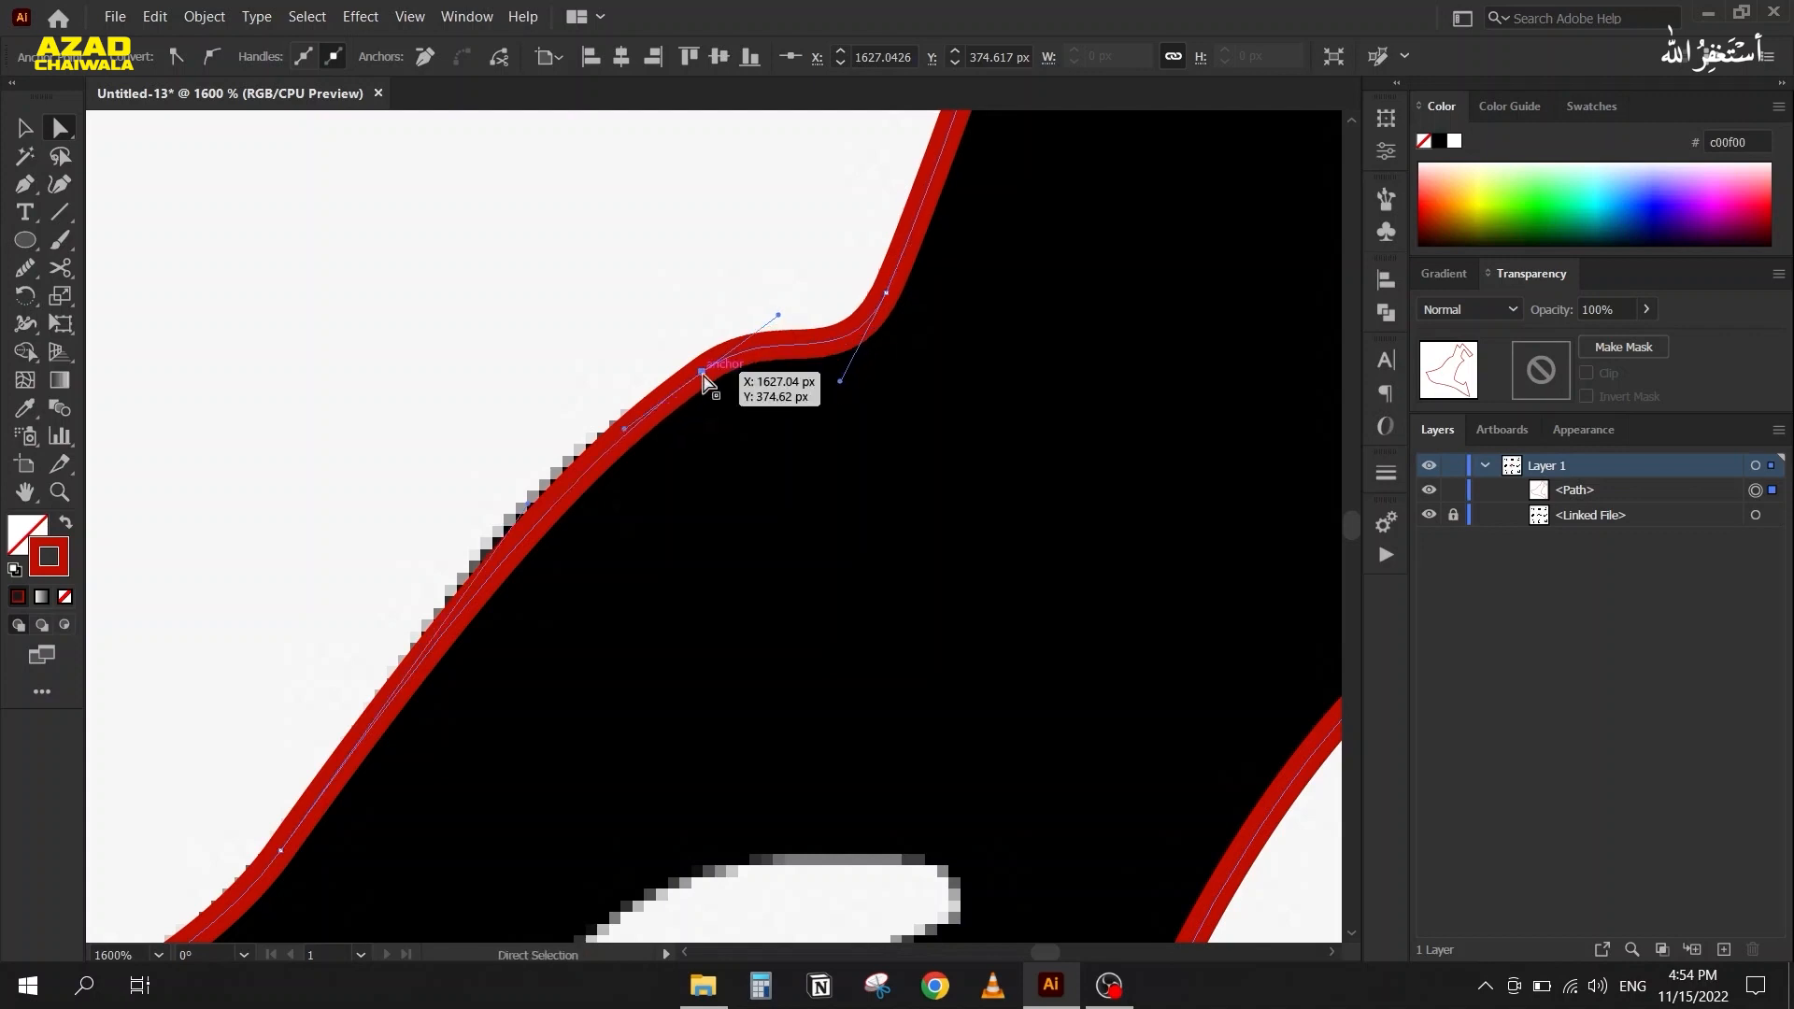
drag(626, 435, 547, 457)
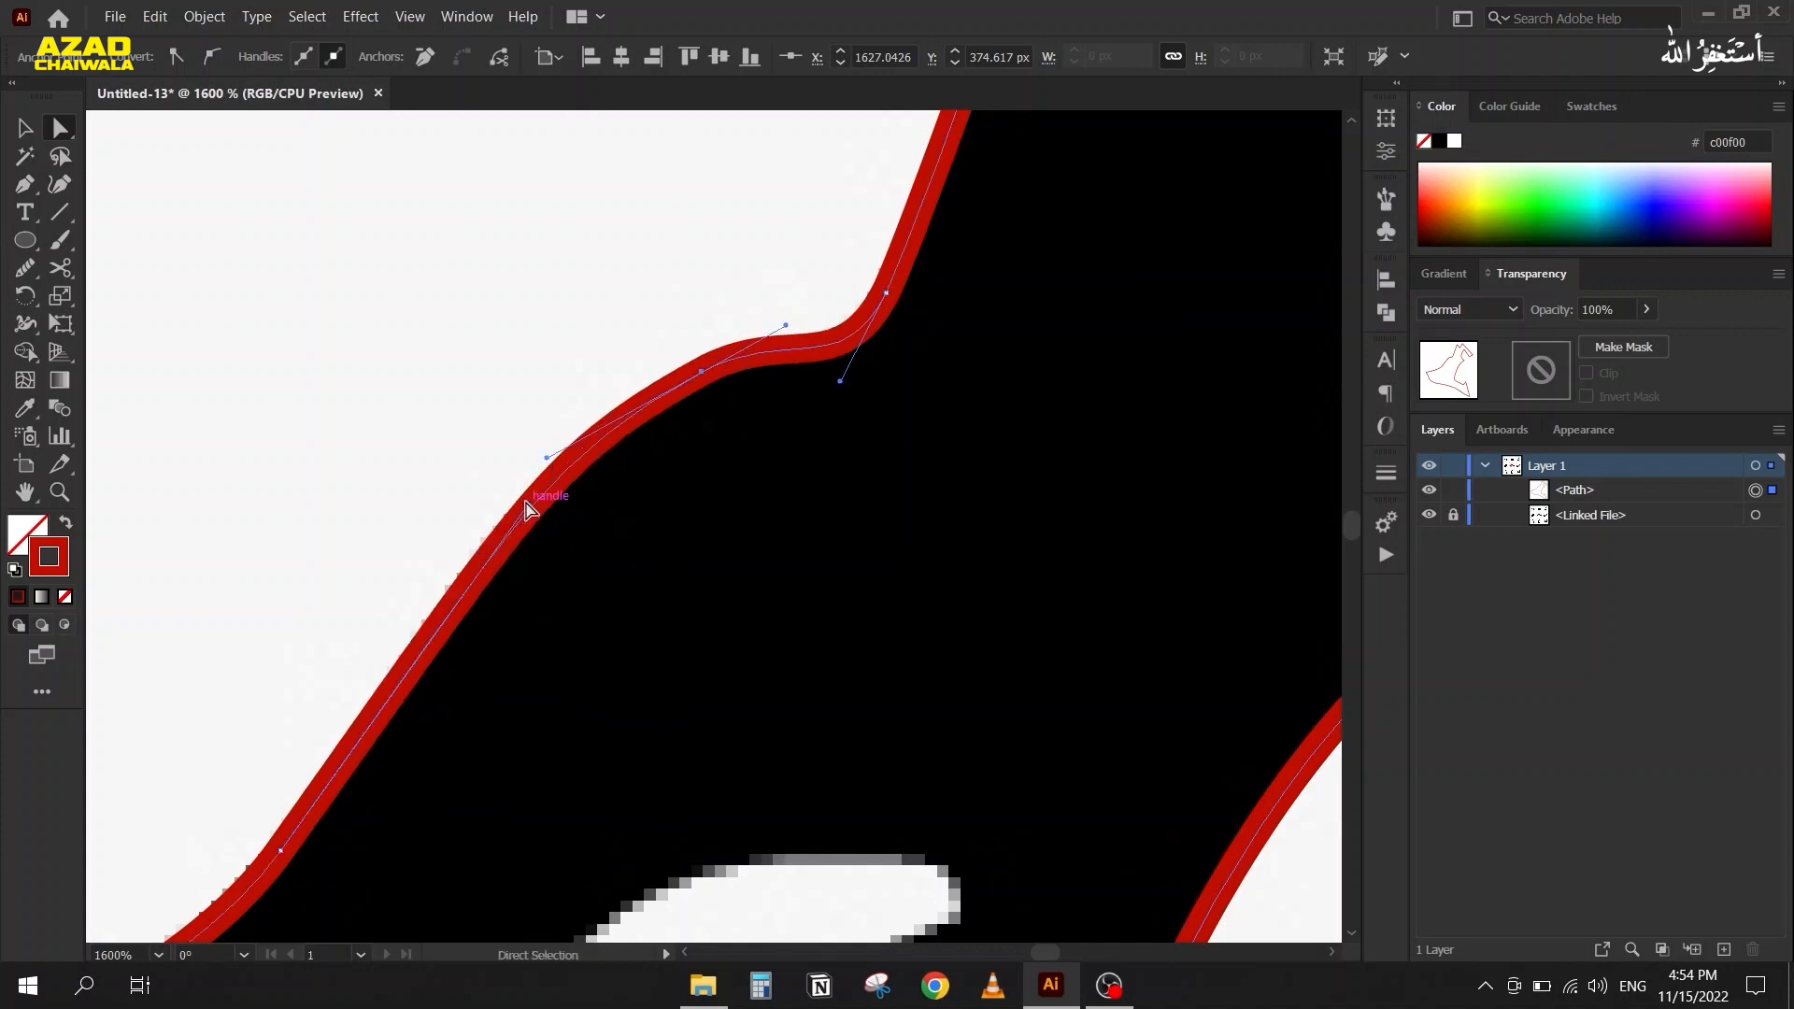
drag(529, 512, 473, 582)
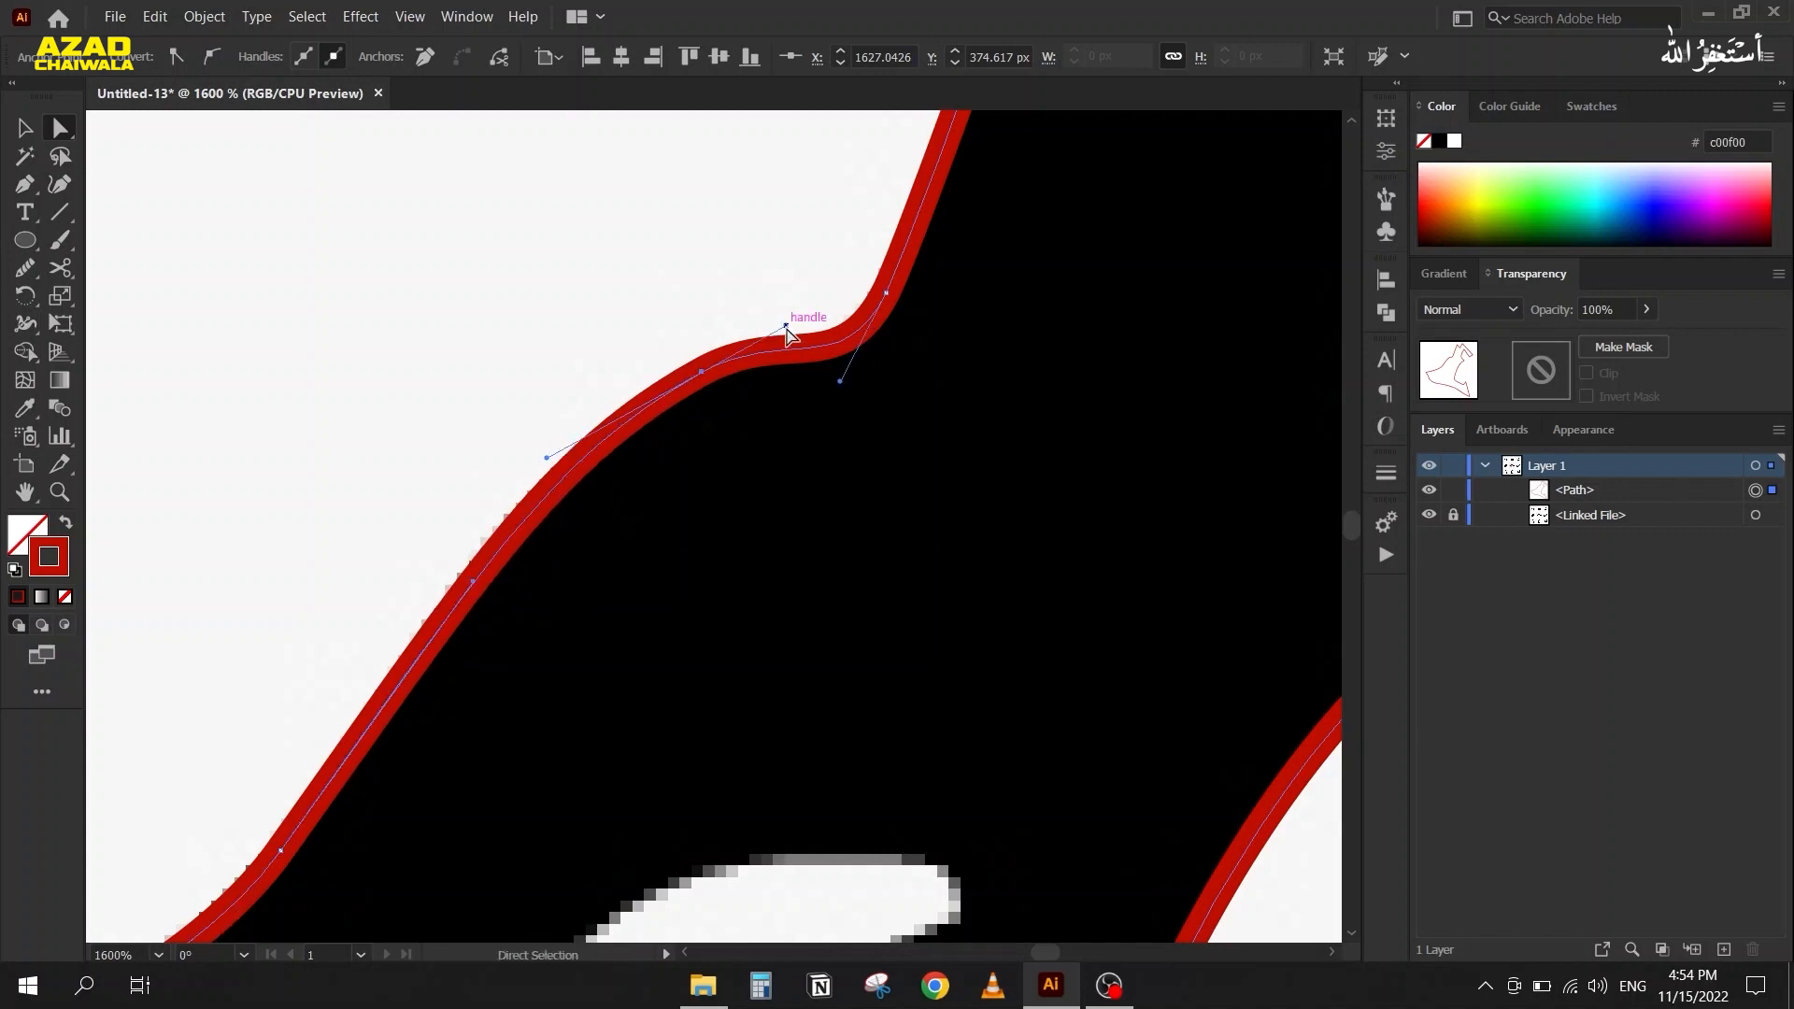
drag(786, 327, 806, 316)
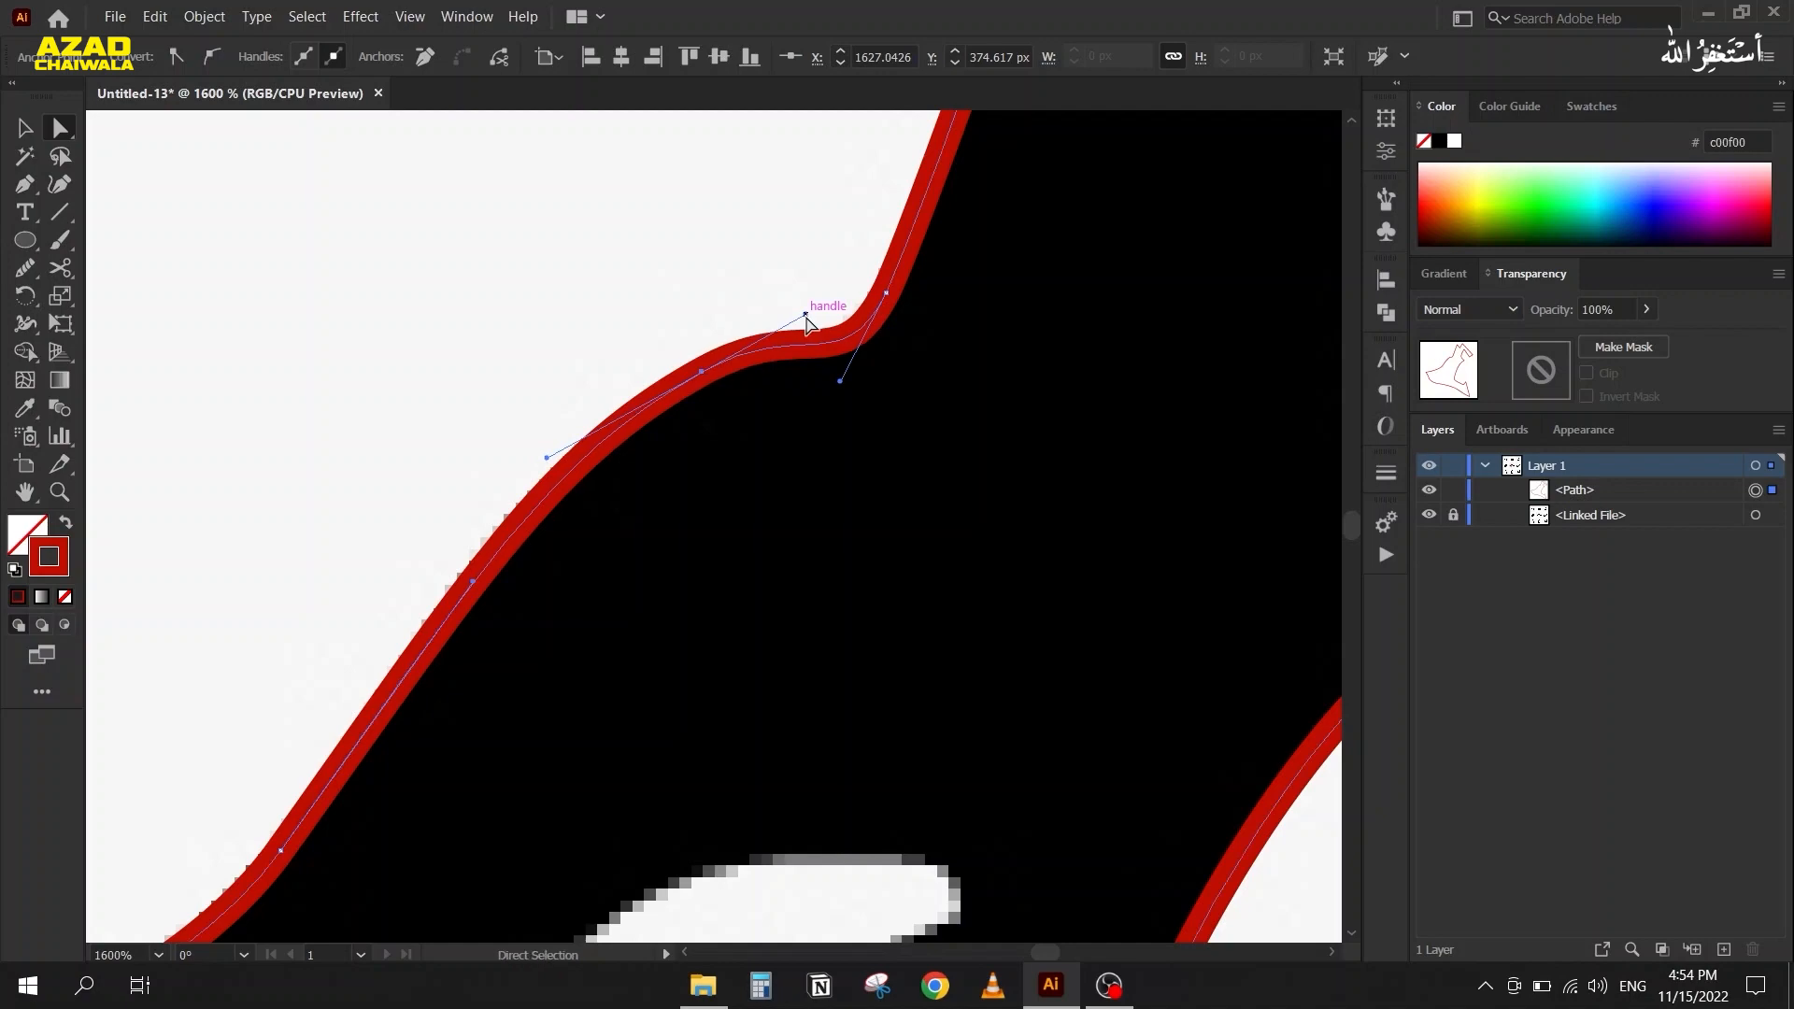
Trace the white slit inside the left black face shape with the Pen tool as a closed curved path of two anchors
scroll(535, 360, down, 3)
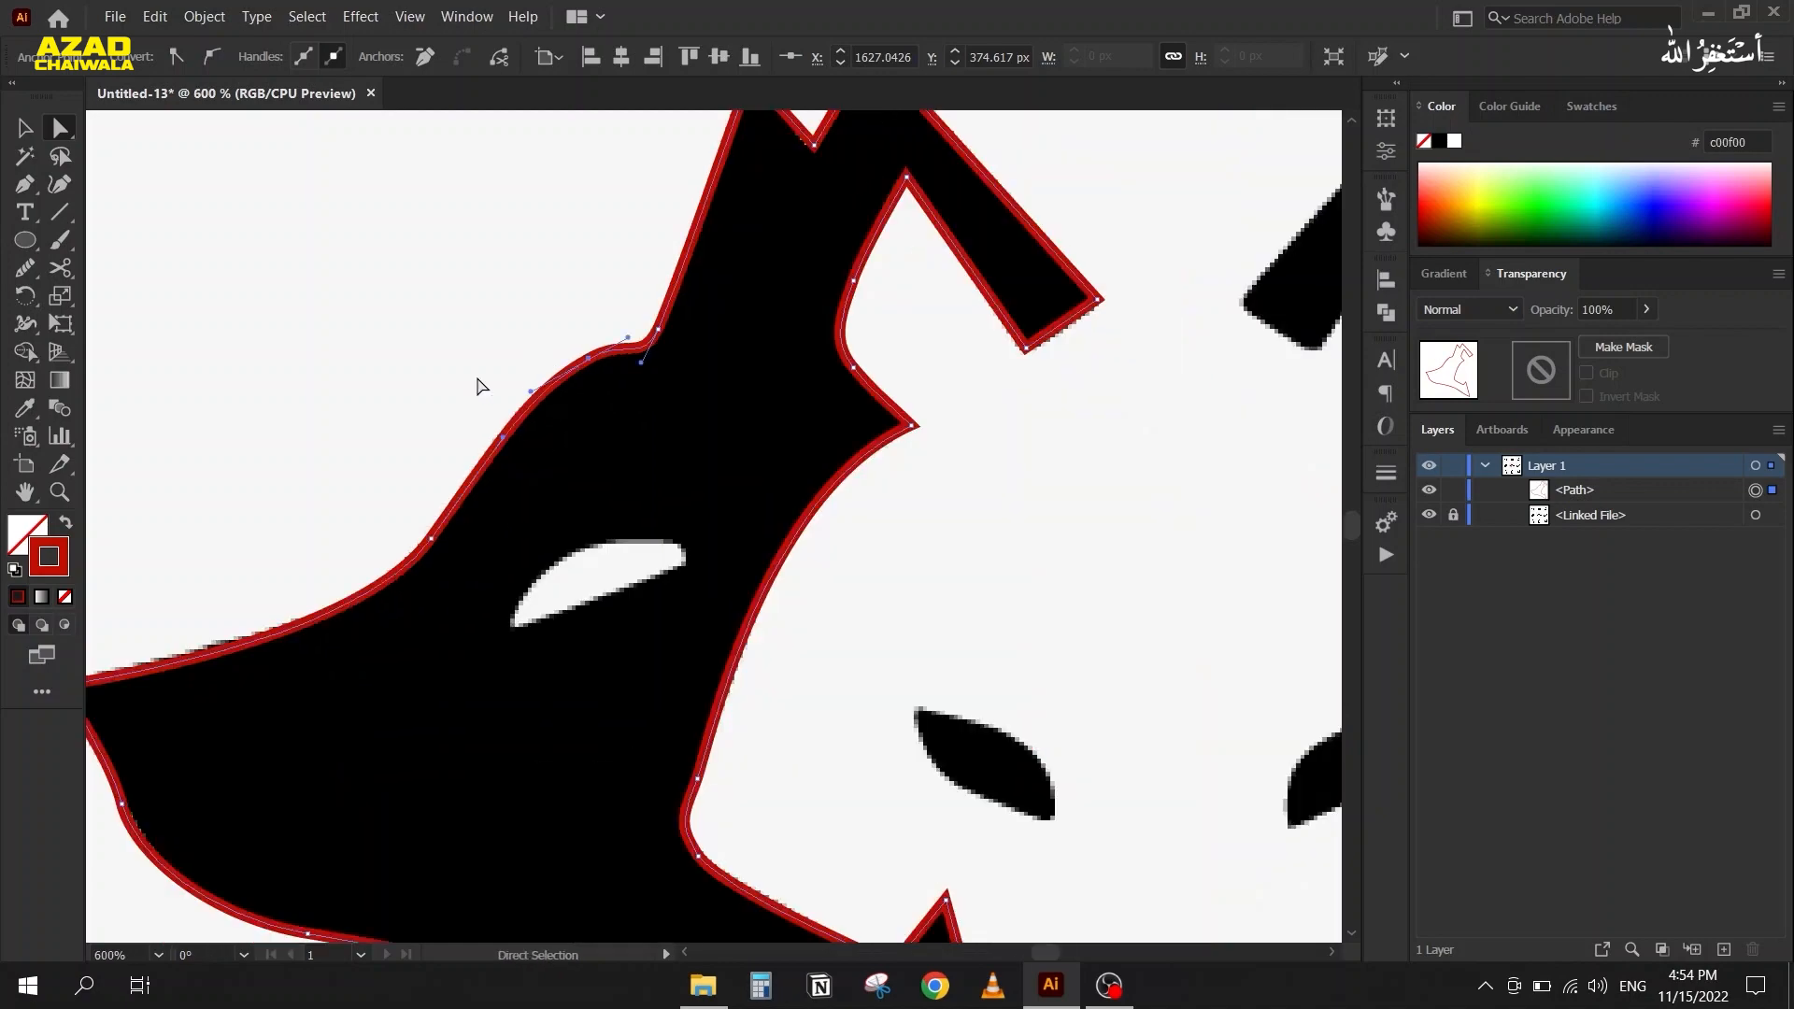
scroll(516, 374, up, 1)
drag(480, 494, 578, 159)
scroll(539, 306, down, 1)
drag(708, 497, 688, 550)
drag(717, 324, 810, 379)
scroll(758, 432, up, 1)
key(p)
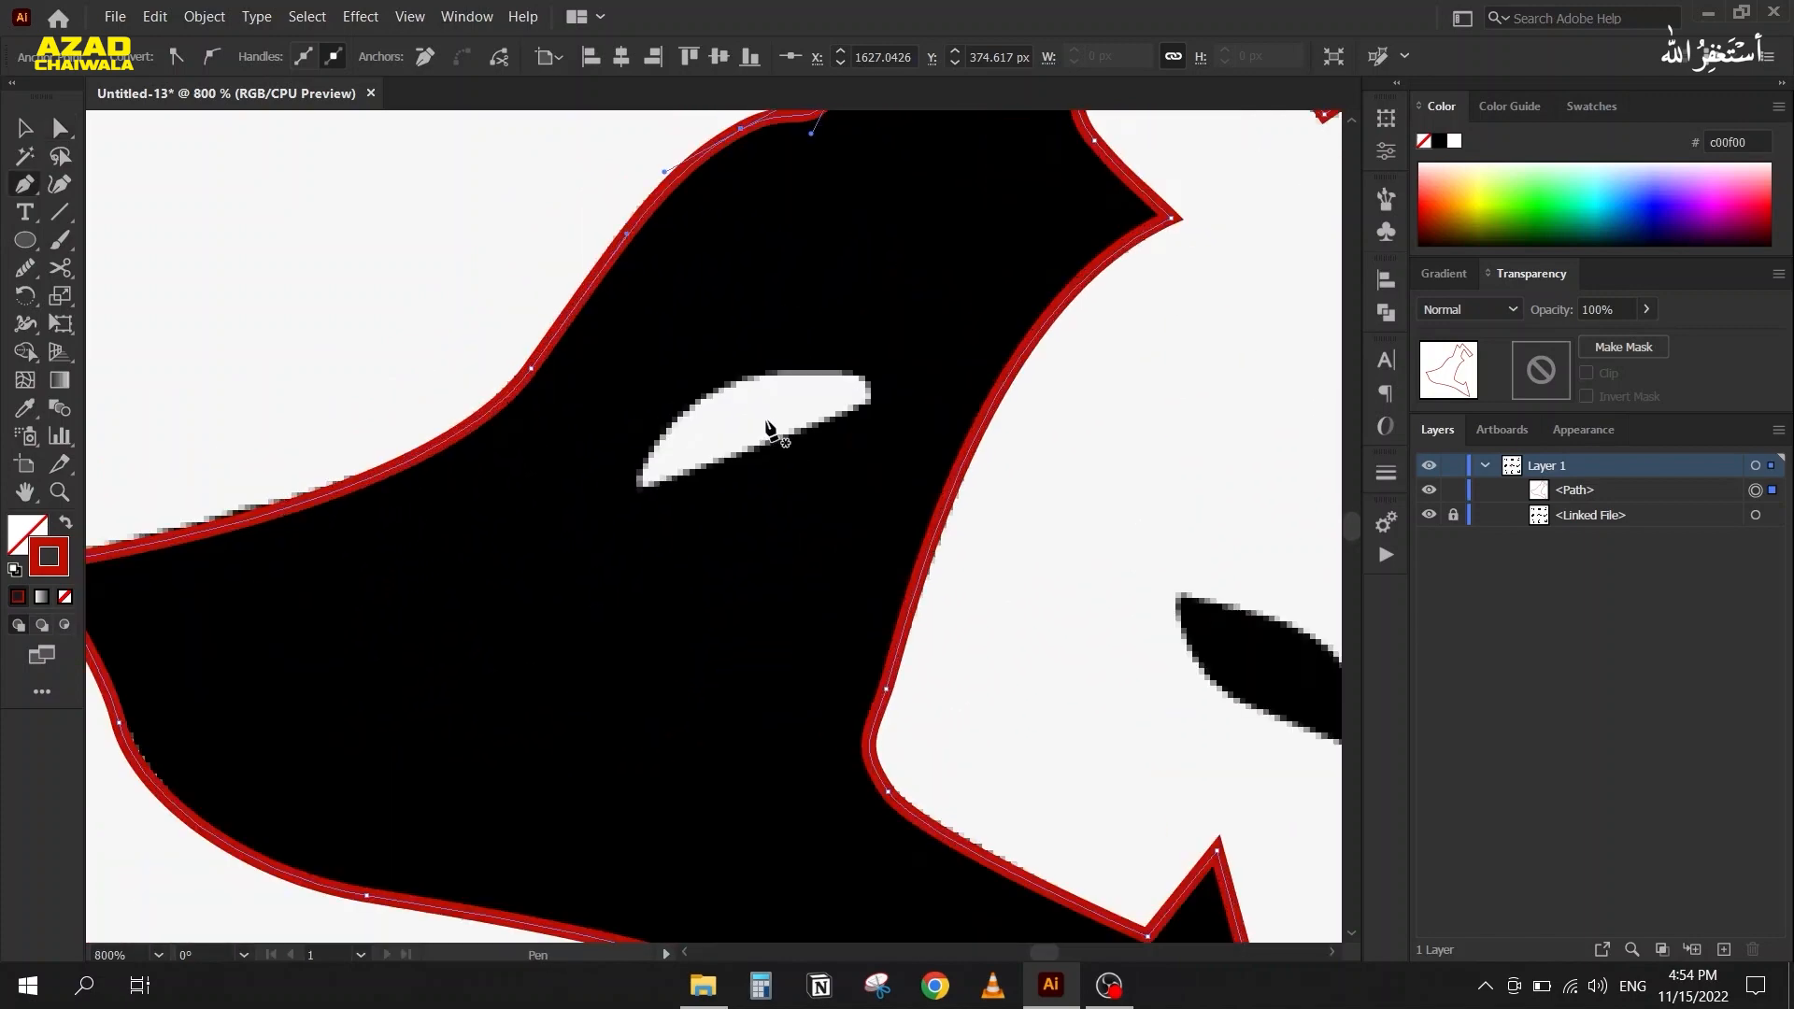
click(876, 390)
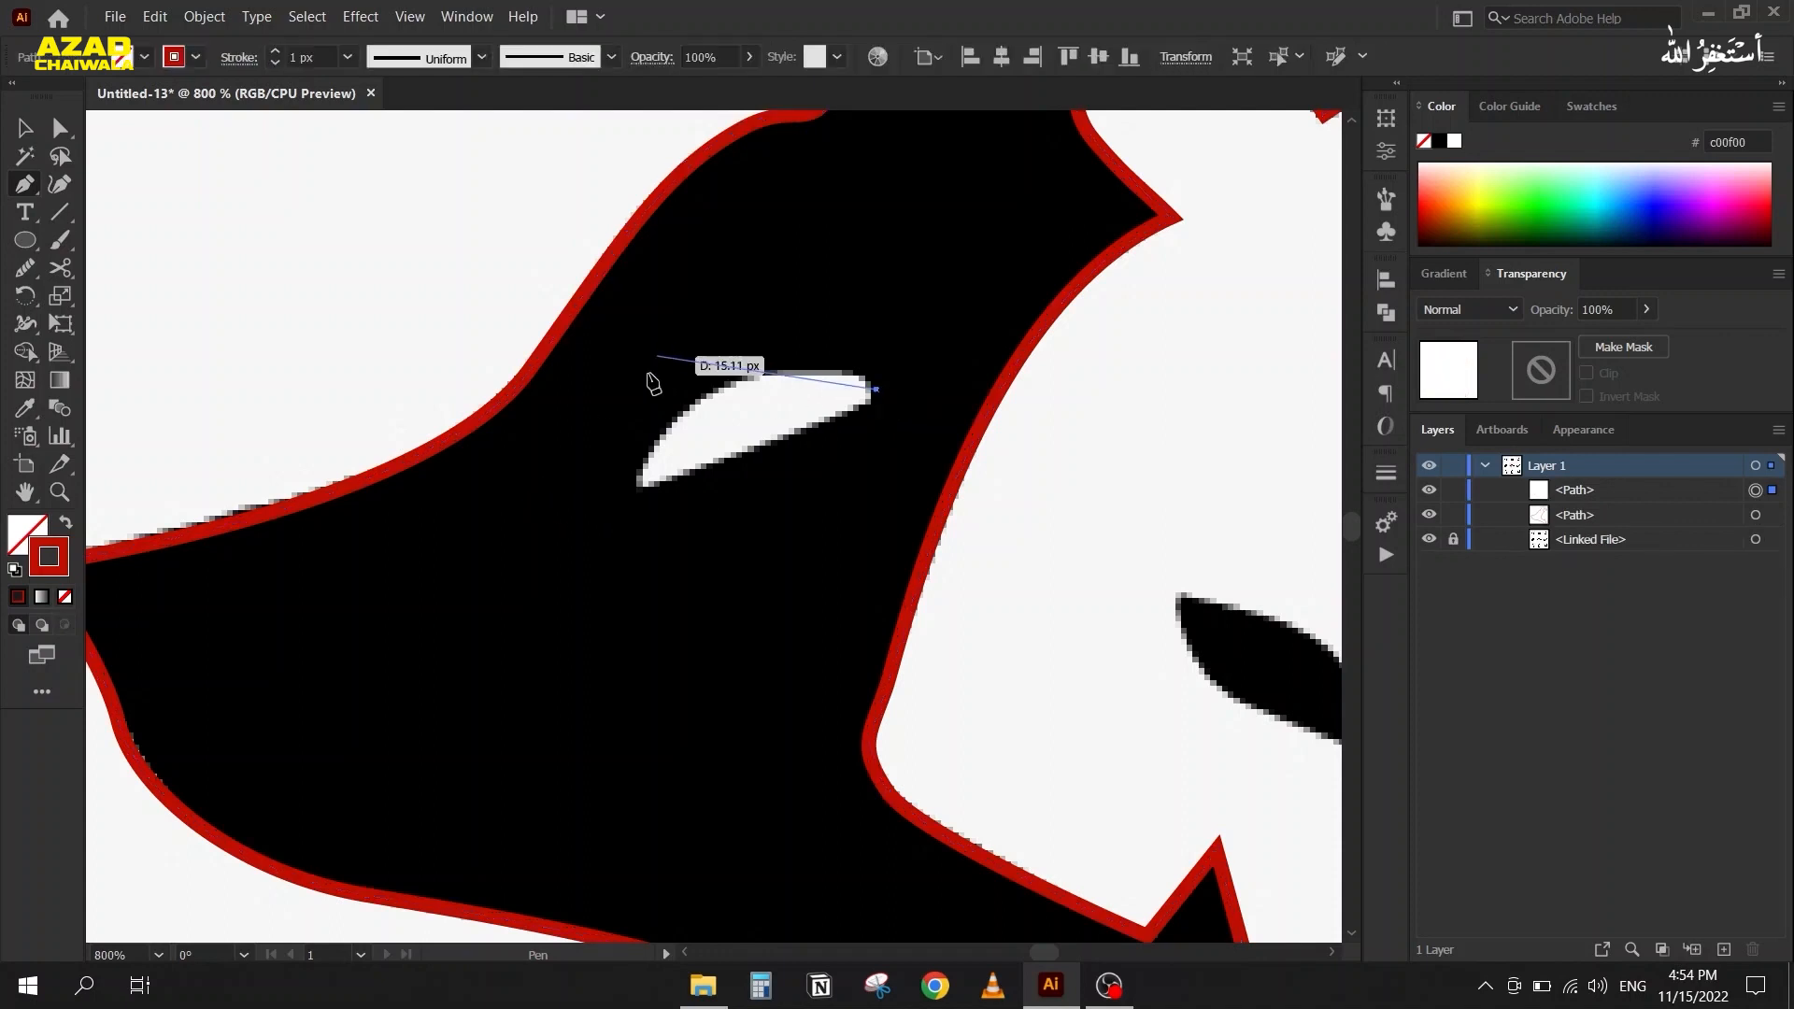
mouse_move(636, 485)
mouse_down()
mouse_move(547, 655)
mouse_move(595, 622)
mouse_move(636, 486)
mouse_up()
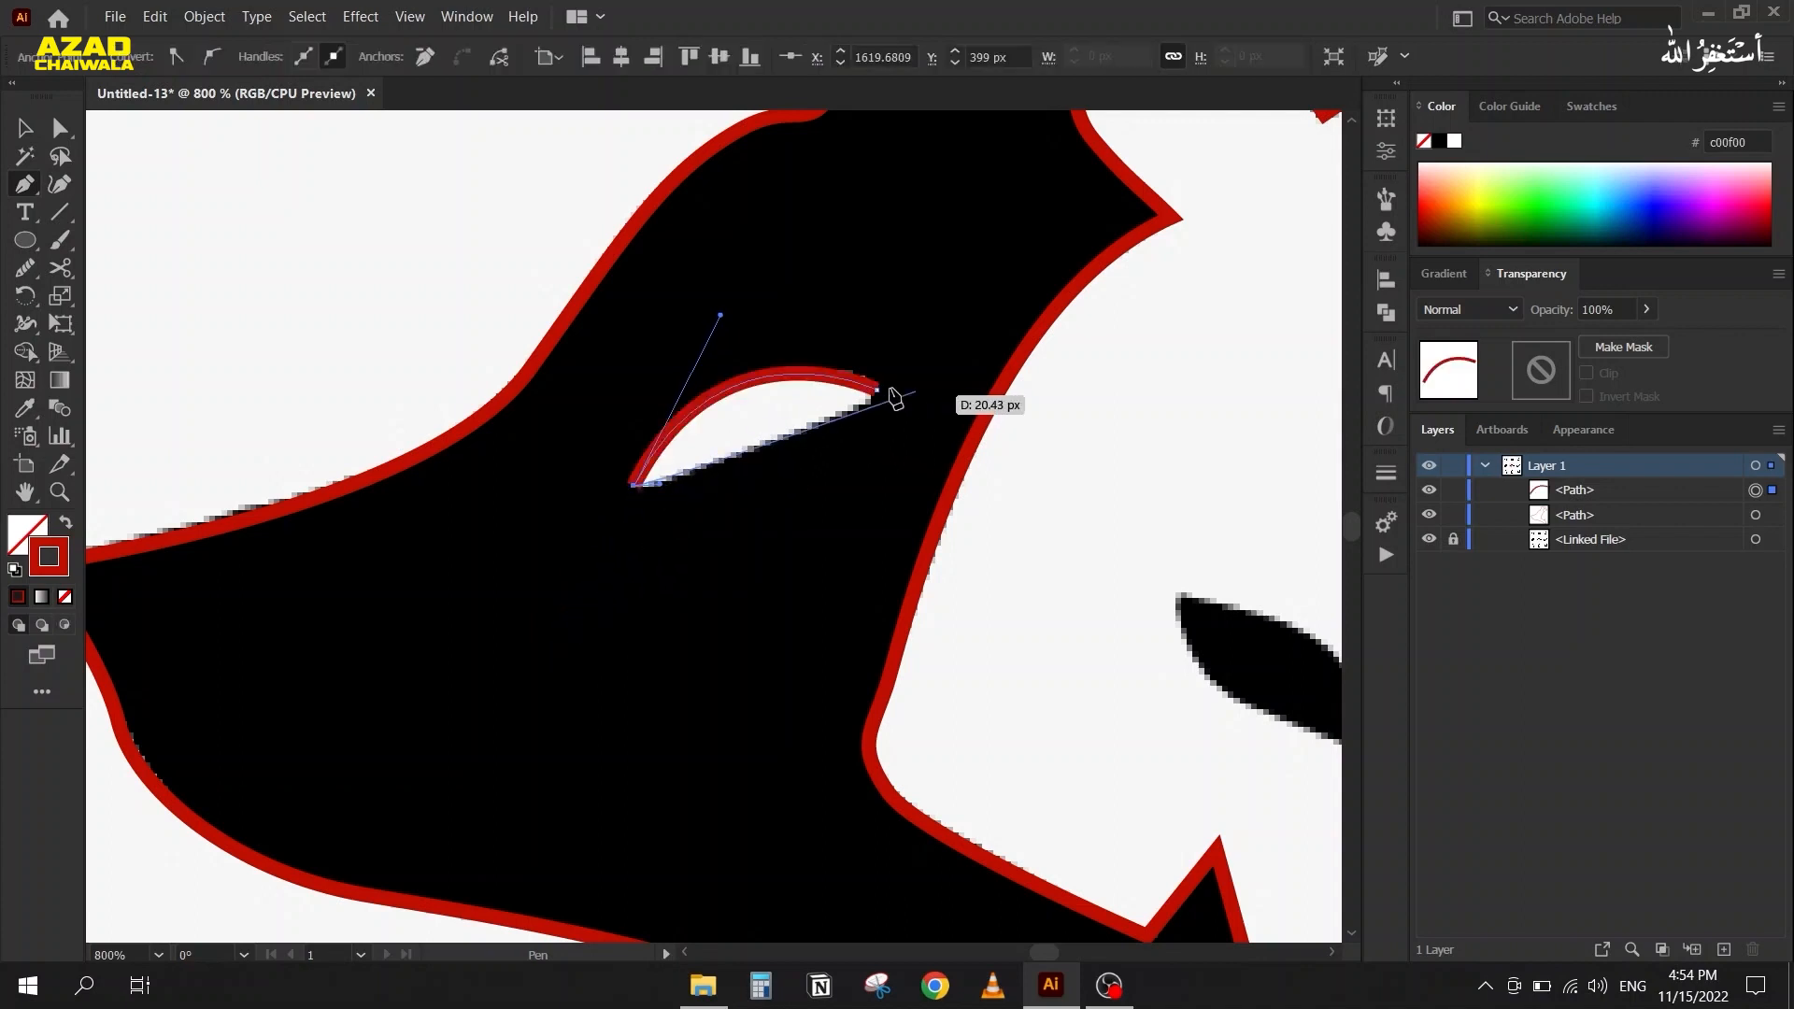
drag(878, 391, 944, 323)
Trace the wolf's left black eye as a closed path with two curved segments meeting at its pointed corners
scroll(995, 391, down, 5)
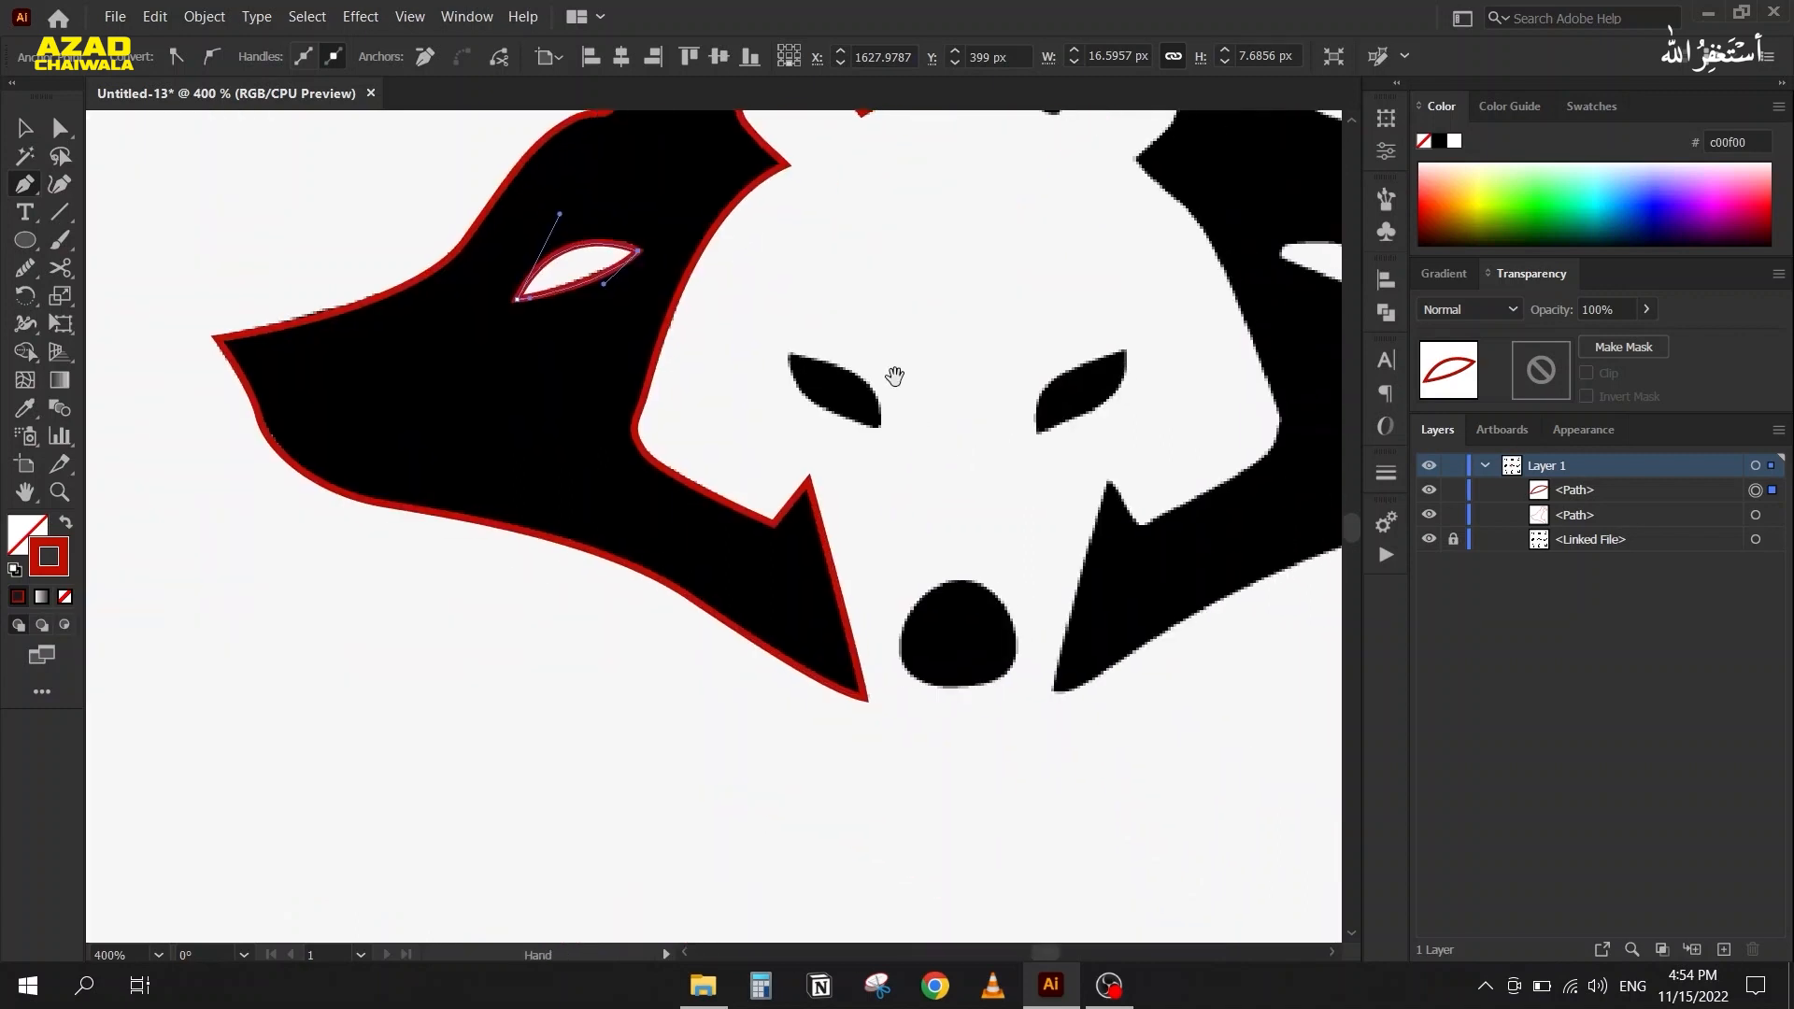
scroll(591, 313, up, 5)
click(607, 290)
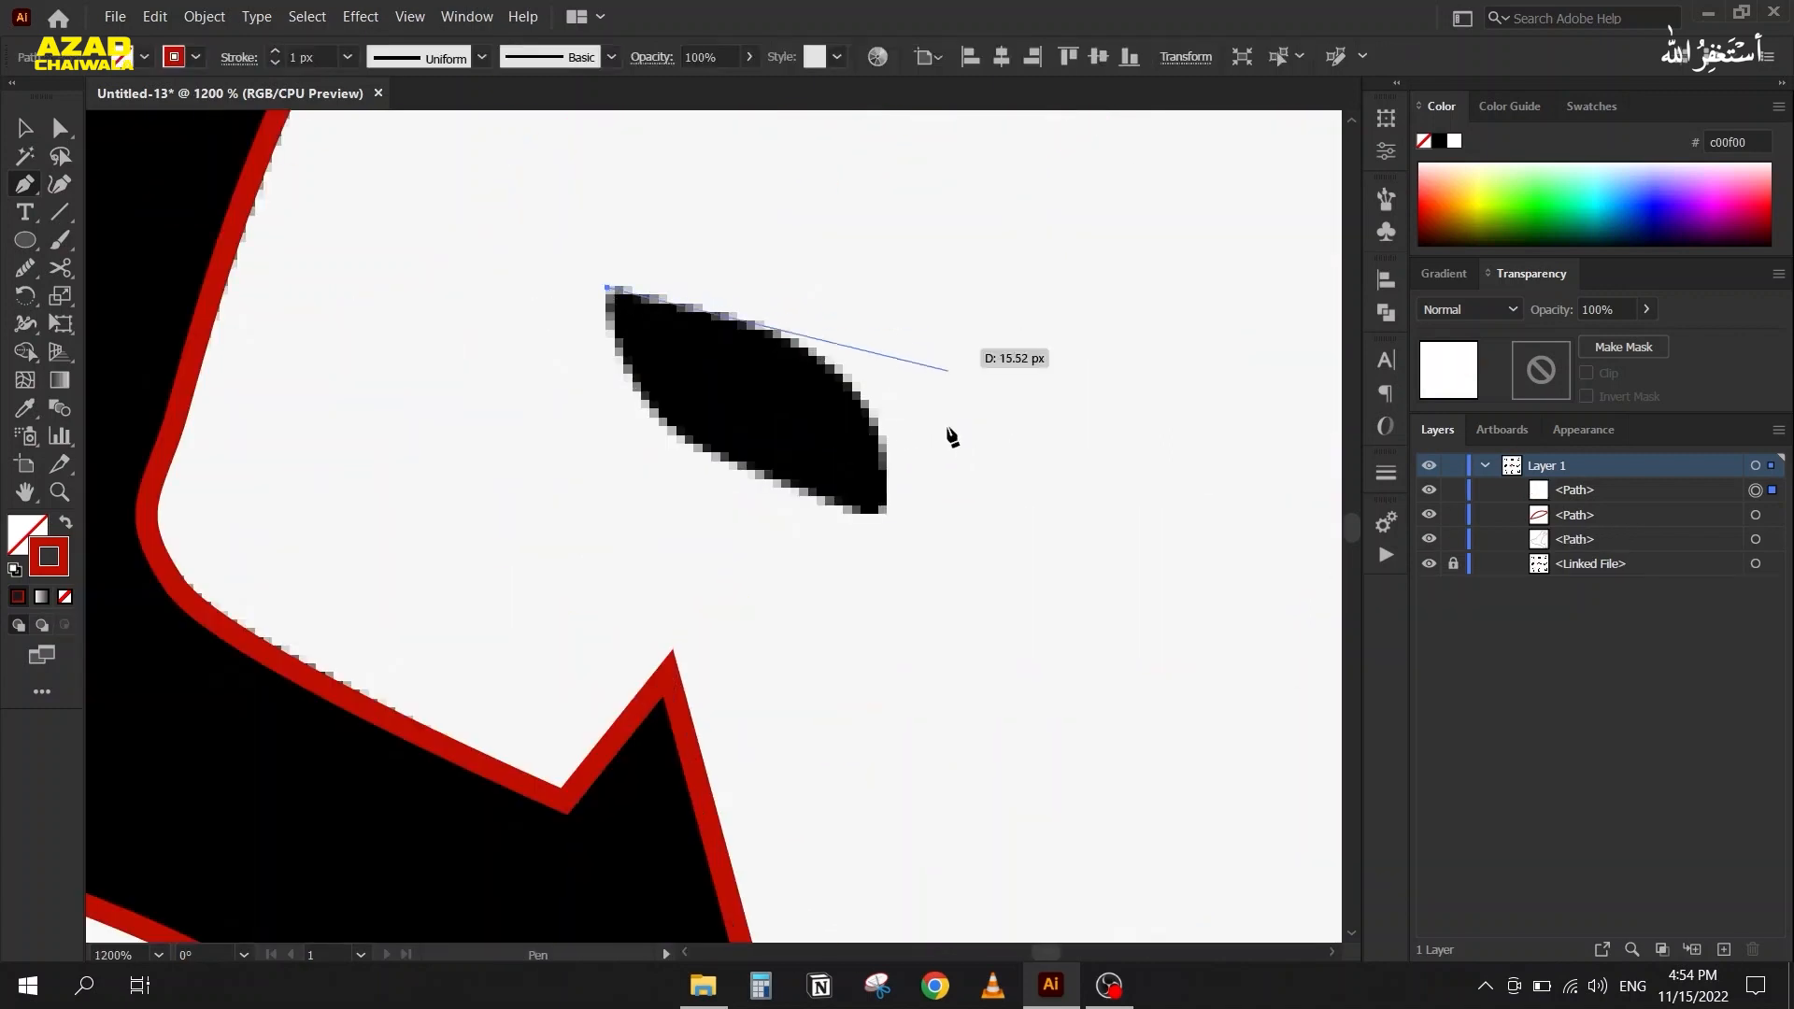
mouse_move(883, 509)
mouse_down()
mouse_move(869, 713)
mouse_move(810, 520)
mouse_move(822, 501)
mouse_up()
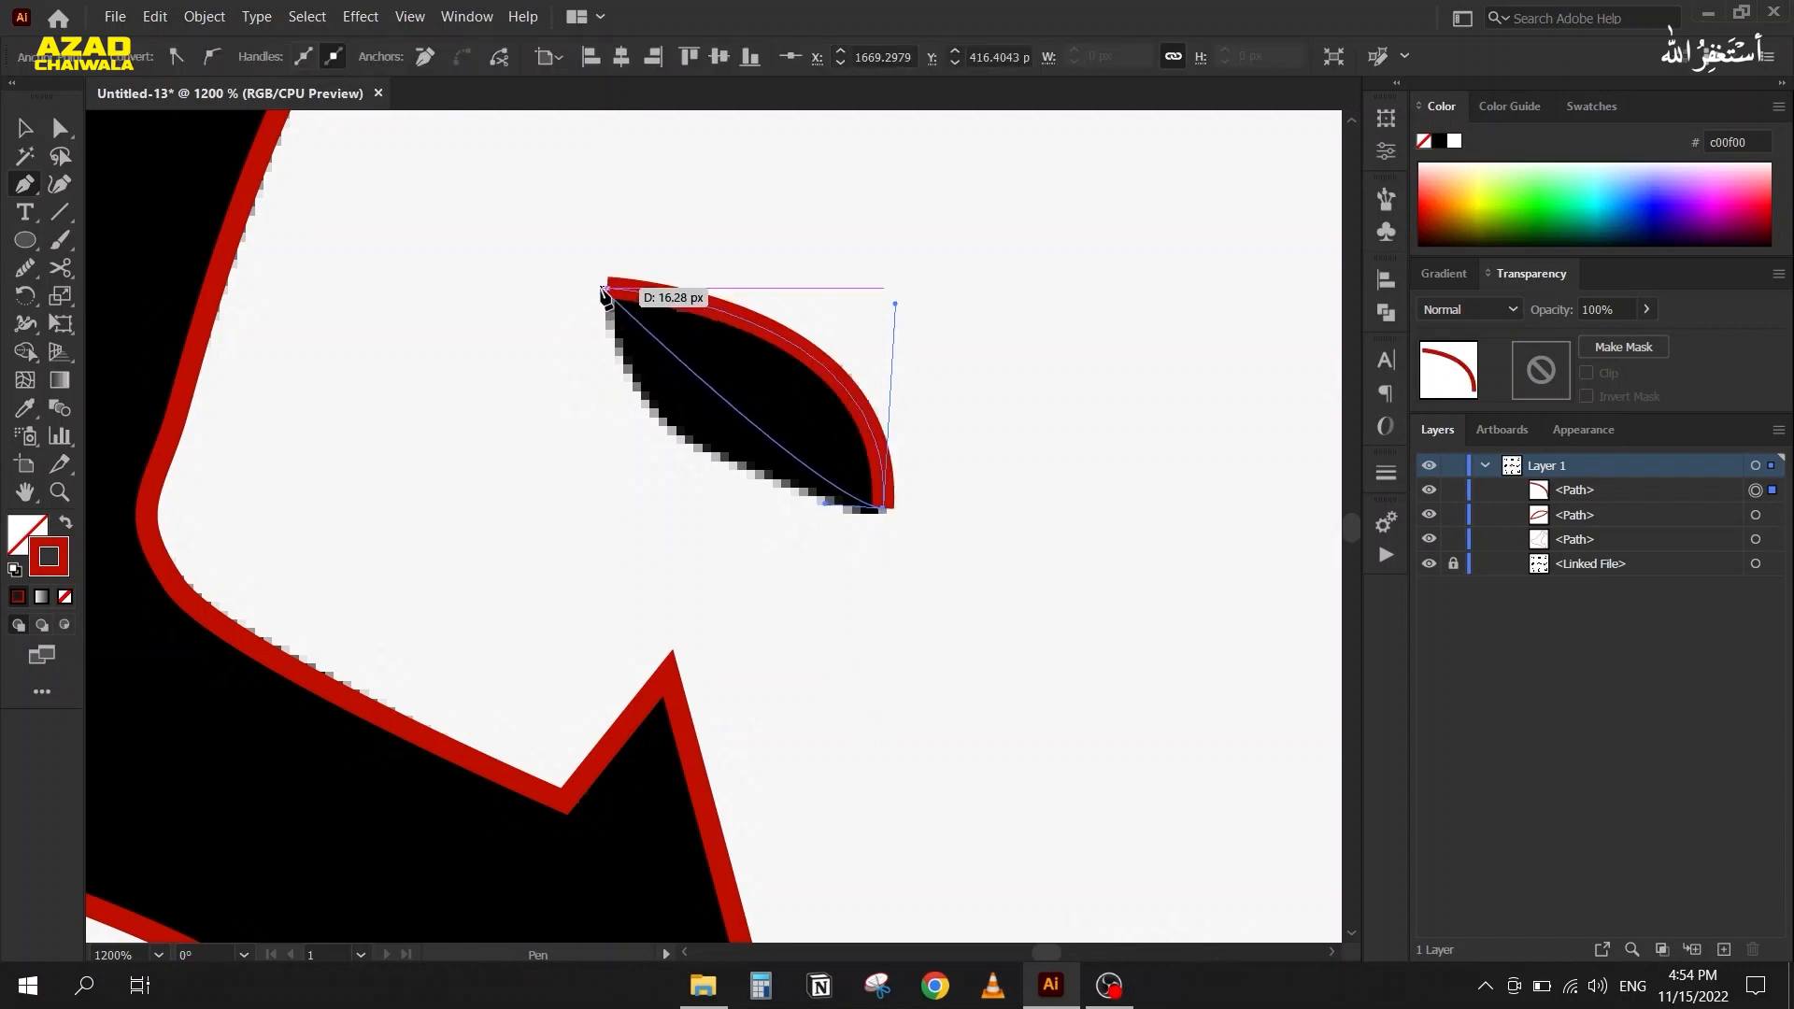
mouse_move(608, 290)
mouse_down()
mouse_move(613, 119)
mouse_move(564, 200)
mouse_move(589, 251)
mouse_up()
Trace the wolf's nose as a closed path with four anchors at its top, bottom and both sides
scroll(593, 261, down, 5)
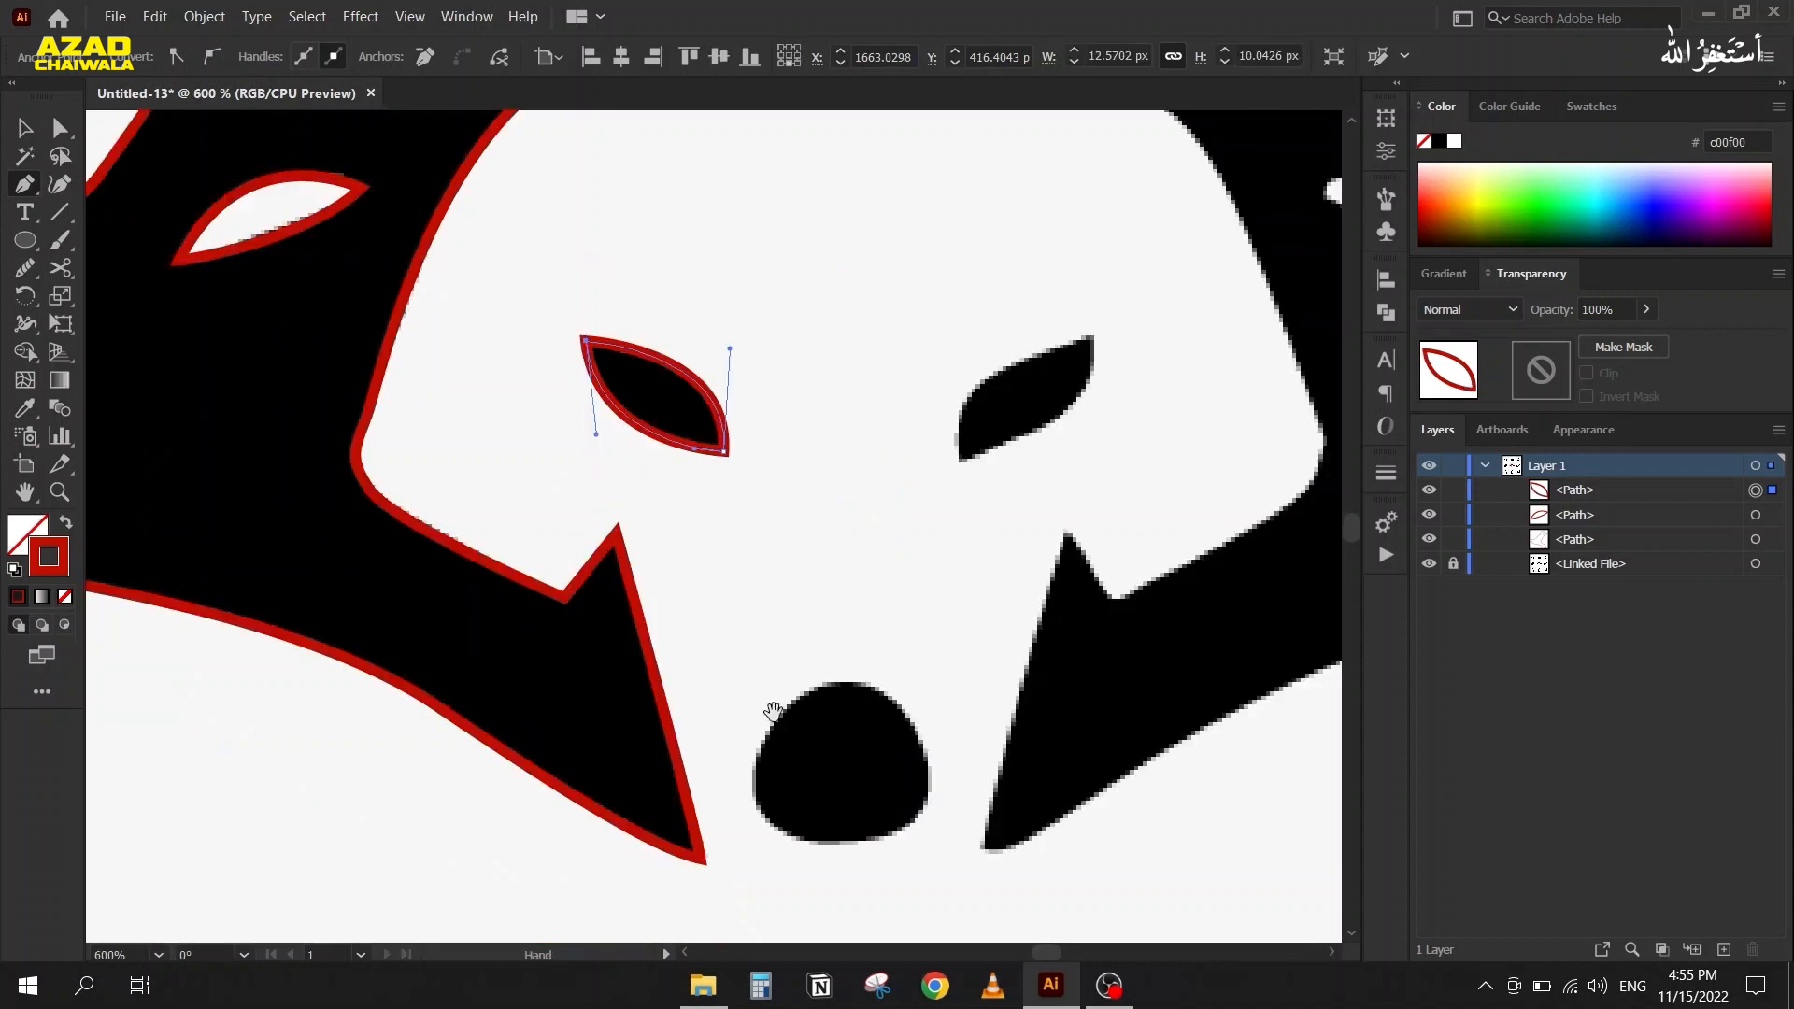
scroll(773, 709, up, 5)
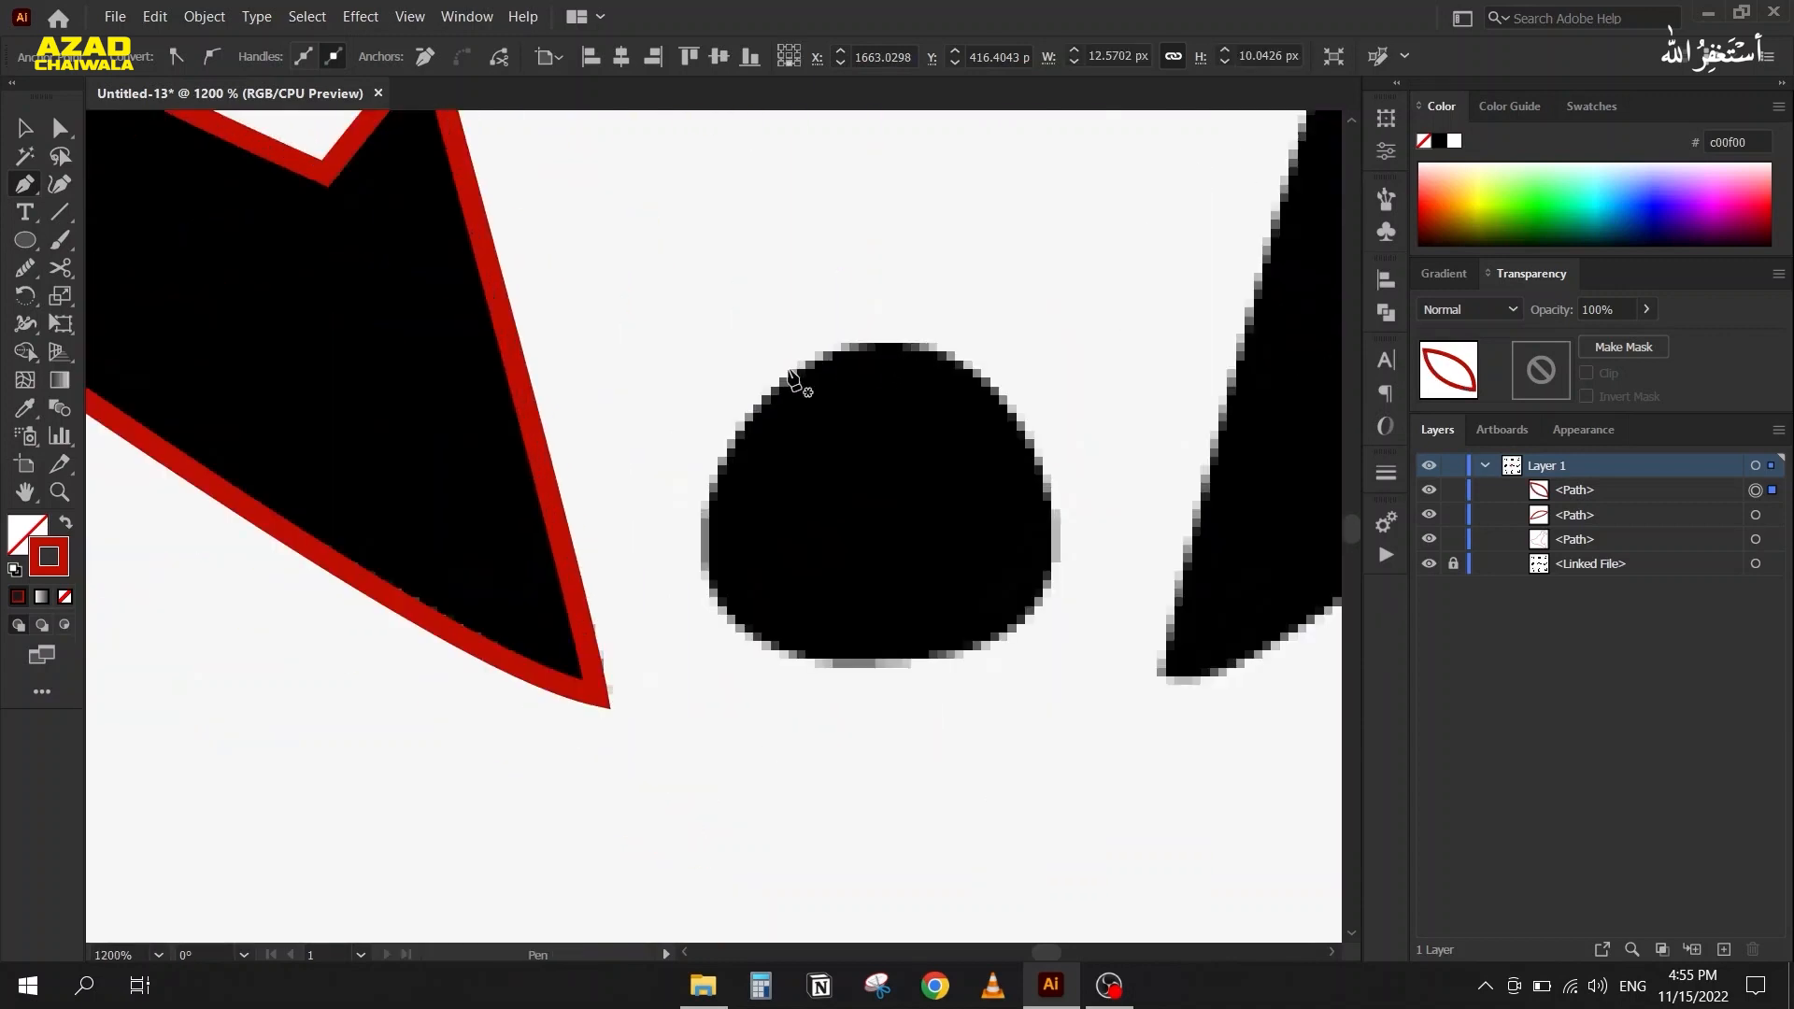
click(885, 345)
mouse_move(709, 512)
mouse_down()
mouse_move(688, 660)
mouse_move(707, 653)
mouse_up()
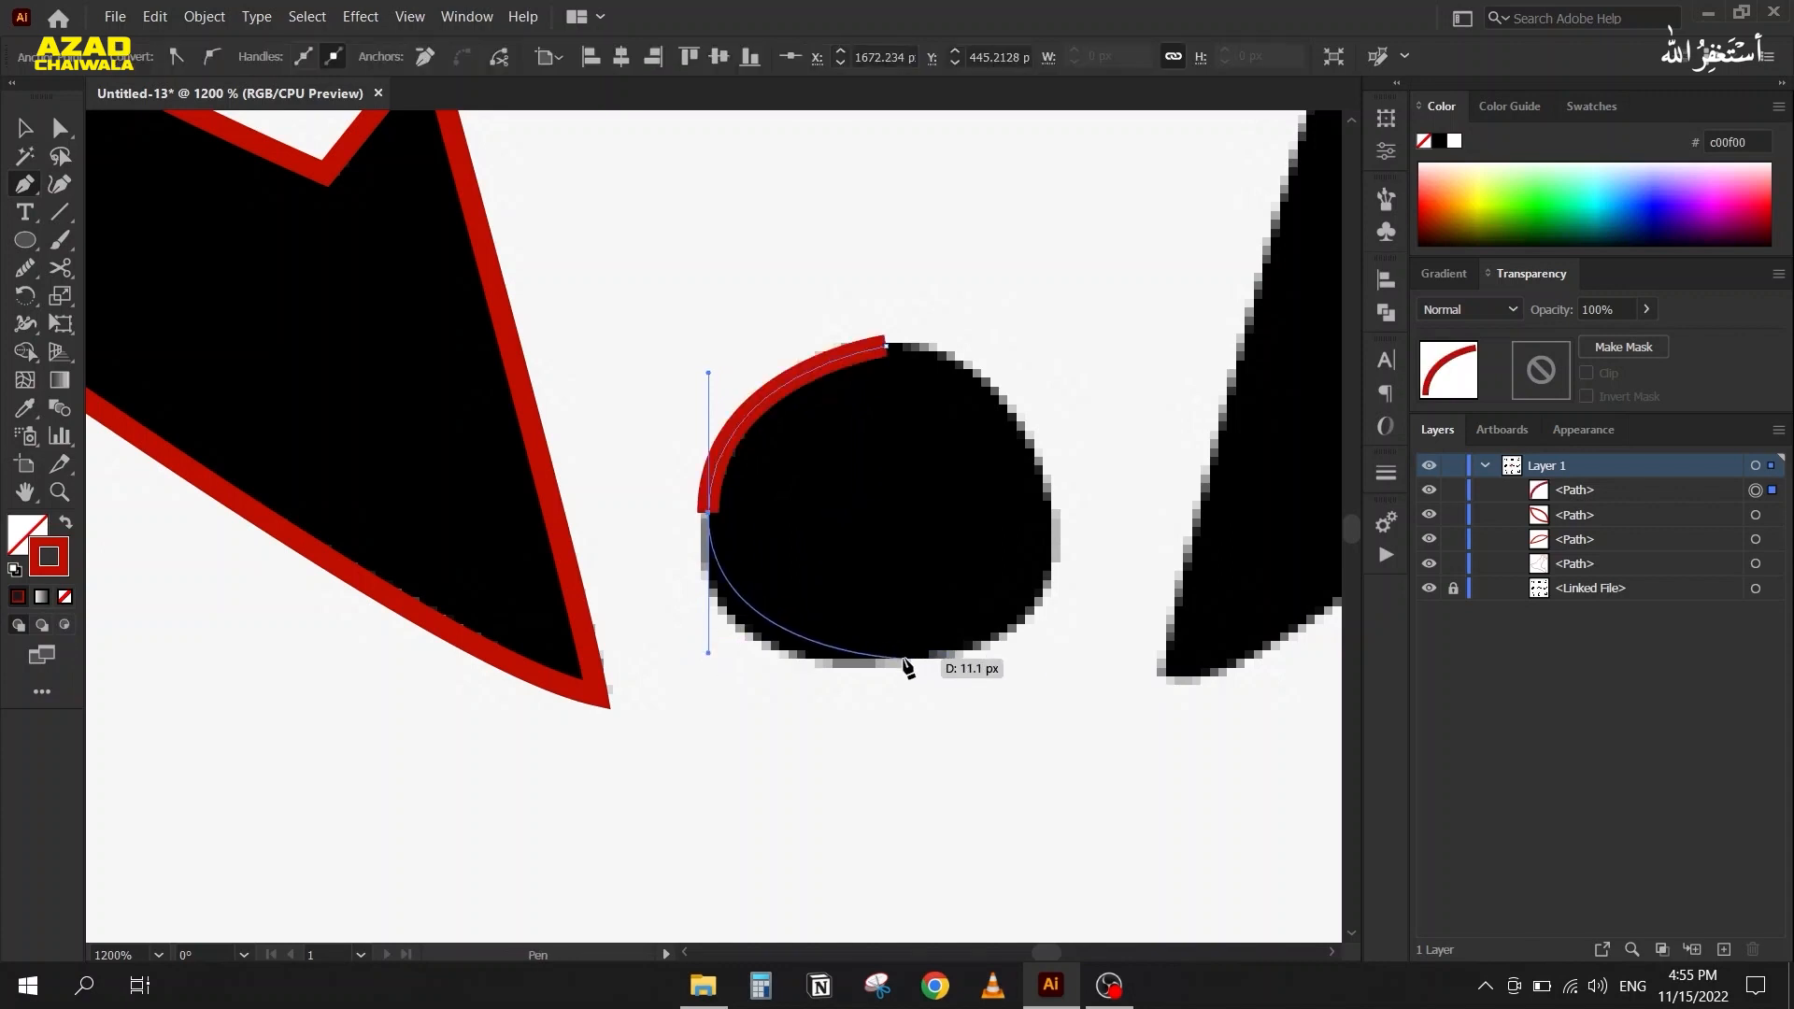
drag(886, 660, 987, 664)
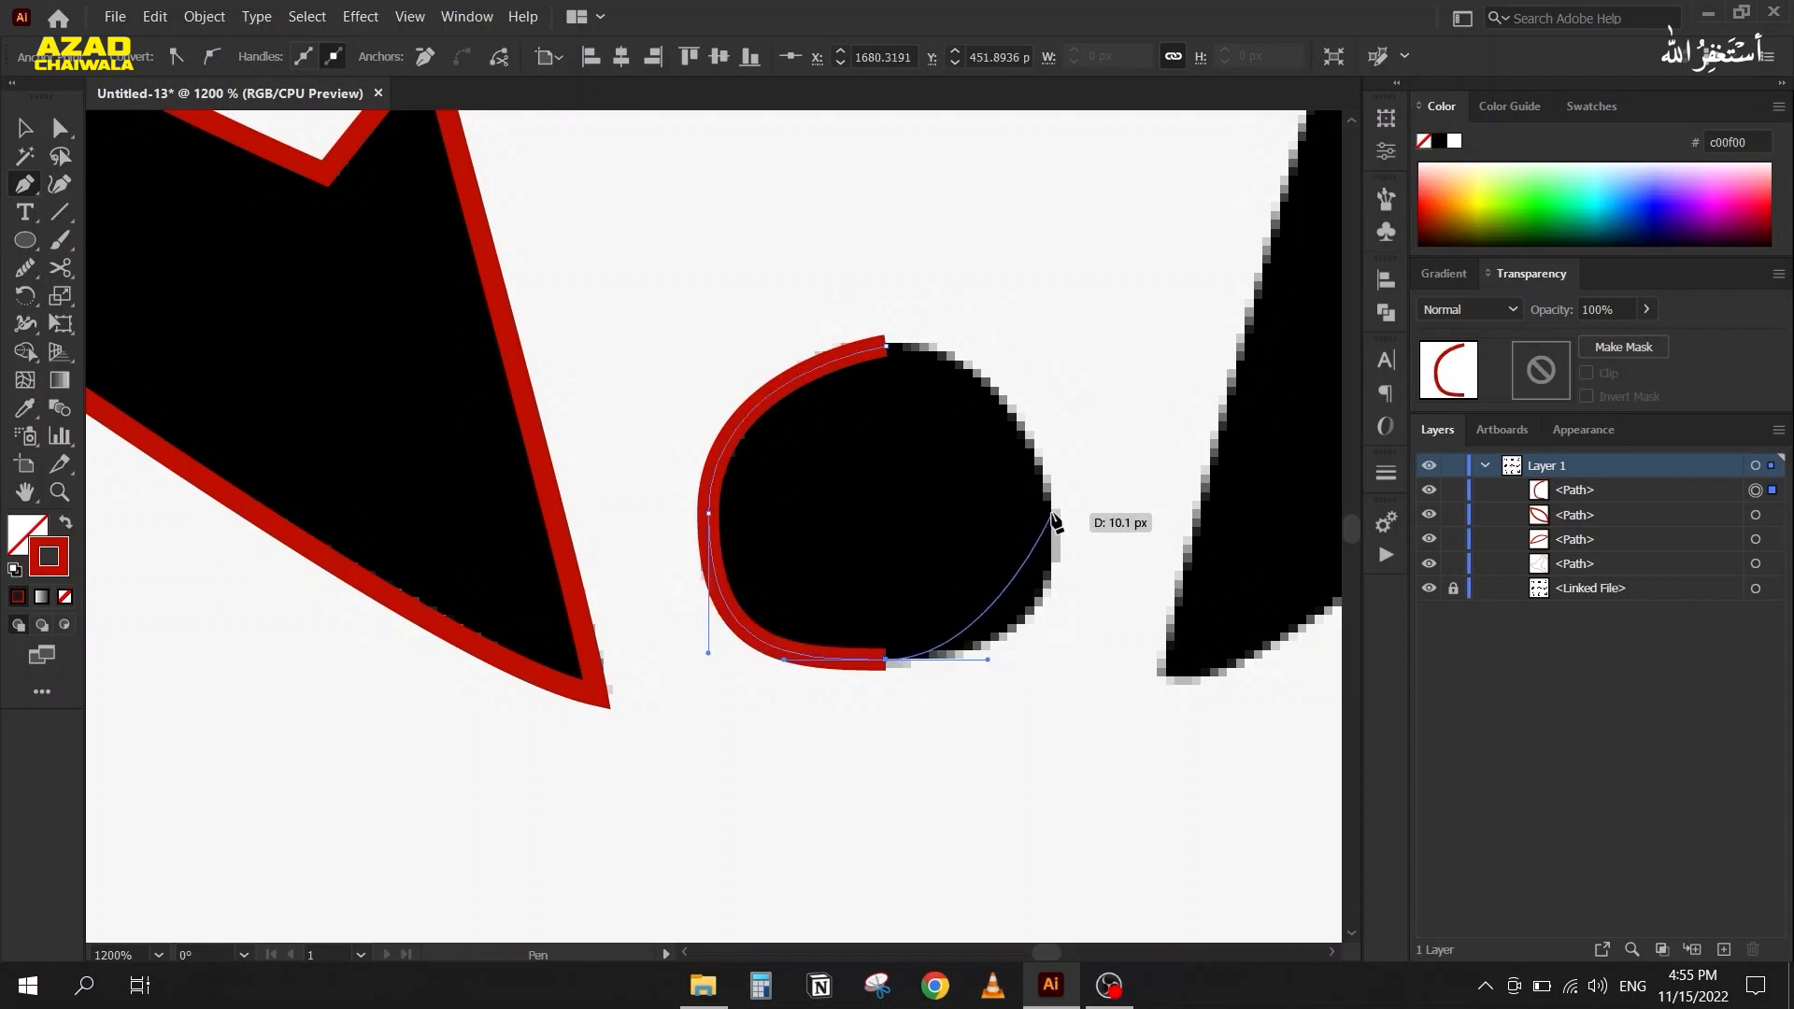
drag(1052, 513, 1052, 385)
click(885, 343)
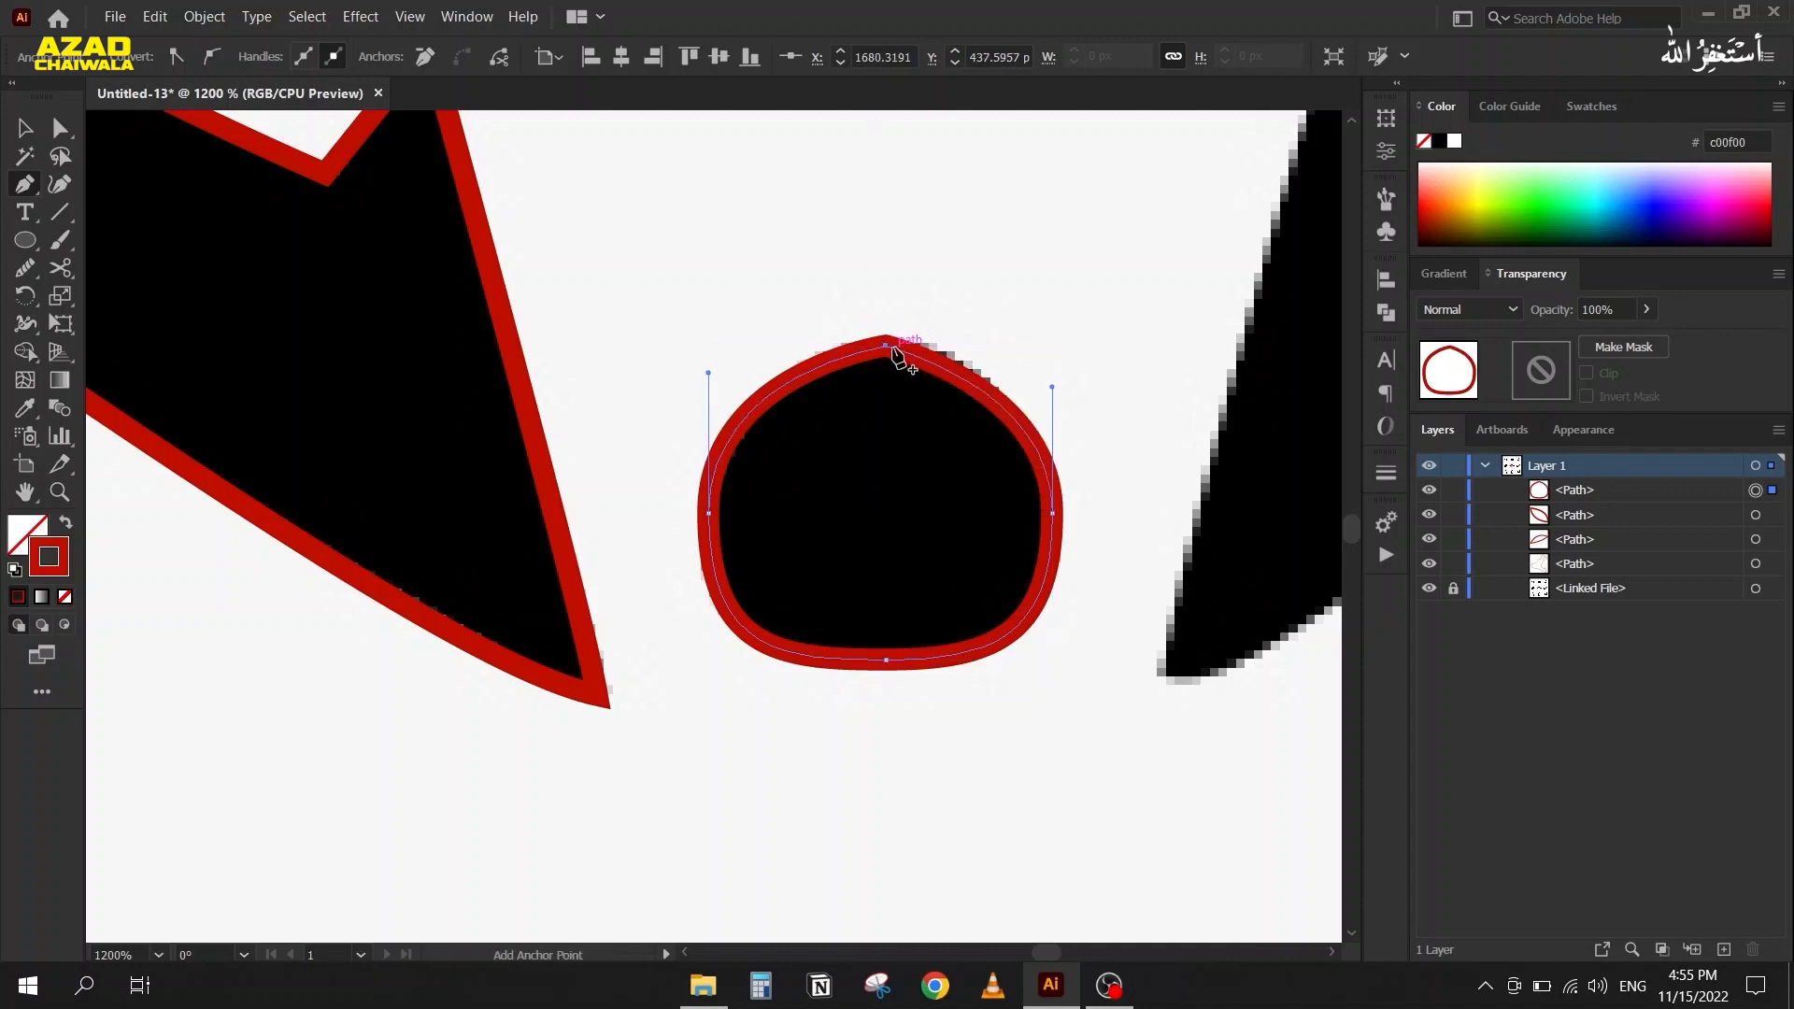
Convert the nose's top anchor to smooth and shorten the upper handles of both side anchors to match the reference curve
key(a)
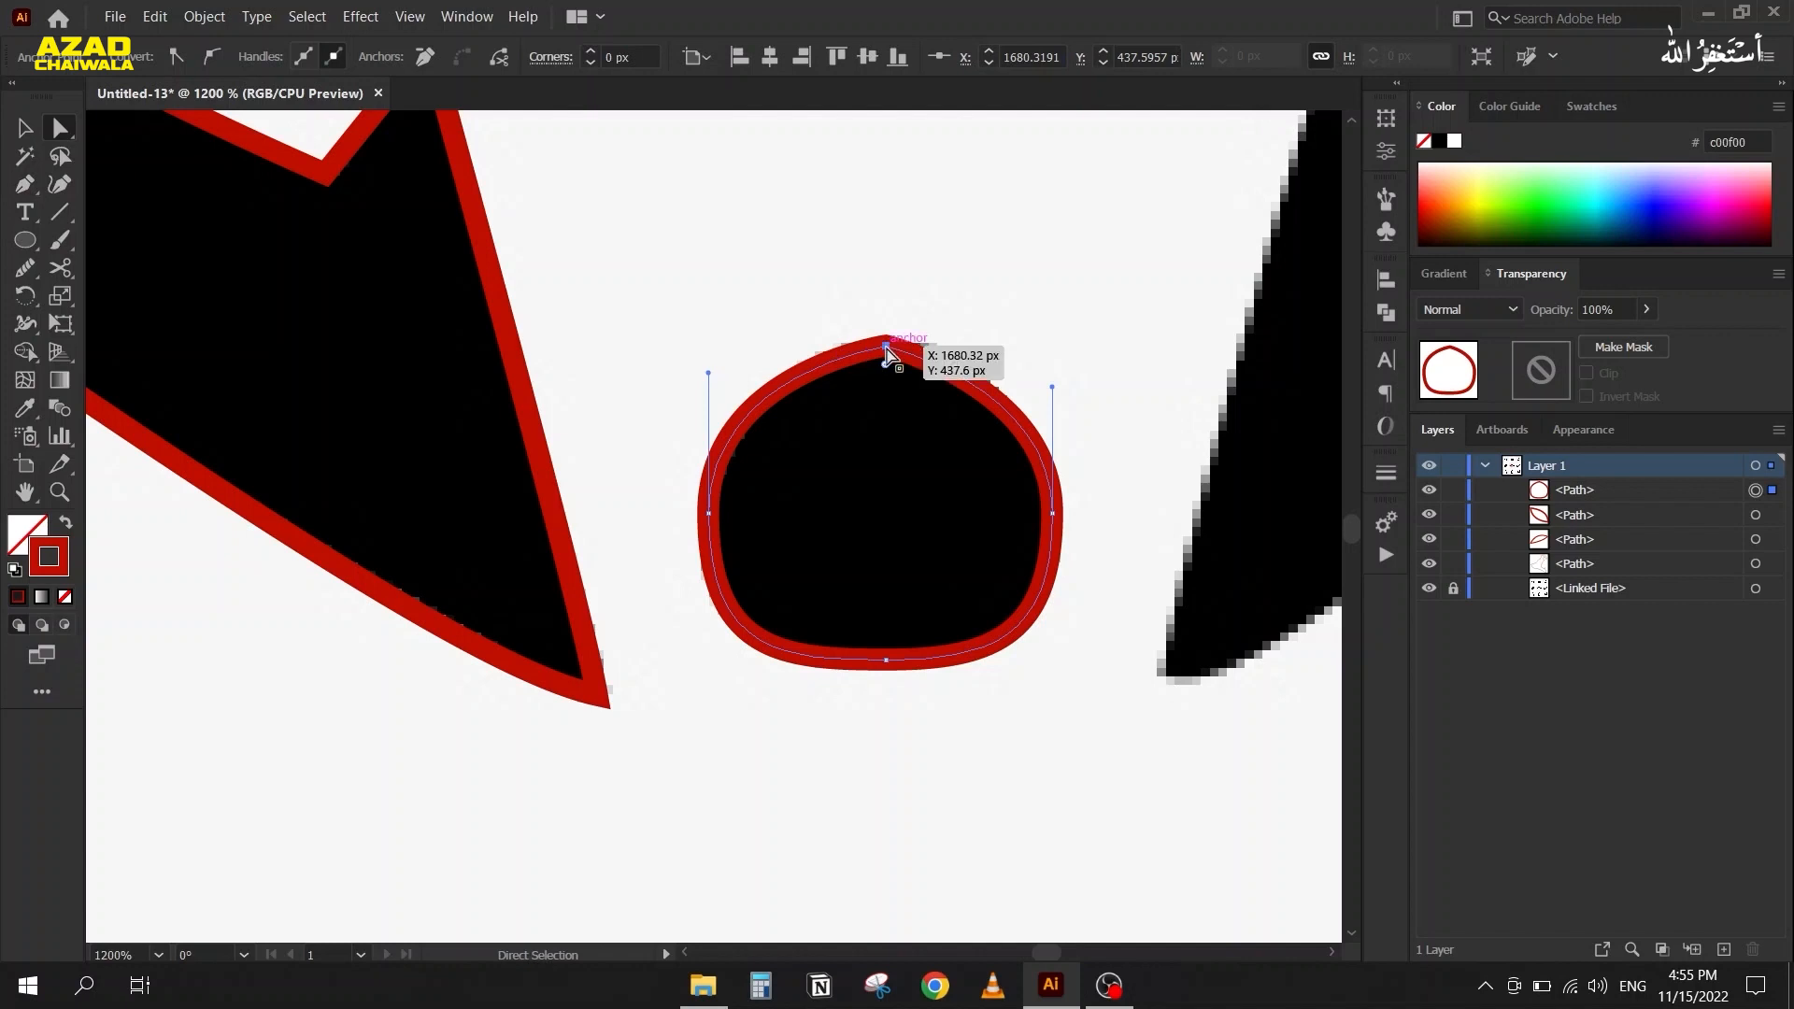
mouse_move(889, 374)
mouse_down()
mouse_move(893, 535)
mouse_move(887, 347)
mouse_up()
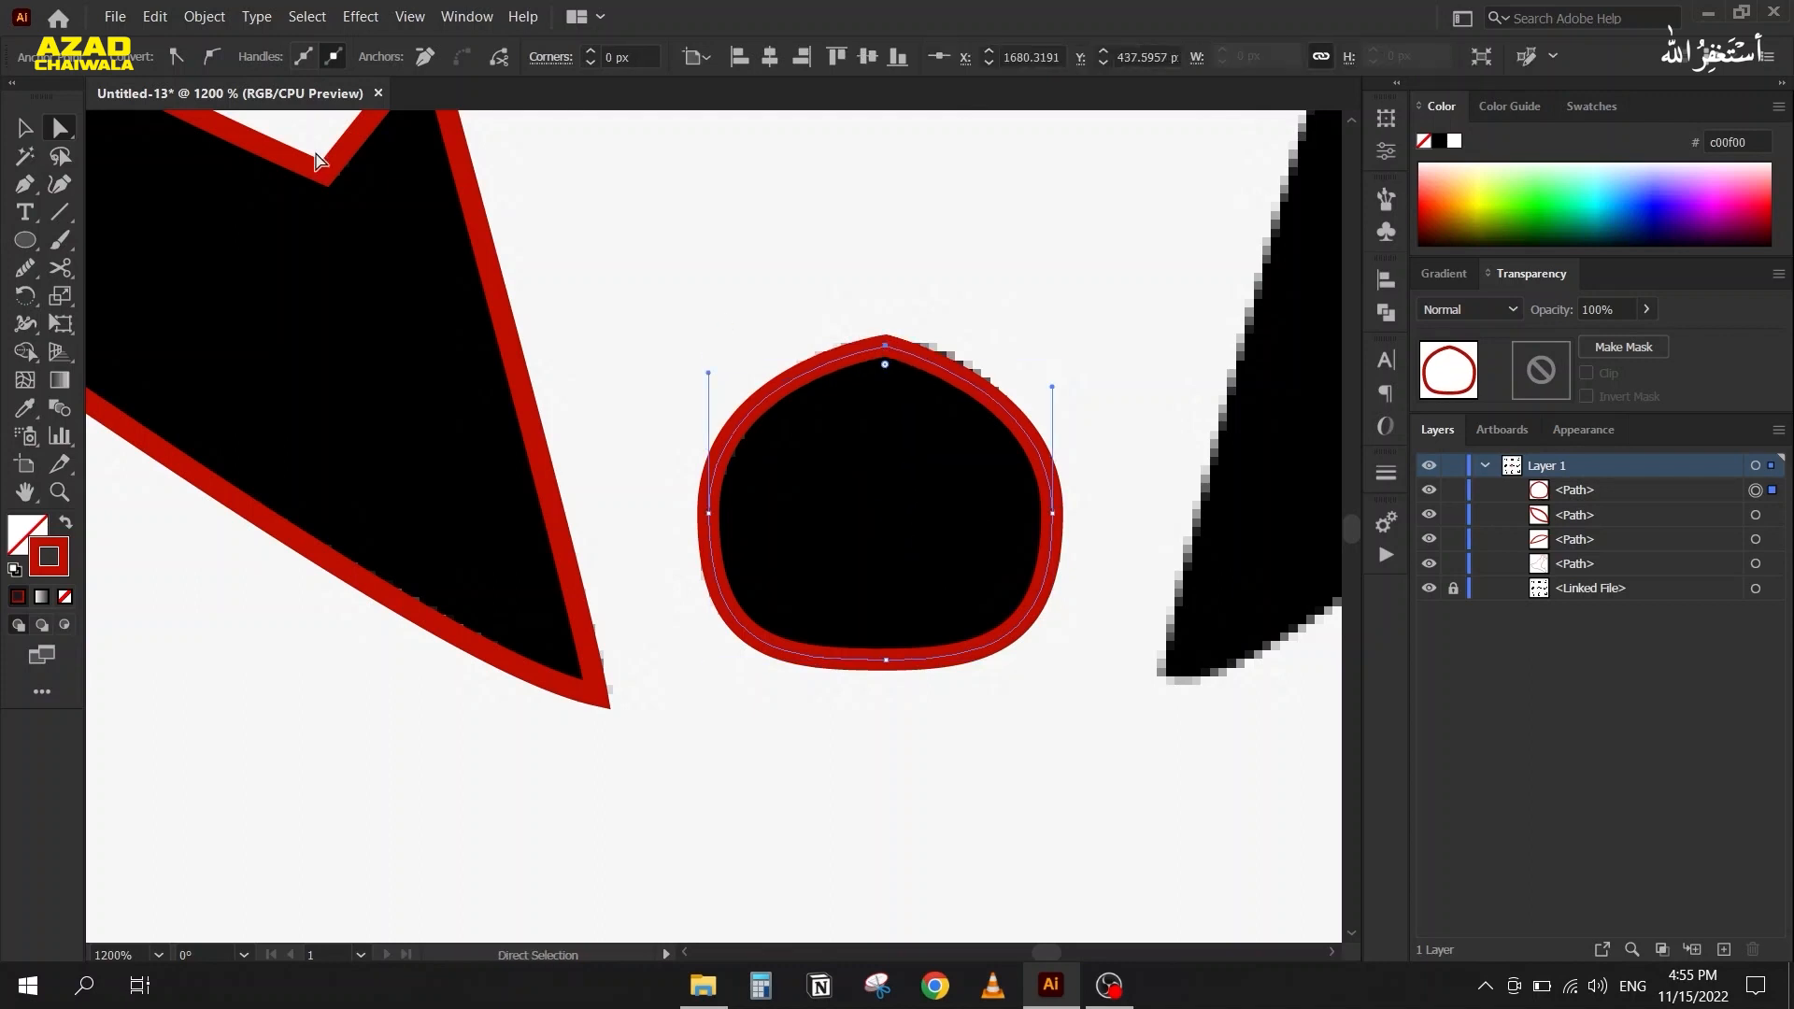
click(210, 58)
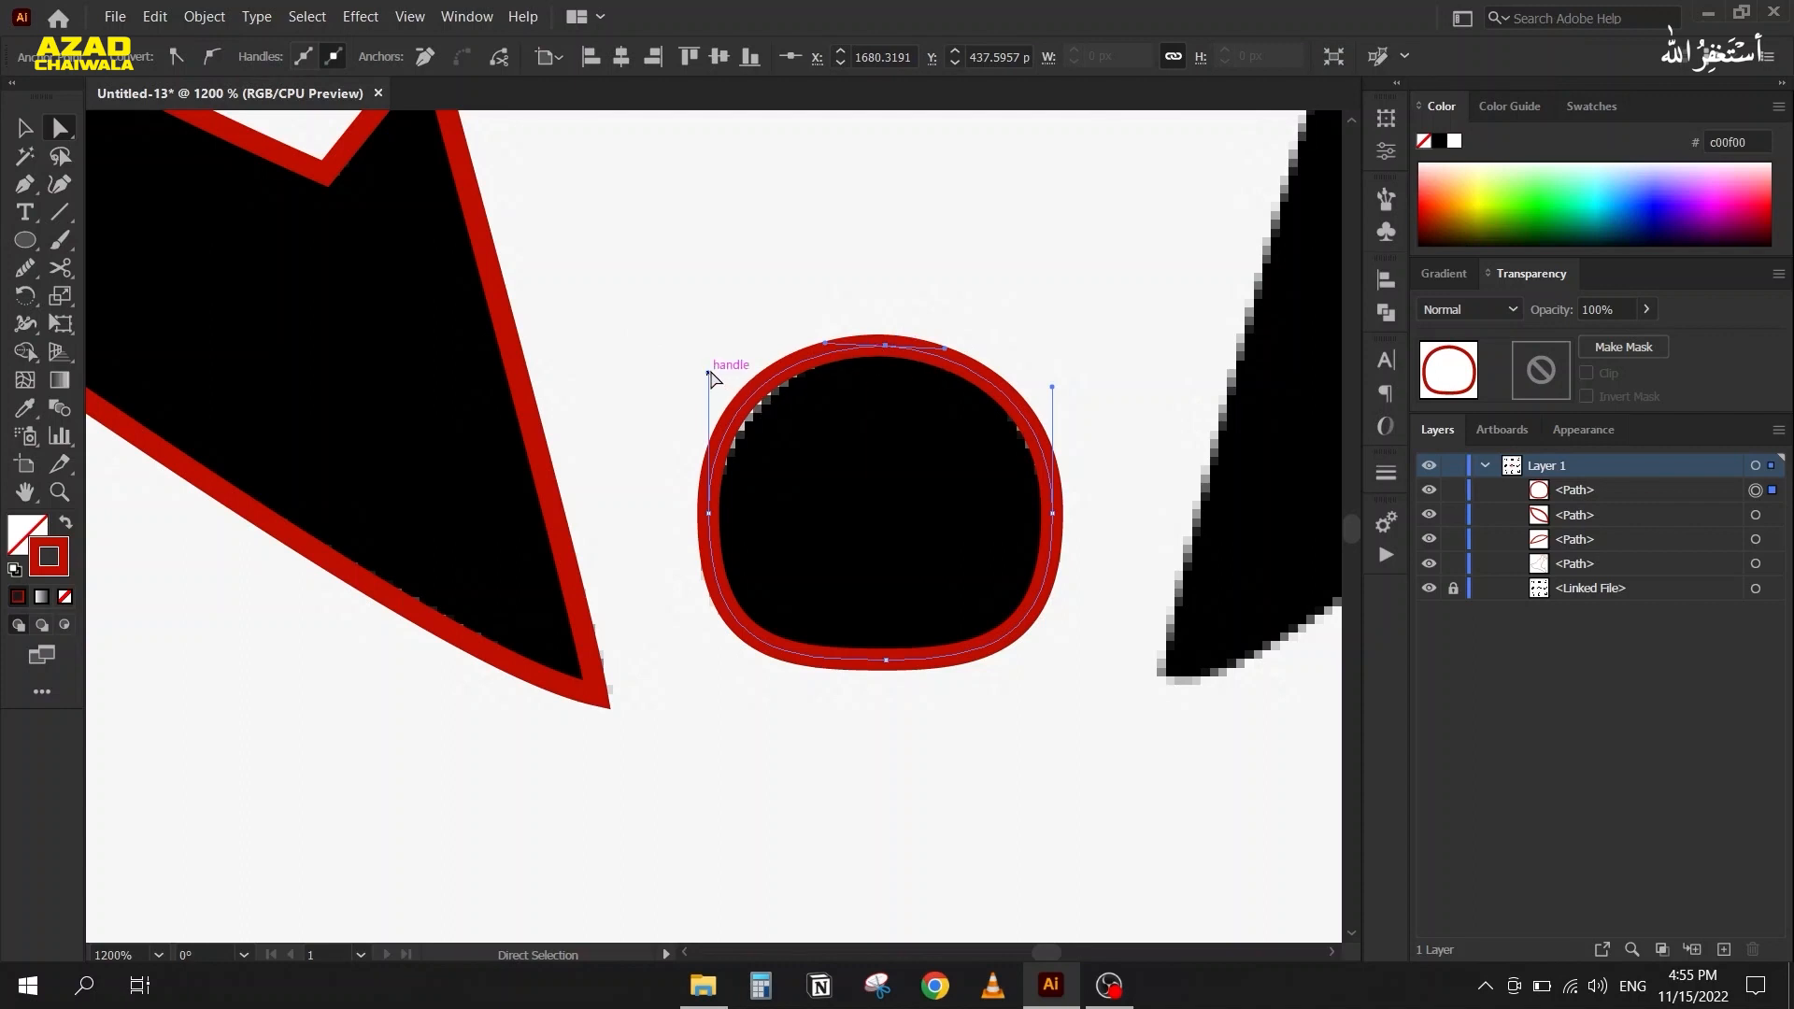
drag(708, 371, 704, 418)
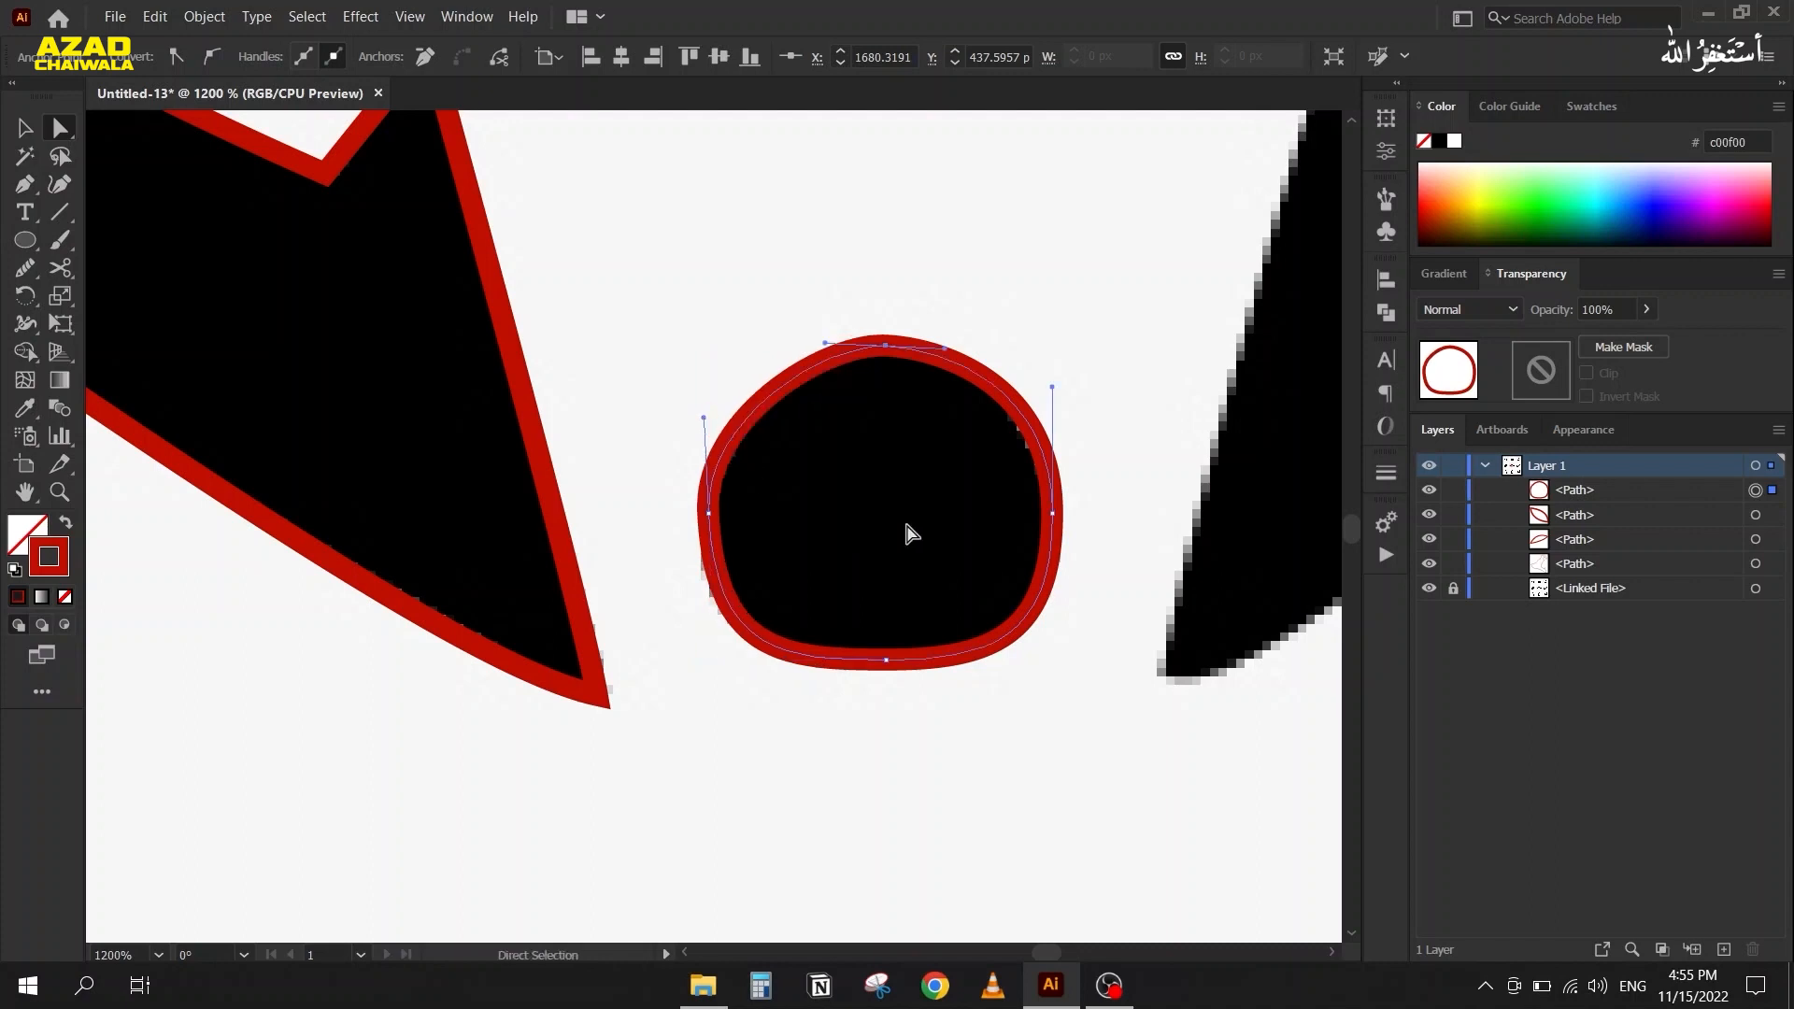
drag(1052, 388, 1052, 413)
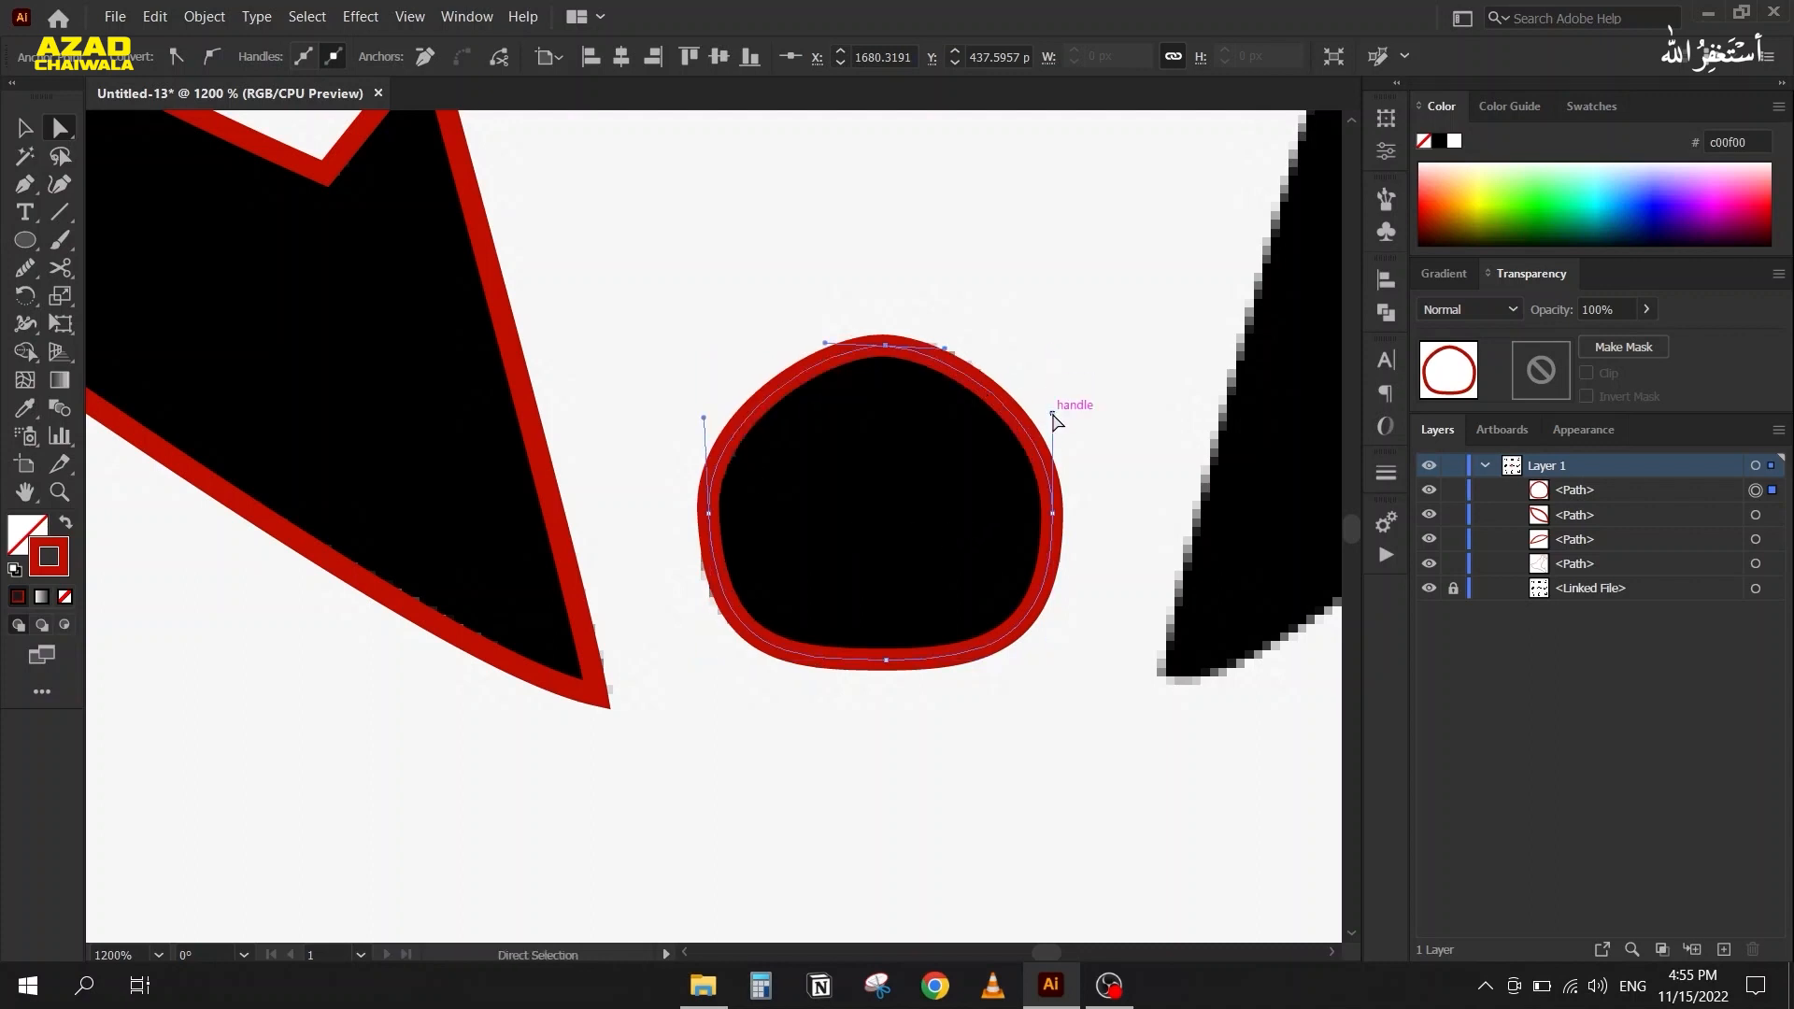
click(709, 512)
drag(705, 418, 712, 421)
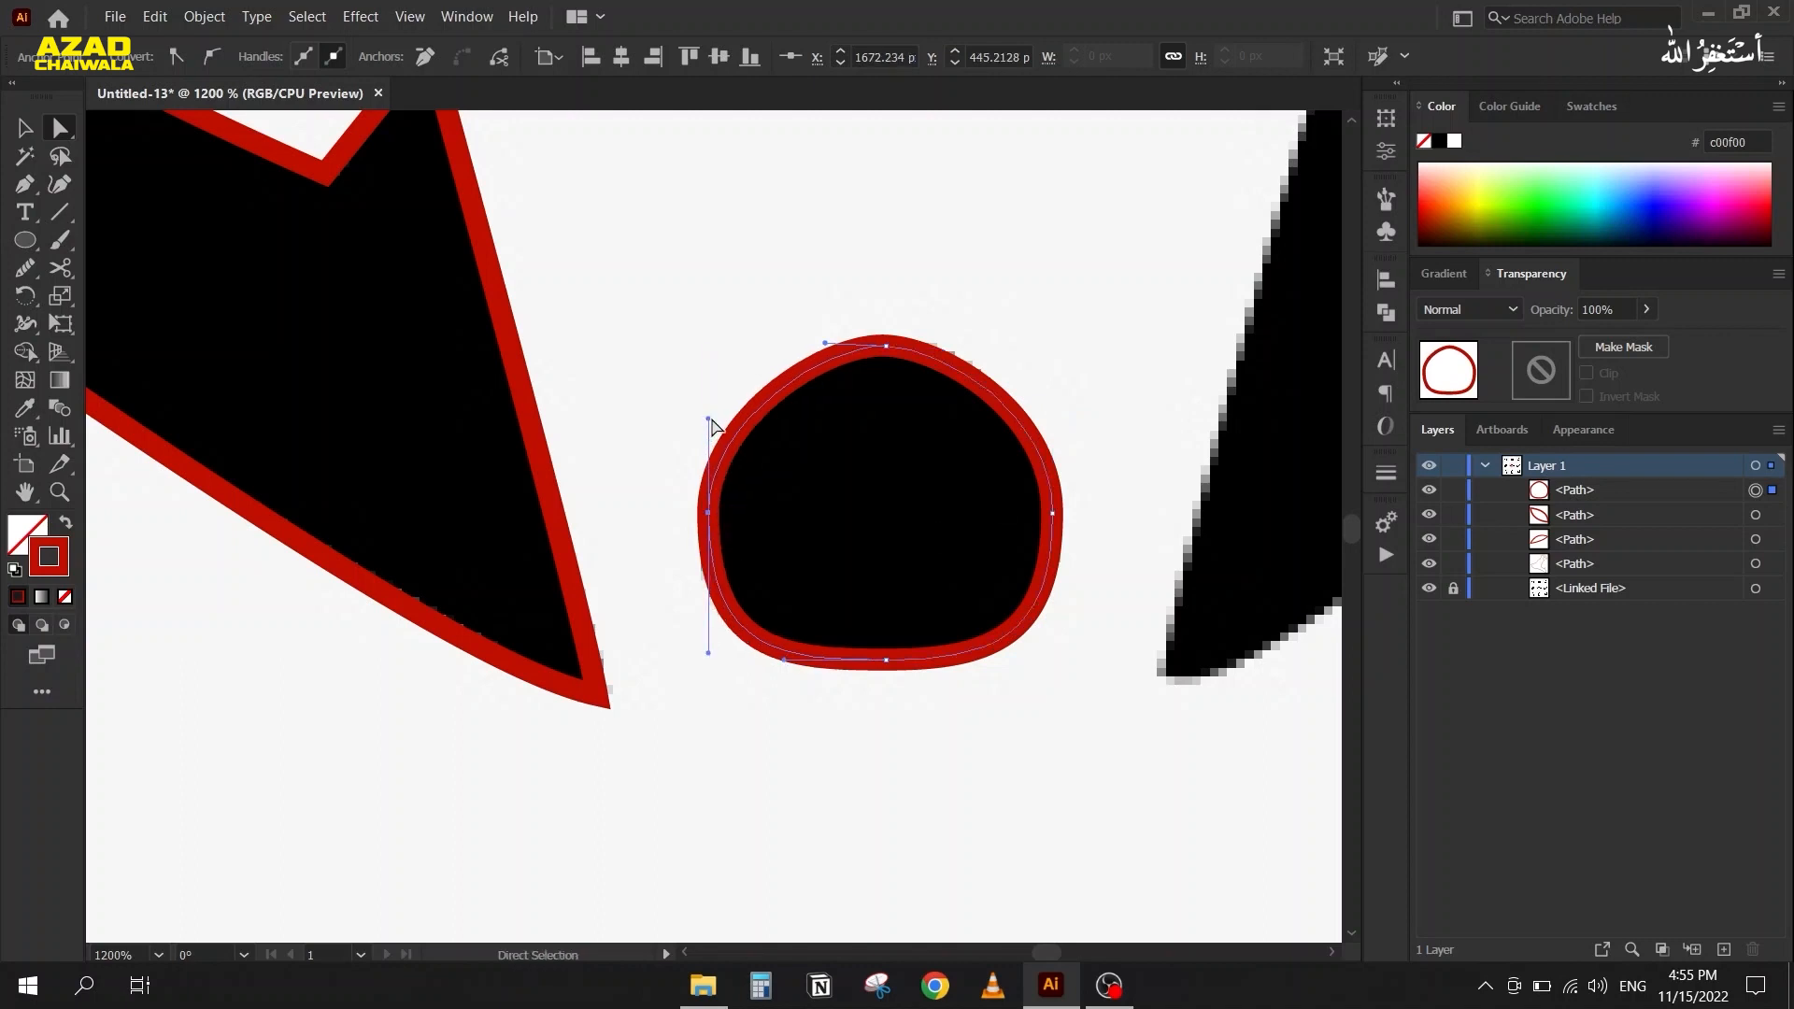
click(759, 744)
Place all traced wolf paths enlarged on the blank artboard and swap their fill and stroke to get solid red shapes
scroll(756, 725, down, 6)
drag(701, 558, 804, 396)
drag(645, 530, 766, 461)
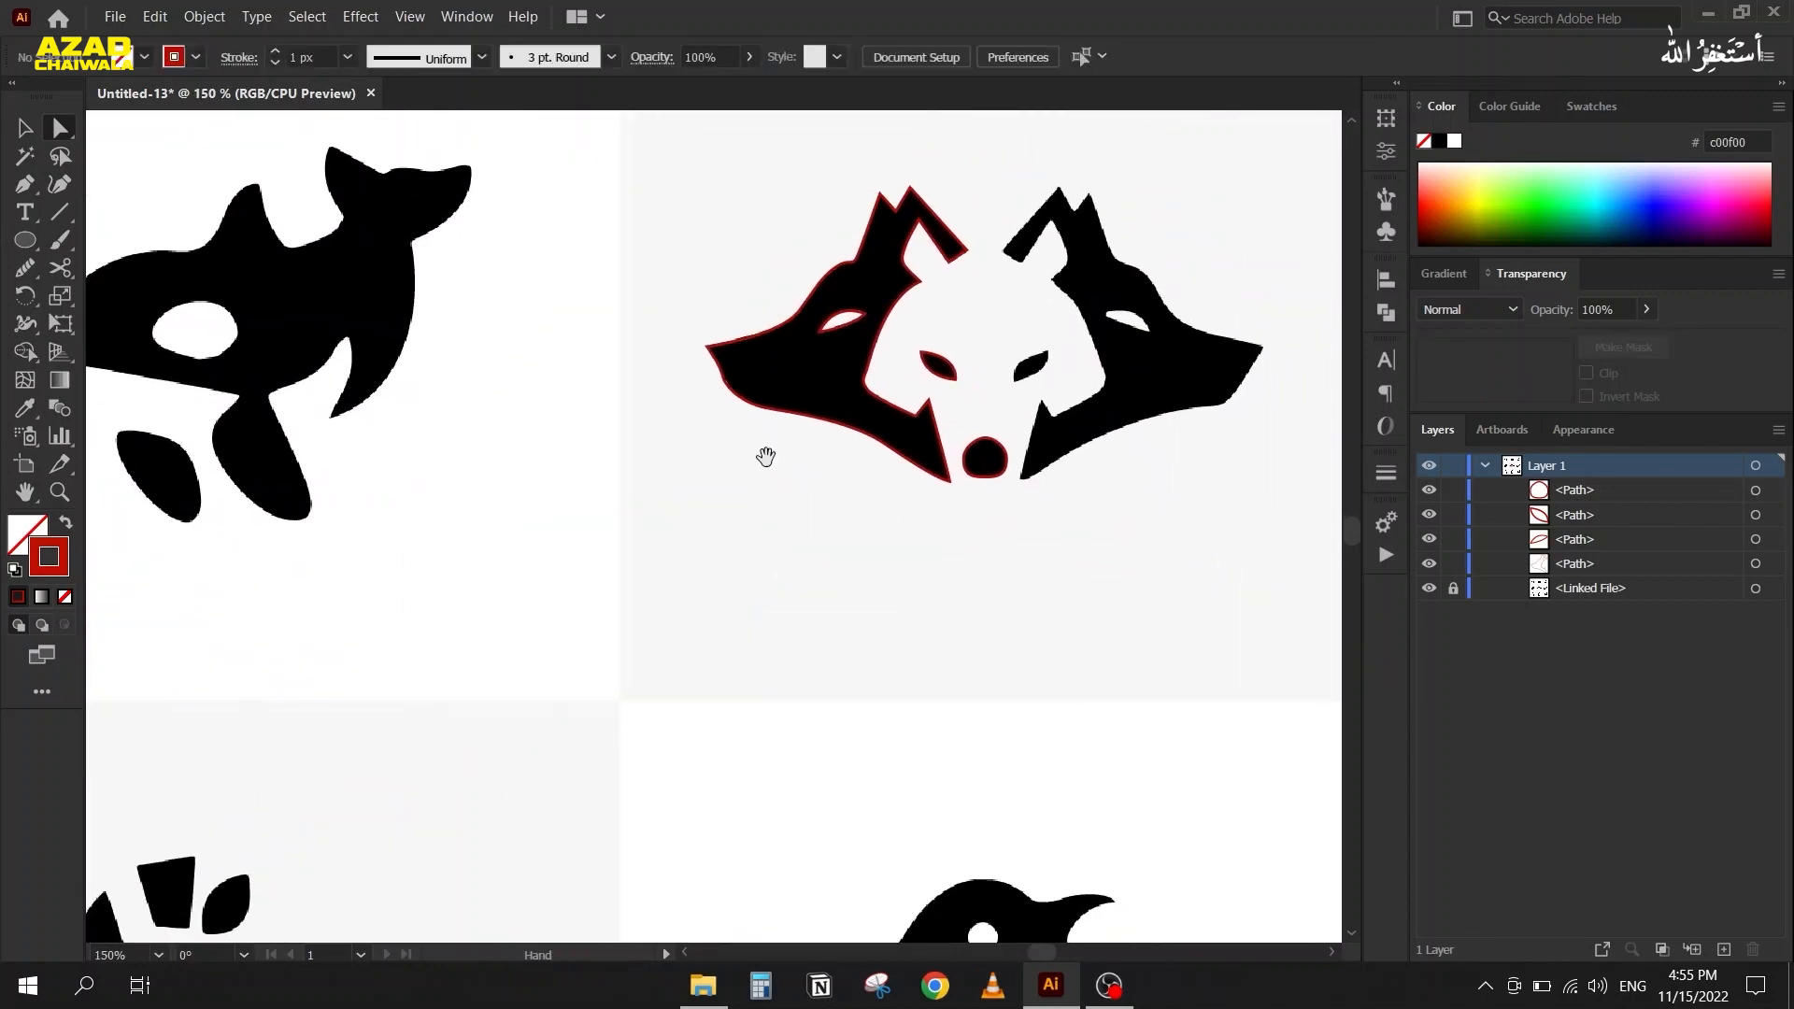
scroll(768, 463, down, 2)
scroll(772, 467, down, 2)
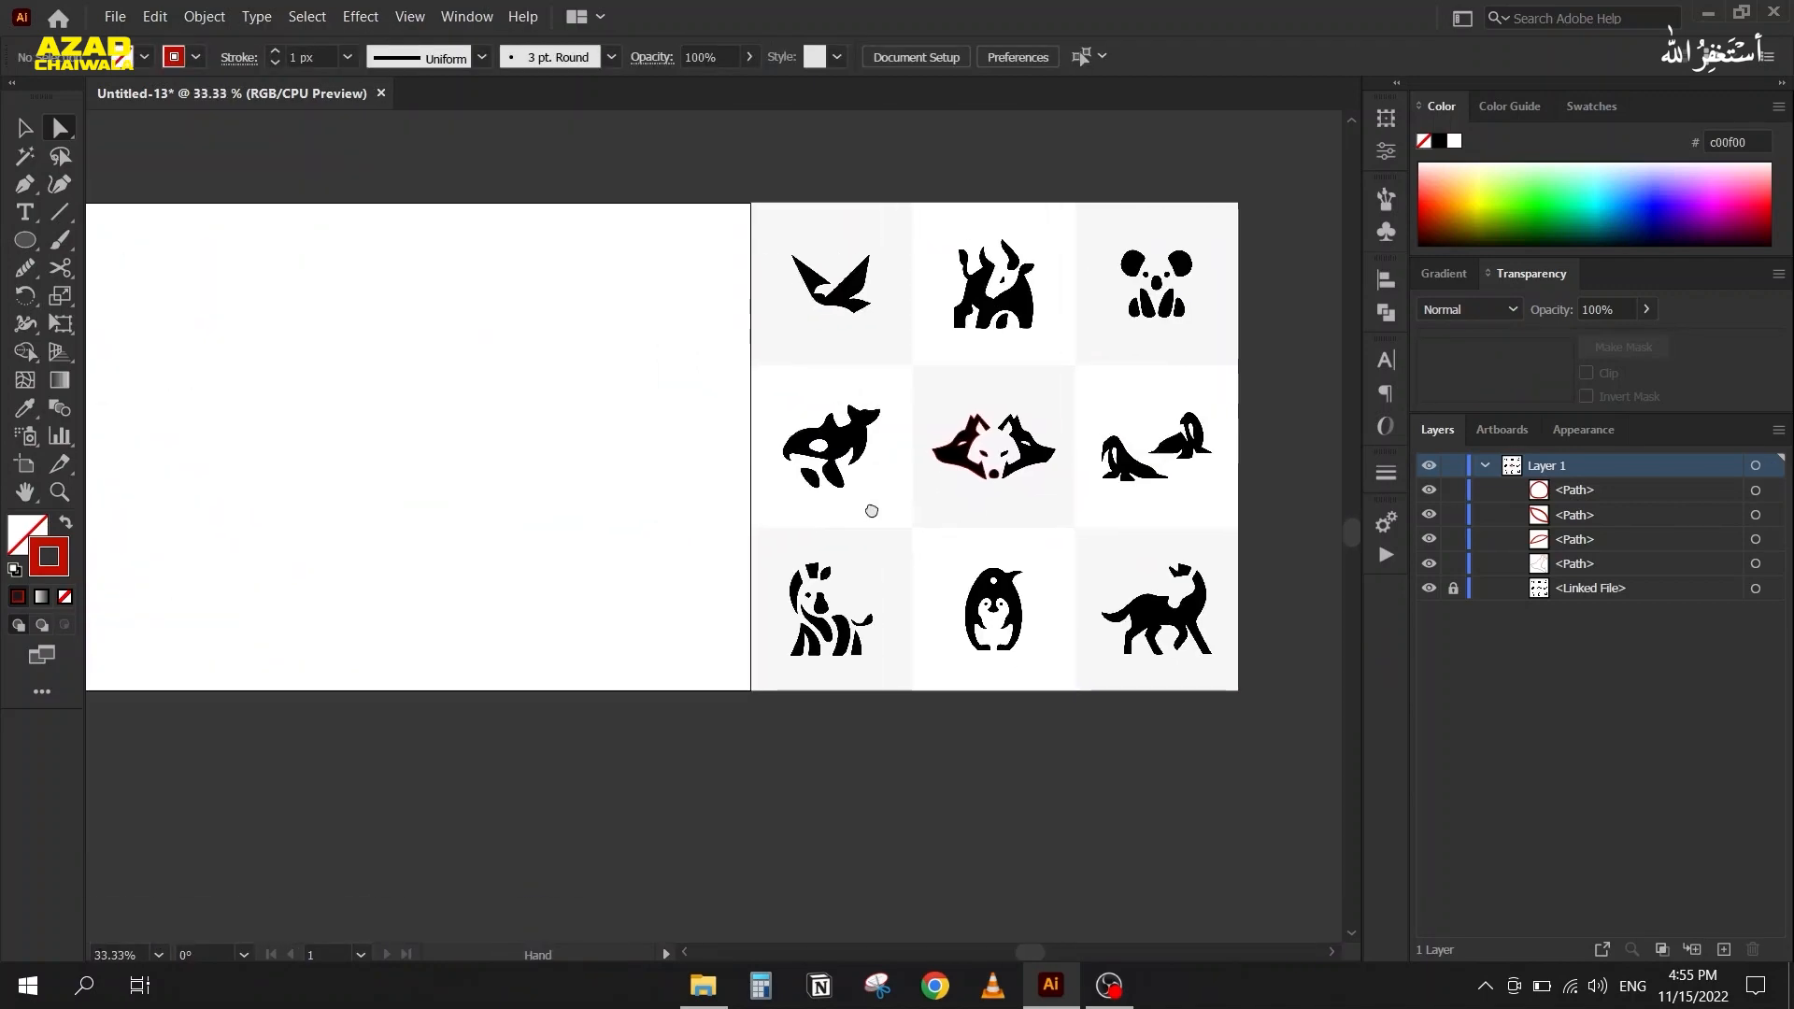
key(v)
drag(953, 385, 1108, 551)
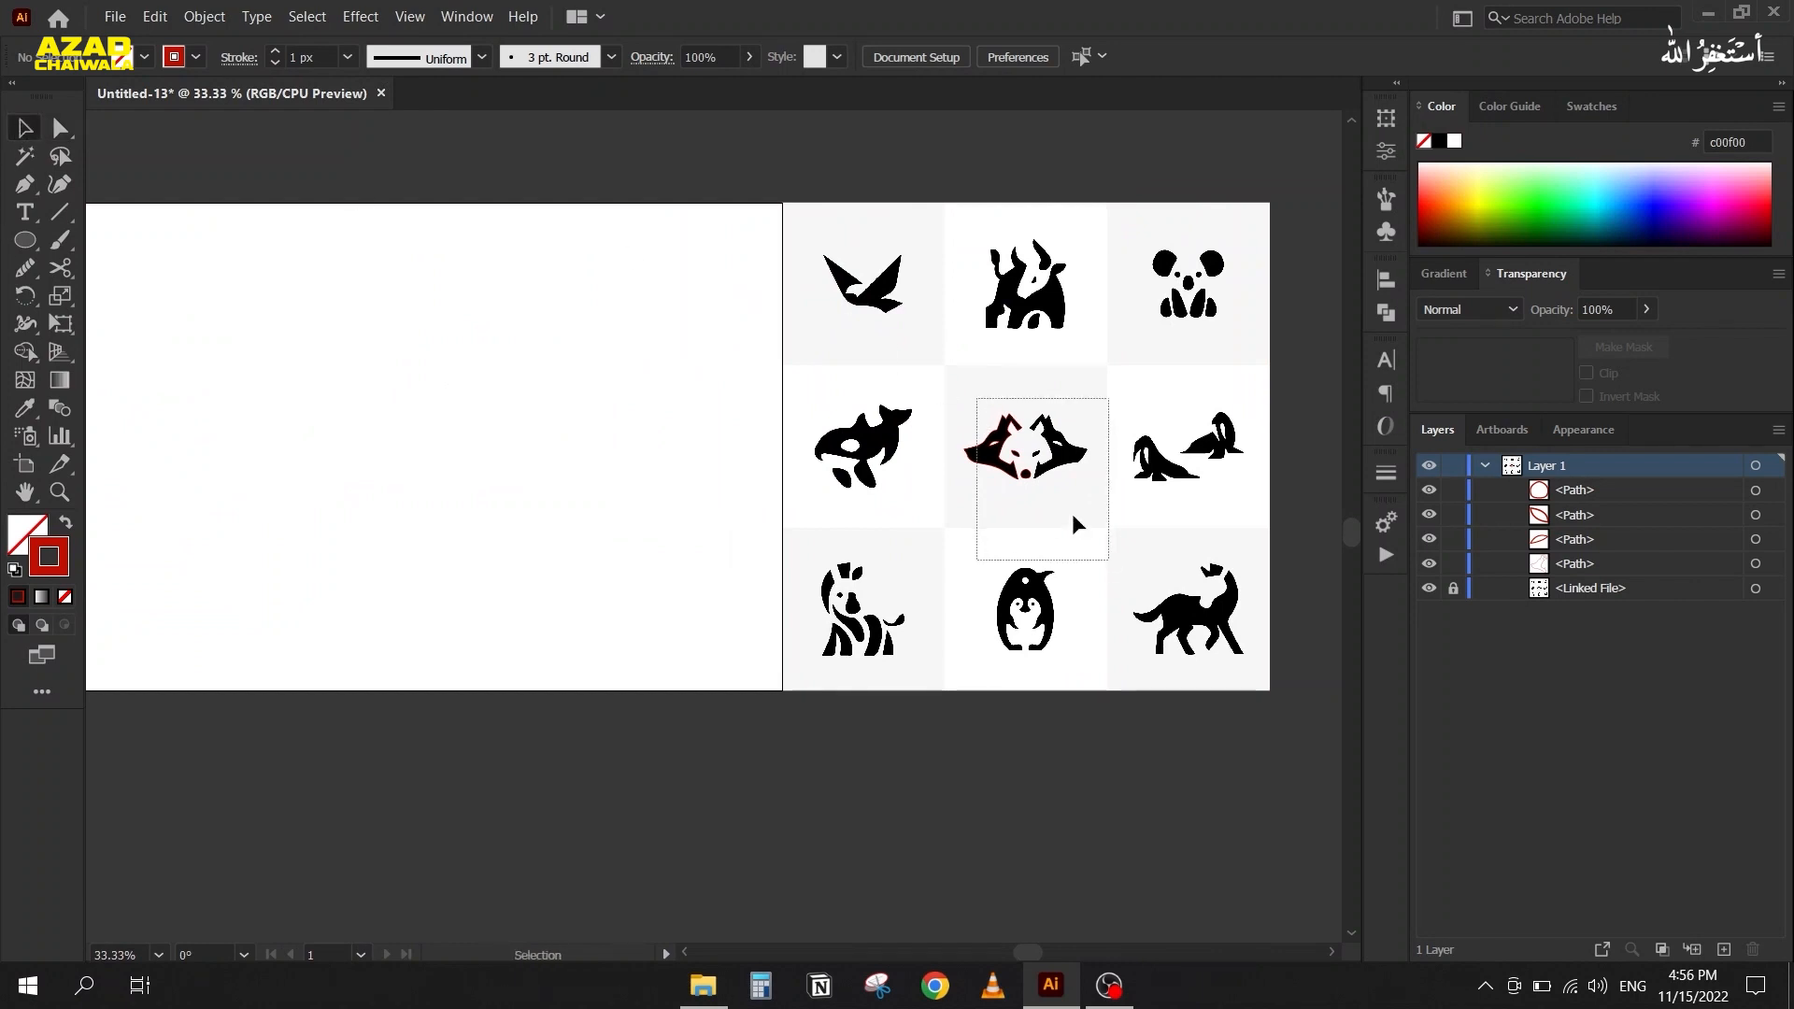
mouse_move(999, 442)
mouse_down()
mouse_move(917, 443)
mouse_move(307, 316)
mouse_move(598, 644)
mouse_up()
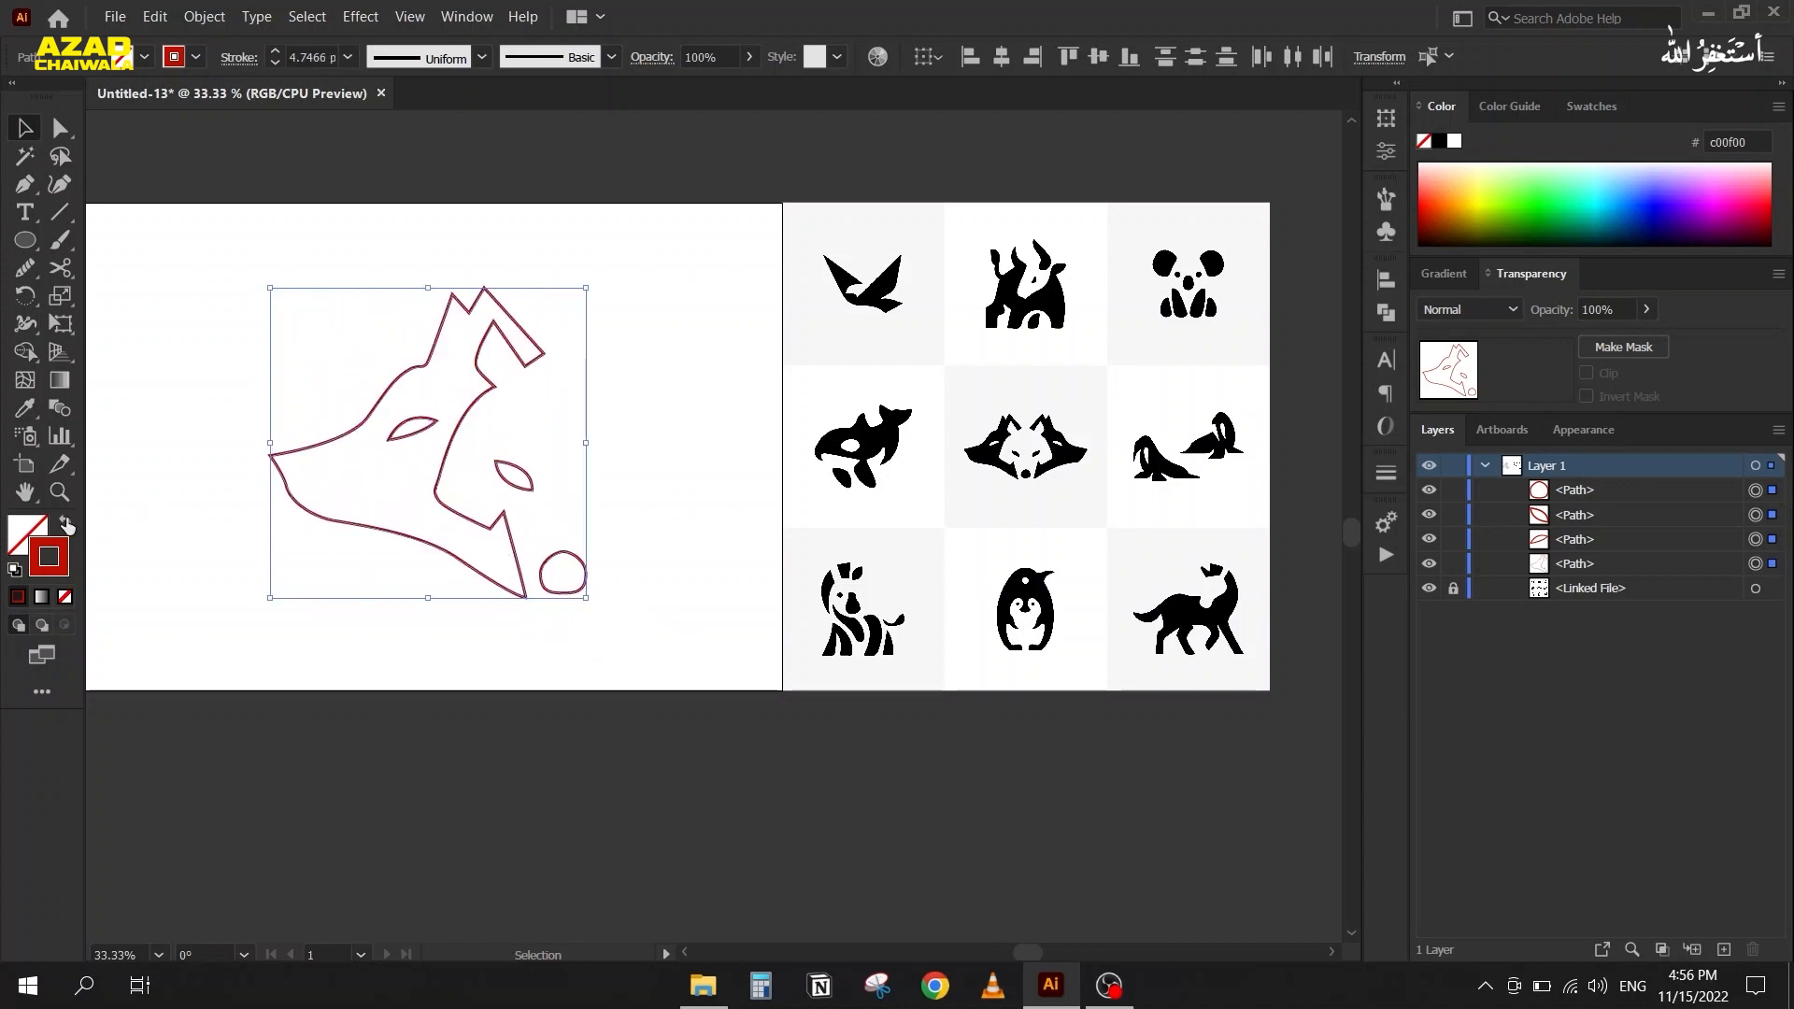
click(66, 522)
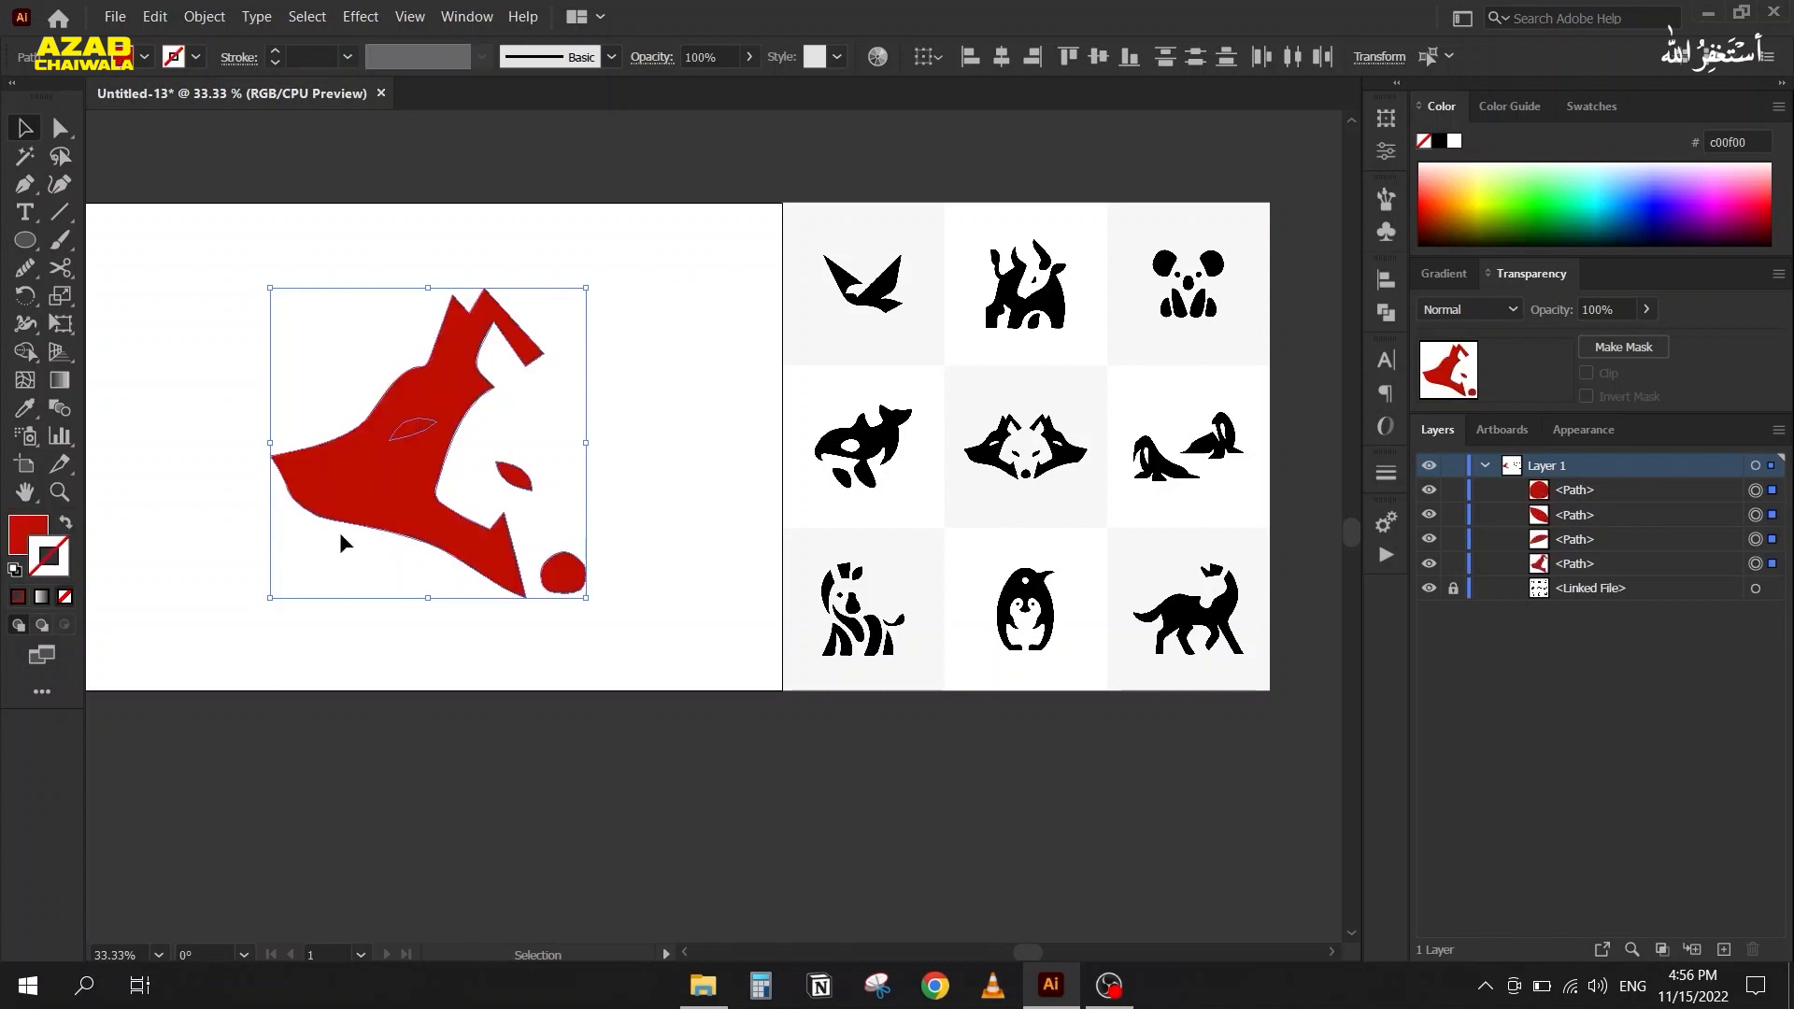
click(372, 367)
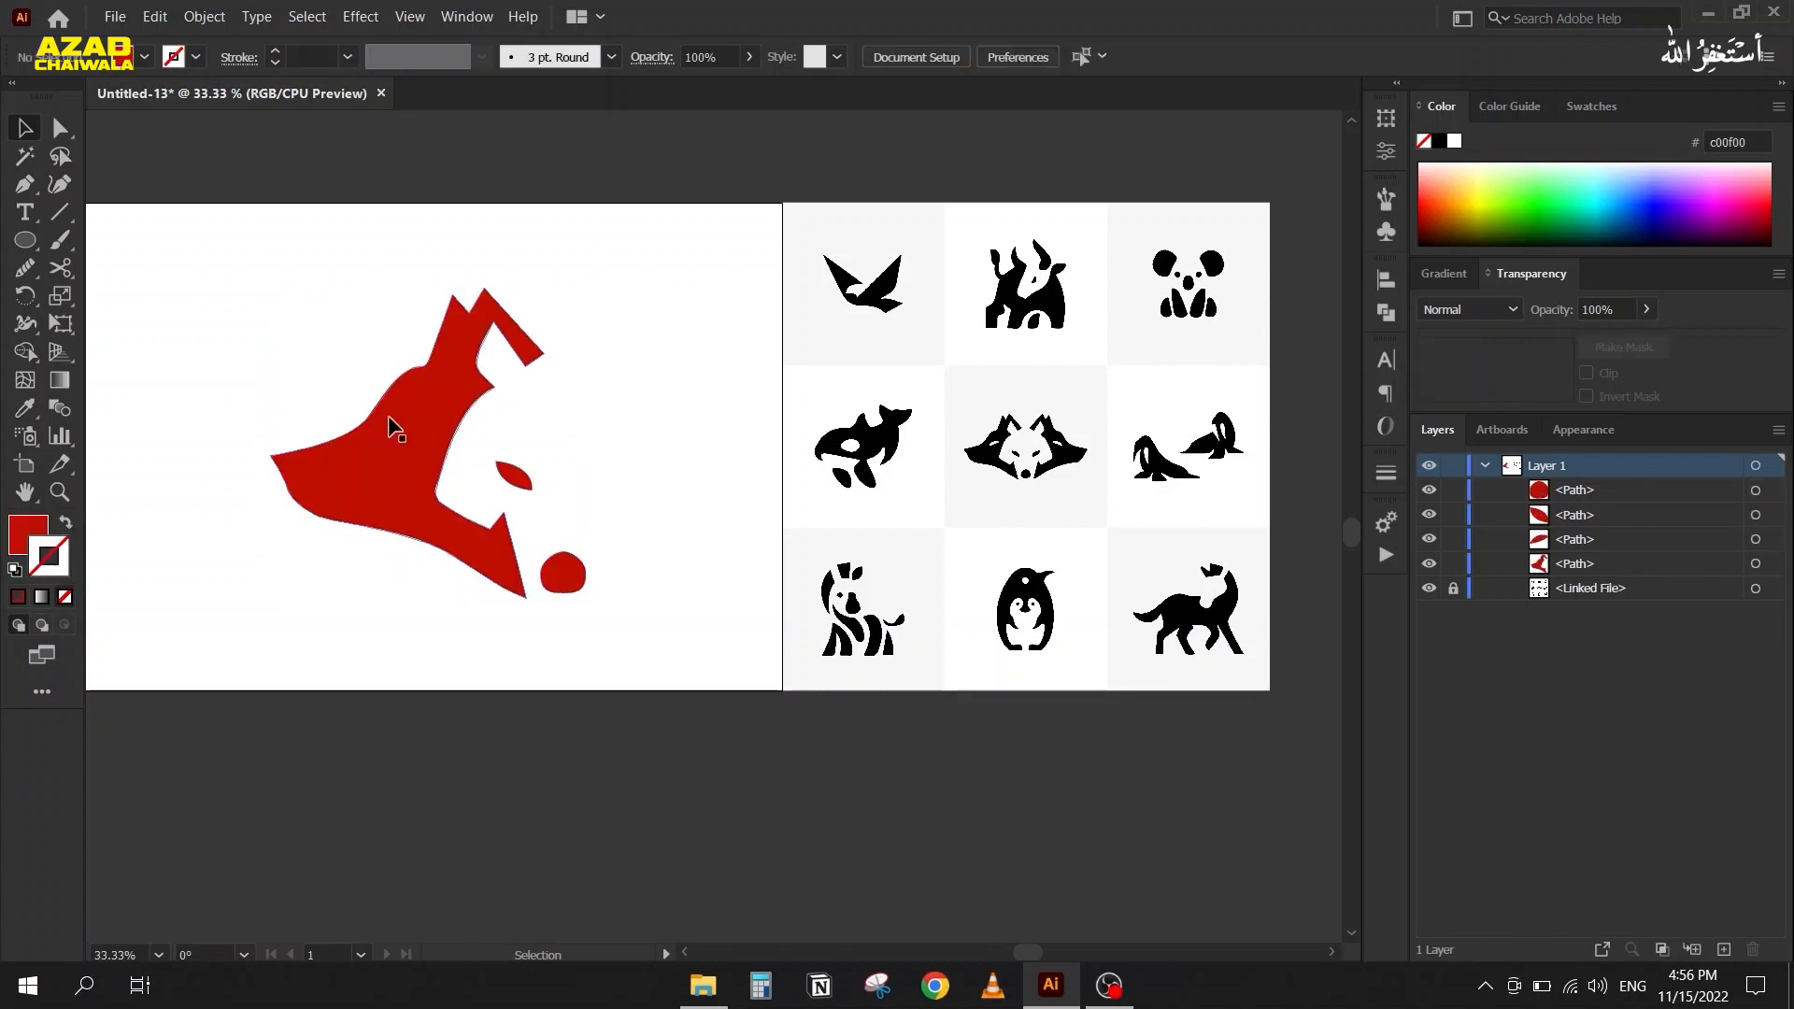
Subtract the slit shape from the large face shape with the Pathfinder Minus Front operation
click(412, 431)
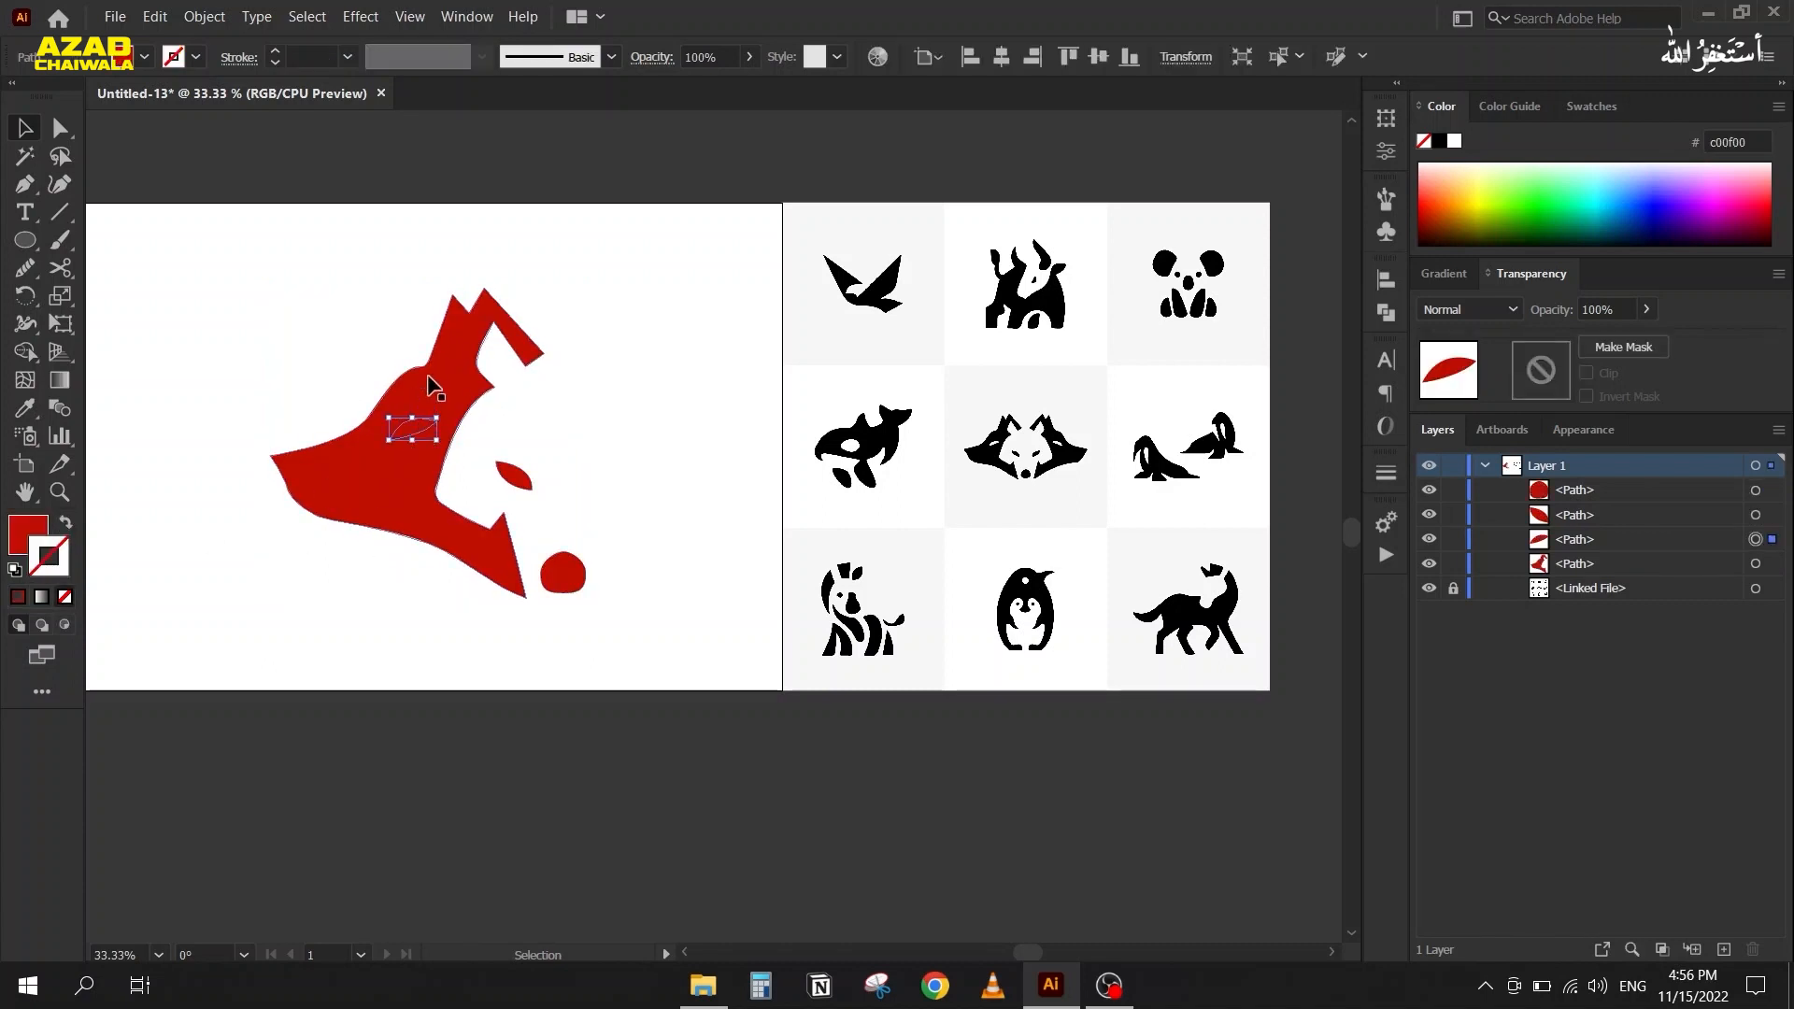
shift+click(388, 417)
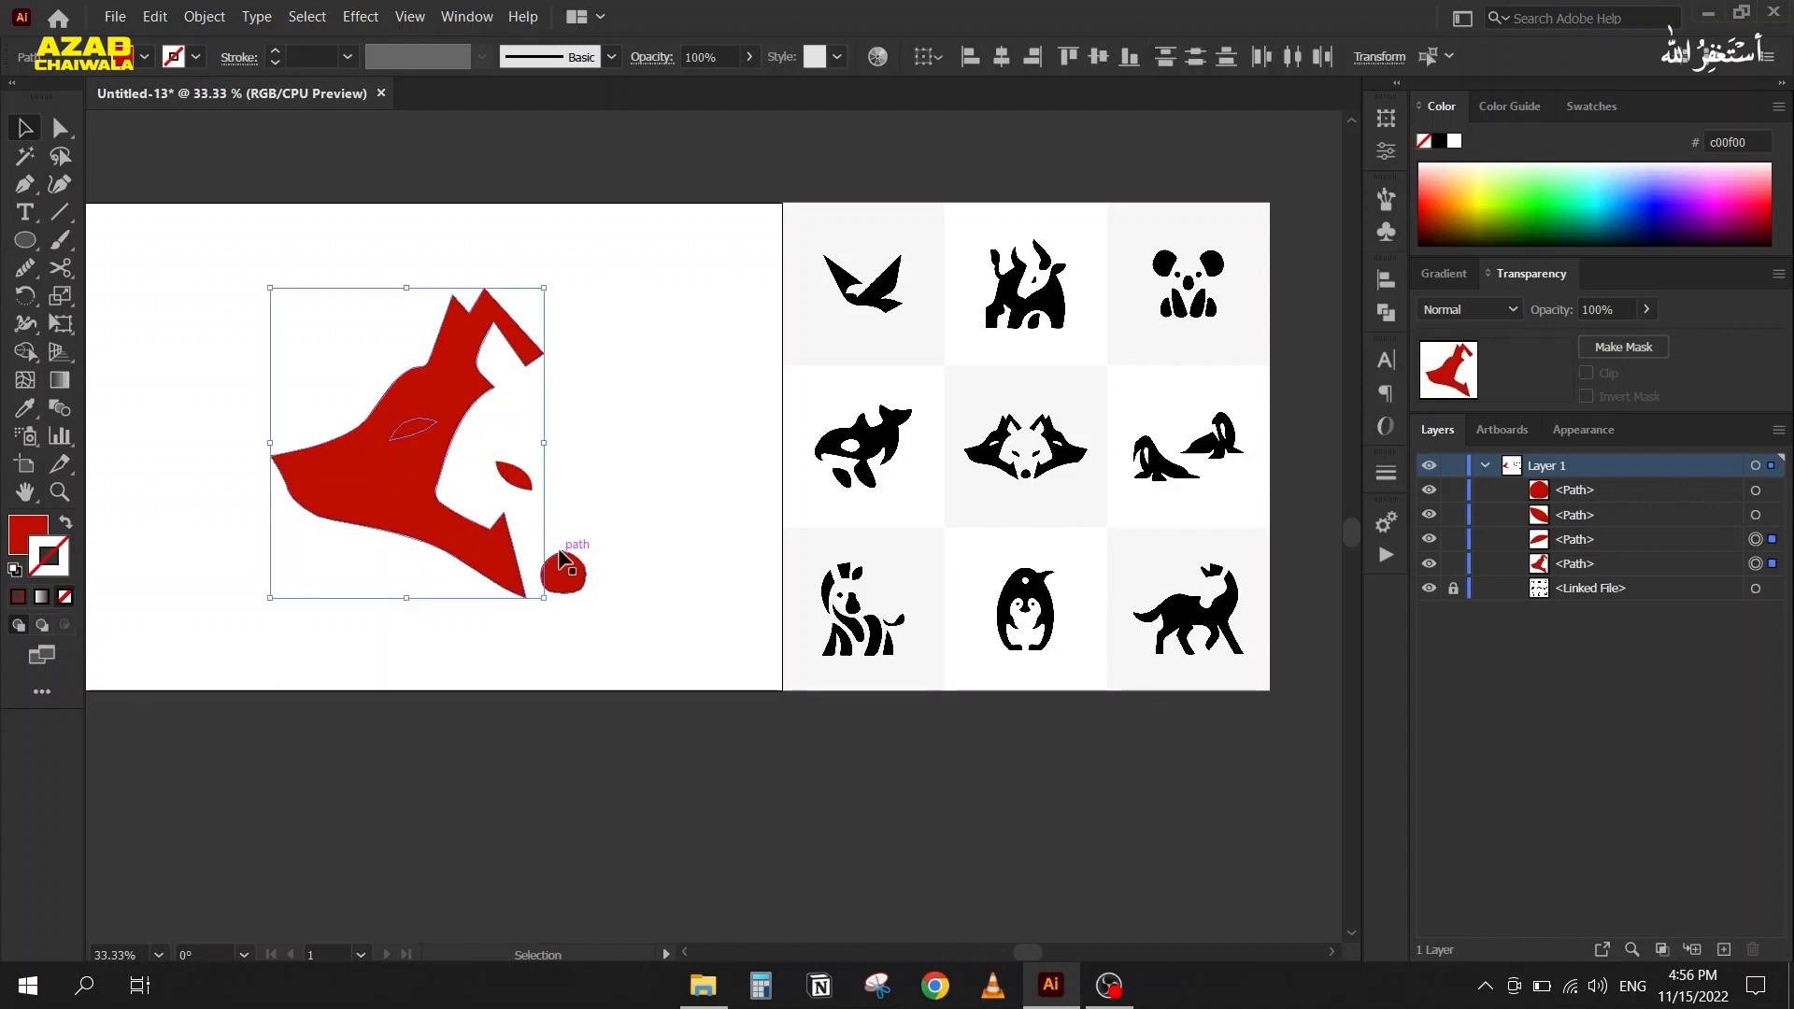
click(1387, 312)
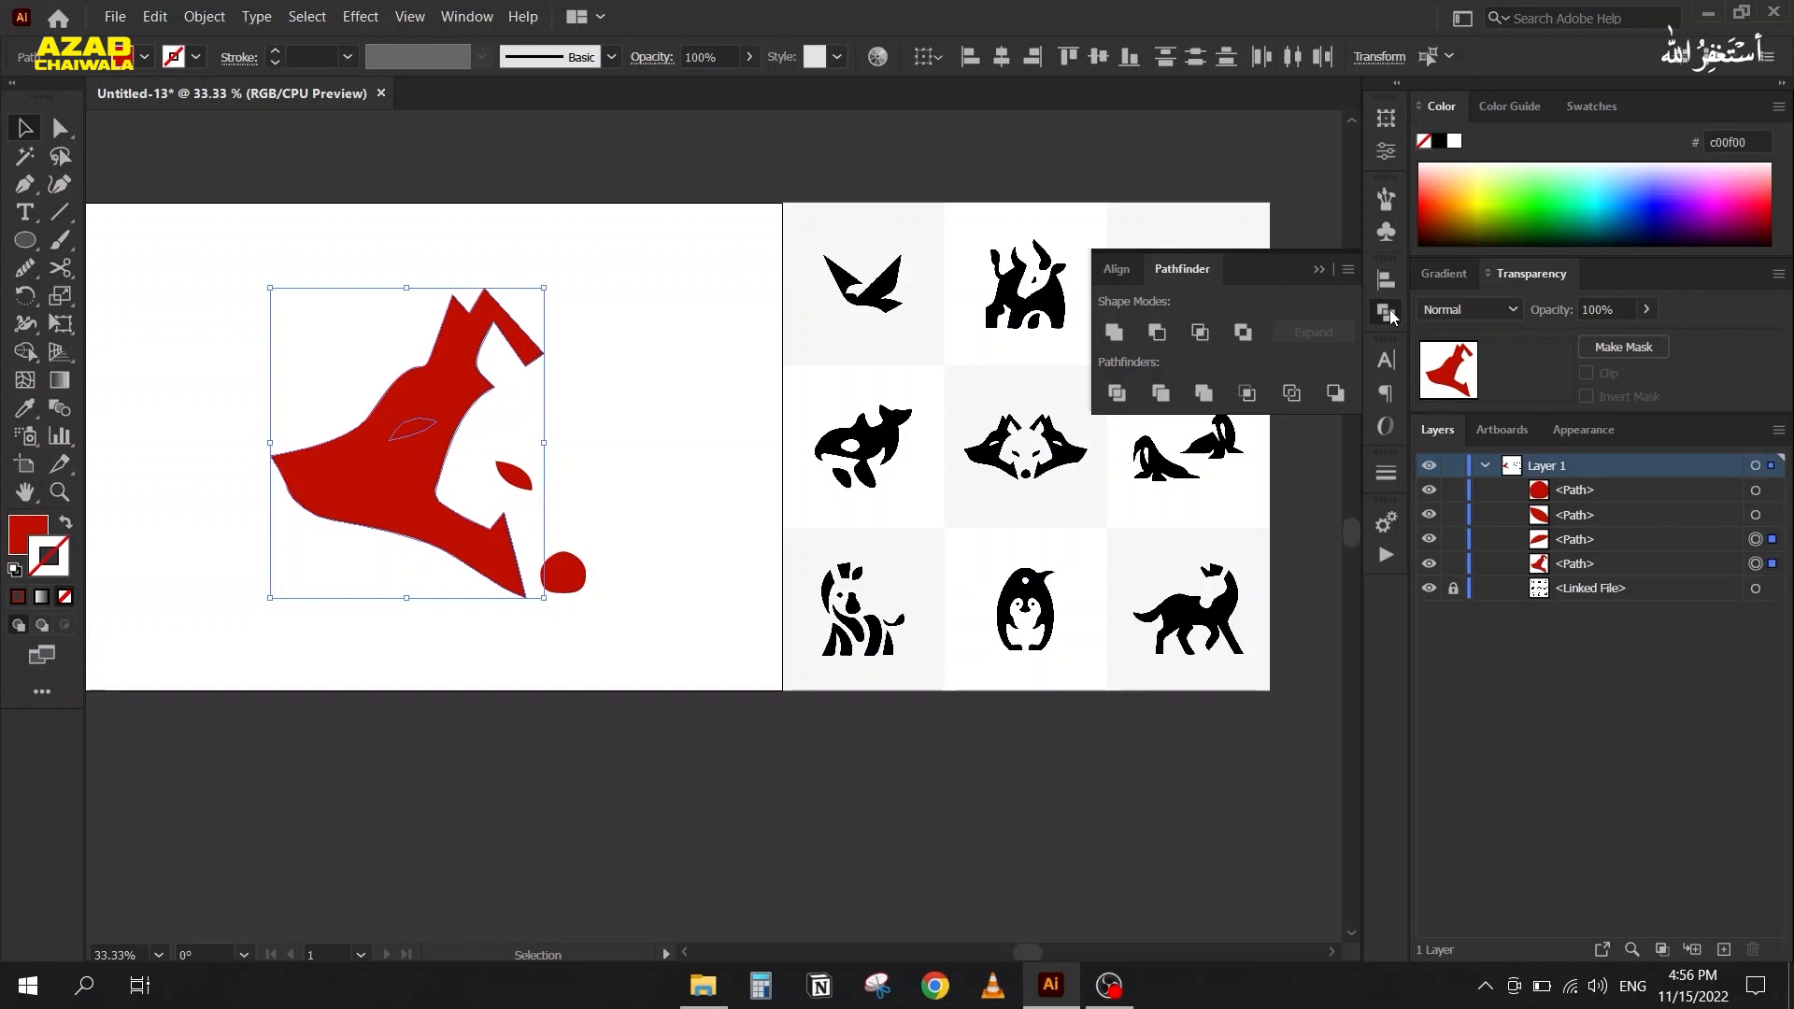
click(1157, 333)
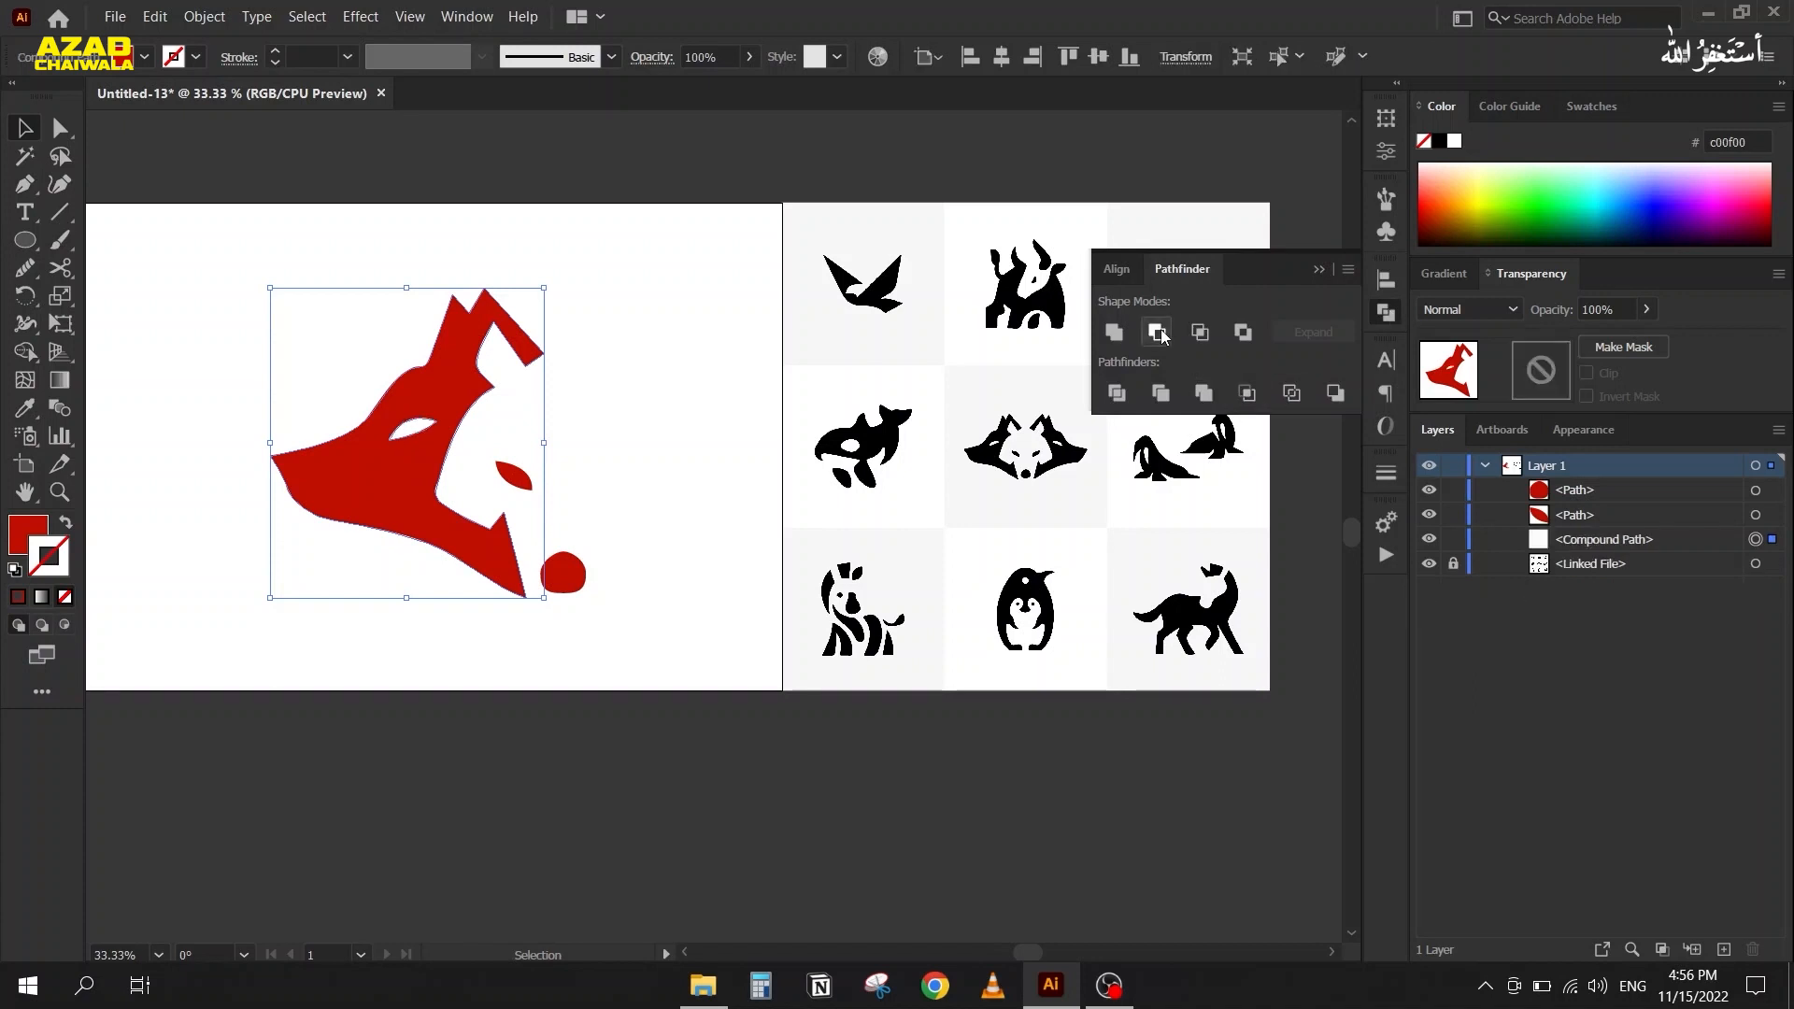
Move the red half-face, eye and nose shapes together toward the artboard's left edge to make room for the other half
click(1319, 270)
drag(318, 315, 499, 463)
drag(270, 288, 593, 570)
key(ctrl+z)
drag(289, 267, 657, 627)
drag(387, 509, 261, 510)
click(189, 632)
Reflect a copy of the half-face and eye shapes across a vertical axis through the nose's top anchor
drag(301, 439, 397, 491)
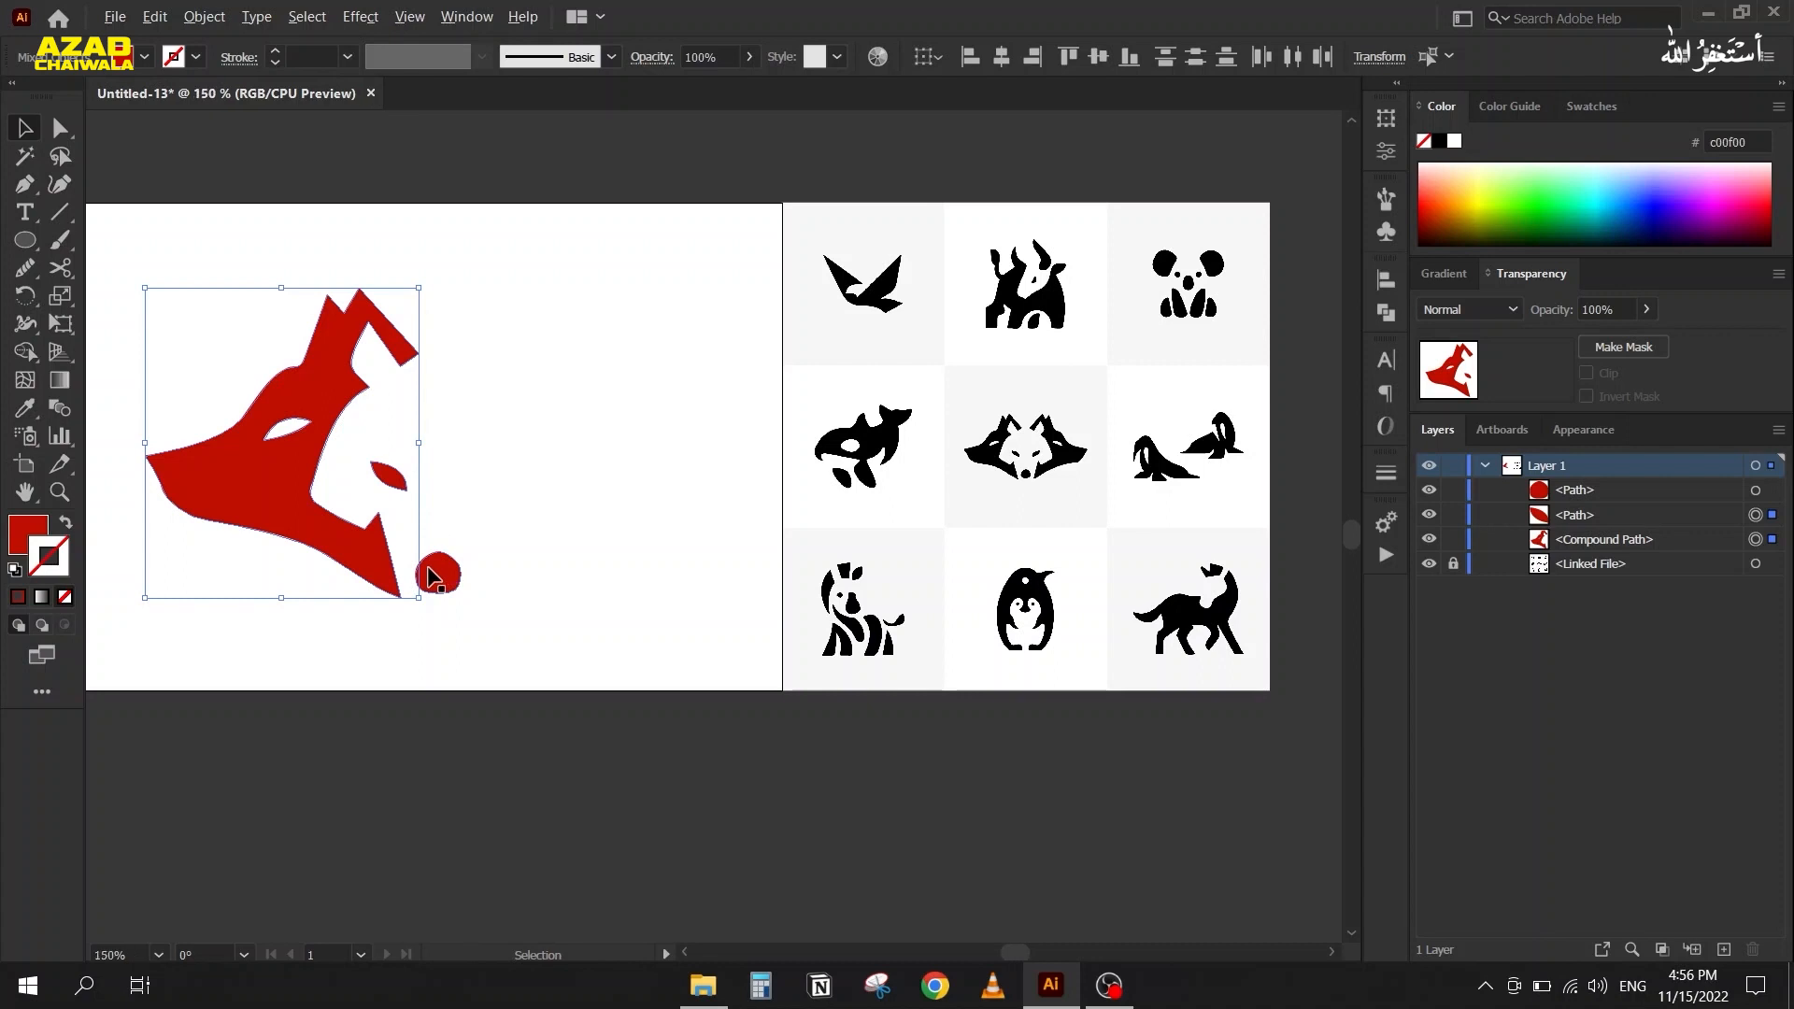
scroll(433, 564, up, 4)
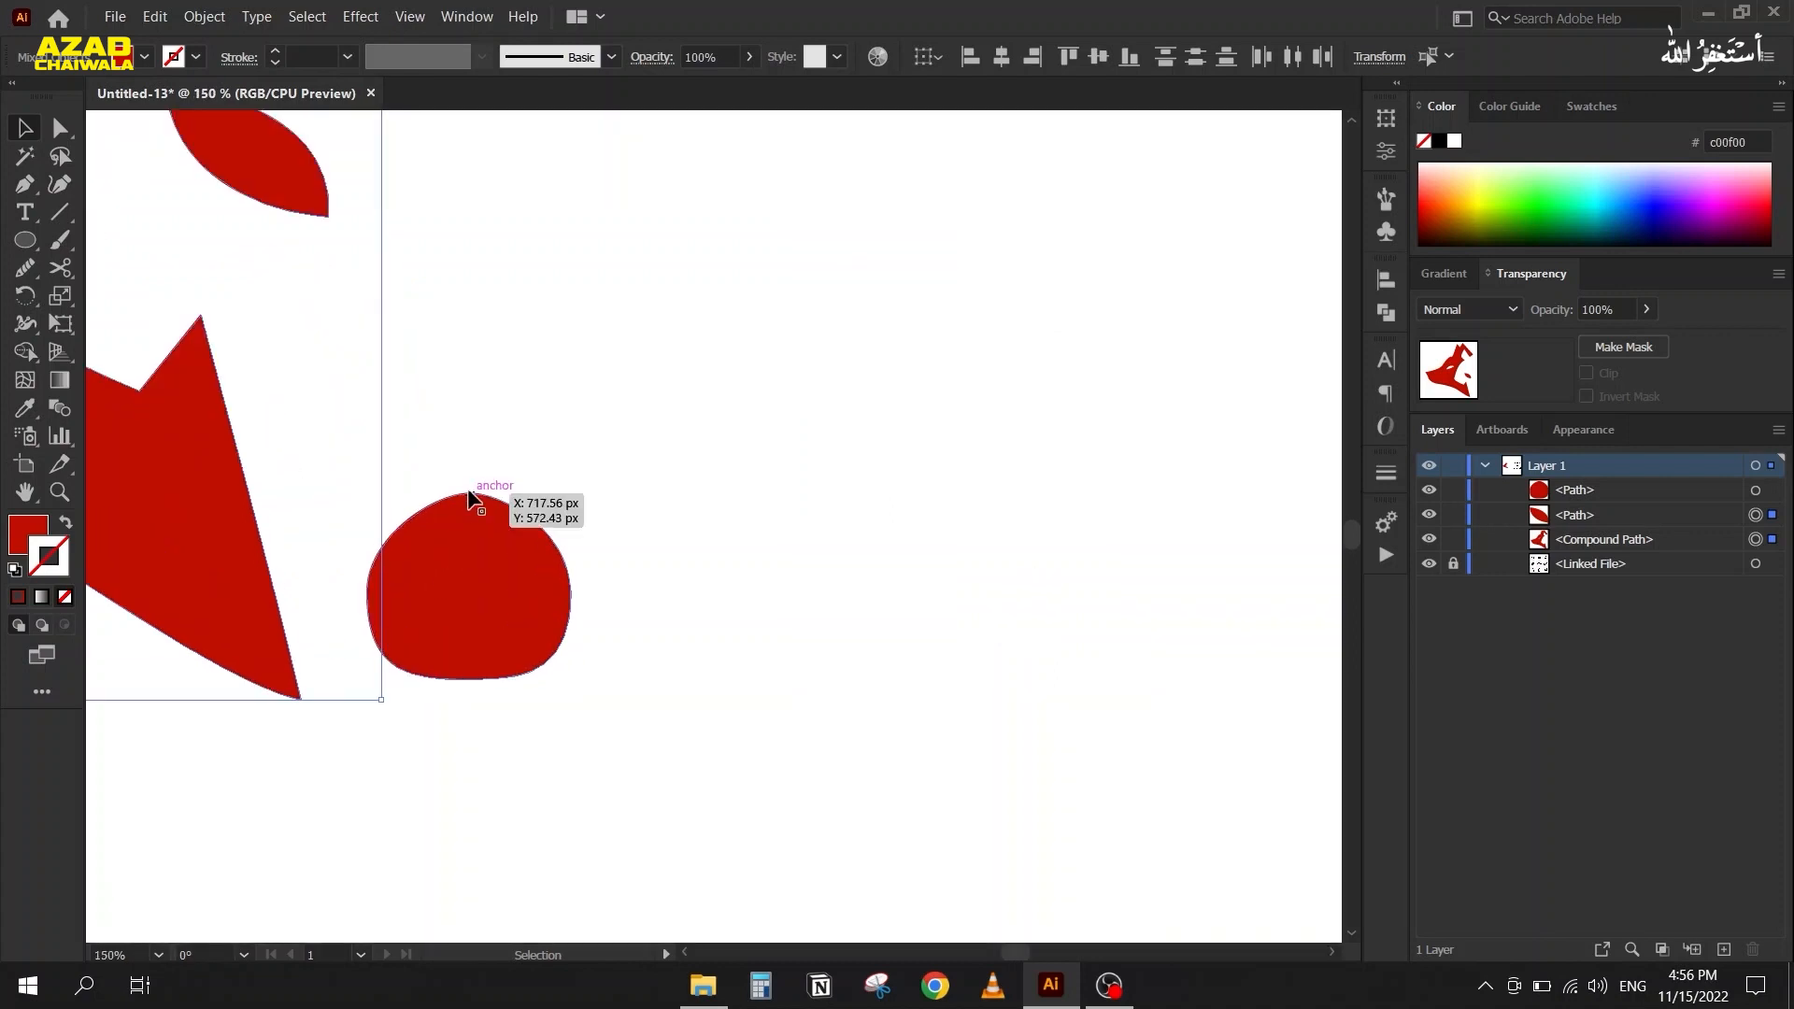
scroll(469, 502, down, 4)
drag(433, 549, 477, 573)
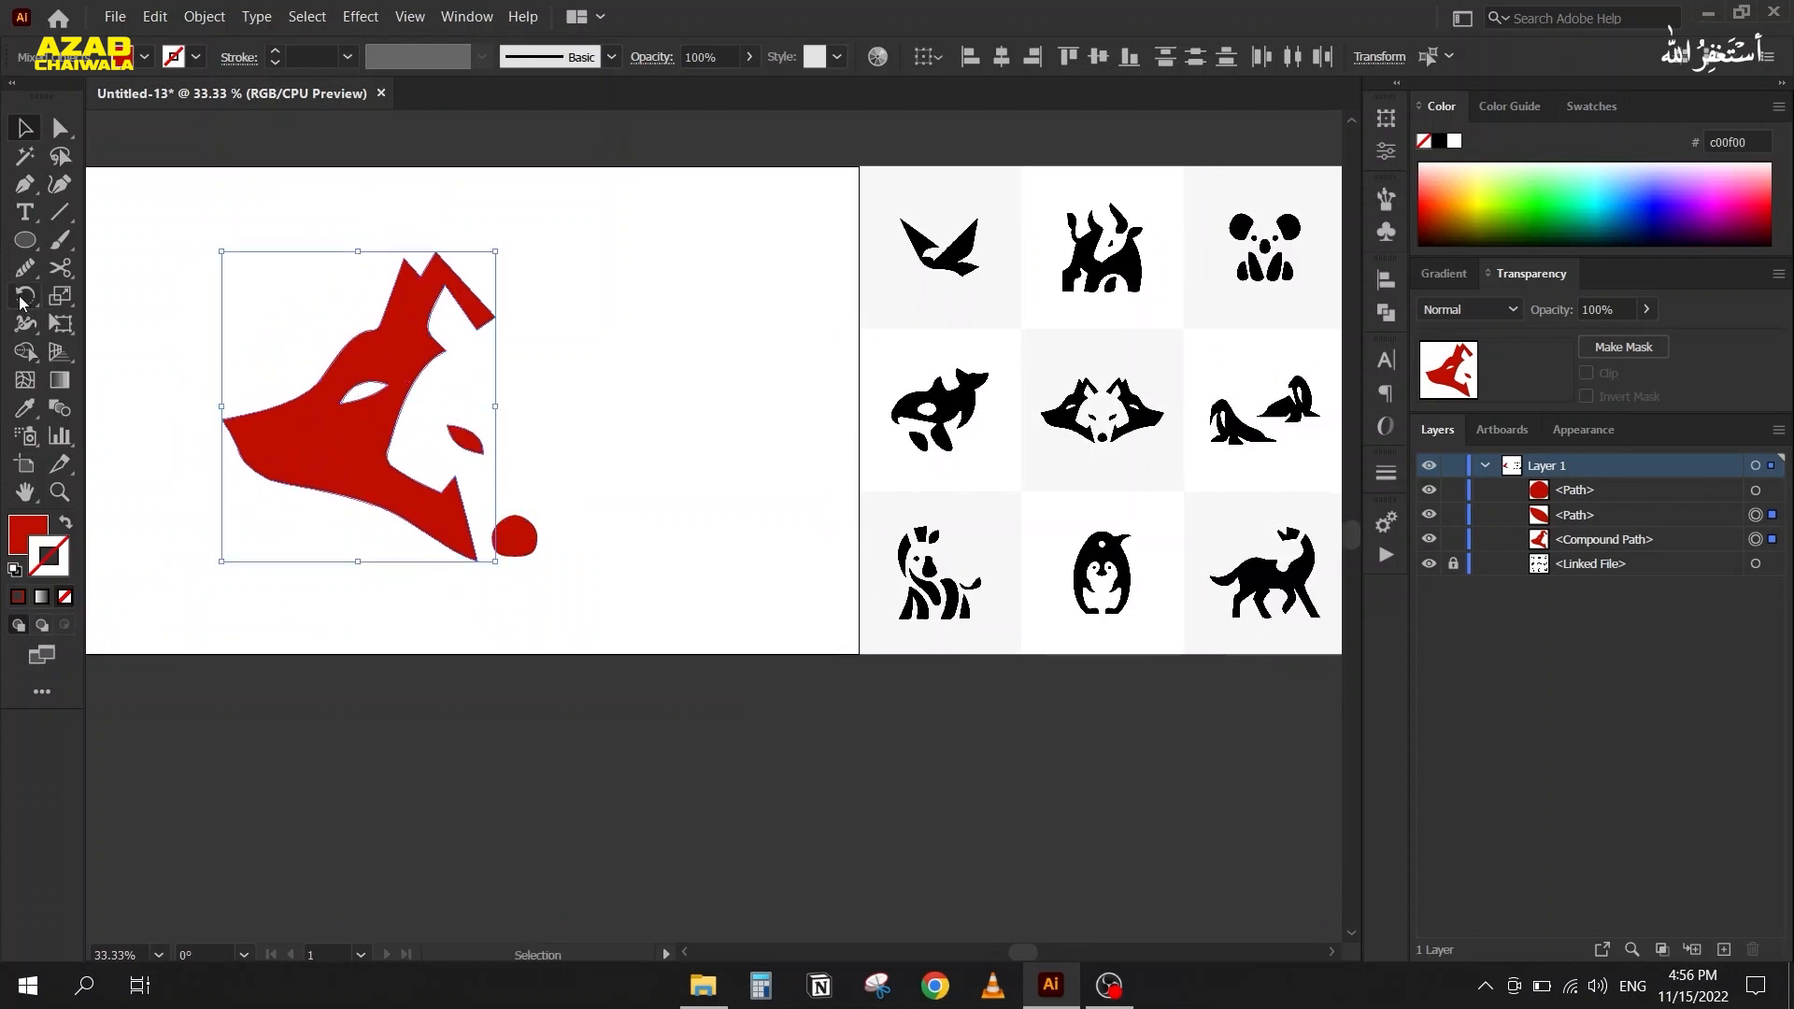
click(23, 297)
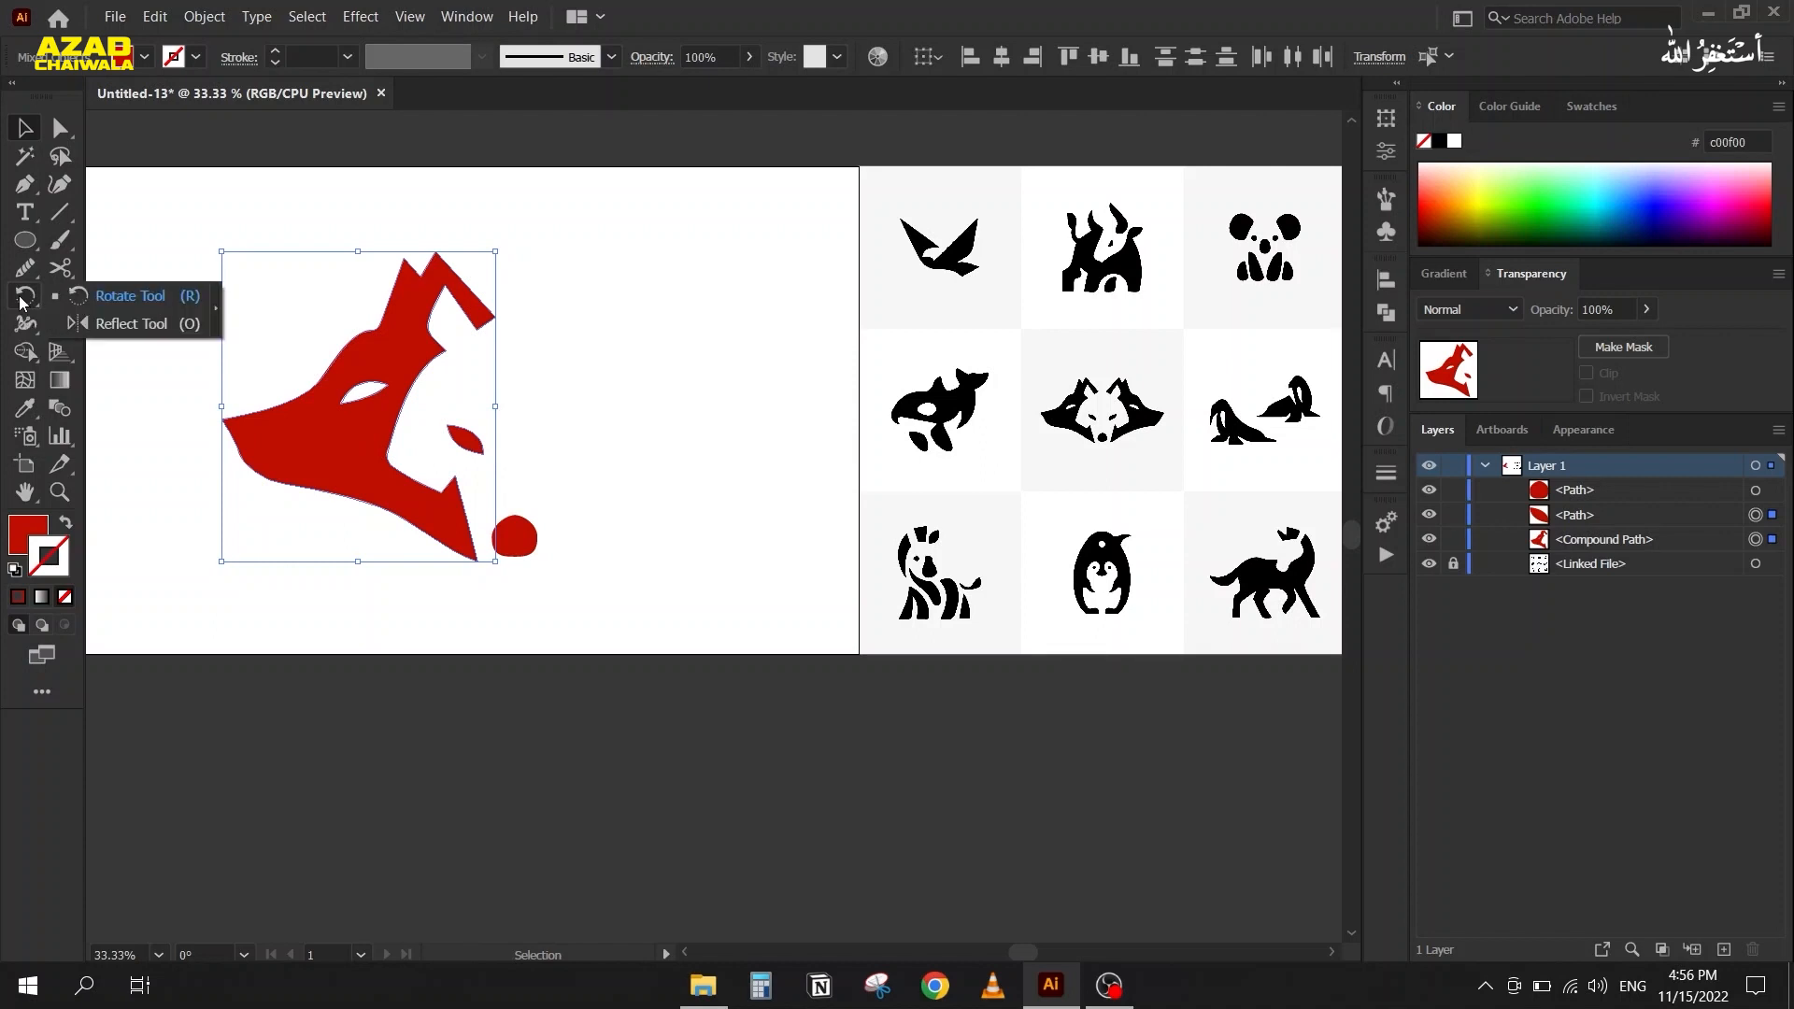
click(122, 324)
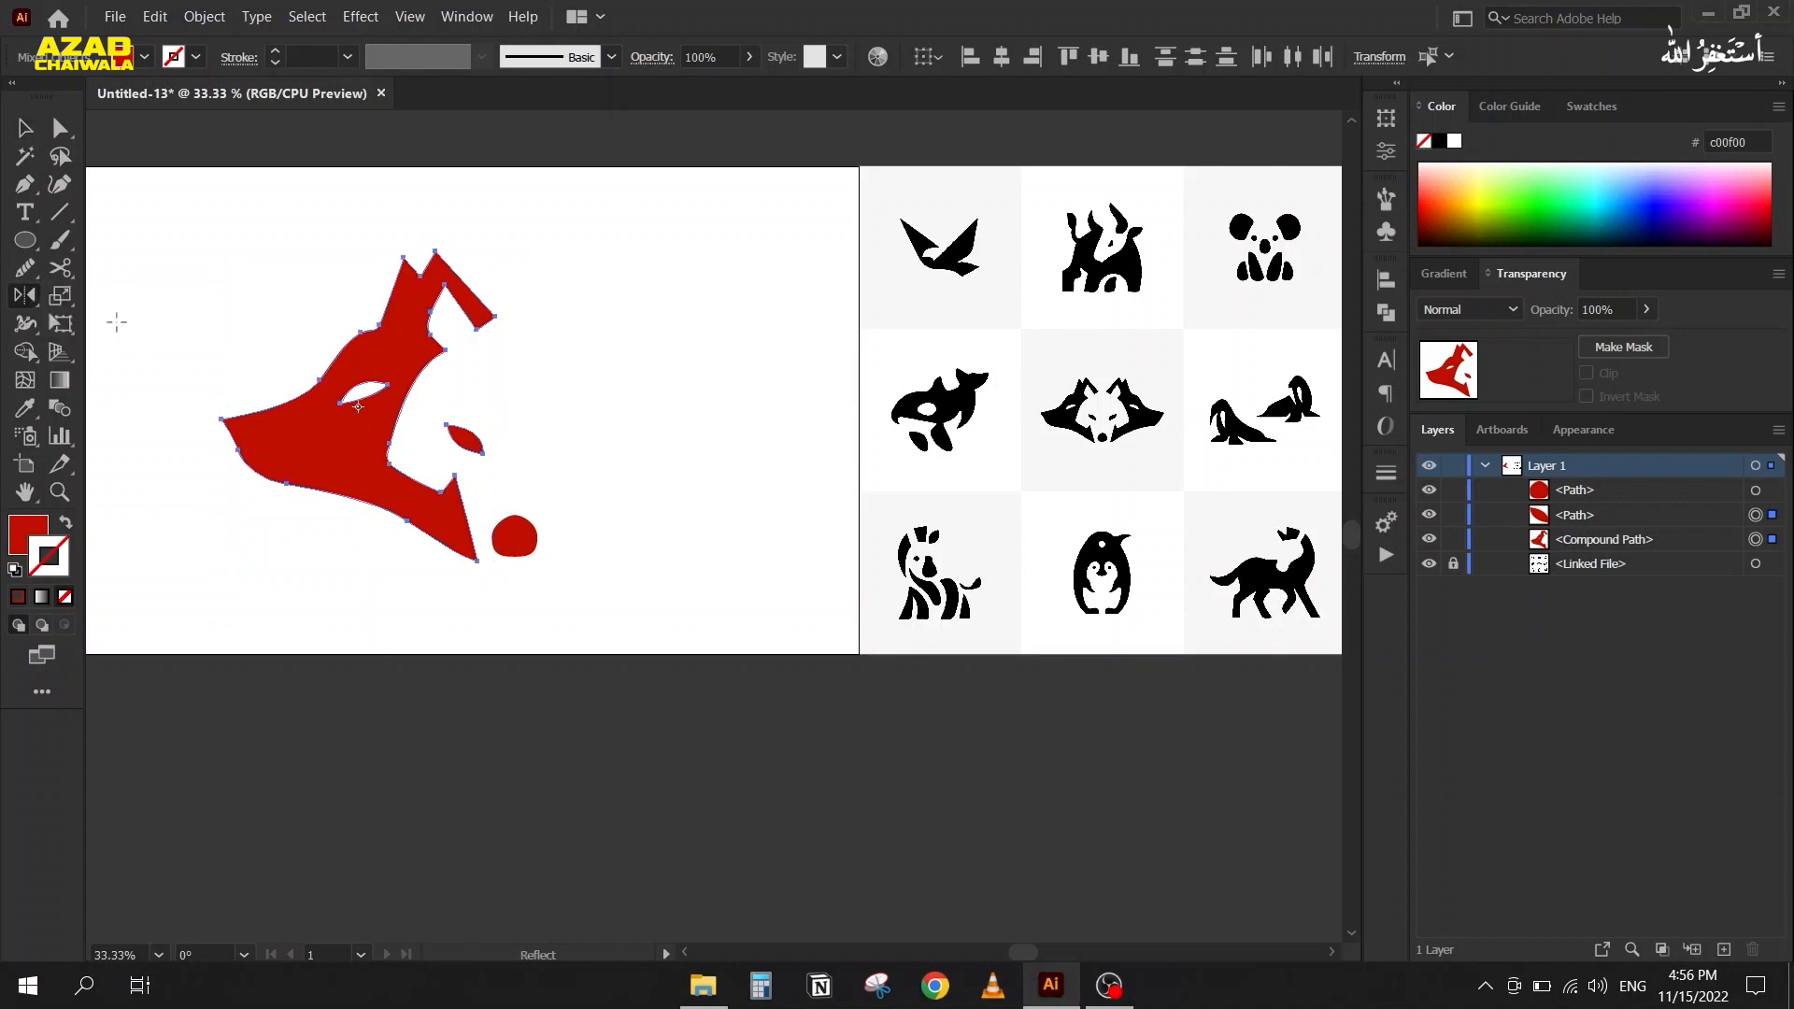
alt+click(516, 517)
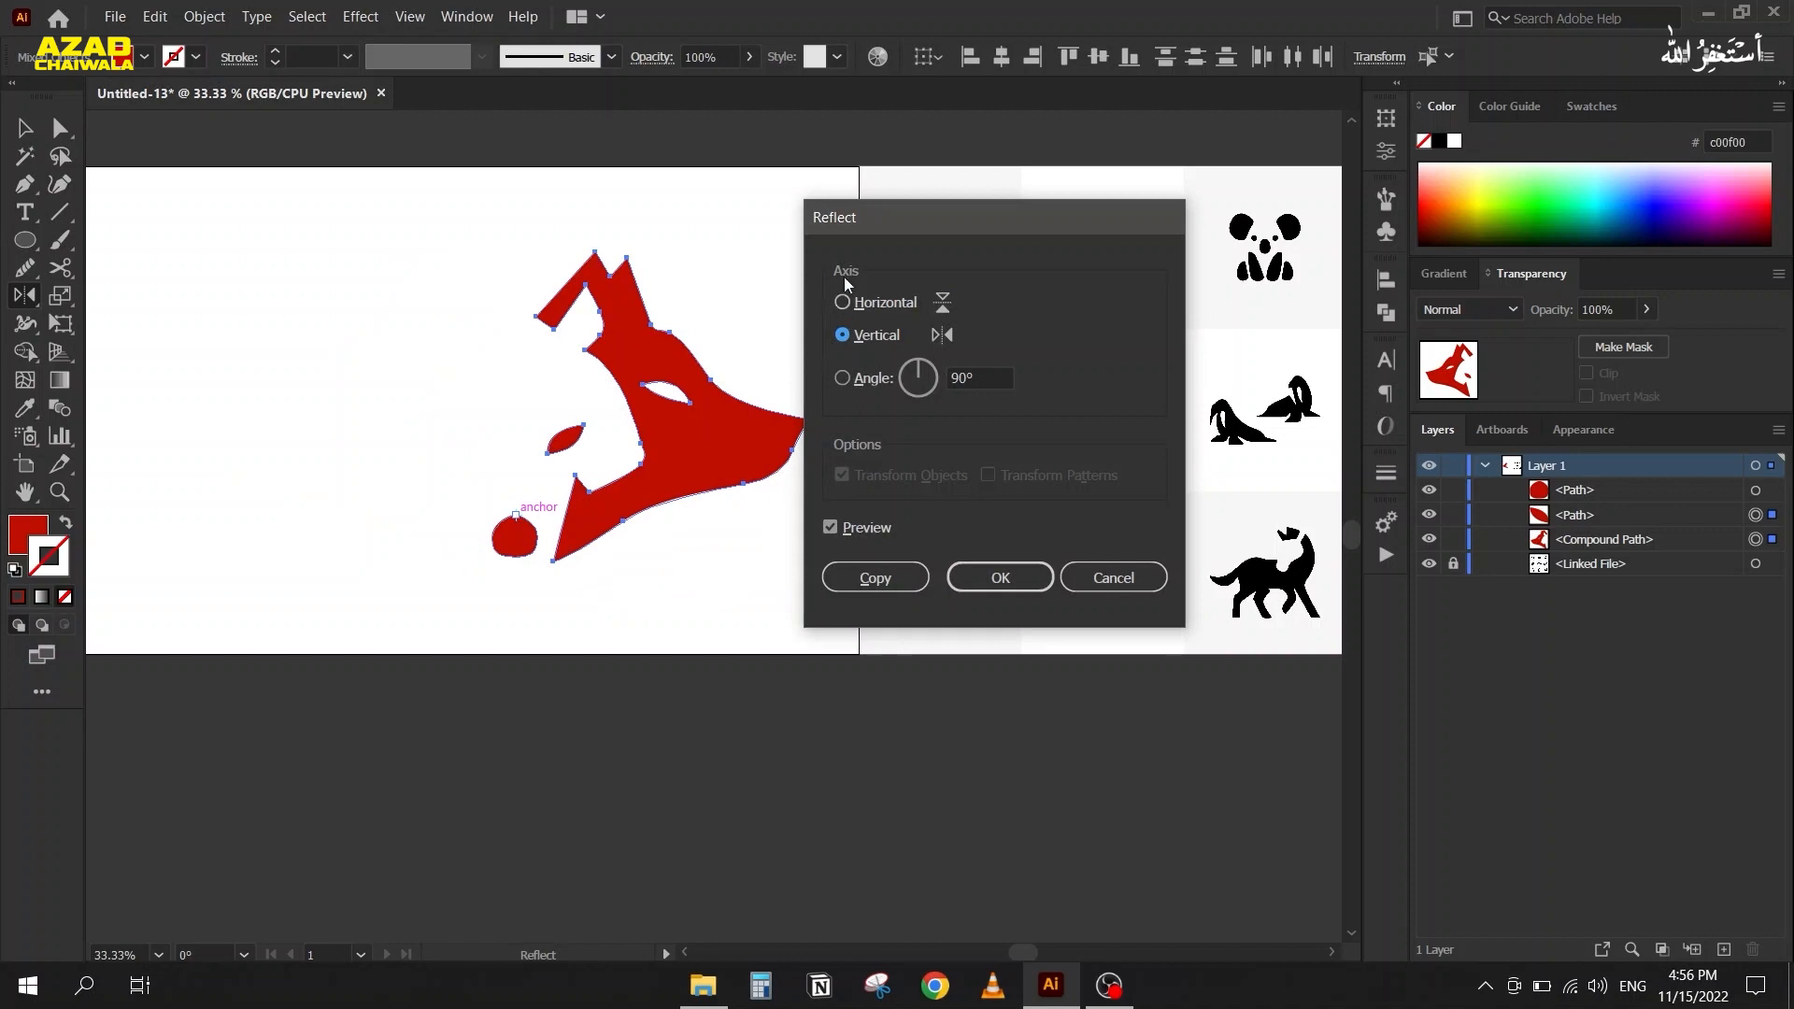
drag(852, 222, 966, 213)
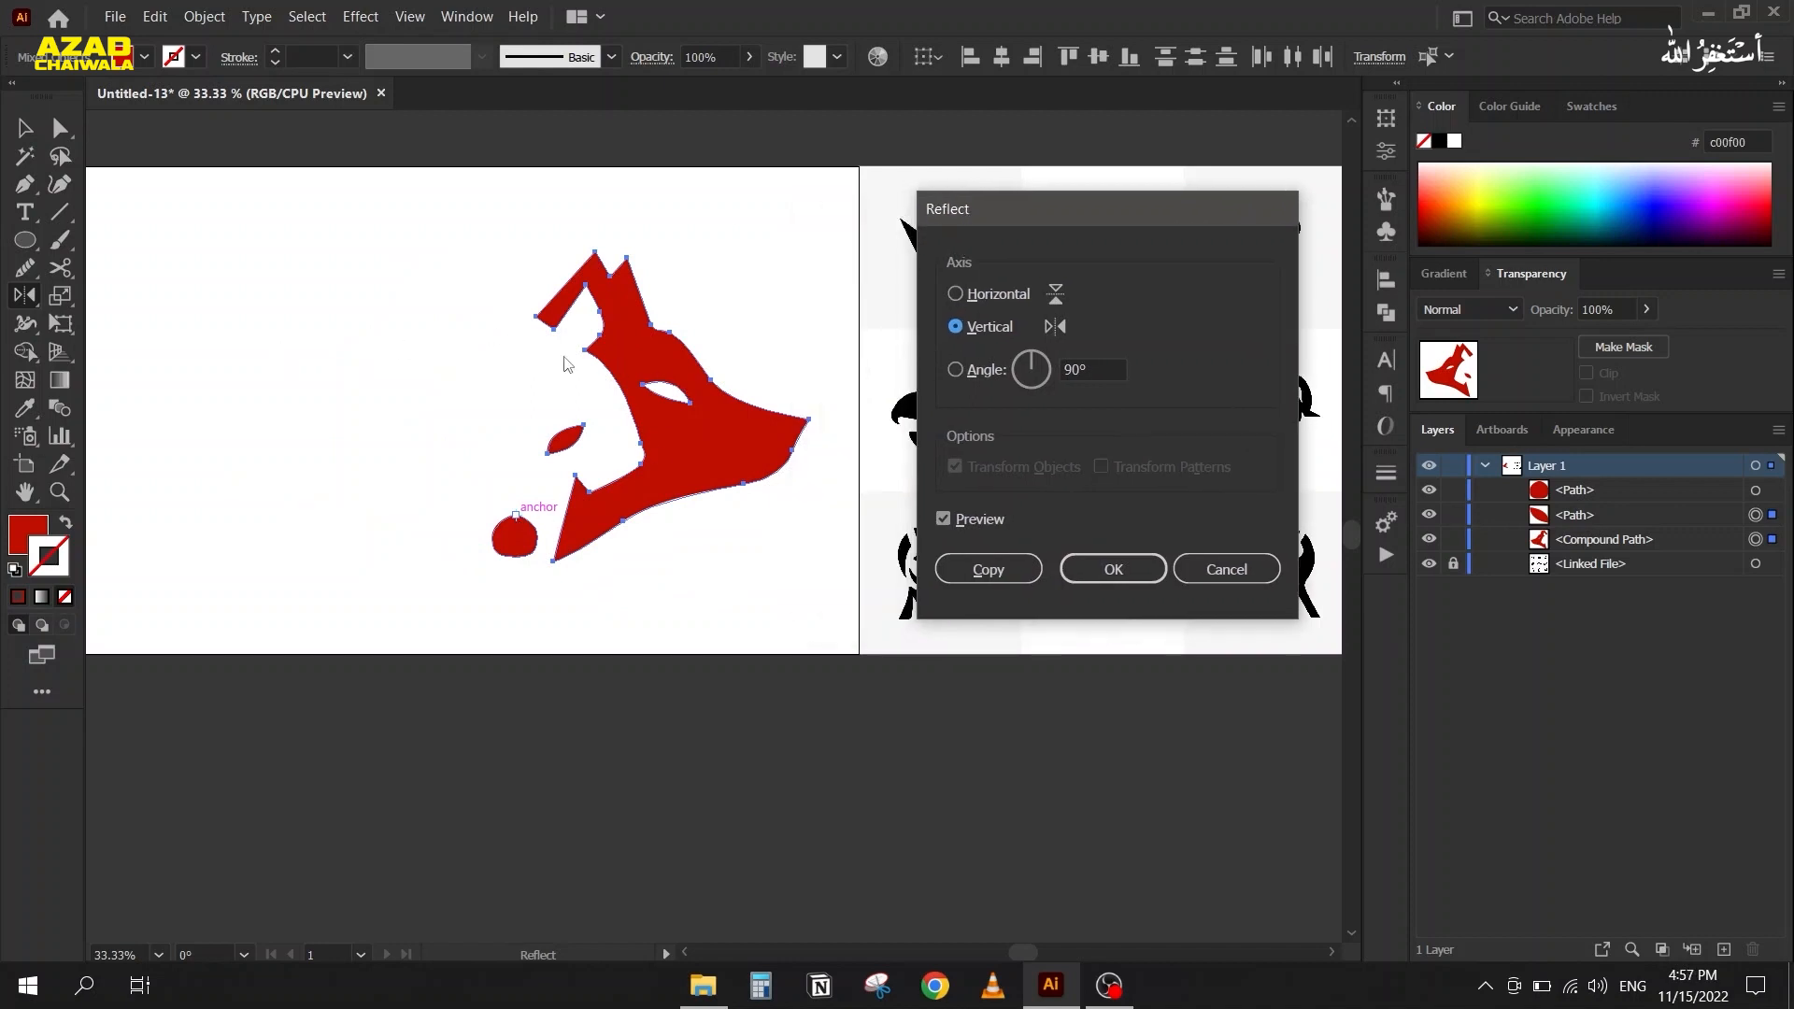
click(981, 569)
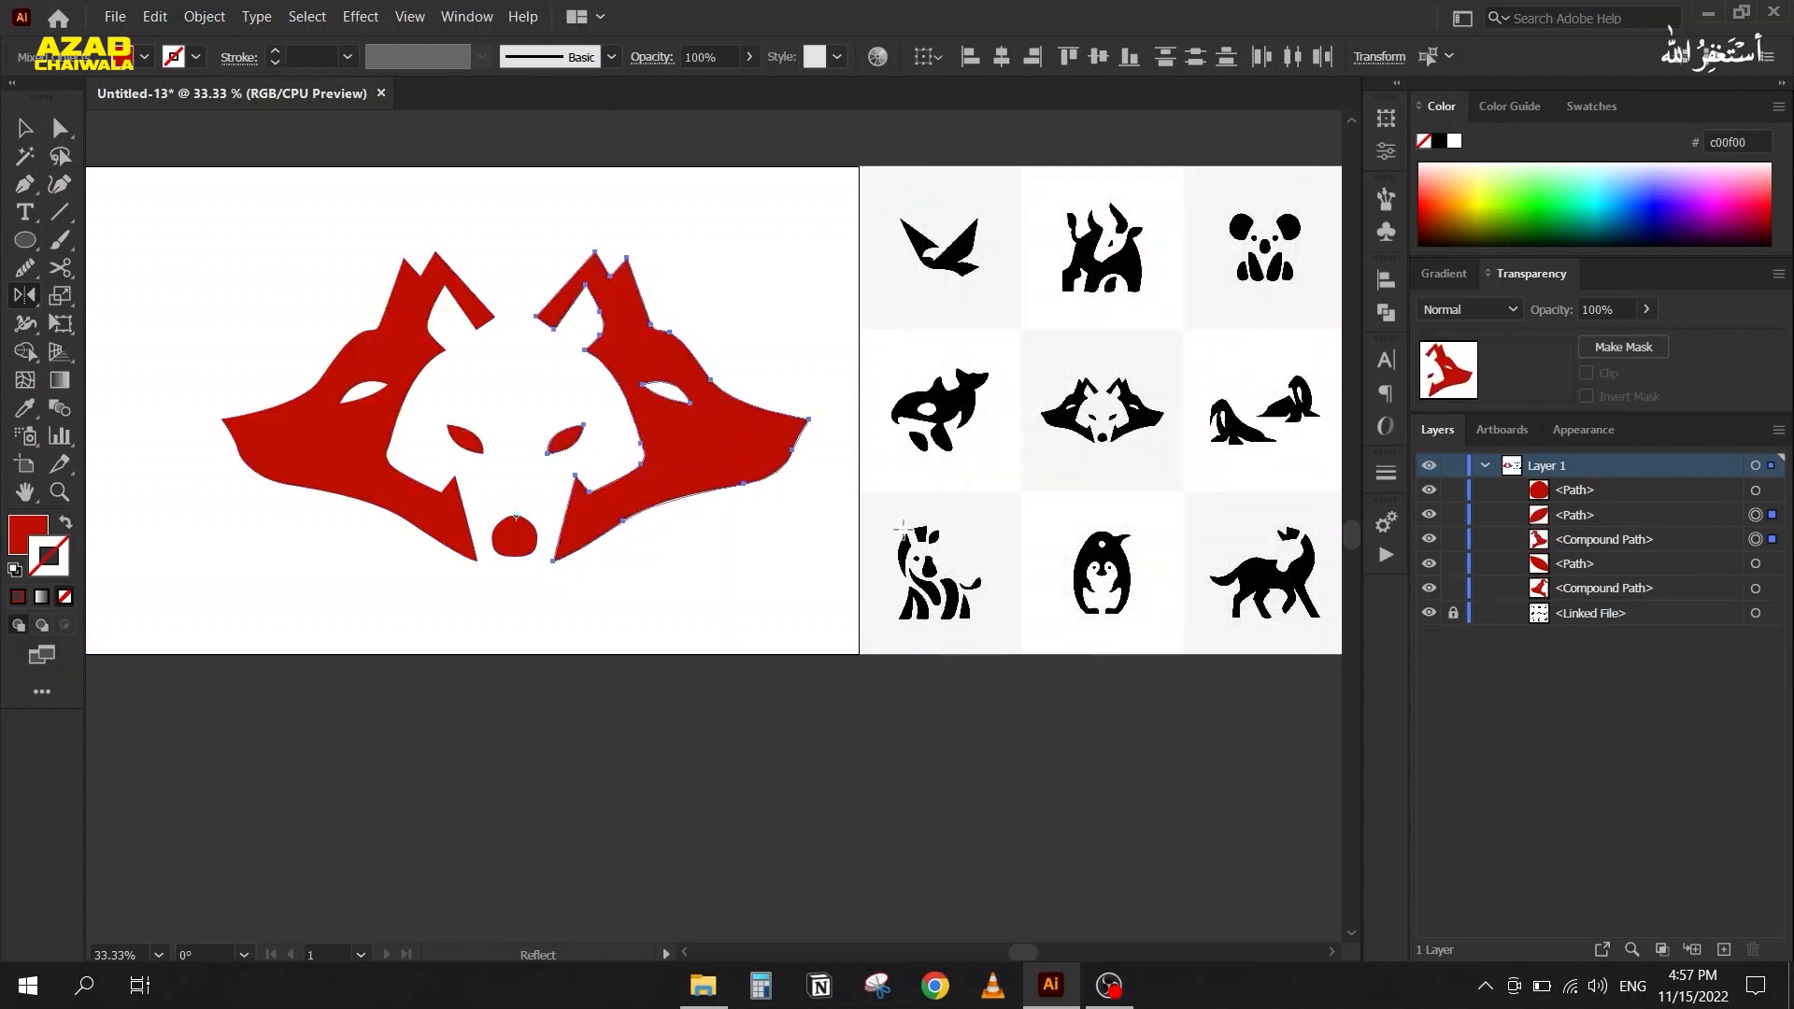
click(25, 128)
click(352, 210)
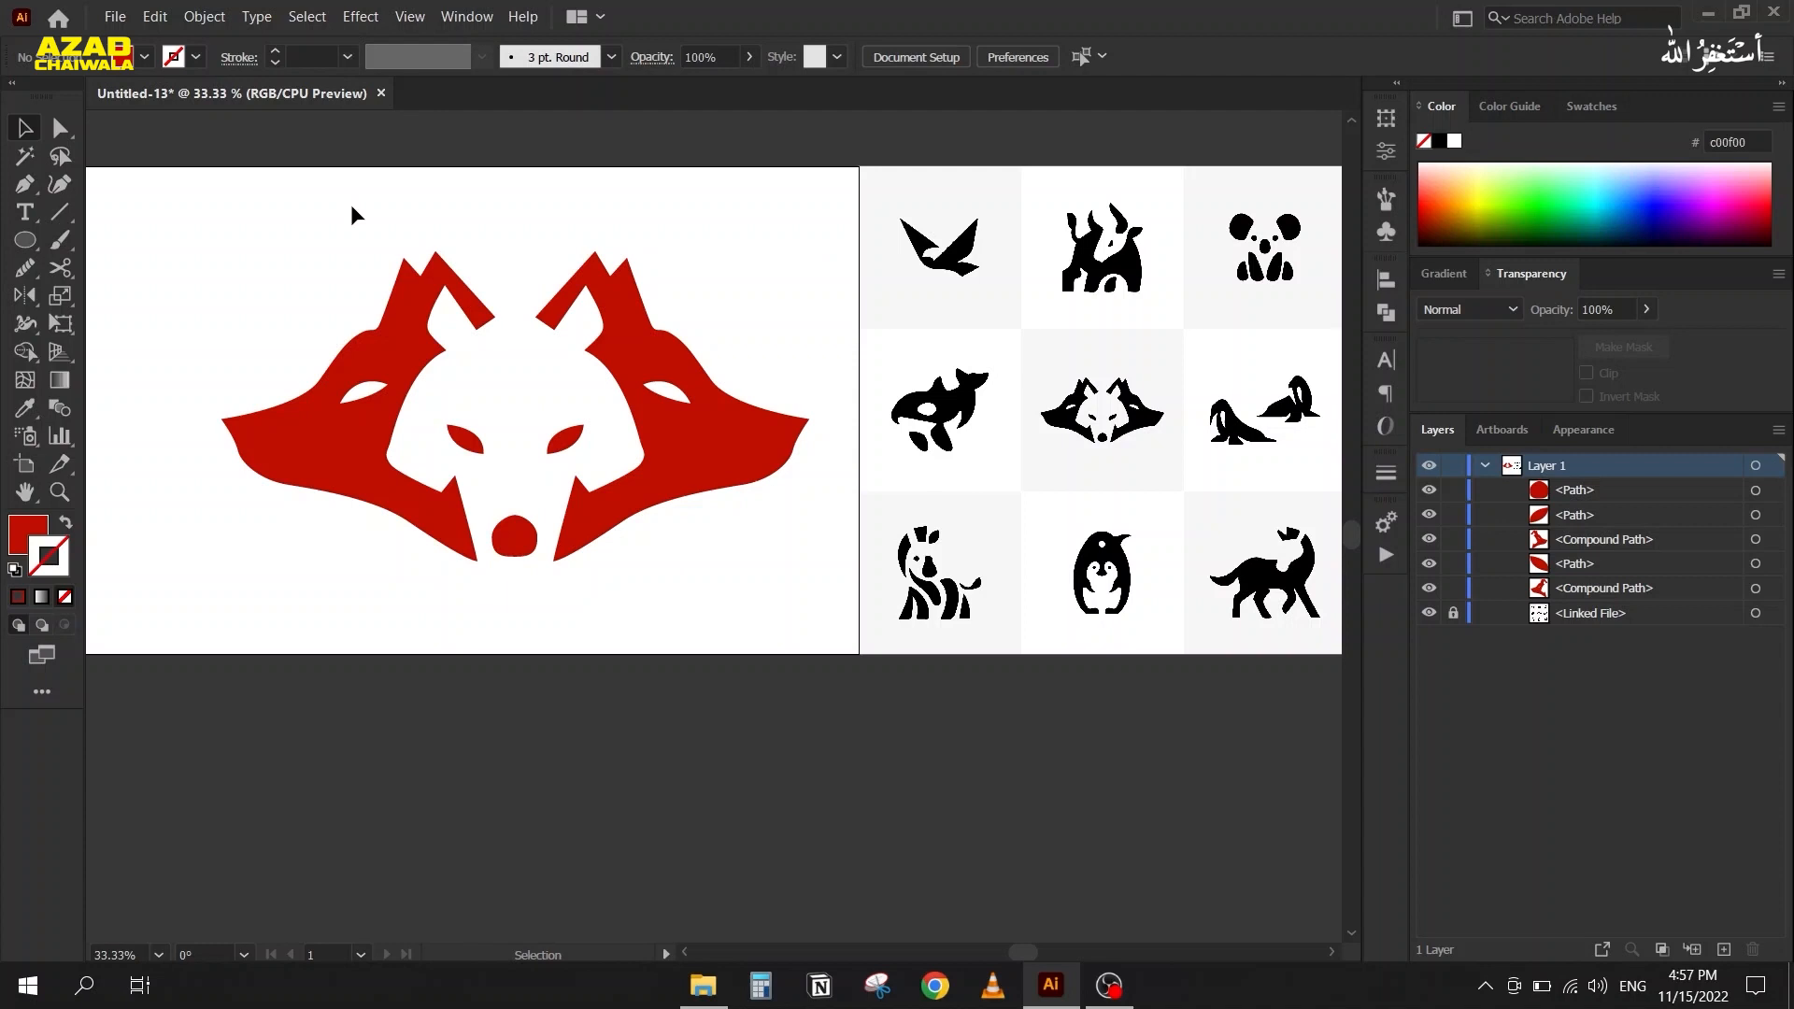
Change the fill of all the wolf shapes to black
drag(351, 204, 401, 569)
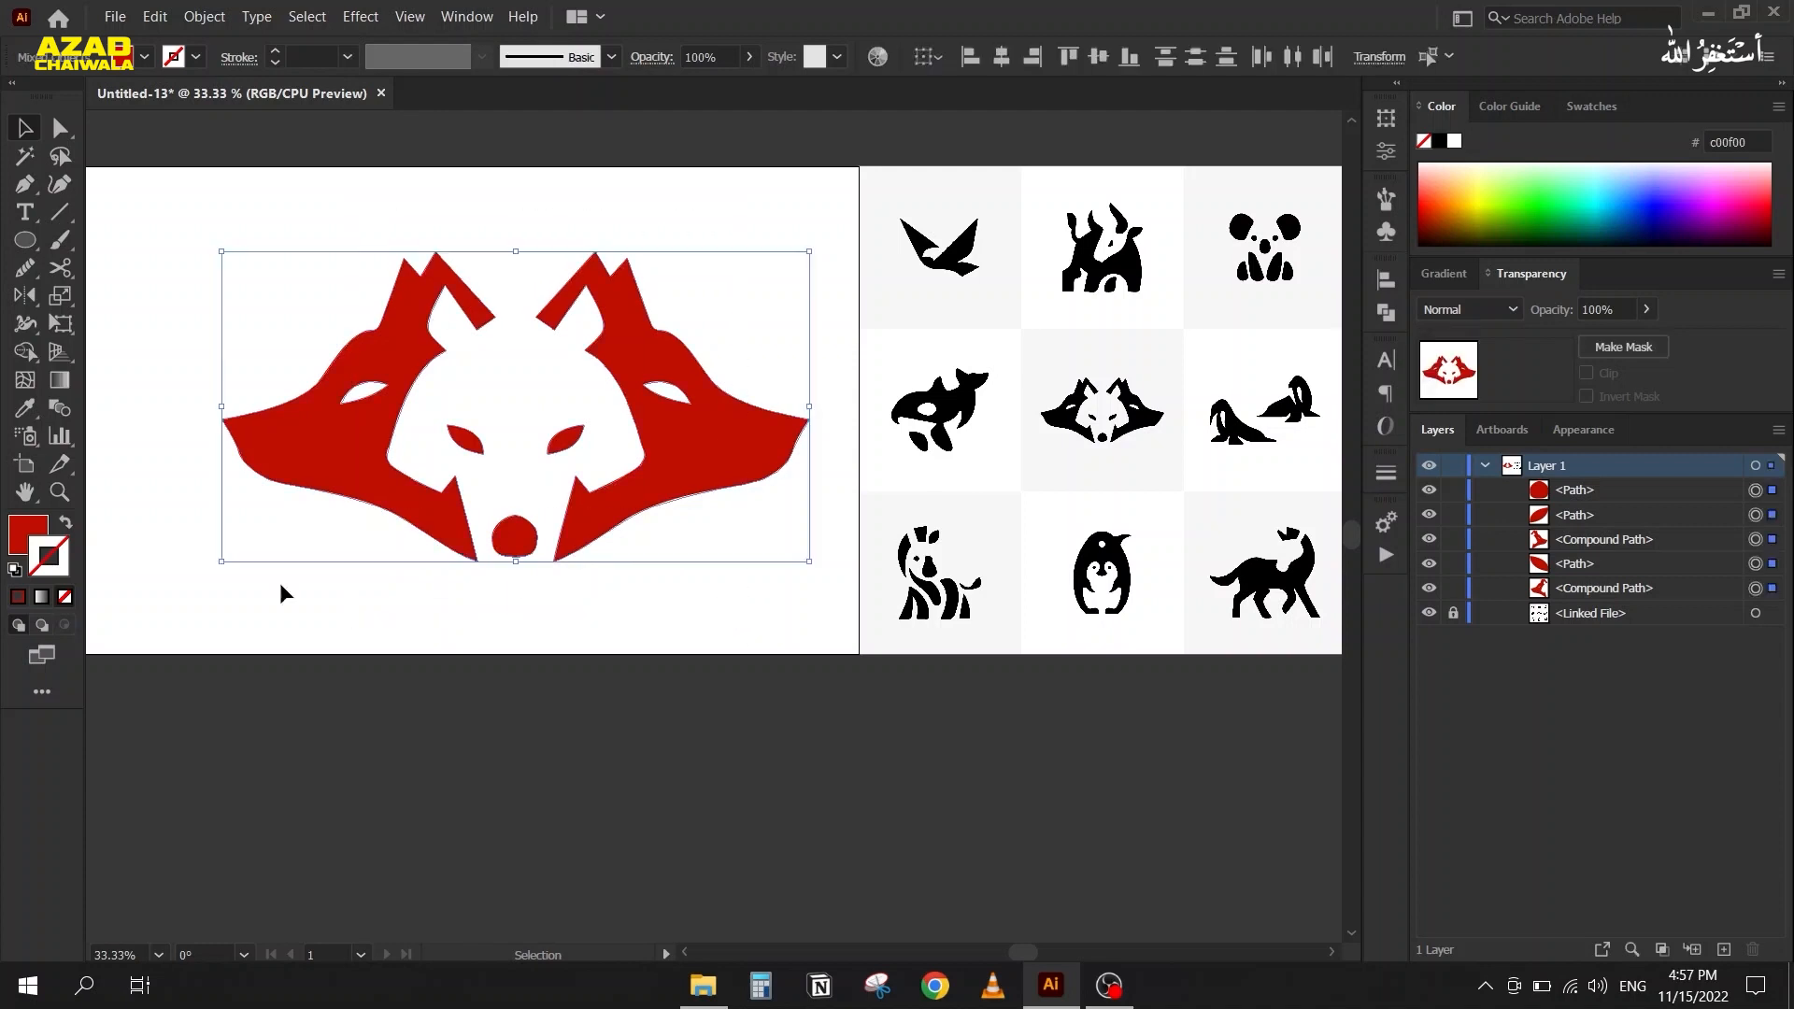
click(42, 537)
click(1440, 143)
click(627, 598)
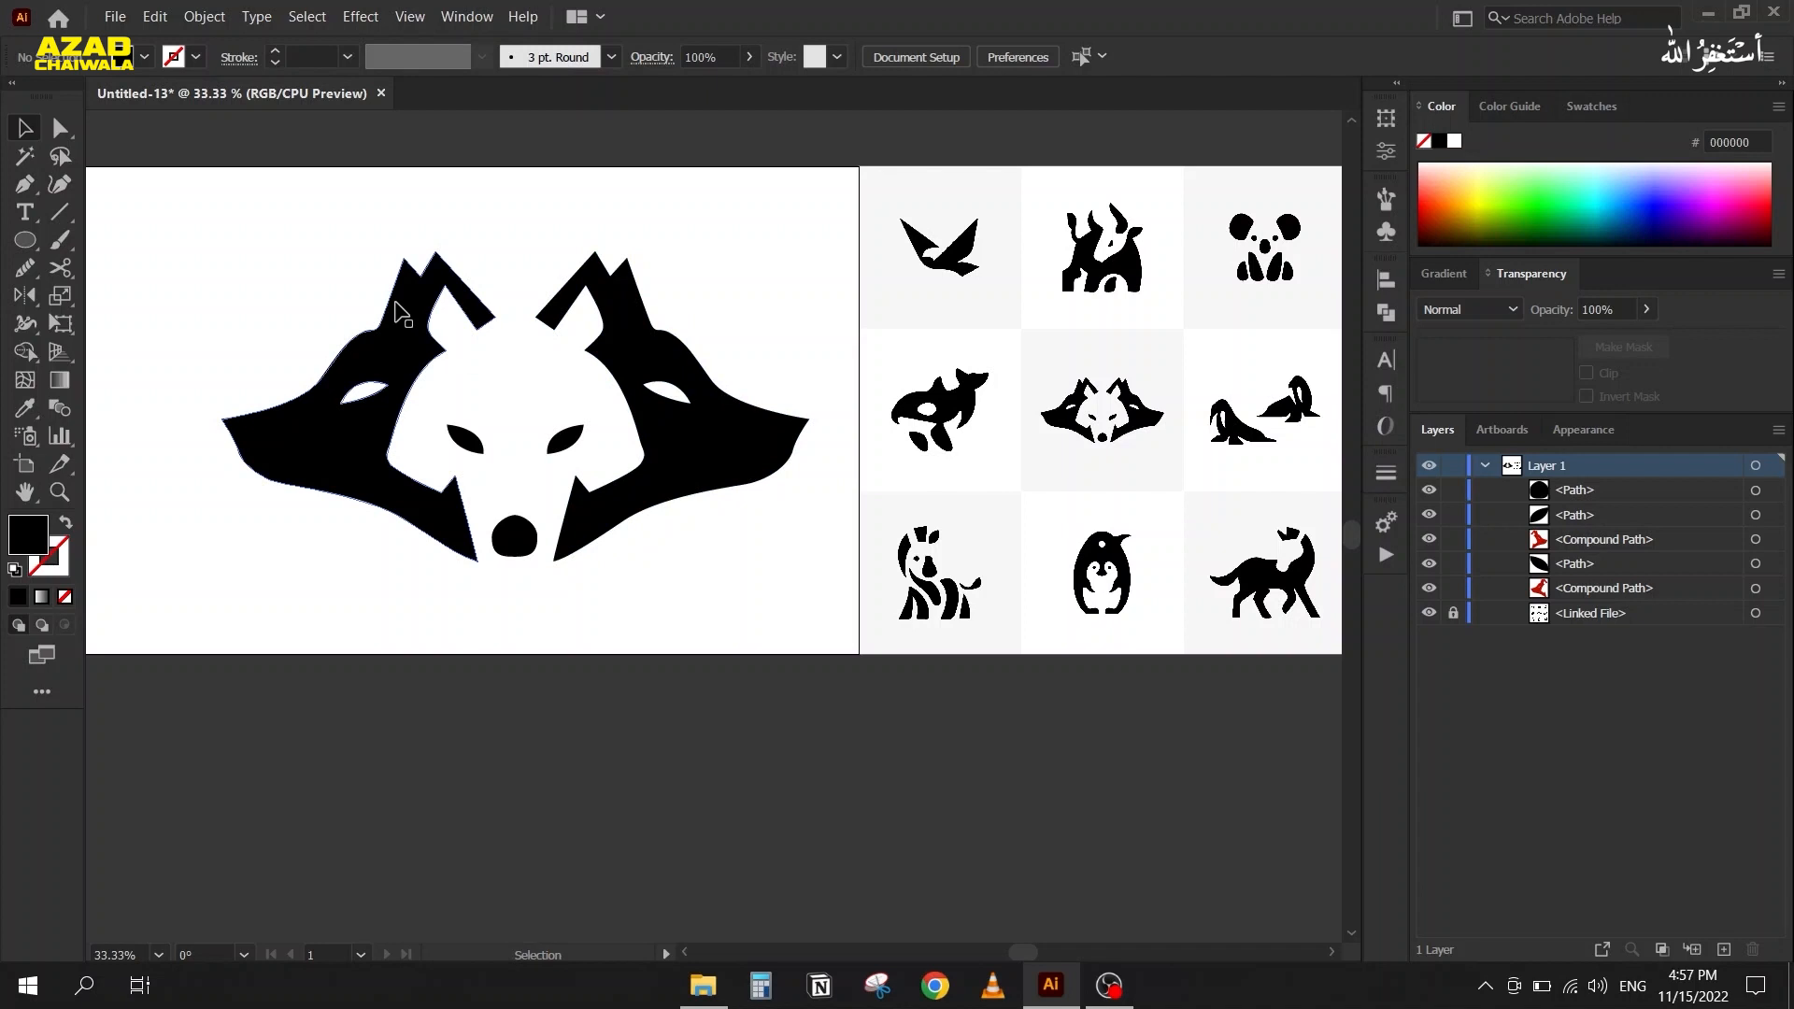
Group all the wolf shapes and shift the group slightly toward the artboard's upper left
drag(305, 240, 609, 675)
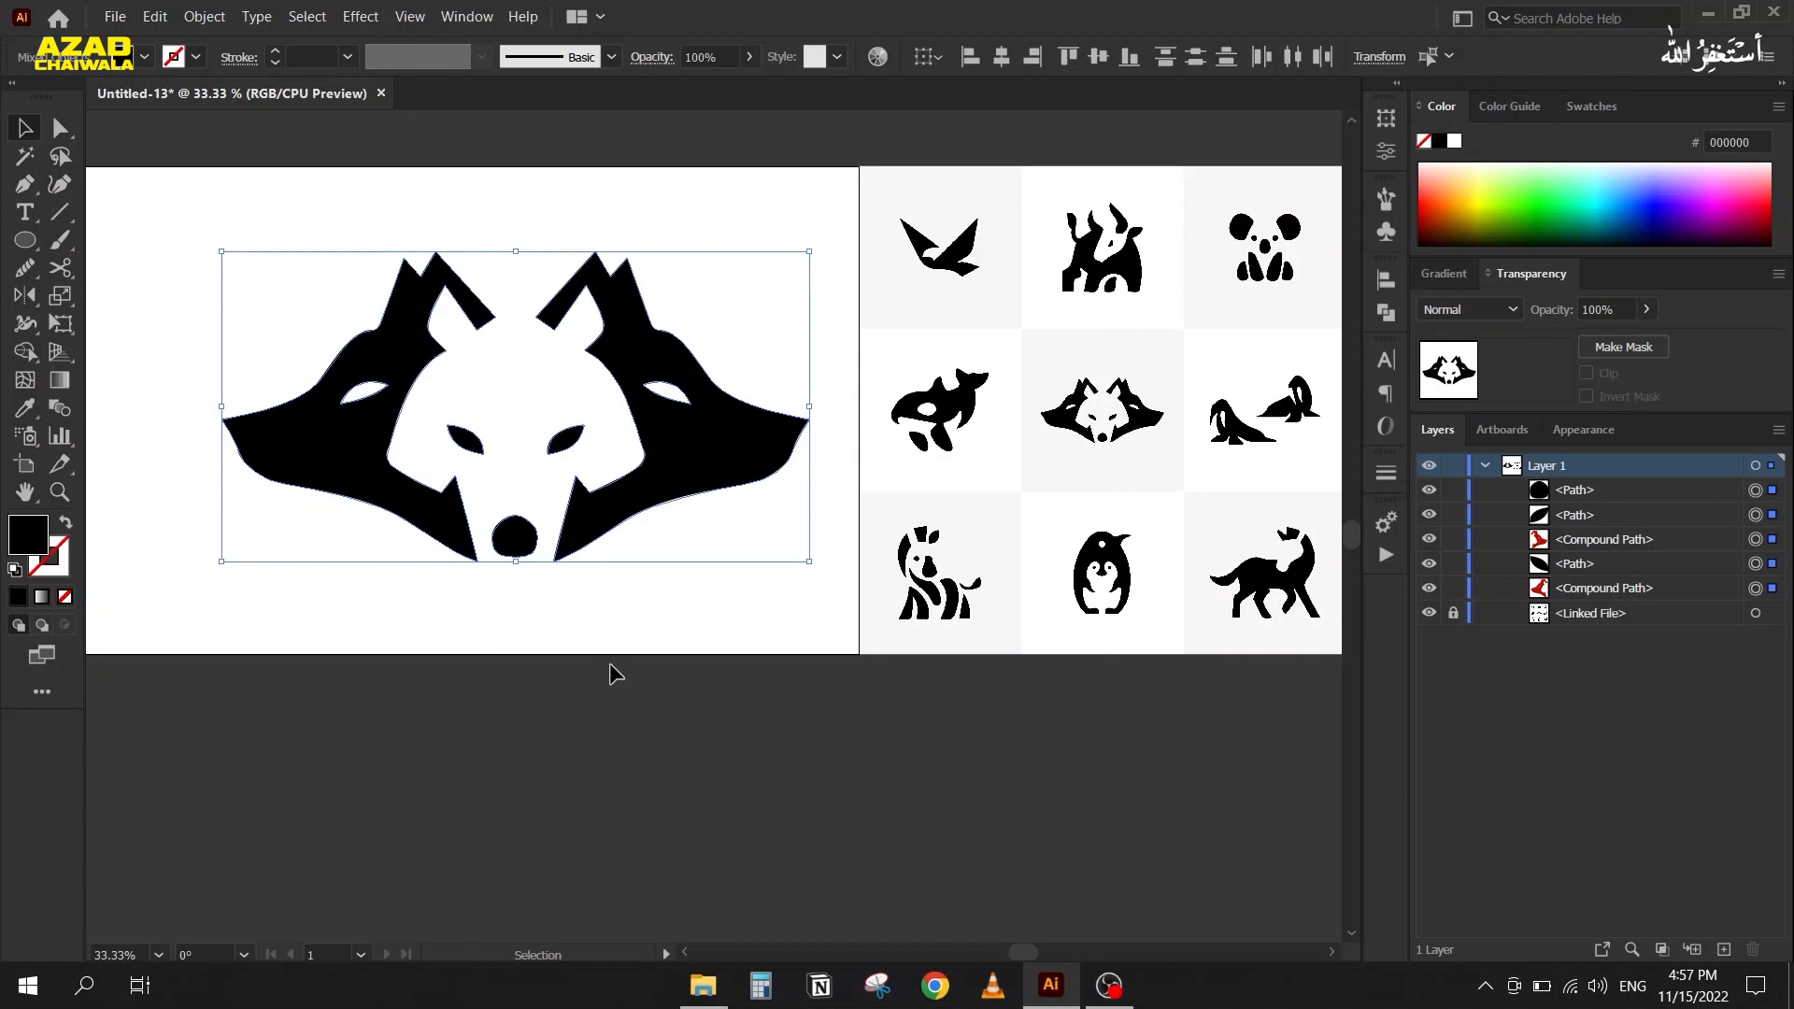
key(ctrl+g)
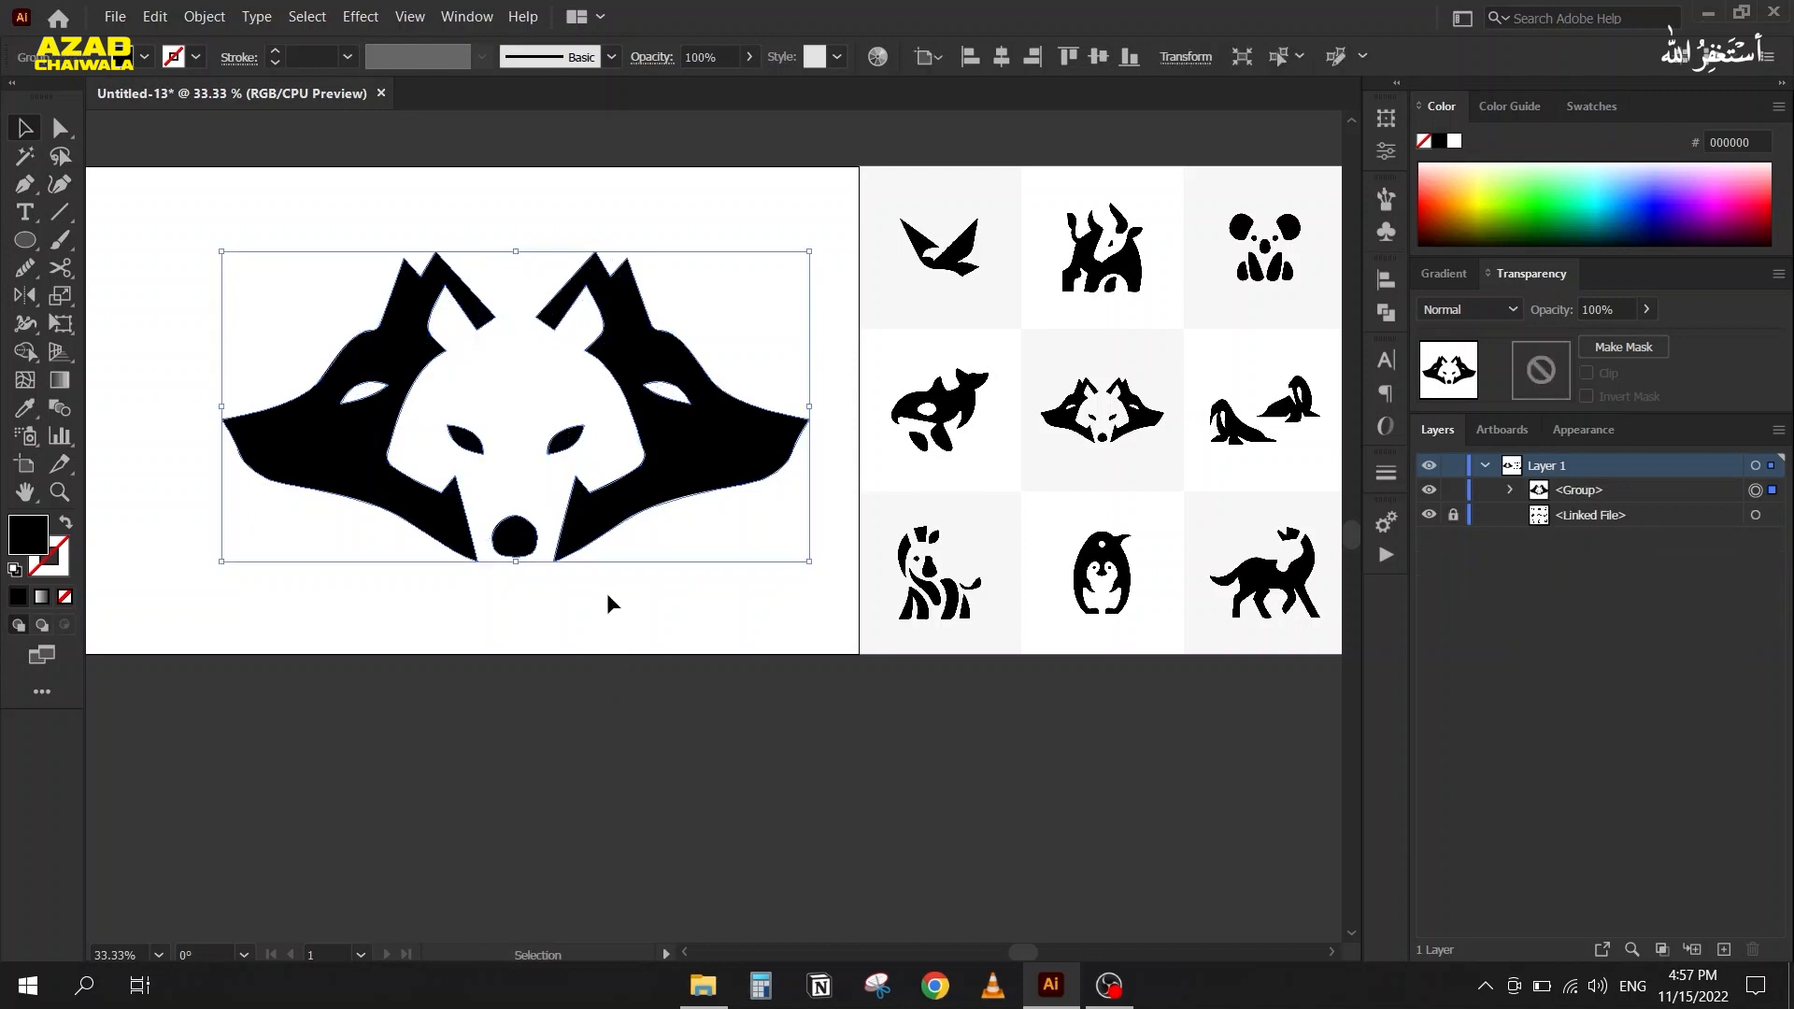
drag(691, 457, 634, 444)
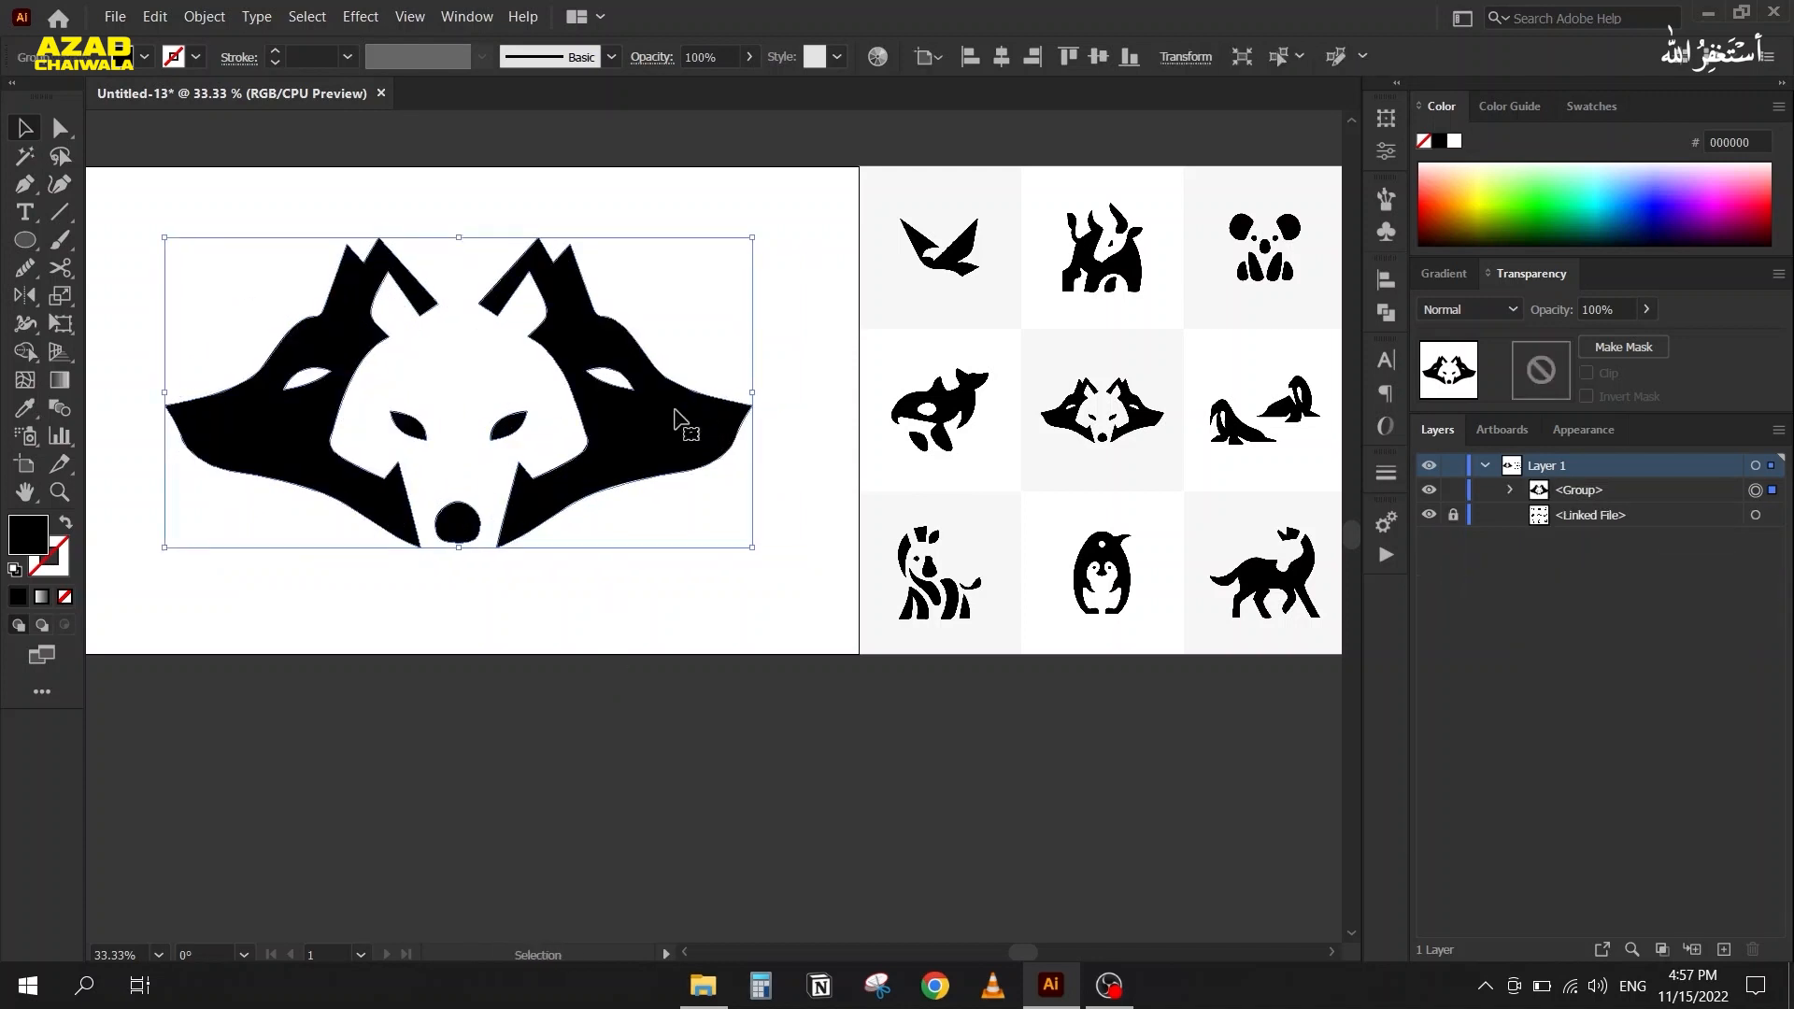
Center the wolf group horizontally and vertically on the artboard
click(1385, 281)
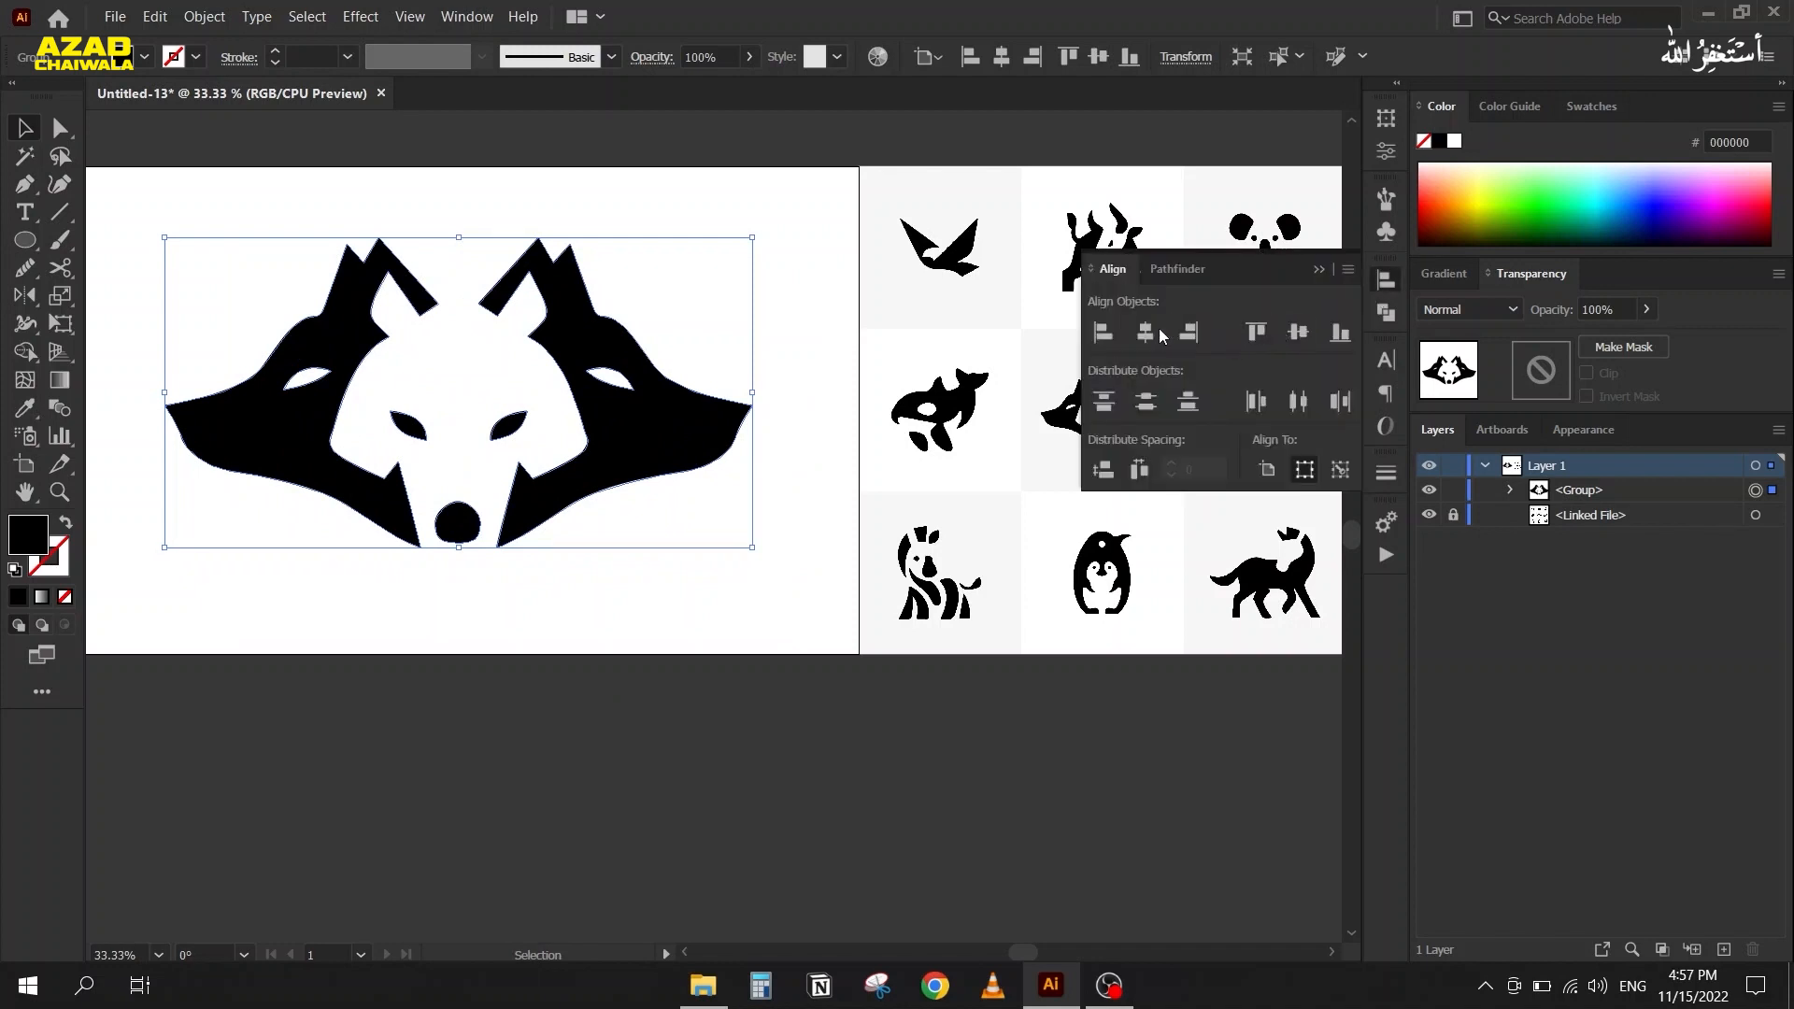
click(1144, 331)
click(1296, 333)
click(1384, 279)
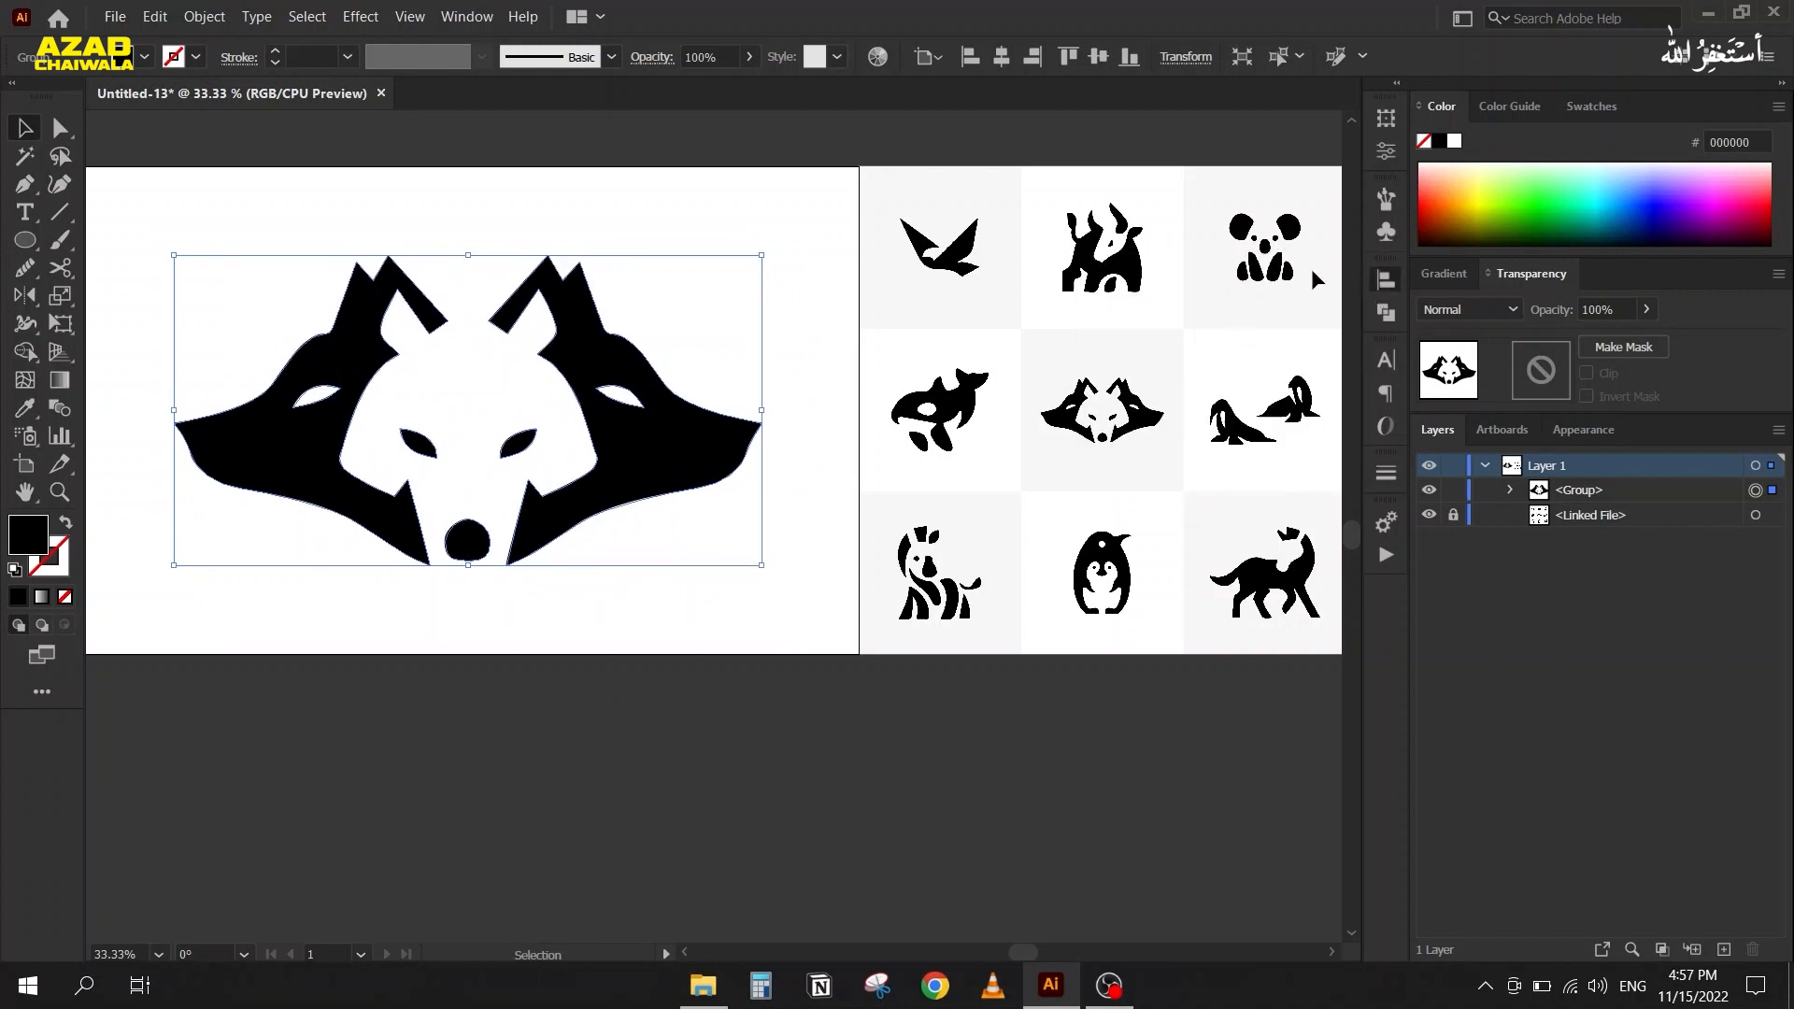
click(788, 624)
drag(789, 603, 678, 621)
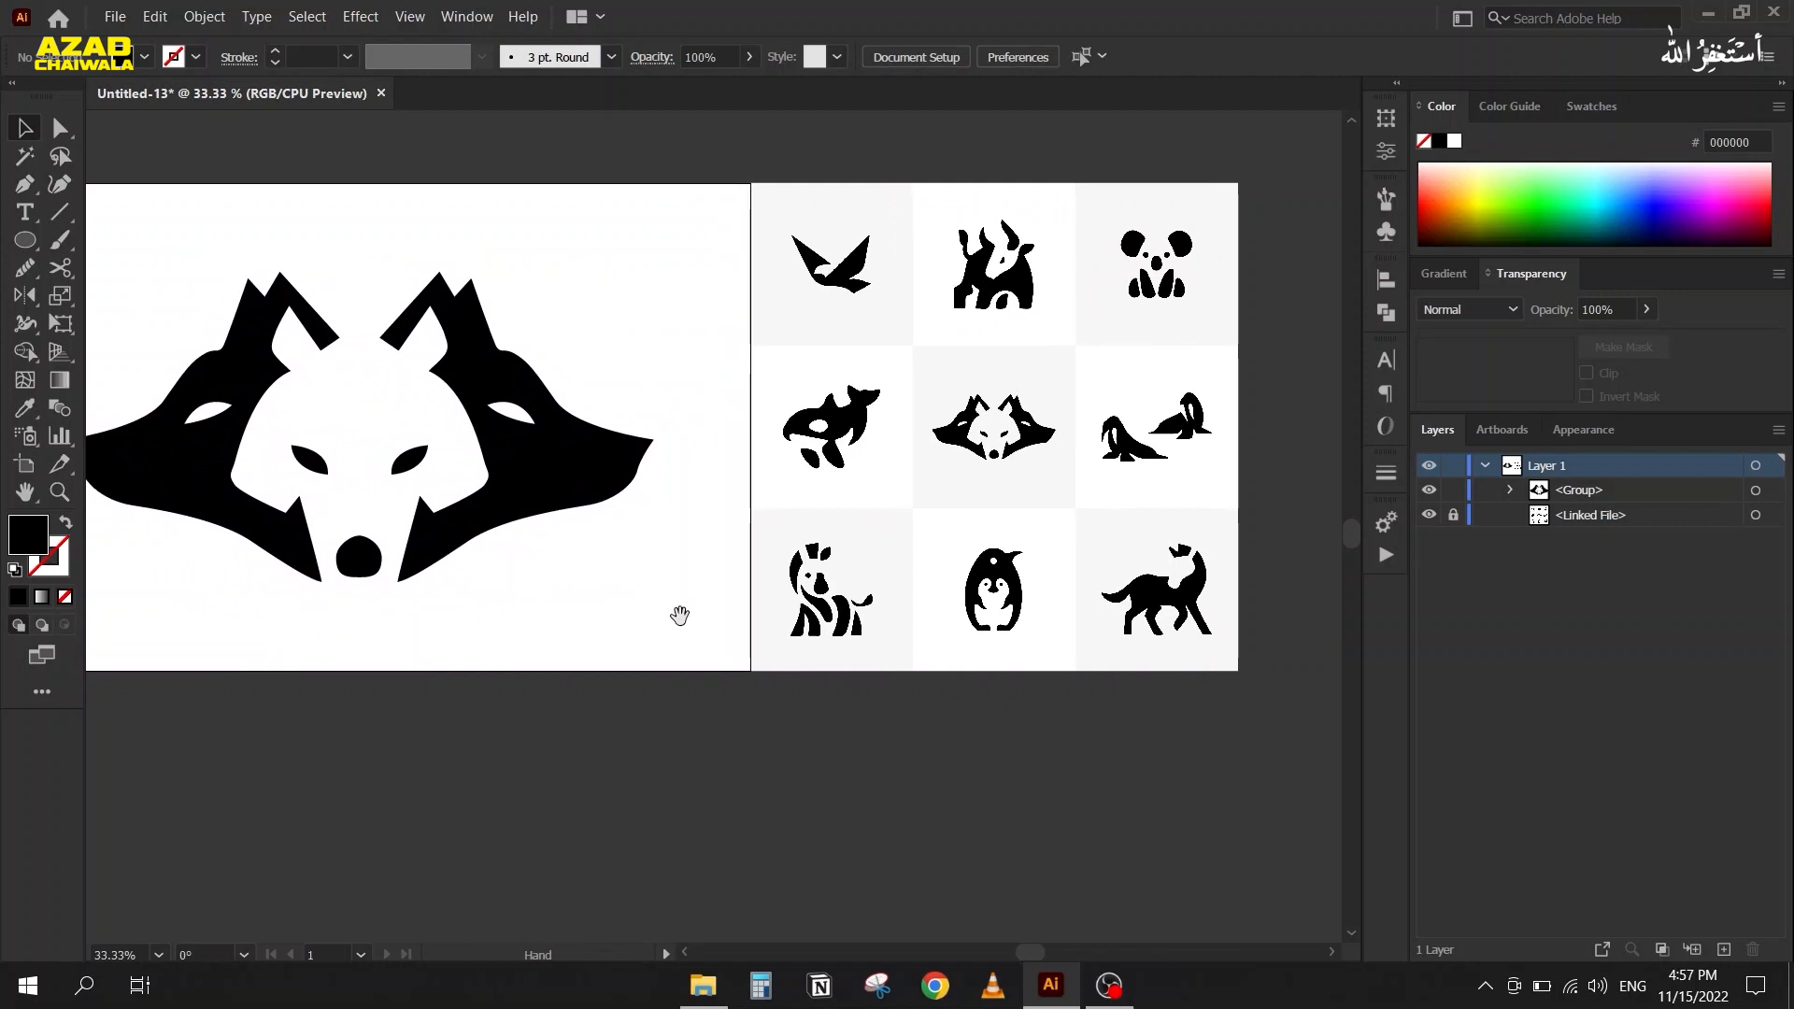